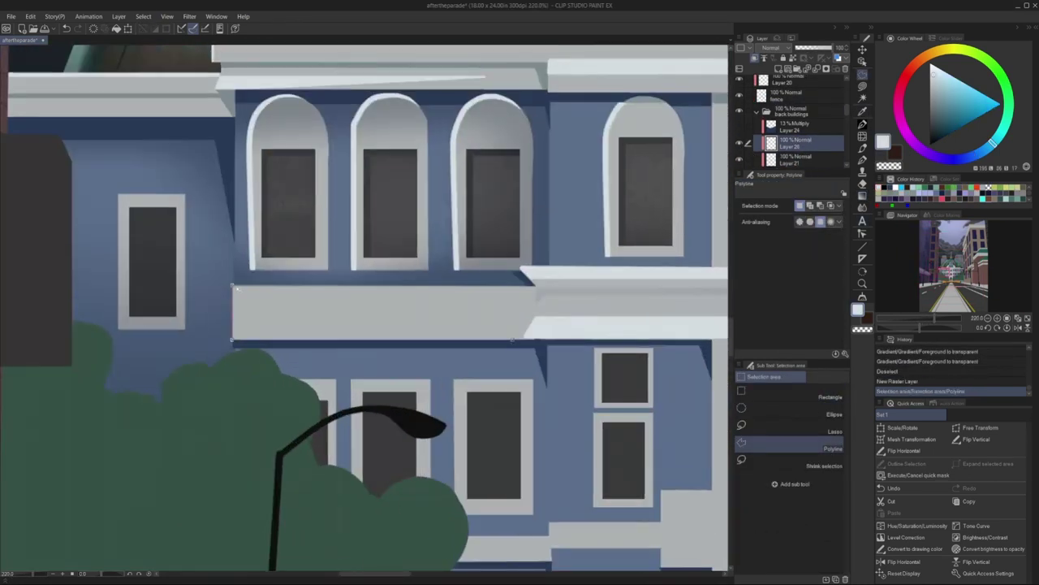
- Gradient-shade the selected cornice beam, deselect it, and start outlining the next ledge
{"action": "key", "text": "g"}
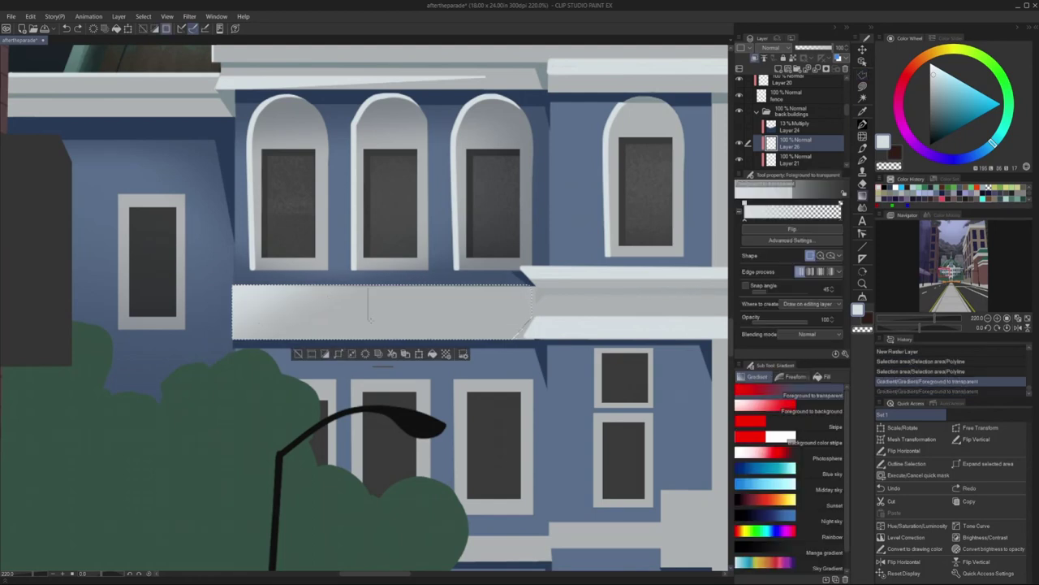
{"action": "key", "text": "ctrl+d"}
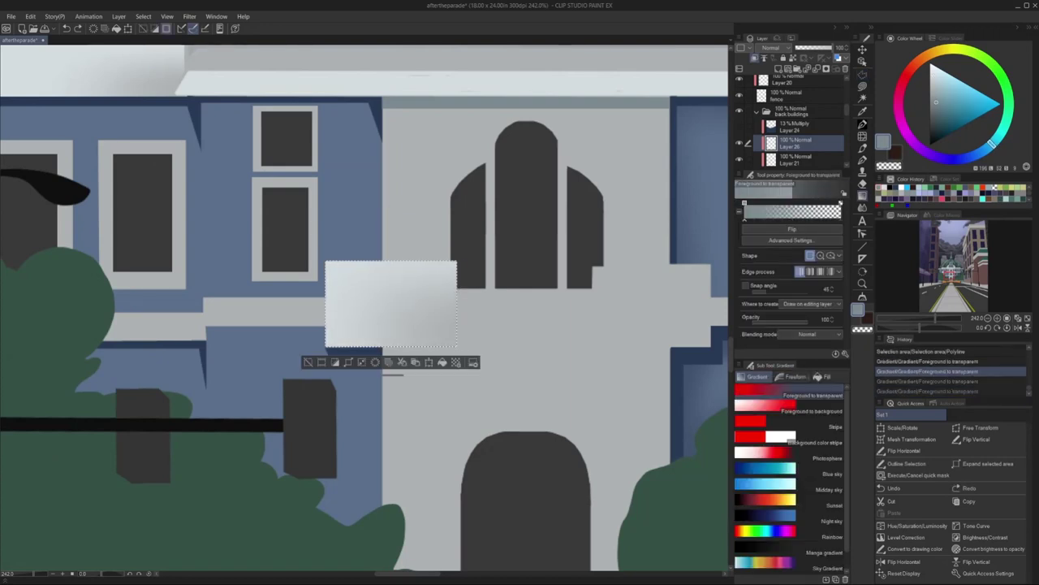
{"action": "key", "text": "m"}
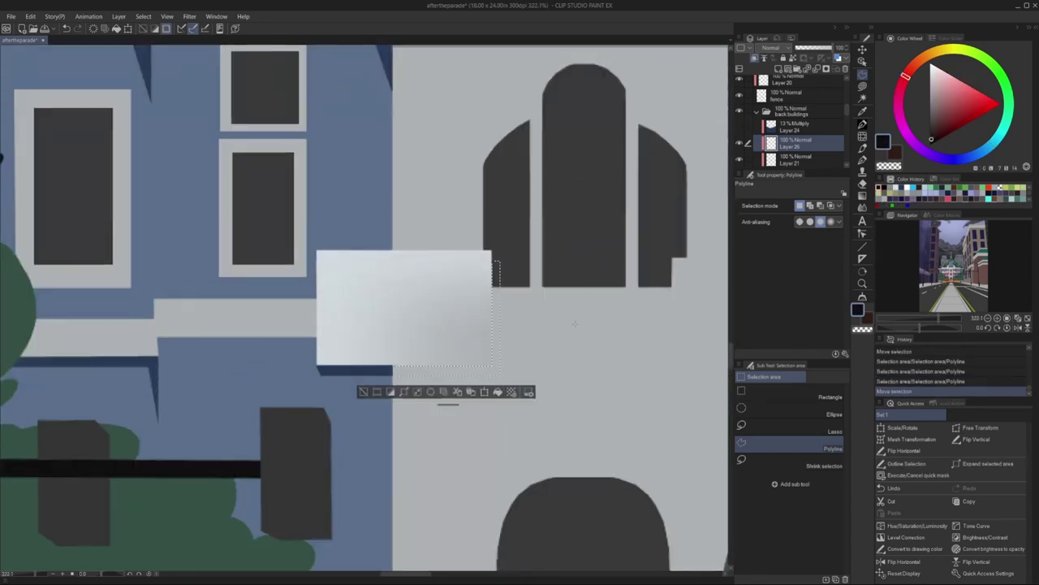
{"action": "left_click", "coordinate": [863, 87]}
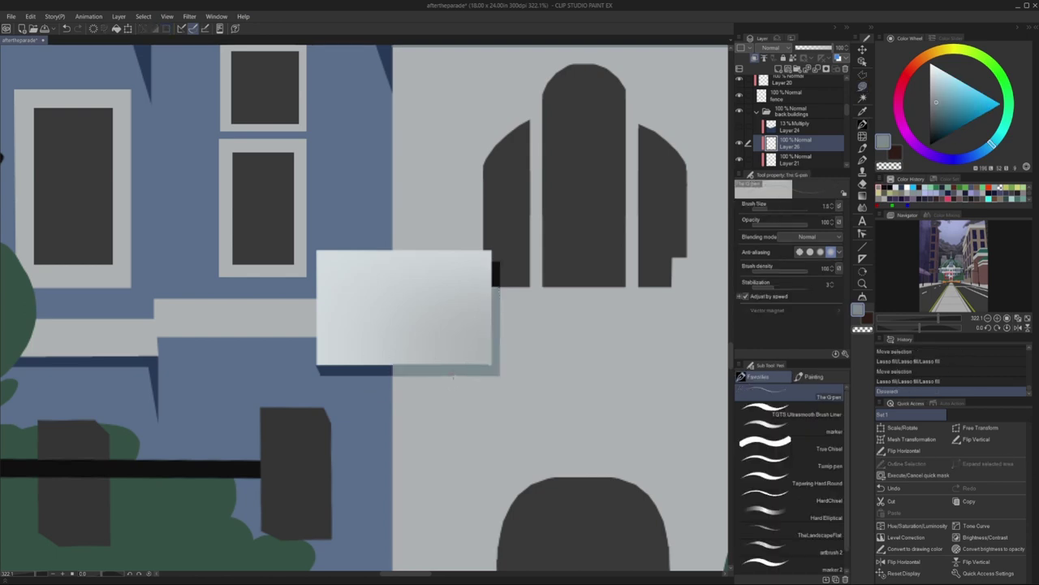
{"action": "scroll", "coordinate": [362, 107], "scroll_direction": "down", "scroll_amount": 3}
{"action": "scroll", "coordinate": [362, 107], "scroll_direction": "up", "scroll_amount": 1}
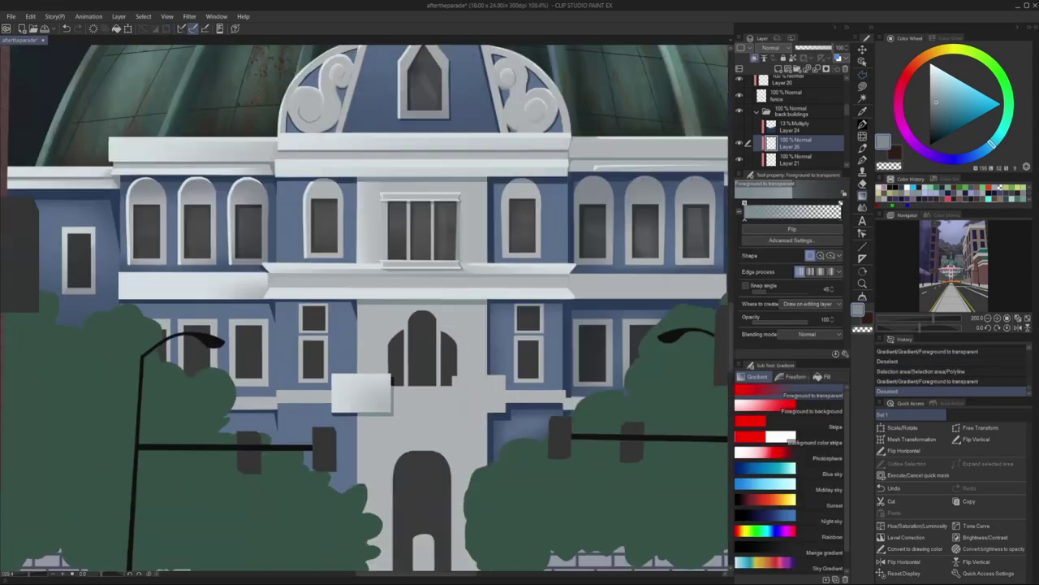
{"action": "scroll", "coordinate": [365, 309], "scroll_direction": "down", "scroll_amount": 3}
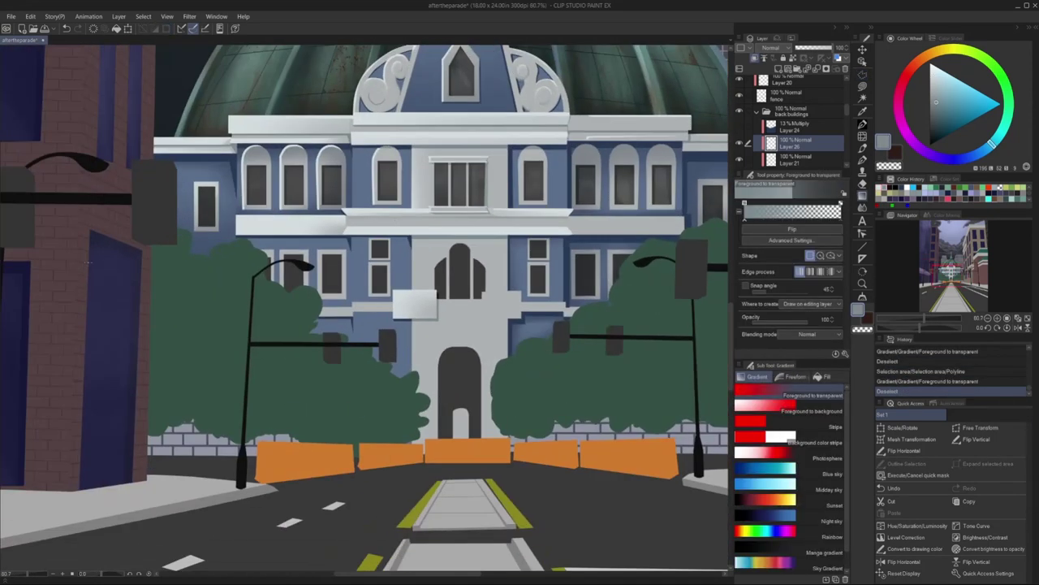
- Gradient-shade the side blocks above the entrance and smooth the arch trim with Blend
{"action": "scroll", "coordinate": [366, 309], "scroll_direction": "up", "scroll_amount": 5}
{"action": "key", "text": "m"}
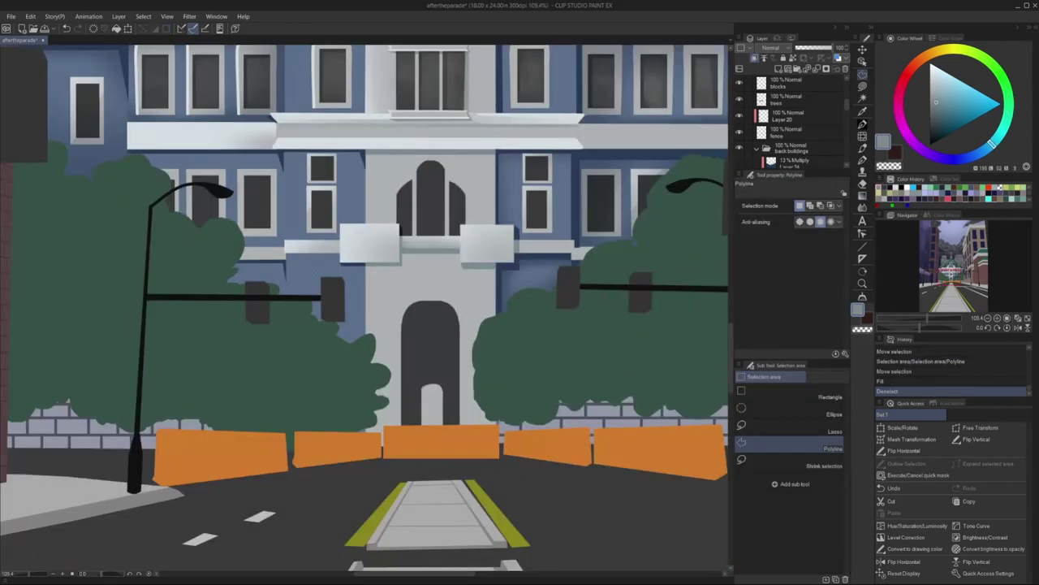
{"action": "scroll", "coordinate": [322, 347], "scroll_direction": "up", "scroll_amount": 3}
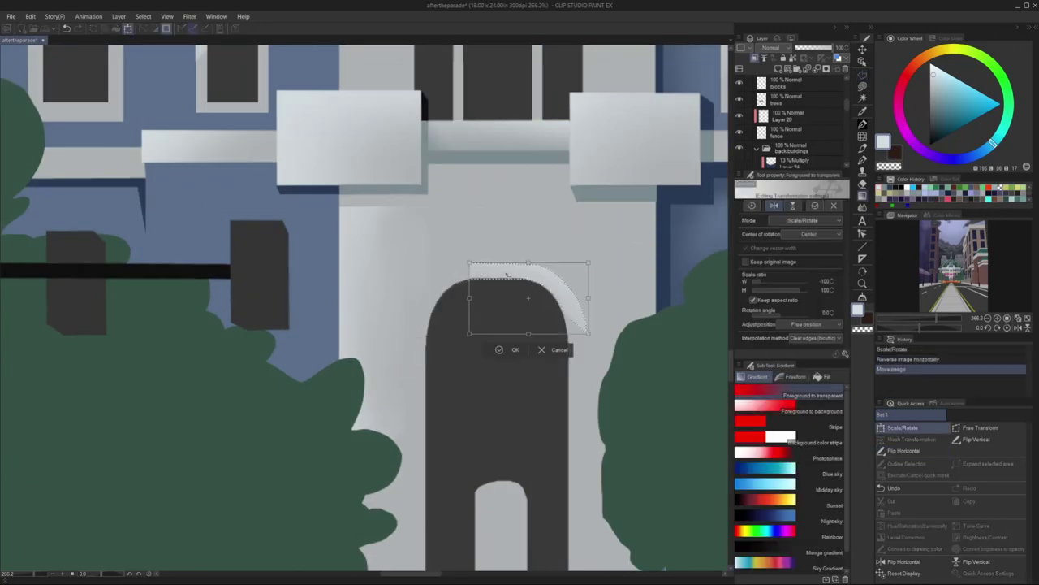
{"action": "key", "text": "j"}
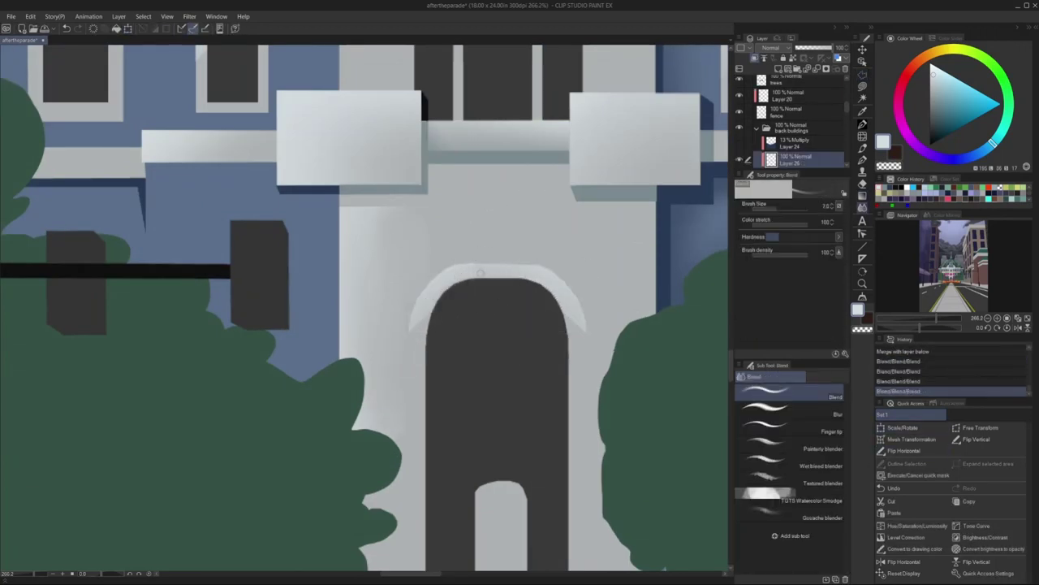
{"action": "key", "text": "ctrl+minus"}
{"action": "key", "text": "ctrl+minus"}
{"action": "key", "text": "ctrl+minus"}
- Fill the auto-selected doorway with a dark gradient fading downward
{"action": "key", "text": "w"}
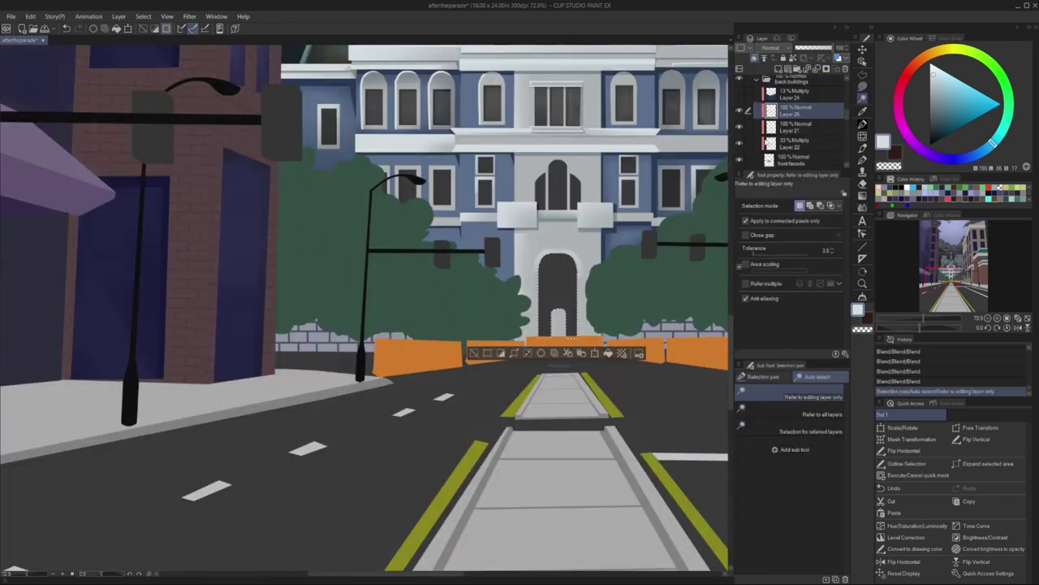
{"action": "key", "text": "x"}
{"action": "key", "text": "g"}
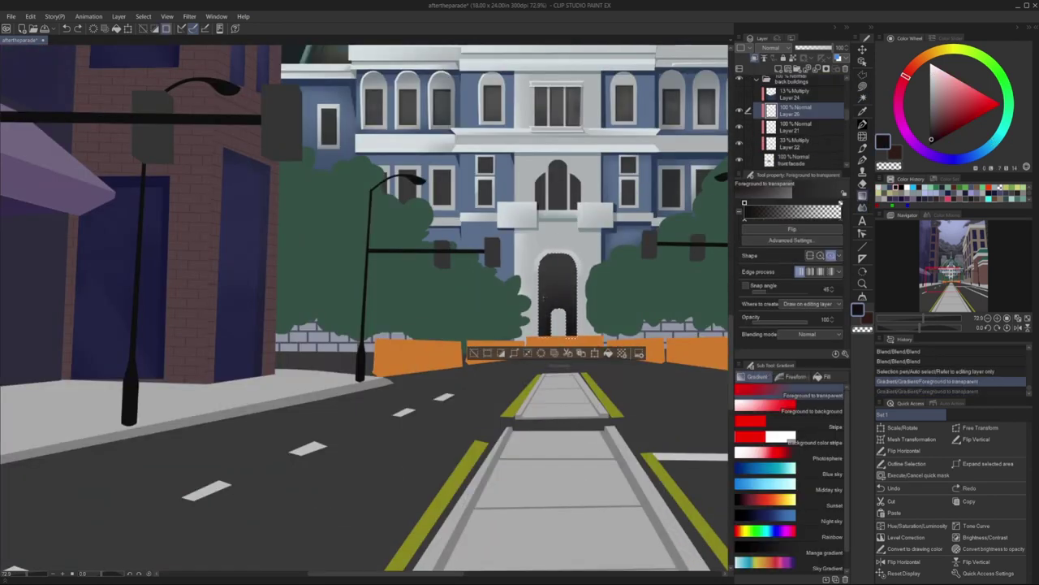
{"action": "key", "text": "ctrl+d"}
- Make Layer 21 active and pick The True Chisel brush in blue-grey
{"action": "key", "text": "ctrl+plus"}
{"action": "key", "text": "b"}
{"action": "key", "text": "ctrl+plus"}
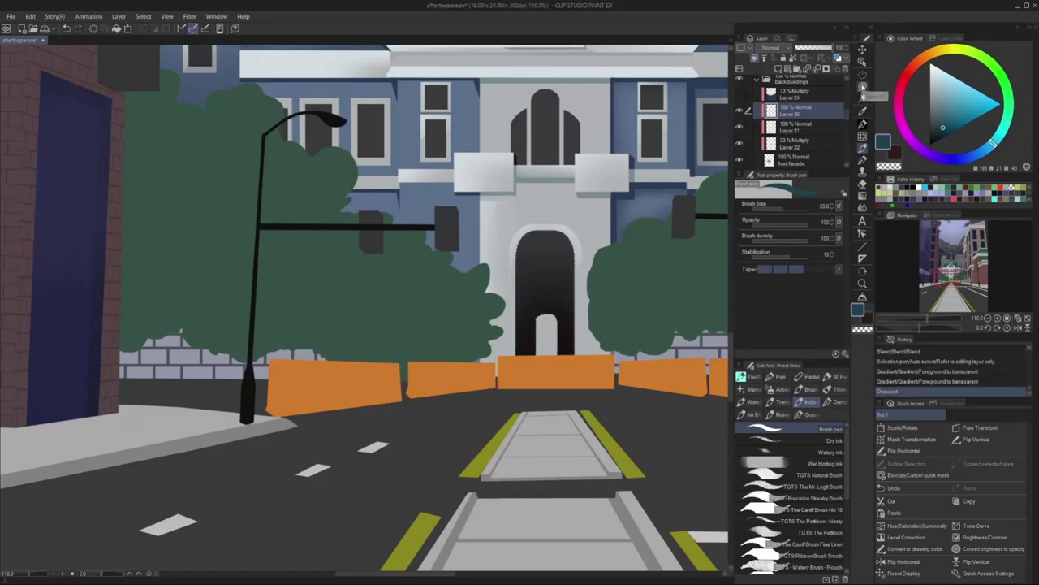
{"action": "left_click", "coordinate": [796, 128]}
{"action": "left_click", "coordinate": [862, 123]}
{"action": "left_click", "coordinate": [812, 377]}
{"action": "left_click", "coordinate": [813, 414]}
- Paint soft shading over the entrance facade on Layer 26 and merge it down
{"action": "key", "text": "ctrl+minus"}
{"action": "key", "text": "ctrl+minus"}
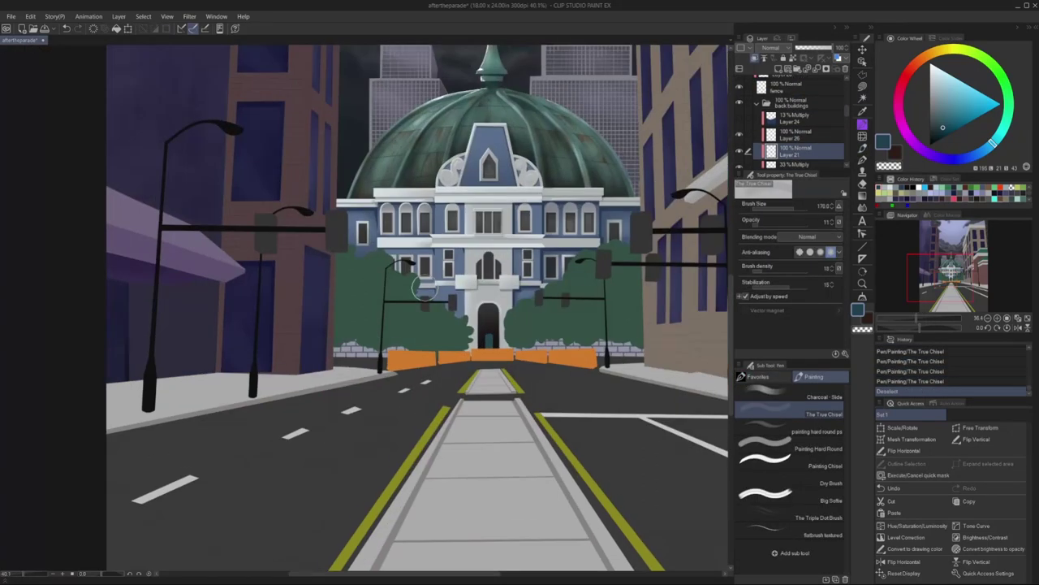
{"action": "key", "text": "alt+bracketright"}
{"action": "scroll", "coordinate": [423, 288], "scroll_direction": "up", "scroll_amount": 2}
{"action": "scroll", "coordinate": [506, 313], "scroll_direction": "up", "scroll_amount": 2}
{"action": "scroll", "coordinate": [390, 366], "scroll_direction": "down", "scroll_amount": 2}
{"action": "scroll", "coordinate": [524, 370], "scroll_direction": "up", "scroll_amount": 3}
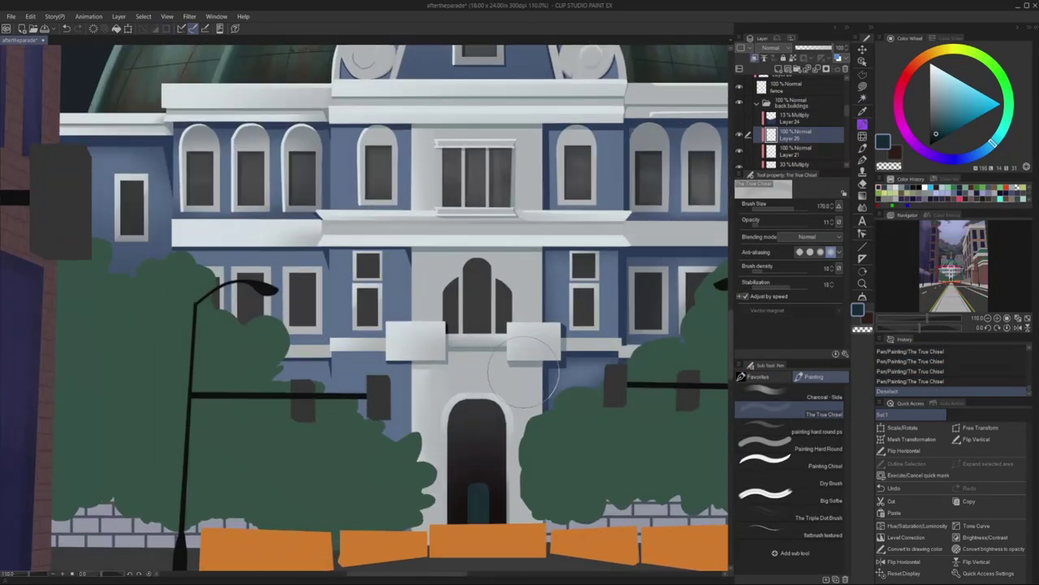
{"action": "scroll", "coordinate": [463, 293], "scroll_direction": "up", "scroll_amount": 5}
{"action": "key", "text": "ctrl+e"}
{"action": "key", "text": "m"}
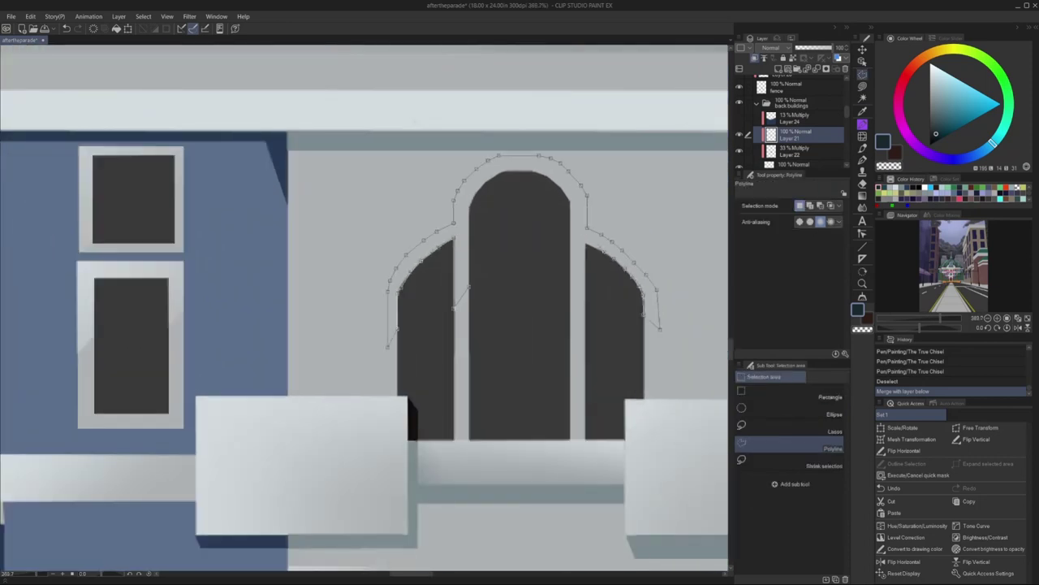
- Shade the selected arch frame with two light gradients
{"action": "double_click", "coordinate": [660, 328]}
{"action": "key", "text": "g"}
{"action": "left_click_drag", "start_coordinate": [520, 170], "coordinate": [519, 268]}
{"action": "left_click_drag", "start_coordinate": [520, 171], "coordinate": [441, 358]}
{"action": "key", "text": "ctrl+d"}
{"action": "scroll", "coordinate": [441, 359], "scroll_direction": "down", "scroll_amount": 10}
{"action": "scroll", "coordinate": [519, 325], "scroll_direction": "up", "scroll_amount": 12}
- Paint charcoal into a thin selected strip beside the pillar
{"action": "key", "text": "m"}
{"action": "left_click", "coordinate": [514, 218]}
{"action": "left_click", "coordinate": [526, 410]}
{"action": "double_click", "coordinate": [513, 410]}
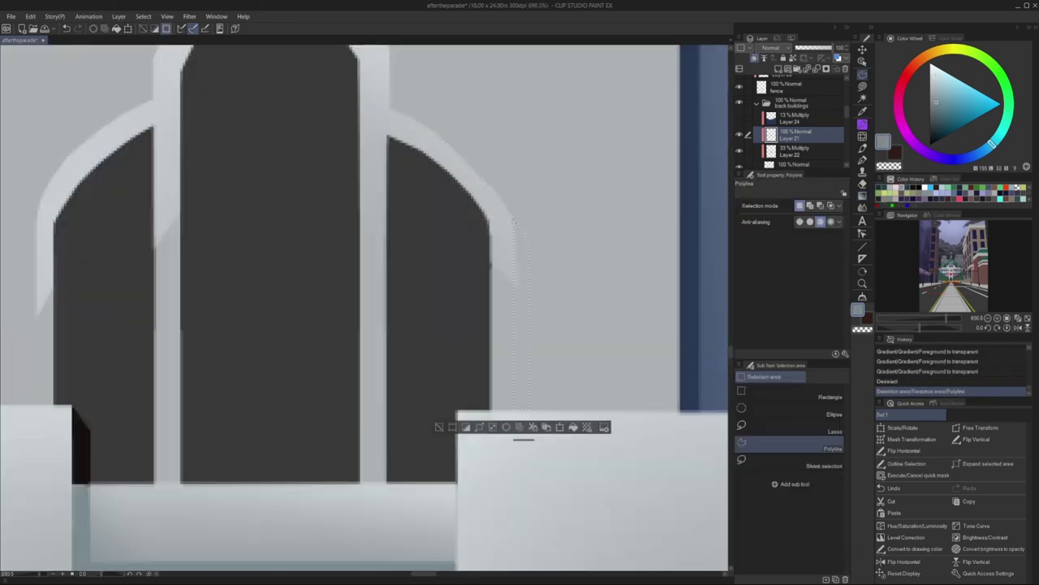
{"action": "key", "text": "b"}
{"action": "left_click_drag", "start_coordinate": [522, 220], "coordinate": [522, 410]}
{"action": "key", "text": "ctrl+d"}
{"action": "scroll", "coordinate": [520, 325], "scroll_direction": "down", "scroll_amount": 8}
{"action": "scroll", "coordinate": [520, 325], "scroll_direction": "up", "scroll_amount": 10}
- Fill the two pillar-base selections with the dark colour
{"action": "key", "text": "m"}
{"action": "double_click", "coordinate": [365, 387]}
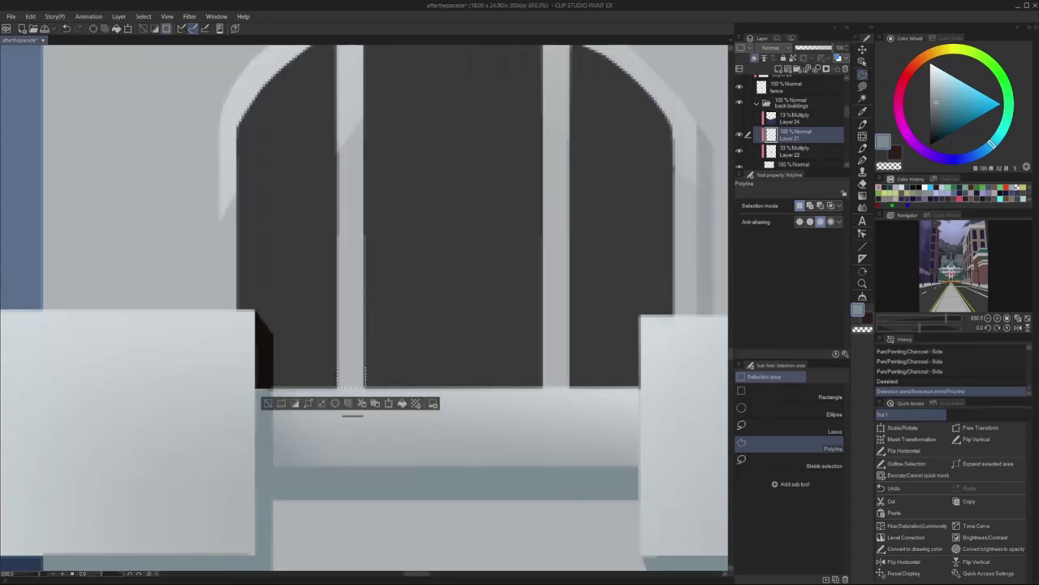
{"action": "double_click", "coordinate": [569, 388]}
{"action": "key", "text": "alt+BackSpace"}
{"action": "key", "text": "ctrl+d"}
{"action": "scroll", "coordinate": [366, 309], "scroll_direction": "down", "scroll_amount": 8}
{"action": "scroll", "coordinate": [366, 308], "scroll_direction": "up", "scroll_amount": 9}
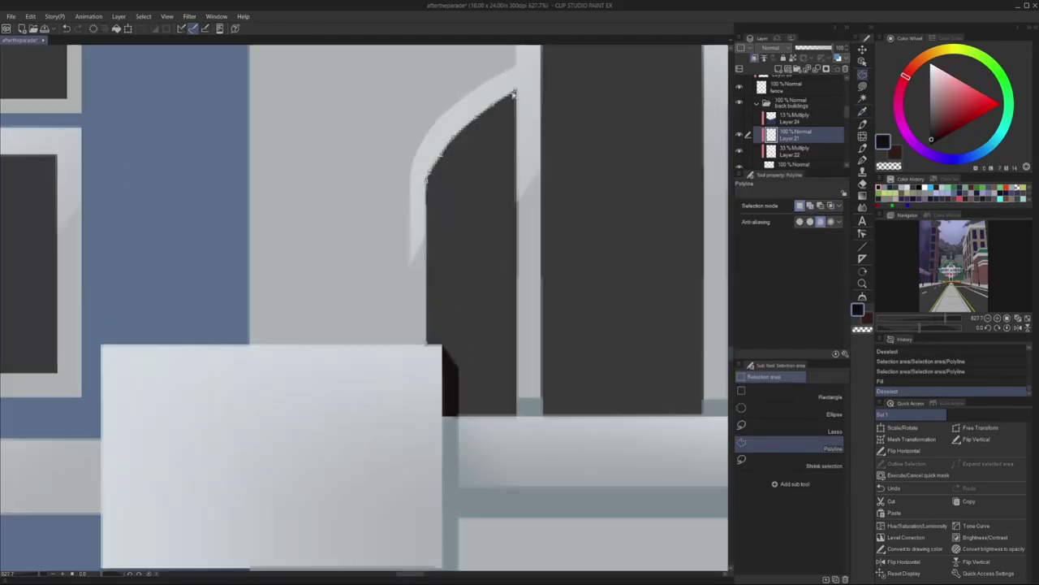
- Fill the pillar edge strips with charcoal and black
{"action": "double_click", "coordinate": [436, 345]}
{"action": "key", "text": "alt+BackSpace"}
{"action": "key", "text": "ctrl+d"}
{"action": "scroll", "coordinate": [437, 346], "scroll_direction": "down", "scroll_amount": 8}
{"action": "scroll", "coordinate": [605, 189], "scroll_direction": "up", "scroll_amount": 8}
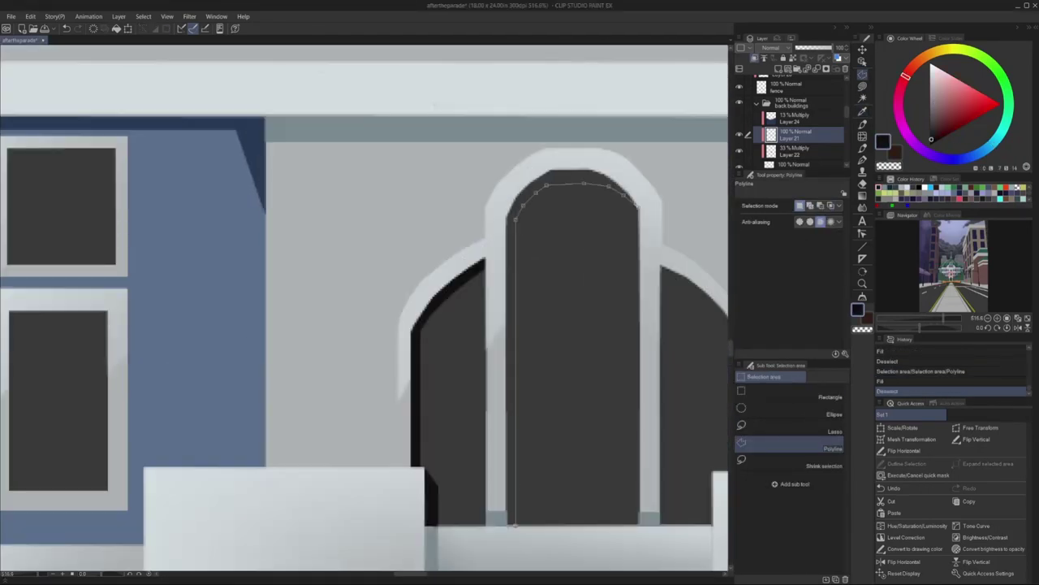
{"action": "key", "text": "alt+BackSpace"}
{"action": "key", "text": "ctrl+d"}
{"action": "scroll", "coordinate": [366, 308], "scroll_direction": "up", "scroll_amount": 4}
{"action": "scroll", "coordinate": [366, 308], "scroll_direction": "down", "scroll_amount": 5}
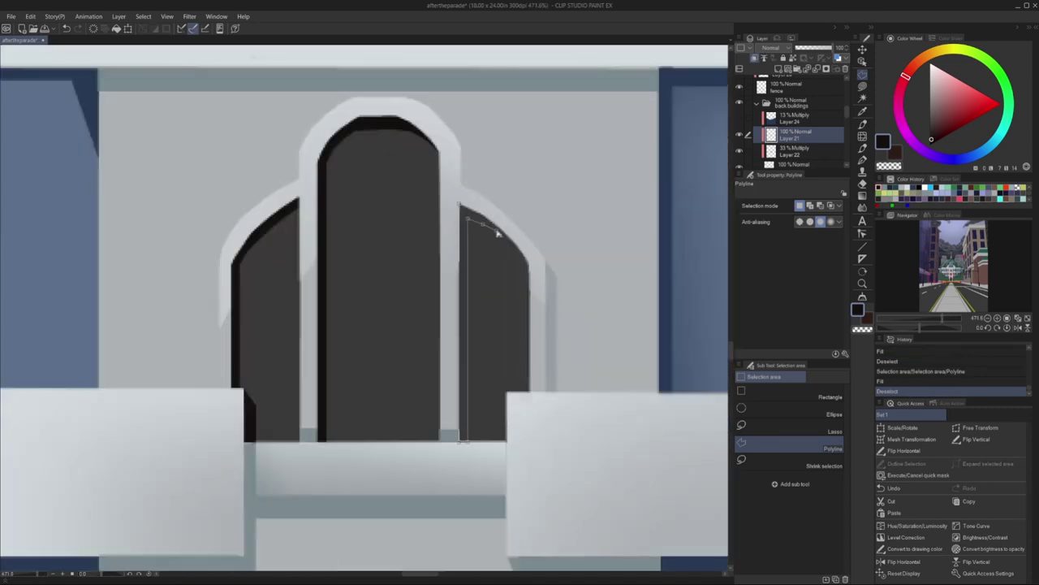
{"action": "scroll", "coordinate": [498, 233], "scroll_direction": "down", "scroll_amount": 5}
- Select the three arch window panes and shade them with the Charcoal brush
{"action": "key", "text": "w"}
{"action": "left_click", "coordinate": [410, 349]}
{"action": "left_click", "coordinate": [447, 333]}
{"action": "left_click", "coordinate": [487, 349]}
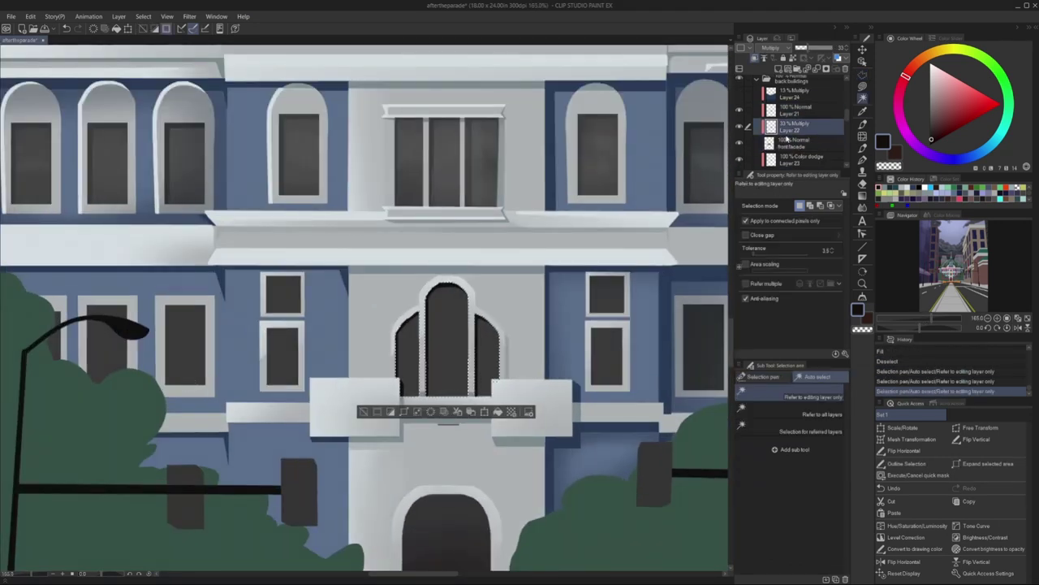
{"action": "key", "text": "b"}
{"action": "left_click_drag", "start_coordinate": [410, 325], "coordinate": [413, 390]}
{"action": "left_click_drag", "start_coordinate": [451, 296], "coordinate": [451, 390]}
{"action": "key", "text": "ctrl+d"}
{"action": "scroll", "coordinate": [452, 390], "scroll_direction": "down", "scroll_amount": 5}
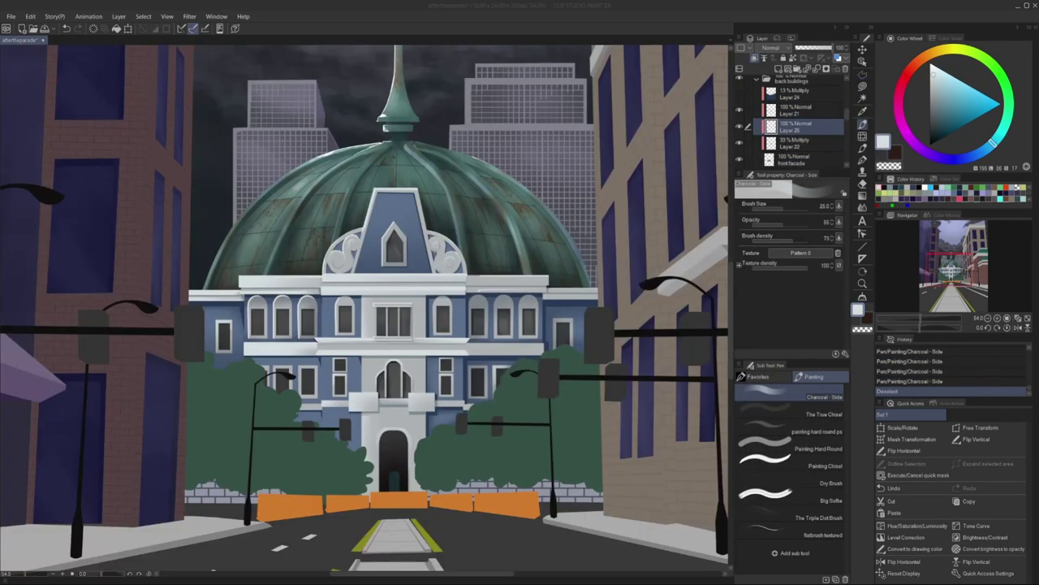
{"action": "scroll", "coordinate": [366, 308], "scroll_direction": "down", "scroll_amount": 2}
{"action": "scroll", "coordinate": [309, 228], "scroll_direction": "up", "scroll_amount": 8}
- Fill two more outlined regions along the windows' inner edges with dark colour
{"action": "key", "text": "u"}
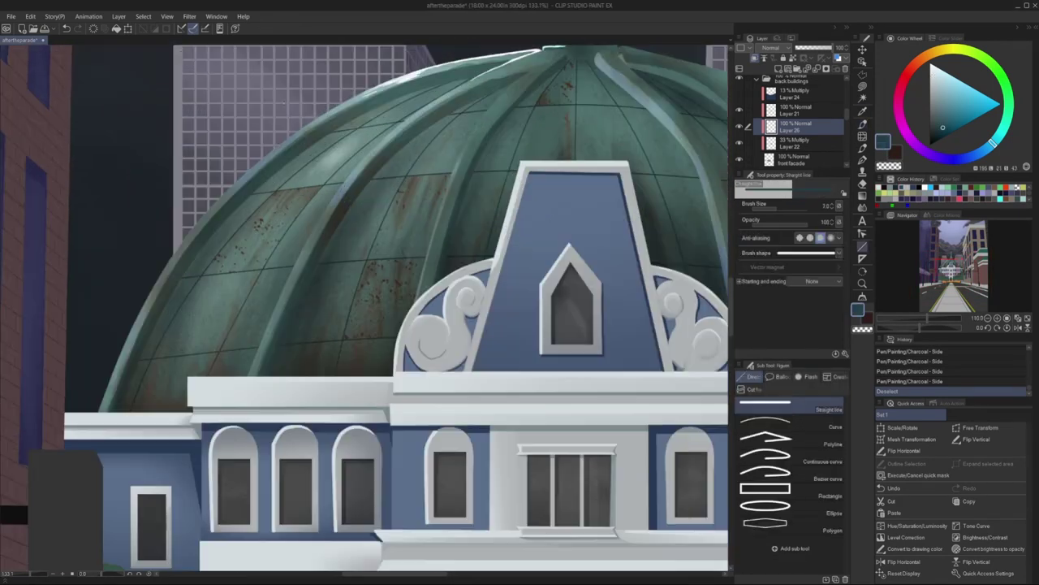
{"action": "key", "text": "m"}
{"action": "key", "text": "alt+Delete"}
{"action": "key", "text": "ctrl+d"}
{"action": "scroll", "coordinate": [365, 309], "scroll_direction": "down", "scroll_amount": 5}
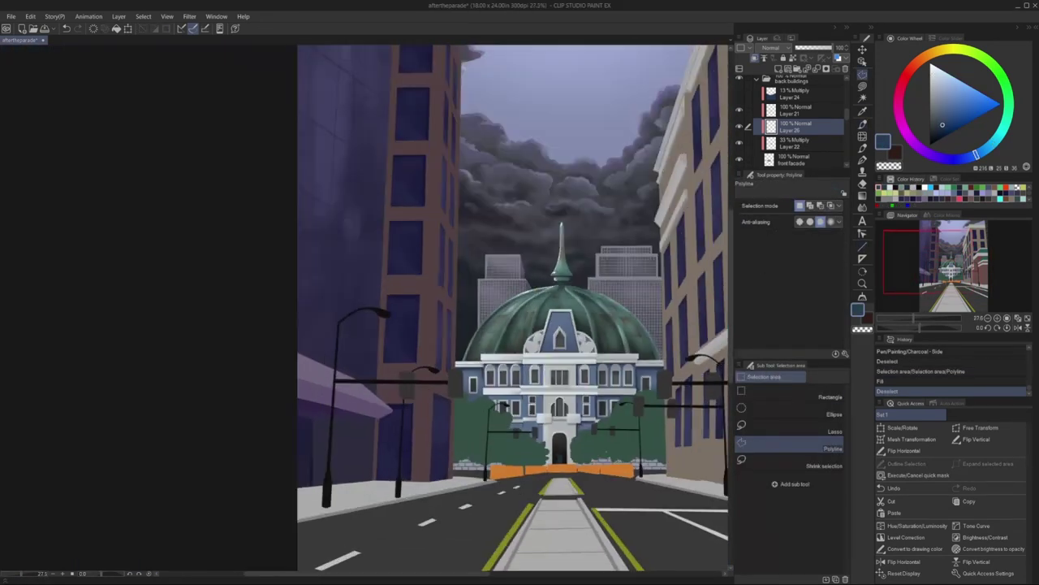
{"action": "scroll", "coordinate": [475, 381], "scroll_direction": "up", "scroll_amount": 5}
{"action": "left_click", "coordinate": [357, 236]}
{"action": "double_click", "coordinate": [369, 296]}
{"action": "key", "text": "alt+Delete"}
{"action": "key", "text": "ctrl+d"}
{"action": "scroll", "coordinate": [475, 382], "scroll_direction": "down", "scroll_amount": 5}
{"action": "scroll", "coordinate": [778, 126], "scroll_direction": "up", "scroll_amount": 2}
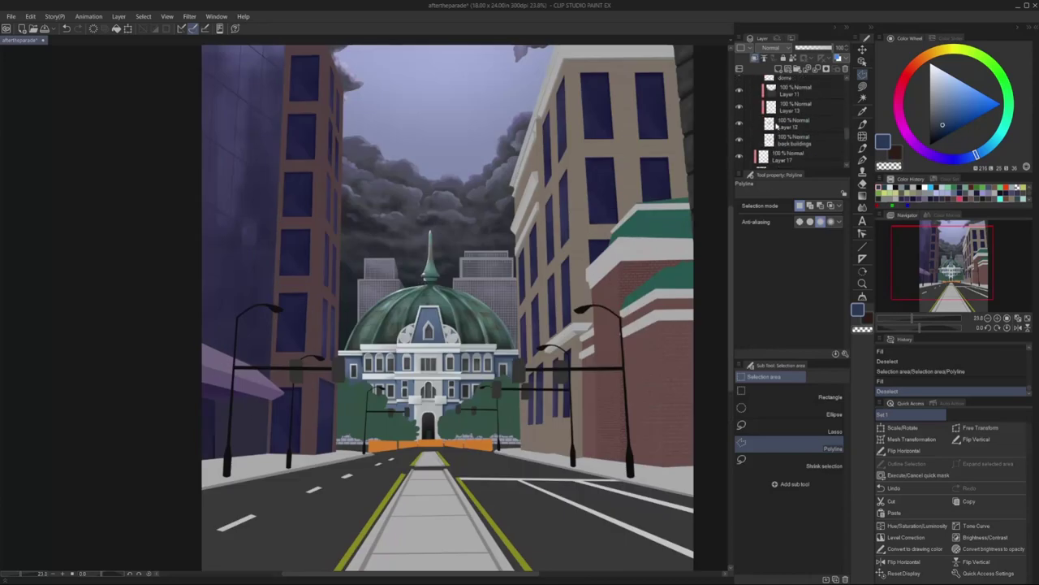
- Open the Level correction adjustment from the Edit menu, then cancel it
{"action": "left_click", "coordinate": [30, 17]}
{"action": "mouse_move", "coordinate": [97, 241]}
{"action": "left_click", "coordinate": [203, 252]}
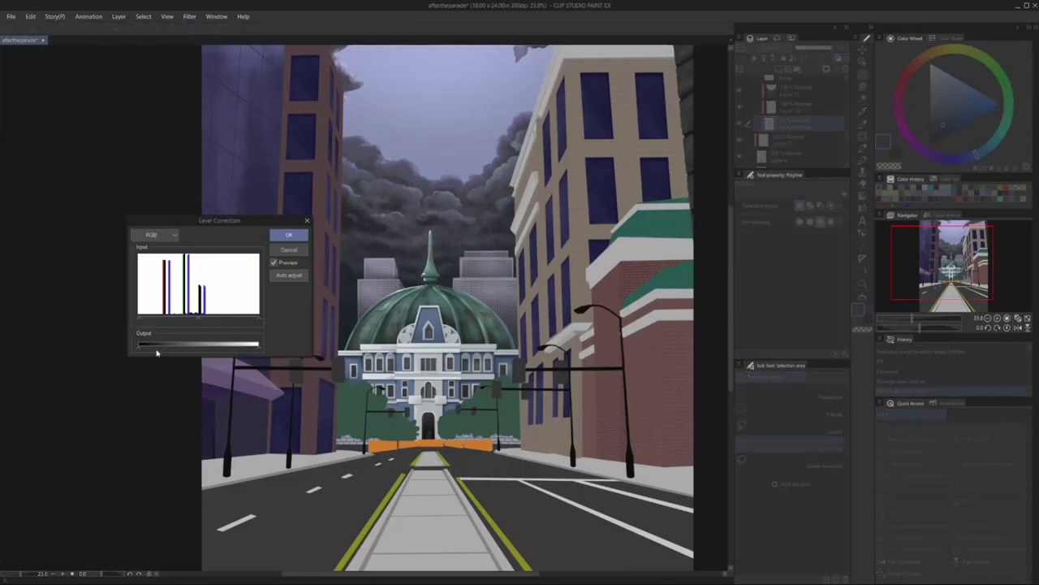
{"action": "key", "text": "Escape"}
- Make Layer 11 active, hide the back-buildings layer, and clip the moved layer below
{"action": "key", "text": "i"}
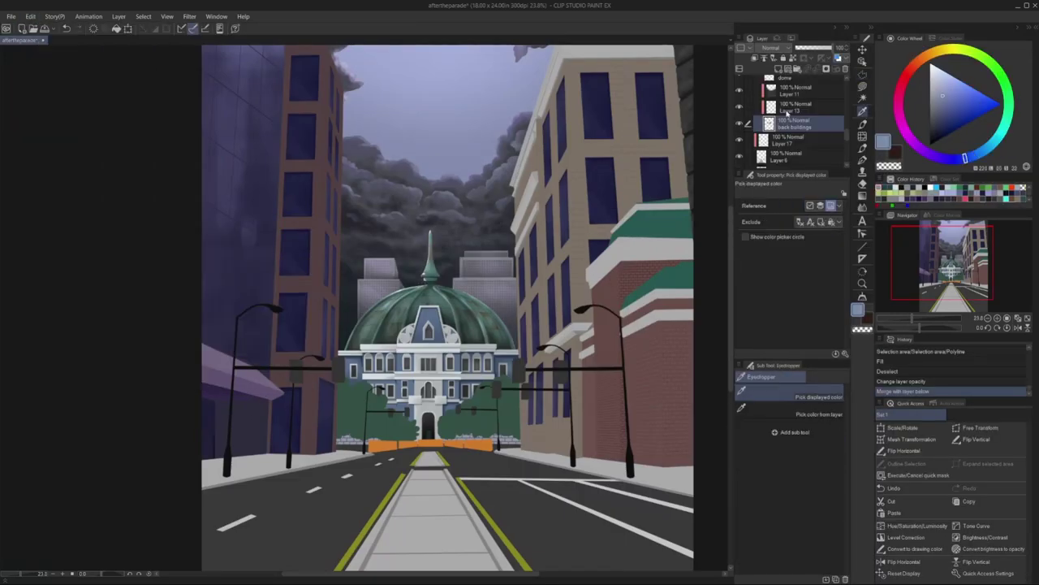
{"action": "left_click", "coordinate": [787, 91]}
{"action": "left_click", "coordinate": [740, 123]}
{"action": "key", "text": "ctrl+minus"}
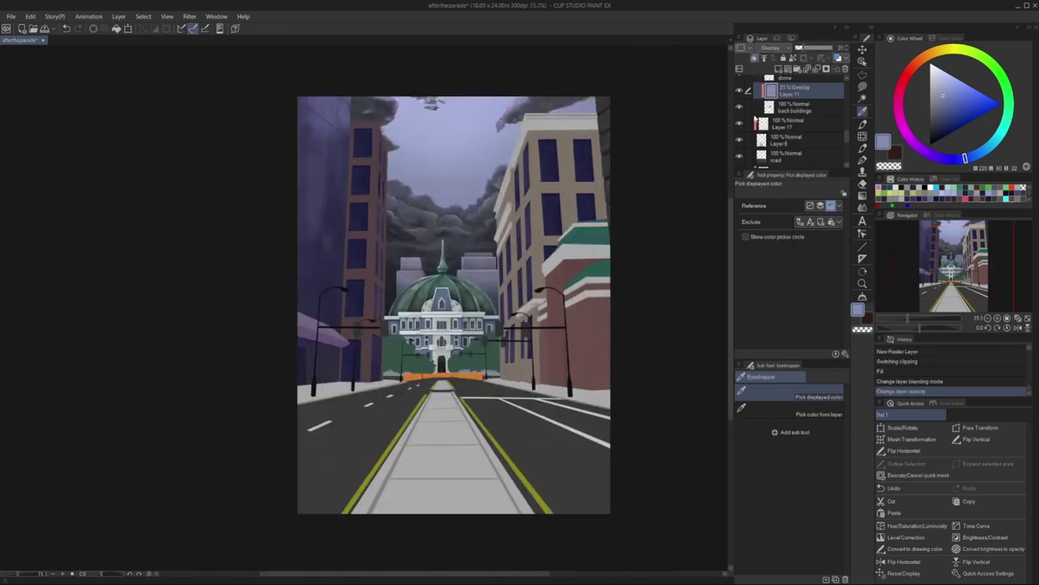
{"action": "scroll", "coordinate": [792, 122], "scroll_direction": "up", "scroll_amount": 2}
{"action": "left_click_drag", "start_coordinate": [788, 102], "coordinate": [789, 101]}
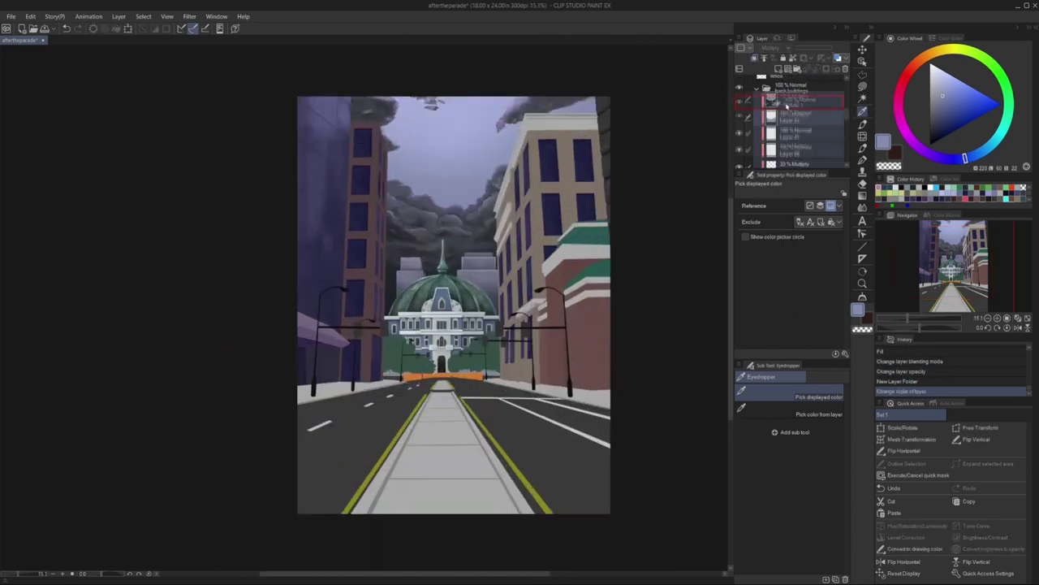
{"action": "key", "text": "ctrl+alt+g"}
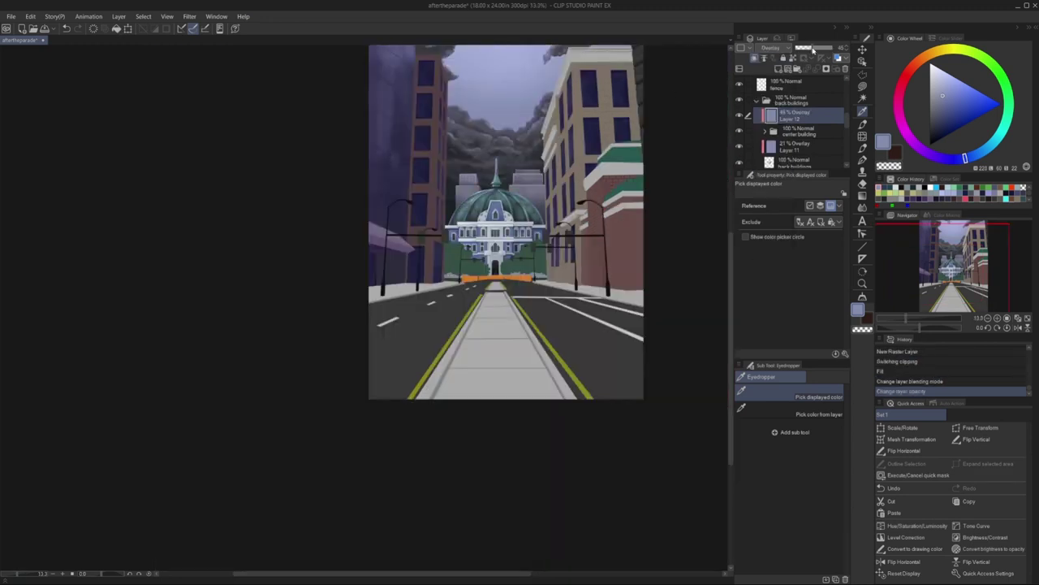
- Set the overlay layer to 54% opacity and choose the Gradient erase eraser
{"action": "left_click_drag", "start_coordinate": [813, 51], "coordinate": [821, 50]}
{"action": "key", "text": "e"}
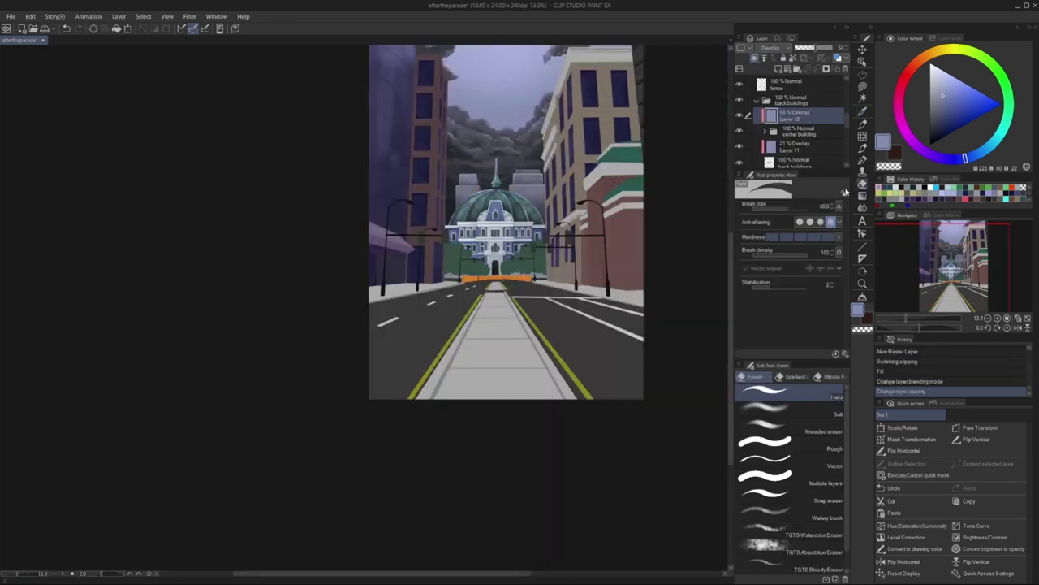
{"action": "left_click", "coordinate": [795, 376]}
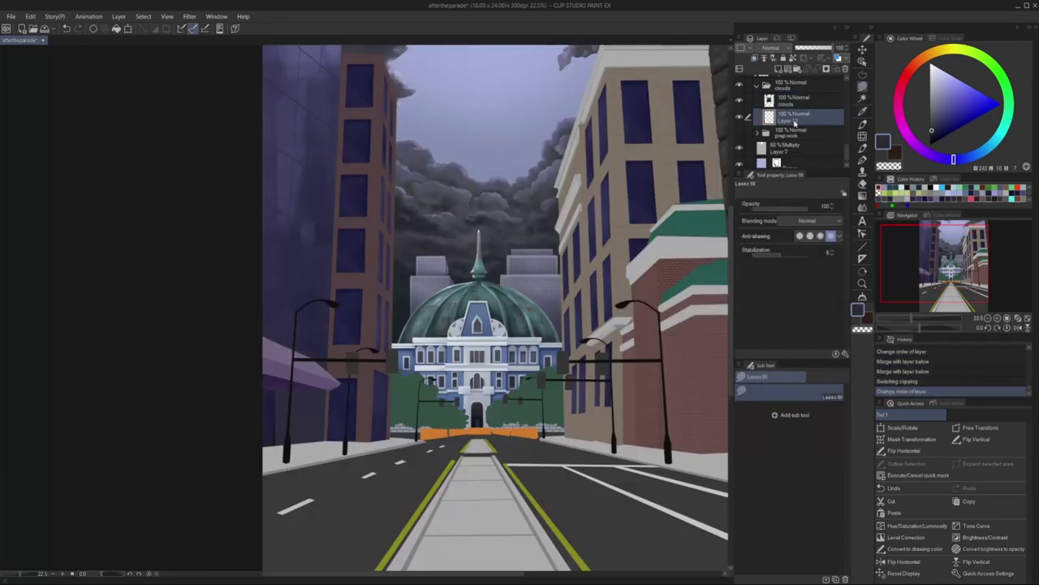
- Duplicate the clouds, convert the copy to drawing colour, and outline the road's right edge
{"action": "left_click", "coordinate": [30, 16]}
{"action": "left_click", "coordinate": [57, 203]}
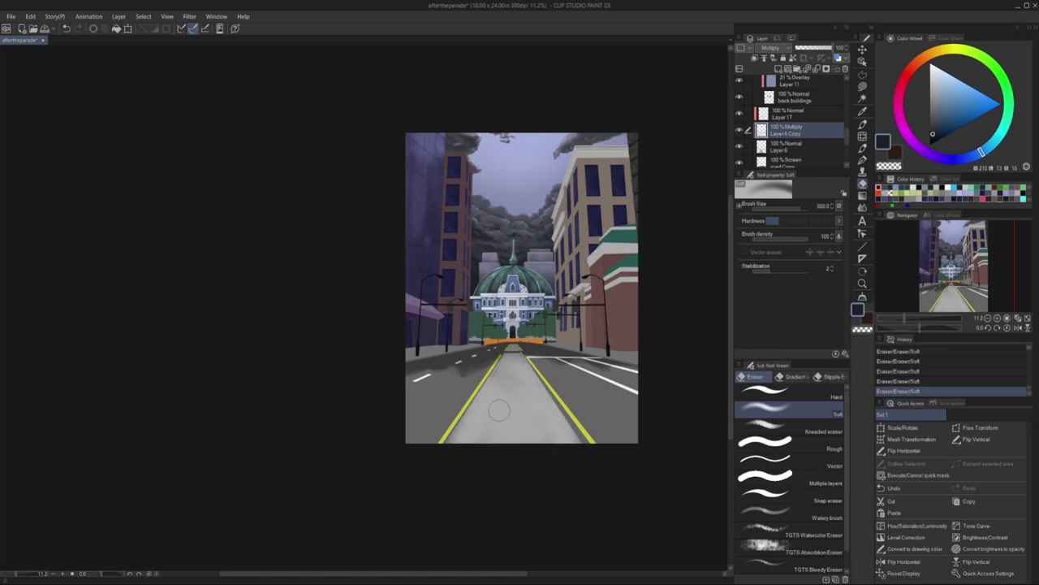
{"action": "key", "text": "ctrl+y"}
{"action": "key", "text": "ctrl+y"}
{"action": "key", "text": "ctrl+y"}
{"action": "key", "text": "ctrl+y"}
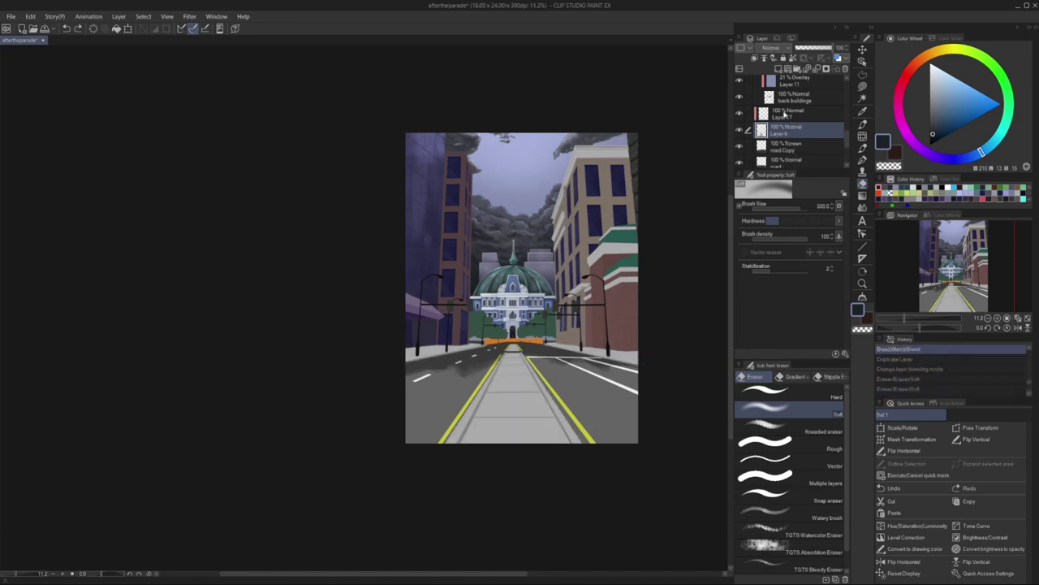
{"action": "key", "text": "m"}
{"action": "left_click_drag", "start_coordinate": [618, 355], "coordinate": [644, 354]}
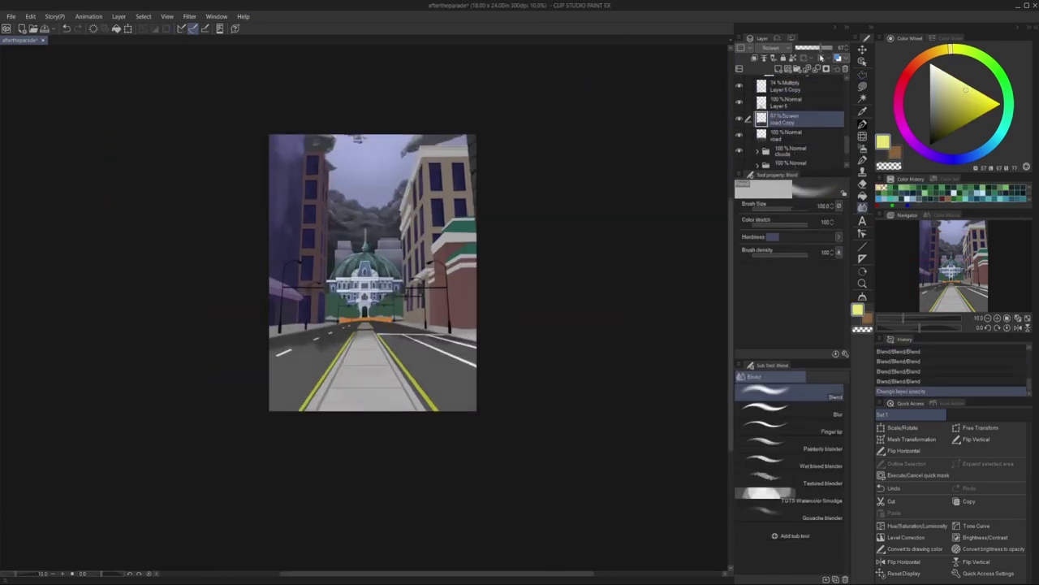
- Polygon-select a jagged strip across the road
{"action": "key", "text": "m"}
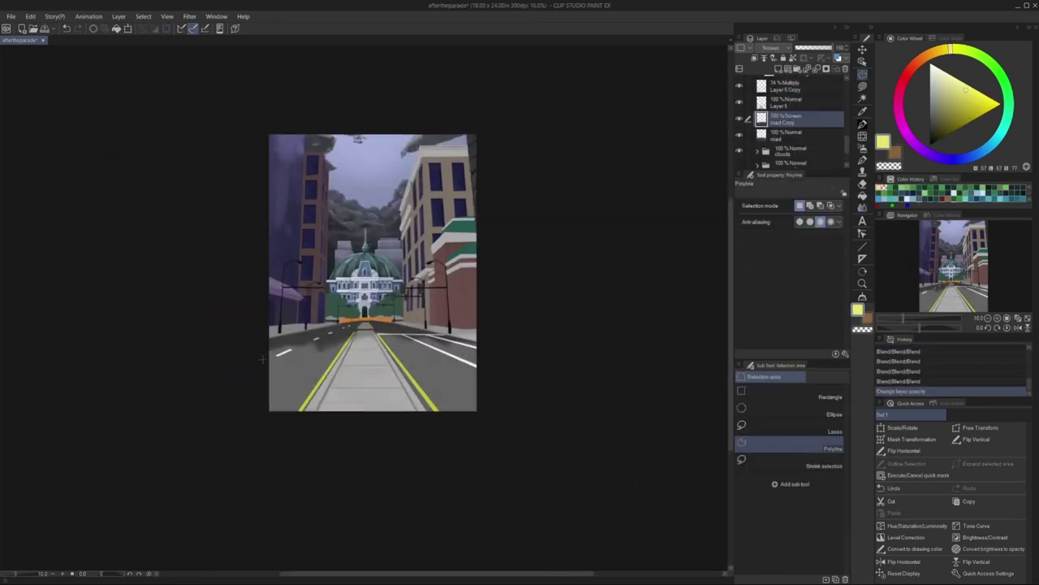
{"action": "scroll", "coordinate": [318, 355], "scroll_direction": "up", "scroll_amount": 5}
{"action": "left_click", "coordinate": [348, 343]}
{"action": "left_click", "coordinate": [362, 341]}
{"action": "left_click", "coordinate": [401, 341]}
{"action": "left_click", "coordinate": [410, 343]}
{"action": "left_click", "coordinate": [428, 339]}
{"action": "left_click", "coordinate": [449, 349]}
{"action": "left_click", "coordinate": [477, 343]}
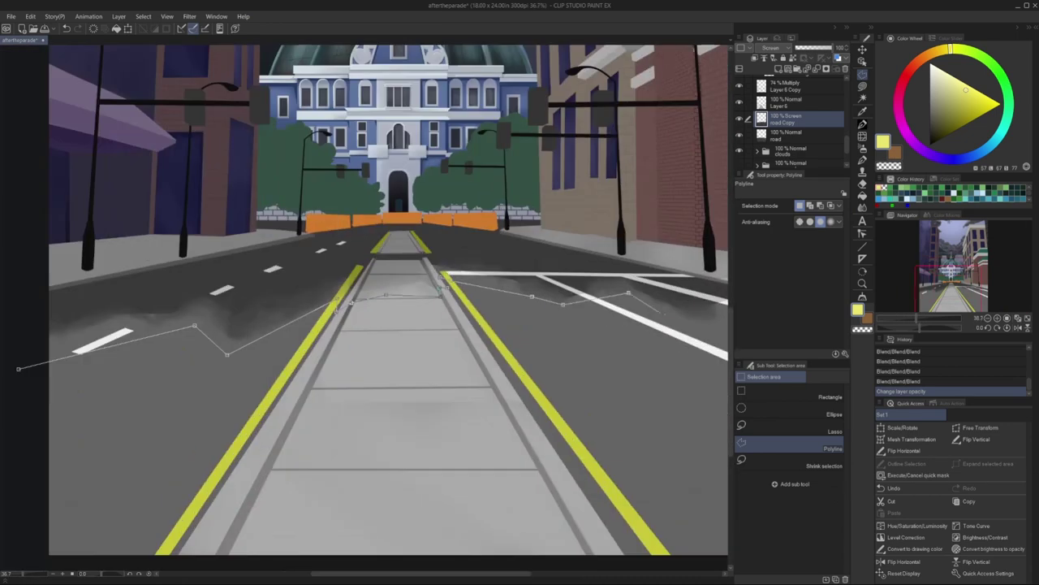
{"action": "scroll", "coordinate": [334, 278], "scroll_direction": "down", "scroll_amount": 2}
- Erase within the road strip using the absorption-style eraser, undoing the last strokes
{"action": "key", "text": "e"}
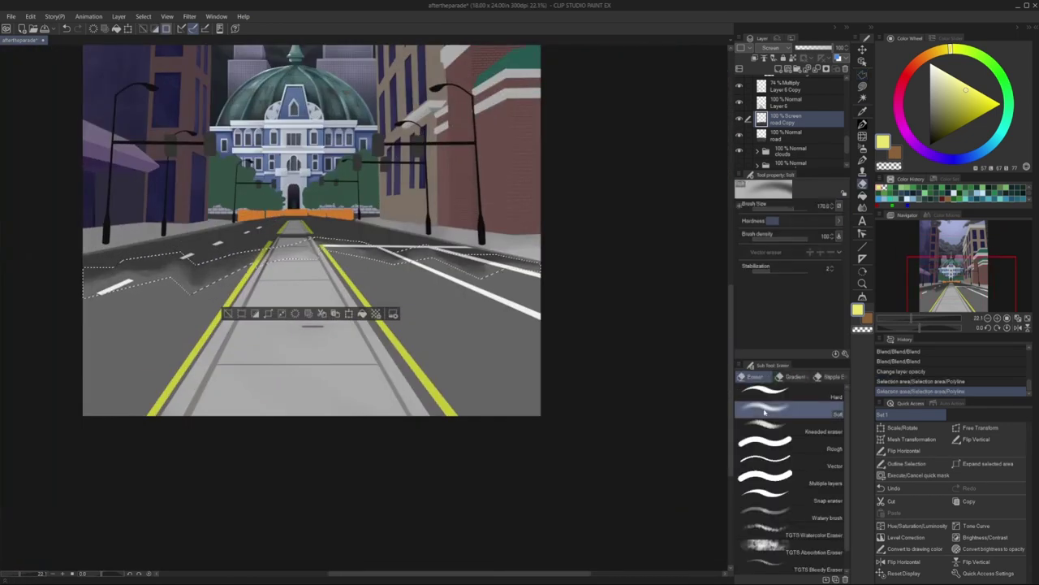
{"action": "left_click", "coordinate": [771, 544]}
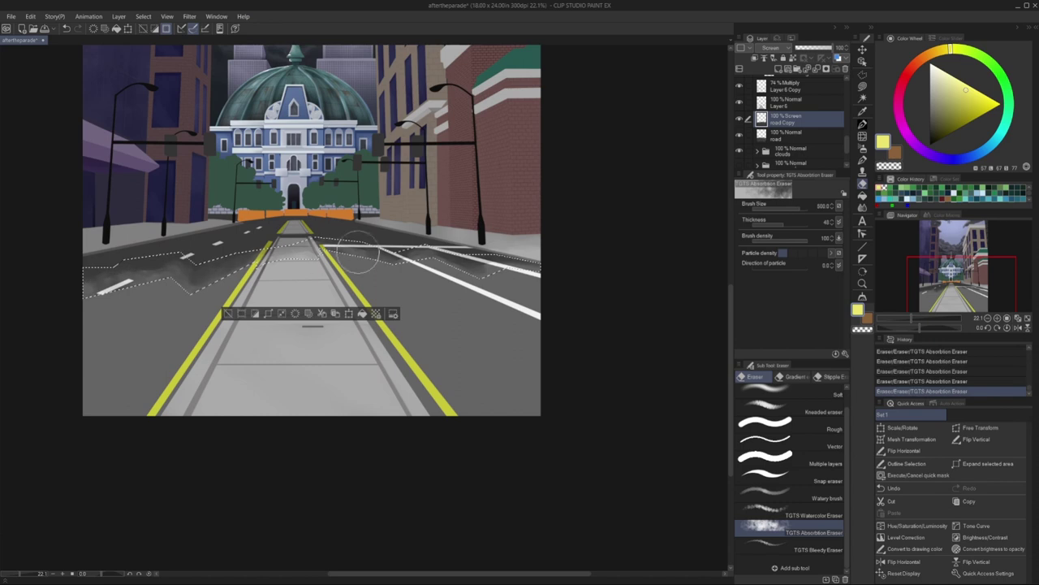
{"action": "scroll", "coordinate": [116, 220], "scroll_direction": "up", "scroll_amount": 2}
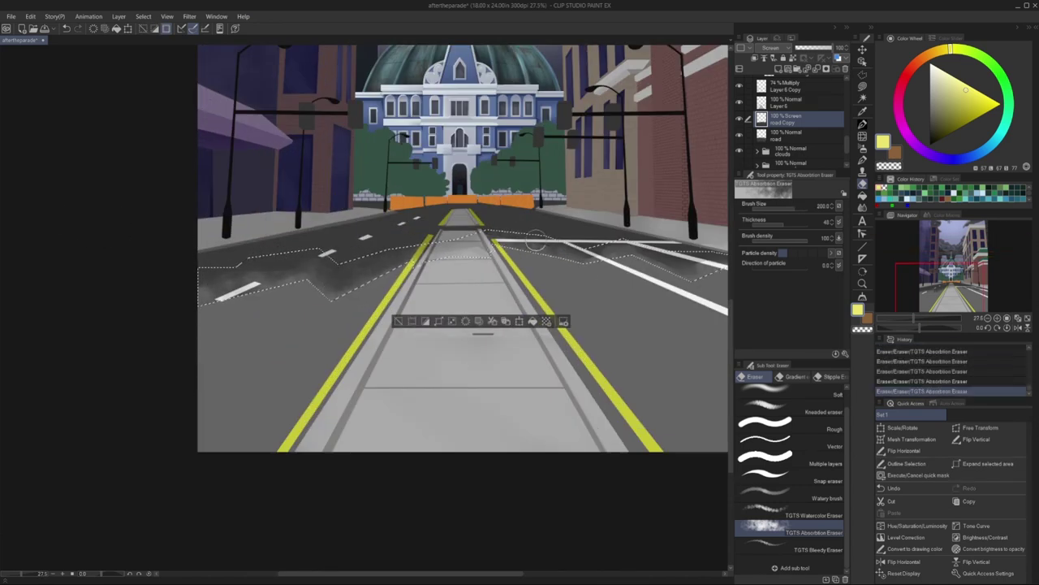
{"action": "key", "text": "ctrl+z"}
{"action": "key", "text": "ctrl+z"}
{"action": "key", "text": "ctrl+z"}
{"action": "key", "text": "ctrl+z"}
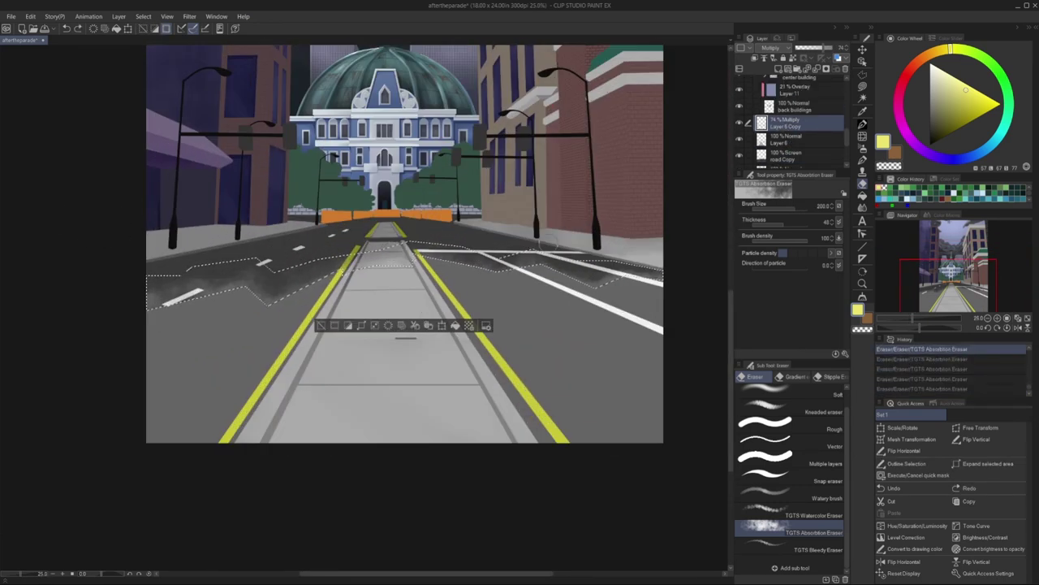
- Select the road by colour range and shift the drawing colour to blue
{"action": "key", "text": "b"}
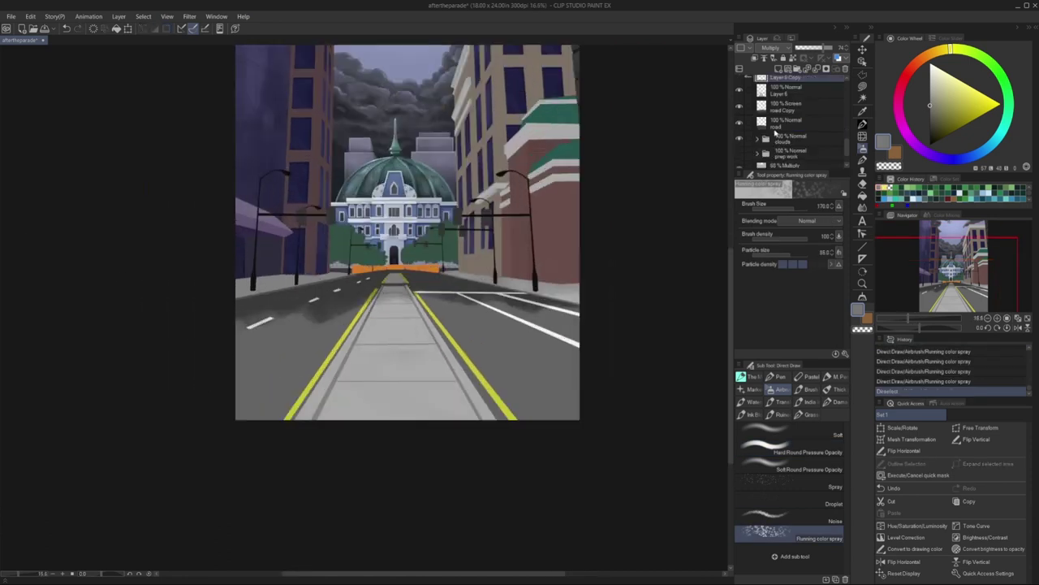
{"action": "left_click", "coordinate": [143, 17]}
{"action": "left_click", "coordinate": [176, 109]}
{"action": "left_click", "coordinate": [306, 381]}
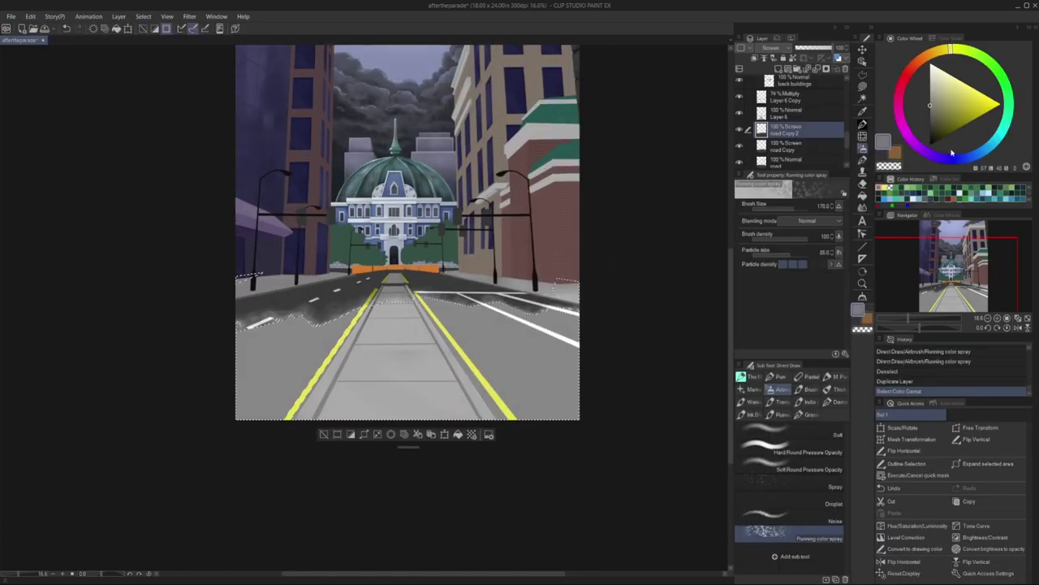
{"action": "left_click", "coordinate": [30, 17]}
{"action": "left_click", "coordinate": [955, 160]}
{"action": "key", "text": "i"}
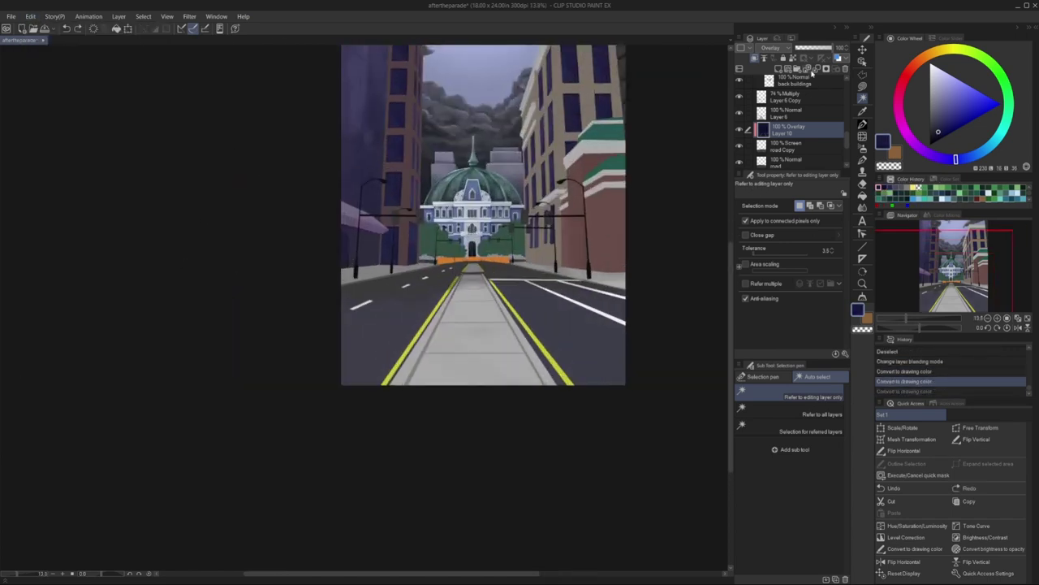
- Change the road layer's blending mode, cancel Gaussian blur, and open Hue/Saturation/Luminosity
{"action": "left_click", "coordinate": [770, 48]}
{"action": "left_click", "coordinate": [774, 189]}
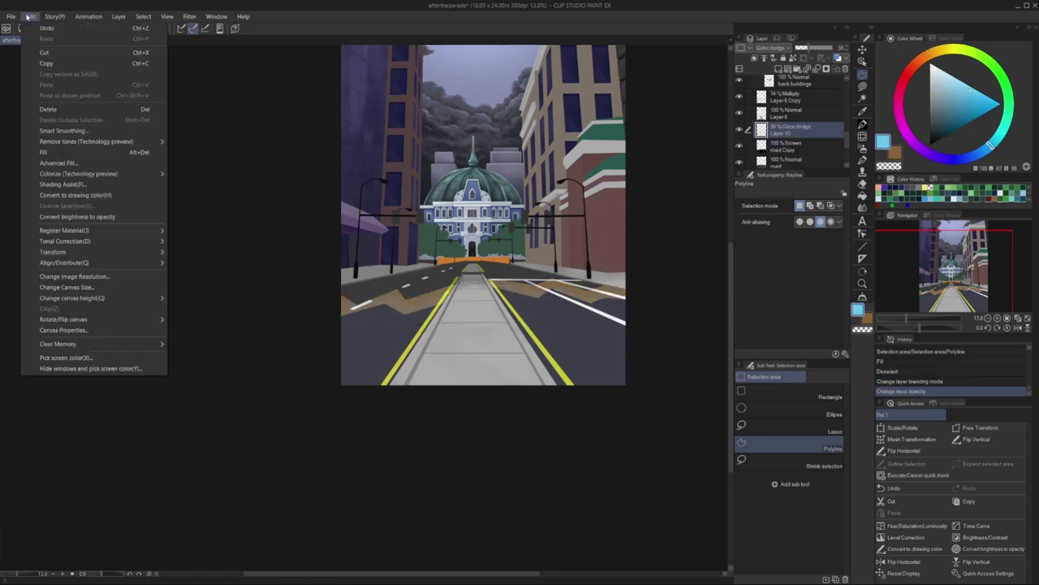
{"action": "left_click", "coordinate": [189, 16]}
{"action": "left_click", "coordinate": [276, 47]}
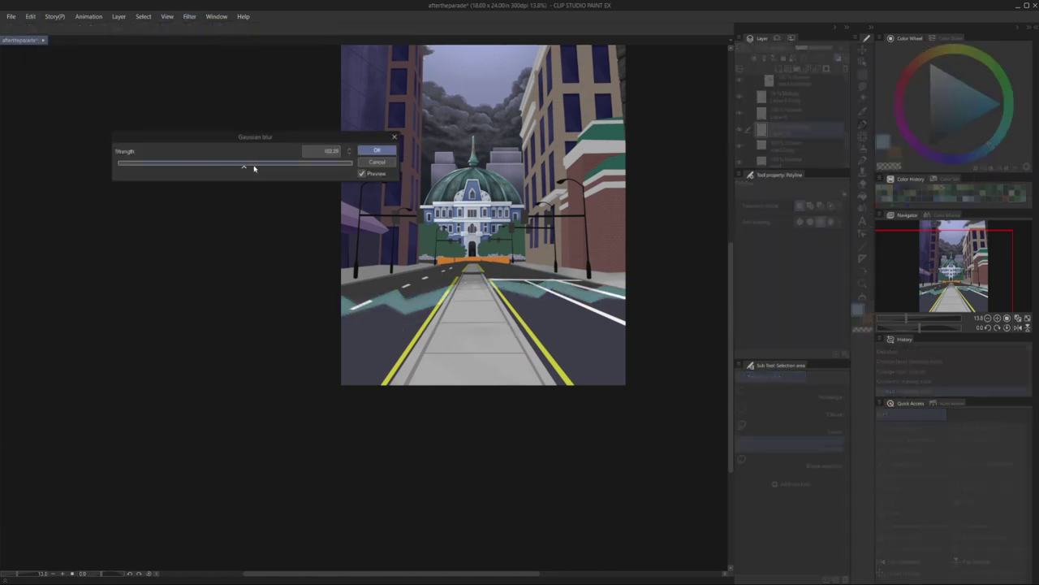
{"action": "left_click", "coordinate": [384, 163]}
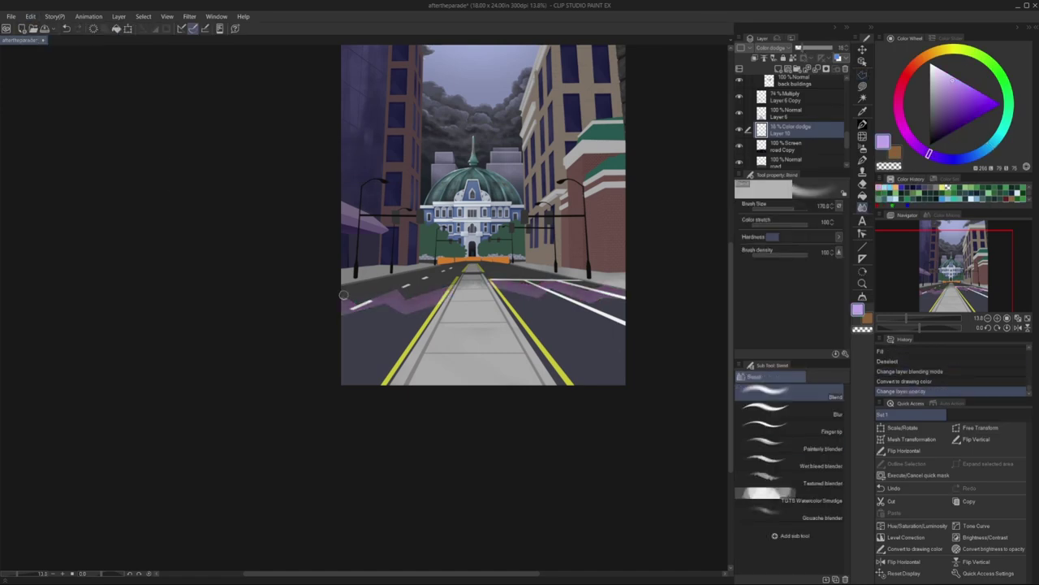
{"action": "left_click", "coordinate": [30, 16]}
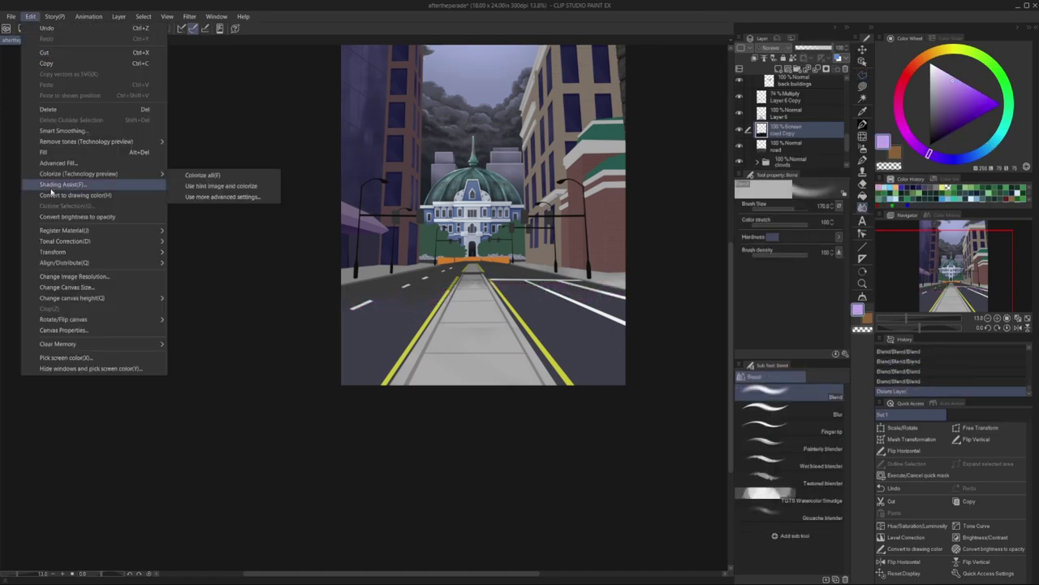
{"action": "left_click", "coordinate": [219, 180]}
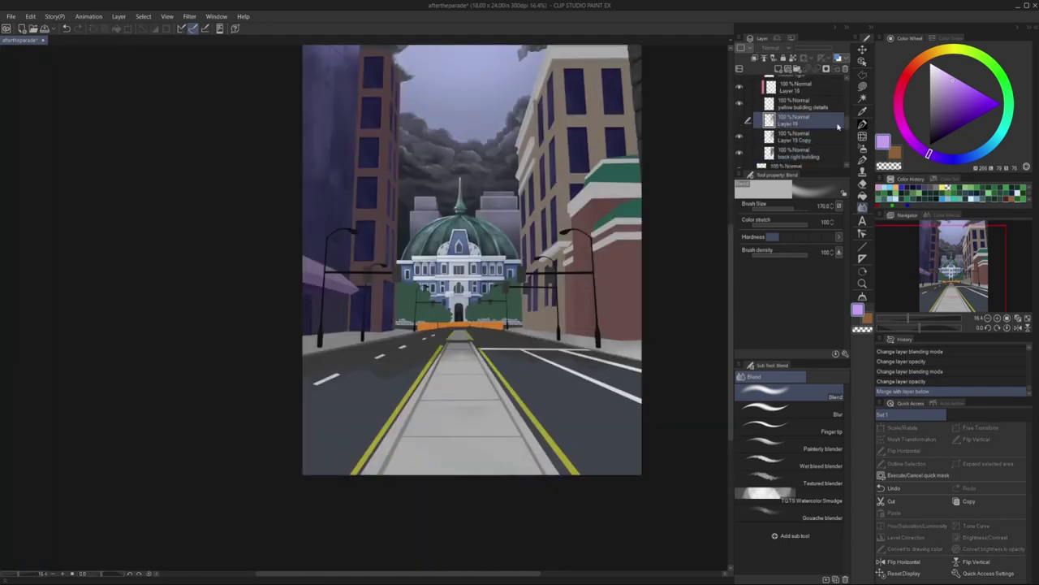
- Delete Layer 19 Copy, lower the shadow layer's opacity, and select a building area on Layer 16 Copy 2
{"action": "key", "text": "Delete"}
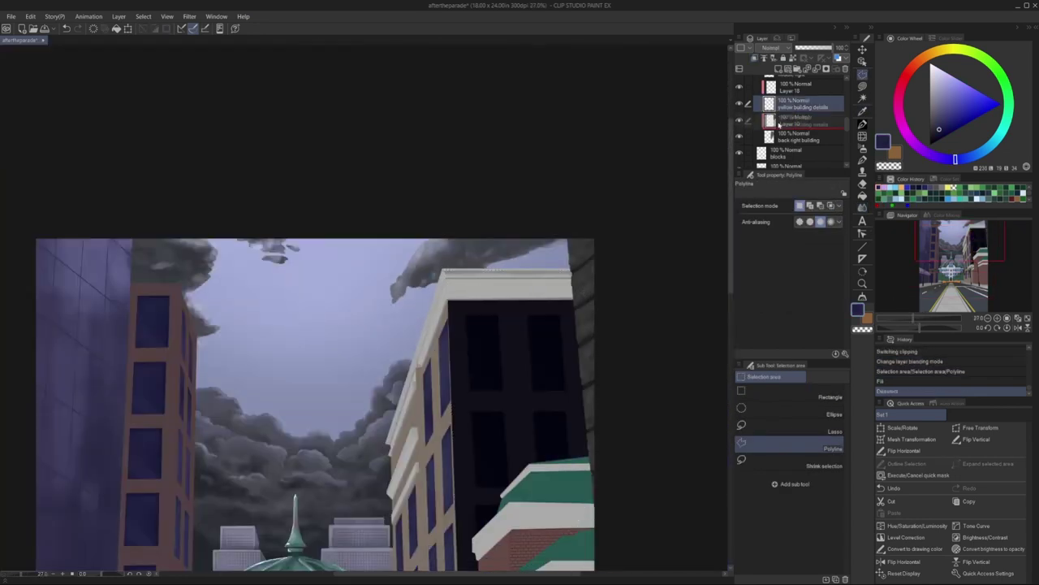
{"action": "left_click_drag", "start_coordinate": [816, 48], "coordinate": [804, 49]}
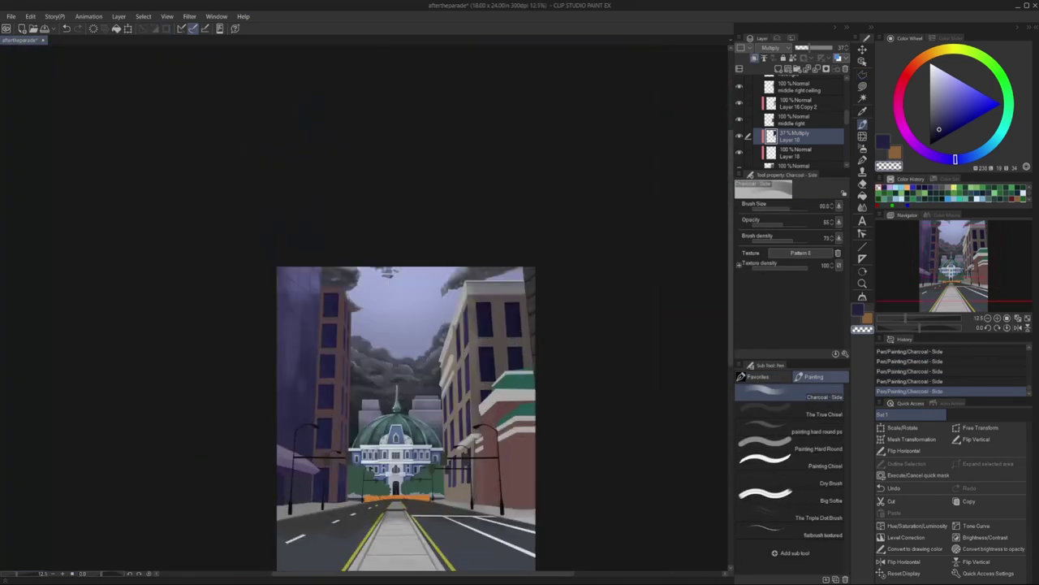
{"action": "scroll", "coordinate": [792, 122], "scroll_direction": "up", "scroll_amount": 1}
{"action": "left_click", "coordinate": [776, 129]}
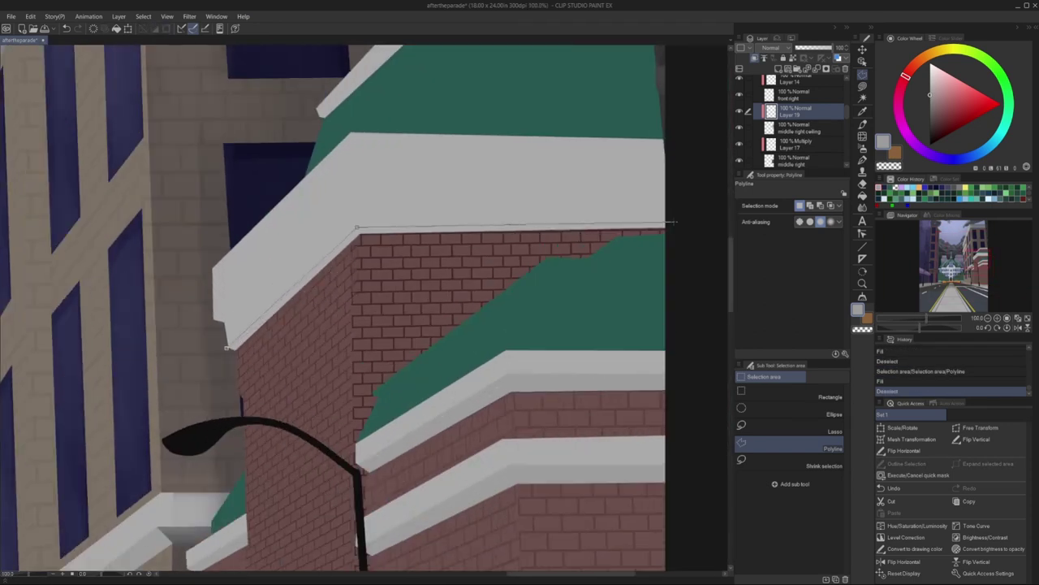
{"action": "double_click", "coordinate": [211, 319]}
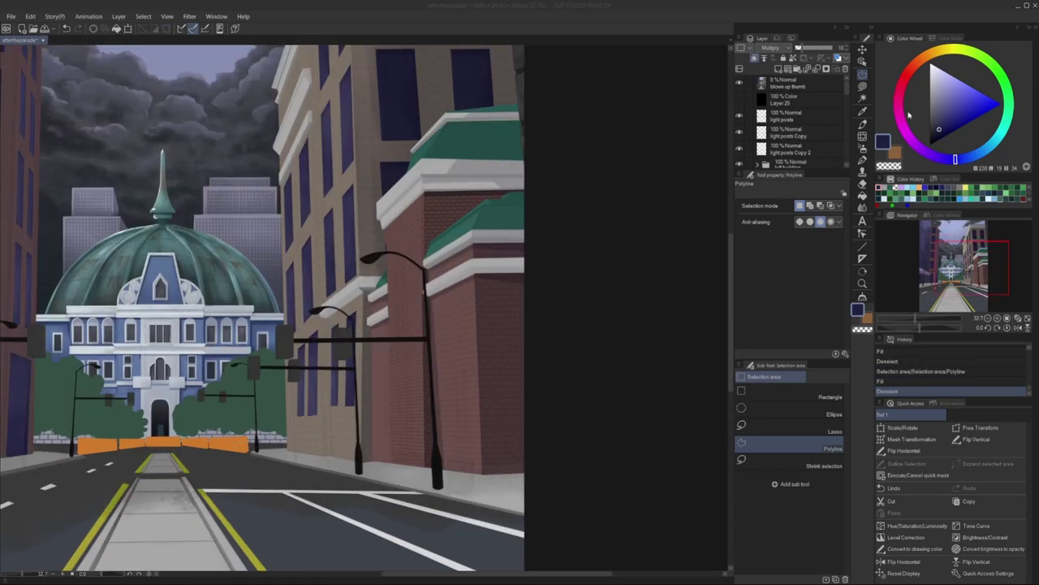
- Fill an elliptical selection with white, then duplicate that layer and reorder it in the stack
{"action": "left_click", "coordinate": [772, 409]}
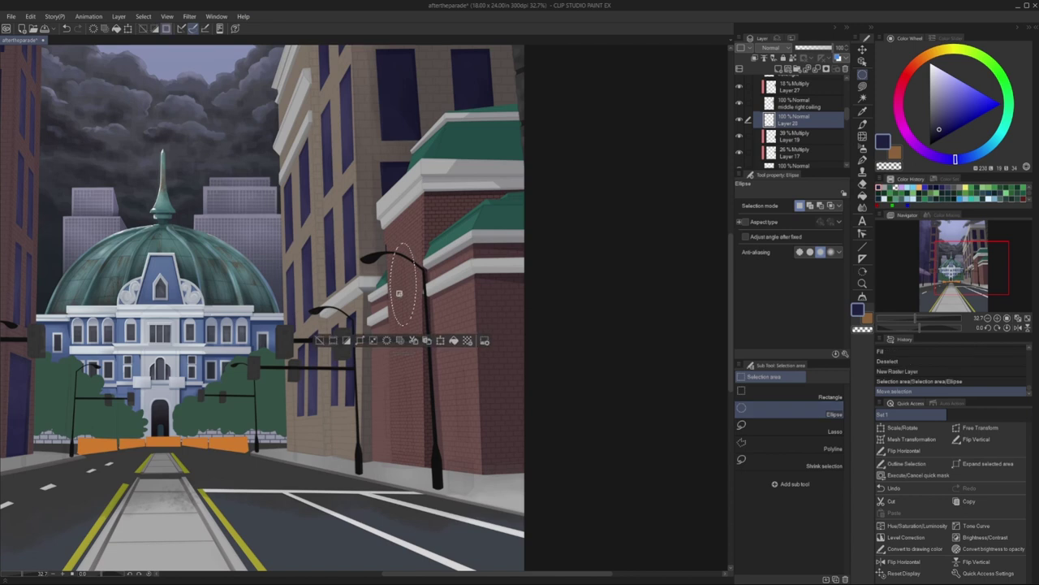
{"action": "key", "text": "alt+BackSpace"}
{"action": "key", "text": "ctrl+d"}
{"action": "key", "text": "k"}
{"action": "left_click_drag", "start_coordinate": [792, 146], "coordinate": [800, 114]}
{"action": "key", "text": "p"}
{"action": "scroll", "coordinate": [422, 350], "scroll_direction": "up", "scroll_amount": 5}
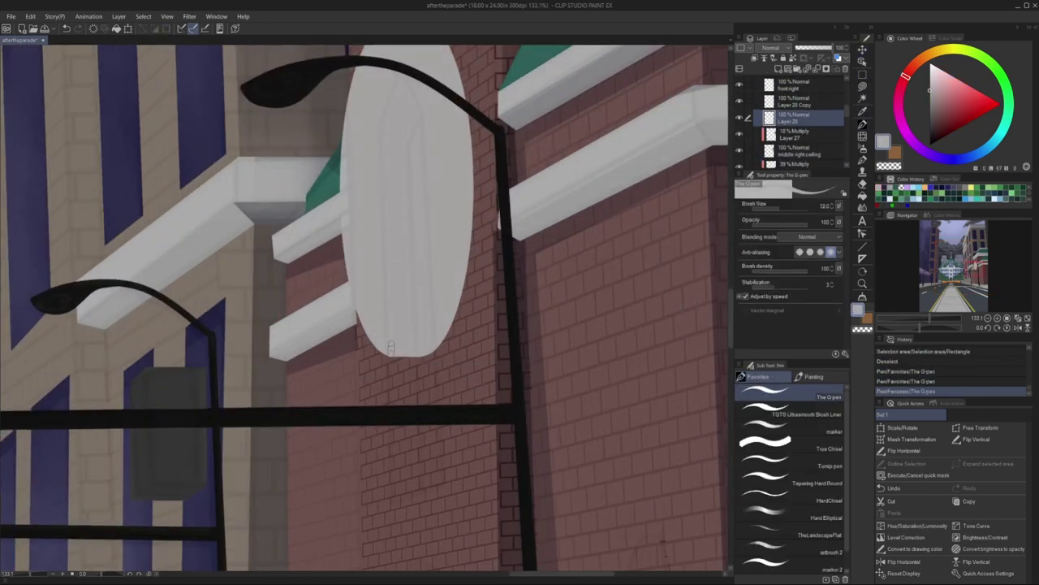
{"action": "scroll", "coordinate": [391, 347], "scroll_direction": "down", "scroll_amount": 6}
- Reshape the white ellipse and nudge it slightly downward
{"action": "left_click", "coordinate": [980, 427]}
{"action": "key", "text": "Return"}
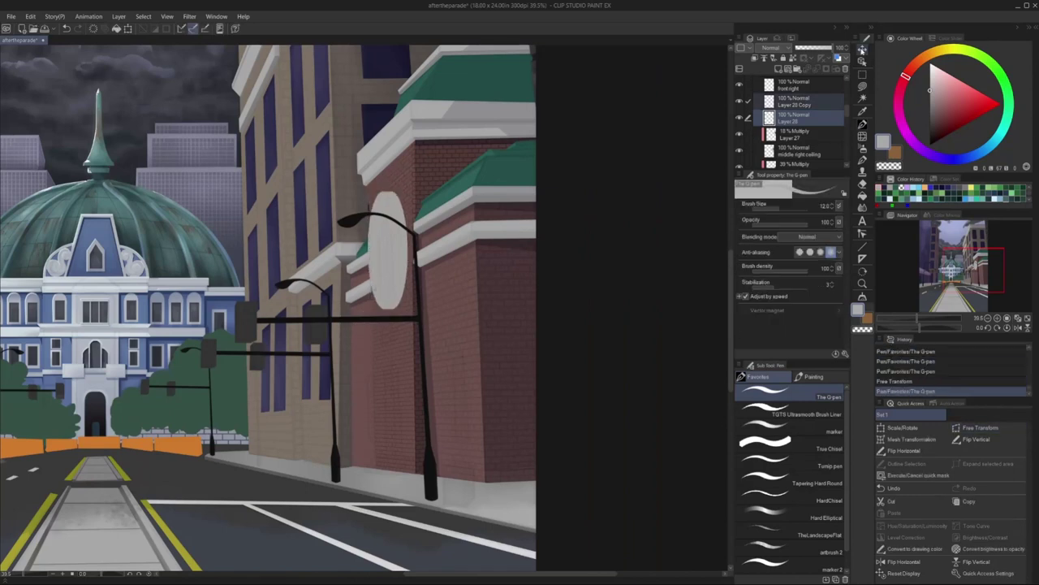
{"action": "key", "text": "k"}
{"action": "left_click_drag", "start_coordinate": [367, 273], "coordinate": [367, 280]}
- Fill a narrow polygon strip along the brick wall and lamp post with white
{"action": "key", "text": "m"}
{"action": "scroll", "coordinate": [390, 373], "scroll_direction": "up", "scroll_amount": 3}
{"action": "left_click", "coordinate": [395, 452]}
{"action": "left_click", "coordinate": [390, 372]}
{"action": "scroll", "coordinate": [390, 374], "scroll_direction": "up", "scroll_amount": 2}
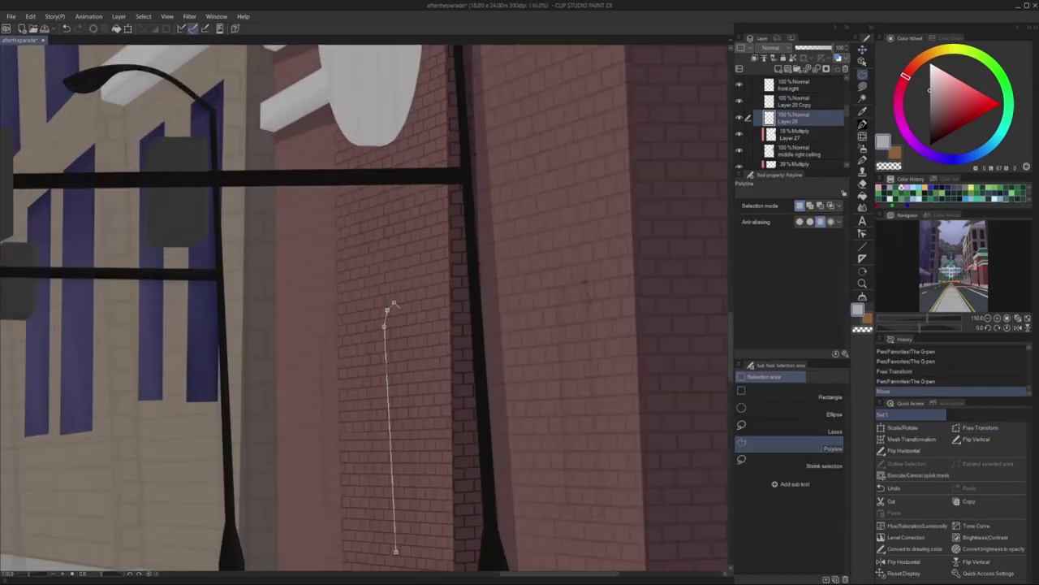
{"action": "left_click", "coordinate": [392, 367]}
{"action": "left_click", "coordinate": [384, 367]}
{"action": "scroll", "coordinate": [389, 374], "scroll_direction": "up", "scroll_amount": 1}
{"action": "key", "text": "alt+BackSpace"}
{"action": "key", "text": "ctrl+d"}
- On Layer 28 Copy, fill the arch-shaped selection with white
{"action": "key", "text": "alt+bracketright"}
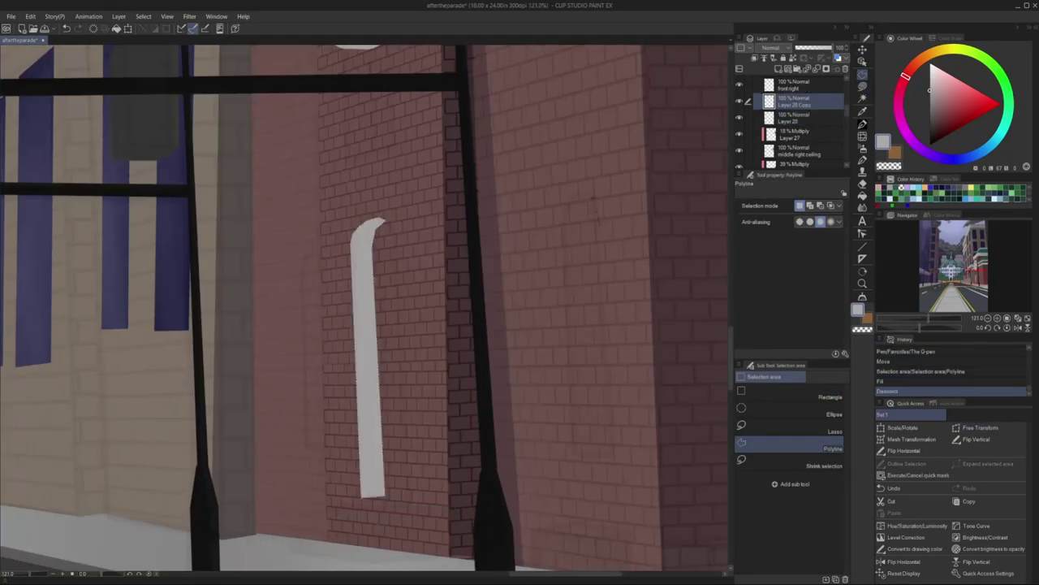
{"action": "left_click", "coordinate": [361, 497]}
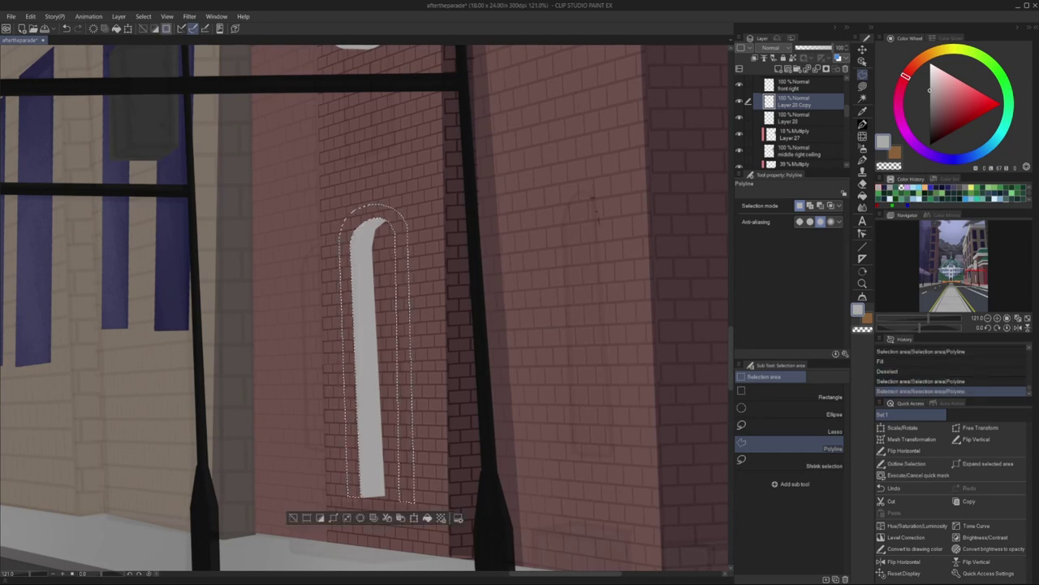
{"action": "key", "text": "alt+BackSpace"}
{"action": "key", "text": "p"}
{"action": "key", "text": "ctrl+d"}
- On Layer 28, fill a polygon along the arch's right edge with white
{"action": "key", "text": "m"}
{"action": "key", "text": "alt+bracketleft"}
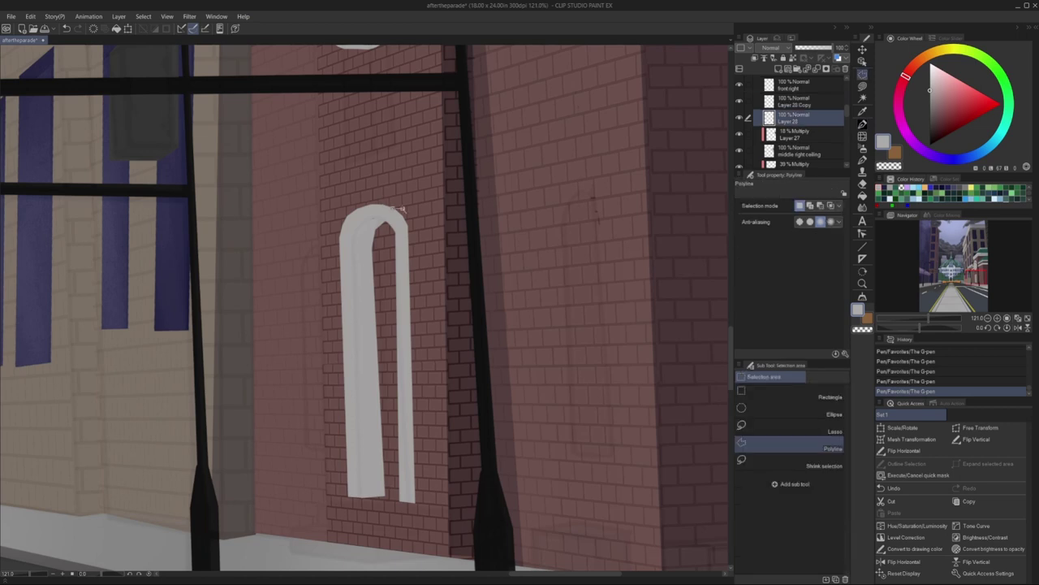
{"action": "left_click", "coordinate": [405, 212]}
{"action": "key", "text": "alt+BackSpace"}
{"action": "key", "text": "ctrl+d"}
{"action": "scroll", "coordinate": [366, 308], "scroll_direction": "down", "scroll_amount": 6}
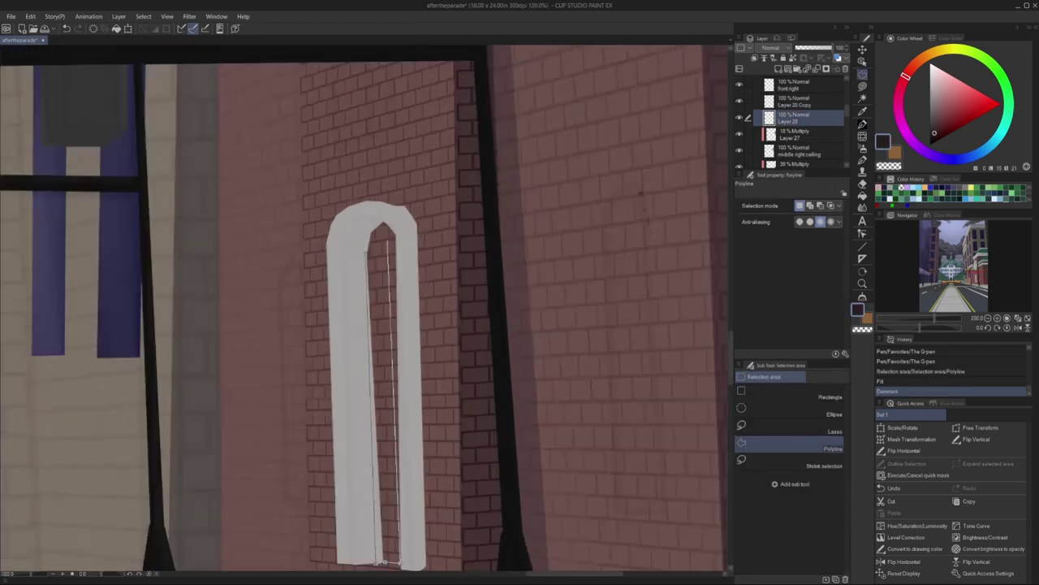
{"action": "key", "text": "i"}
- Select the whole round sign shape and shrink the selection
{"action": "key", "text": "w"}
{"action": "scroll", "coordinate": [482, 237], "scroll_direction": "up", "scroll_amount": 5}
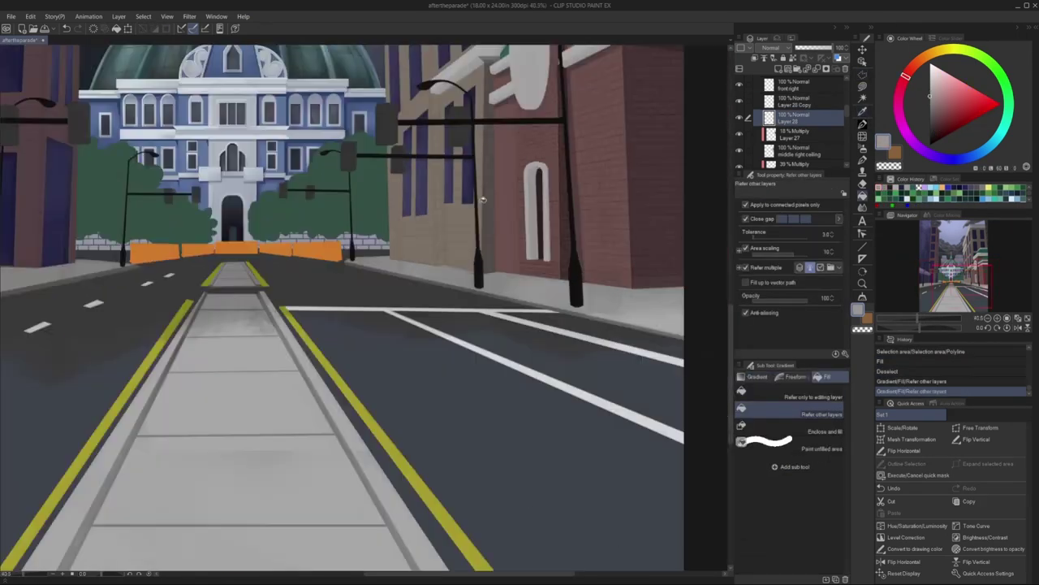
{"action": "key", "text": "alt+bracketright"}
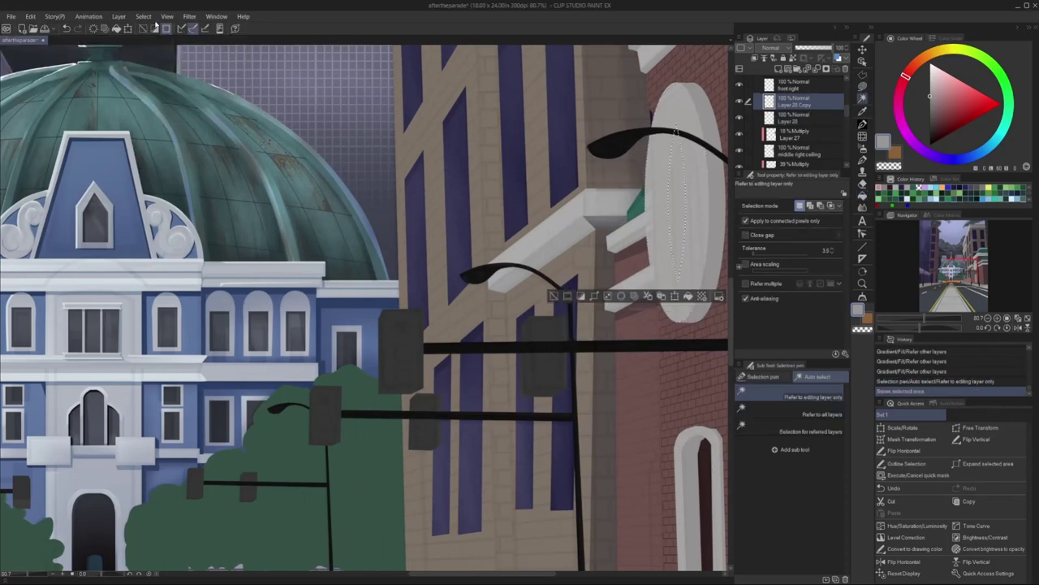
{"action": "left_click", "coordinate": [143, 17]}
{"action": "left_click", "coordinate": [170, 101]}
{"action": "left_click", "coordinate": [146, 21]}
- Fill the sign interior darker grey, then clear it to leave a white ring
{"action": "key", "text": "m"}
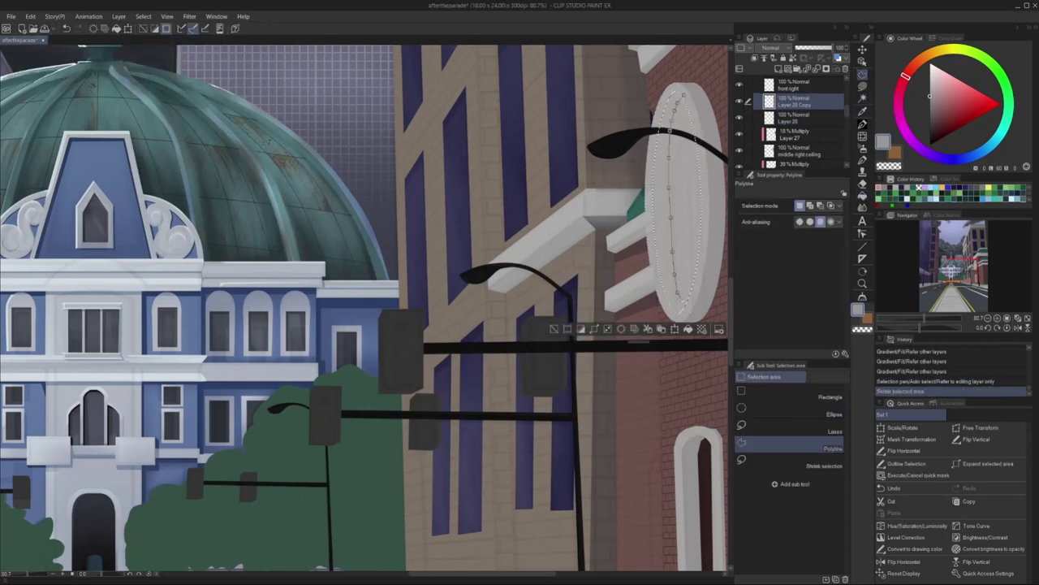
{"action": "key", "text": "alt+BackSpace"}
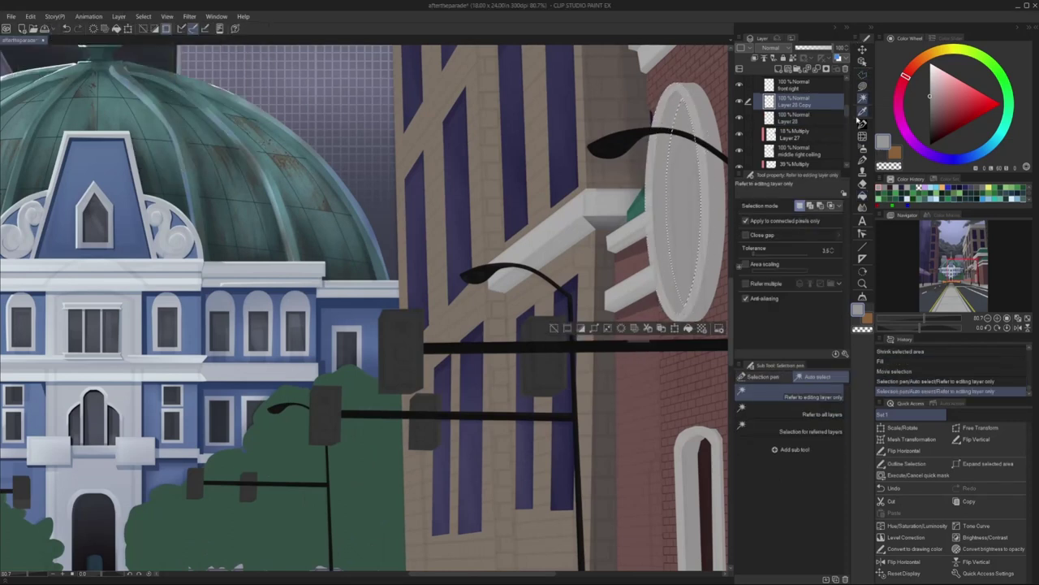
{"action": "key", "text": "Delete"}
{"action": "key", "text": "ctrl+d"}
{"action": "key", "text": "ctrl+0"}
- Open the Tarot Death_redraw file and copy its branch artwork
{"action": "key", "text": "ctrl+o"}
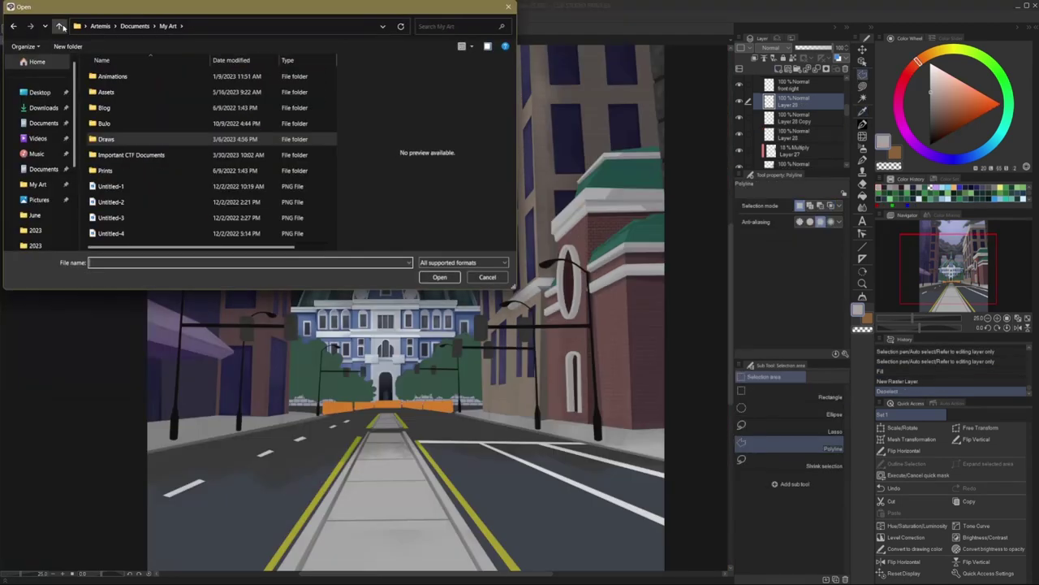
{"action": "double_click", "coordinate": [138, 139]}
{"action": "double_click", "coordinate": [138, 130]}
{"action": "key", "text": "Return"}
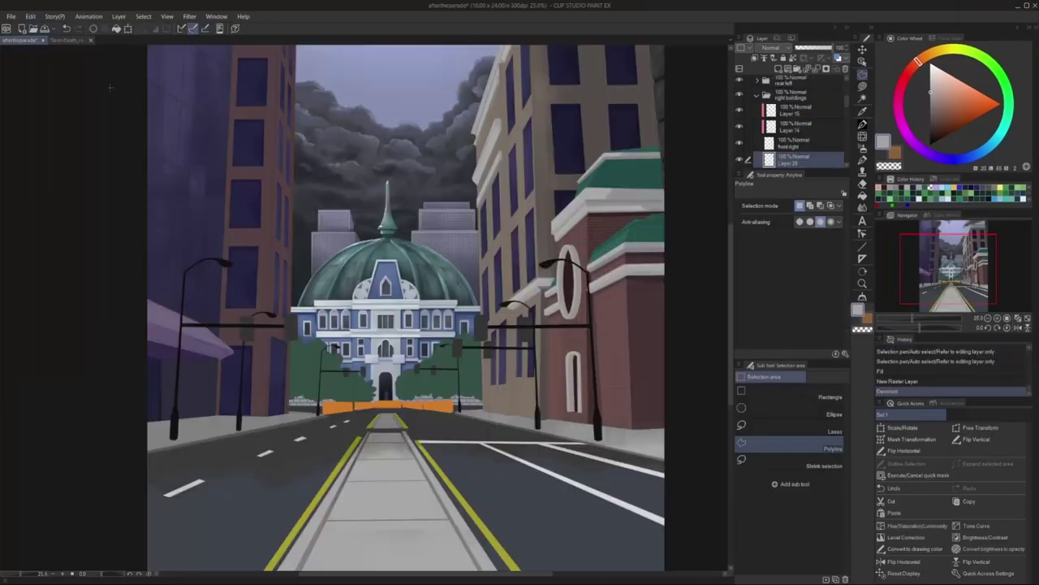
- Paste the branches into the street painting and transform them upright onto the round sign
{"action": "key", "text": "ctrl+v"}
{"action": "scroll", "coordinate": [565, 362], "scroll_direction": "up", "scroll_amount": 3}
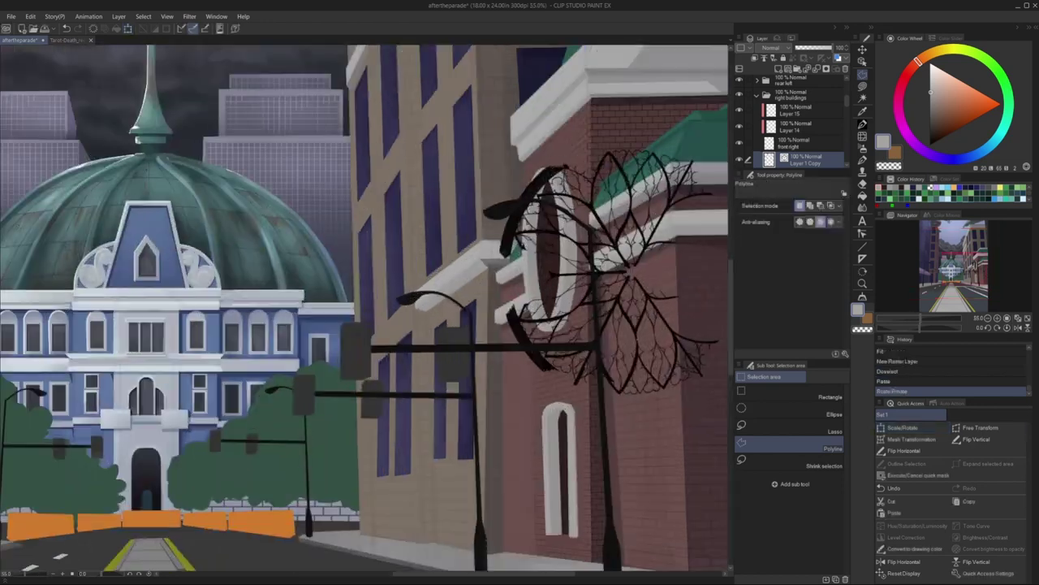
{"action": "left_click_drag", "start_coordinate": [618, 244], "coordinate": [568, 248]}
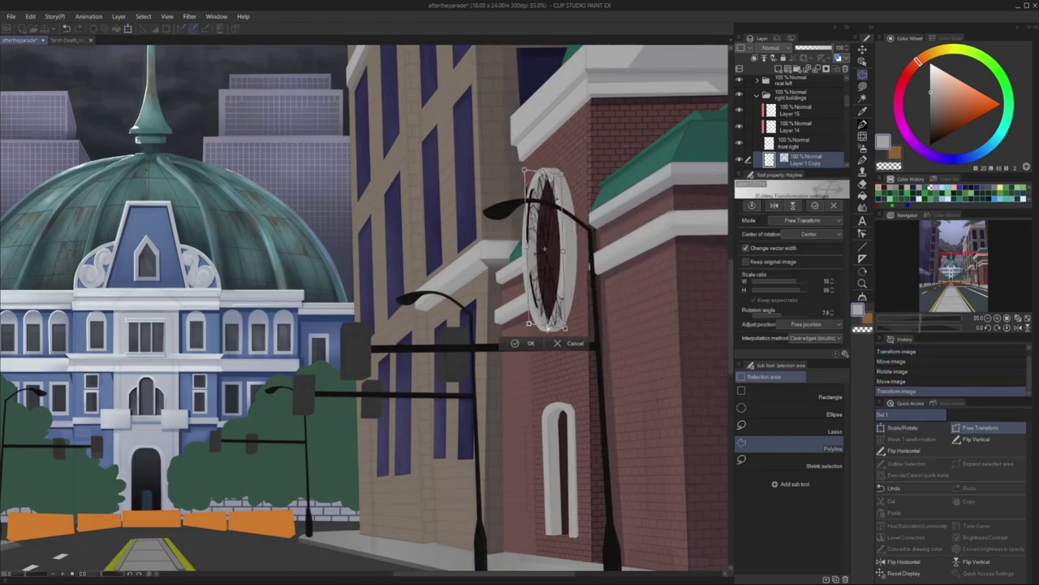
{"action": "key", "text": "Return"}
- Draw two white curved strokes forming a leaf-like motif on the sign
{"action": "scroll", "coordinate": [568, 244], "scroll_direction": "up", "scroll_amount": 5}
{"action": "left_click_drag", "start_coordinate": [526, 162], "coordinate": [575, 283]}
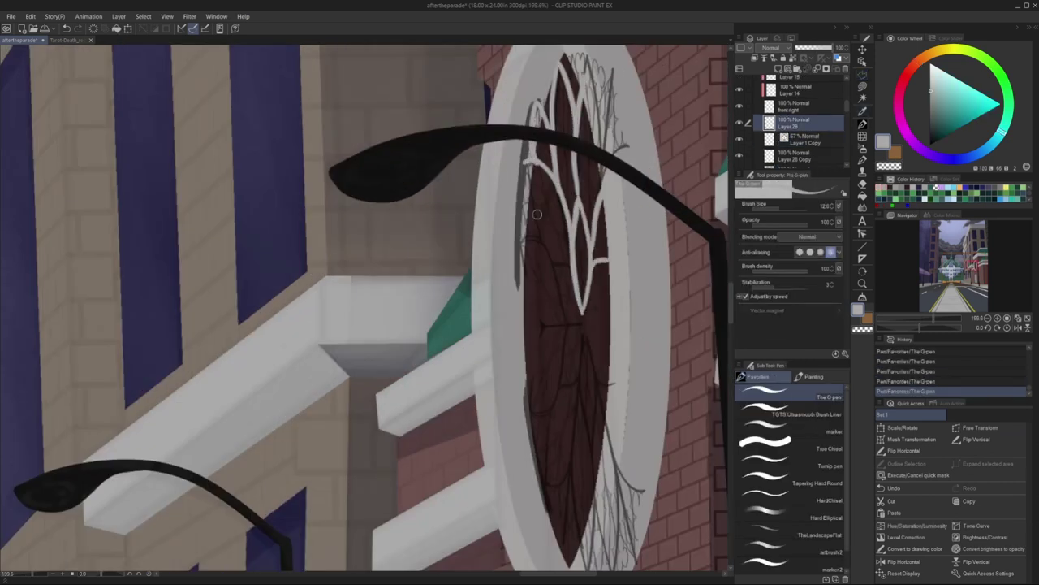
{"action": "left_click_drag", "start_coordinate": [526, 162], "coordinate": [574, 274]}
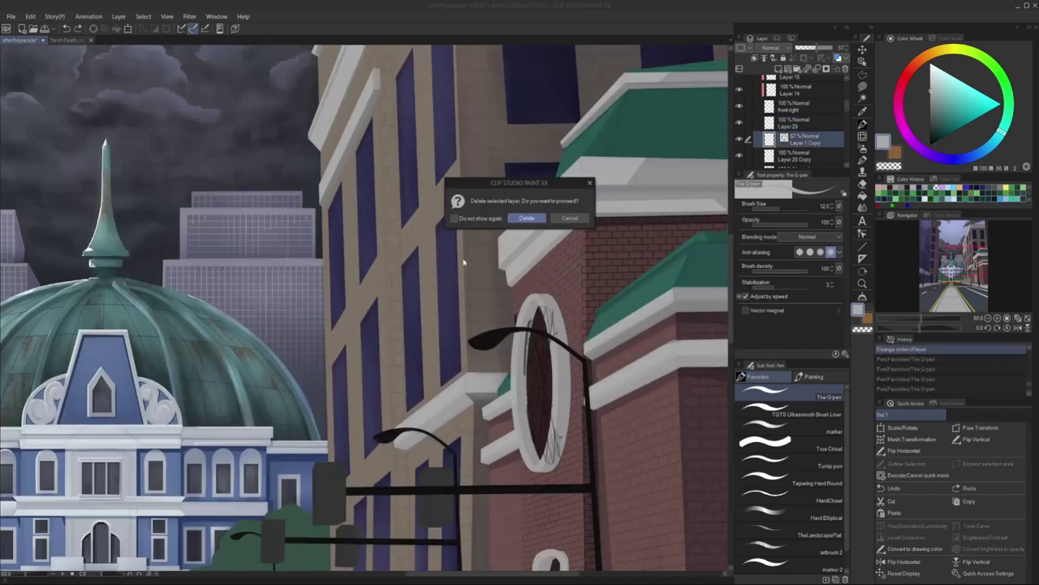
- Undo the stray white strokes inside the sign oval and clear the selection
{"action": "left_click", "coordinate": [863, 123]}
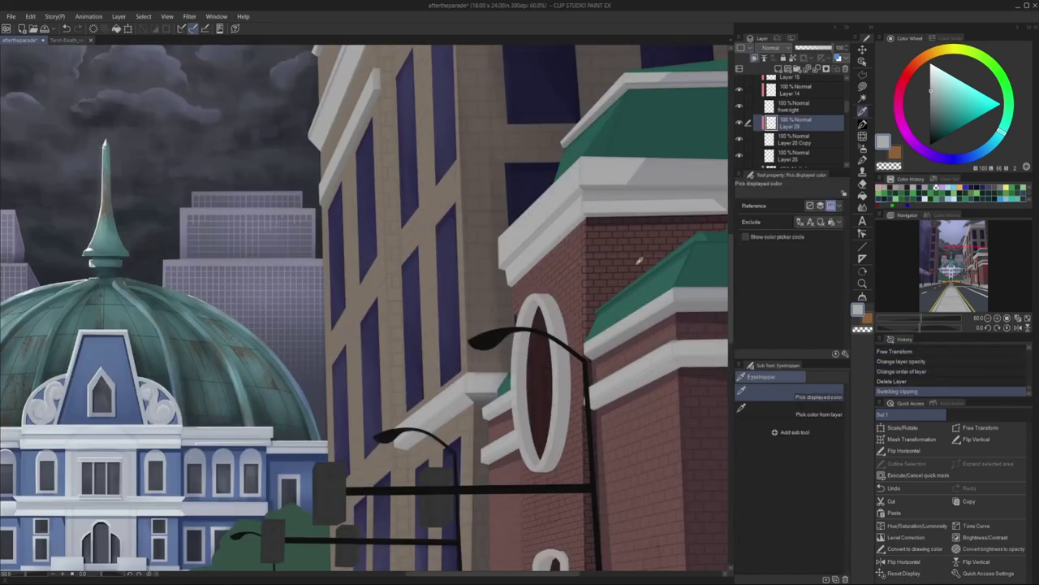
{"action": "left_click", "coordinate": [863, 123]}
{"action": "scroll", "coordinate": [540, 460], "scroll_direction": "up", "scroll_amount": 3}
{"action": "left_click_drag", "start_coordinate": [552, 362], "coordinate": [546, 382]}
{"action": "key", "text": "ctrl+z"}
{"action": "key", "text": "ctrl+z"}
{"action": "key", "text": "ctrl+z"}
{"action": "key", "text": "ctrl+z"}
{"action": "key", "text": "u"}
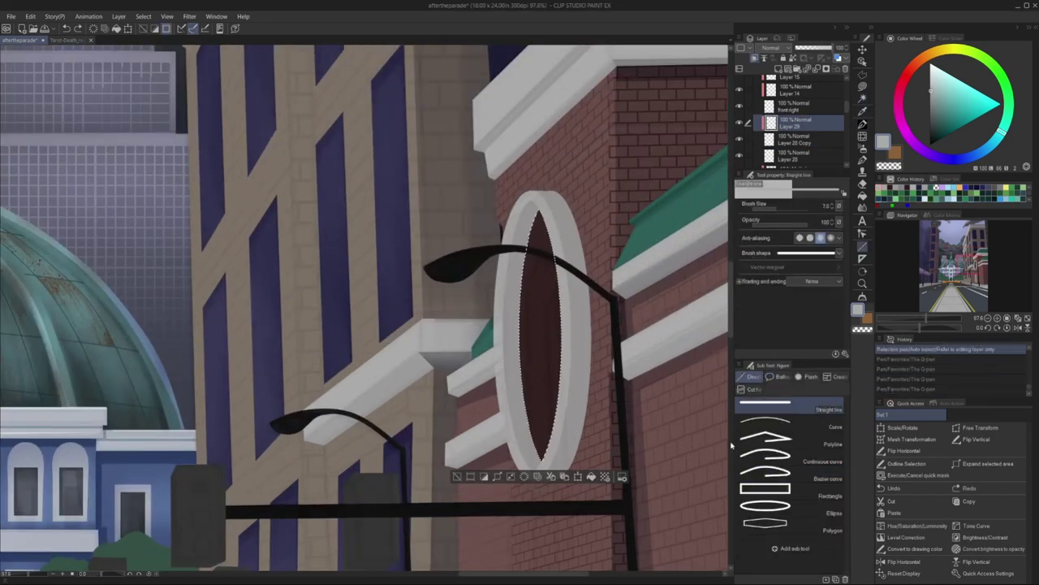
{"action": "key", "text": "ctrl+z"}
{"action": "key", "text": "ctrl+d"}
{"action": "scroll", "coordinate": [522, 268], "scroll_direction": "down", "scroll_amount": 5}
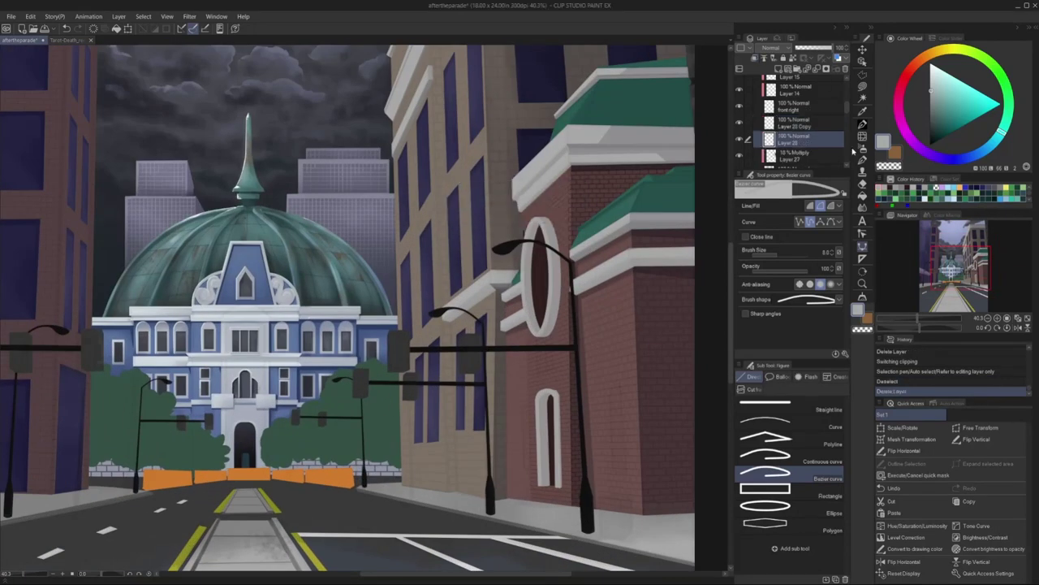
- On Layer 20 Copy, fill the tall brick-wall panel and the lower rectangle with grey
{"action": "left_click", "coordinate": [791, 121]}
{"action": "key", "text": "m"}
{"action": "scroll", "coordinate": [616, 260], "scroll_direction": "up", "scroll_amount": 1}
{"action": "left_click", "coordinate": [616, 260]}
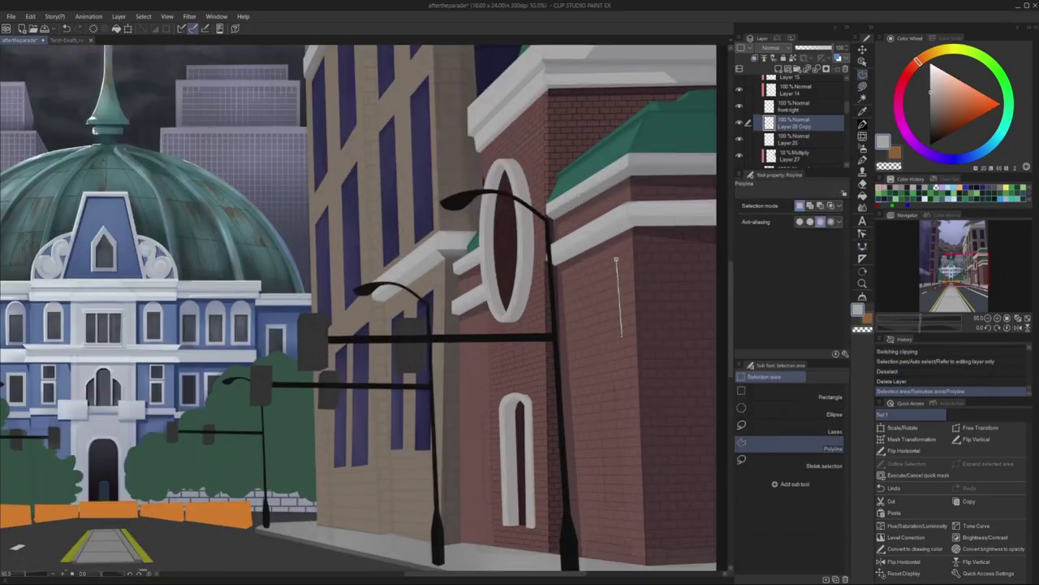
{"action": "double_click", "coordinate": [579, 272]}
{"action": "key", "text": "alt+BackSpace"}
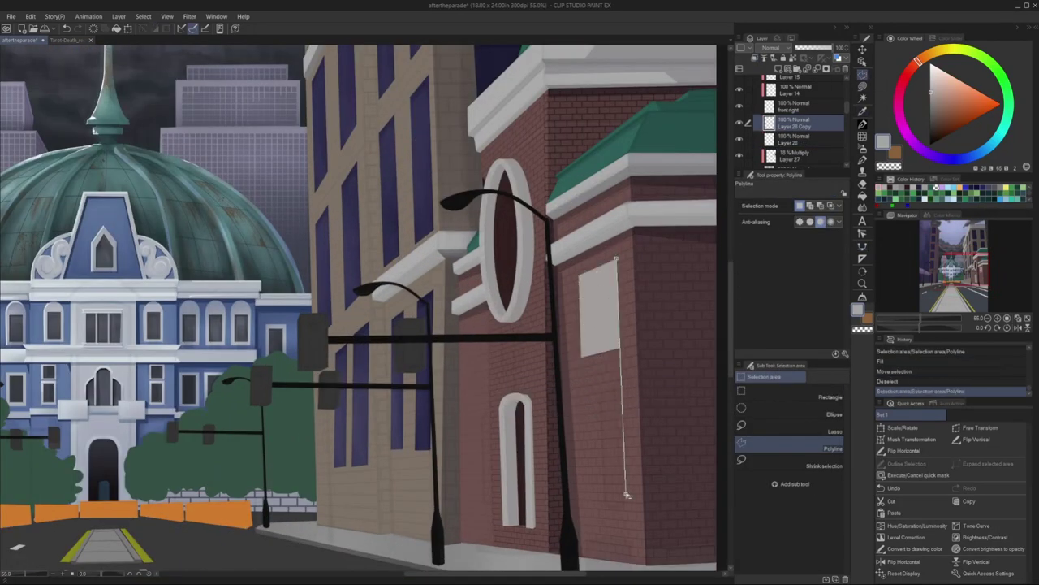
{"action": "double_click", "coordinate": [585, 408]}
{"action": "key", "text": "alt+BackSpace"}
{"action": "key", "text": "ctrl+d"}
- Outline a window shape on the brick wall with a polyline selection
{"action": "key", "text": "ctrl+0"}
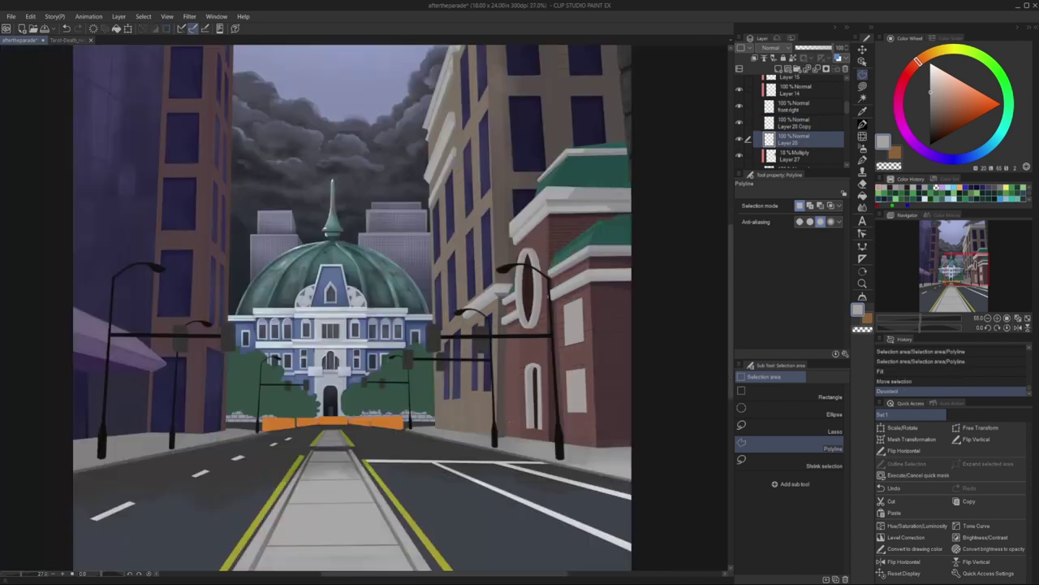
{"action": "scroll", "coordinate": [520, 390], "scroll_direction": "up", "scroll_amount": 5}
{"action": "left_click", "coordinate": [587, 291]}
{"action": "left_click", "coordinate": [512, 505]}
{"action": "left_click", "coordinate": [587, 293]}
{"action": "left_click", "coordinate": [597, 492]}
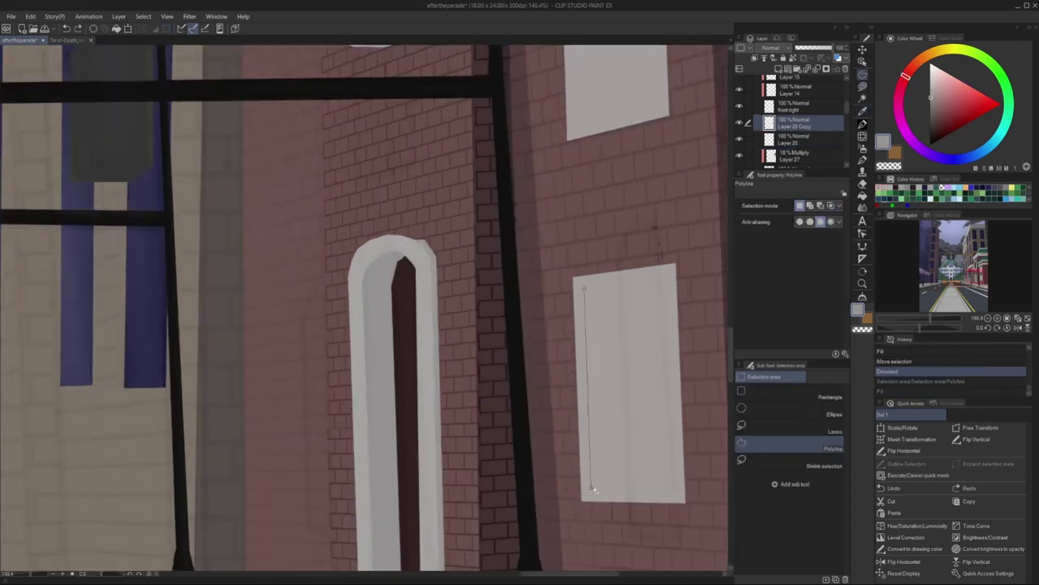
{"action": "left_click", "coordinate": [671, 490]}
{"action": "left_click", "coordinate": [664, 281]}
{"action": "double_click", "coordinate": [587, 293]}
{"action": "scroll", "coordinate": [585, 381], "scroll_direction": "down", "scroll_amount": 4}
{"action": "scroll", "coordinate": [650, 276], "scroll_direction": "up", "scroll_amount": 2}
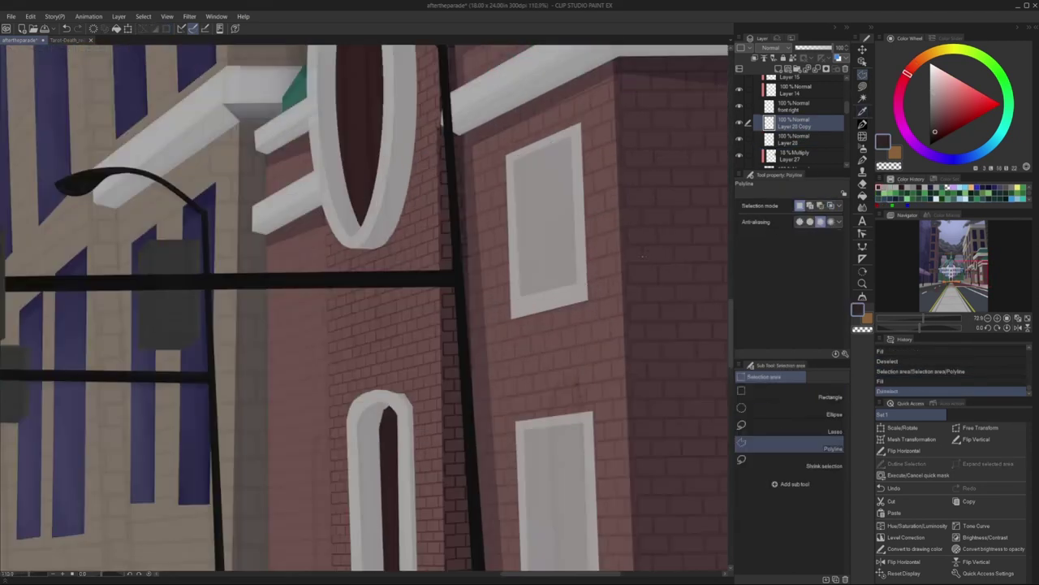
{"action": "scroll", "coordinate": [650, 276], "scroll_direction": "up", "scroll_amount": 2}
- Duplicate the window and transform the copy into place on the left wall
{"action": "key", "text": "ctrl+d"}
{"action": "key", "text": "ctrl+0"}
{"action": "scroll", "coordinate": [585, 325], "scroll_direction": "up", "scroll_amount": 4}
{"action": "scroll", "coordinate": [366, 309], "scroll_direction": "down", "scroll_amount": 4}
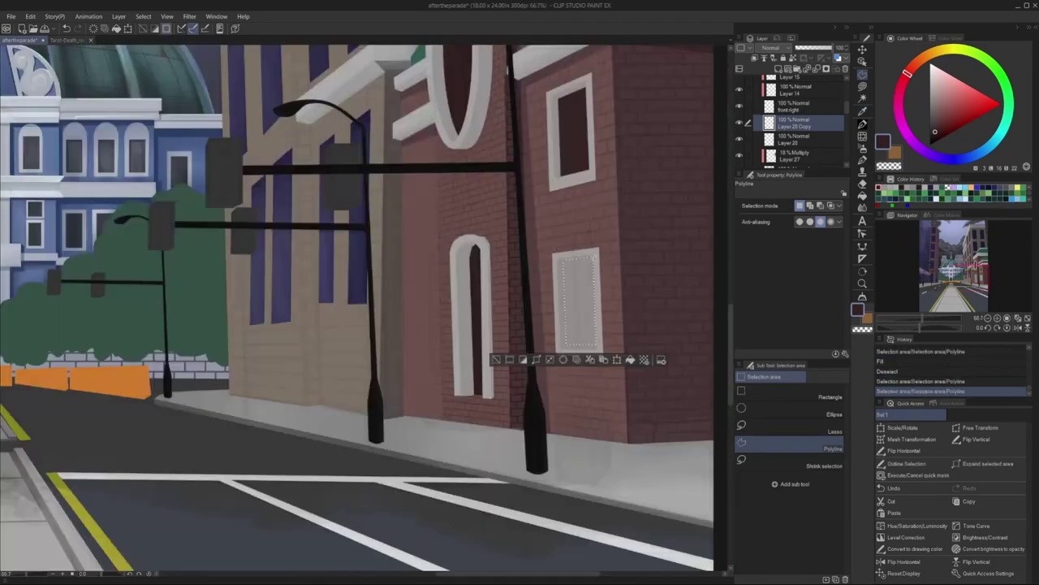
{"action": "key", "text": "ctrl+0"}
{"action": "scroll", "coordinate": [366, 308], "scroll_direction": "up", "scroll_amount": 3}
{"action": "left_click", "coordinate": [961, 430]}
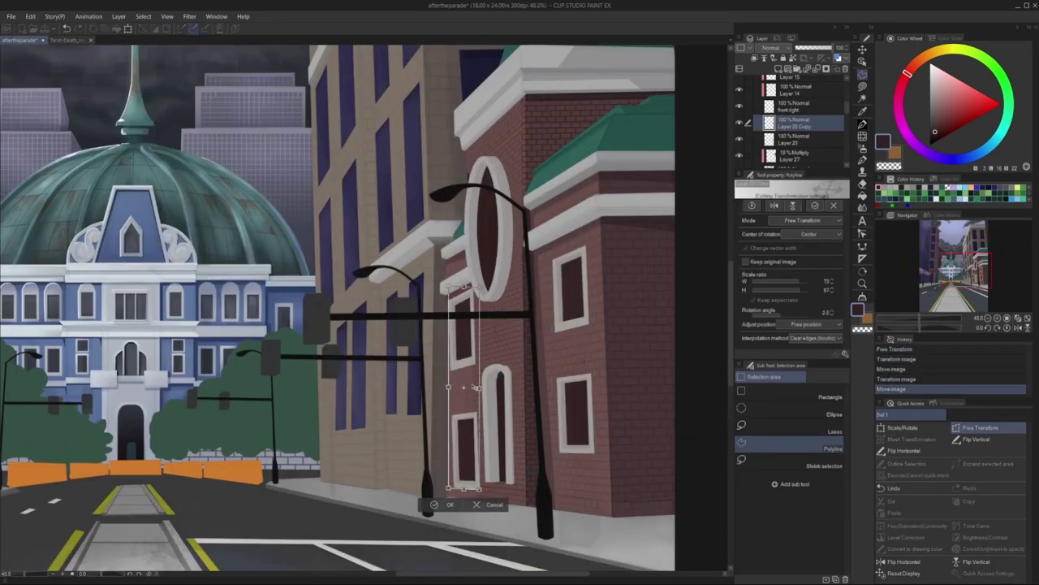
{"action": "key", "text": "Return"}
{"action": "left_click", "coordinate": [461, 418]}
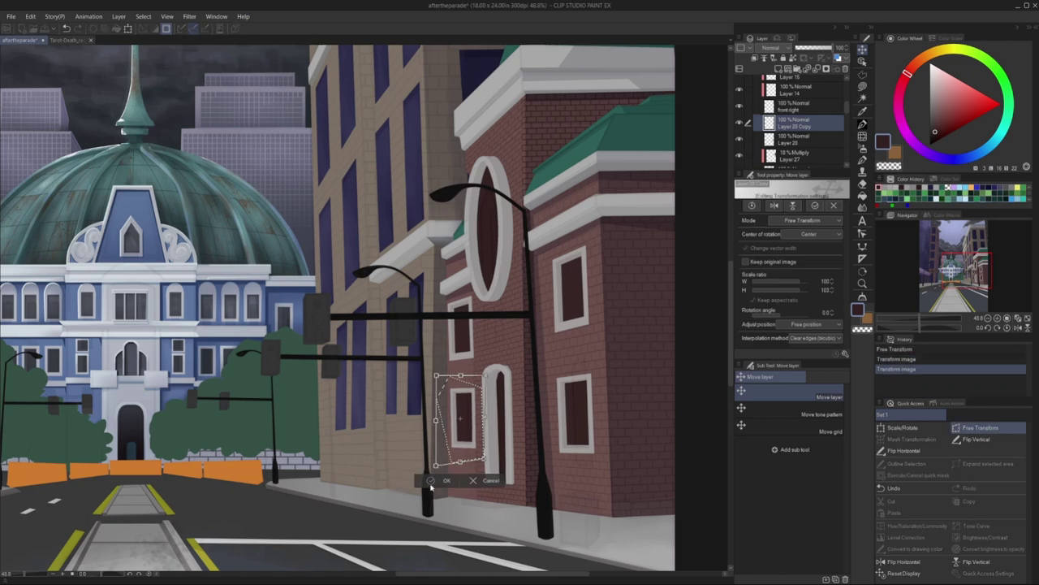
- Select a new window area, merge the window layer down, and fill it light grey
{"action": "key", "text": "ctrl+d"}
{"action": "left_click", "coordinate": [862, 74]}
{"action": "double_click", "coordinate": [476, 487]}
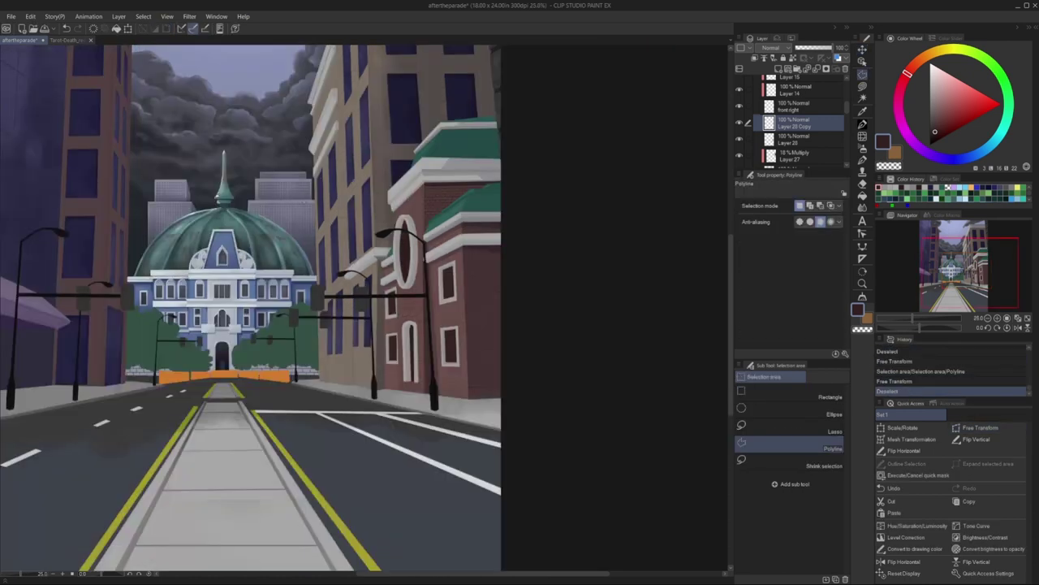
{"action": "key", "text": "ctrl+e"}
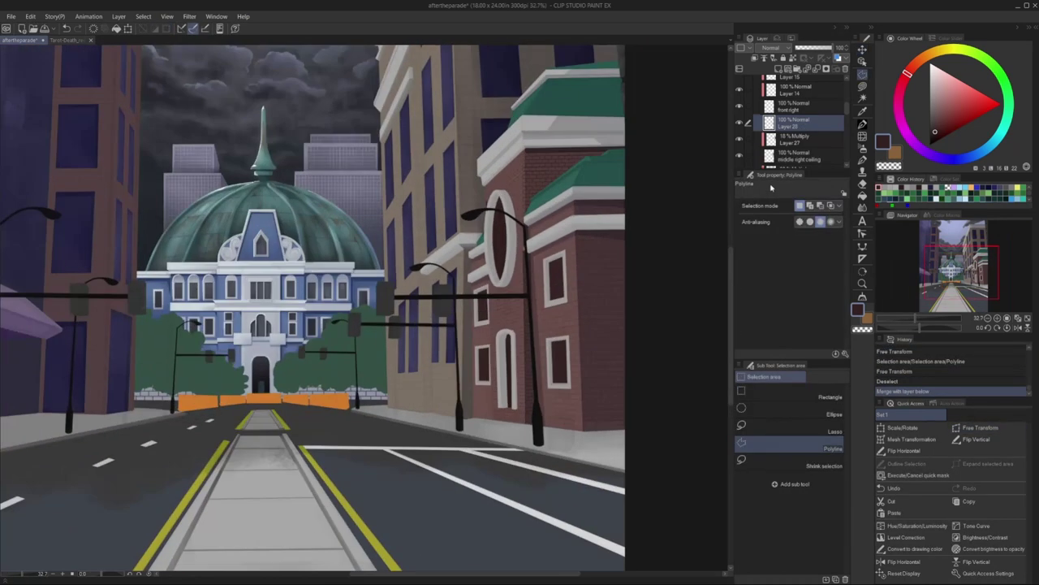
{"action": "scroll", "coordinate": [585, 252], "scroll_direction": "up", "scroll_amount": 2}
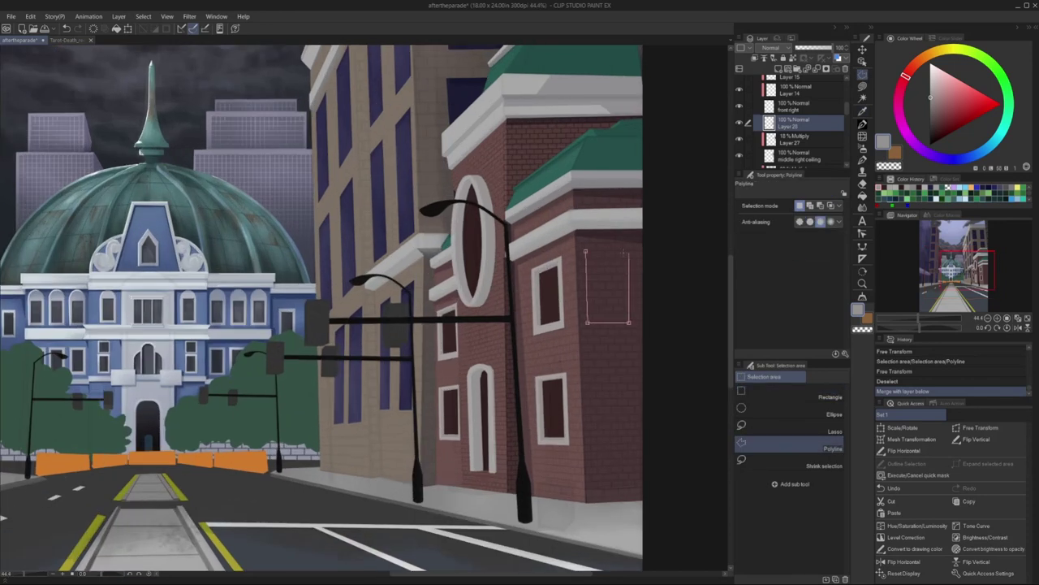
{"action": "key", "text": "alt+BackSpace"}
- Fill the next window spots and the empty rectangle with light grey
{"action": "left_click_drag", "start_coordinate": [585, 252], "coordinate": [587, 372]}
{"action": "key", "text": "alt+BackSpace"}
{"action": "key", "text": "ctrl+d"}
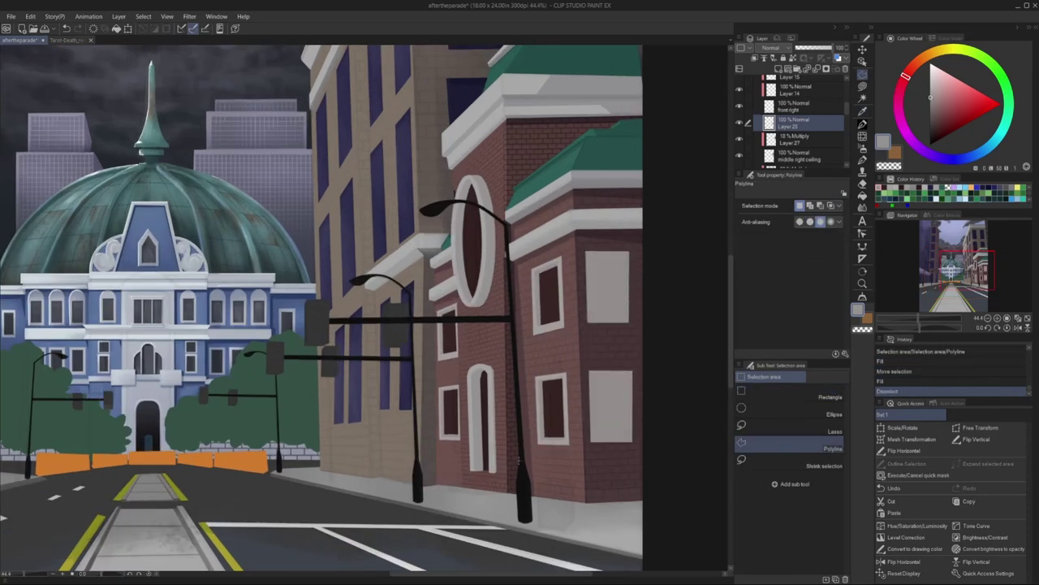
{"action": "key", "text": "alt+BackSpace"}
{"action": "key", "text": "ctrl+d"}
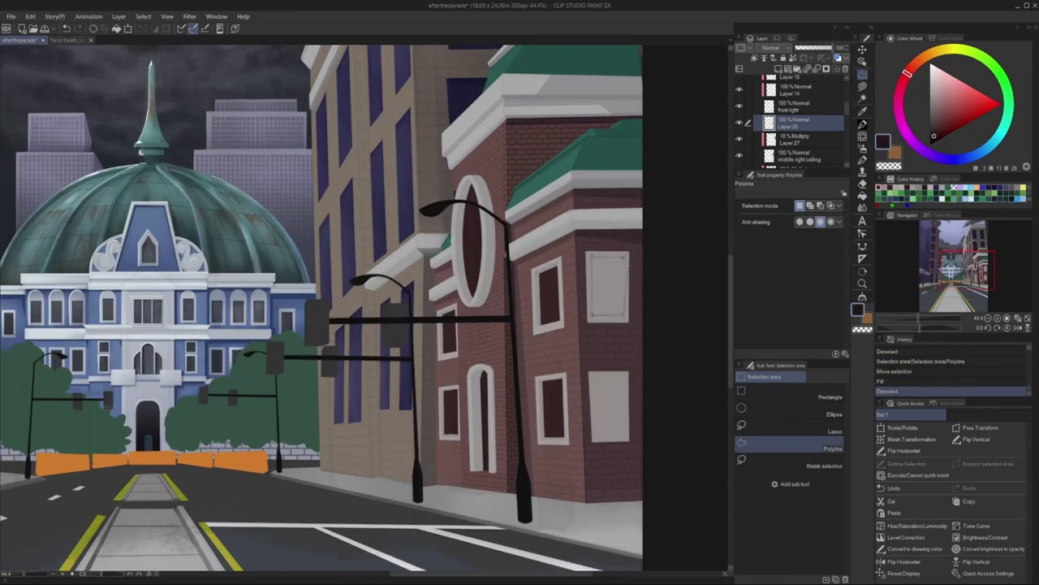
{"action": "scroll", "coordinate": [324, 308], "scroll_direction": "down", "scroll_amount": 6}
{"action": "scroll", "coordinate": [792, 121], "scroll_direction": "up", "scroll_amount": 3}
- Check values against the Color layer, then add a new raster layer
{"action": "left_click", "coordinate": [739, 97]}
{"action": "left_click", "coordinate": [739, 97]}
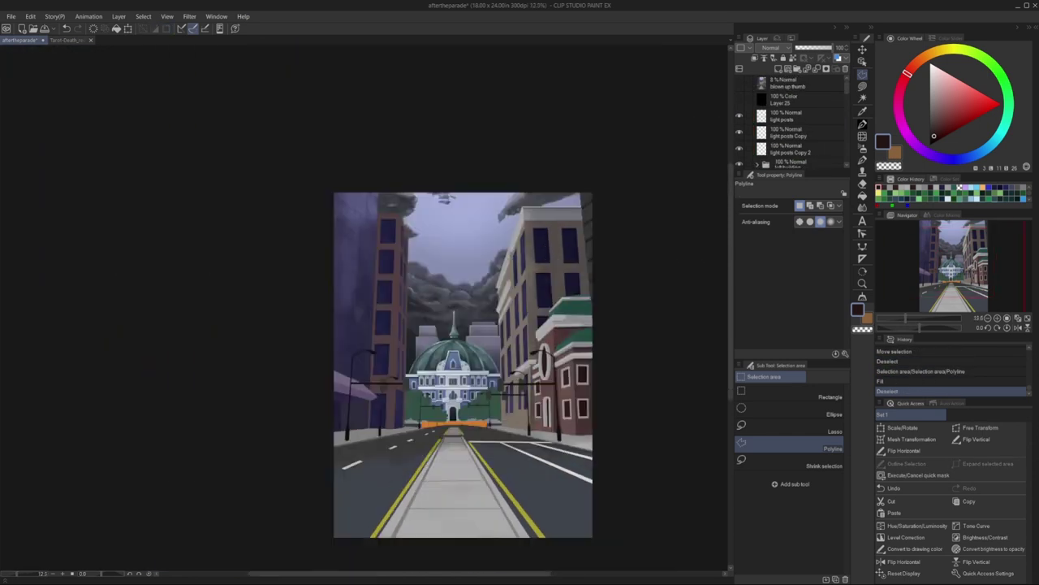
{"action": "scroll", "coordinate": [552, 374], "scroll_direction": "up", "scroll_amount": 8}
{"action": "key", "text": "ctrl+shift+n"}
- Fill the first window recess with the shadow colour
{"action": "left_click", "coordinate": [422, 443]}
{"action": "left_click", "coordinate": [420, 213]}
{"action": "left_click", "coordinate": [492, 185]}
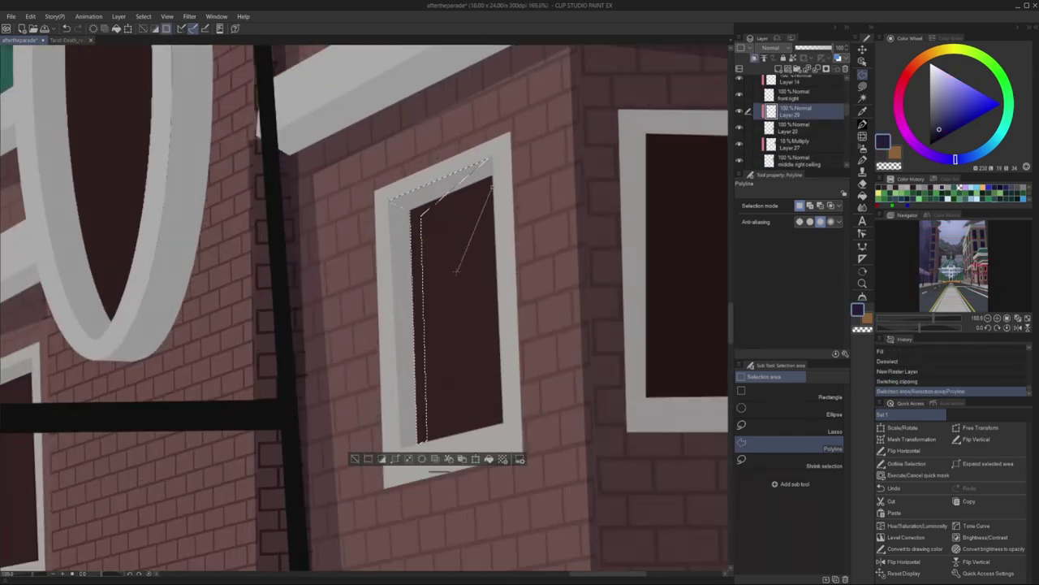
{"action": "left_click", "coordinate": [422, 443]}
{"action": "key", "text": "alt+BackSpace"}
{"action": "key", "text": "ctrl+d"}
{"action": "left_click", "coordinate": [771, 48]}
- Shade the next window recess and lower the shading layer to 62% opacity
{"action": "left_click", "coordinate": [767, 81]}
{"action": "left_click_drag", "start_coordinate": [837, 48], "coordinate": [812, 48]}
{"action": "scroll", "coordinate": [503, 284], "scroll_direction": "up", "scroll_amount": 2}
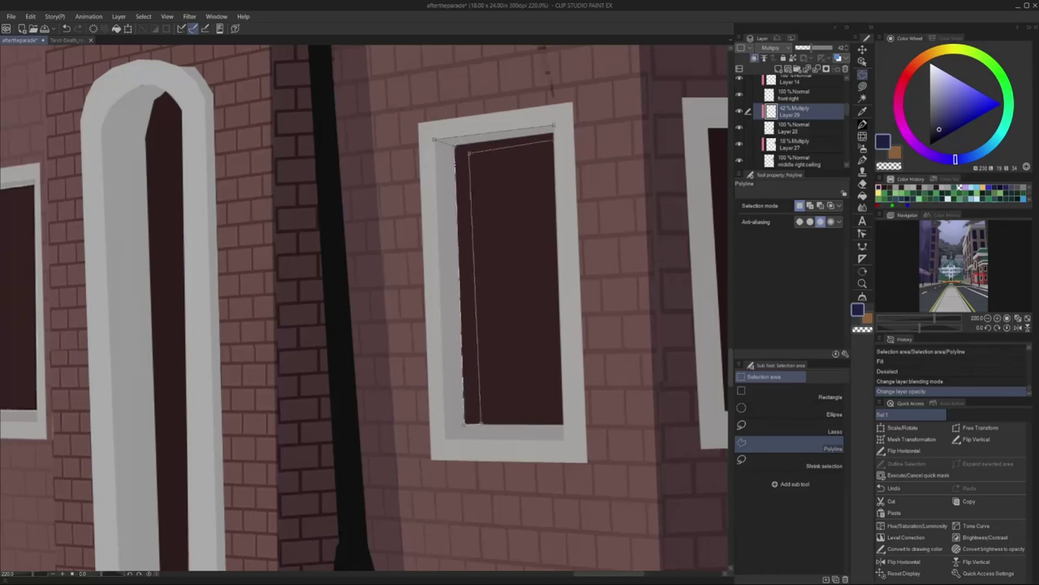
{"action": "left_click", "coordinate": [435, 140]}
{"action": "key", "text": "alt+BackSpace"}
{"action": "key", "text": "ctrl+d"}
{"action": "scroll", "coordinate": [366, 308], "scroll_direction": "down", "scroll_amount": 3}
{"action": "key", "text": "ctrl+d"}
- Shade the window frame's edge on the Layer 29 shadow layer
{"action": "scroll", "coordinate": [457, 409], "scroll_direction": "down", "scroll_amount": 5}
{"action": "scroll", "coordinate": [457, 408], "scroll_direction": "up", "scroll_amount": 3}
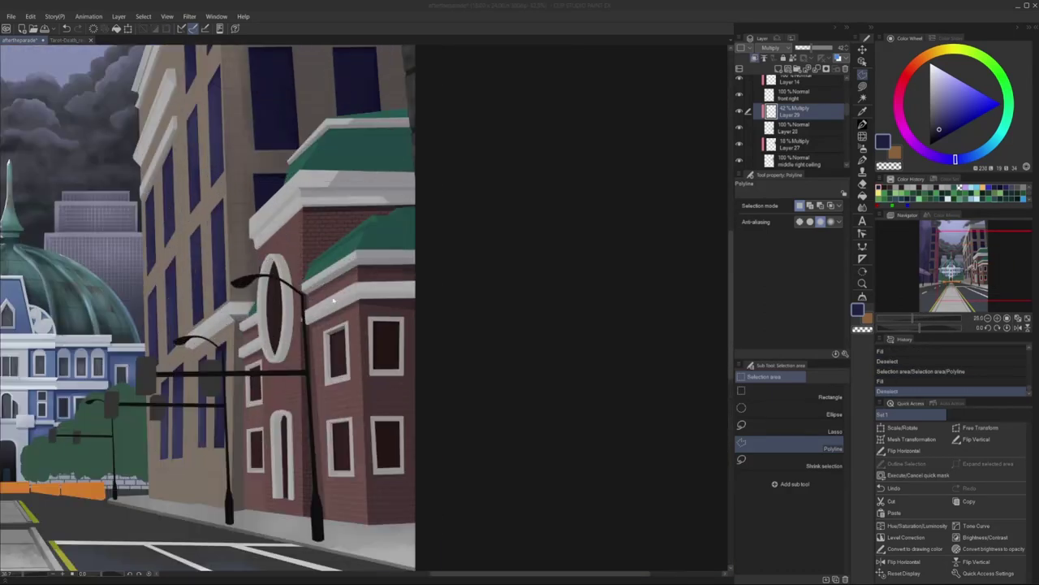
{"action": "left_click", "coordinate": [792, 127]}
{"action": "scroll", "coordinate": [365, 308], "scroll_direction": "up", "scroll_amount": 5}
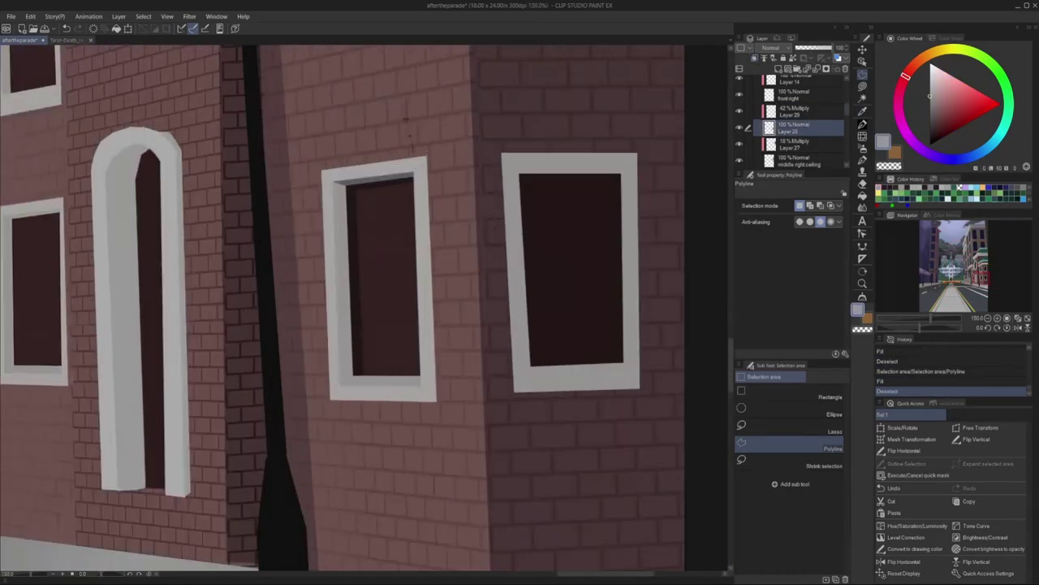
{"action": "left_click", "coordinate": [438, 479]}
{"action": "scroll", "coordinate": [365, 308], "scroll_direction": "down", "scroll_amount": 5}
{"action": "left_click", "coordinate": [792, 111]}
{"action": "key", "text": "alt+BackSpace"}
{"action": "scroll", "coordinate": [365, 308], "scroll_direction": "up", "scroll_amount": 3}
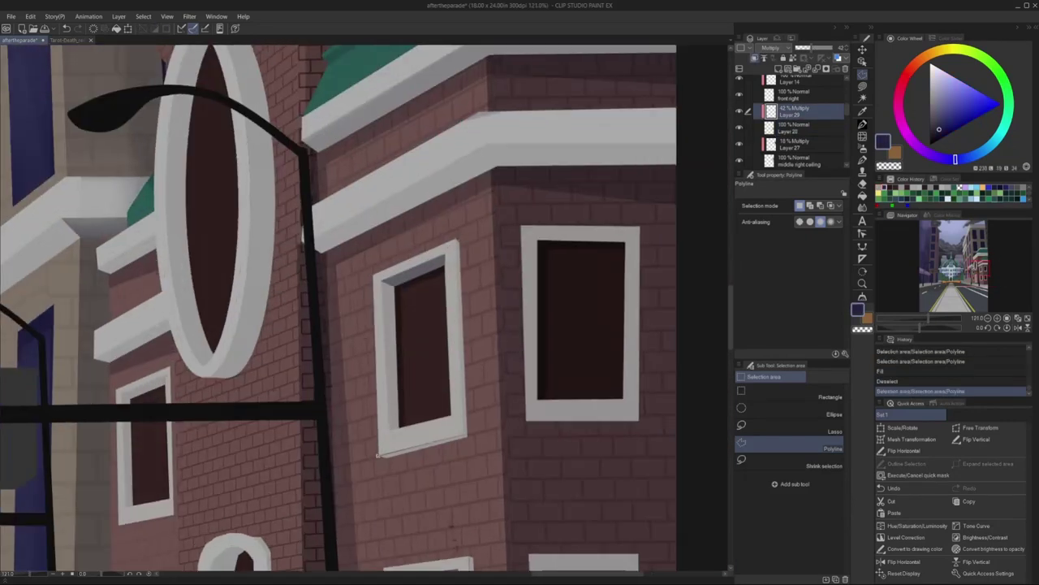
{"action": "key", "text": "ctrl+d"}
{"action": "scroll", "coordinate": [365, 308], "scroll_direction": "down", "scroll_amount": 3}
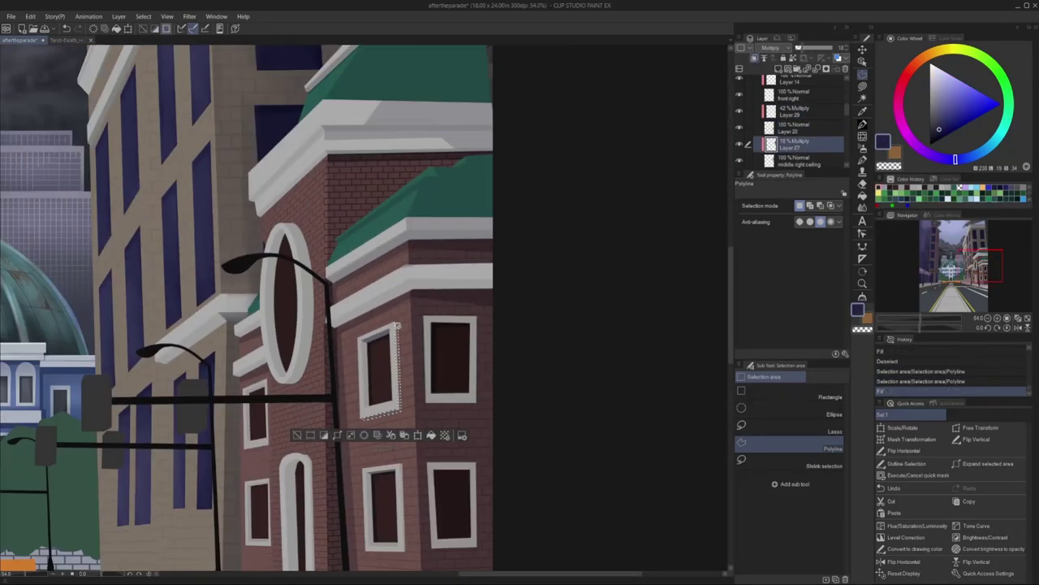
- Fill the next window's frame with shadow, then move to Layer 17
{"action": "left_click", "coordinate": [792, 103]}
{"action": "scroll", "coordinate": [422, 308], "scroll_direction": "up", "scroll_amount": 4}
{"action": "key", "text": "alt+BackSpace"}
{"action": "scroll", "coordinate": [366, 309], "scroll_direction": "down", "scroll_amount": 3}
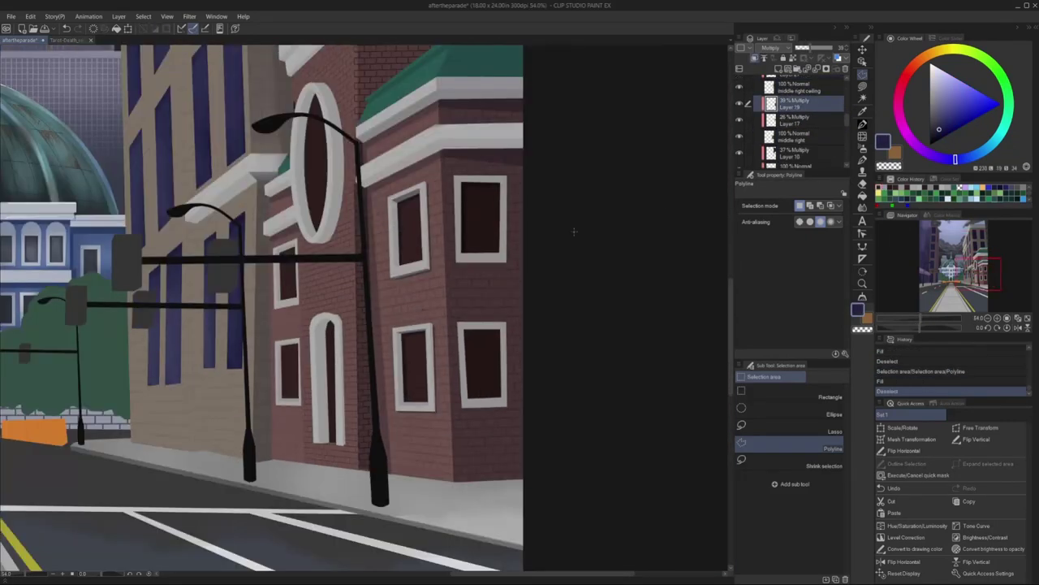
{"action": "left_click", "coordinate": [792, 120]}
{"action": "key", "text": "alt+BackSpace"}
{"action": "key", "text": "ctrl+d"}
{"action": "scroll", "coordinate": [366, 309], "scroll_direction": "up", "scroll_amount": 4}
- Fill another window shadow with the darker tone on Layer 17
{"action": "left_click", "coordinate": [546, 146]}
{"action": "left_click", "coordinate": [552, 406]}
{"action": "double_click", "coordinate": [422, 411]}
{"action": "key", "text": "alt+BackSpace"}
{"action": "key", "text": "ctrl+d"}
{"action": "scroll", "coordinate": [422, 268], "scroll_direction": "down", "scroll_amount": 5}
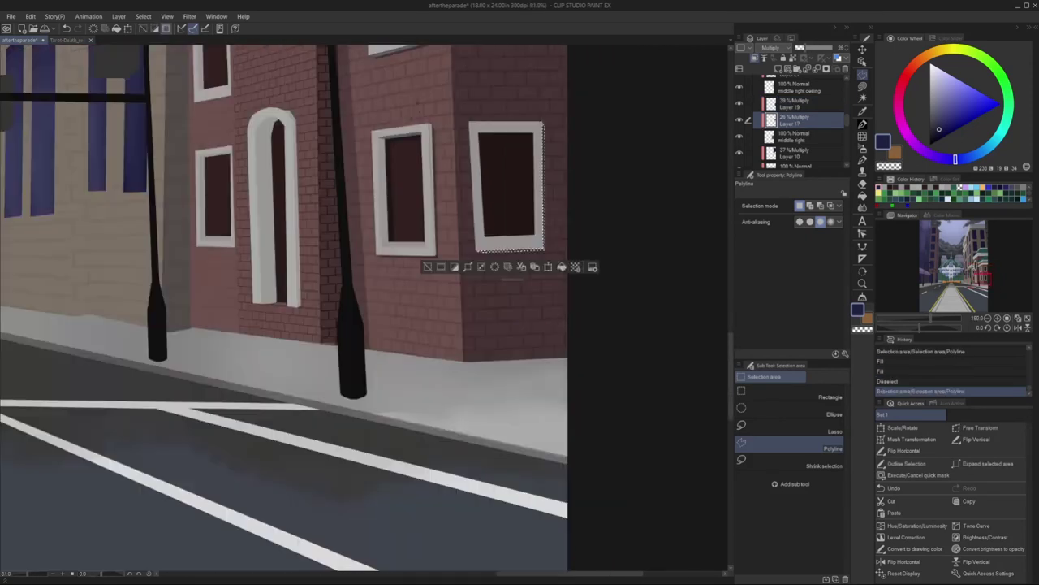
{"action": "scroll", "coordinate": [366, 309], "scroll_direction": "down", "scroll_amount": 4}
- Select the inner rim of the oval window for shading
{"action": "left_click", "coordinate": [792, 122]}
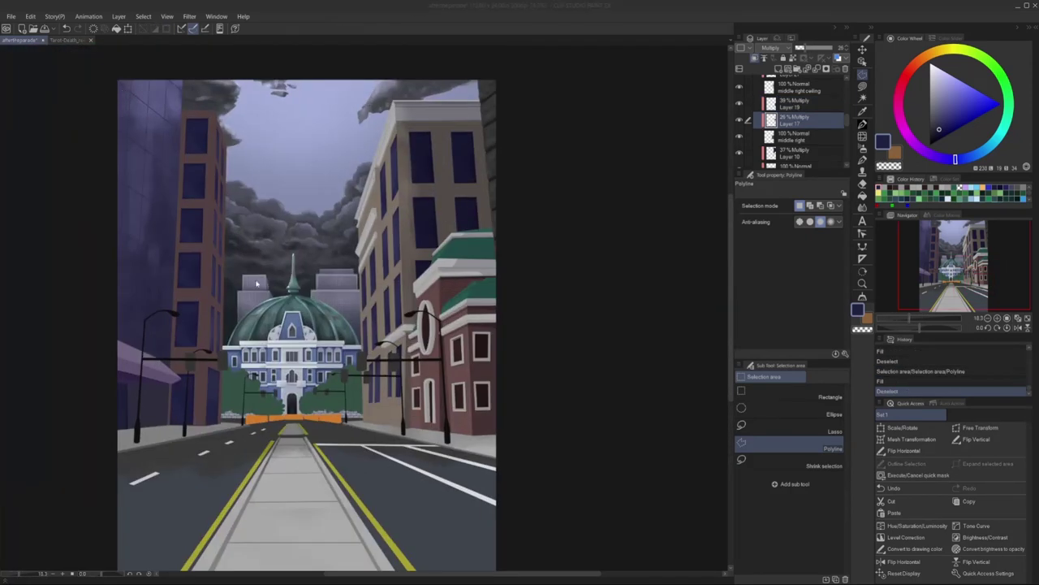
{"action": "scroll", "coordinate": [488, 244], "scroll_direction": "up", "scroll_amount": 5}
{"action": "left_click", "coordinate": [492, 179]}
{"action": "left_click", "coordinate": [485, 205]}
{"action": "scroll", "coordinate": [478, 253], "scroll_direction": "up", "scroll_amount": 2}
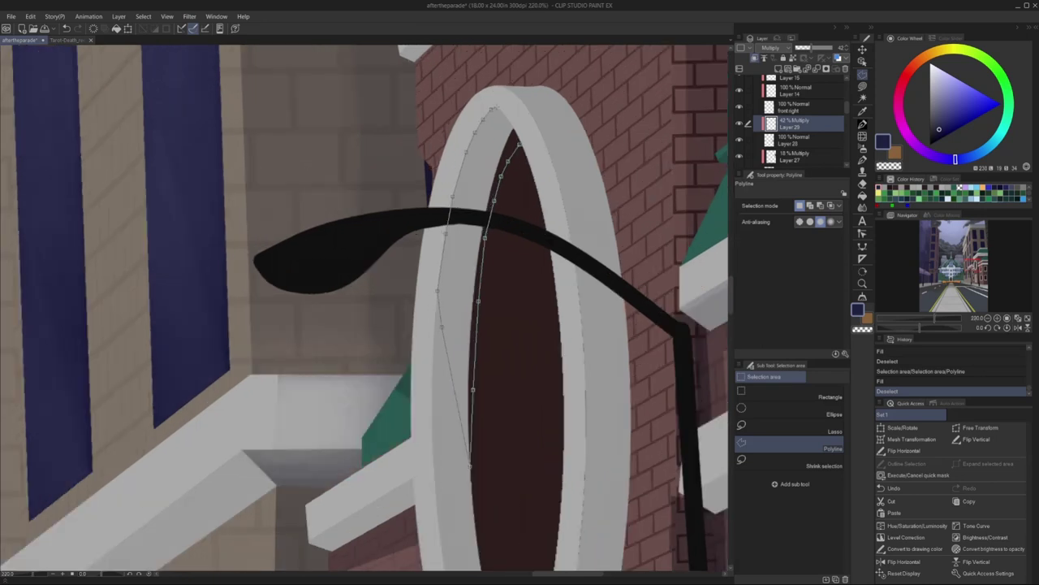
{"action": "double_click", "coordinate": [479, 260]}
{"action": "scroll", "coordinate": [479, 259], "scroll_direction": "down", "scroll_amount": 5}
{"action": "scroll", "coordinate": [410, 367], "scroll_direction": "down", "scroll_amount": 3}
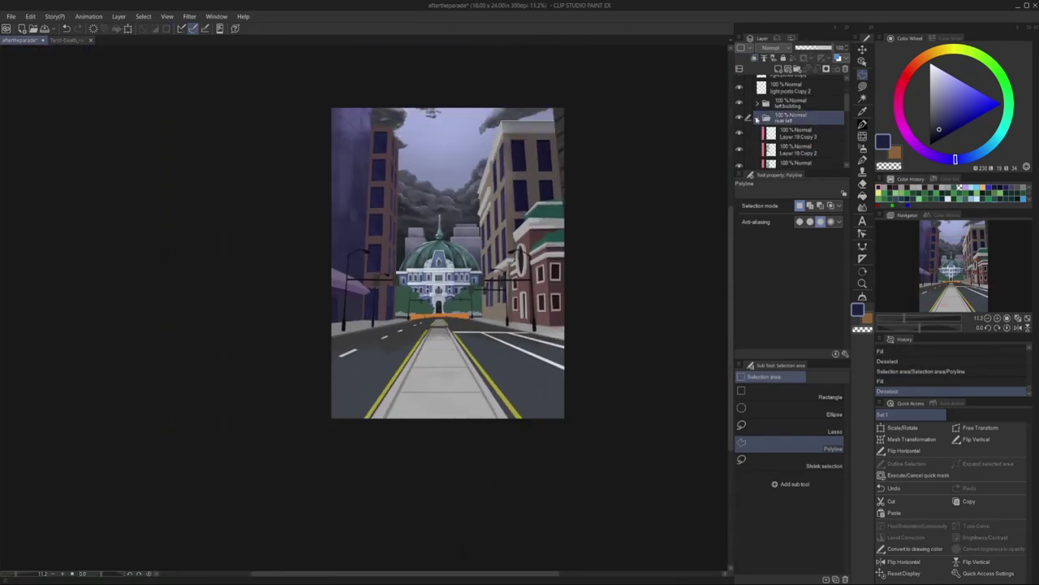
- Start outlining the shadow area on the left building's wall
{"action": "scroll", "coordinate": [358, 154], "scroll_direction": "up", "scroll_amount": 2}
{"action": "left_click", "coordinate": [381, 112]}
{"action": "left_click", "coordinate": [418, 114]}
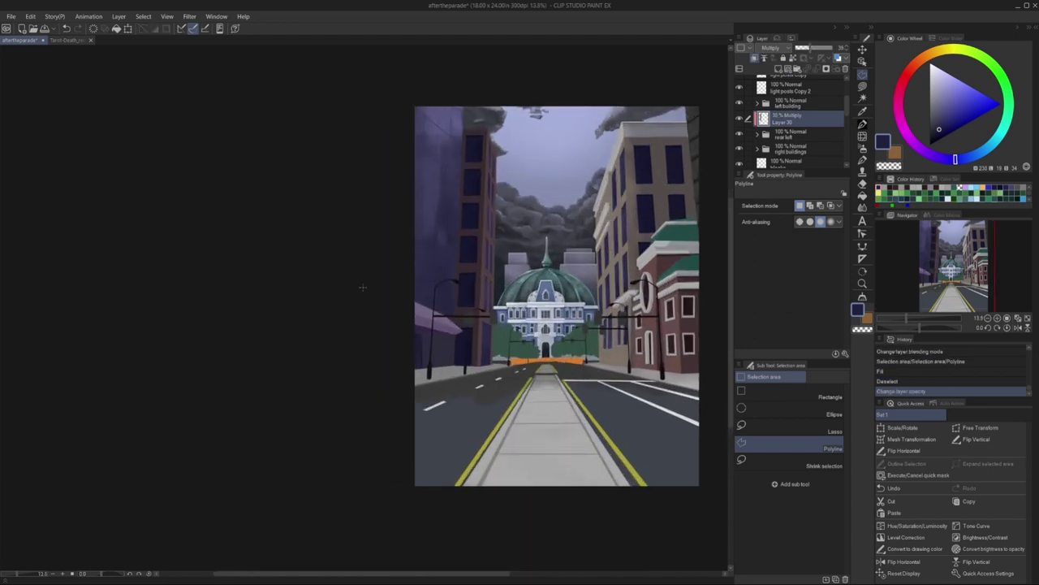
{"action": "scroll", "coordinate": [770, 94], "scroll_direction": "up", "scroll_amount": 2}
{"action": "scroll", "coordinate": [778, 137], "scroll_direction": "down", "scroll_amount": 1}
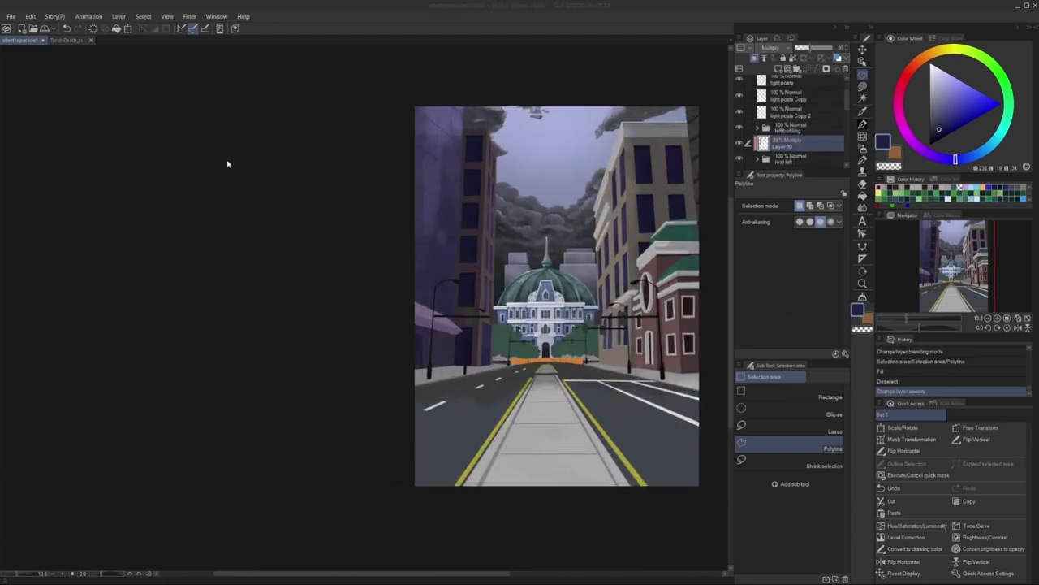
{"action": "scroll", "coordinate": [228, 165], "scroll_direction": "up", "scroll_amount": 1}
- Add a new shading layer and begin outlining a shadow along the lamp post
{"action": "key", "text": "ctrl+shift+n"}
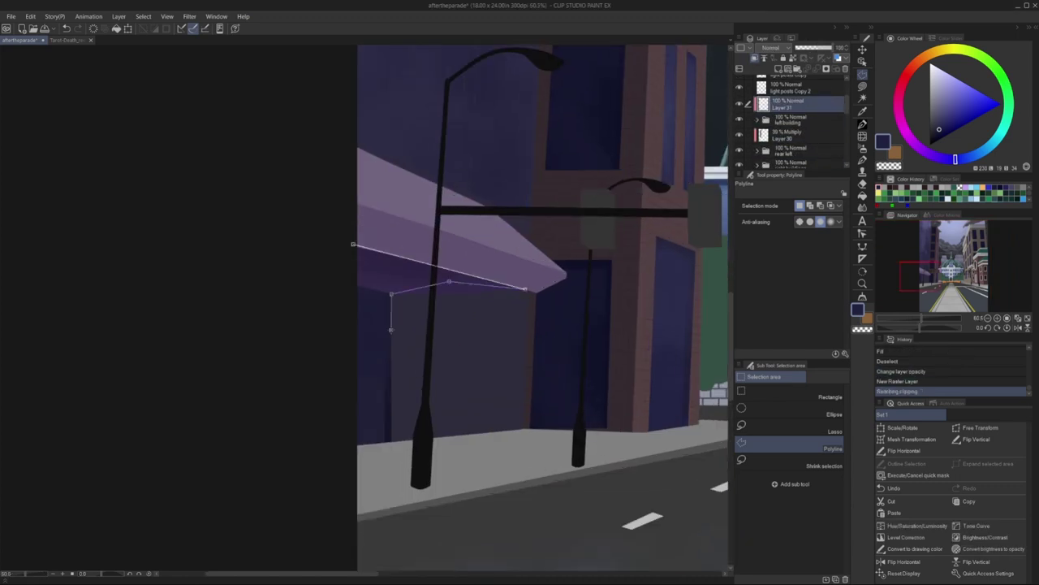
{"action": "left_click", "coordinate": [386, 349]}
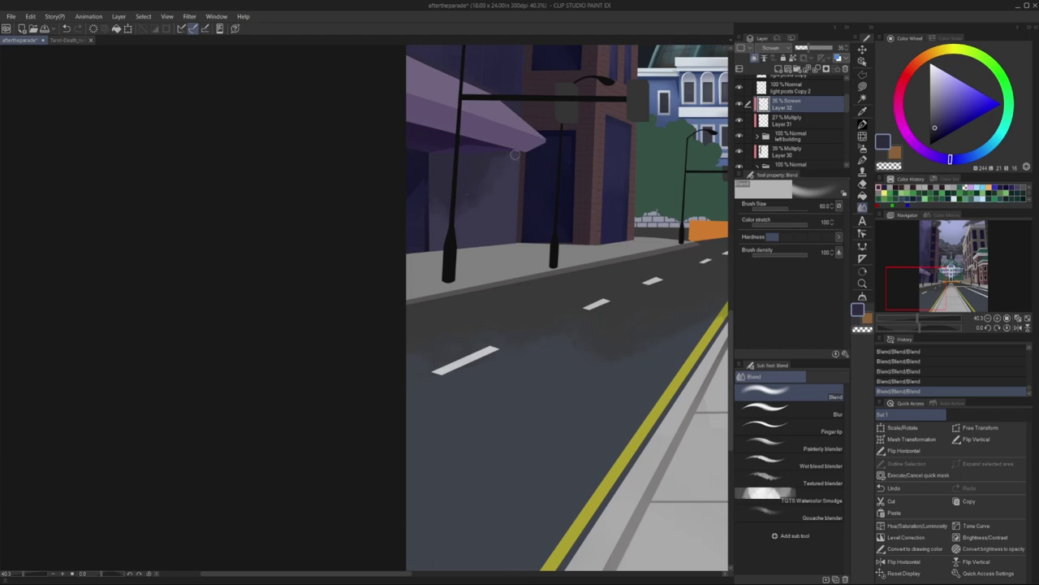
{"action": "scroll", "coordinate": [515, 154], "scroll_direction": "down", "scroll_amount": 5}
{"action": "scroll", "coordinate": [515, 155], "scroll_direction": "up", "scroll_amount": 2}
{"action": "scroll", "coordinate": [515, 155], "scroll_direction": "down", "scroll_amount": 2}
{"action": "scroll", "coordinate": [515, 154], "scroll_direction": "up", "scroll_amount": 2}
{"action": "scroll", "coordinate": [793, 120], "scroll_direction": "up", "scroll_amount": 2}
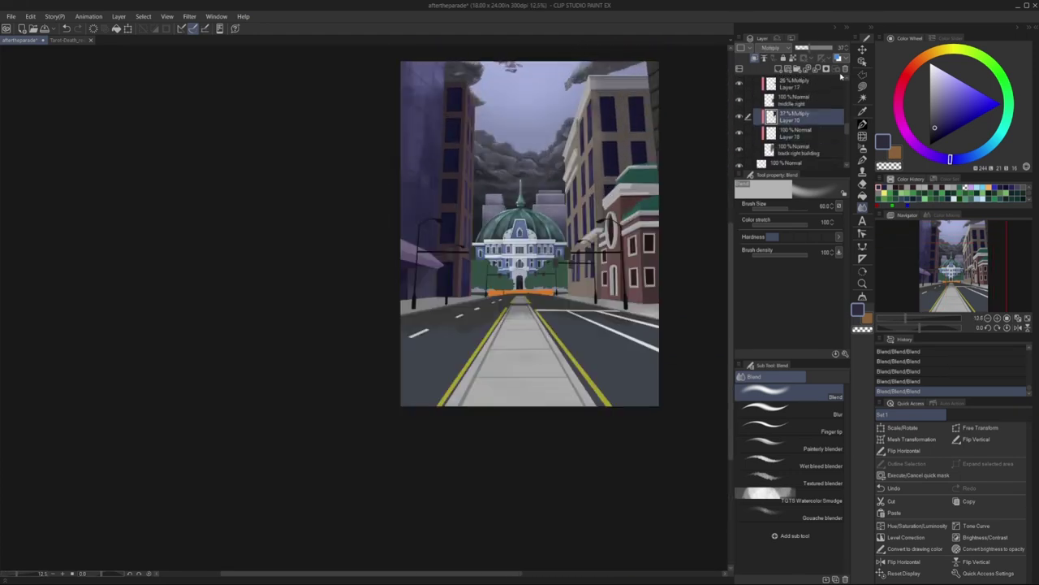
- Fill a Polyline selection on the building top with shadow and deselect
{"action": "scroll", "coordinate": [569, 121], "scroll_direction": "up", "scroll_amount": 6}
{"action": "key", "text": "m"}
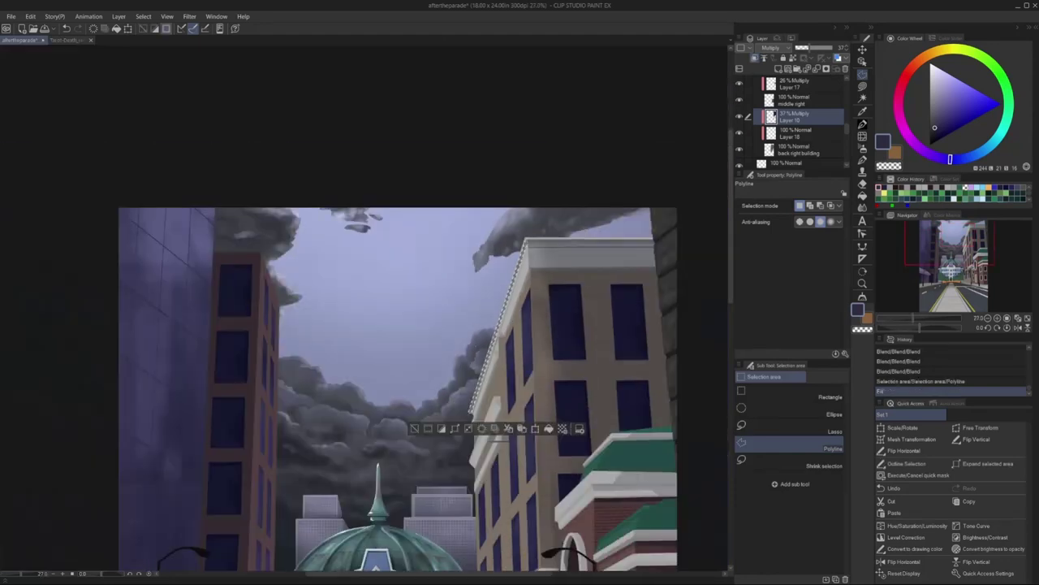
{"action": "key", "text": "ctrl+d"}
{"action": "scroll", "coordinate": [441, 438], "scroll_direction": "up", "scroll_amount": 5}
{"action": "key", "text": "alt+BackSpace"}
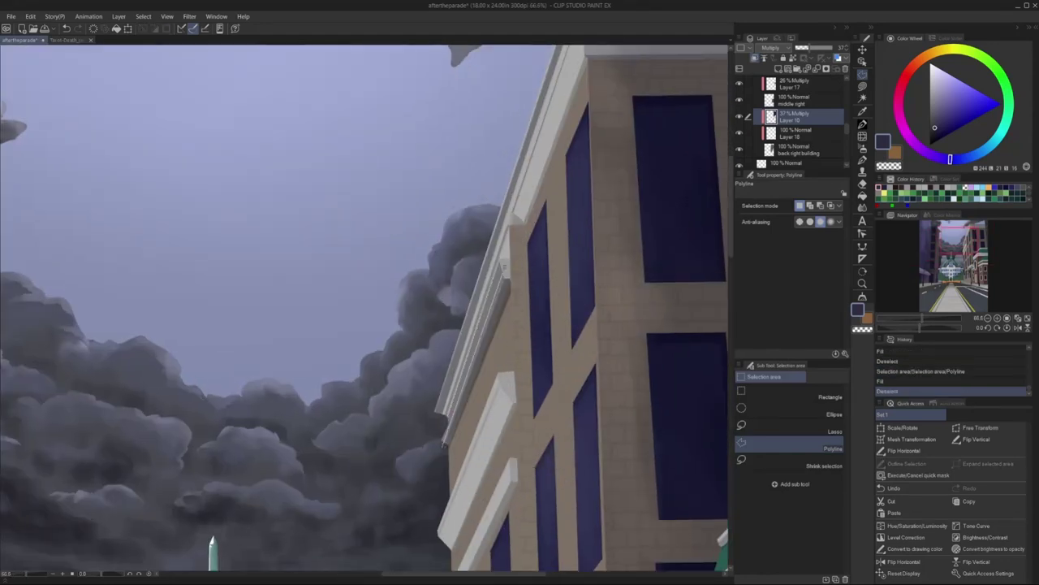
{"action": "key", "text": "ctrl+d"}
- Shade the vertical strip under the tan building's ledge with a filled Polyline selection
{"action": "scroll", "coordinate": [441, 437], "scroll_direction": "up", "scroll_amount": 2}
{"action": "left_click", "coordinate": [536, 184]}
{"action": "left_click", "coordinate": [538, 204]}
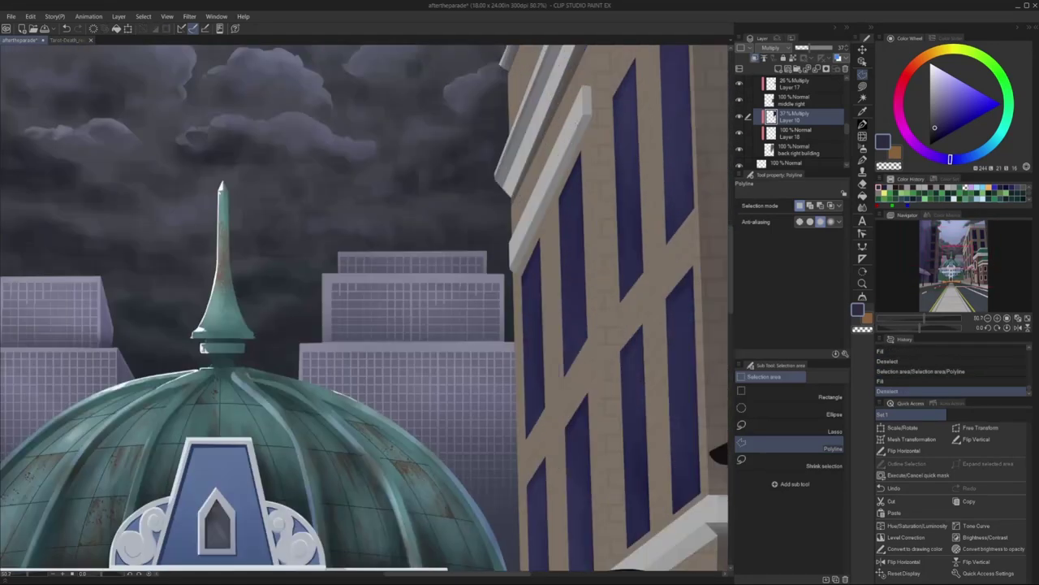
{"action": "scroll", "coordinate": [366, 309], "scroll_direction": "down", "scroll_amount": 5}
{"action": "key", "text": "alt+BackSpace"}
{"action": "key", "text": "ctrl+d"}
{"action": "scroll", "coordinate": [504, 163], "scroll_direction": "up", "scroll_amount": 5}
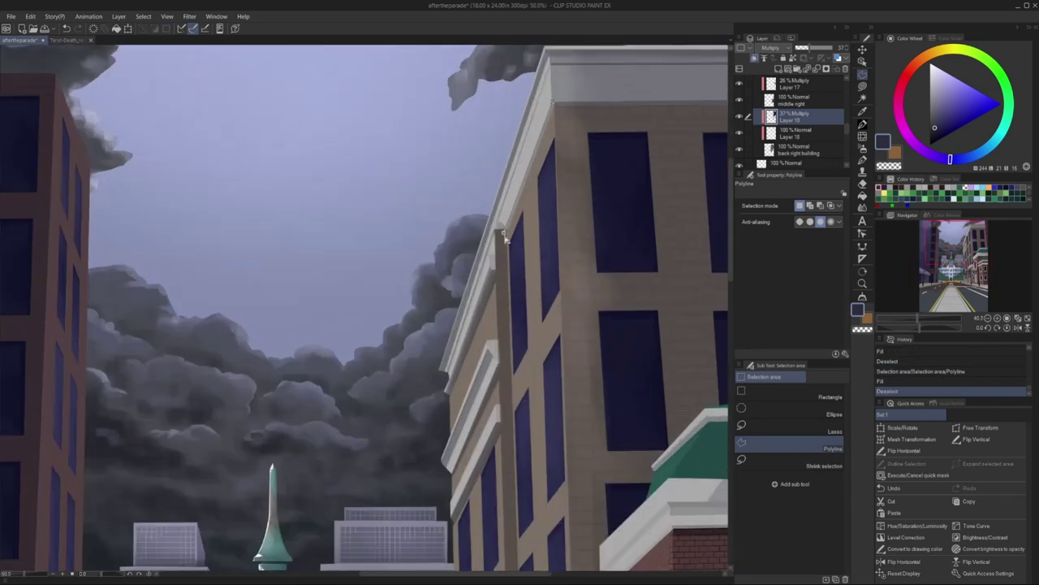
{"action": "scroll", "coordinate": [438, 308], "scroll_direction": "down", "scroll_amount": 6}
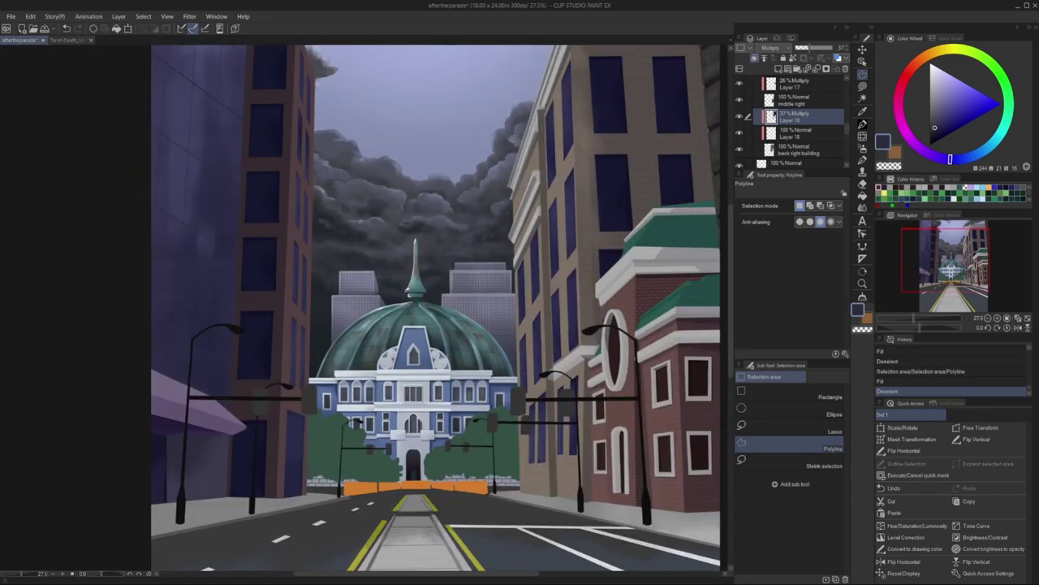
{"action": "scroll", "coordinate": [542, 369], "scroll_direction": "up", "scroll_amount": 4}
{"action": "scroll", "coordinate": [439, 308], "scroll_direction": "down", "scroll_amount": 5}
{"action": "scroll", "coordinate": [479, 309], "scroll_direction": "up", "scroll_amount": 2}
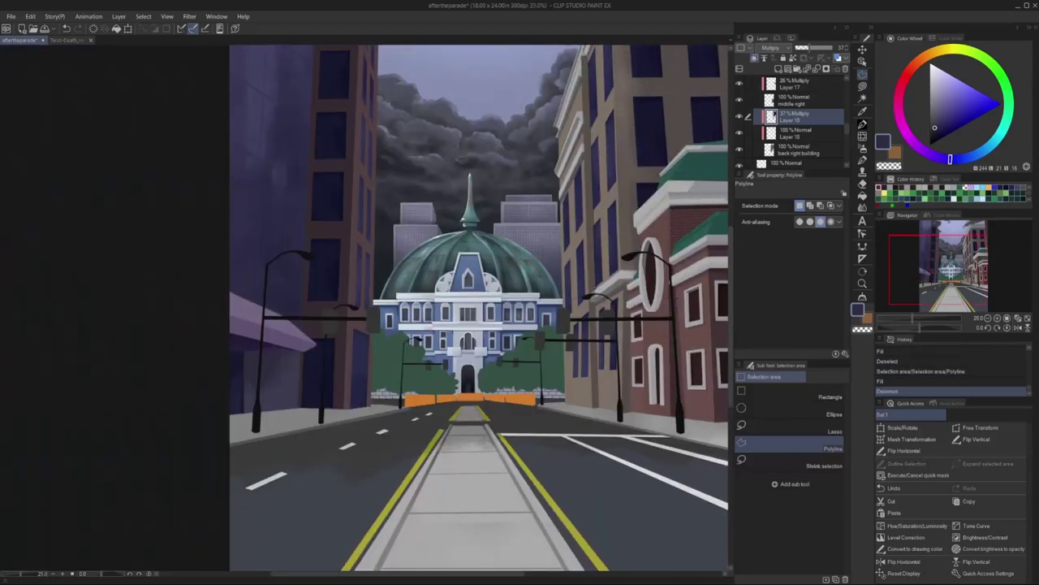
{"action": "scroll", "coordinate": [520, 325], "scroll_direction": "up", "scroll_amount": 10}
- Undo the lamp post shading attempt and drag the Multiply layer to a new stack position
{"action": "key", "text": "ctrl+shift+n"}
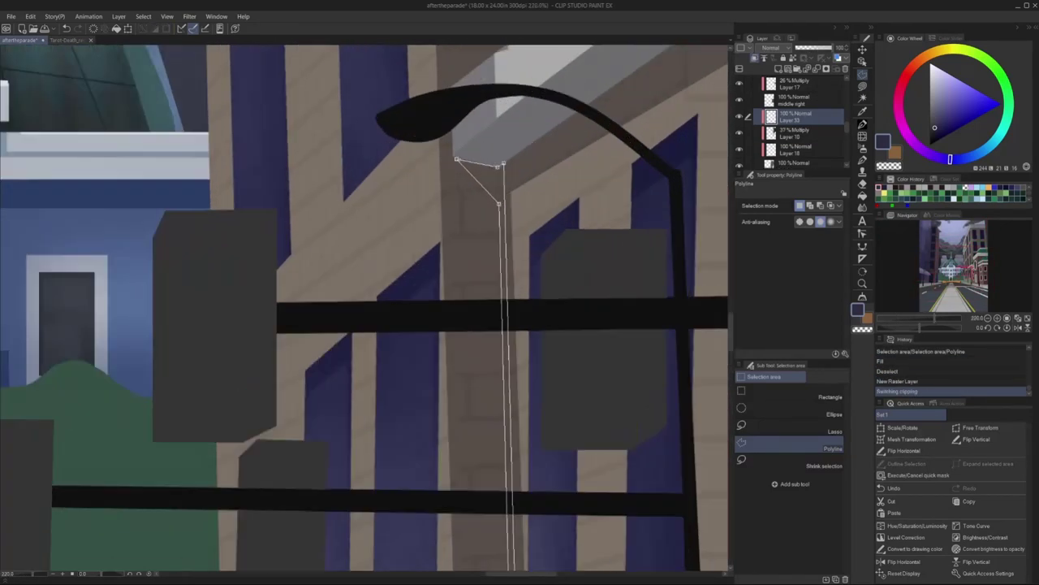
{"action": "key", "text": "ctrl+z"}
{"action": "key", "text": "ctrl+z"}
{"action": "scroll", "coordinate": [168, 80], "scroll_direction": "down", "scroll_amount": 8}
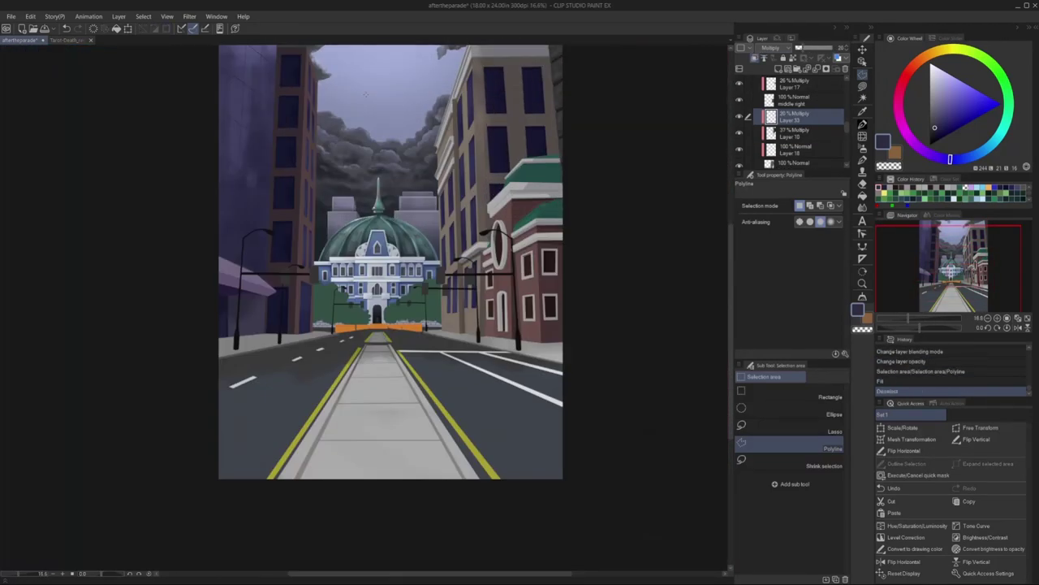
{"action": "scroll", "coordinate": [389, 260], "scroll_direction": "down", "scroll_amount": 1}
{"action": "scroll", "coordinate": [772, 124], "scroll_direction": "up", "scroll_amount": 3}
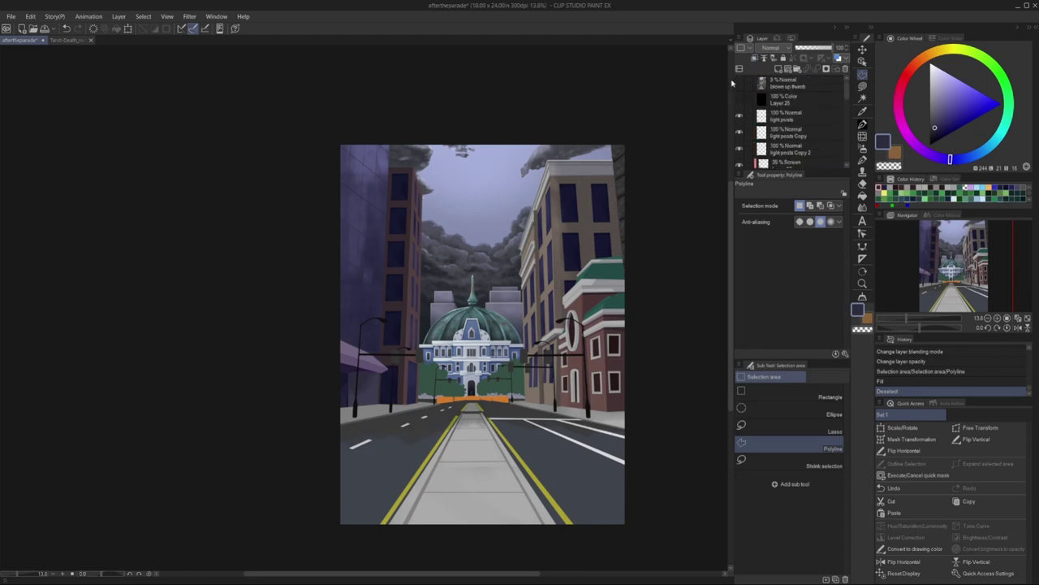
{"action": "scroll", "coordinate": [455, 309], "scroll_direction": "up", "scroll_amount": 3}
{"action": "mouse_move", "coordinate": [784, 143]}
{"action": "left_mouse_down"}
{"action": "mouse_move", "coordinate": [759, 157]}
{"action": "mouse_move", "coordinate": [763, 128]}
{"action": "mouse_move", "coordinate": [776, 128]}
{"action": "left_mouse_up"}
{"action": "key", "text": "i"}
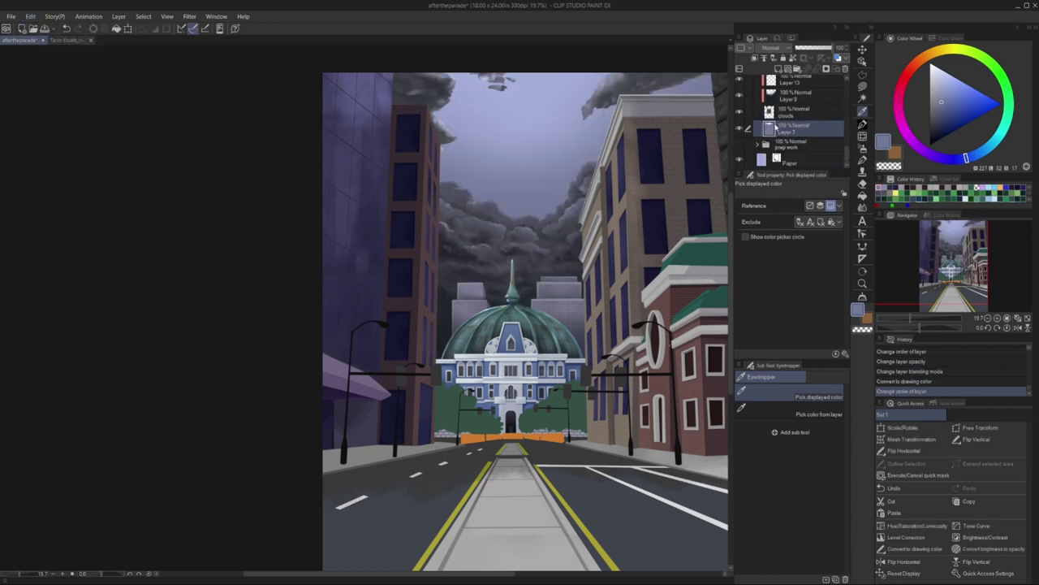
- Create a layer folder named 'fence' and move the fence layer into it
{"action": "left_click", "coordinate": [795, 69]}
{"action": "double_click", "coordinate": [782, 163]}
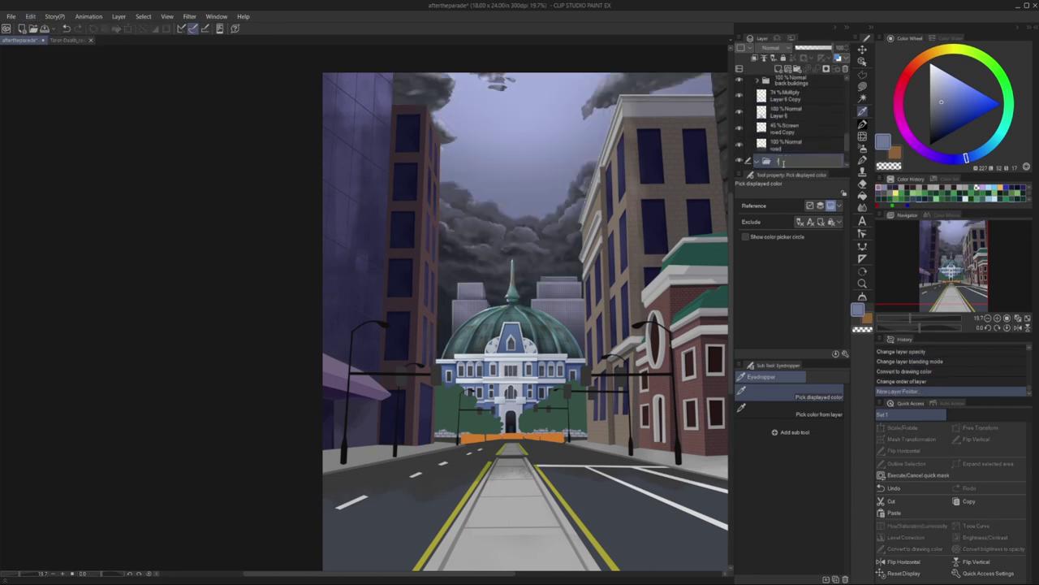
{"action": "type", "text": "fence"}
{"action": "key", "text": "Return"}
{"action": "left_click_drag", "start_coordinate": [775, 148], "coordinate": [775, 118]}
{"action": "scroll", "coordinate": [455, 406], "scroll_direction": "up", "scroll_amount": 5}
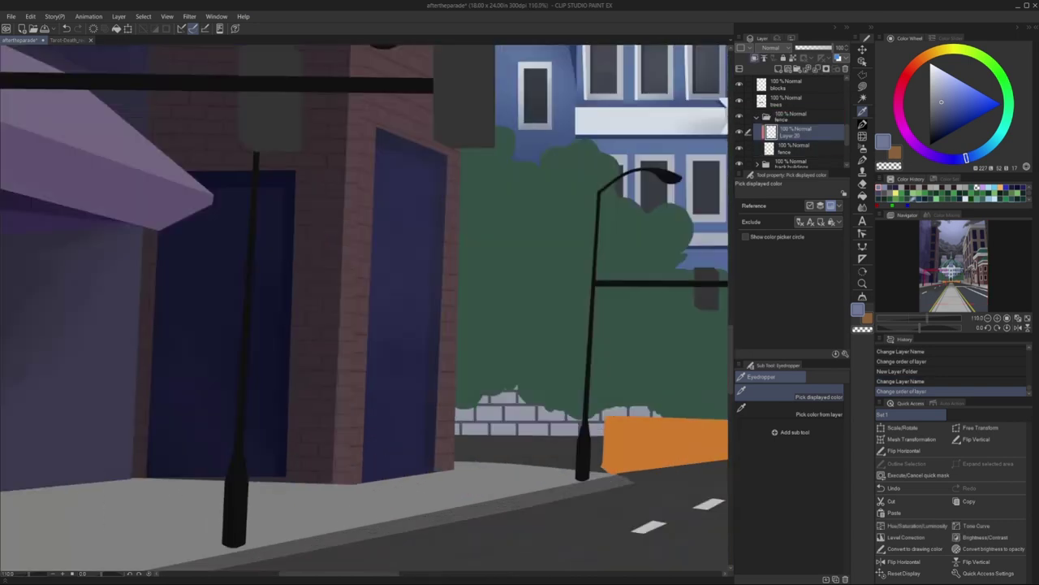
- Lasso-fill dark navy shadow shapes on the orange fence barriers
{"action": "left_click", "coordinate": [1025, 188]}
{"action": "key", "text": "g"}
{"action": "left_click", "coordinate": [771, 47]}
{"action": "scroll", "coordinate": [365, 309], "scroll_direction": "down", "scroll_amount": 3}
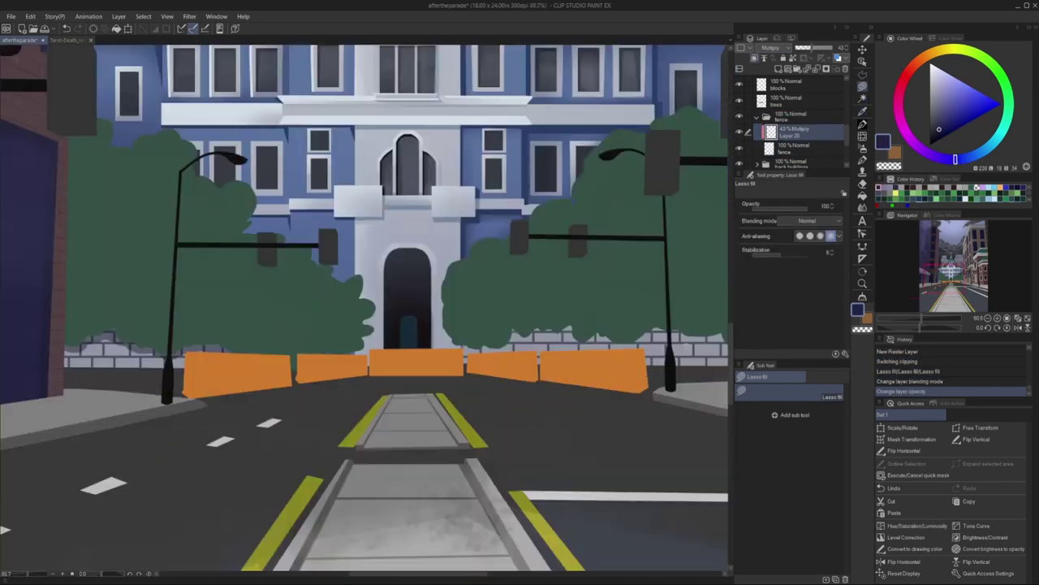
{"action": "scroll", "coordinate": [366, 308], "scroll_direction": "down", "scroll_amount": 3}
{"action": "scroll", "coordinate": [287, 278], "scroll_direction": "up", "scroll_amount": 5}
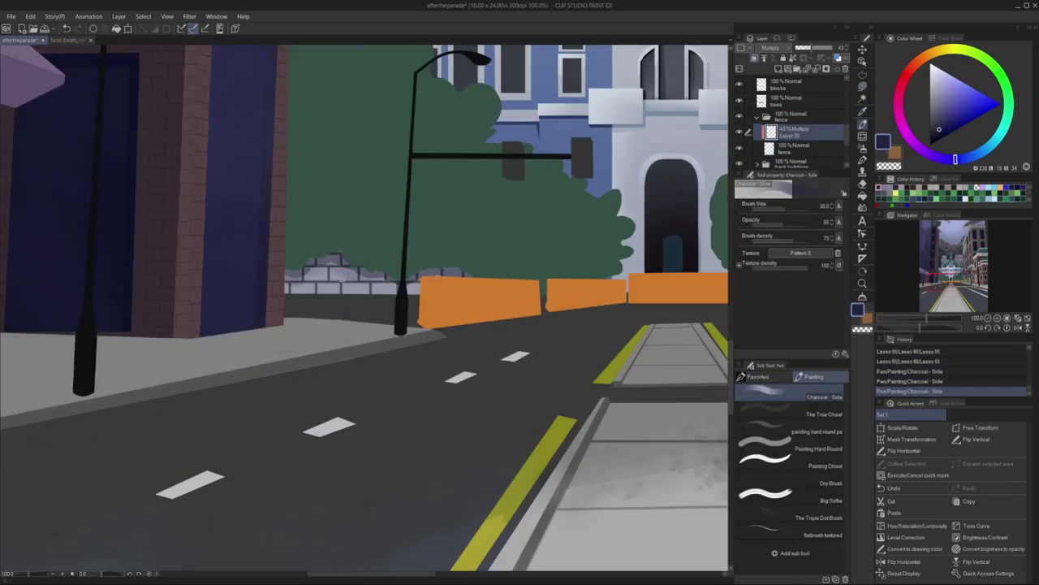
{"action": "scroll", "coordinate": [378, 220], "scroll_direction": "down", "scroll_amount": 3}
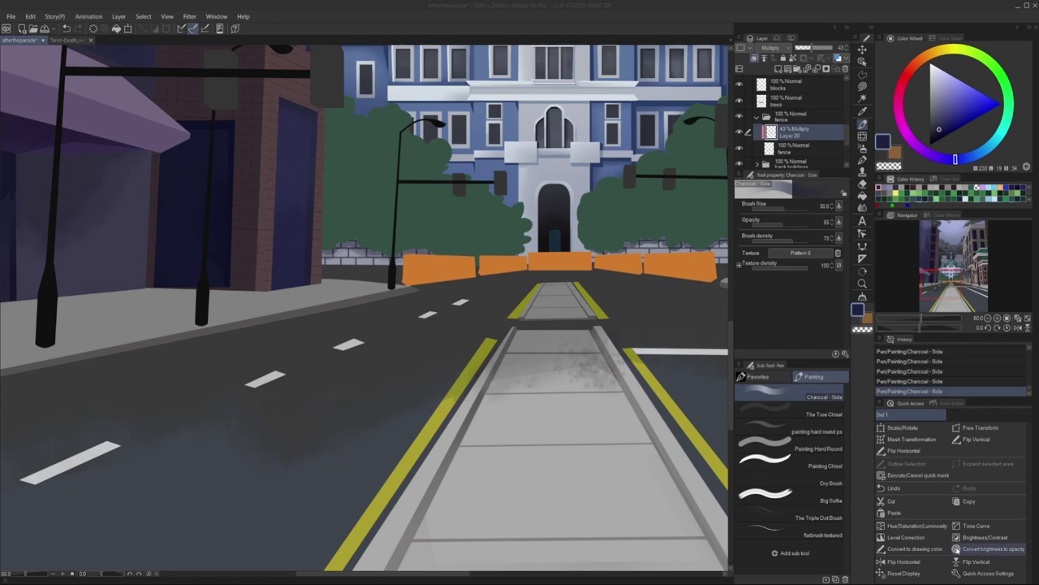
{"action": "scroll", "coordinate": [222, 271], "scroll_direction": "up", "scroll_amount": 2}
{"action": "scroll", "coordinate": [613, 250], "scroll_direction": "down", "scroll_amount": 6}
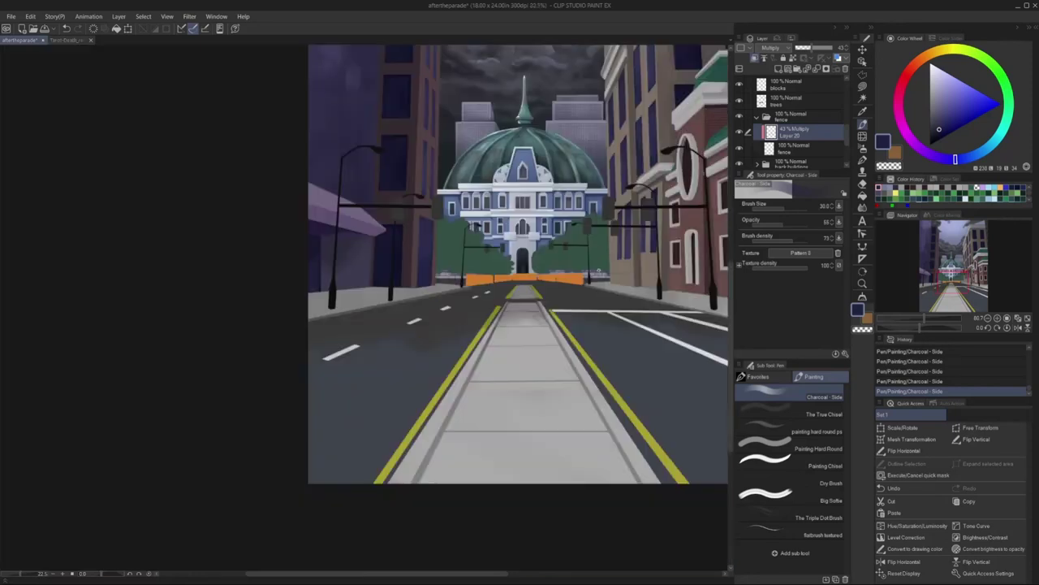
{"action": "scroll", "coordinate": [768, 130], "scroll_direction": "down", "scroll_amount": 2}
- Fill Polyline-selected shadow areas over the road and median, then deselect
{"action": "key", "text": "m"}
{"action": "scroll", "coordinate": [552, 286], "scroll_direction": "up", "scroll_amount": 3}
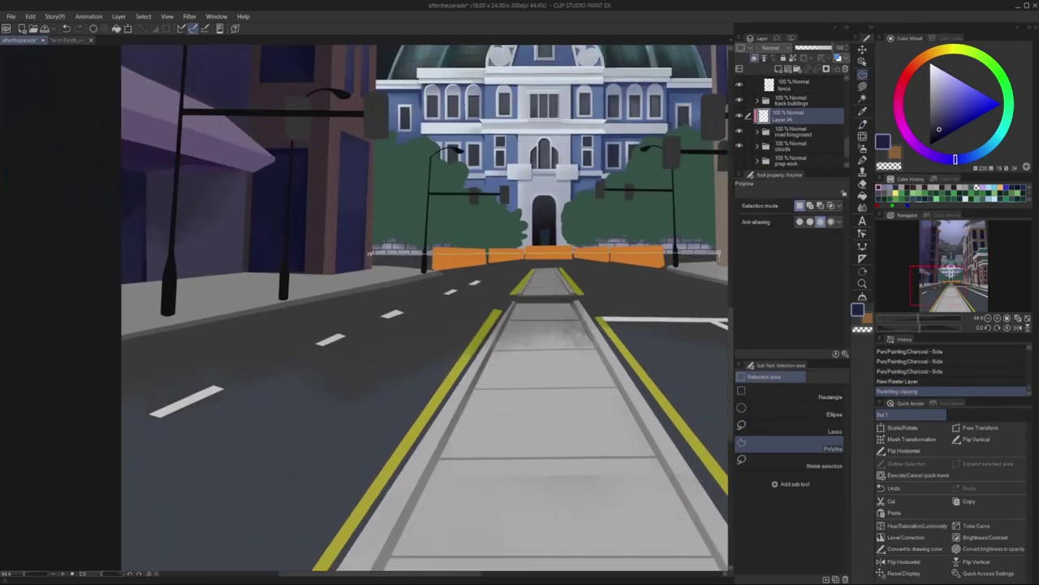
{"action": "key", "text": "ctrl+d"}
{"action": "scroll", "coordinate": [487, 255], "scroll_direction": "up", "scroll_amount": 2}
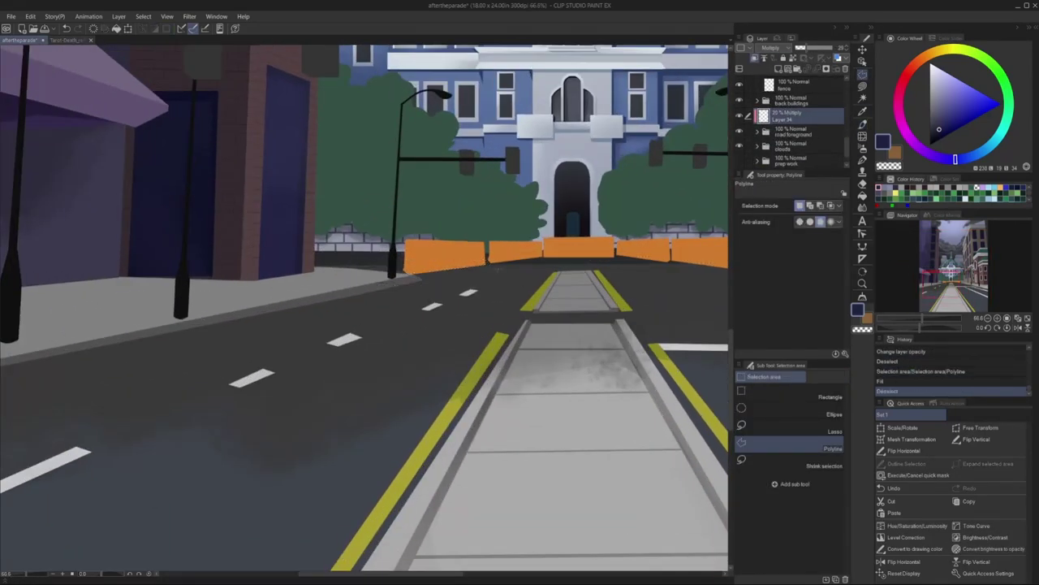
{"action": "scroll", "coordinate": [366, 309], "scroll_direction": "down", "scroll_amount": 1}
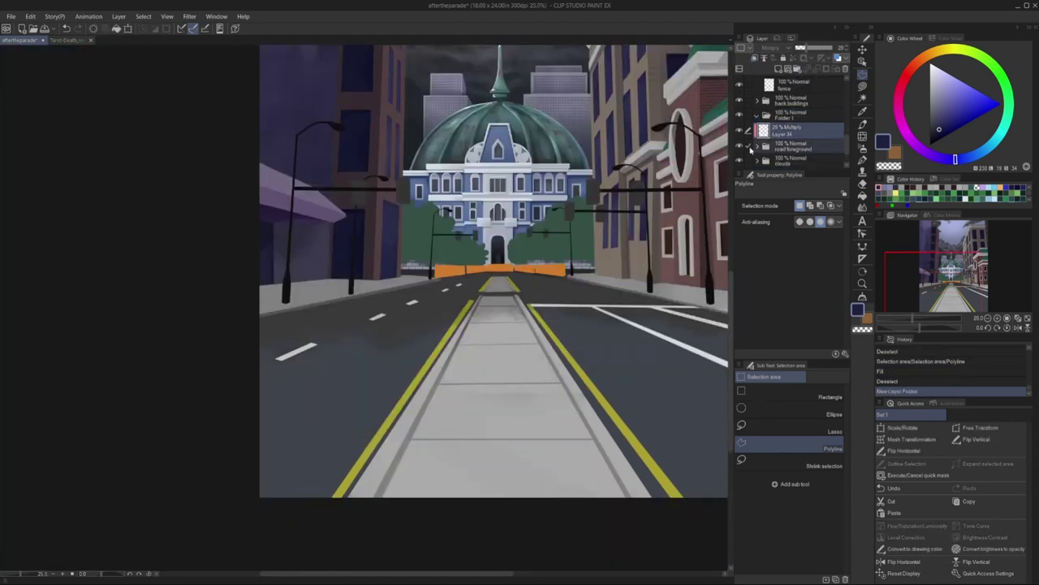
{"action": "scroll", "coordinate": [520, 243], "scroll_direction": "up", "scroll_amount": 2}
{"action": "scroll", "coordinate": [519, 243], "scroll_direction": "down", "scroll_amount": 2}
{"action": "scroll", "coordinate": [262, 214], "scroll_direction": "up", "scroll_amount": 2}
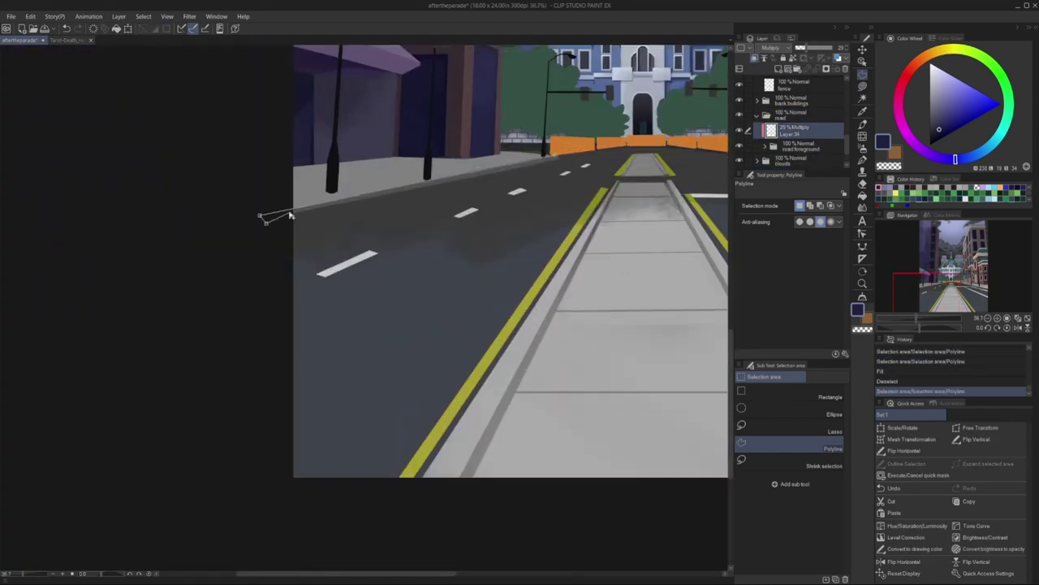
{"action": "scroll", "coordinate": [262, 213], "scroll_direction": "down", "scroll_amount": 3}
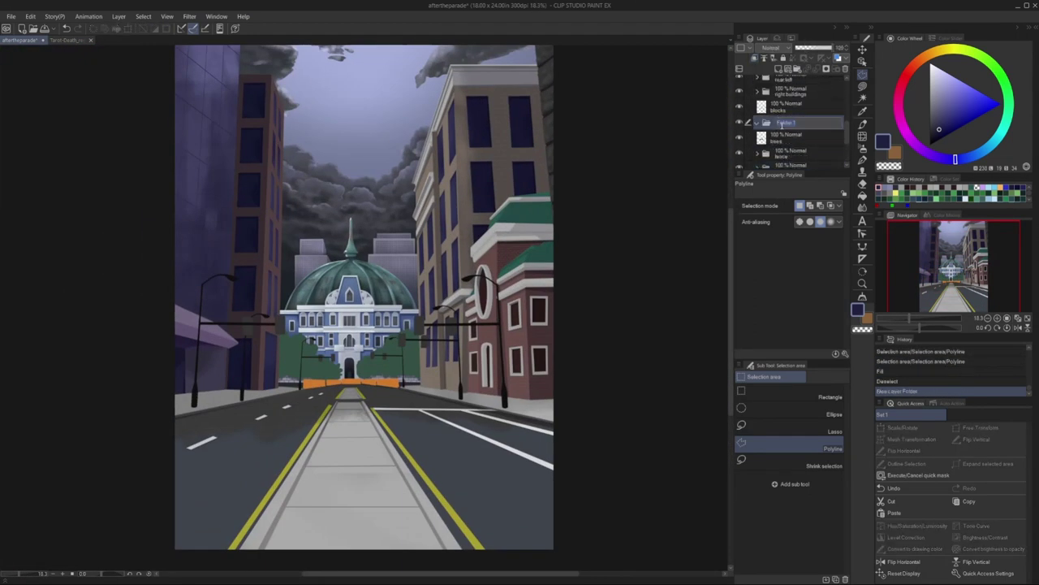
- Add a new layer clipped to the trees and Lasso-fill teal tree highlights
{"action": "left_click", "coordinate": [778, 70]}
{"action": "left_click", "coordinate": [778, 70]}
{"action": "key", "text": "g"}
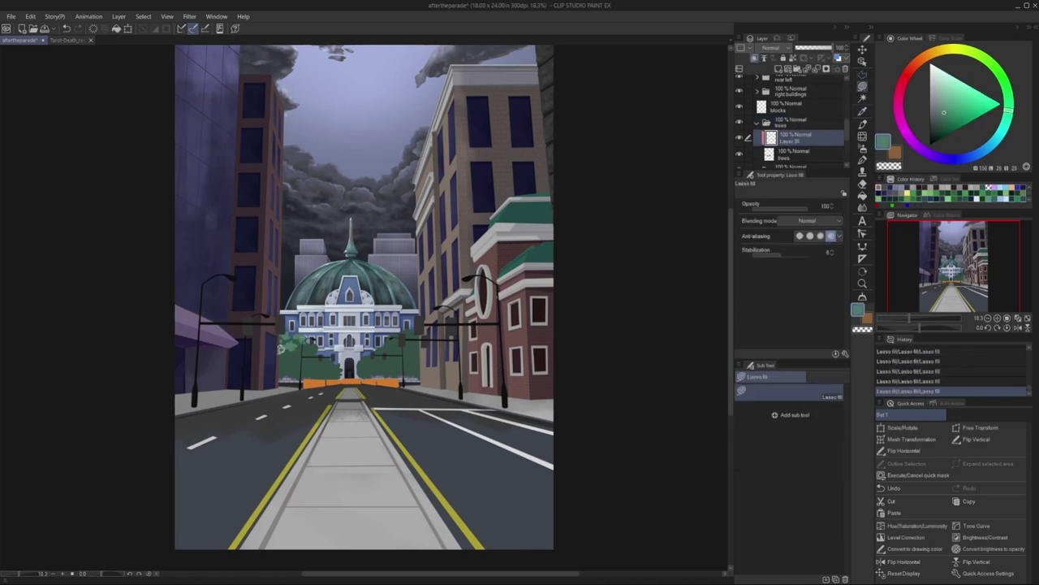
{"action": "scroll", "coordinate": [444, 382], "scroll_direction": "up", "scroll_amount": 1}
- Duplicate the tree shading, mirror it onto the right-hand trees, and set Multiply blending
{"action": "key", "text": "ctrl+shift+d"}
{"action": "key", "text": "ctrl+t"}
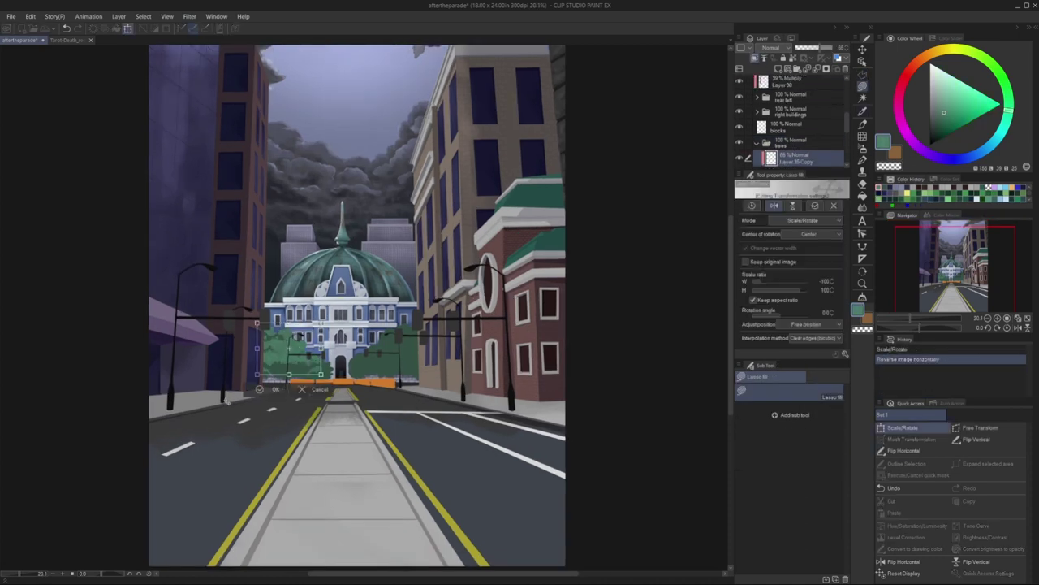
{"action": "key", "text": "Return"}
{"action": "key", "text": "k"}
{"action": "left_click_drag", "start_coordinate": [588, 122], "coordinate": [591, 120]}
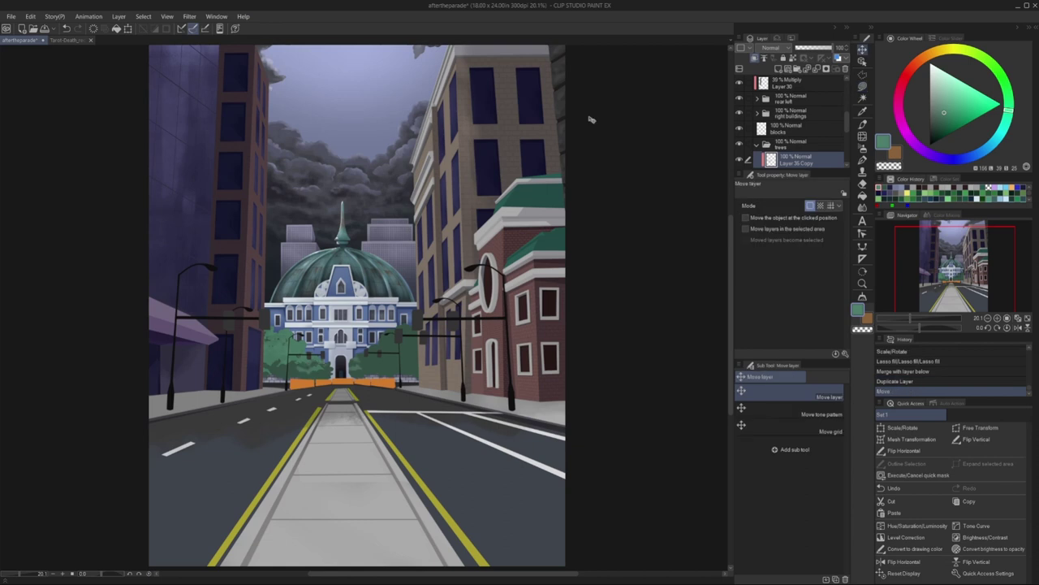
{"action": "key", "text": "ctrl+t"}
{"action": "key", "text": "Return"}
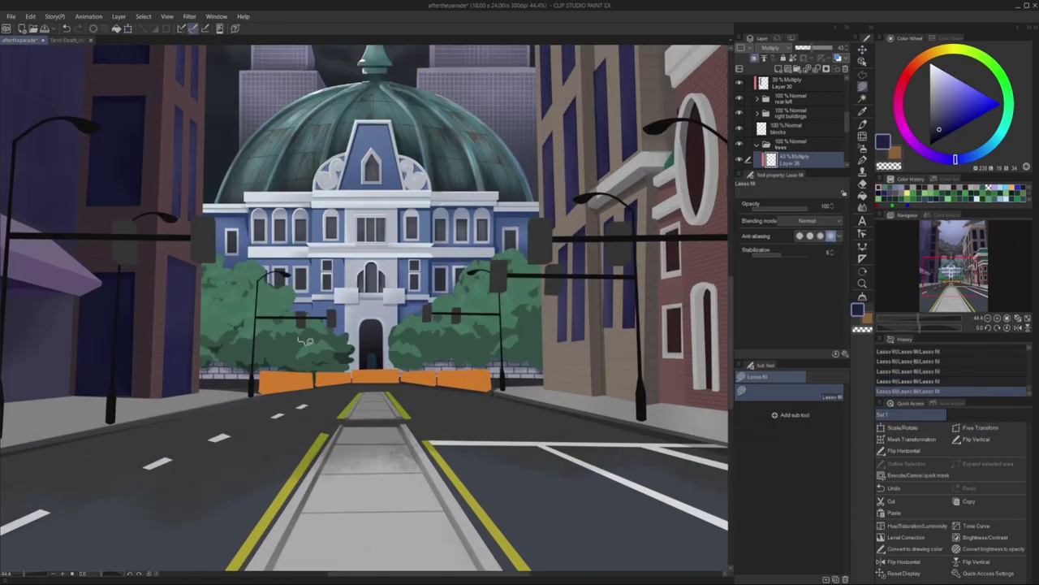
{"action": "scroll", "coordinate": [431, 312], "scroll_direction": "up", "scroll_amount": 1}
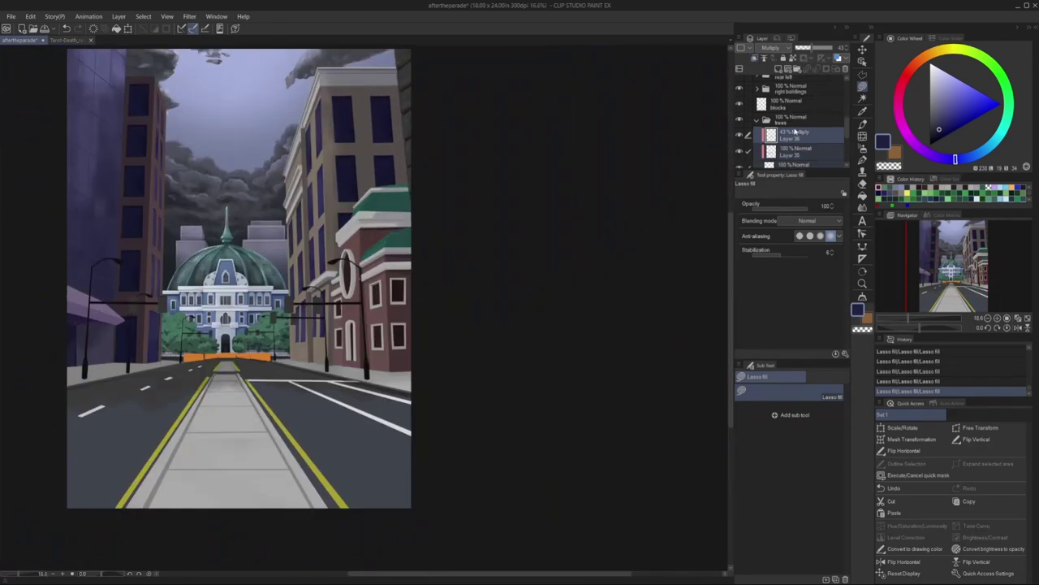
{"action": "left_click", "coordinate": [767, 50]}
{"action": "left_click", "coordinate": [766, 76]}
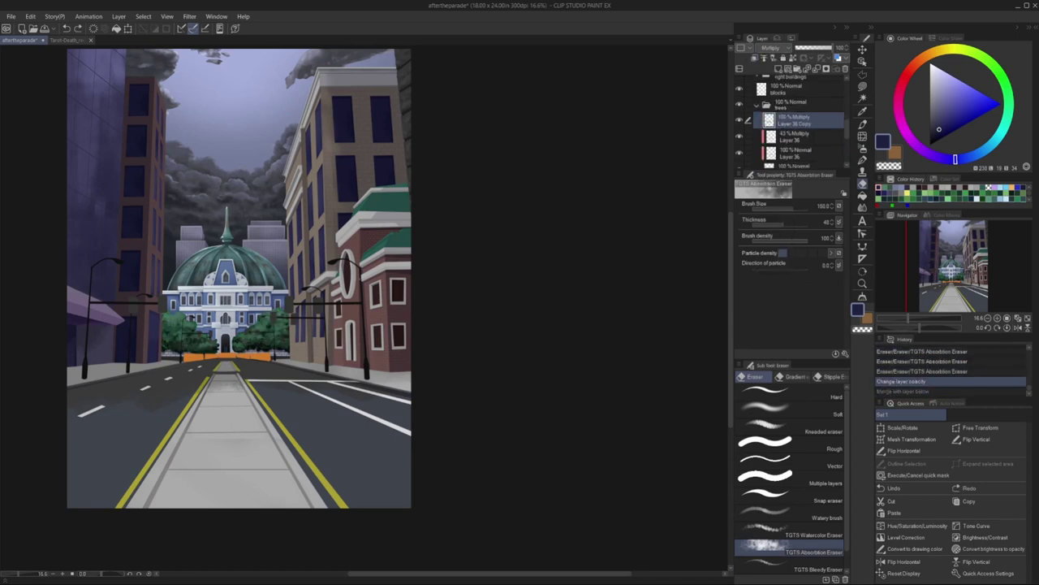
- Merge the tree shading layers and tone them down with Hue/Saturation/Luminosity
{"action": "left_click", "coordinate": [30, 16]}
{"action": "left_click", "coordinate": [81, 239]}
{"action": "key", "text": "ctrl+u"}
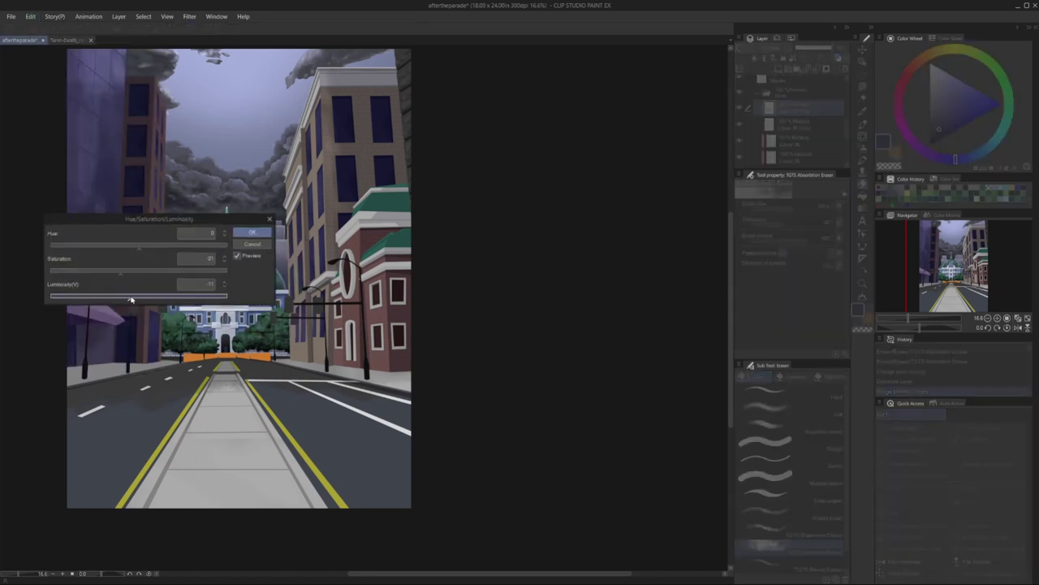
{"action": "left_click", "coordinate": [252, 232]}
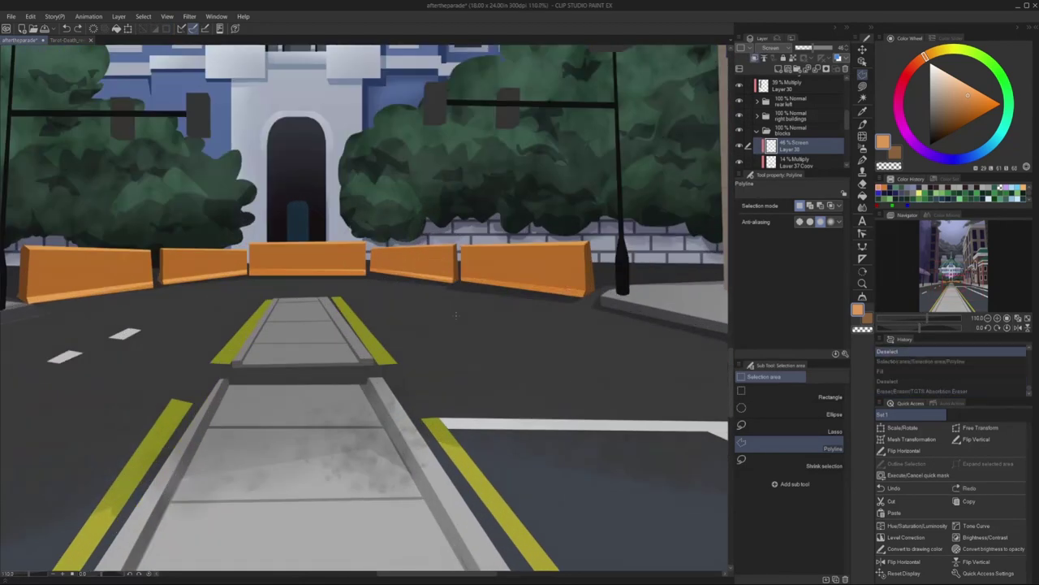
- Redo the undone eraser steps and zoom out to view the whole street
{"action": "key", "text": "ctrl+y"}
{"action": "key", "text": "ctrl+y"}
{"action": "key", "text": "ctrl+y"}
{"action": "key", "text": "ctrl+y"}
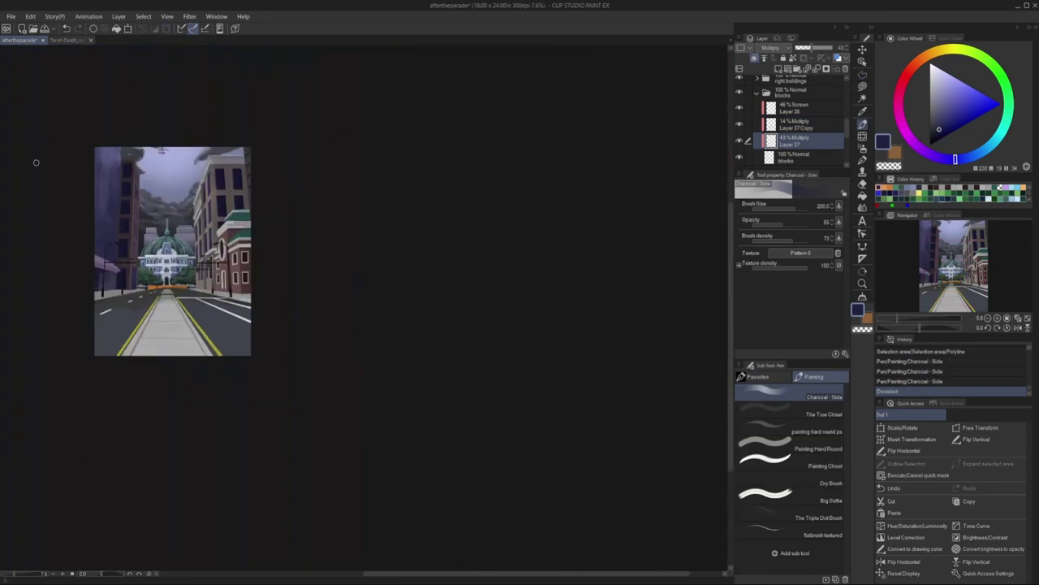
{"action": "scroll", "coordinate": [160, 308], "scroll_direction": "up", "scroll_amount": 3}
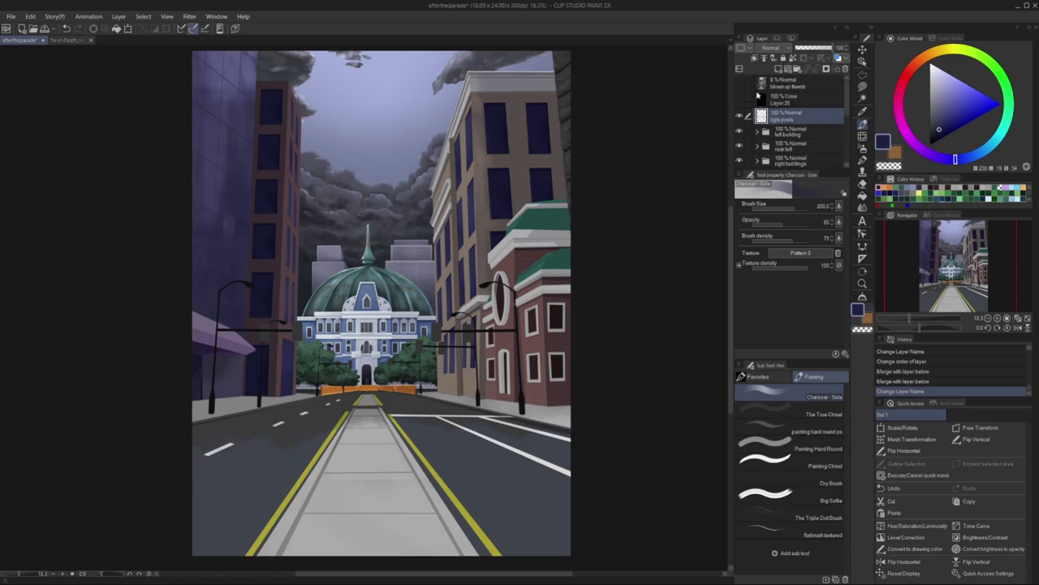
{"action": "key", "text": "ctrl+minus"}
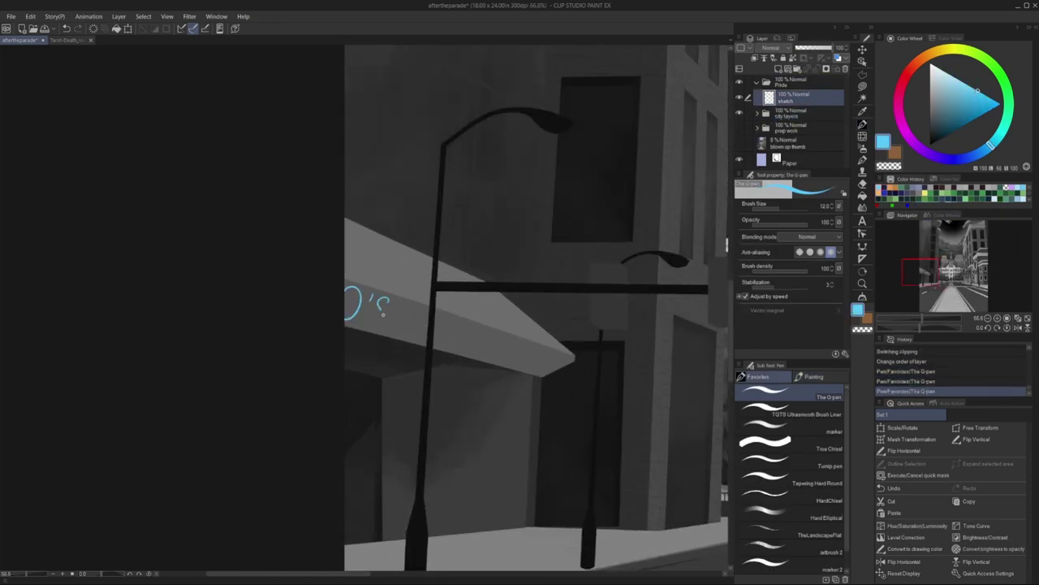
- Fit the page in view and sketch a vertical line on the right banner
{"action": "scroll", "coordinate": [172, 315], "scroll_direction": "down", "scroll_amount": 2}
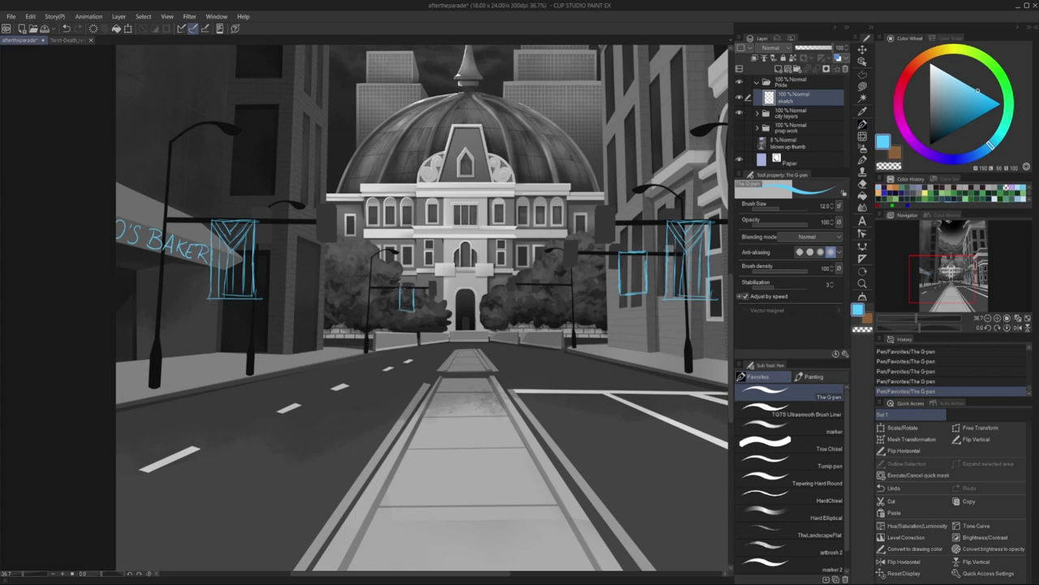
{"action": "scroll", "coordinate": [452, 333], "scroll_direction": "up", "scroll_amount": 2}
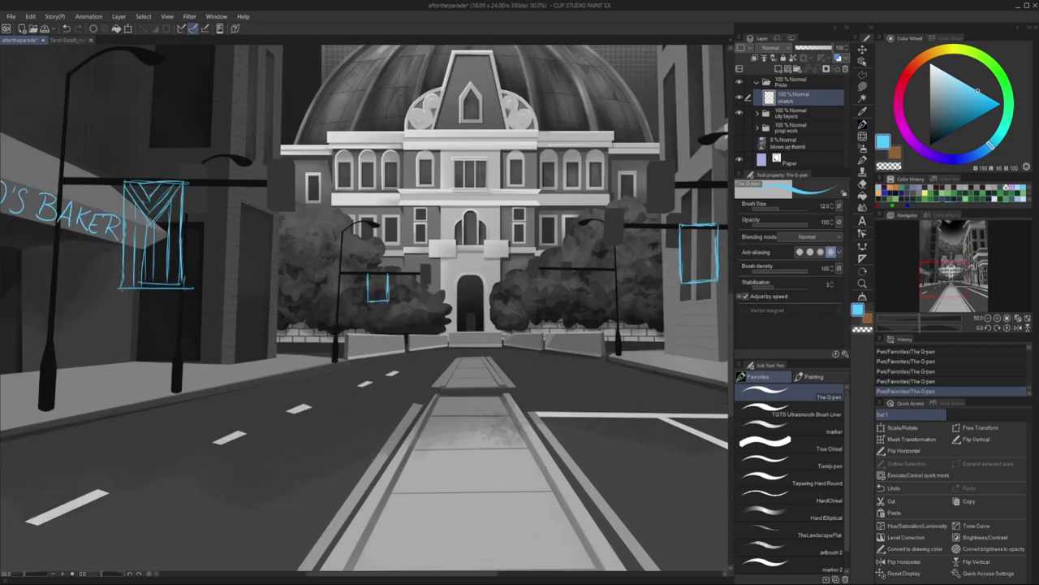
{"action": "key", "text": "ctrl+0"}
{"action": "scroll", "coordinate": [430, 308], "scroll_direction": "up", "scroll_amount": 3}
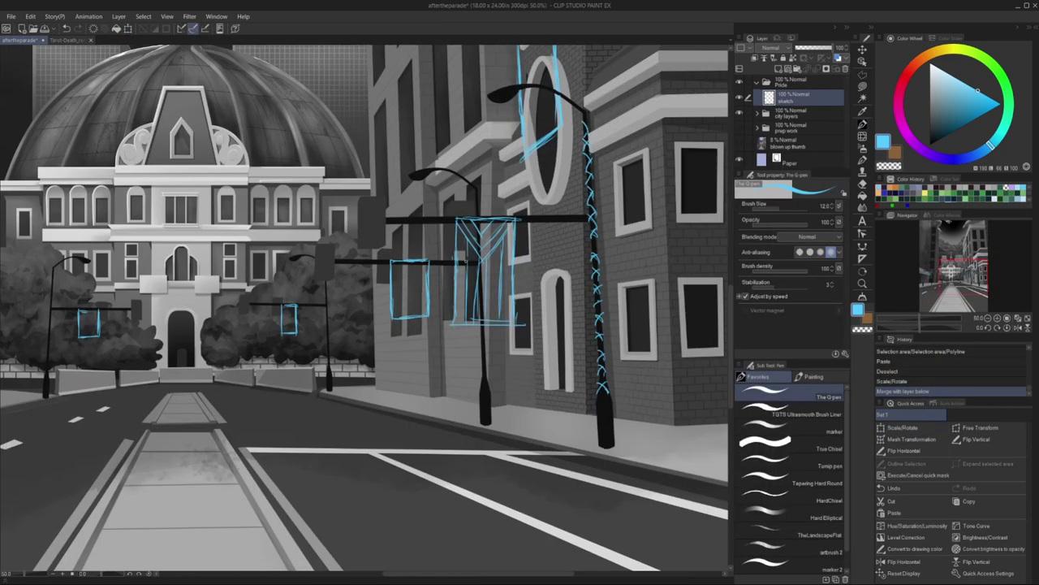
{"action": "scroll", "coordinate": [290, 439], "scroll_direction": "up", "scroll_amount": 1}
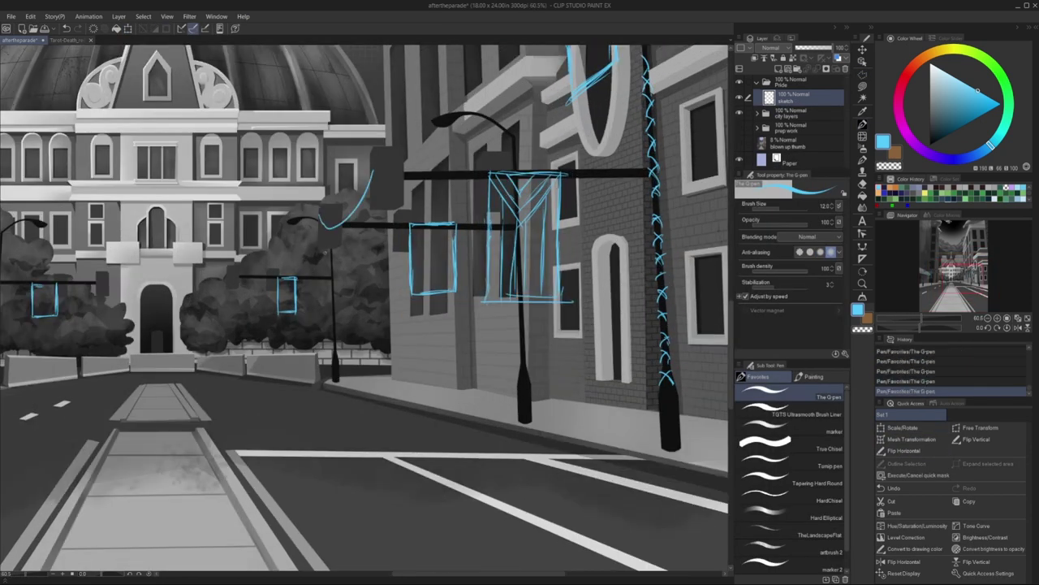
{"action": "scroll", "coordinate": [361, 219], "scroll_direction": "down", "scroll_amount": 1}
{"action": "left_click_drag", "start_coordinate": [329, 216], "coordinate": [328, 241]}
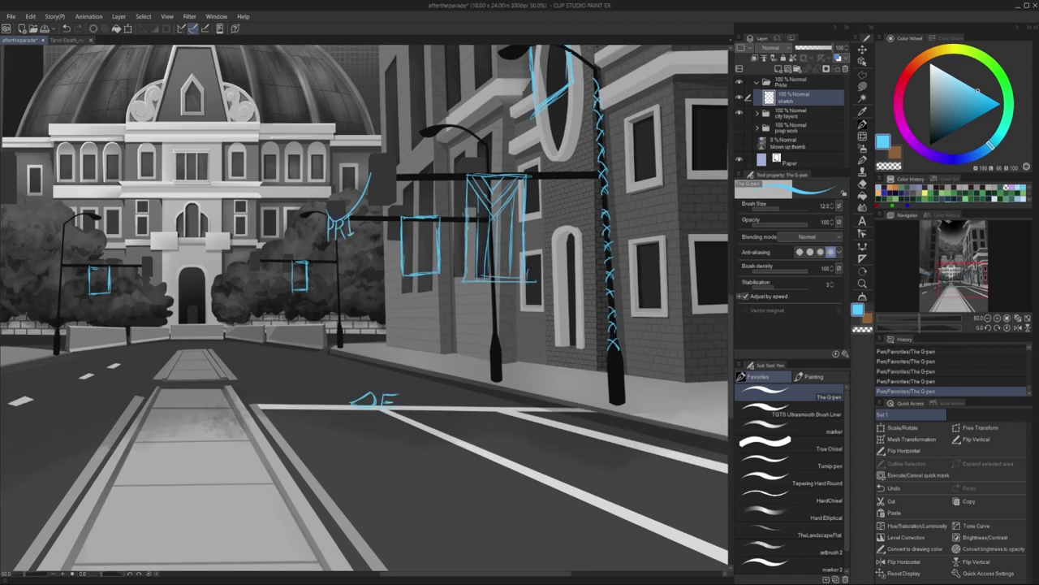
- Lengthen the top line of the banner sketch above the door
{"action": "scroll", "coordinate": [365, 309], "scroll_direction": "down", "scroll_amount": 3}
{"action": "scroll", "coordinate": [366, 309], "scroll_direction": "up", "scroll_amount": 4}
{"action": "key", "text": "ctrl+z"}
{"action": "key", "text": "ctrl+z"}
{"action": "key", "text": "ctrl+z"}
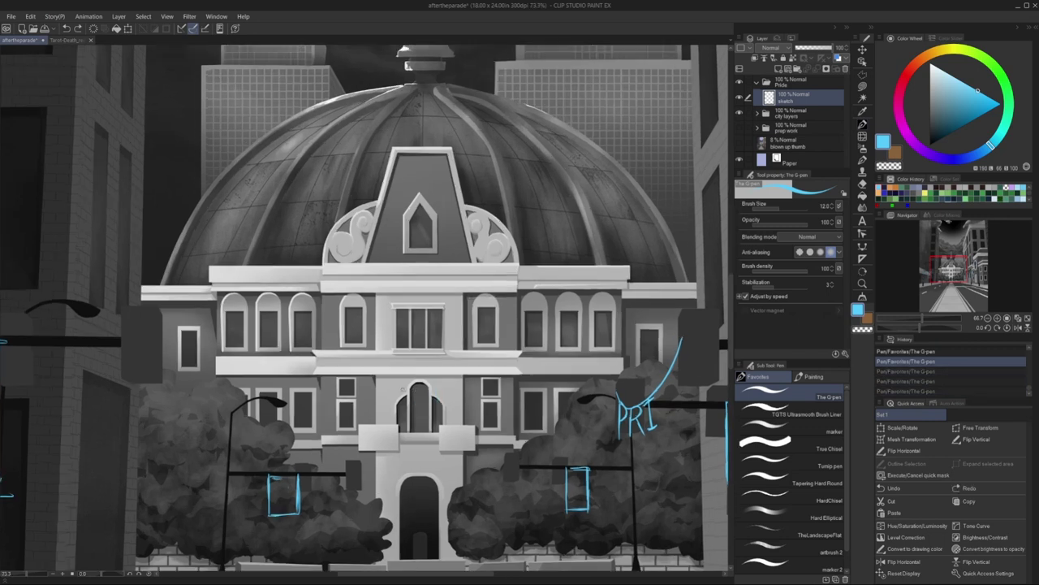
{"action": "scroll", "coordinate": [415, 452], "scroll_direction": "up", "scroll_amount": 2}
{"action": "key", "text": "ctrl+y"}
{"action": "key", "text": "ctrl+y"}
{"action": "key", "text": "ctrl+y"}
{"action": "left_click_drag", "start_coordinate": [431, 443], "coordinate": [450, 444]}
{"action": "scroll", "coordinate": [439, 445], "scroll_direction": "down", "scroll_amount": 3}
{"action": "scroll", "coordinate": [438, 406], "scroll_direction": "up", "scroll_amount": 3}
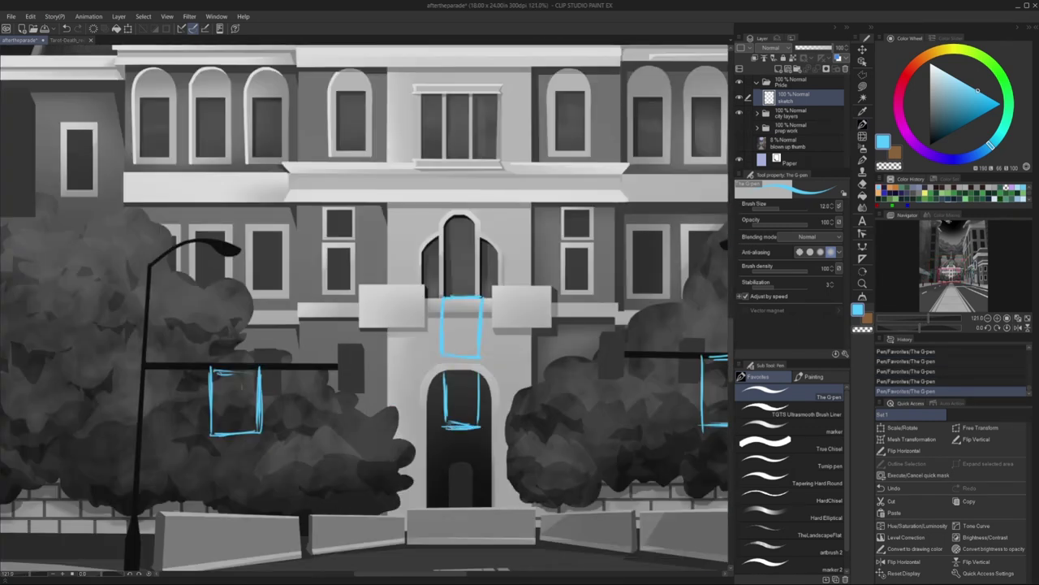
{"action": "scroll", "coordinate": [365, 308], "scroll_direction": "down", "scroll_amount": 2}
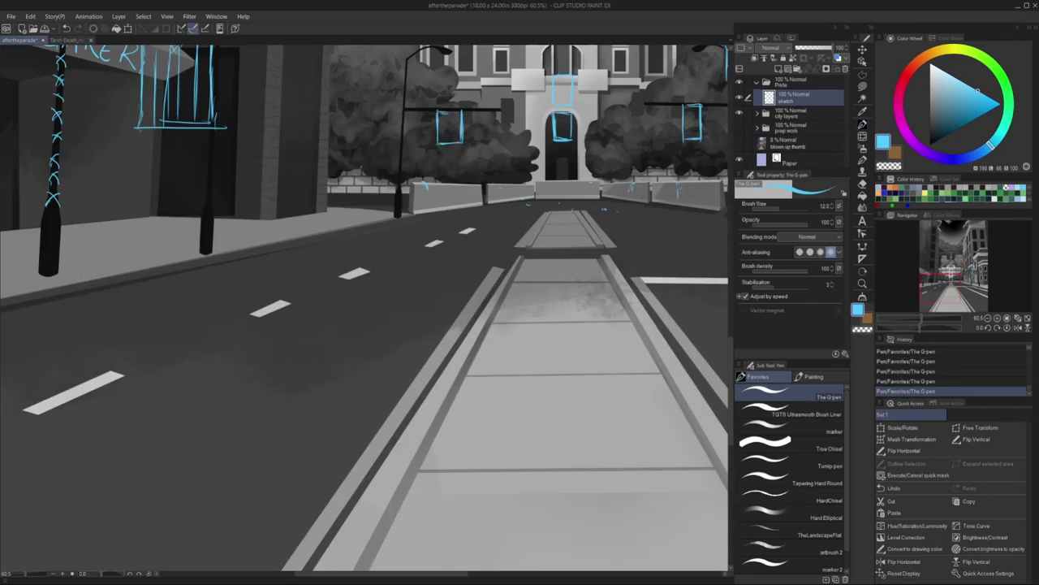
{"action": "scroll", "coordinate": [556, 107], "scroll_direction": "down", "scroll_amount": 5}
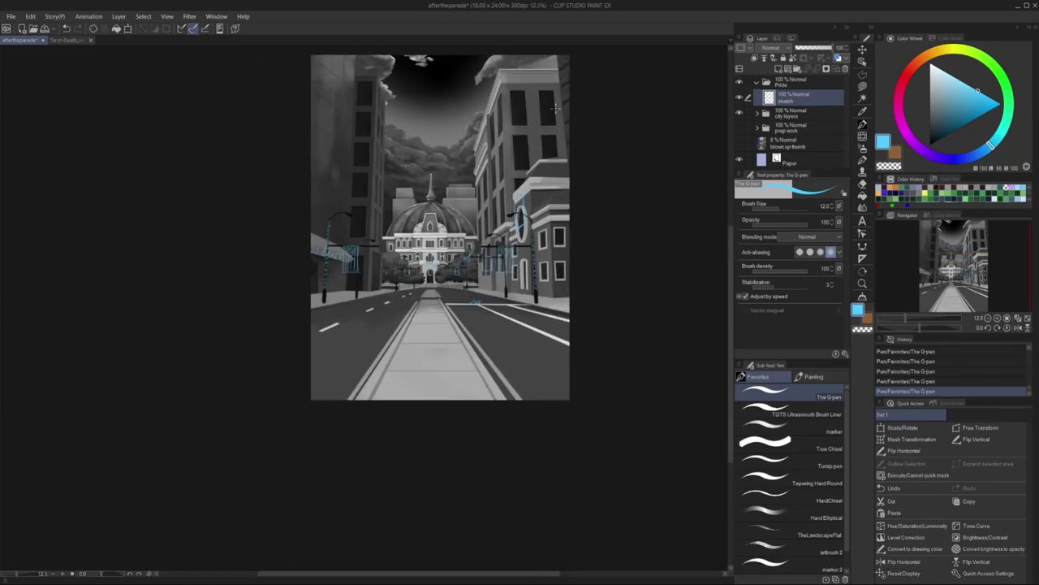
- Undo and redo the blue sketch strokes to compare them
{"action": "scroll", "coordinate": [440, 227], "scroll_direction": "down", "scroll_amount": 2}
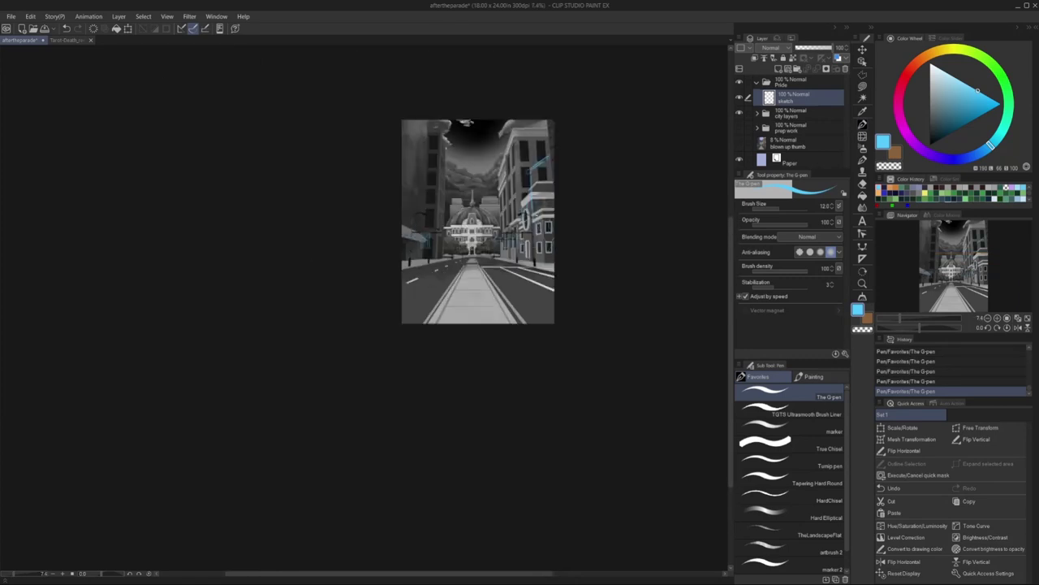
{"action": "scroll", "coordinate": [447, 219], "scroll_direction": "up", "scroll_amount": 2}
{"action": "key", "text": "ctrl+z"}
{"action": "key", "text": "ctrl+z"}
{"action": "key", "text": "ctrl+z"}
{"action": "key", "text": "ctrl+z"}
{"action": "key", "text": "ctrl+y"}
{"action": "key", "text": "ctrl+y"}
{"action": "key", "text": "ctrl+y"}
{"action": "key", "text": "ctrl+y"}
{"action": "scroll", "coordinate": [508, 47], "scroll_direction": "up", "scroll_amount": 2}
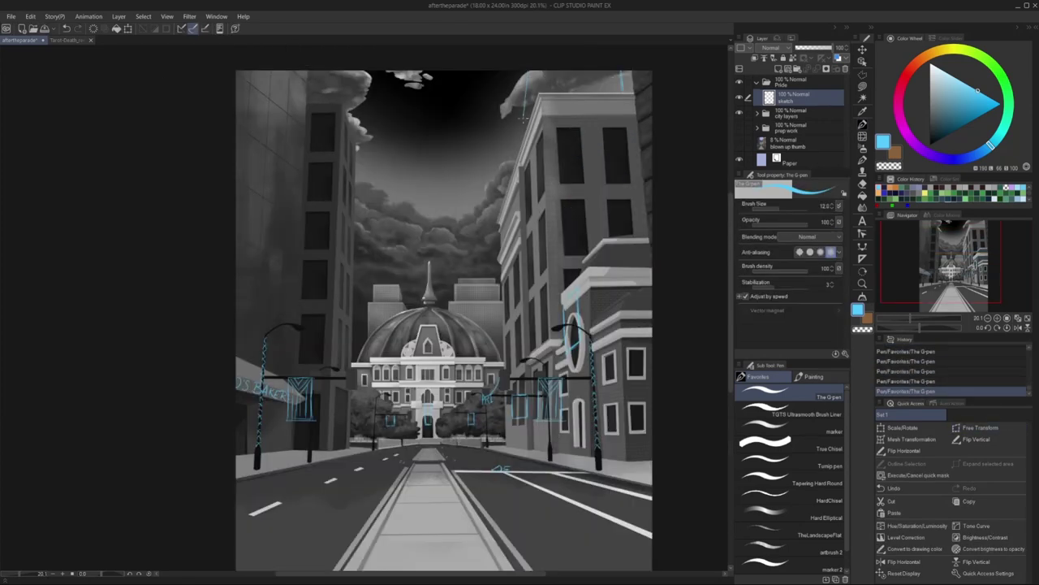
{"action": "scroll", "coordinate": [610, 147], "scroll_direction": "down", "scroll_amount": 2}
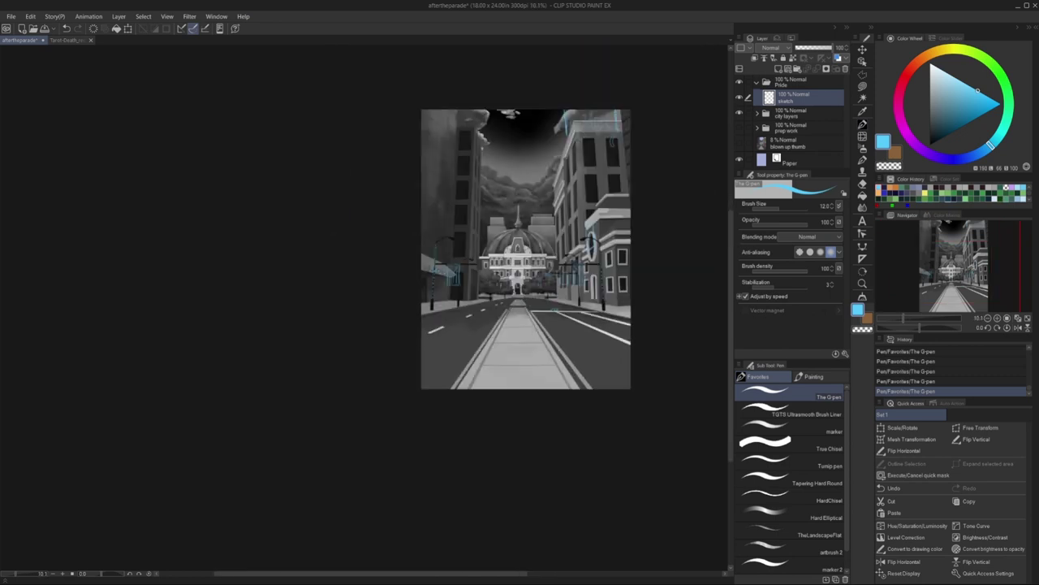
{"action": "scroll", "coordinate": [545, 346], "scroll_direction": "up", "scroll_amount": 2}
{"action": "scroll", "coordinate": [319, 387], "scroll_direction": "down", "scroll_amount": 1}
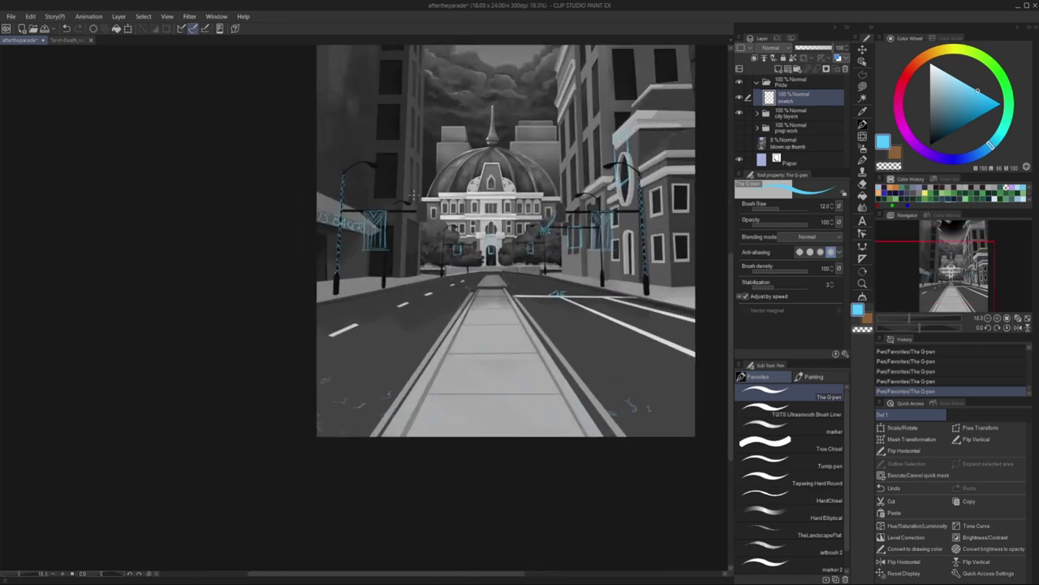
- Erase the stray blue sketch marks on the road
{"action": "left_click_drag", "start_coordinate": [323, 382], "coordinate": [332, 378]}
{"action": "left_click_drag", "start_coordinate": [667, 335], "coordinate": [581, 348]}
{"action": "scroll", "coordinate": [369, 351], "scroll_direction": "up", "scroll_amount": 2}
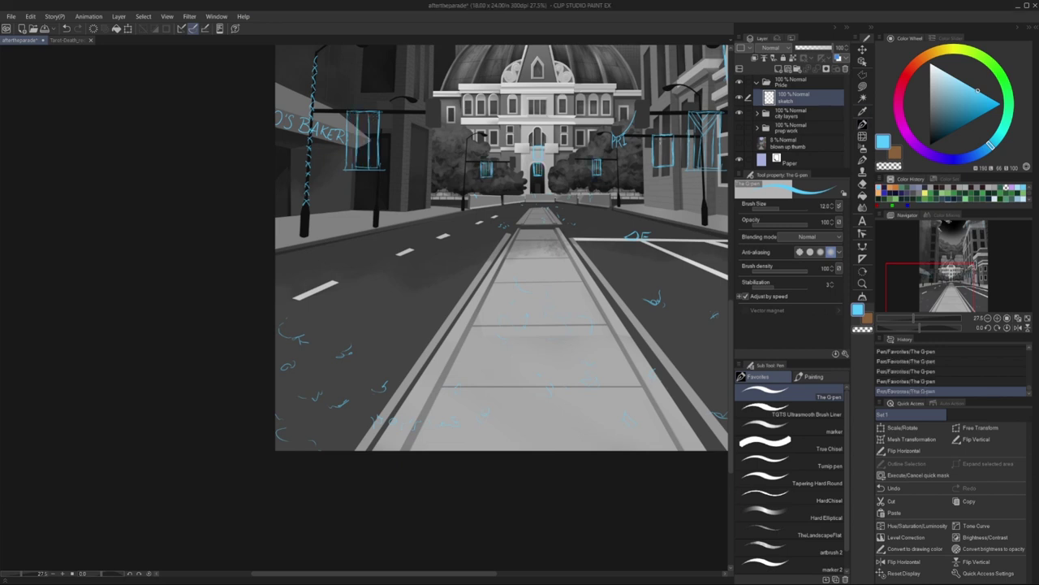
{"action": "scroll", "coordinate": [526, 70], "scroll_direction": "up", "scroll_amount": 4}
{"action": "scroll", "coordinate": [544, 270], "scroll_direction": "down", "scroll_amount": 4}
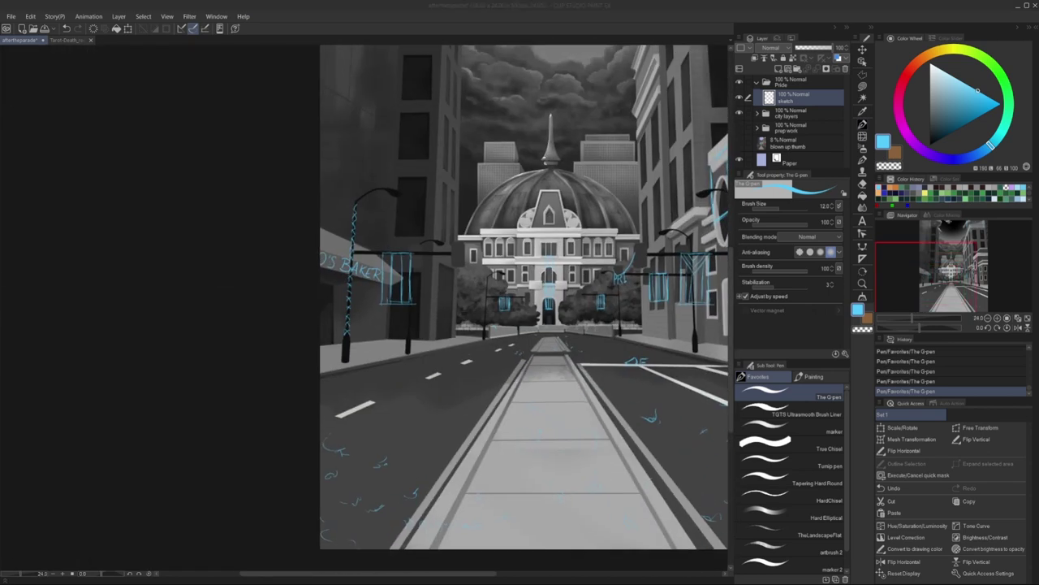
- Paste the copied sketch lines onto a new layer and transform them
{"action": "key", "text": "ctrl+v"}
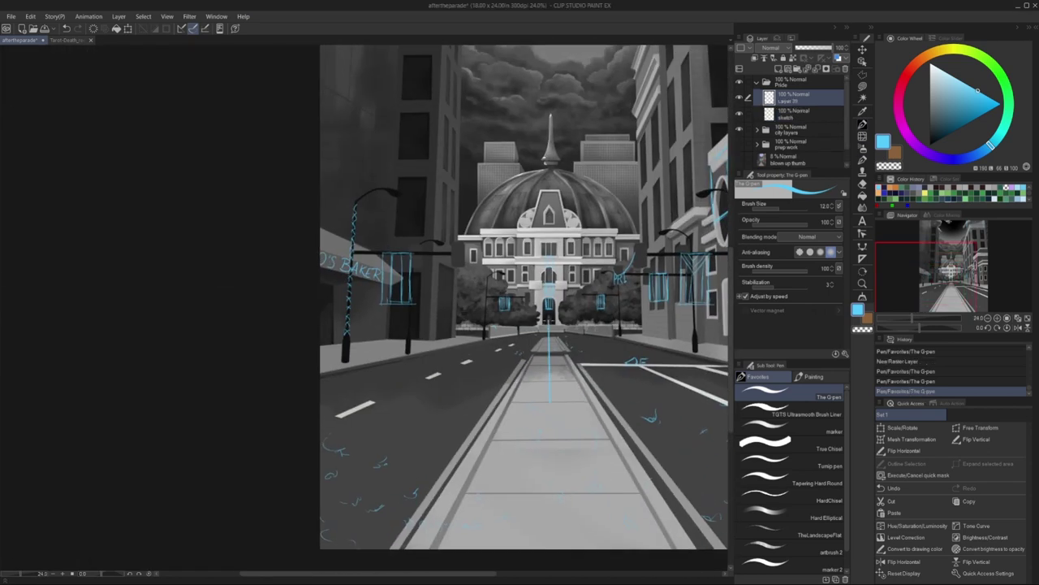
{"action": "key", "text": "ctrl+t"}
{"action": "key", "text": "p"}
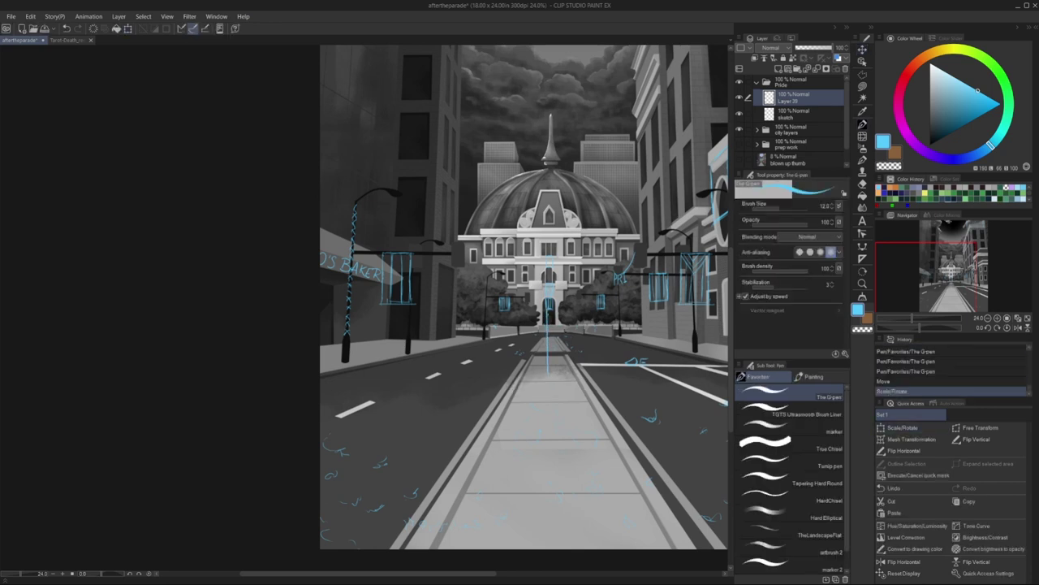
{"action": "scroll", "coordinate": [550, 340], "scroll_direction": "up", "scroll_amount": 1}
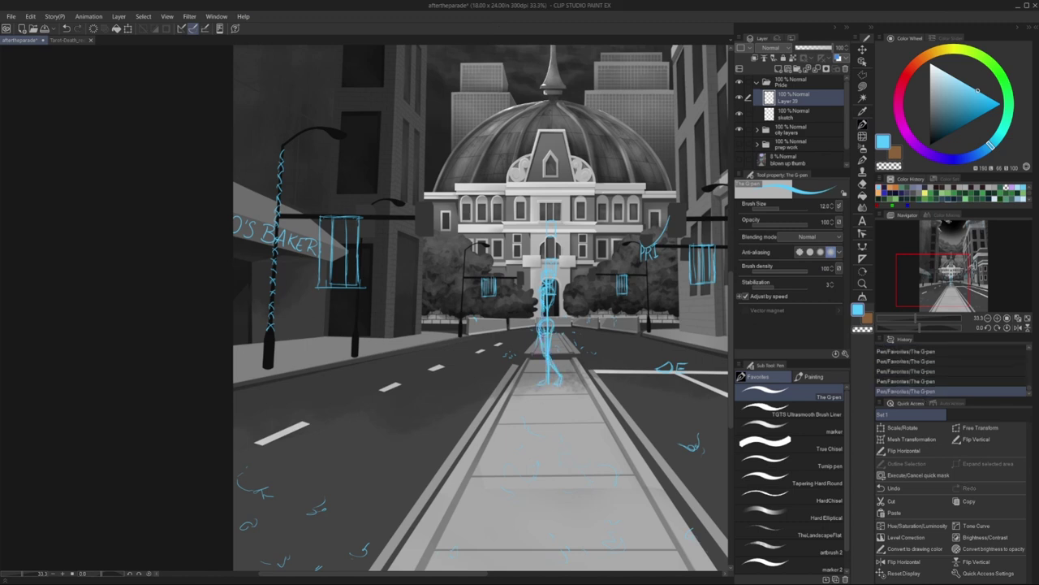
- Undo and restore the pen strokes on the central figure while zoomed in
{"action": "key", "text": "ctrl+z"}
{"action": "key", "text": "ctrl+z"}
{"action": "key", "text": "ctrl+z"}
{"action": "key", "text": "ctrl+z"}
{"action": "scroll", "coordinate": [543, 258], "scroll_direction": "down", "scroll_amount": 3}
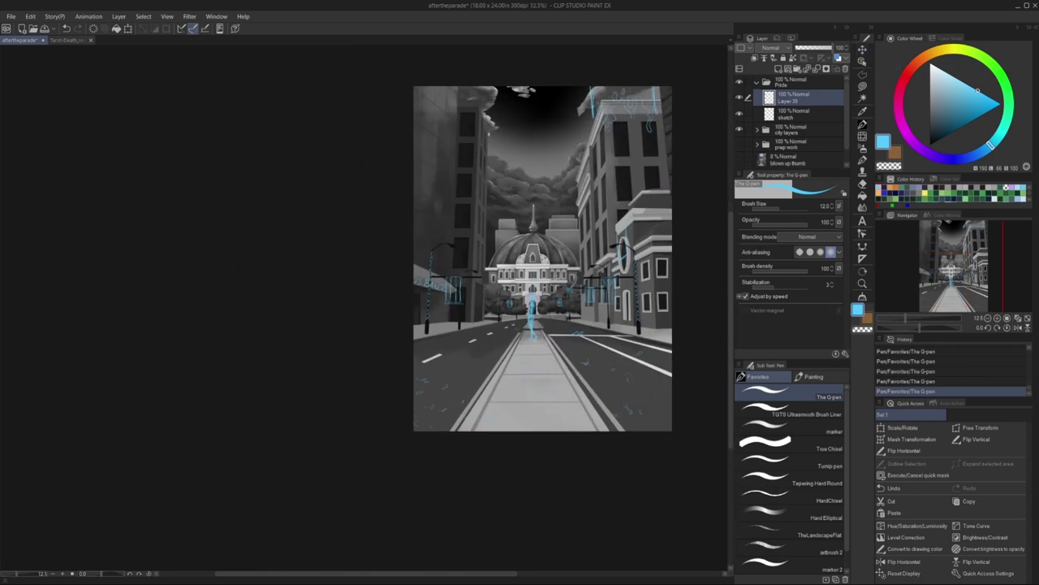
{"action": "key", "text": "ctrl+plus"}
{"action": "key", "text": "ctrl+plus"}
{"action": "key", "text": "k"}
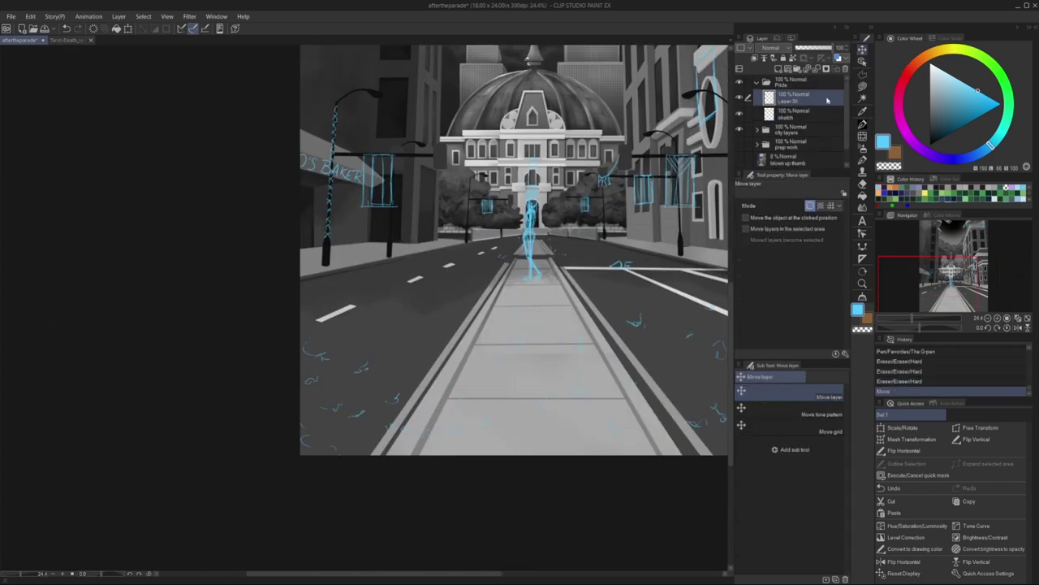
{"action": "key", "text": "m"}
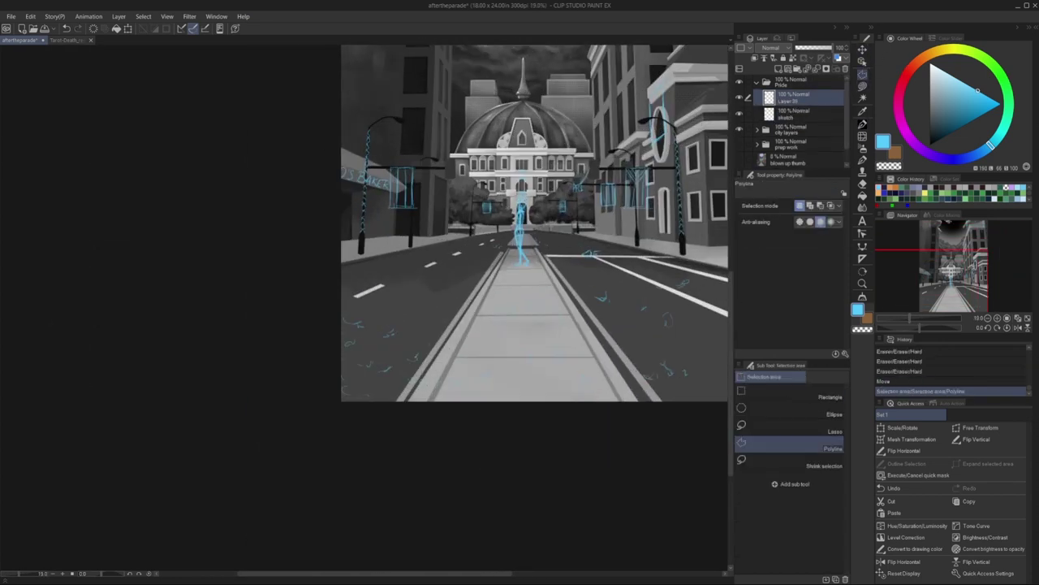
{"action": "scroll", "coordinate": [417, 104], "scroll_direction": "up", "scroll_amount": 6}
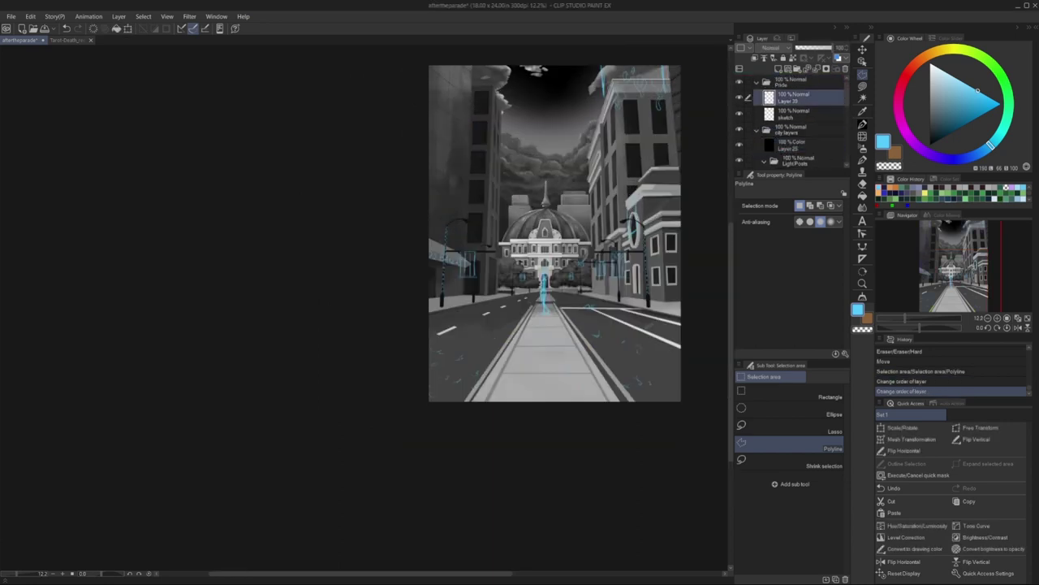
{"action": "key", "text": "p"}
{"action": "key", "text": "ctrl+y"}
{"action": "key", "text": "ctrl+y"}
{"action": "key", "text": "ctrl+y"}
{"action": "key", "text": "ctrl+y"}
{"action": "key", "text": "ctrl+y"}
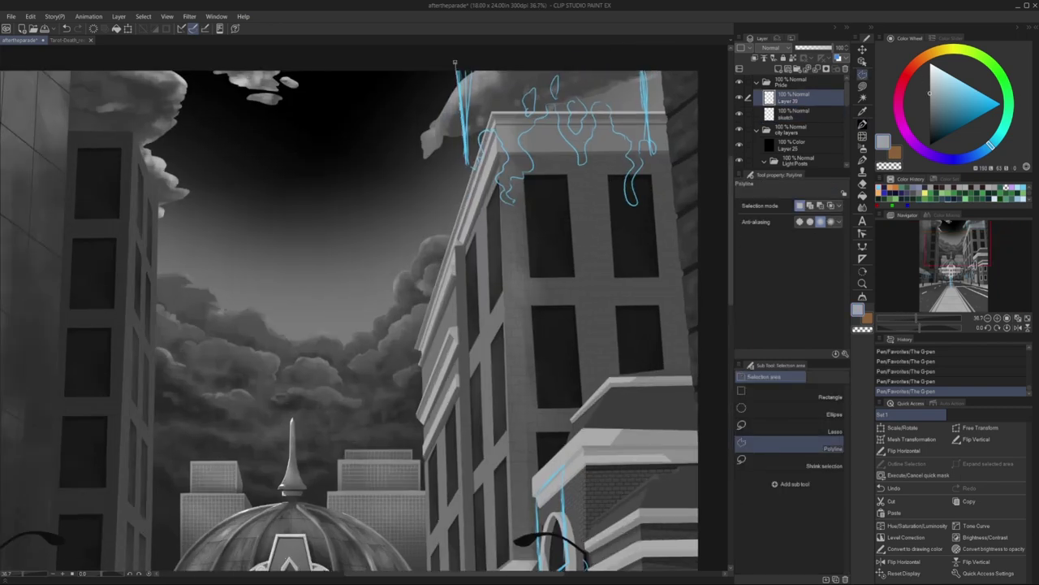
- Fill a closed selection over the right building's top with pale grey cloud shapes
{"action": "left_click", "coordinate": [454, 62]}
{"action": "key", "text": "alt+BackSpace"}
{"action": "key", "text": "ctrl+d"}
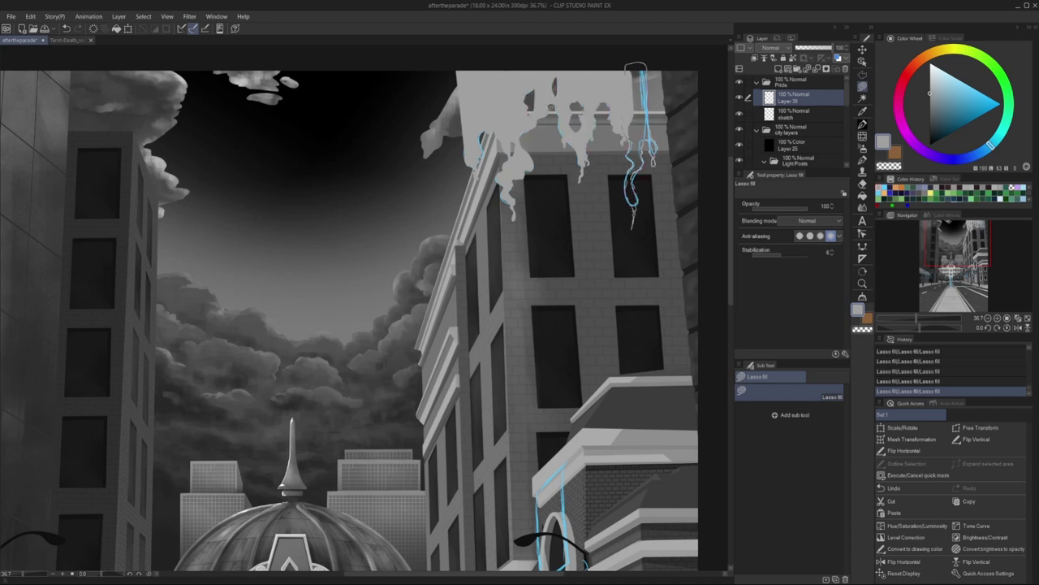
- Fill the selected facade flag shape with grey and zoom out to the whole street
{"action": "scroll", "coordinate": [636, 220], "scroll_direction": "down", "scroll_amount": 5}
{"action": "scroll", "coordinate": [484, 198], "scroll_direction": "up", "scroll_amount": 5}
{"action": "key", "text": "m"}
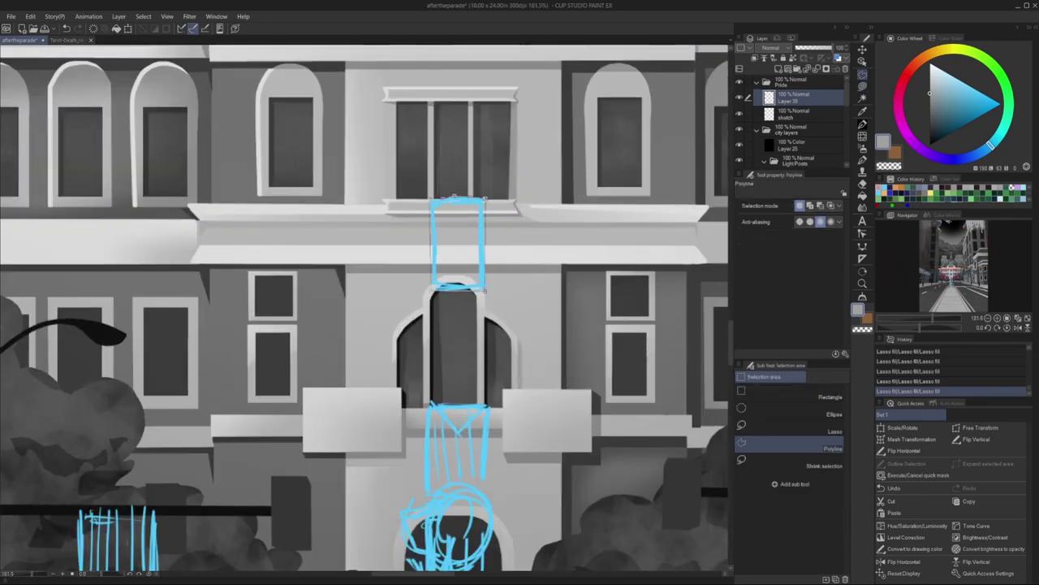
{"action": "key", "text": "ctrl+0"}
{"action": "scroll", "coordinate": [455, 308], "scroll_direction": "up", "scroll_amount": 5}
{"action": "key", "text": "ctrl+0"}
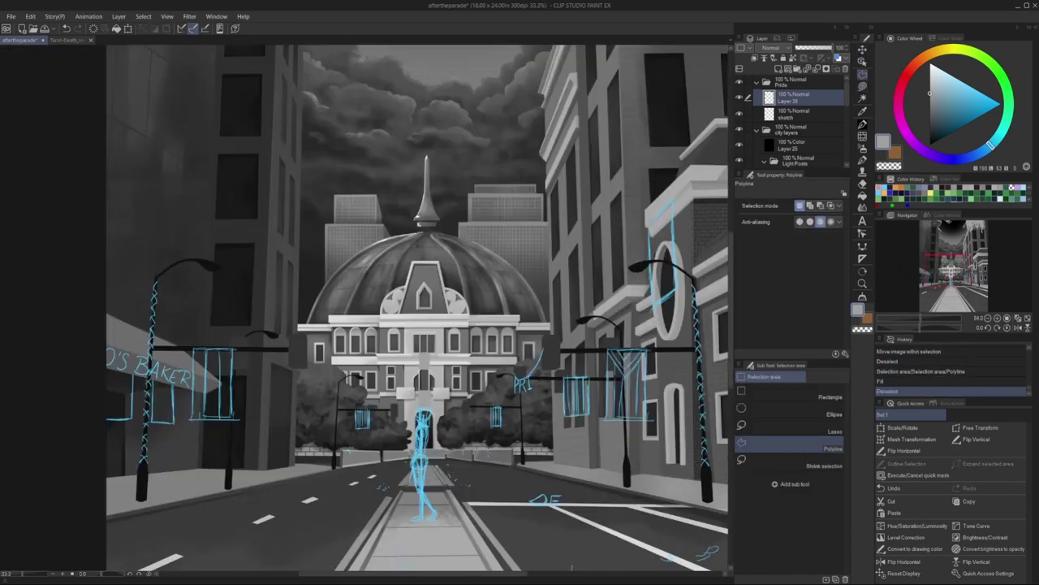
{"action": "scroll", "coordinate": [568, 285], "scroll_direction": "up", "scroll_amount": 5}
{"action": "key", "text": "ctrl+0"}
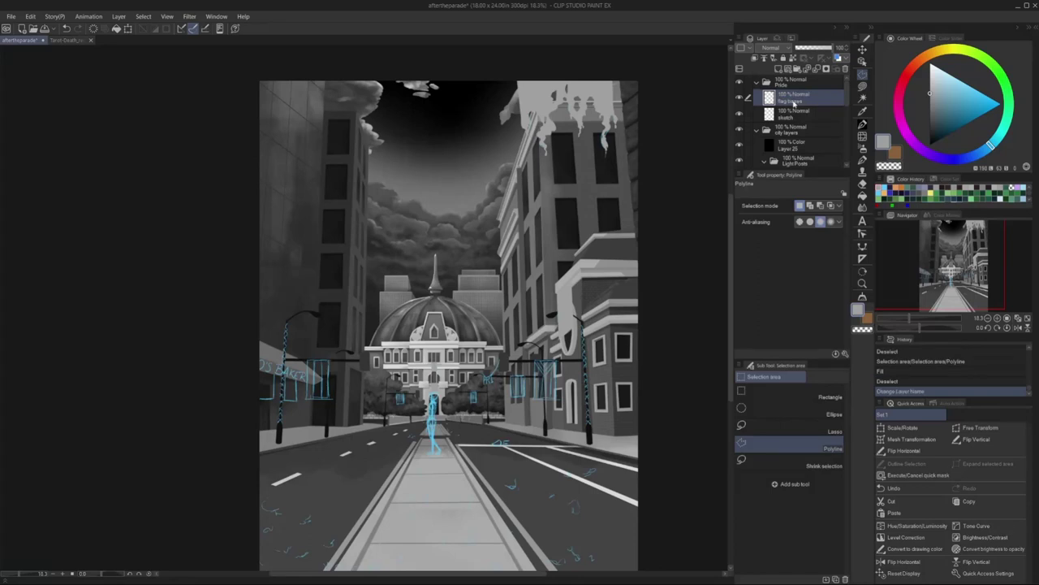
{"action": "scroll", "coordinate": [305, 377], "scroll_direction": "up", "scroll_amount": 5}
- Outline the bakery and right lamp-post signs with polyline selections and fill them grey
{"action": "left_click", "coordinate": [599, 204]}
{"action": "left_click", "coordinate": [726, 204]}
{"action": "left_click", "coordinate": [726, 399]}
{"action": "double_click", "coordinate": [598, 399]}
{"action": "scroll", "coordinate": [488, 324], "scroll_direction": "down", "scroll_amount": 2}
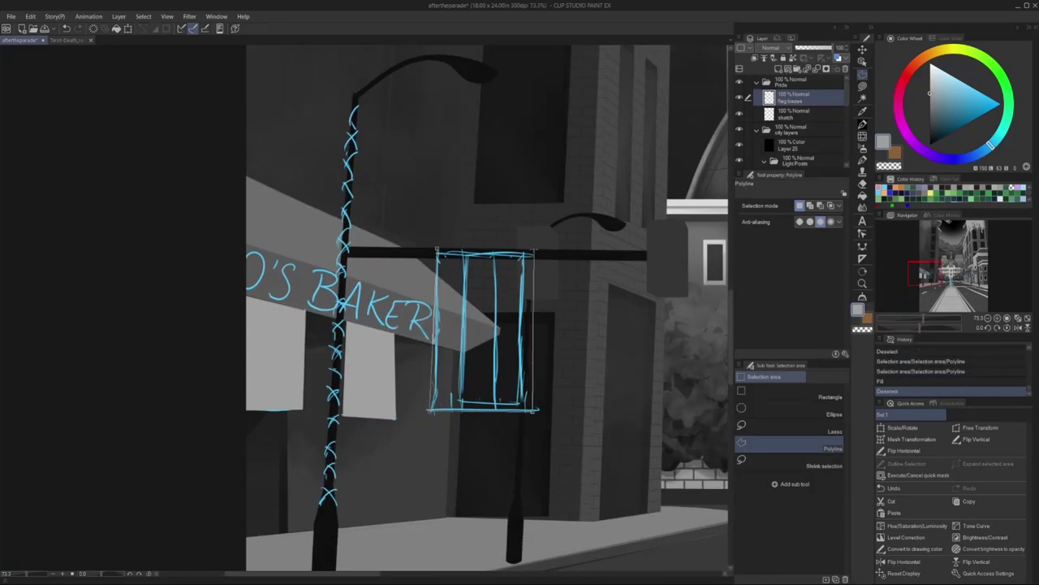
{"action": "scroll", "coordinate": [365, 309], "scroll_direction": "down", "scroll_amount": 2}
{"action": "left_click", "coordinate": [520, 280]}
{"action": "left_click", "coordinate": [601, 280]}
{"action": "left_click", "coordinate": [603, 412]}
{"action": "double_click", "coordinate": [517, 413]}
{"action": "key", "text": "alt+BackSpace"}
{"action": "key", "text": "ctrl+d"}
- Cut and paste the filled flag shape as a new layer, then merge it into flag bases
{"action": "scroll", "coordinate": [365, 309], "scroll_direction": "down", "scroll_amount": 2}
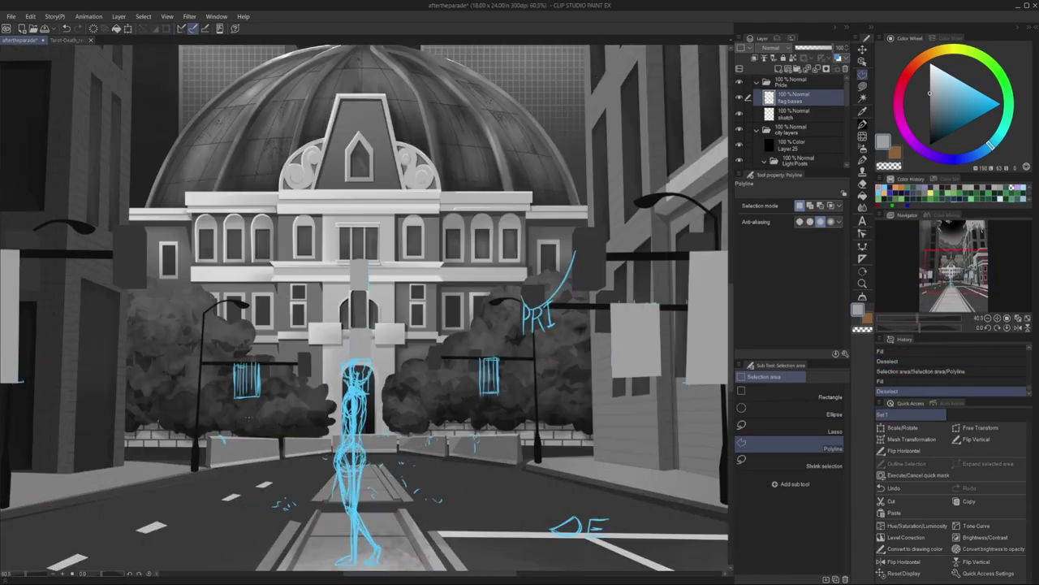
{"action": "scroll", "coordinate": [244, 382], "scroll_direction": "up", "scroll_amount": 5}
{"action": "scroll", "coordinate": [365, 308], "scroll_direction": "down", "scroll_amount": 5}
{"action": "scroll", "coordinate": [366, 324], "scroll_direction": "down", "scroll_amount": 3}
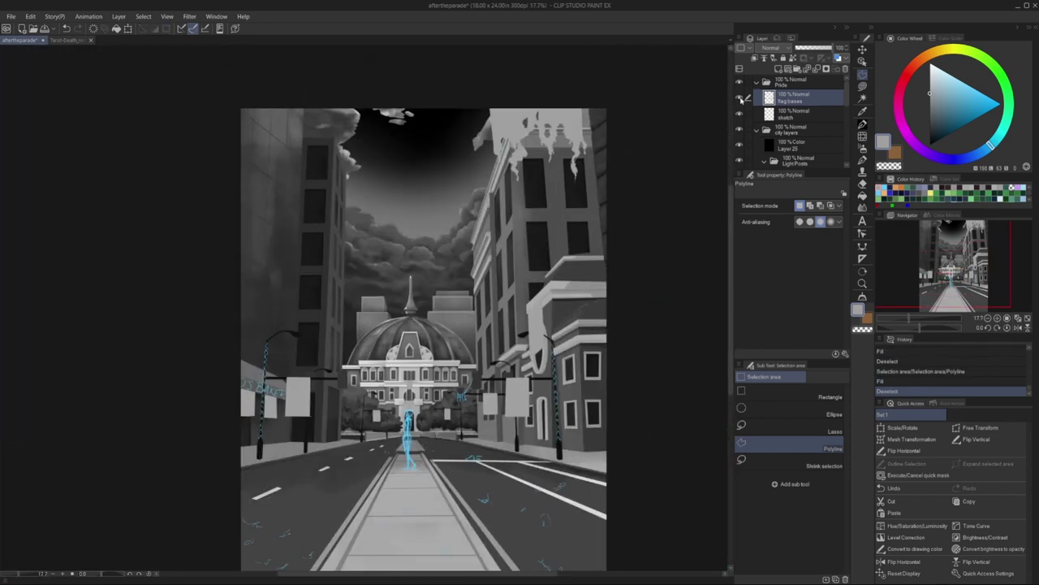
{"action": "scroll", "coordinate": [365, 366], "scroll_direction": "up", "scroll_amount": 5}
{"action": "scroll", "coordinate": [343, 487], "scroll_direction": "down", "scroll_amount": 5}
{"action": "key", "text": "ctrl+z"}
{"action": "key", "text": "ctrl+z"}
{"action": "key", "text": "ctrl+x"}
{"action": "key", "text": "ctrl+v"}
{"action": "key", "text": "ctrl+d"}
{"action": "key", "text": "ctrl+e"}
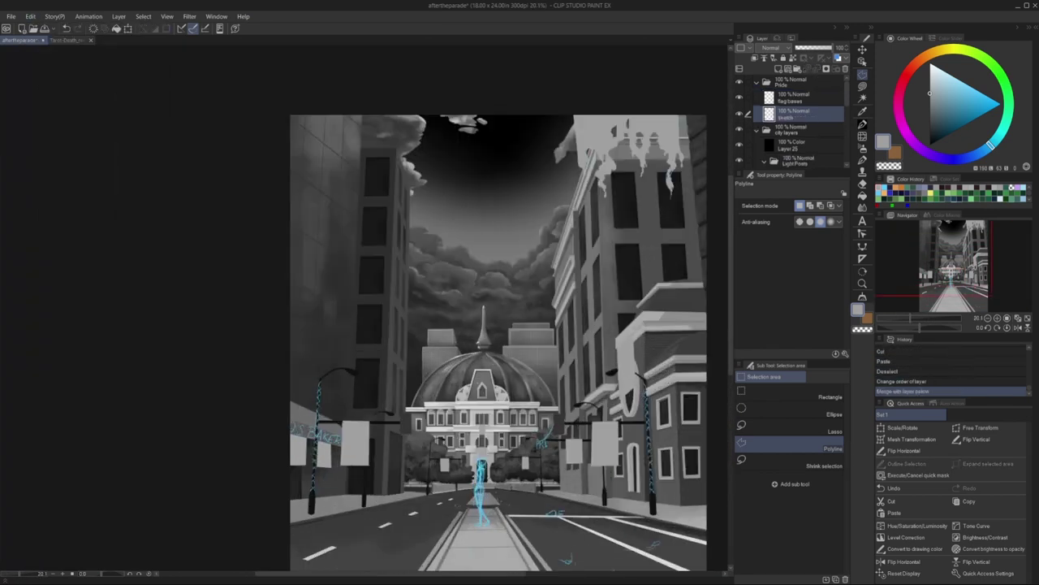
{"action": "scroll", "coordinate": [349, 487], "scroll_direction": "up", "scroll_amount": 3}
{"action": "scroll", "coordinate": [349, 487], "scroll_direction": "down", "scroll_amount": 4}
- Hide the sketch, then fill the facade flag's yellow stripe and green stripe in darker green
{"action": "left_click", "coordinate": [740, 113]}
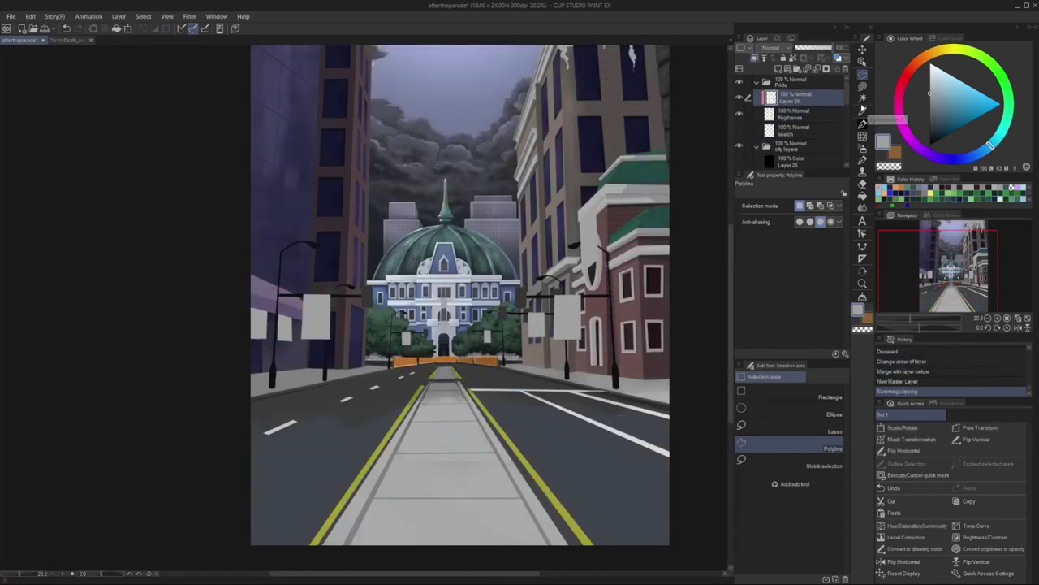
{"action": "scroll", "coordinate": [414, 292], "scroll_direction": "up", "scroll_amount": 5}
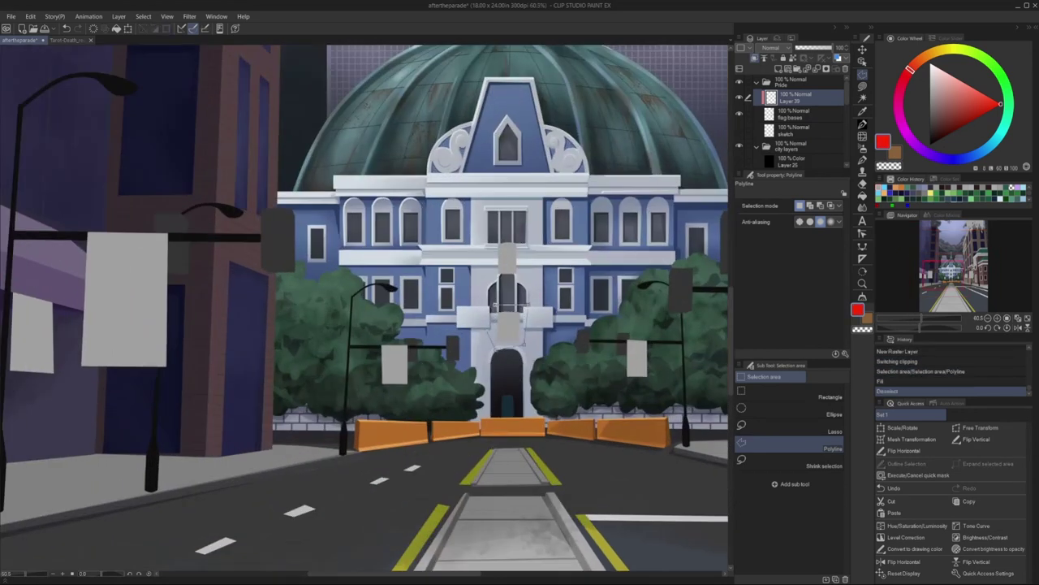
{"action": "scroll", "coordinate": [506, 307], "scroll_direction": "up", "scroll_amount": 3}
{"action": "left_click", "coordinate": [501, 282]}
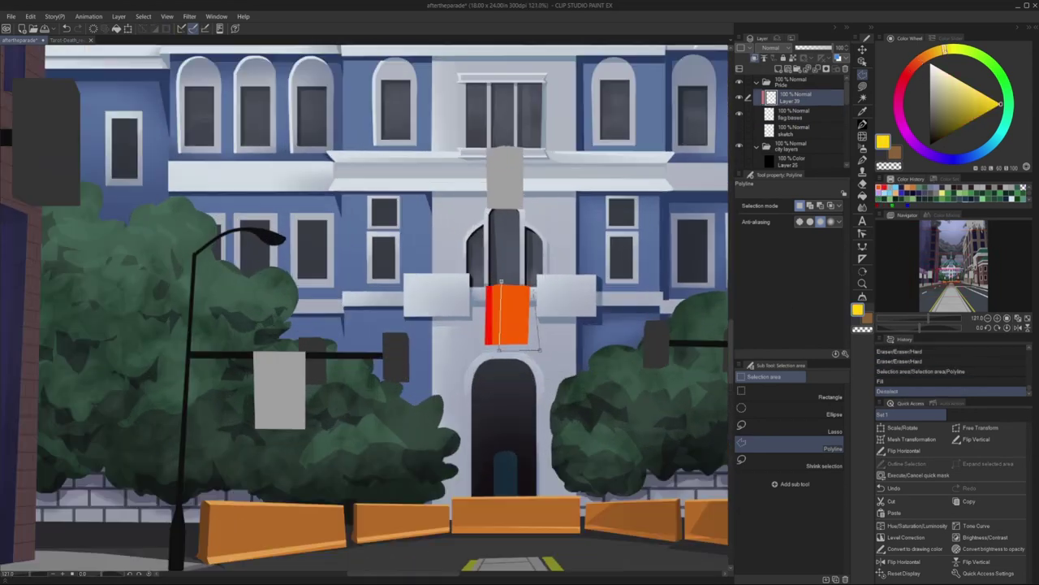
{"action": "left_click", "coordinate": [501, 282]}
{"action": "key", "text": "alt+BackSpace"}
{"action": "key", "text": "ctrl+d"}
{"action": "scroll", "coordinate": [507, 299], "scroll_direction": "up", "scroll_amount": 2}
{"action": "key", "text": "alt+BackSpace"}
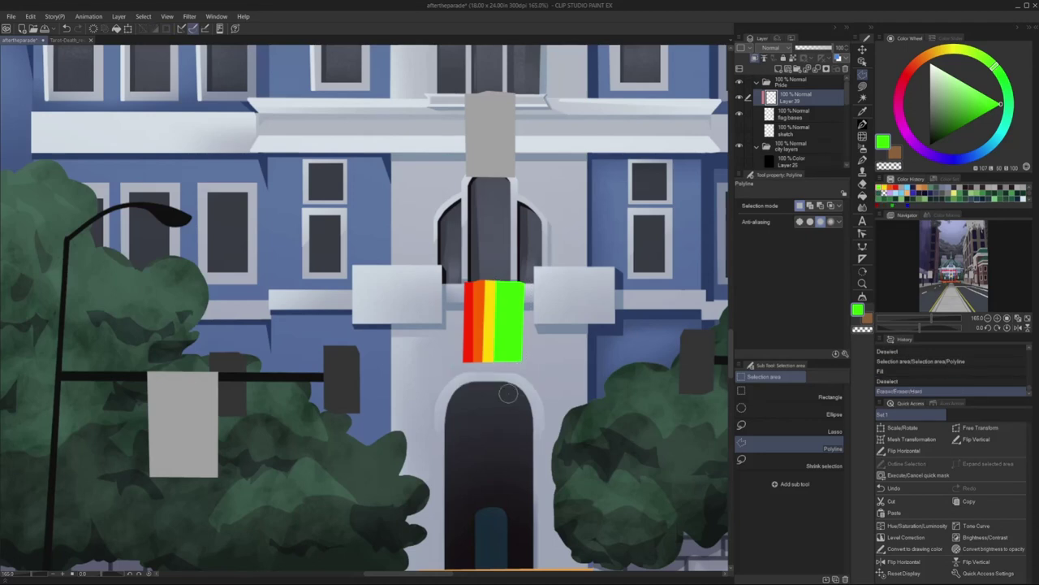
{"action": "key", "text": "g"}
{"action": "left_click", "coordinate": [516, 305]}
- Fill the blue and purple stripes of the facade flag
{"action": "left_click", "coordinate": [984, 153]}
{"action": "key", "text": "m"}
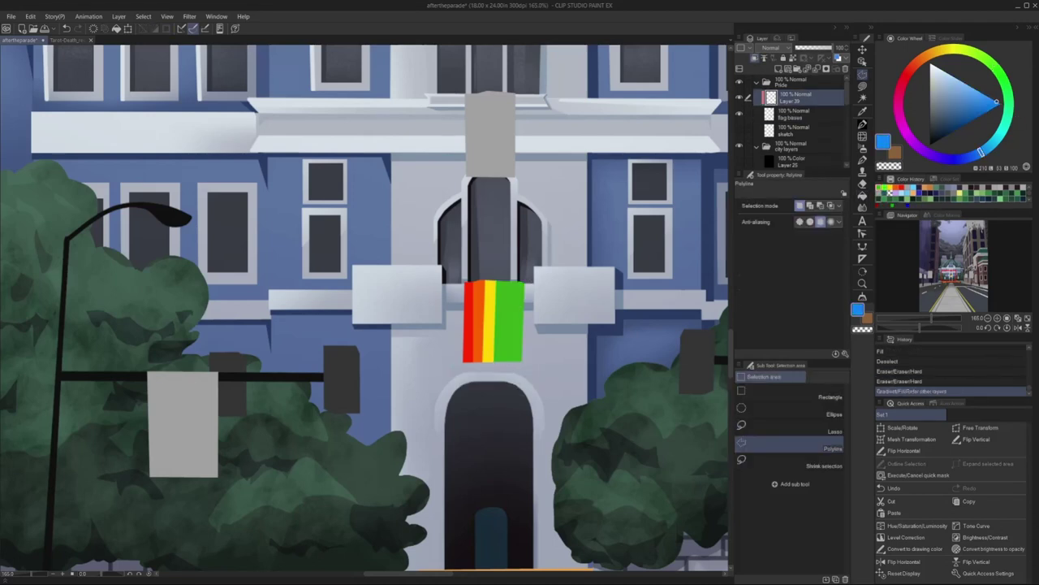
{"action": "left_click", "coordinate": [505, 281]}
{"action": "key", "text": "alt+BackSpace"}
{"action": "key", "text": "ctrl+d"}
{"action": "left_click", "coordinate": [924, 150]}
{"action": "key", "text": "alt+BackSpace"}
{"action": "key", "text": "ctrl+d"}
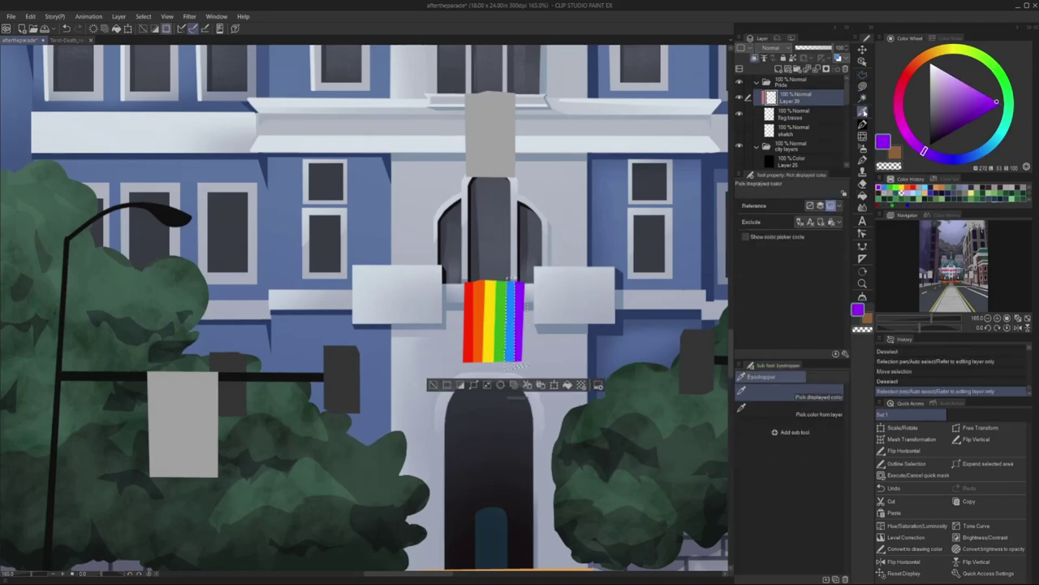
{"action": "left_click", "coordinate": [907, 192]}
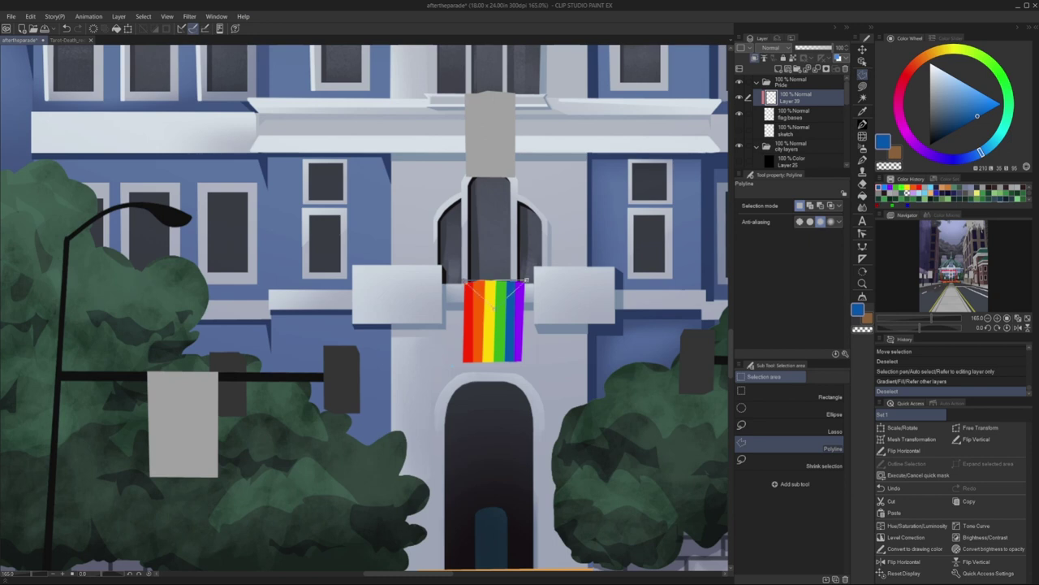
- Add a yellow triangle with a small purple ellipse ring and merge it into the flag layer
{"action": "left_click", "coordinate": [494, 302]}
{"action": "key", "text": "alt+BackSpace"}
{"action": "key", "text": "ctrl+d"}
{"action": "left_click", "coordinate": [997, 102]}
{"action": "key", "text": "u"}
{"action": "left_click", "coordinate": [765, 505]}
{"action": "mouse_move", "coordinate": [487, 286]}
{"action": "left_mouse_down"}
{"action": "mouse_move", "coordinate": [501, 298]}
{"action": "mouse_move", "coordinate": [460, 279]}
{"action": "mouse_move", "coordinate": [498, 313]}
{"action": "left_mouse_up"}
{"action": "key", "text": "ctrl+e"}
- Draw the white, pink and light-blue chevron lines on the flag
{"action": "left_click", "coordinate": [765, 402]}
{"action": "left_click", "coordinate": [918, 191]}
{"action": "left_click", "coordinate": [982, 152]}
{"action": "left_click", "coordinate": [963, 81]}
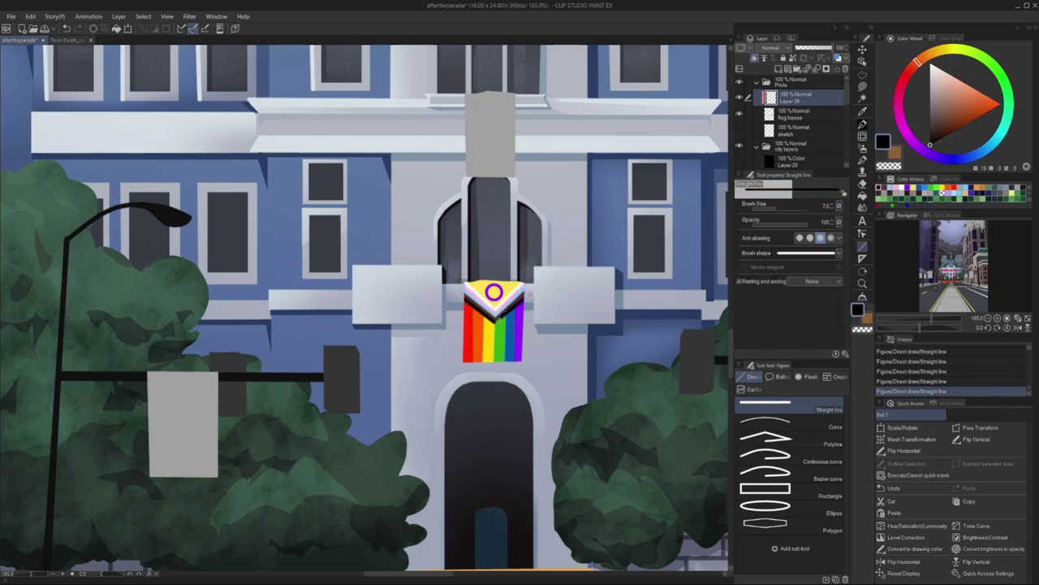
- Move the finished flag onto the right lamp post
{"action": "key", "text": "ctrl+0"}
{"action": "key", "text": "k"}
{"action": "left_click", "coordinate": [903, 427]}
{"action": "left_click_drag", "start_coordinate": [459, 264], "coordinate": [622, 281]}
{"action": "key", "text": "Return"}
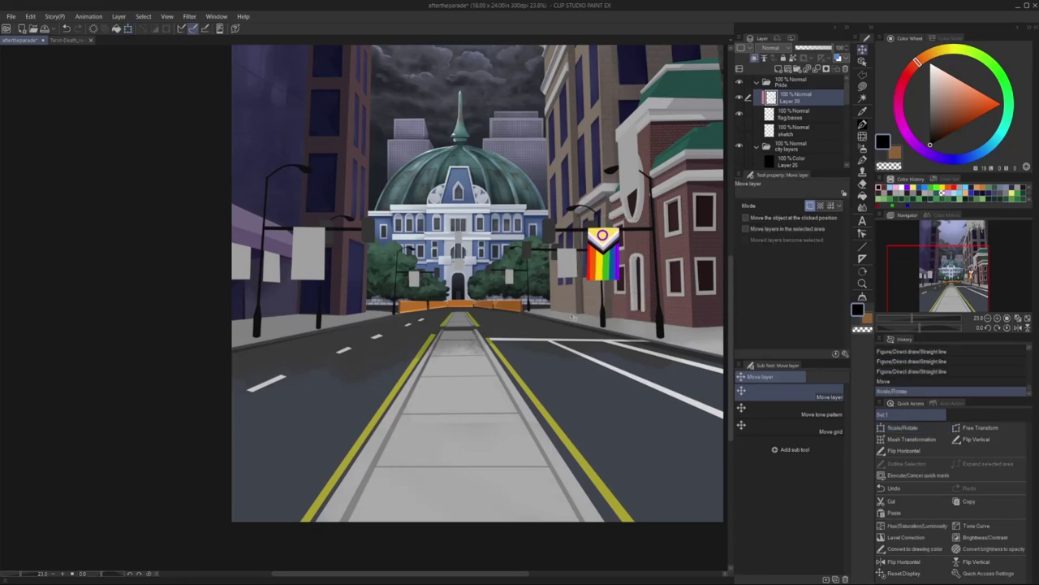
- Draw pink and white stripes, then restore the purple line and black V via undo/redo
{"action": "key", "text": "u"}
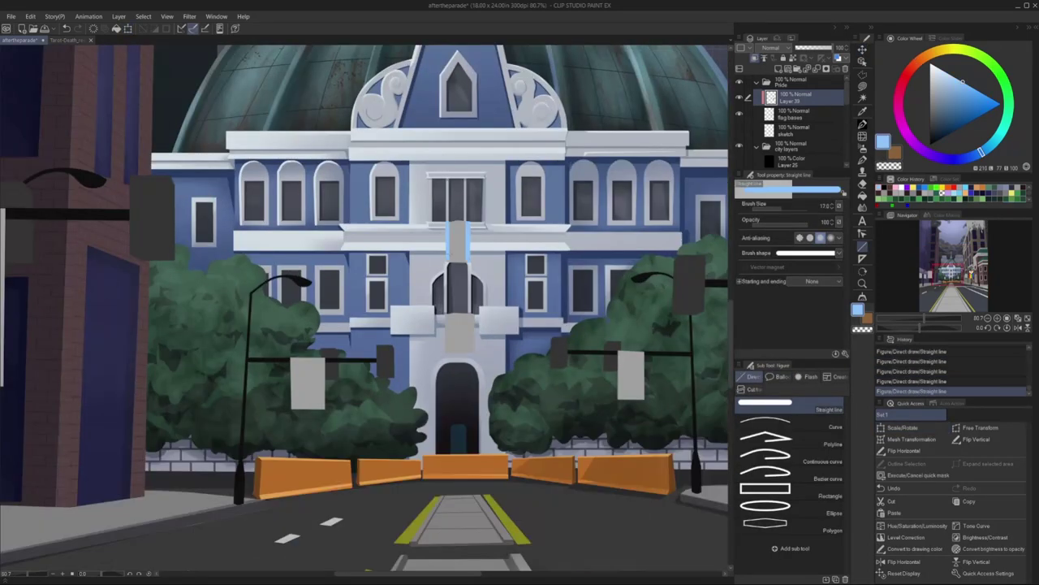
{"action": "left_click", "coordinate": [898, 103]}
{"action": "left_click_drag", "start_coordinate": [464, 222], "coordinate": [464, 262]}
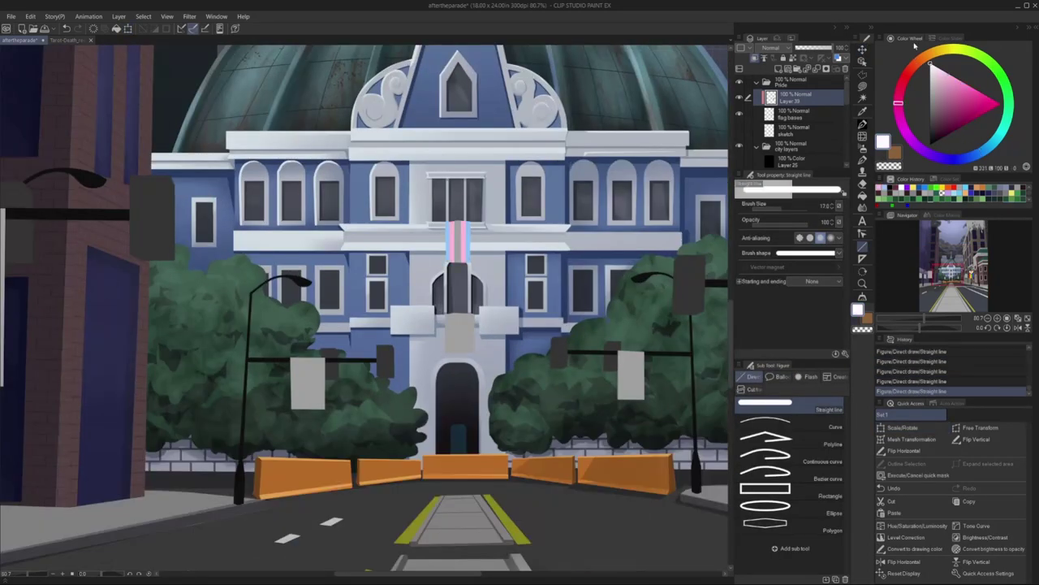
{"action": "key", "text": "ctrl+0"}
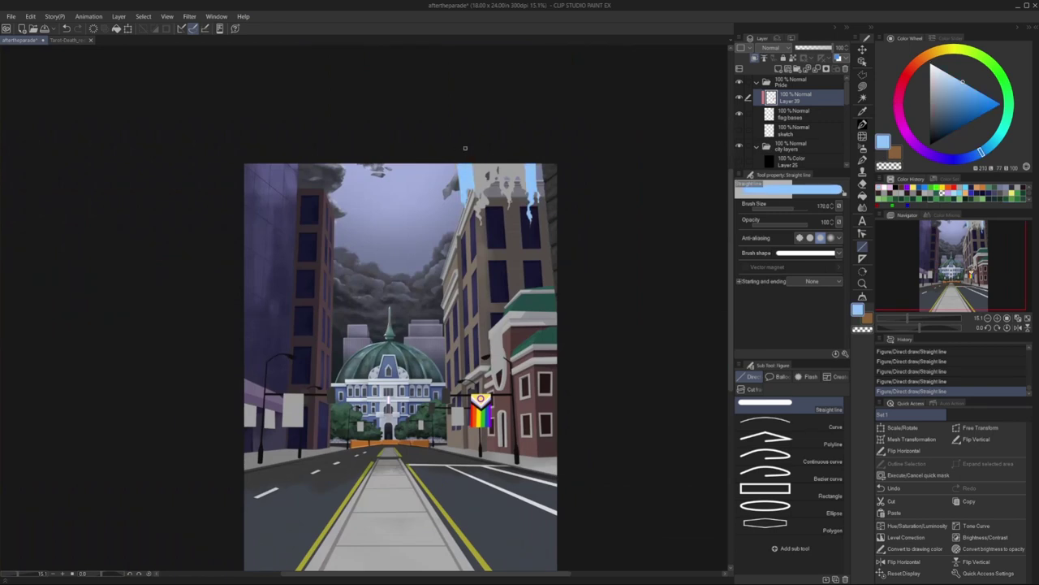
{"action": "left_click", "coordinate": [520, 169], "text": "alt"}
{"action": "left_click", "coordinate": [490, 173], "text": "alt"}
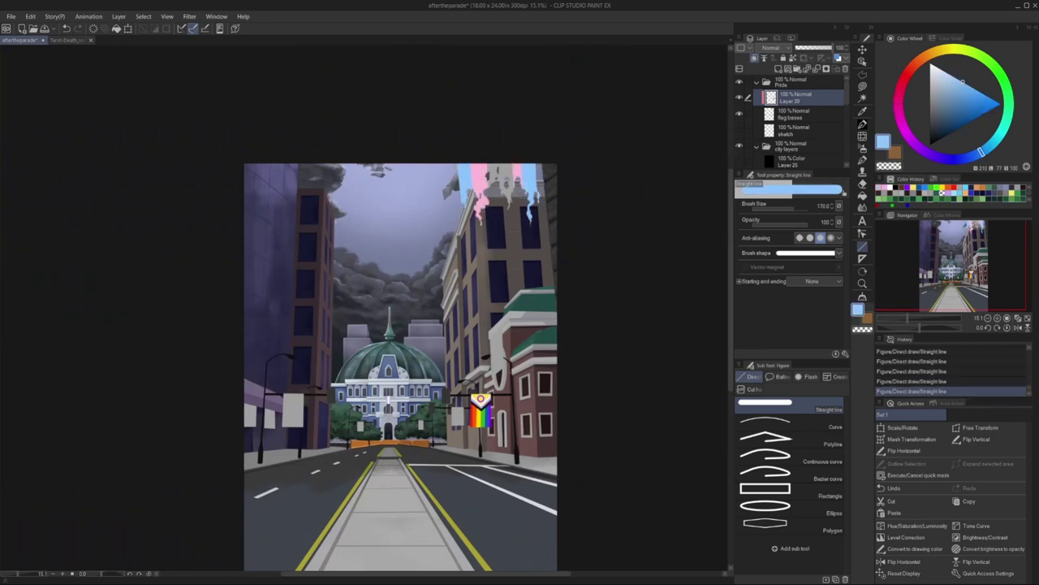
{"action": "left_click_drag", "start_coordinate": [490, 188], "coordinate": [490, 148]}
{"action": "scroll", "coordinate": [293, 406], "scroll_direction": "up", "scroll_amount": 5}
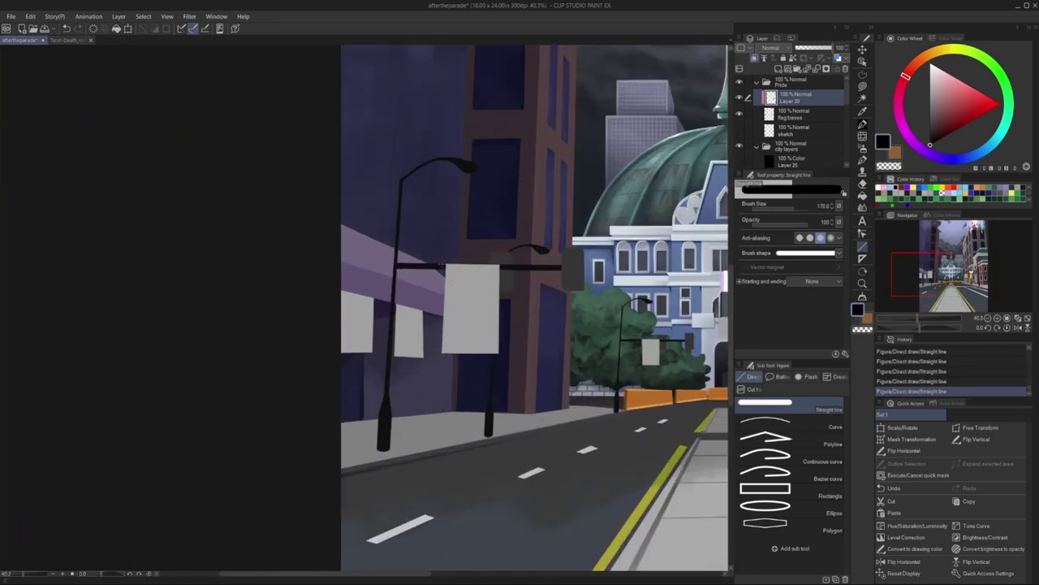
{"action": "key", "text": "ctrl+z"}
{"action": "key", "text": "ctrl+z"}
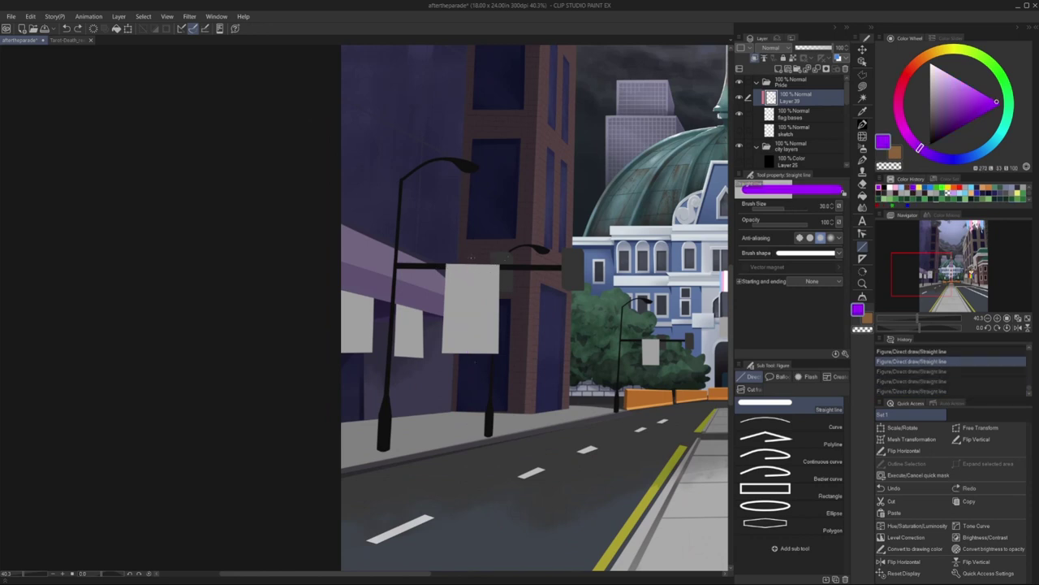
{"action": "key", "text": "ctrl+y"}
{"action": "key", "text": "ctrl+y"}
{"action": "key", "text": "ctrl+y"}
{"action": "left_click", "coordinate": [446, 265], "text": "alt"}
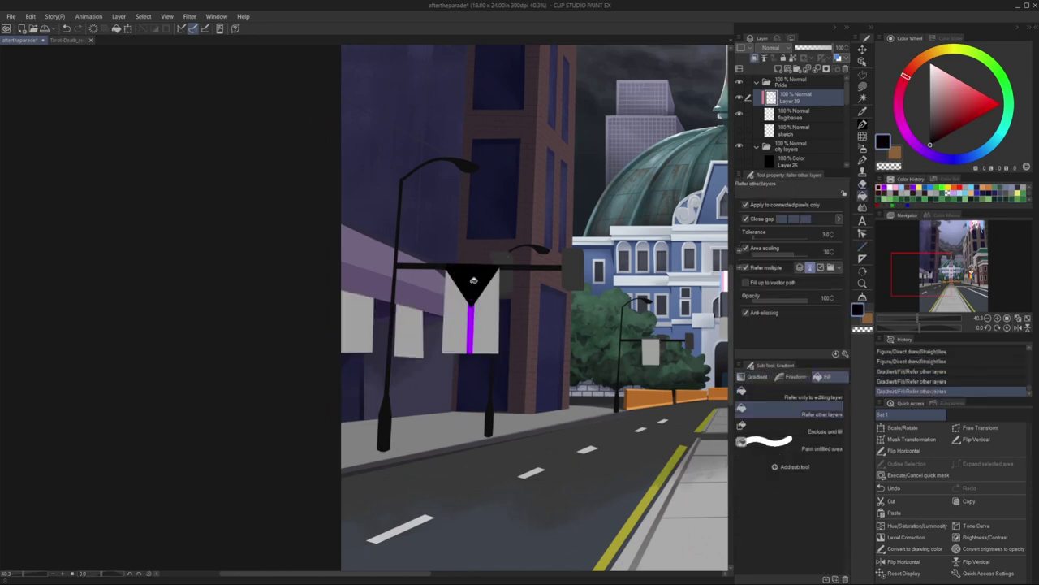
- Fill an outlined area of the left flag with white and outline the trans flag on the building
{"action": "key", "text": "m"}
{"action": "left_click", "coordinate": [473, 281]}
{"action": "key", "text": "alt+BackSpace"}
{"action": "key", "text": "ctrl+d"}
{"action": "scroll", "coordinate": [432, 385], "scroll_direction": "down", "scroll_amount": 4}
{"action": "scroll", "coordinate": [446, 361], "scroll_direction": "up", "scroll_amount": 4}
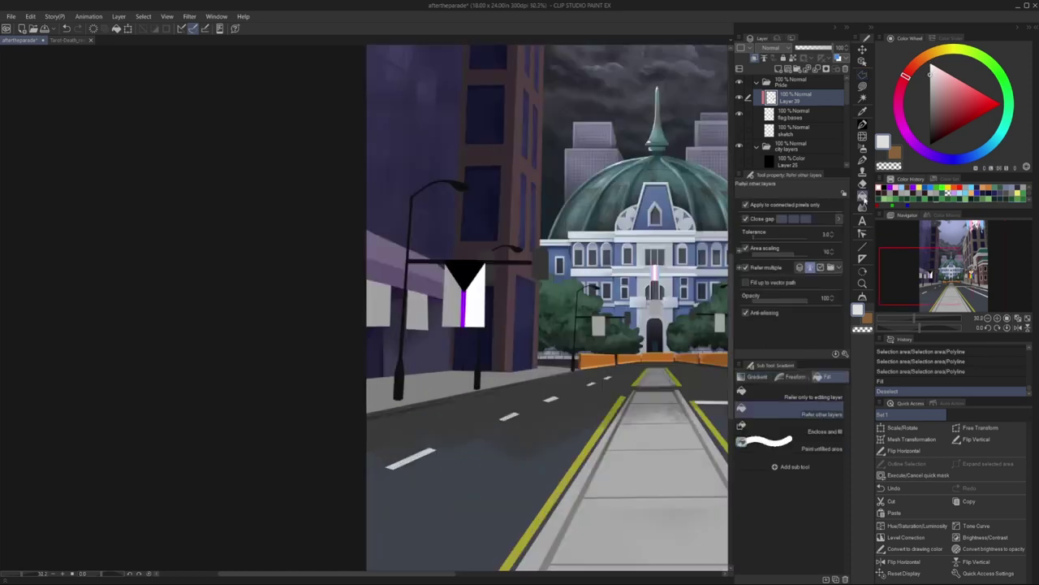
{"action": "scroll", "coordinate": [445, 361], "scroll_direction": "down", "scroll_amount": 3}
{"action": "scroll", "coordinate": [500, 357], "scroll_direction": "up", "scroll_amount": 8}
{"action": "left_click", "coordinate": [491, 342]}
{"action": "key", "text": "ctrl+d"}
{"action": "scroll", "coordinate": [491, 342], "scroll_direction": "down", "scroll_amount": 8}
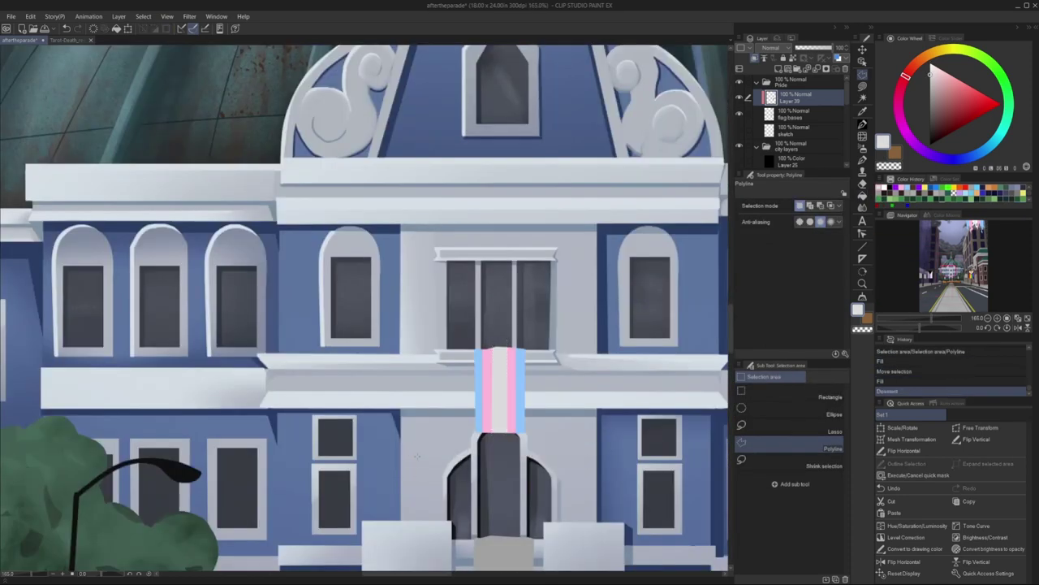
{"action": "scroll", "coordinate": [479, 341], "scroll_direction": "up", "scroll_amount": 2}
- Draw pink, magenta and blue vertical stripes on the small right flag
{"action": "key", "text": "u"}
{"action": "scroll", "coordinate": [523, 447], "scroll_direction": "up", "scroll_amount": 4}
{"action": "left_click_drag", "start_coordinate": [624, 357], "coordinate": [624, 415]}
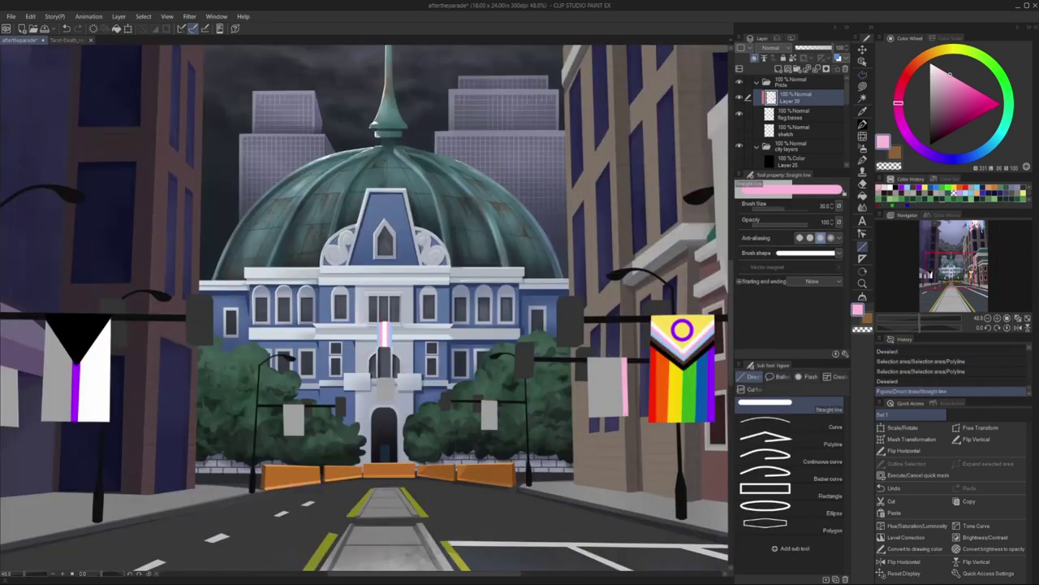
{"action": "left_click_drag", "start_coordinate": [619, 355], "coordinate": [619, 417]}
{"action": "left_click", "coordinate": [1001, 104]}
{"action": "left_click_drag", "start_coordinate": [614, 356], "coordinate": [614, 418]}
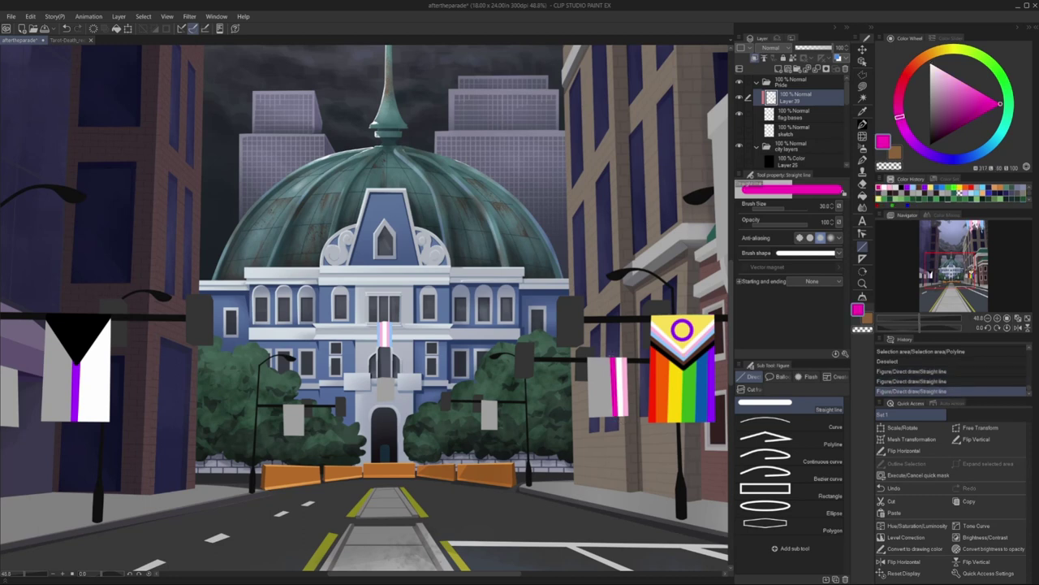
{"action": "left_click", "coordinate": [981, 152]}
{"action": "left_click", "coordinate": [977, 116]}
{"action": "left_click_drag", "start_coordinate": [609, 355], "coordinate": [609, 418]}
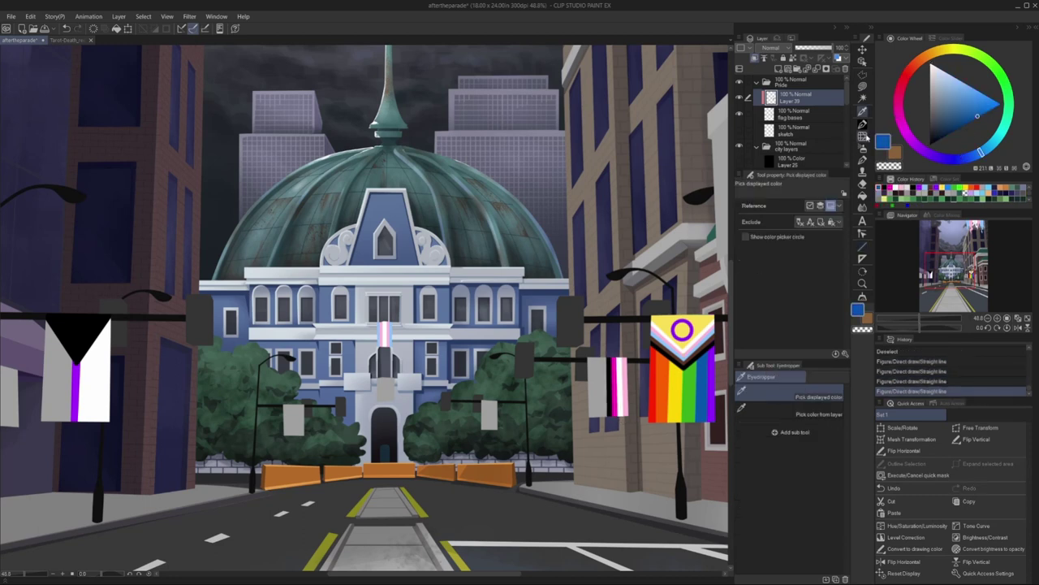
- Move the striped flag to the lamp post by the trees, making it narrower and slightly tilted
{"action": "key", "text": "m"}
{"action": "left_click_drag", "start_coordinate": [605, 337], "coordinate": [601, 341]}
{"action": "key", "text": "k"}
{"action": "mouse_move", "coordinate": [619, 386]}
{"action": "left_mouse_down"}
{"action": "mouse_move", "coordinate": [491, 412]}
{"action": "mouse_move", "coordinate": [504, 407]}
{"action": "left_mouse_up"}
{"action": "key", "text": "ctrl+shift+t"}
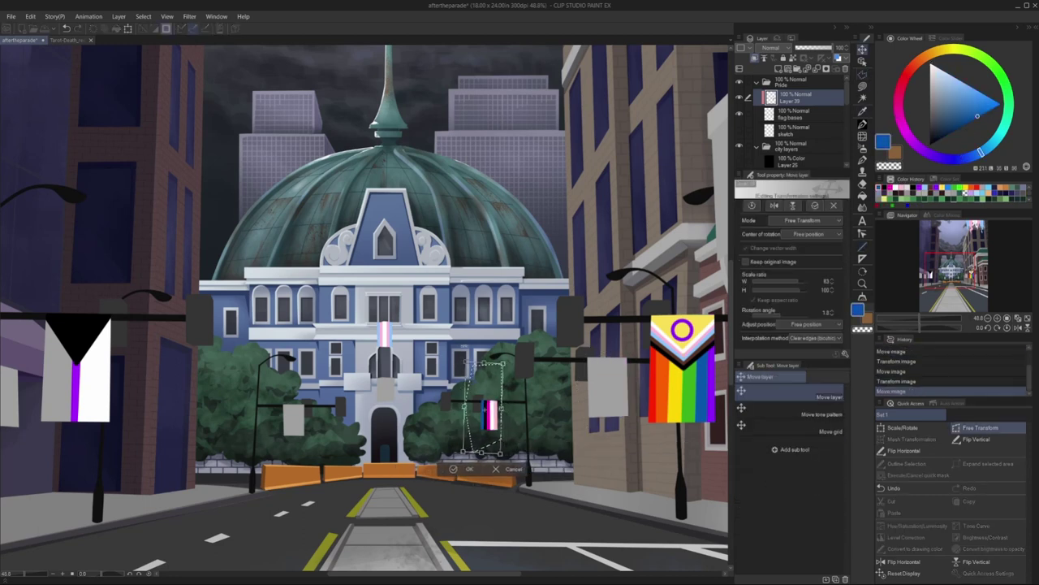
{"action": "key", "text": "Return"}
{"action": "key", "text": "ctrl+d"}
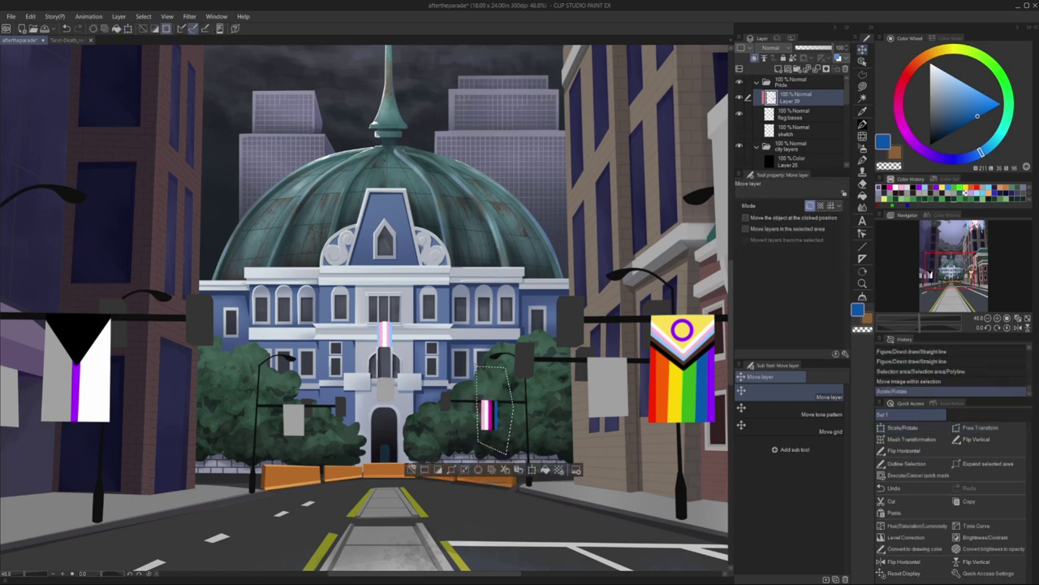
{"action": "key", "text": "ctrl+0"}
{"action": "key", "text": "u"}
{"action": "scroll", "coordinate": [183, 398], "scroll_direction": "up", "scroll_amount": 3}
- Paint three dark edge lines along the left flag and sample its purple
{"action": "left_click_drag", "start_coordinate": [182, 313], "coordinate": [182, 408]}
{"action": "left_click_drag", "start_coordinate": [185, 314], "coordinate": [185, 408]}
{"action": "left_click_drag", "start_coordinate": [187, 313], "coordinate": [186, 408]}
{"action": "key", "text": "x"}
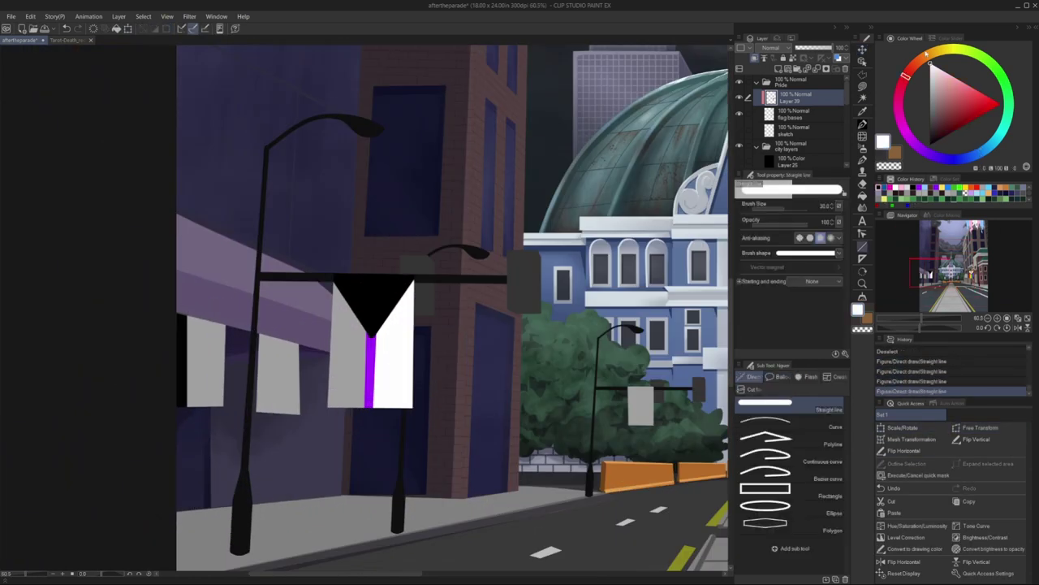
{"action": "left_click", "coordinate": [371, 365], "text": "alt"}
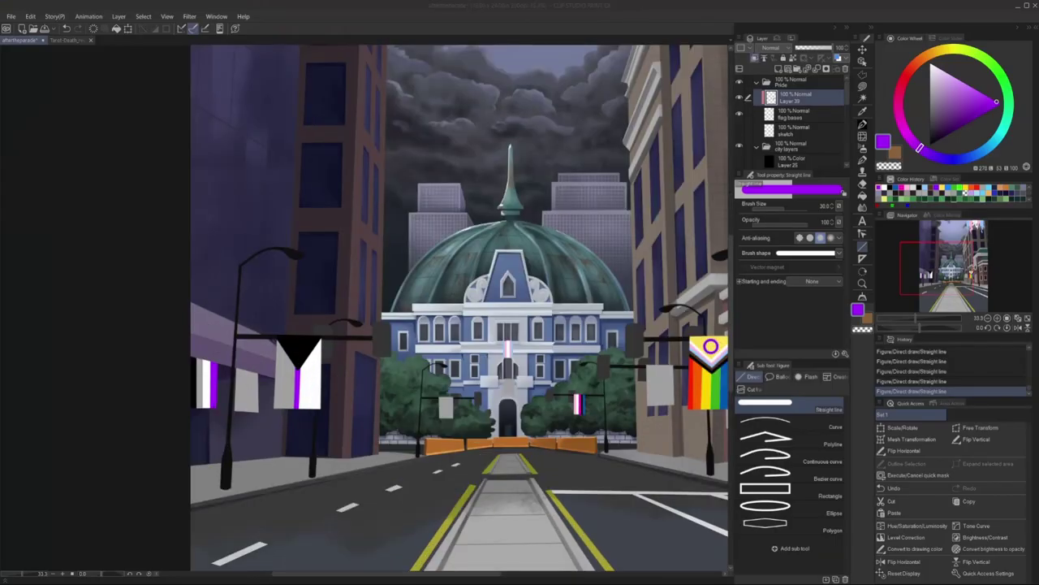
- Paint black edge stripes and a mint green stripe on the middle flag
{"action": "left_click", "coordinate": [862, 123]}
{"action": "scroll", "coordinate": [213, 350], "scroll_direction": "up", "scroll_amount": 3}
{"action": "left_click", "coordinate": [343, 303], "text": "alt"}
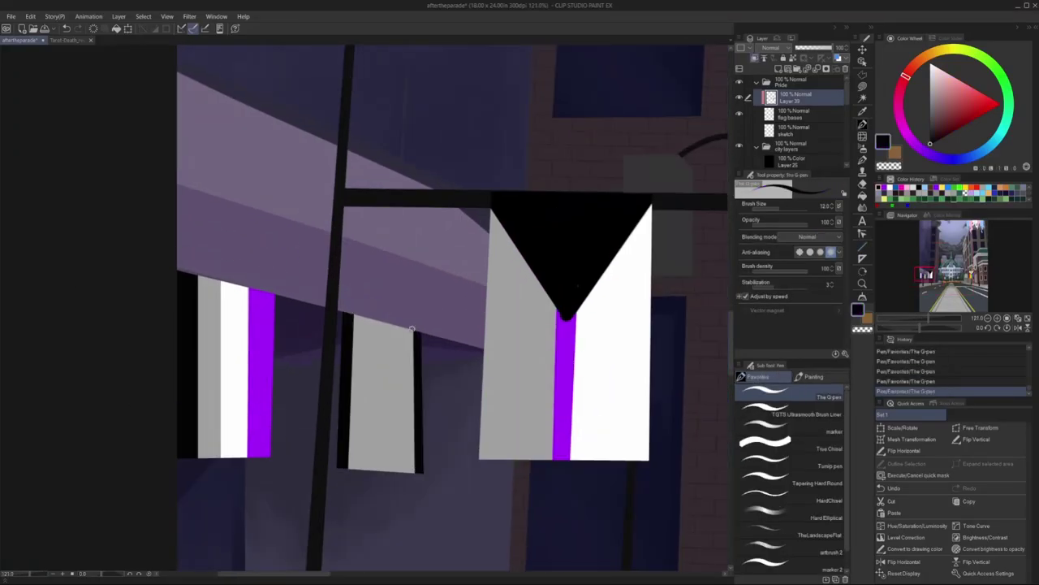
{"action": "left_click", "coordinate": [355, 316], "text": "alt"}
{"action": "left_click", "coordinate": [346, 467], "text": "alt"}
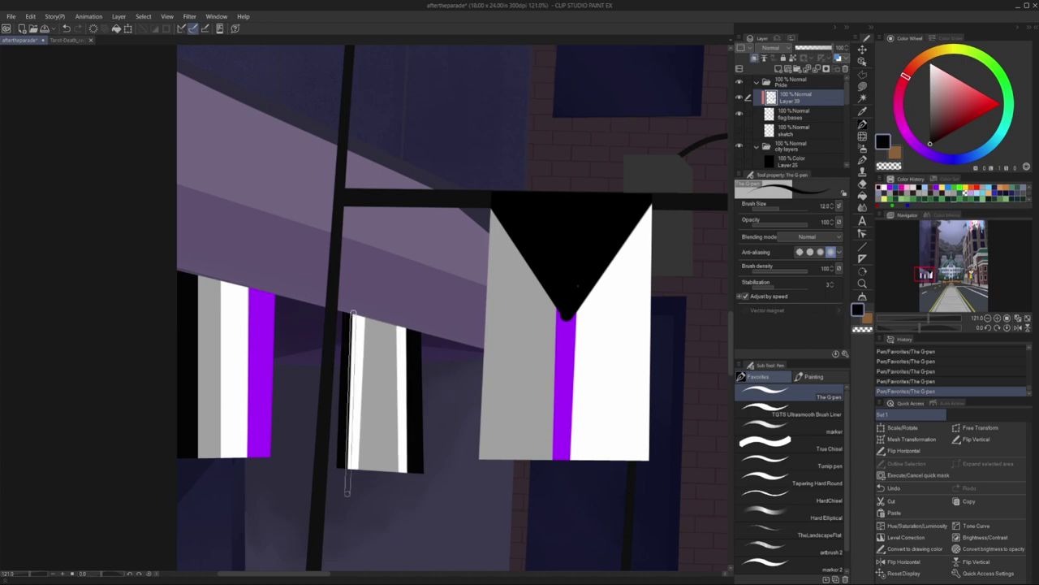
{"action": "left_click", "coordinate": [1008, 95]}
{"action": "left_click", "coordinate": [960, 80]}
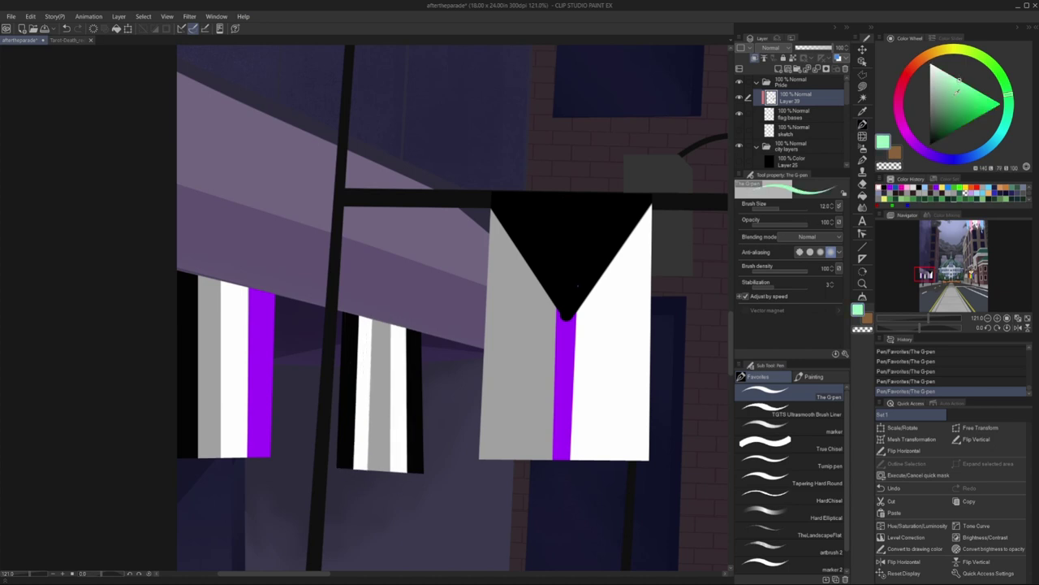
{"action": "left_click_drag", "start_coordinate": [372, 321], "coordinate": [372, 469]}
- Paint a purple middle stripe, then orange and dark pink stripes on the right flag
{"action": "scroll", "coordinate": [363, 494], "scroll_direction": "down", "scroll_amount": 5}
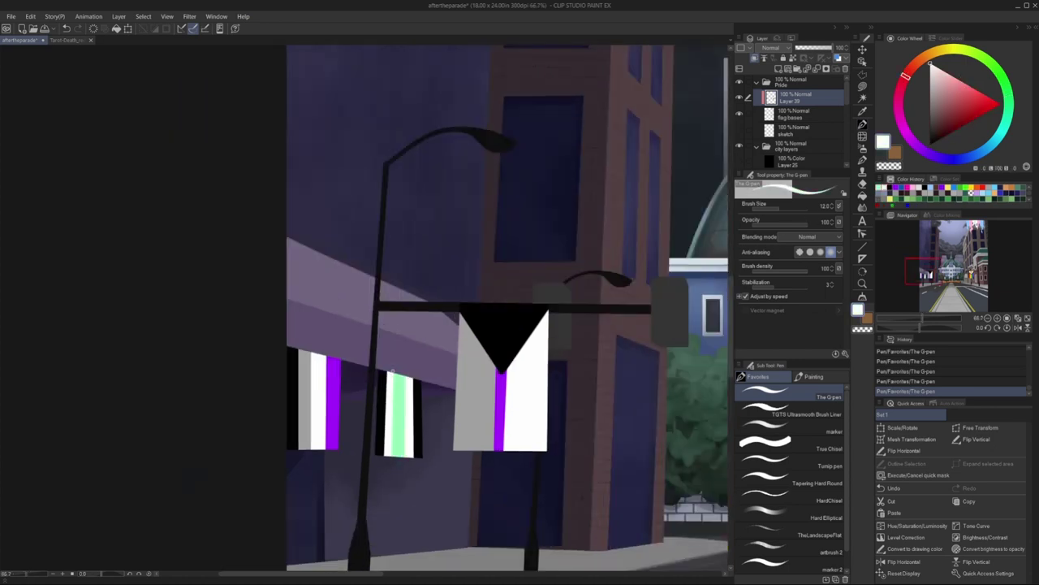
{"action": "scroll", "coordinate": [384, 415], "scroll_direction": "up", "scroll_amount": 4}
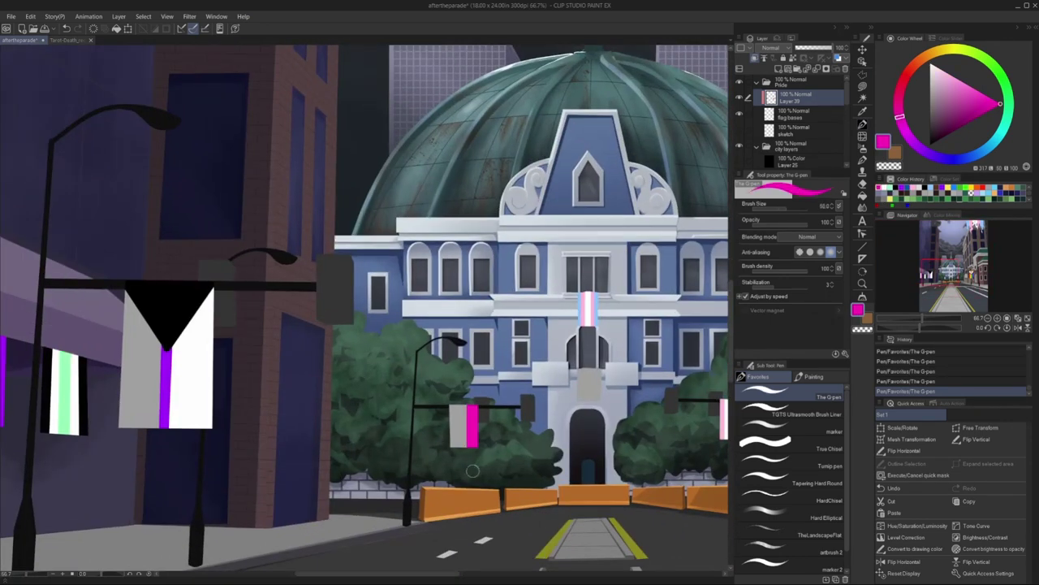
{"action": "left_click", "coordinate": [452, 398], "text": "alt"}
{"action": "left_click", "coordinate": [465, 406], "text": "alt"}
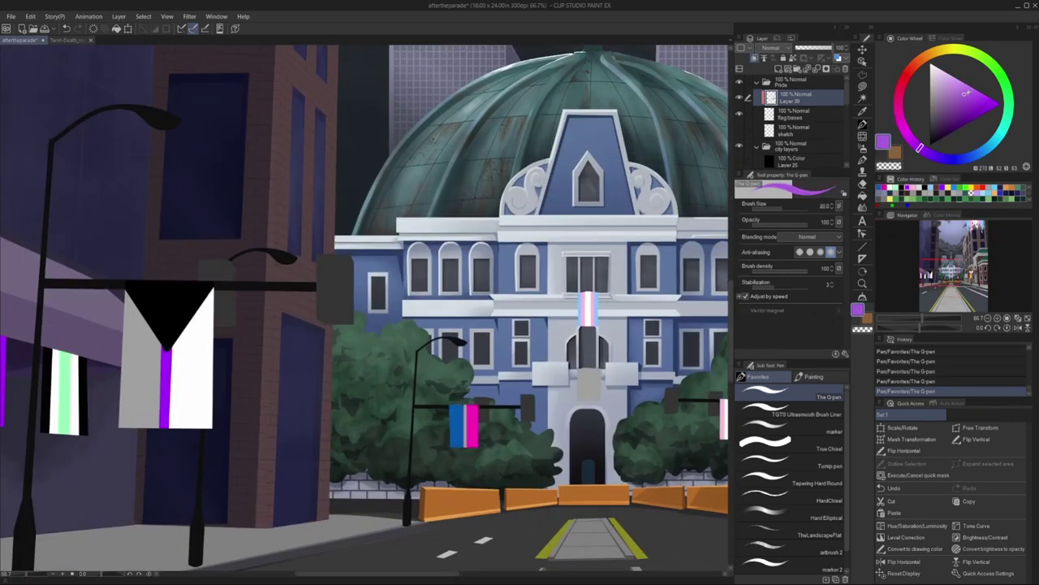
{"action": "left_click_drag", "start_coordinate": [466, 398], "coordinate": [466, 476]}
{"action": "scroll", "coordinate": [466, 476], "scroll_direction": "down", "scroll_amount": 4}
{"action": "left_click", "coordinate": [455, 491], "text": "alt"}
{"action": "scroll", "coordinate": [455, 492], "scroll_direction": "up", "scroll_amount": 2}
{"action": "scroll", "coordinate": [605, 438], "scroll_direction": "up", "scroll_amount": 1}
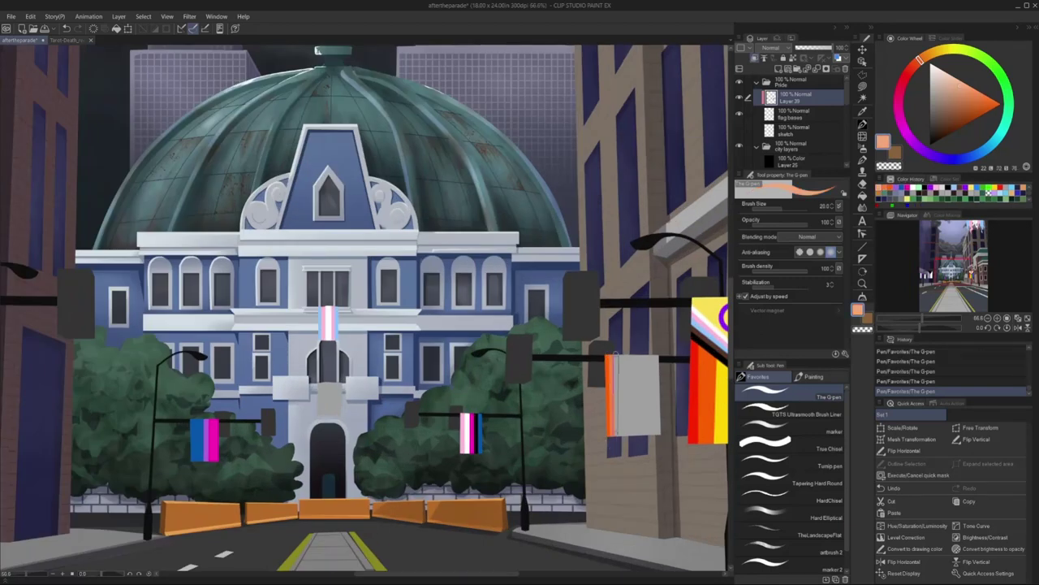
{"action": "left_click_drag", "start_coordinate": [613, 354], "coordinate": [614, 439]}
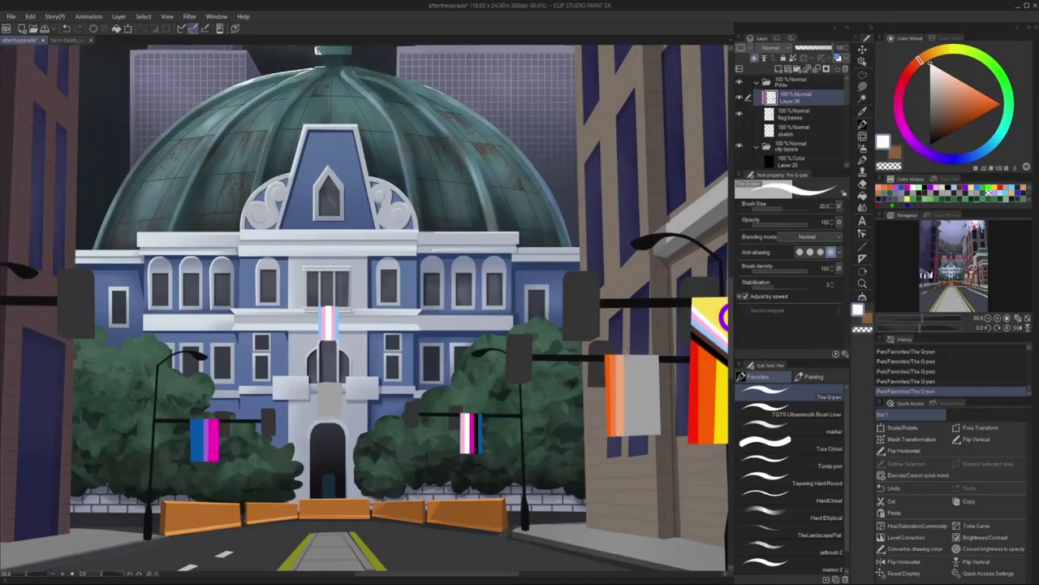
{"action": "left_click_drag", "start_coordinate": [634, 354], "coordinate": [634, 436]}
{"action": "left_click_drag", "start_coordinate": [643, 349], "coordinate": [642, 435]}
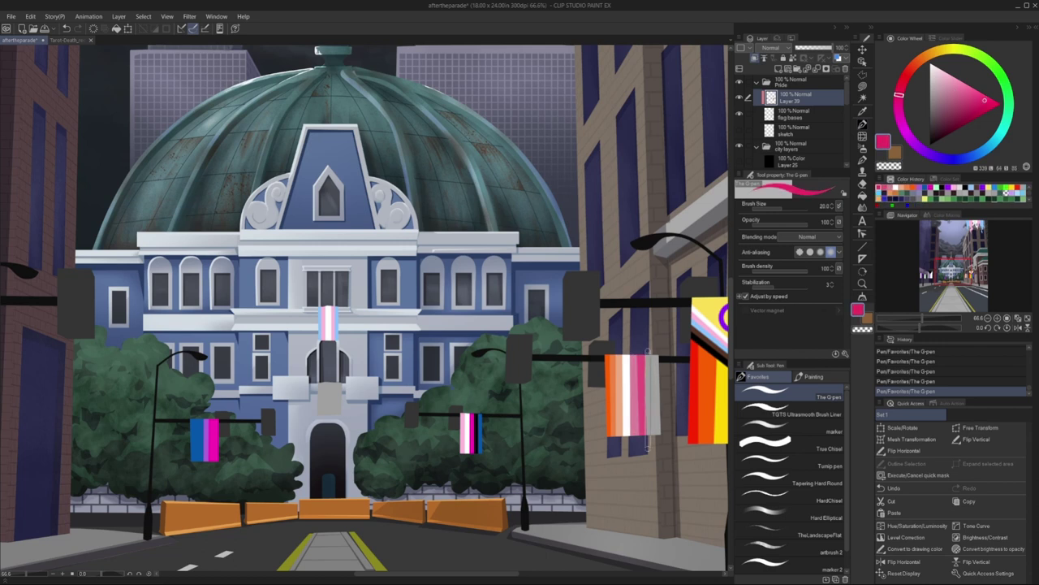
- Polyline-select the striped right flag and Free Transform it onto the right lamp post
{"action": "key", "text": "m"}
{"action": "left_click", "coordinate": [596, 349]}
{"action": "left_click", "coordinate": [660, 351]}
{"action": "left_click", "coordinate": [664, 445]}
{"action": "double_click", "coordinate": [602, 444]}
{"action": "key", "text": "ctrl+t"}
{"action": "scroll", "coordinate": [365, 309], "scroll_direction": "down", "scroll_amount": 3}
{"action": "scroll", "coordinate": [365, 309], "scroll_direction": "up", "scroll_amount": 3}
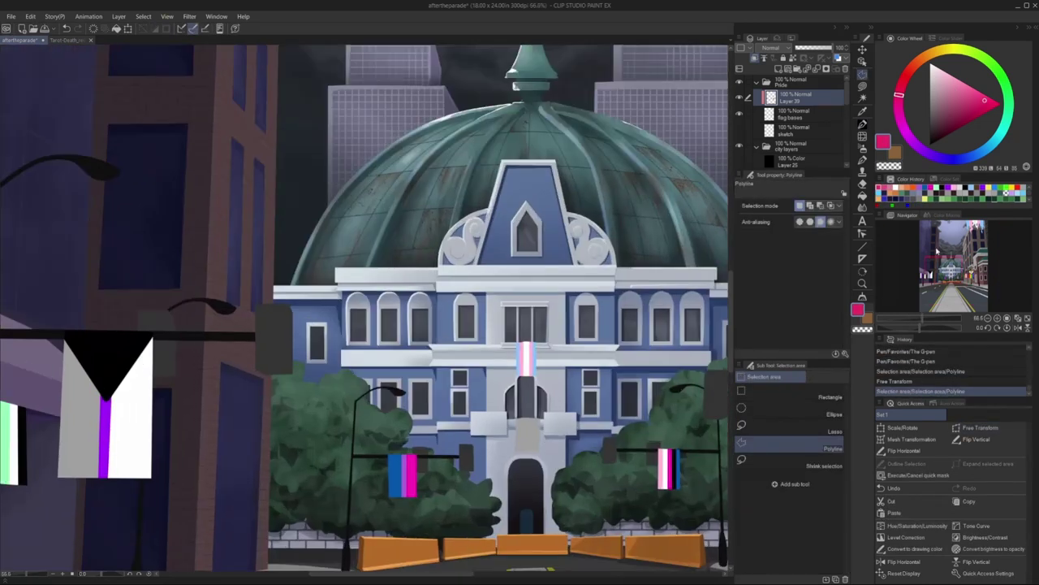
- Paint red, orange, yellow and the remaining rainbow stripes on the building
{"action": "key", "text": "p"}
{"action": "left_click_drag", "start_coordinate": [520, 415], "coordinate": [521, 455]}
{"action": "left_click_drag", "start_coordinate": [516, 418], "coordinate": [516, 455]}
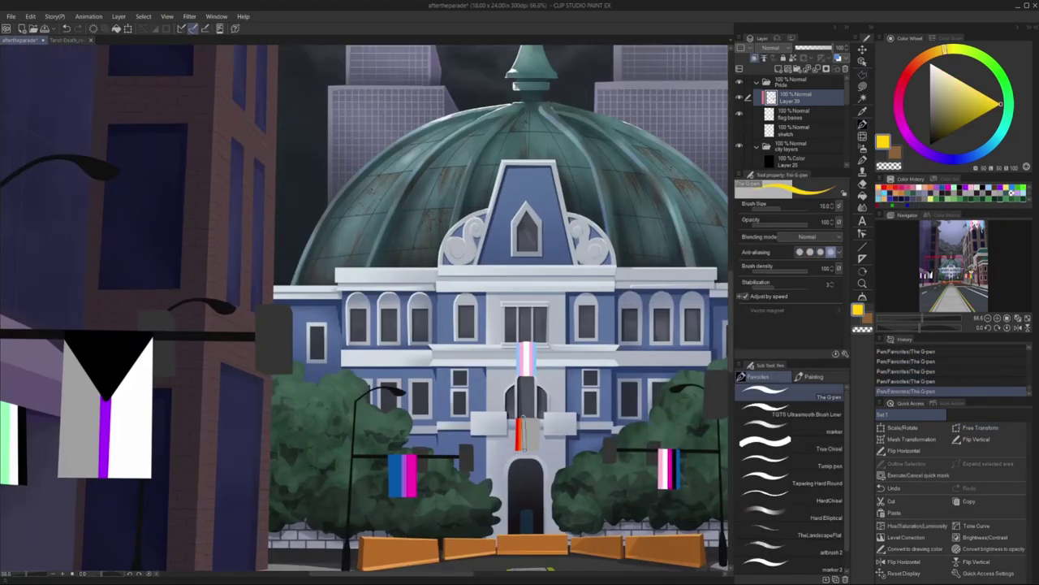
{"action": "left_click", "coordinate": [920, 147]}
{"action": "left_click_drag", "start_coordinate": [531, 416], "coordinate": [531, 452]}
- Polyline-select the rainbow stripes and Free Transform them over the doorway
{"action": "key", "text": "m"}
{"action": "left_click", "coordinate": [508, 411]}
{"action": "left_click", "coordinate": [544, 410]}
{"action": "double_click", "coordinate": [541, 465]}
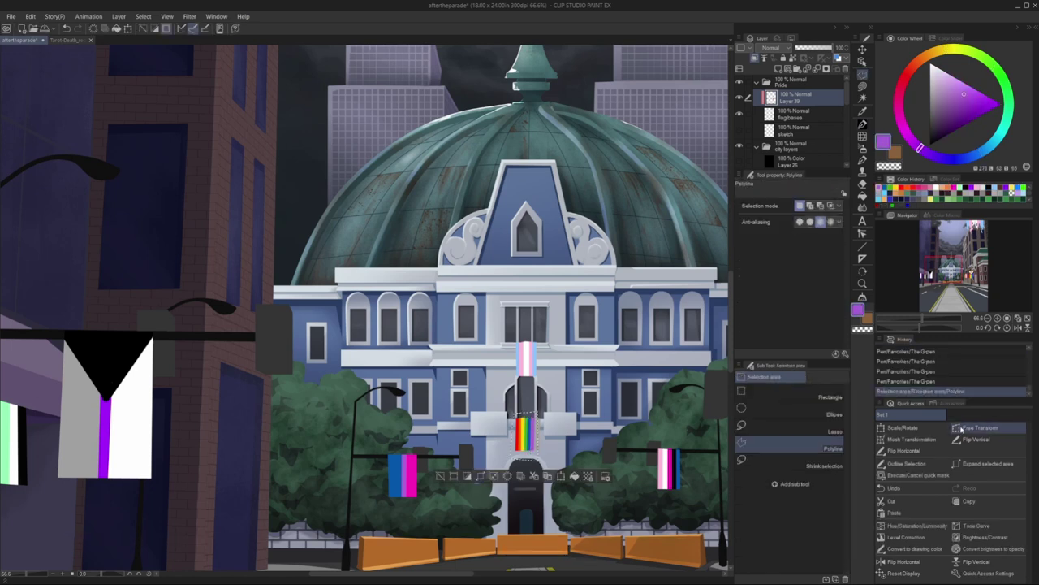
{"action": "key", "text": "ctrl+t"}
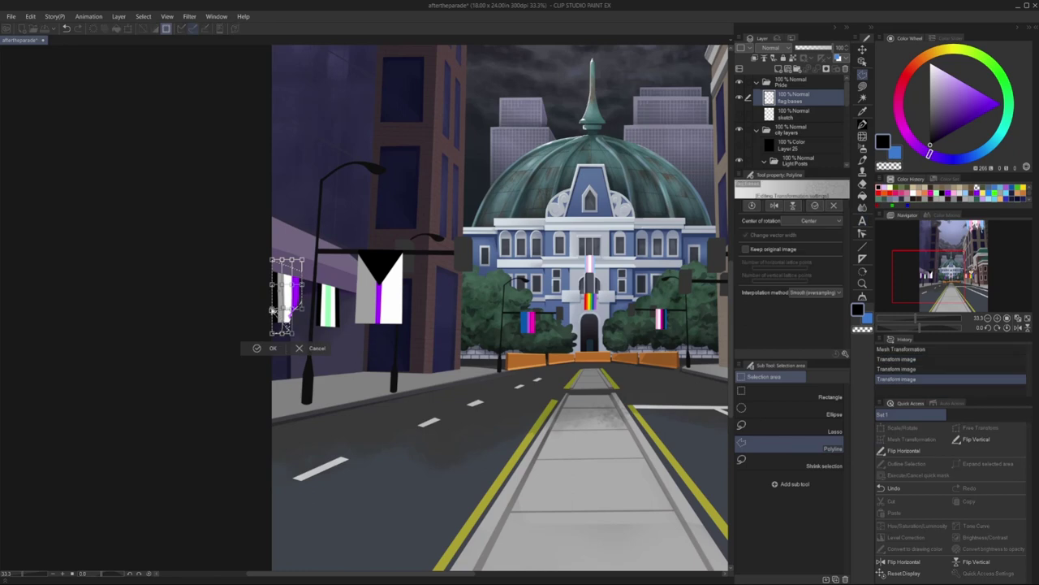
- Warp, rotate and flip a piece of the leftmost flag, then undo the edge touch-up
{"action": "left_click_drag", "start_coordinate": [271, 278], "coordinate": [224, 276]}
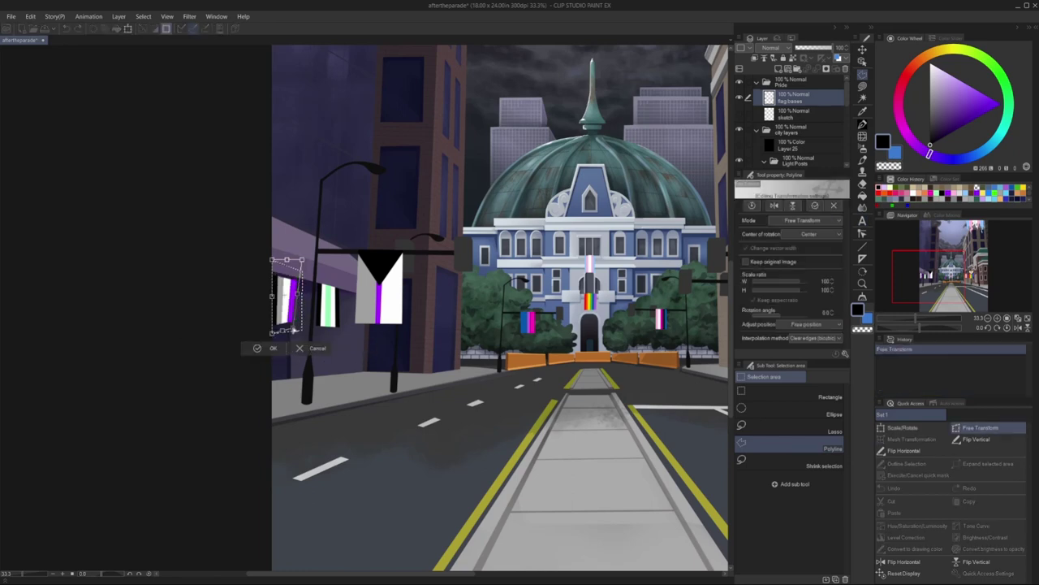
{"action": "left_click", "coordinate": [258, 347]}
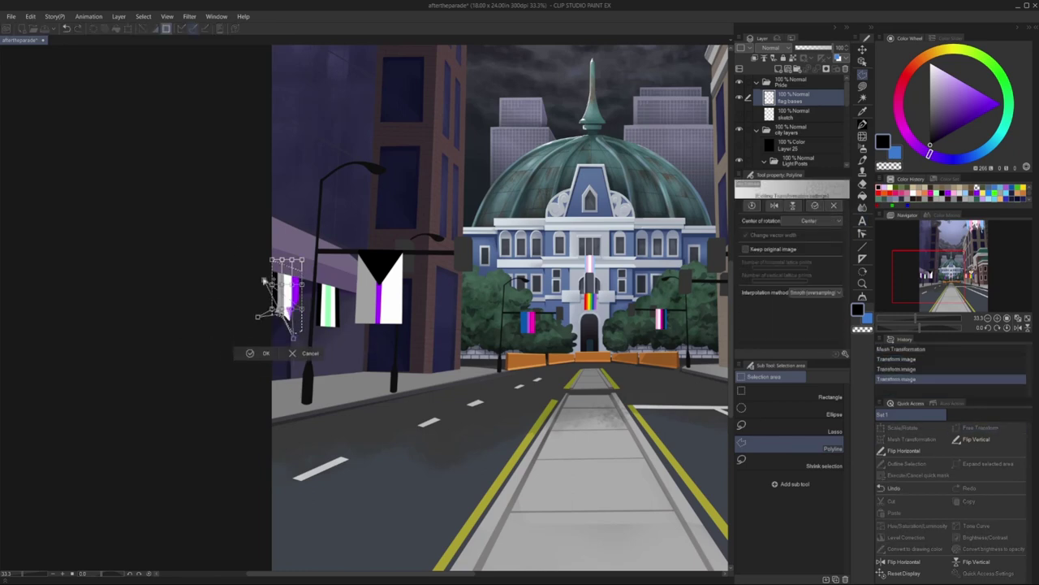
{"action": "left_click", "coordinate": [260, 349]}
{"action": "left_click", "coordinate": [258, 348]}
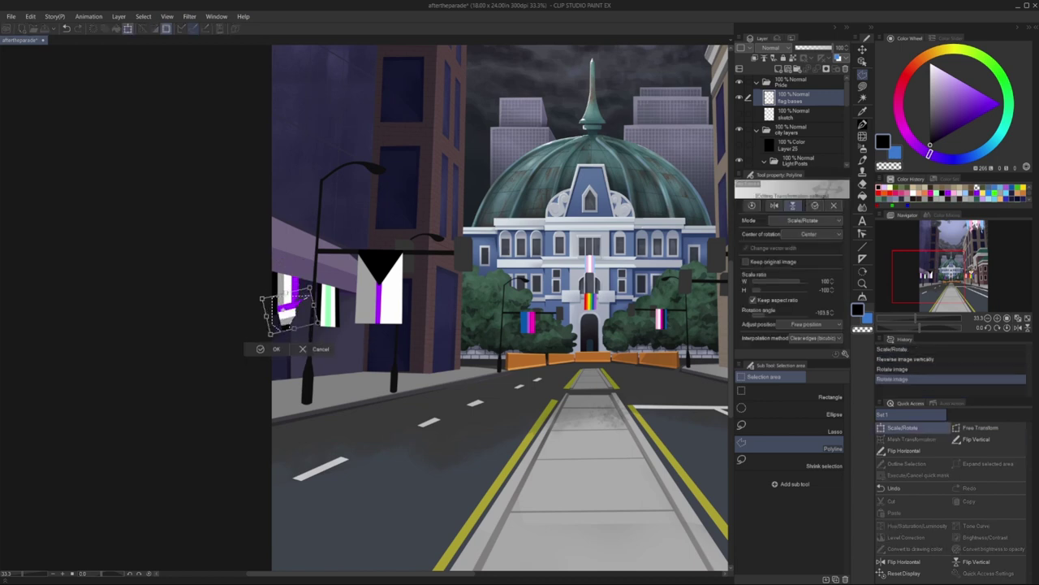
{"action": "left_click_drag", "start_coordinate": [279, 309], "coordinate": [313, 349]}
{"action": "left_click", "coordinate": [30, 16]}
{"action": "key", "text": "Escape"}
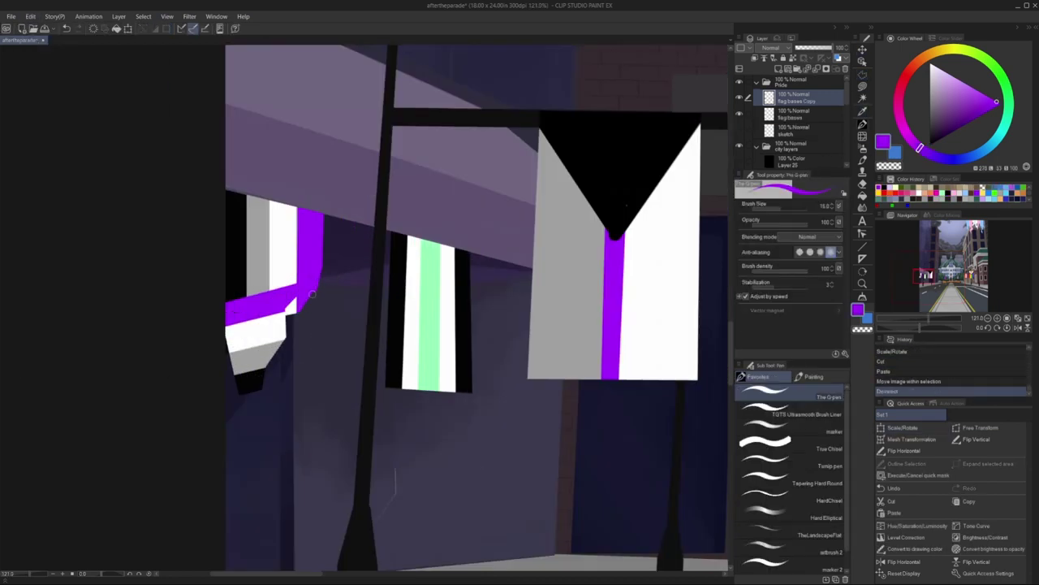
{"action": "mouse_move", "coordinate": [289, 315]}
{"action": "left_mouse_down"}
{"action": "mouse_move", "coordinate": [260, 328]}
{"action": "mouse_move", "coordinate": [311, 299]}
{"action": "mouse_move", "coordinate": [288, 315]}
{"action": "mouse_move", "coordinate": [309, 310]}
{"action": "mouse_move", "coordinate": [262, 364]}
{"action": "left_mouse_up"}
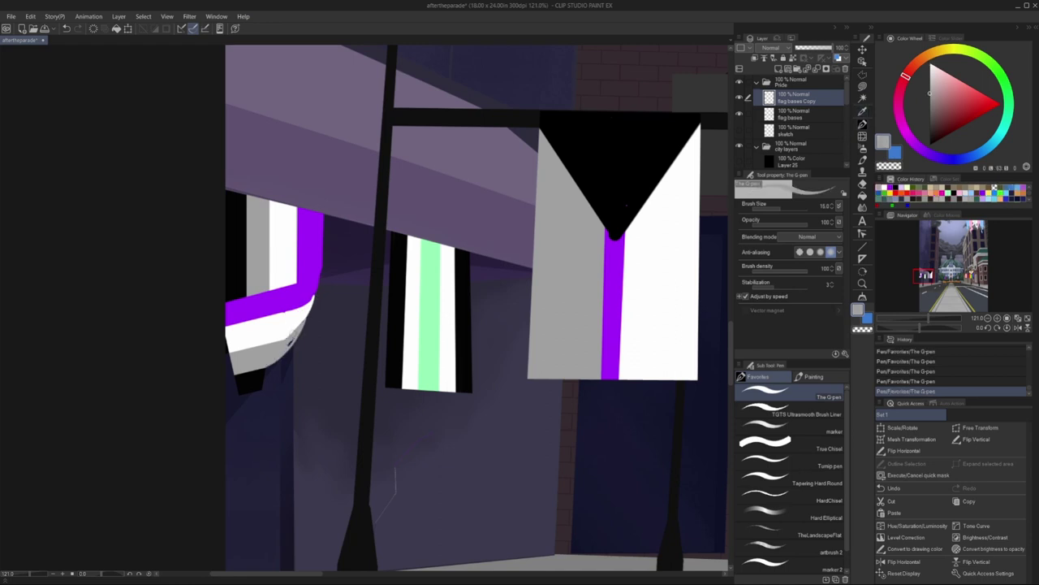
{"action": "left_click", "coordinate": [382, 244], "text": "alt"}
{"action": "left_click_drag", "start_coordinate": [365, 308], "coordinate": [321, 338]}
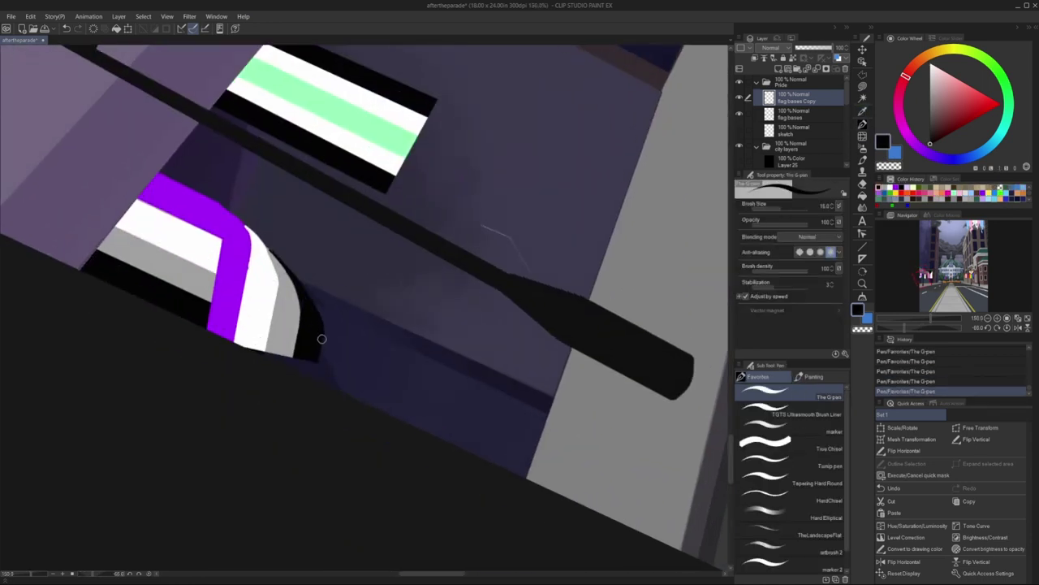
{"action": "scroll", "coordinate": [325, 341], "scroll_direction": "down", "scroll_amount": 3}
{"action": "key", "text": "ctrl+z"}
{"action": "key", "text": "ctrl+z"}
{"action": "key", "text": "ctrl+z"}
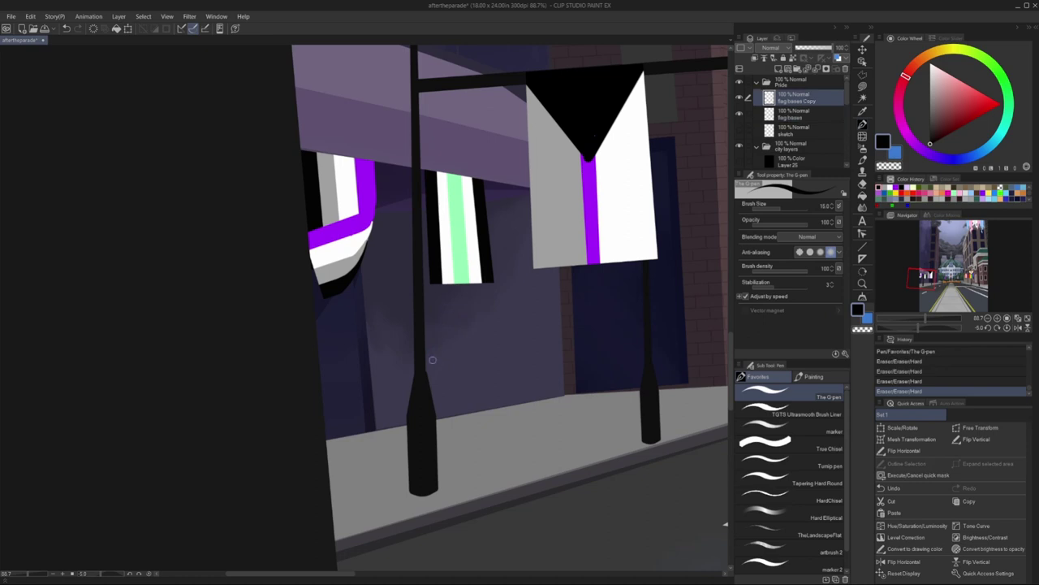
- Merge the flag copy down and polyline-select the left flag
{"action": "key", "text": "ctrl+e"}
{"action": "key", "text": "m"}
{"action": "left_click", "coordinate": [301, 139]}
{"action": "left_click", "coordinate": [400, 146]}
{"action": "left_click", "coordinate": [388, 283]}
{"action": "double_click", "coordinate": [315, 317]}
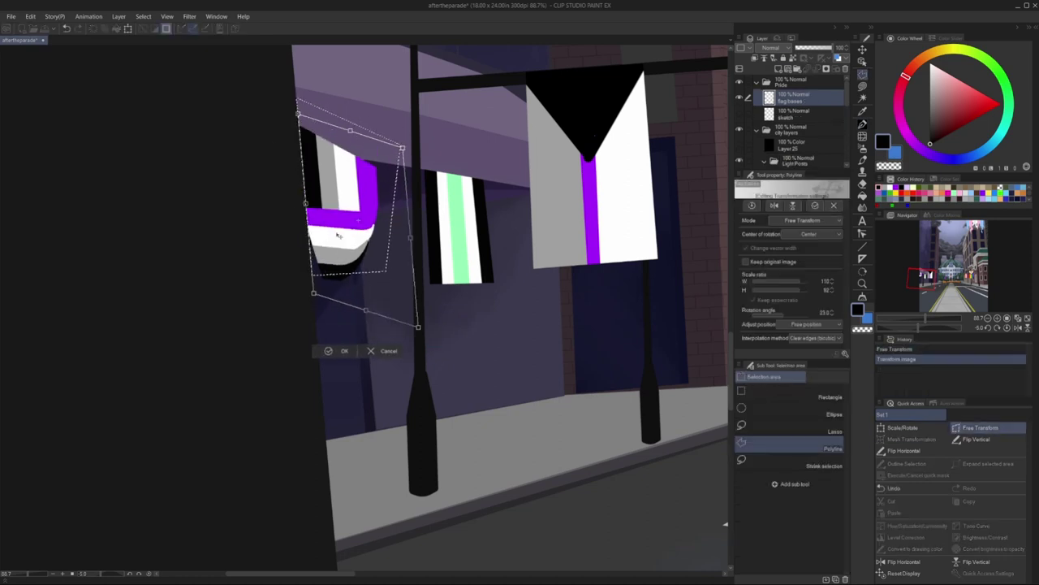
- Mesh-warp the left flag's top and lower part into waves, commit, and add a new layer
{"action": "left_click", "coordinate": [354, 333]}
{"action": "left_click_drag", "start_coordinate": [400, 146], "coordinate": [424, 152]}
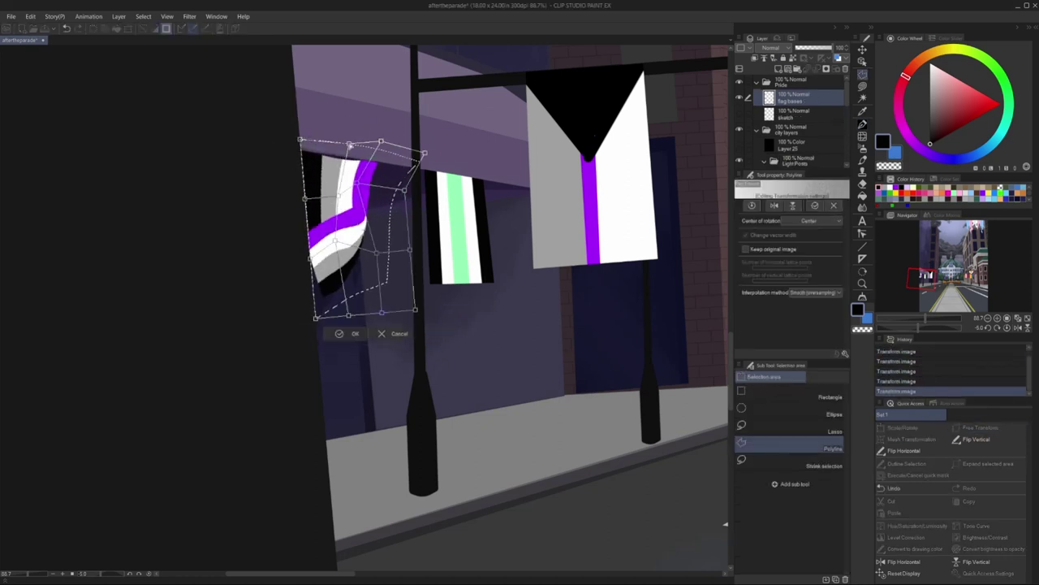
{"action": "left_click_drag", "start_coordinate": [357, 203], "coordinate": [353, 243]}
{"action": "key", "text": "Return"}
{"action": "key", "text": "ctrl+d"}
{"action": "left_click", "coordinate": [755, 58]}
- Lasso-fill shadows across the left flag's stripes and soften them with Blend
{"action": "key", "text": "g"}
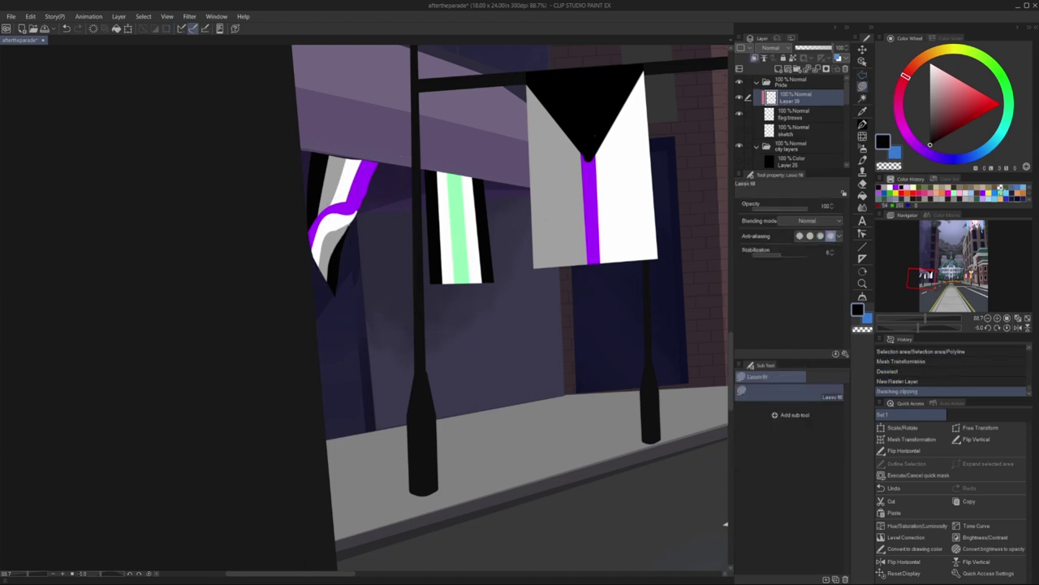
{"action": "scroll", "coordinate": [312, 162], "scroll_direction": "up", "scroll_amount": 5}
{"action": "key", "text": "minus"}
{"action": "key", "text": "minus"}
{"action": "key", "text": "minus"}
{"action": "key", "text": "minus"}
{"action": "left_click_drag", "start_coordinate": [302, 184], "coordinate": [302, 181]}
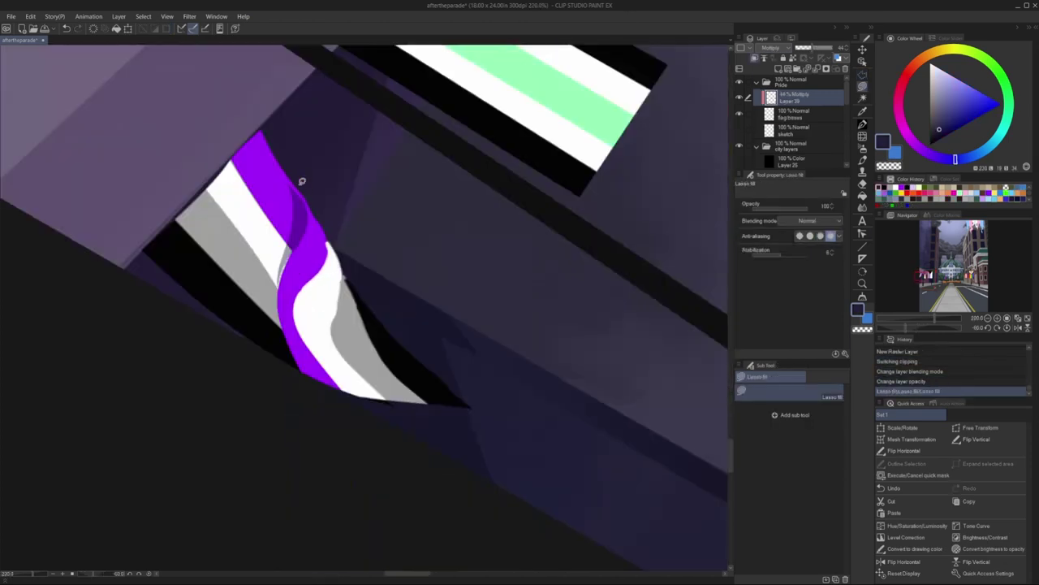
{"action": "scroll", "coordinate": [279, 254], "scroll_direction": "down", "scroll_amount": 5}
{"action": "scroll", "coordinate": [279, 254], "scroll_direction": "up", "scroll_amount": 3}
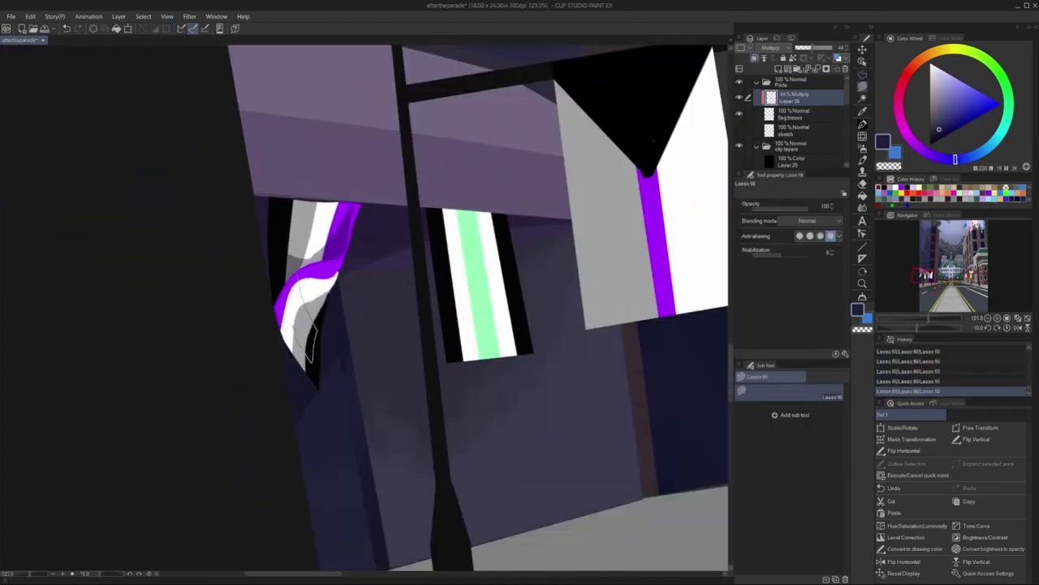
{"action": "key", "text": "j"}
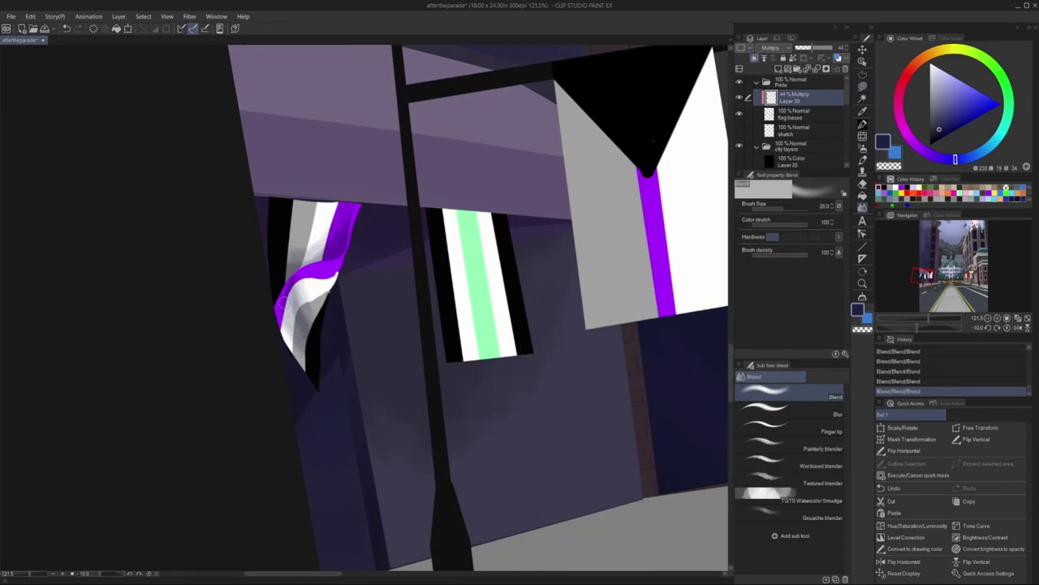
{"action": "scroll", "coordinate": [281, 301], "scroll_direction": "down", "scroll_amount": 6}
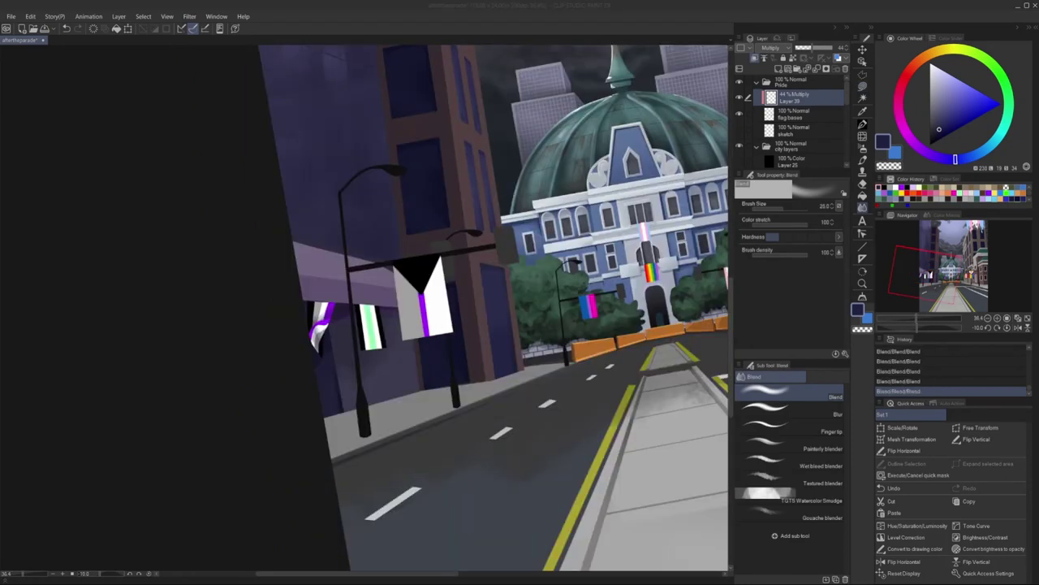
{"action": "scroll", "coordinate": [290, 344], "scroll_direction": "up", "scroll_amount": 8}
- Lighten the top of the left flag with highlights and clear the selection
{"action": "left_click", "coordinate": [792, 114]}
{"action": "left_click", "coordinate": [862, 111]}
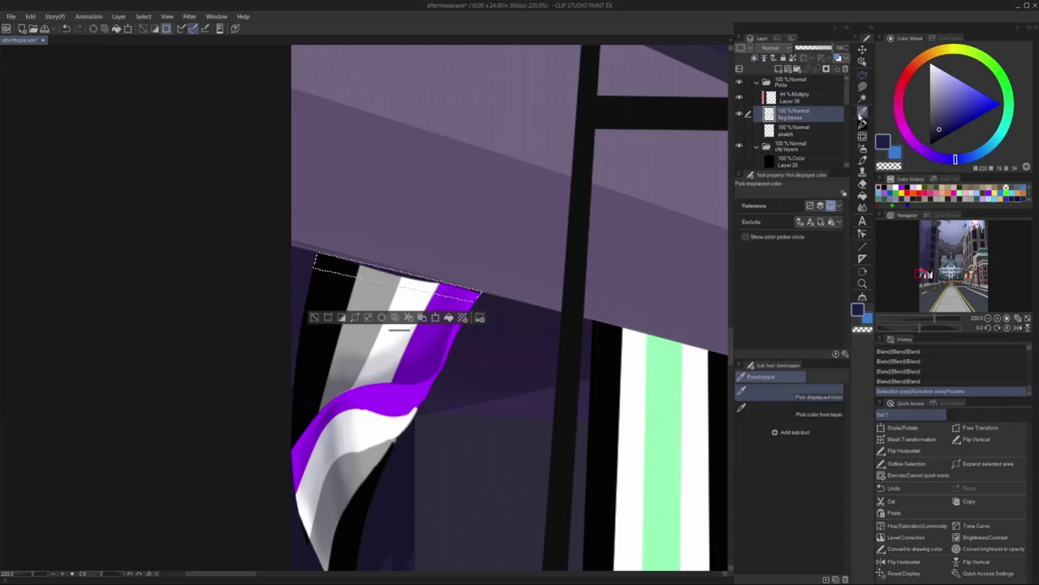
{"action": "left_click", "coordinate": [863, 123]}
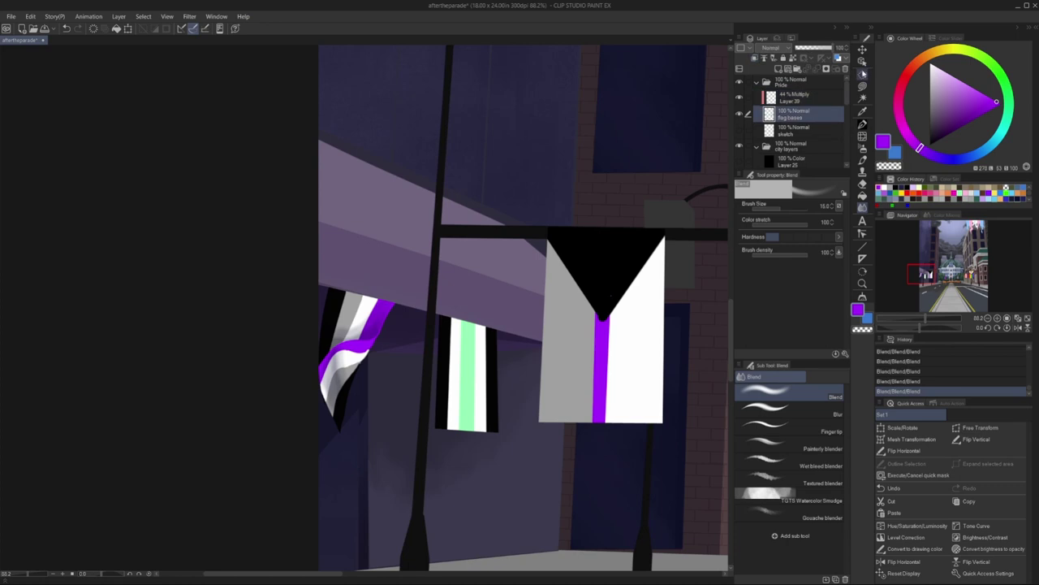
{"action": "left_click", "coordinate": [30, 16]}
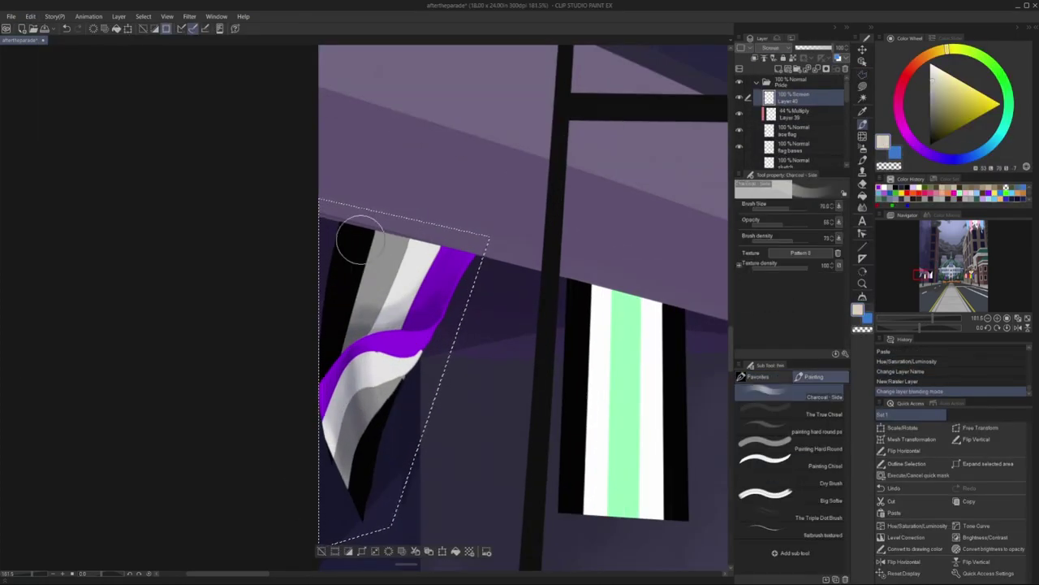
{"action": "left_click_drag", "start_coordinate": [358, 241], "coordinate": [406, 268]}
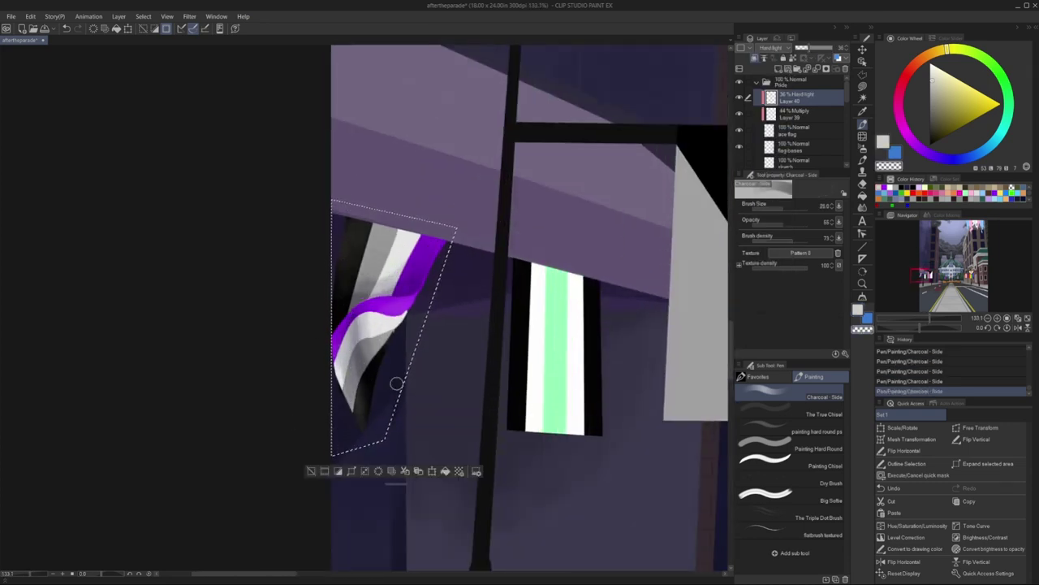
{"action": "key", "text": "ctrl+d"}
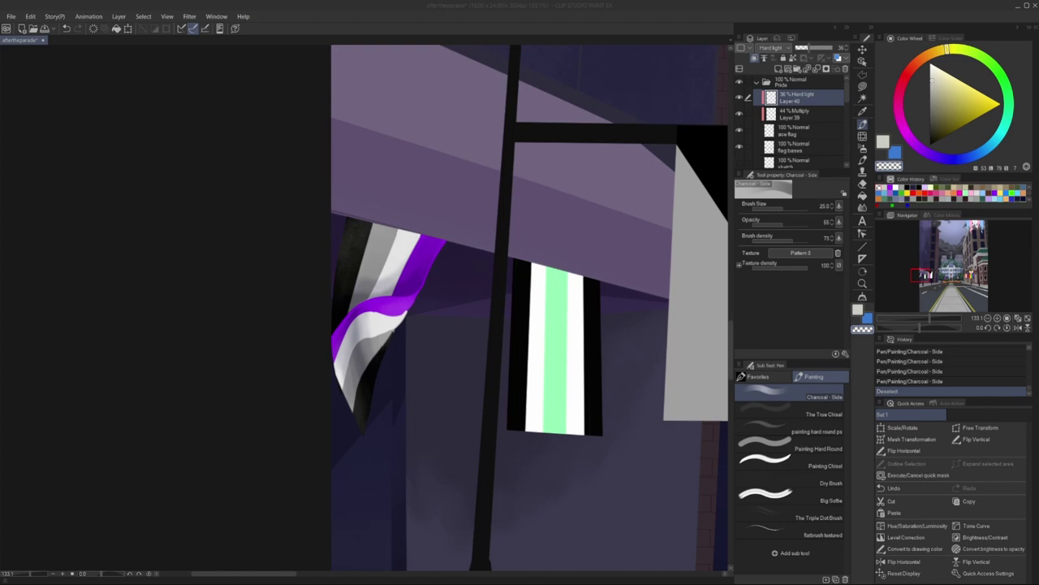
{"action": "scroll", "coordinate": [528, 309], "scroll_direction": "down", "scroll_amount": 3}
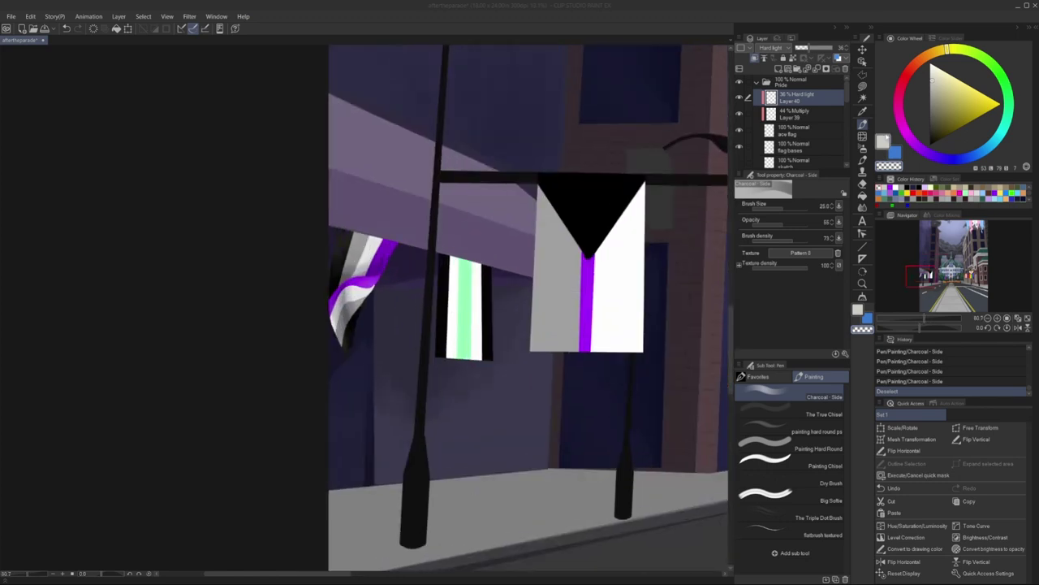
- Merge the shading layers into the flag and begin outlining the mint flag
{"action": "right_click", "coordinate": [792, 113]}
{"action": "left_click", "coordinate": [847, 332]}
{"action": "left_click", "coordinate": [863, 73]}
{"action": "left_click", "coordinate": [829, 447]}
{"action": "left_click", "coordinate": [437, 243]}
{"action": "left_click", "coordinate": [507, 258]}
{"action": "left_click", "coordinate": [507, 376]}
- Cut and paste the mint flag onto its own layer, flipping and curling a copied piece
{"action": "double_click", "coordinate": [485, 376]}
{"action": "key", "text": "ctrl+x"}
{"action": "key", "text": "ctrl+v"}
{"action": "key", "text": "ctrl+d"}
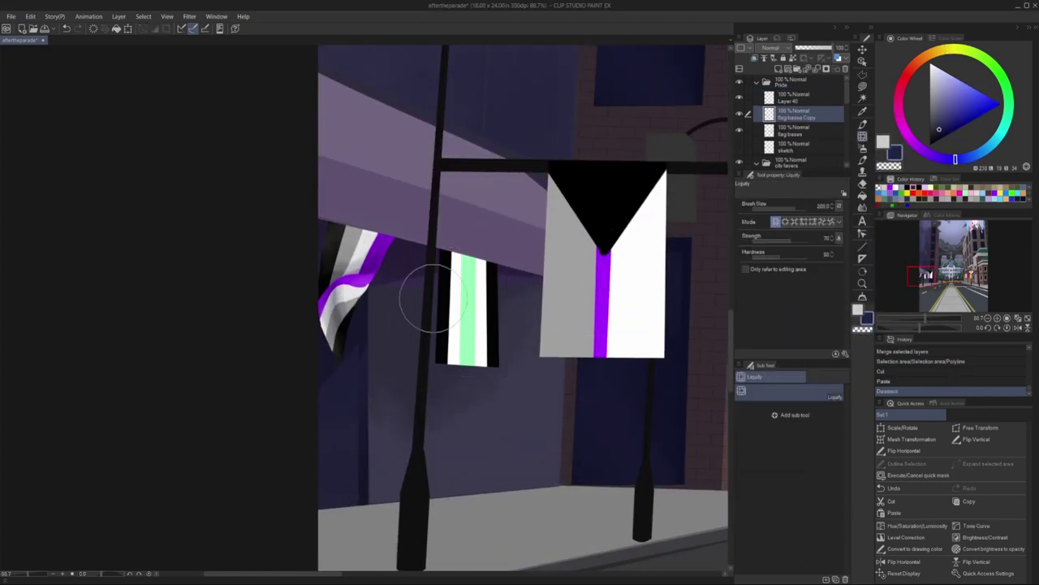
{"action": "left_click", "coordinate": [30, 17]}
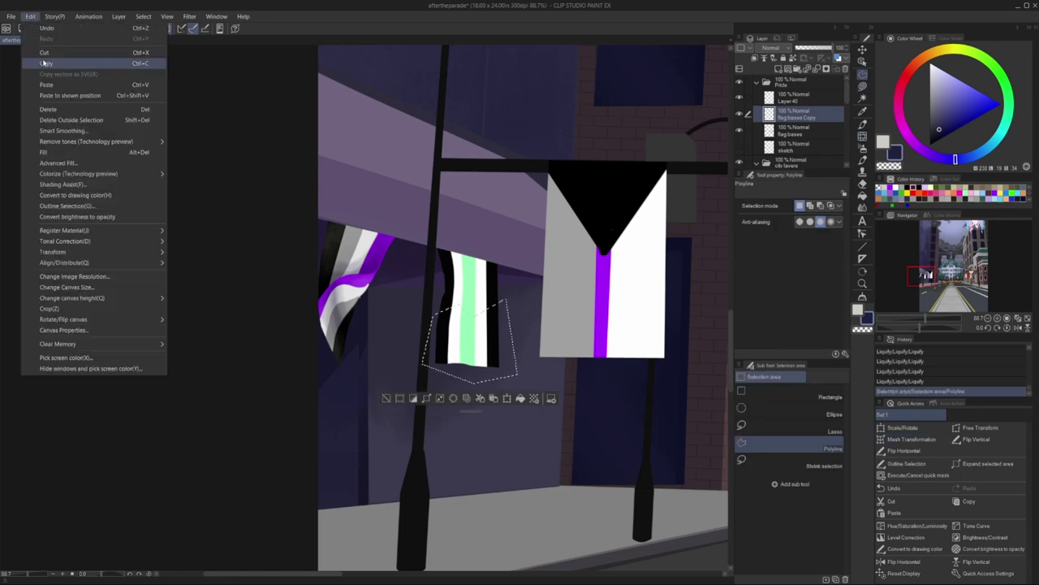
{"action": "left_click", "coordinate": [48, 87]}
{"action": "left_click", "coordinate": [912, 439]}
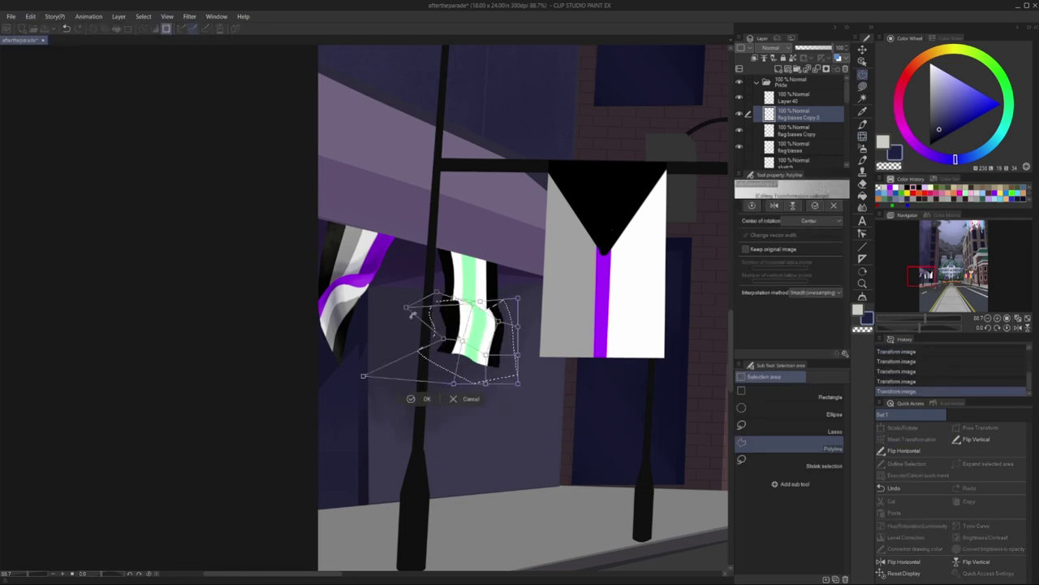
{"action": "left_click", "coordinate": [962, 439]}
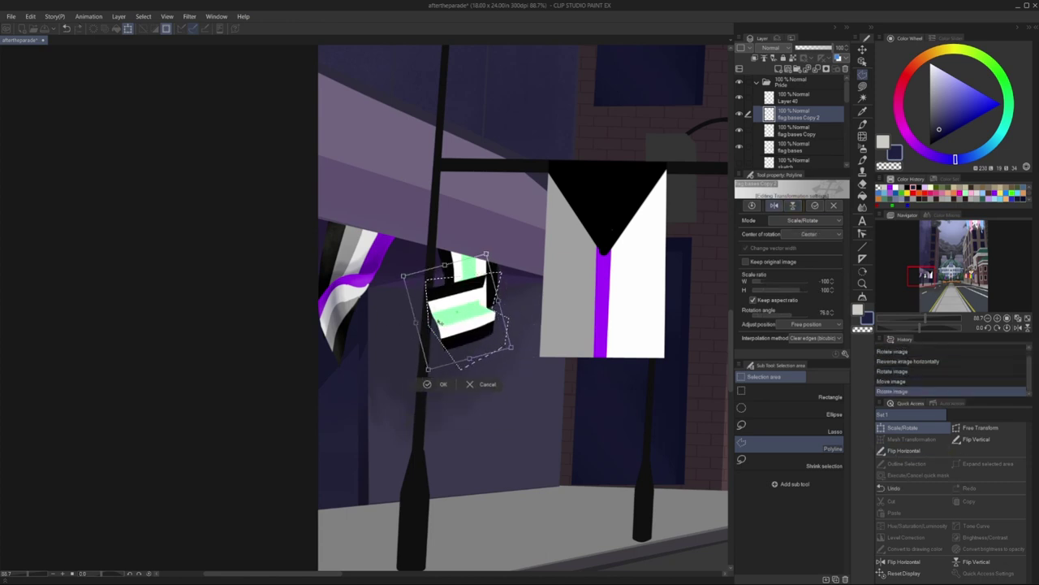
{"action": "left_click_drag", "start_coordinate": [439, 322], "coordinate": [462, 321]}
{"action": "left_click", "coordinate": [421, 391]}
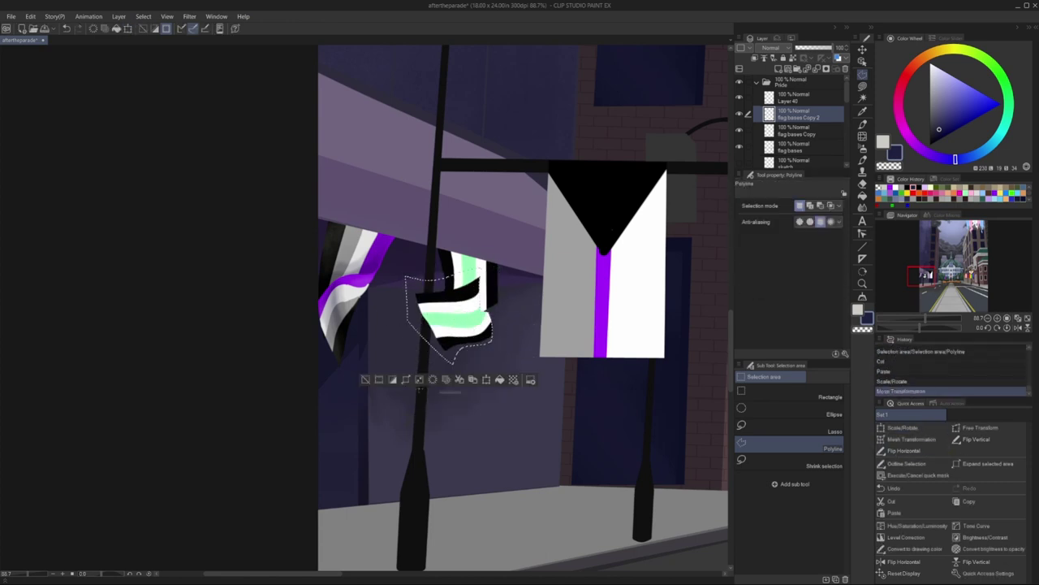
- Reshape the top of the mint flag and commit its mesh transform
{"action": "left_click_drag", "start_coordinate": [492, 332], "coordinate": [477, 302]}
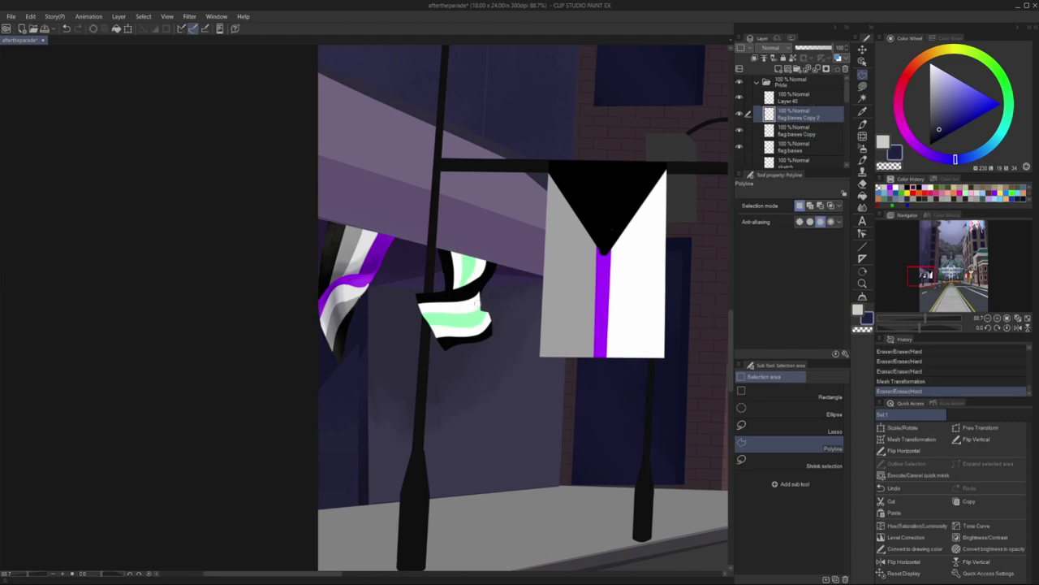
{"action": "key", "text": "ctrl+t"}
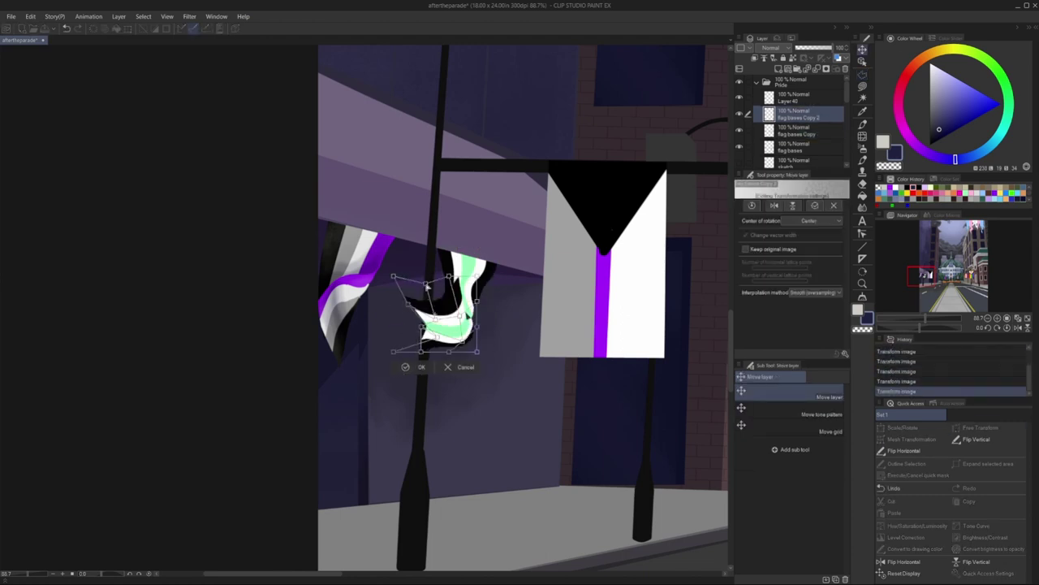
{"action": "key", "text": "Return"}
{"action": "key", "text": "m"}
{"action": "key", "text": "ctrl+t"}
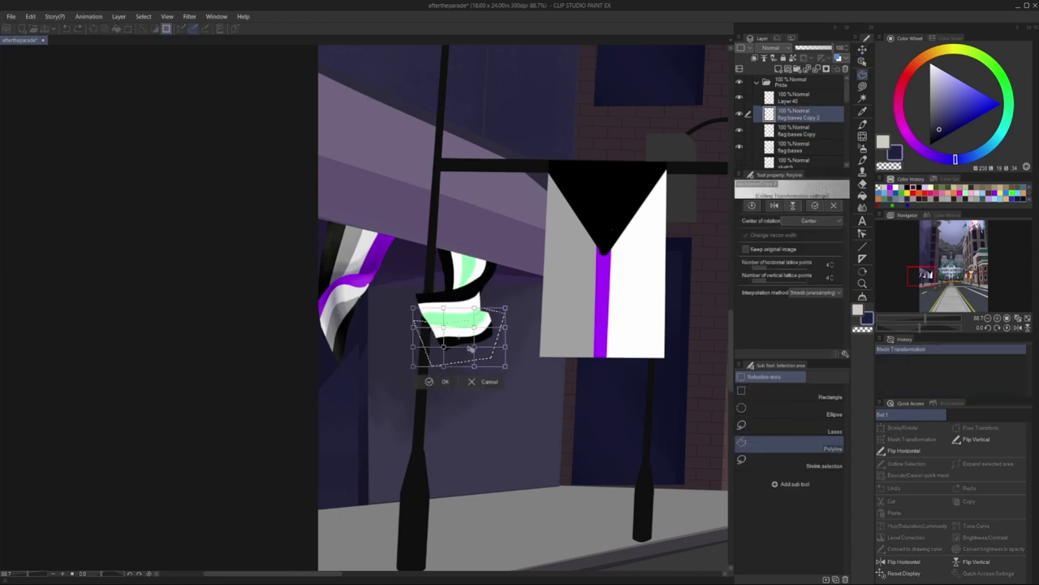
{"action": "key", "text": "Return"}
{"action": "key", "text": "ctrl+d"}
{"action": "key", "text": "p"}
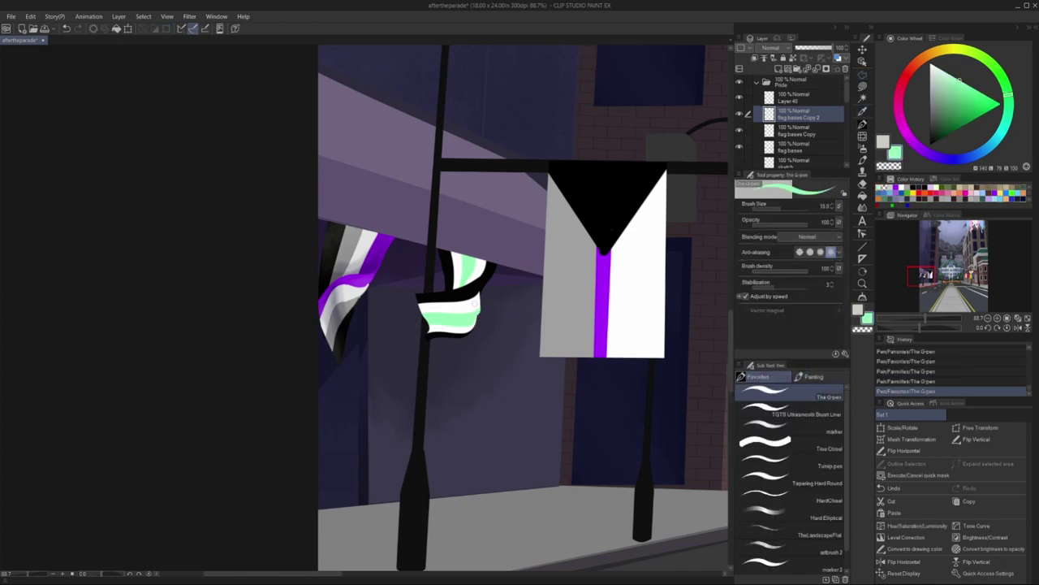
- Undo the earlier warps, bend the mint flag into a zig-zag wave, and add a layer
{"action": "key", "text": "k"}
{"action": "key", "text": "ctrl+z"}
{"action": "key", "text": "ctrl+z"}
{"action": "key", "text": "ctrl+z"}
{"action": "key", "text": "ctrl+z"}
{"action": "key", "text": "ctrl+z"}
{"action": "key", "text": "ctrl+z"}
{"action": "key", "text": "ctrl+z"}
{"action": "key", "text": "ctrl+z"}
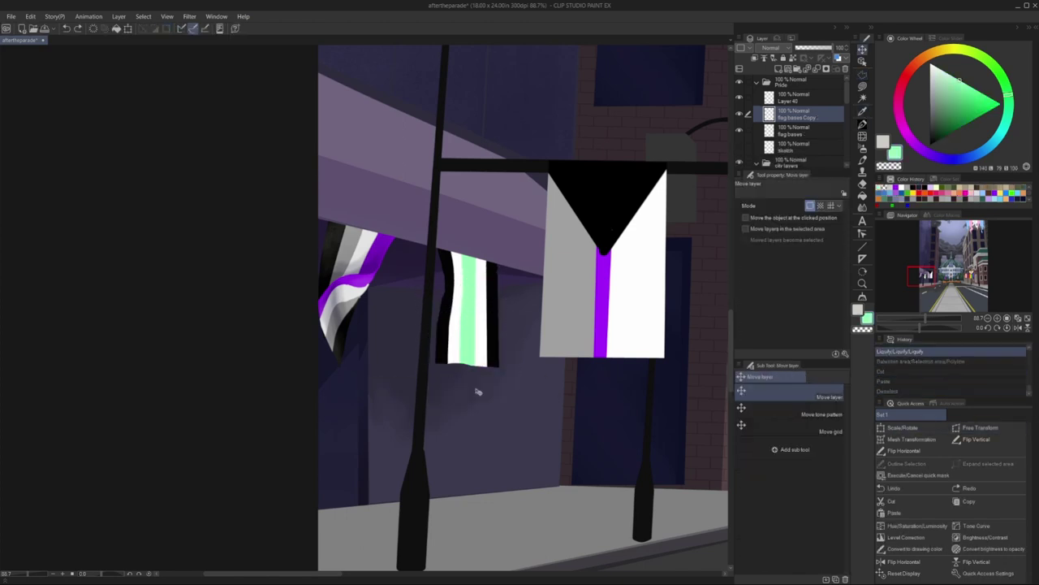
{"action": "key", "text": "ctrl+shift+t"}
{"action": "left_click_drag", "start_coordinate": [439, 312], "coordinate": [393, 321]}
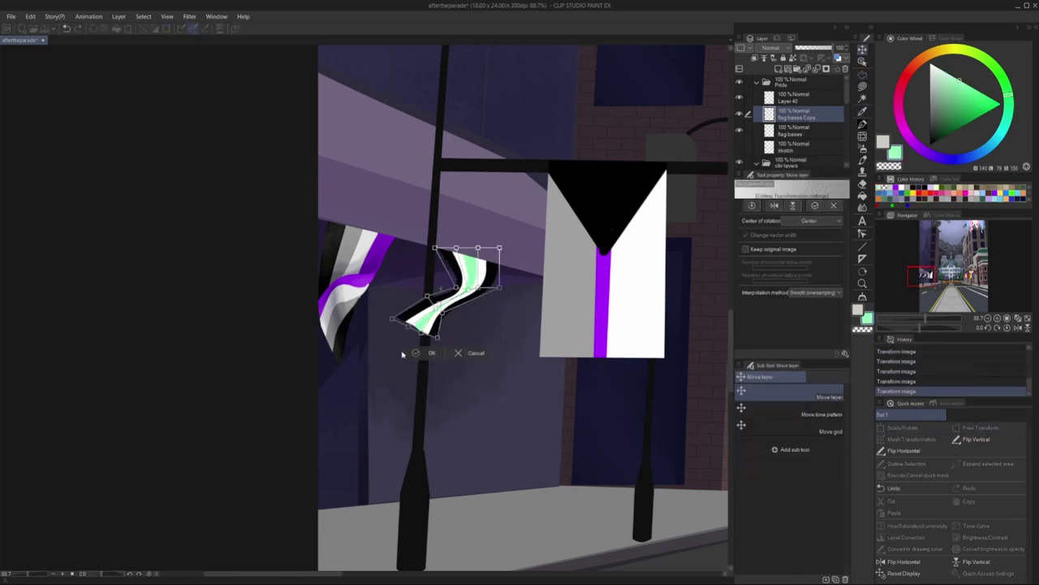
{"action": "key", "text": "Escape"}
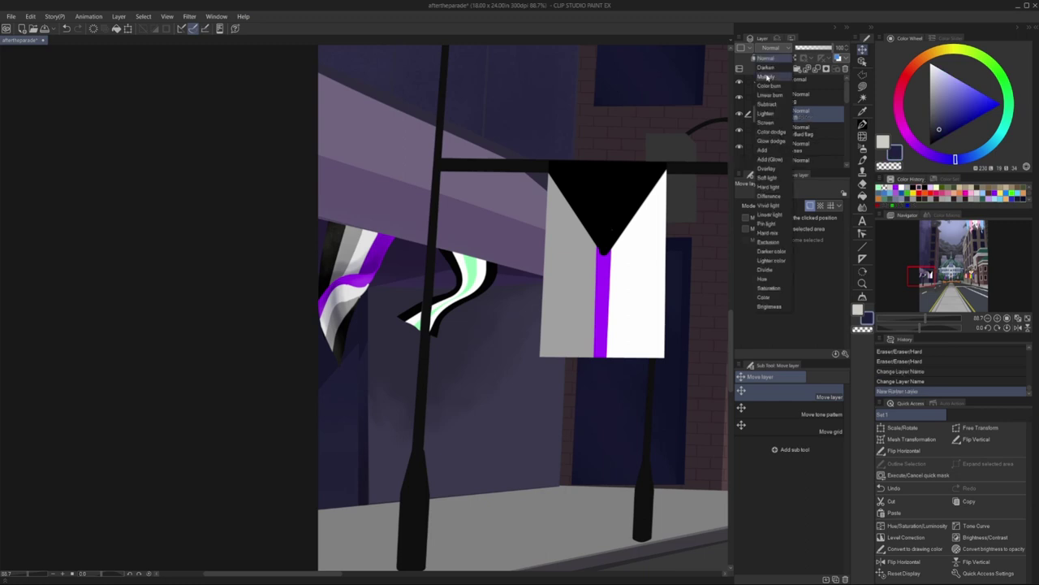
{"action": "key", "text": "b"}
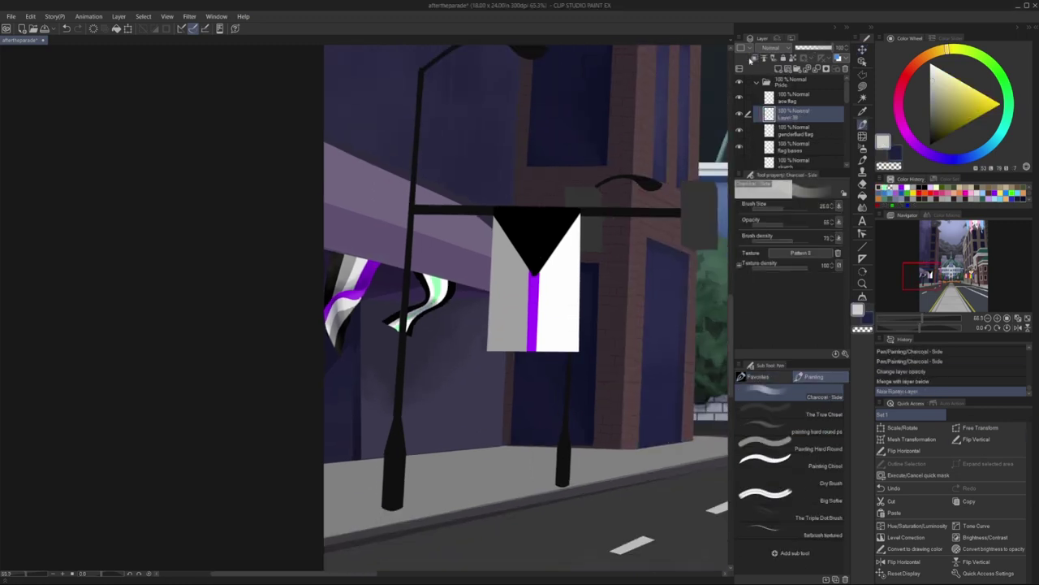
- Set the shading layer's blending mode, adjust its hue, and merge it down
{"action": "left_click", "coordinate": [772, 48]}
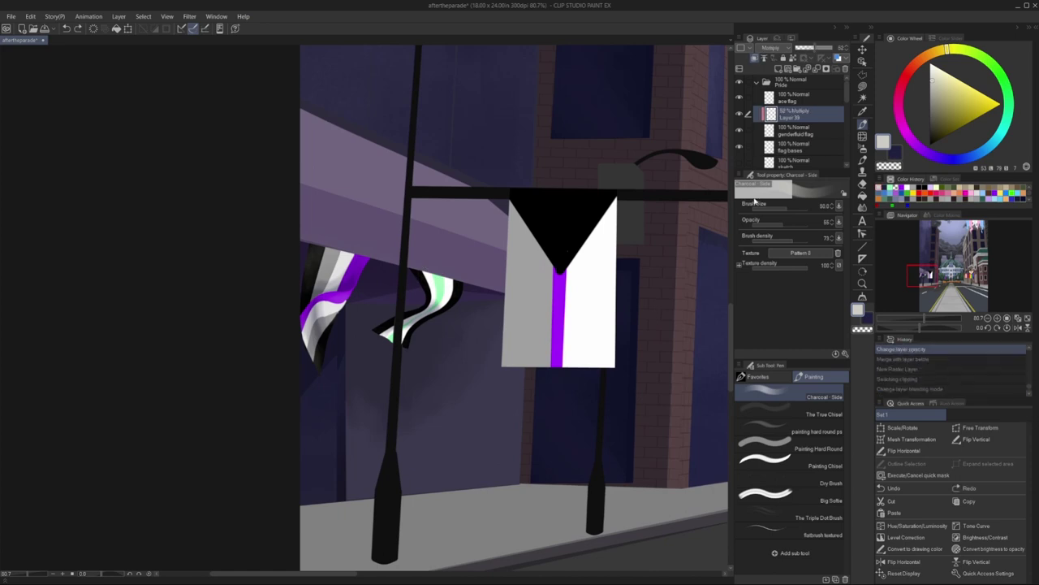
{"action": "key", "text": "ctrl+u"}
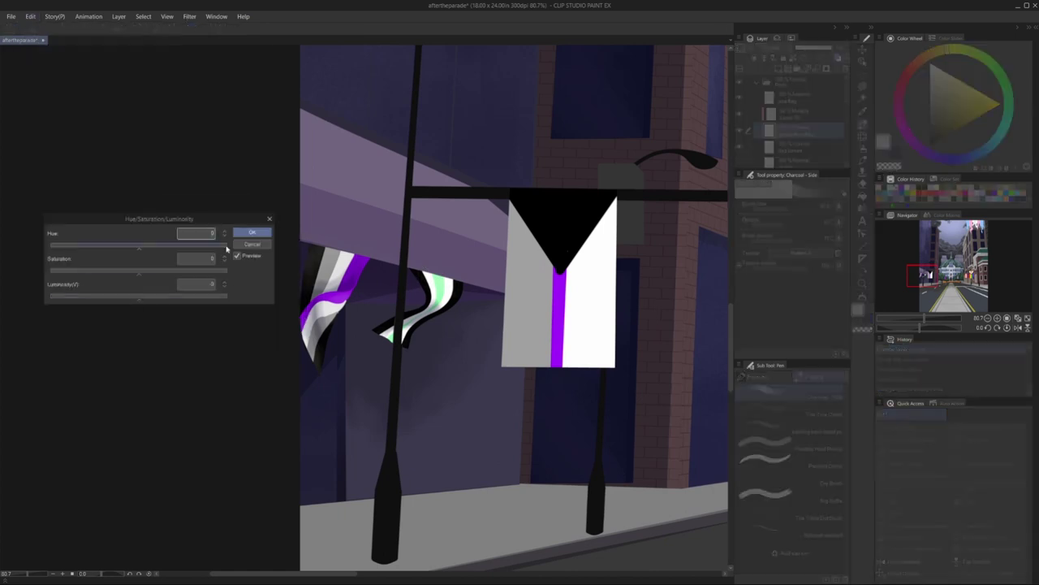
{"action": "left_click", "coordinate": [251, 230]}
{"action": "key", "text": "ctrl+e"}
{"action": "scroll", "coordinate": [361, 459], "scroll_direction": "down", "scroll_amount": 6}
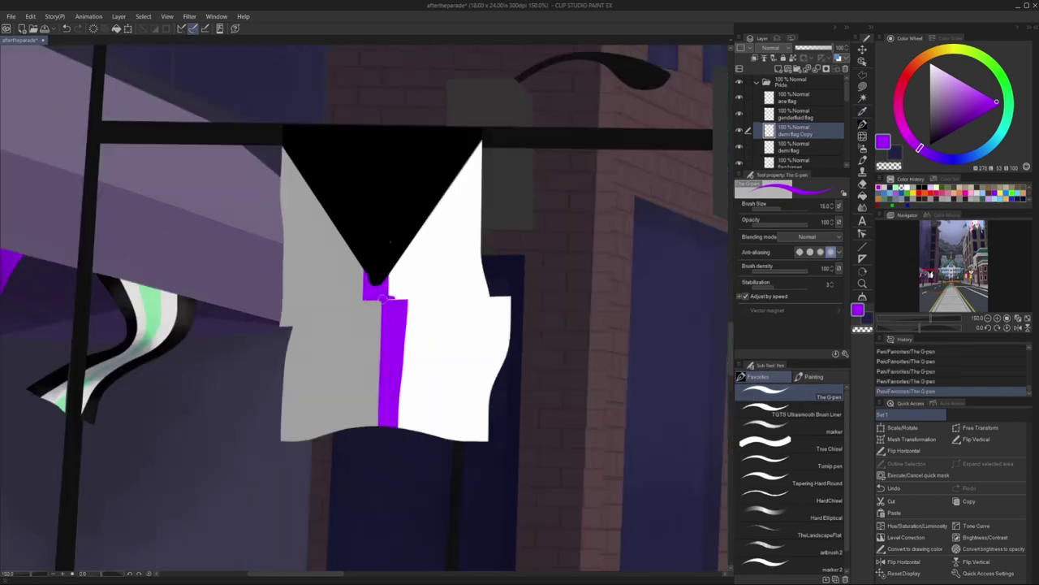
{"action": "scroll", "coordinate": [390, 242], "scroll_direction": "up", "scroll_amount": 5}
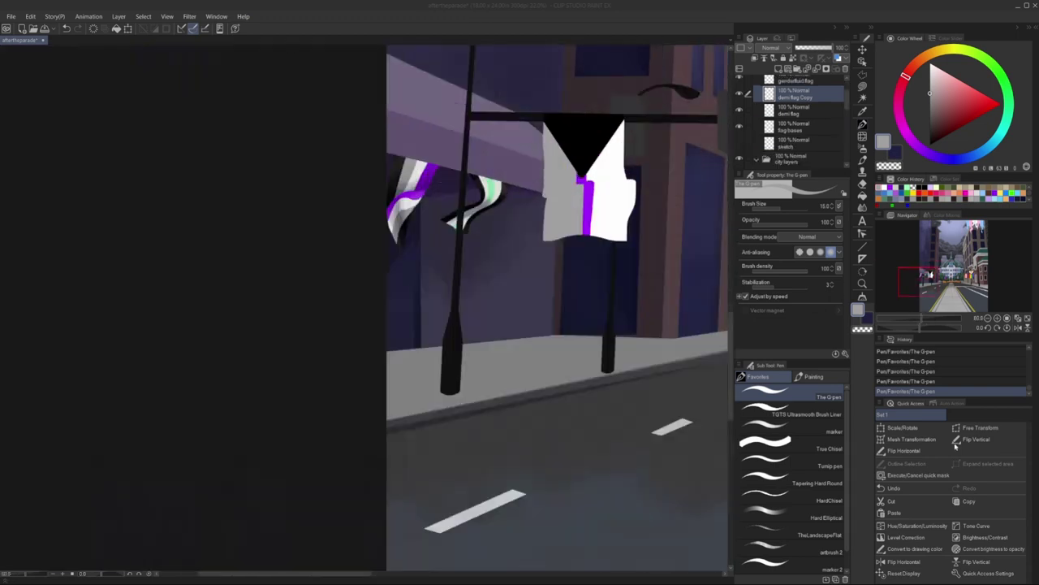
- Flip the demi flag vertically and move it up above the crossbar
{"action": "key", "text": "ctrl+t"}
{"action": "key", "text": "Escape"}
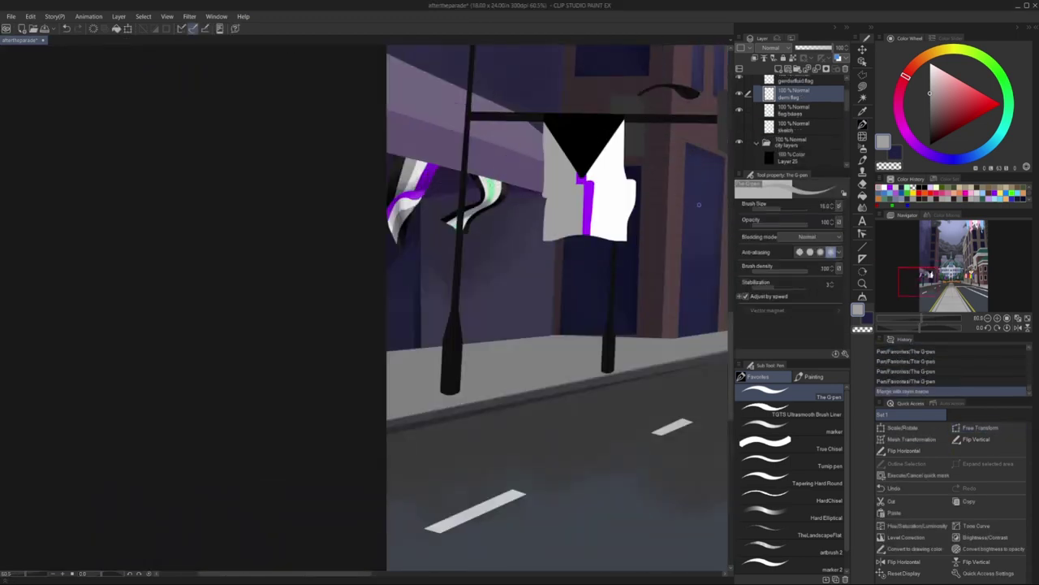
{"action": "key", "text": "ctrl+t"}
{"action": "left_click", "coordinate": [793, 206]}
{"action": "left_click_drag", "start_coordinate": [552, 162], "coordinate": [551, 130]}
- Fill two freehand shadow areas on the demi flag and lower the shadow layer's opacity
{"action": "key", "text": "k"}
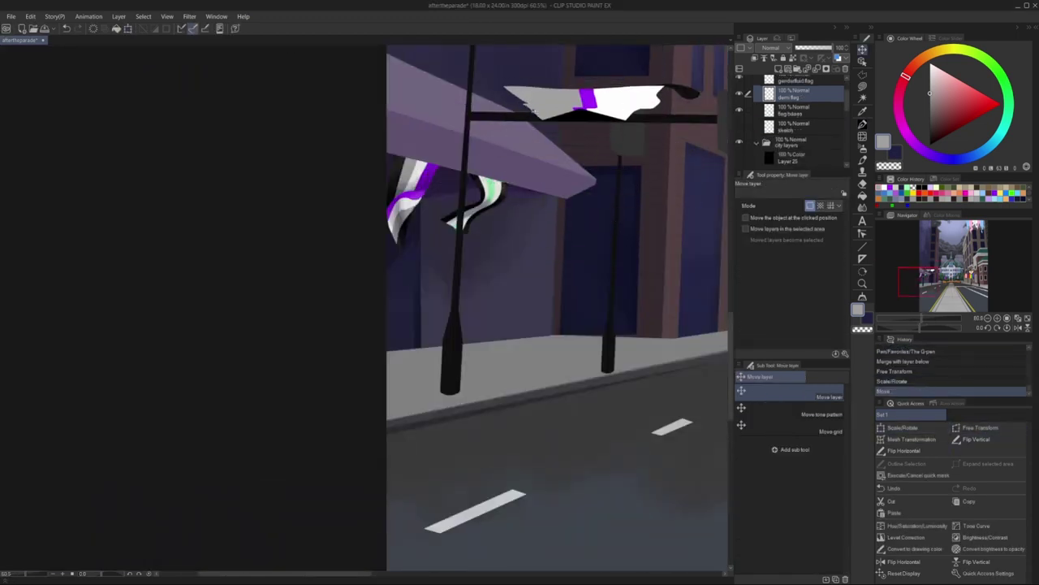
{"action": "key", "text": "u"}
{"action": "scroll", "coordinate": [511, 308], "scroll_direction": "up", "scroll_amount": 2}
{"action": "mouse_move", "coordinate": [461, 96]}
{"action": "left_mouse_down"}
{"action": "mouse_move", "coordinate": [557, 101]}
{"action": "mouse_move", "coordinate": [578, 125]}
{"action": "left_mouse_up"}
{"action": "left_click_drag", "start_coordinate": [430, 70], "coordinate": [536, 100]}
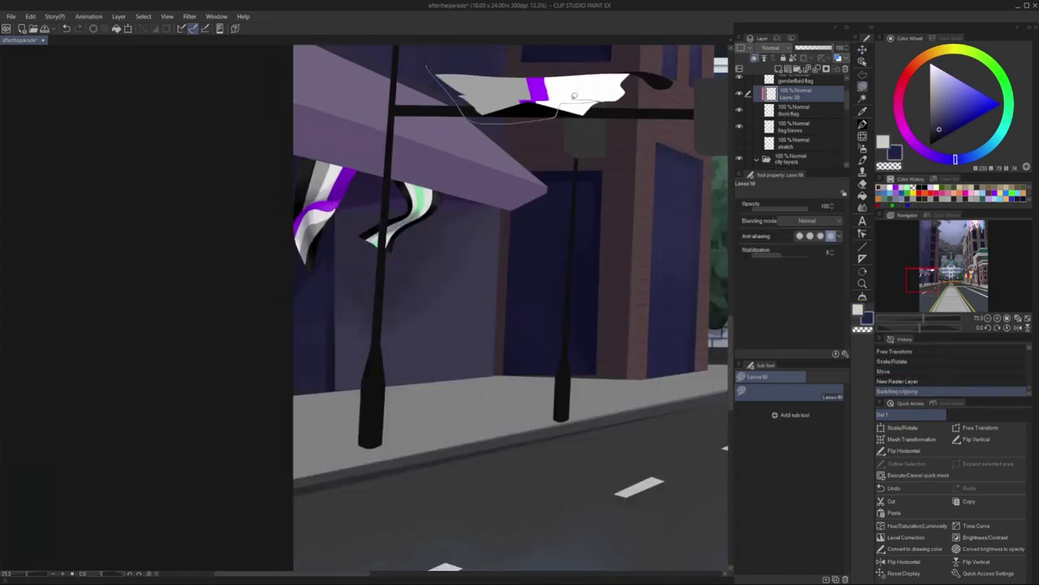
{"action": "left_click_drag", "start_coordinate": [816, 49], "coordinate": [802, 51]}
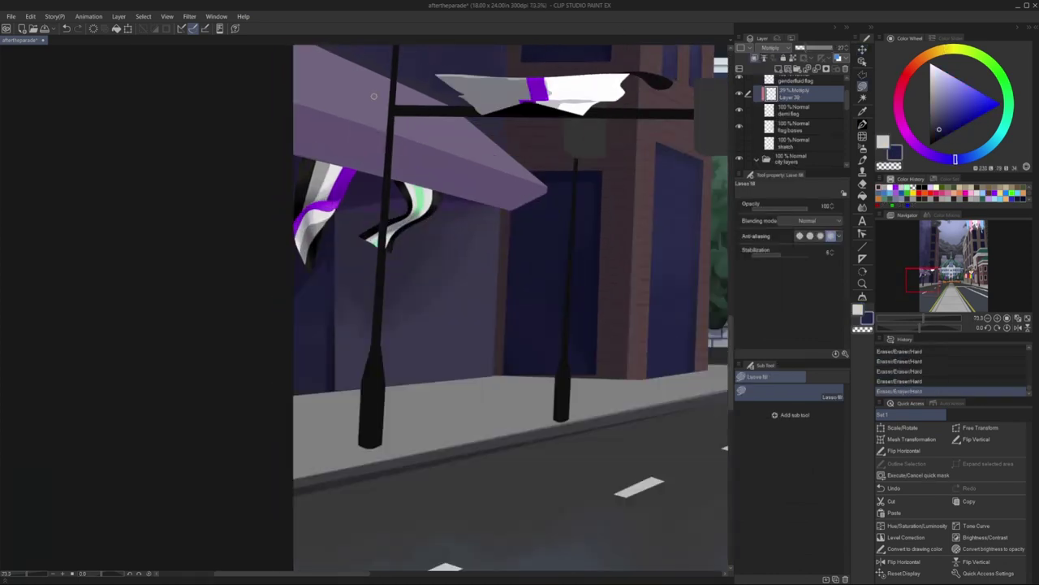
- Soften the demi flag's shadows by blending the colours
{"action": "key", "text": "ctrl+z"}
{"action": "key", "text": "ctrl+y"}
{"action": "key", "text": "p"}
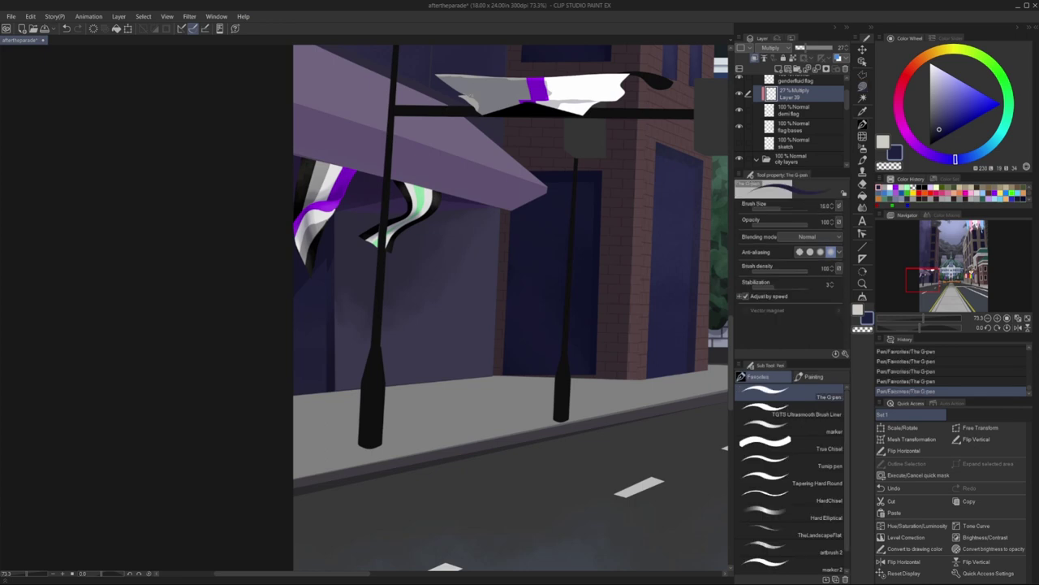
{"action": "left_click", "coordinate": [862, 206]}
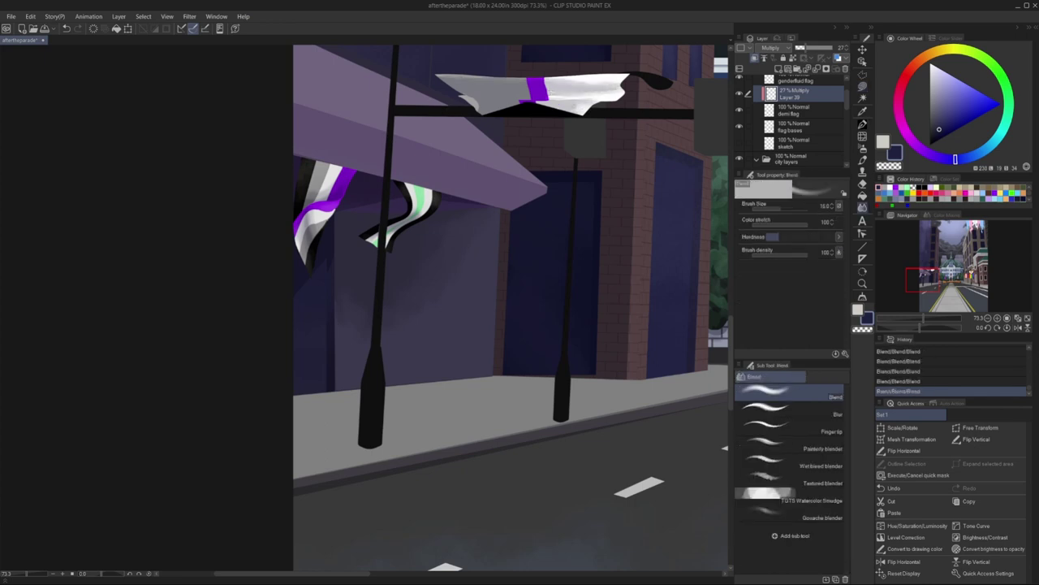
{"action": "key", "text": "ctrl+minus"}
{"action": "key", "text": "ctrl+minus"}
{"action": "key", "text": "ctrl+minus"}
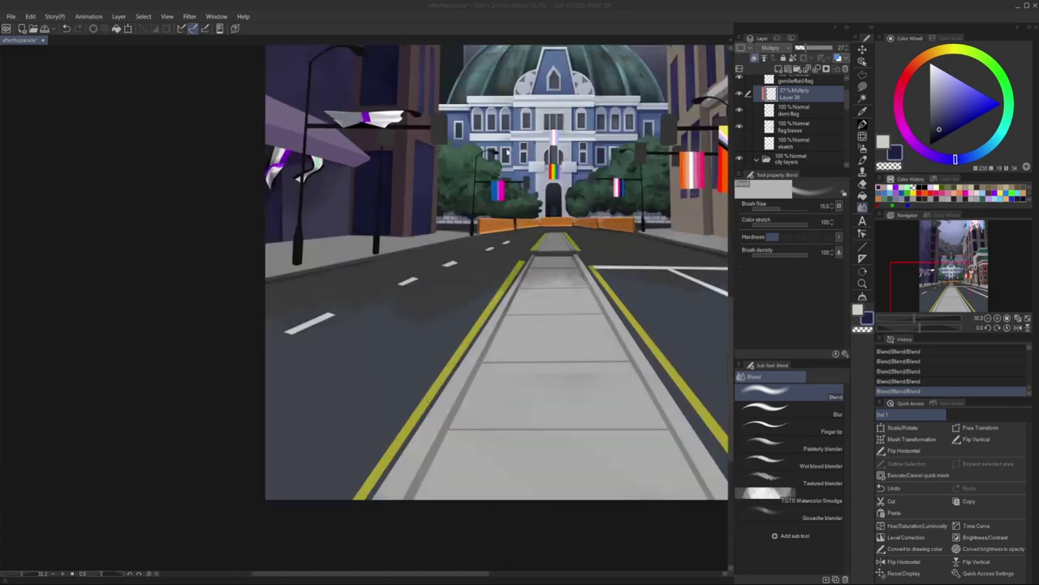
- Apply a Hue/Saturation/Luminosity adjustment to the demi flag and merge the shading down
{"action": "left_click", "coordinate": [30, 17]}
{"action": "left_click", "coordinate": [204, 297]}
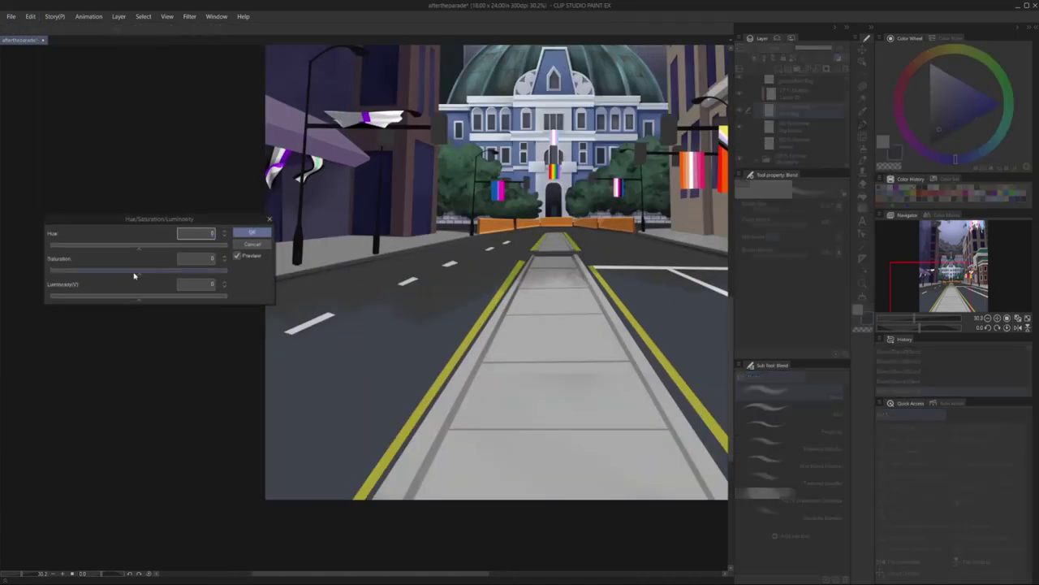
{"action": "left_click", "coordinate": [251, 232]}
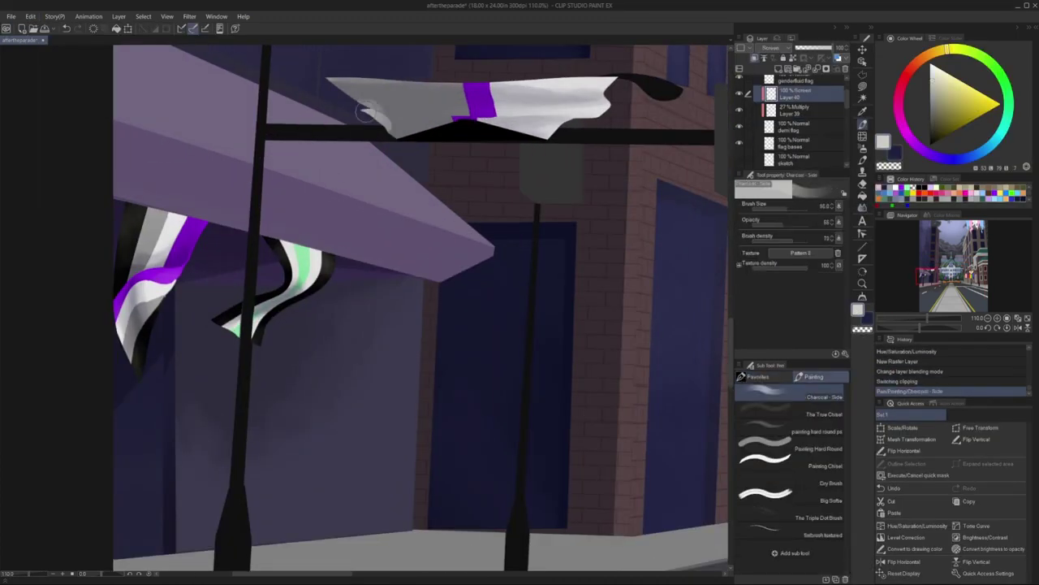
{"action": "key", "text": "ctrl+minus"}
{"action": "key", "text": "ctrl+minus"}
{"action": "key", "text": "ctrl+minus"}
{"action": "key", "text": "ctrl+minus"}
{"action": "key", "text": "ctrl+e"}
{"action": "key", "text": "ctrl+e"}
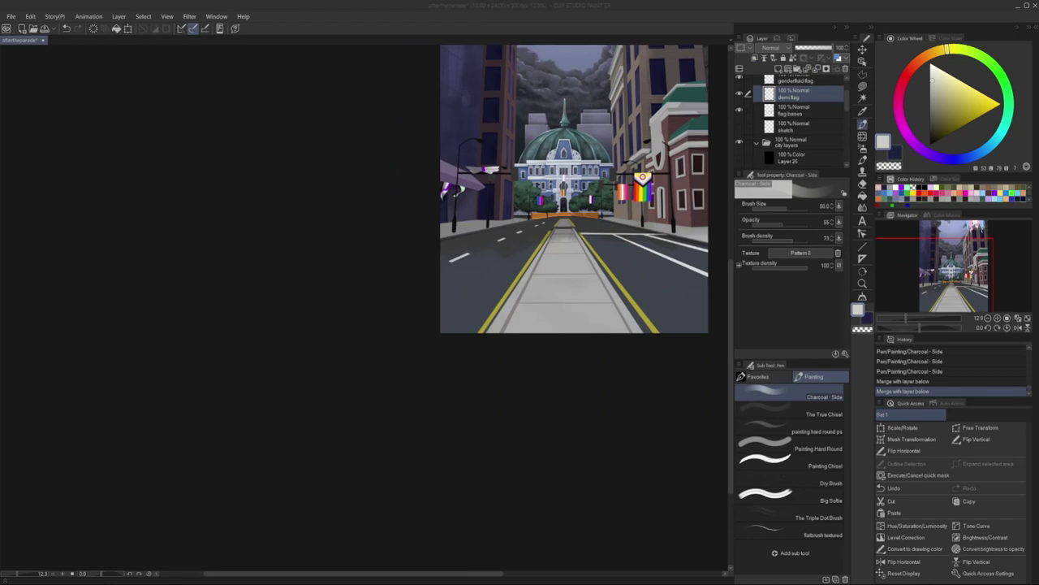
{"action": "scroll", "coordinate": [540, 200], "scroll_direction": "up", "scroll_amount": 10}
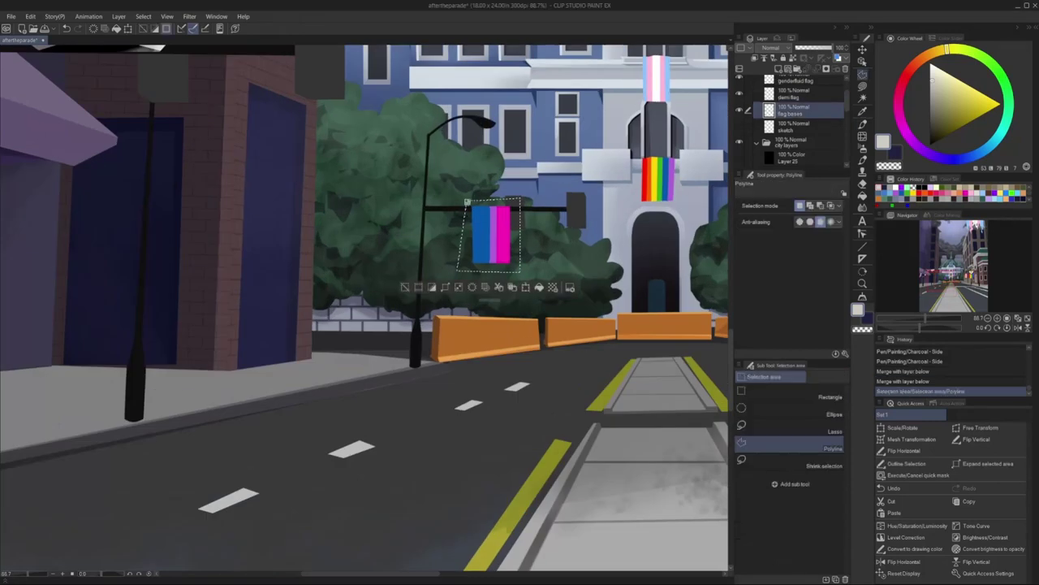
- Free Transform the pasted bi flag into a slanted band and deselect it
{"action": "key", "text": "ctrl+shift+t"}
{"action": "left_click_drag", "start_coordinate": [516, 268], "coordinate": [508, 236]}
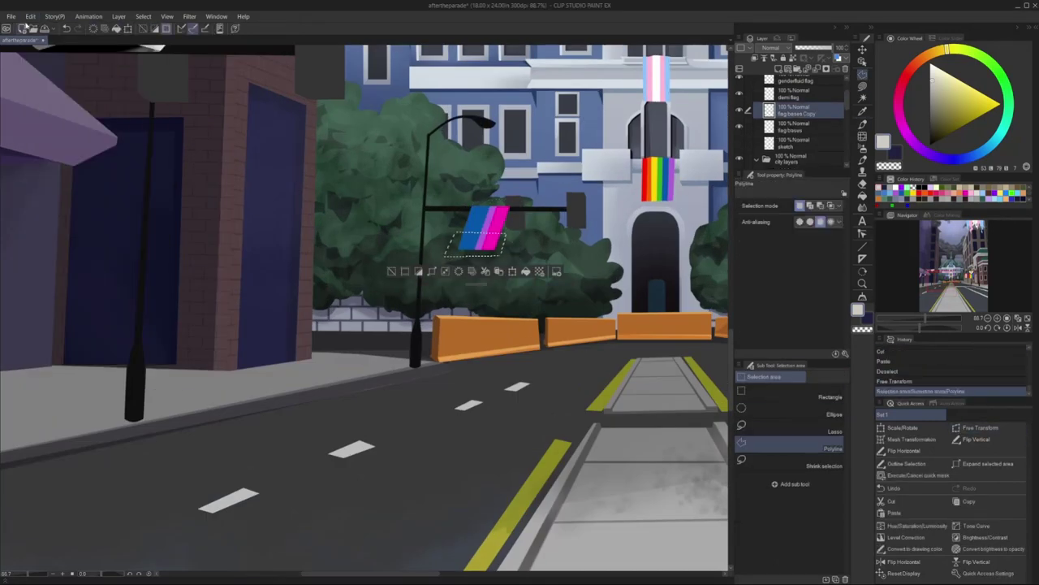
{"action": "key", "text": "Return"}
{"action": "key", "text": "ctrl+d"}
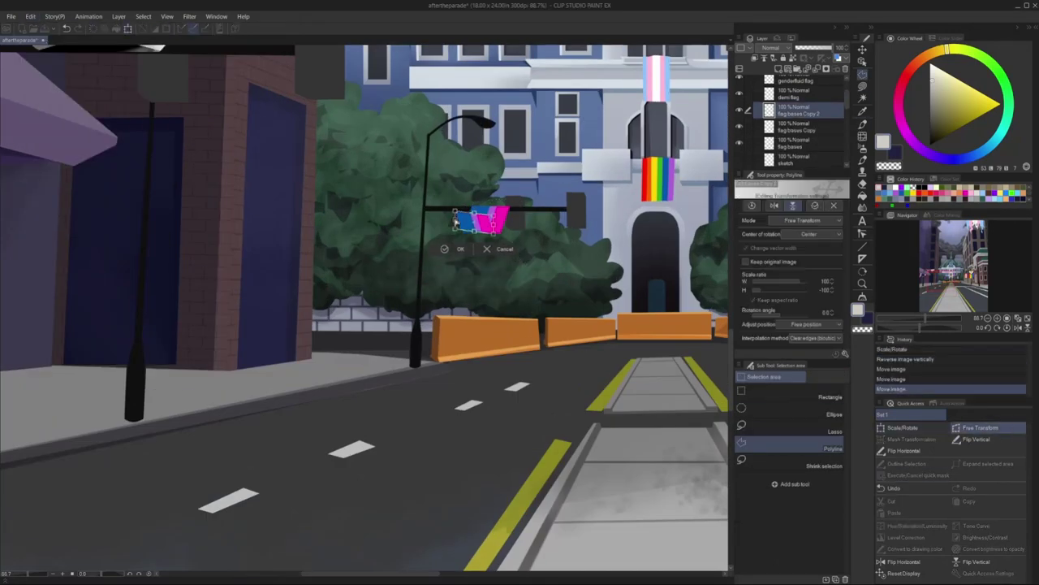
{"action": "scroll", "coordinate": [492, 230], "scroll_direction": "up", "scroll_amount": 8}
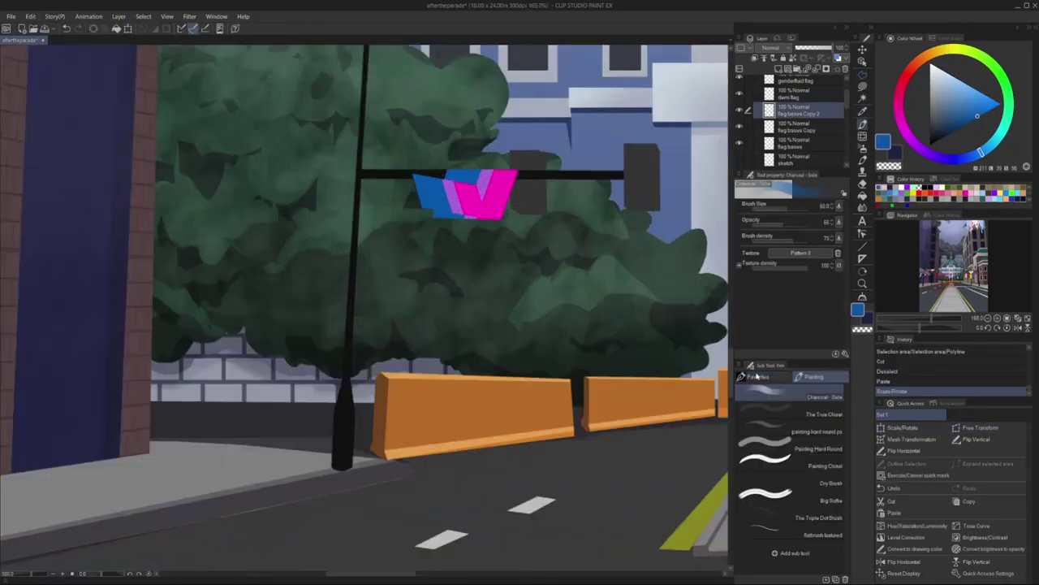
- Pick the bi flag's purple and fill a white highlight on the bi flag
{"action": "left_click", "coordinate": [501, 230], "text": "alt"}
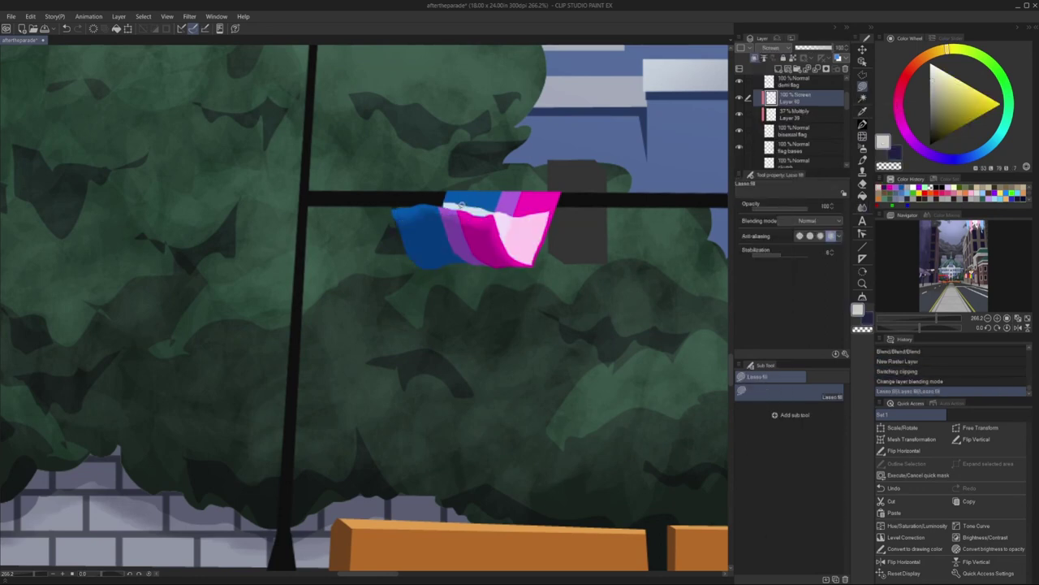
{"action": "left_click_drag", "start_coordinate": [461, 204], "coordinate": [465, 208]}
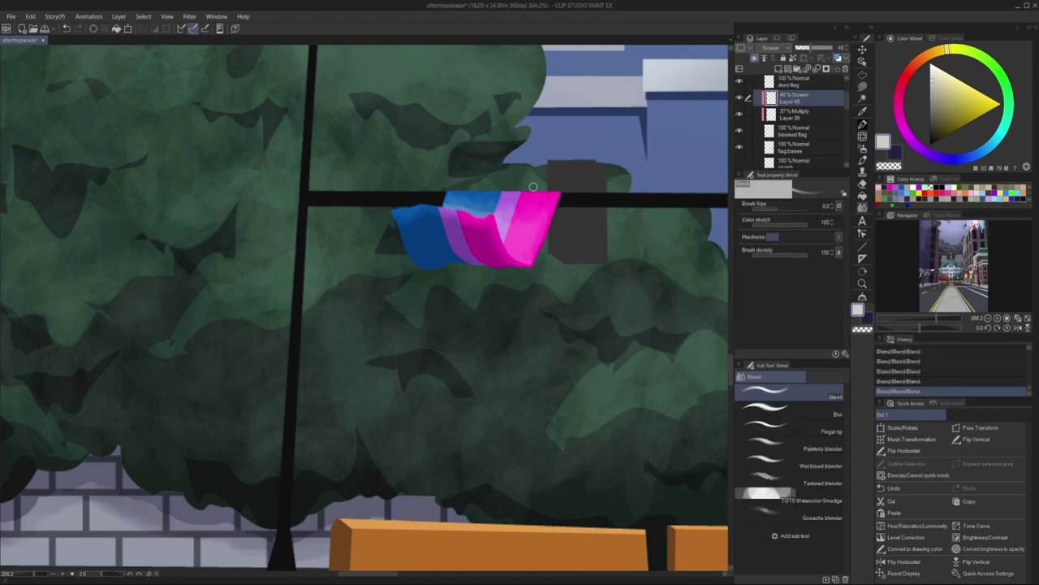
{"action": "scroll", "coordinate": [533, 187], "scroll_direction": "down", "scroll_amount": 6}
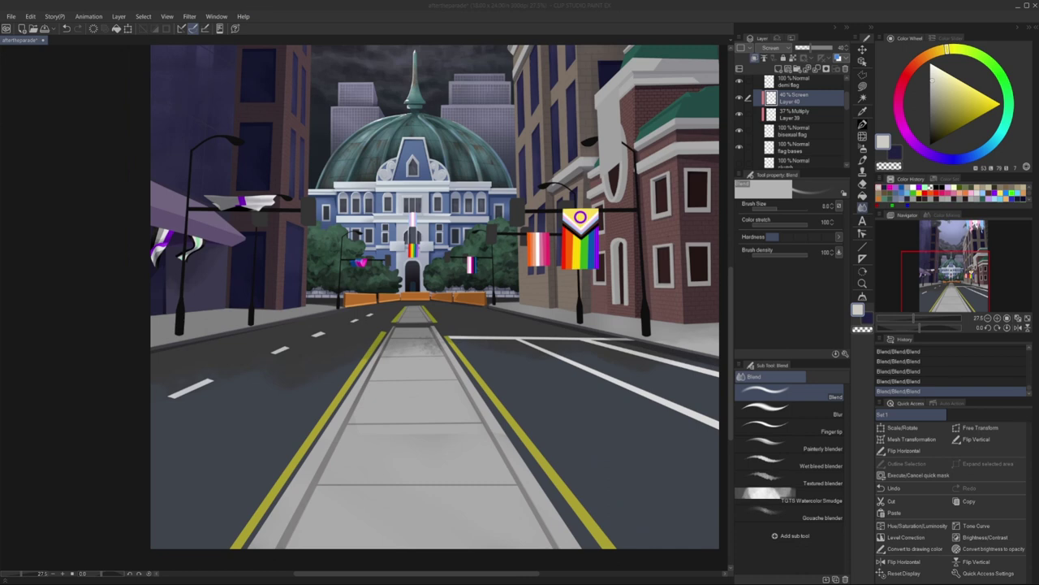
{"action": "scroll", "coordinate": [365, 203], "scroll_direction": "up", "scroll_amount": 3}
- Add a shading layer above the flag bases and outline a shadow on the trans flag
{"action": "left_click", "coordinate": [787, 118]}
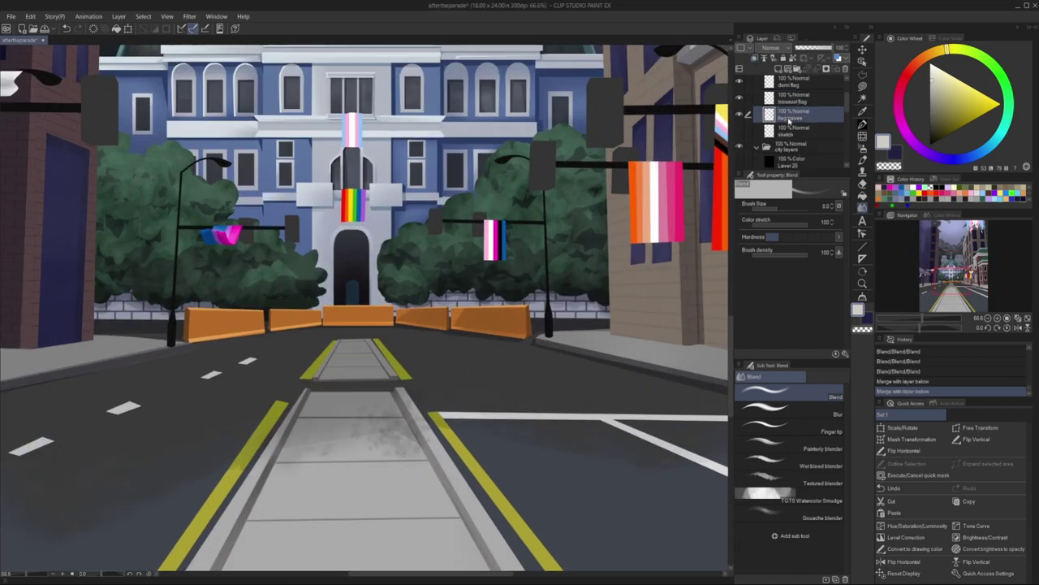
{"action": "key", "text": "m"}
{"action": "scroll", "coordinate": [788, 122], "scroll_direction": "down", "scroll_amount": 3}
{"action": "left_click", "coordinate": [755, 59]}
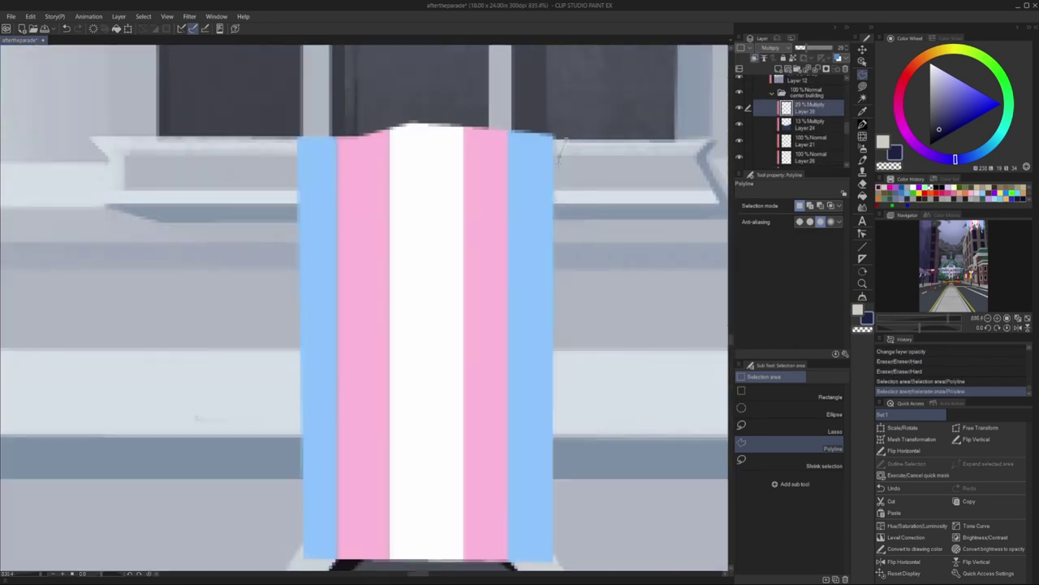
{"action": "scroll", "coordinate": [590, 151], "scroll_direction": "down", "scroll_amount": 2}
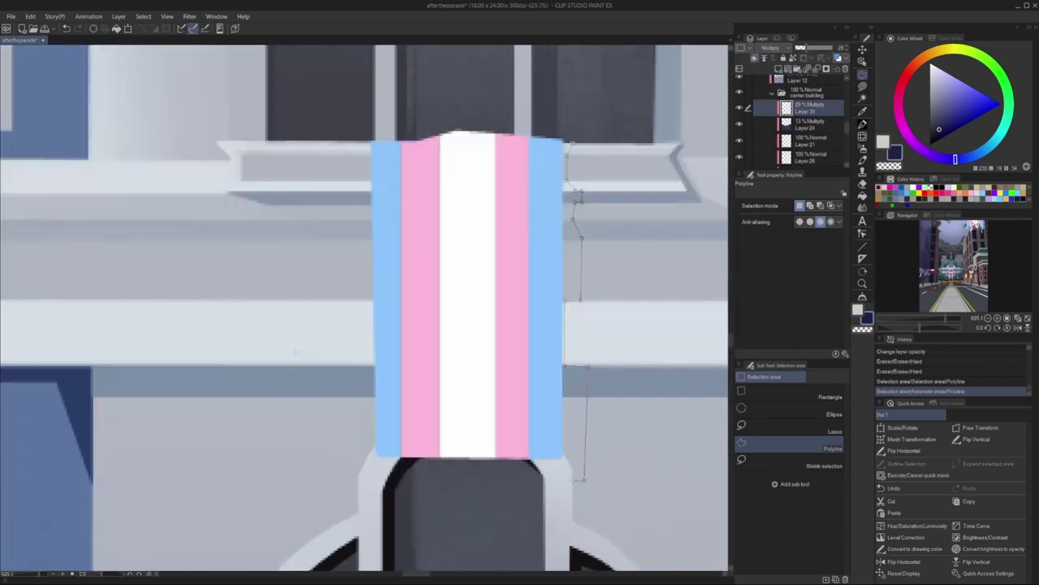
{"action": "scroll", "coordinate": [503, 398], "scroll_direction": "down", "scroll_amount": 10}
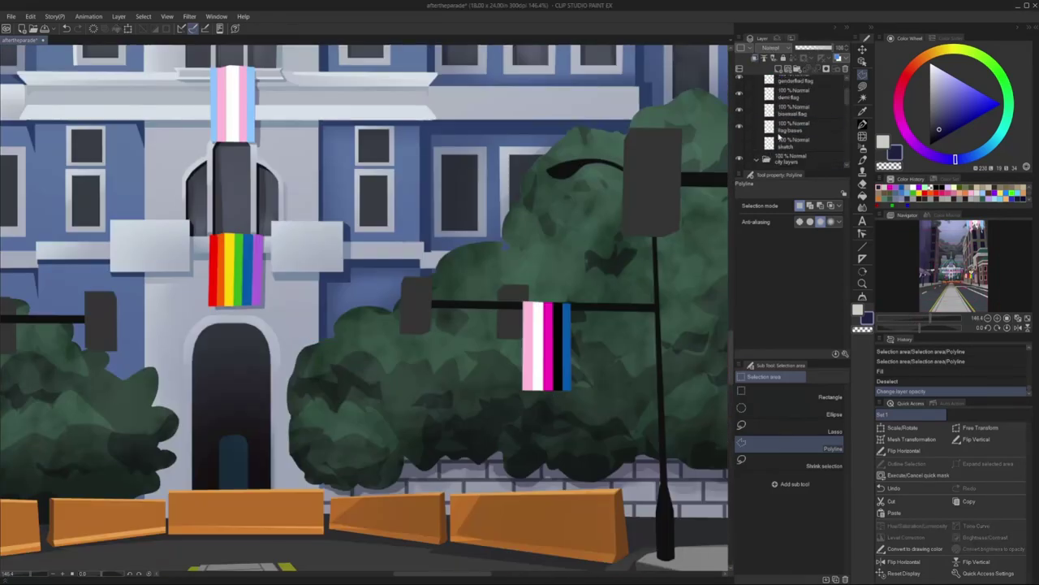
- Cut the genderfluid flag, flip it vertically, rotate it and bend it into a wave
{"action": "left_click", "coordinate": [30, 16]}
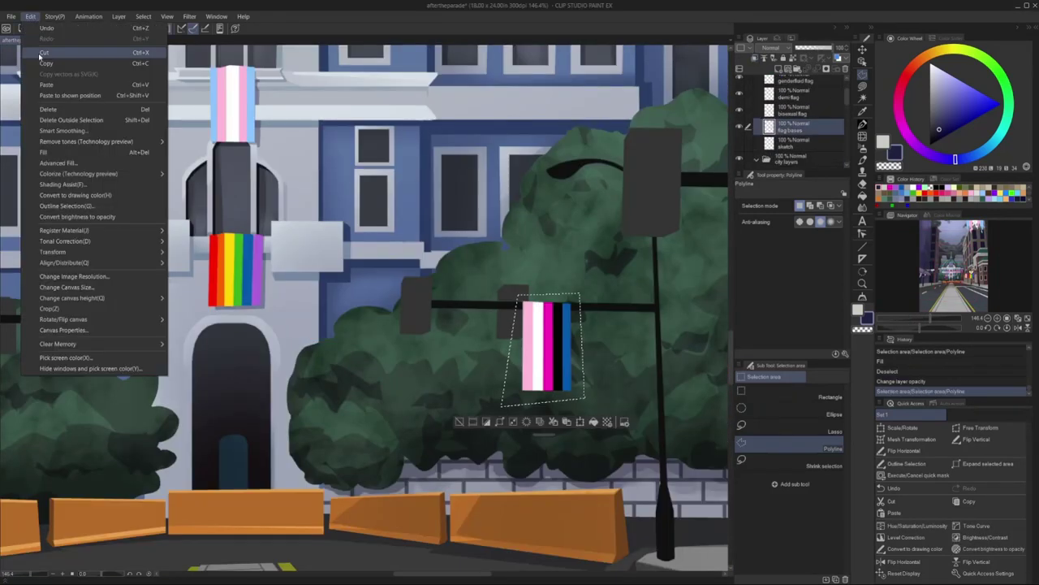
{"action": "key", "text": "ctrl+d"}
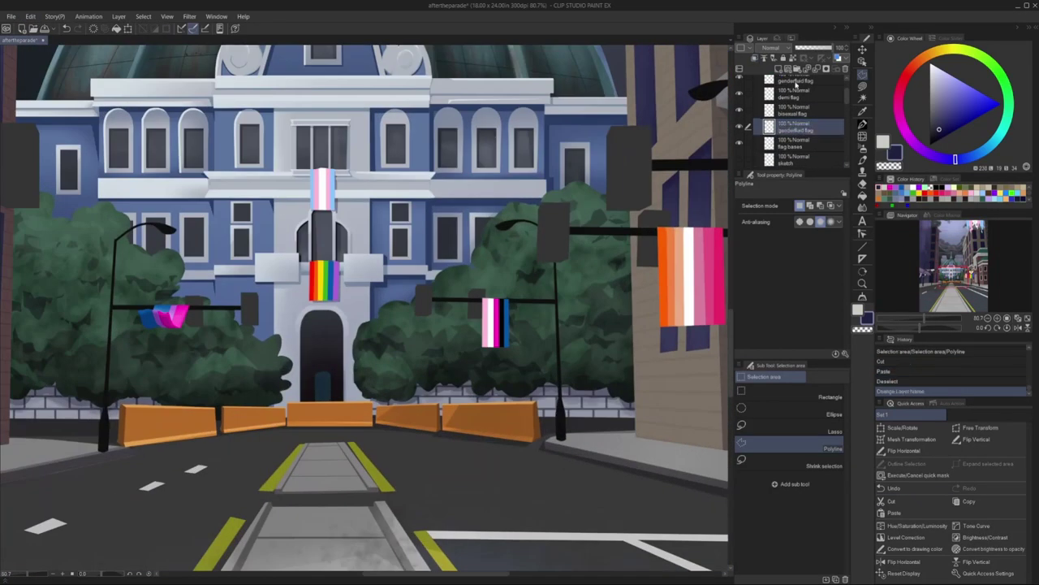
{"action": "scroll", "coordinate": [495, 321], "scroll_direction": "up", "scroll_amount": 4}
{"action": "left_click", "coordinate": [30, 16]}
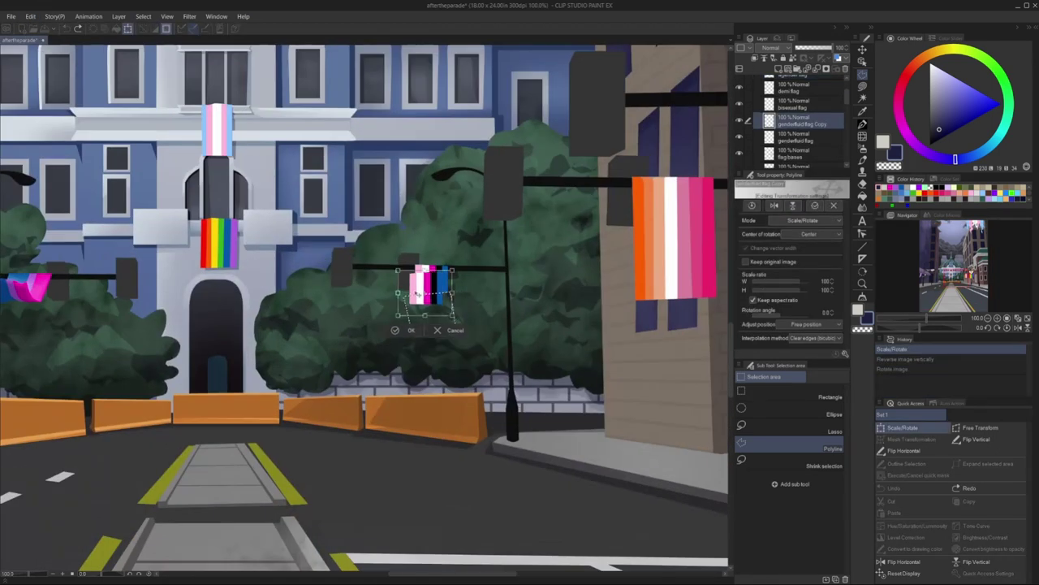
{"action": "left_click_drag", "start_coordinate": [452, 254], "coordinate": [422, 247]}
{"action": "mouse_move", "coordinate": [388, 285]}
{"action": "left_mouse_down"}
{"action": "mouse_move", "coordinate": [383, 303]}
{"action": "mouse_move", "coordinate": [392, 302]}
{"action": "left_mouse_up"}
{"action": "key", "text": "Return"}
{"action": "key", "text": "i"}
- Sample black from the canvas to touch up the genderfluid flag's stripes
{"action": "key", "text": "ctrl+d"}
{"action": "scroll", "coordinate": [455, 309], "scroll_direction": "up", "scroll_amount": 5}
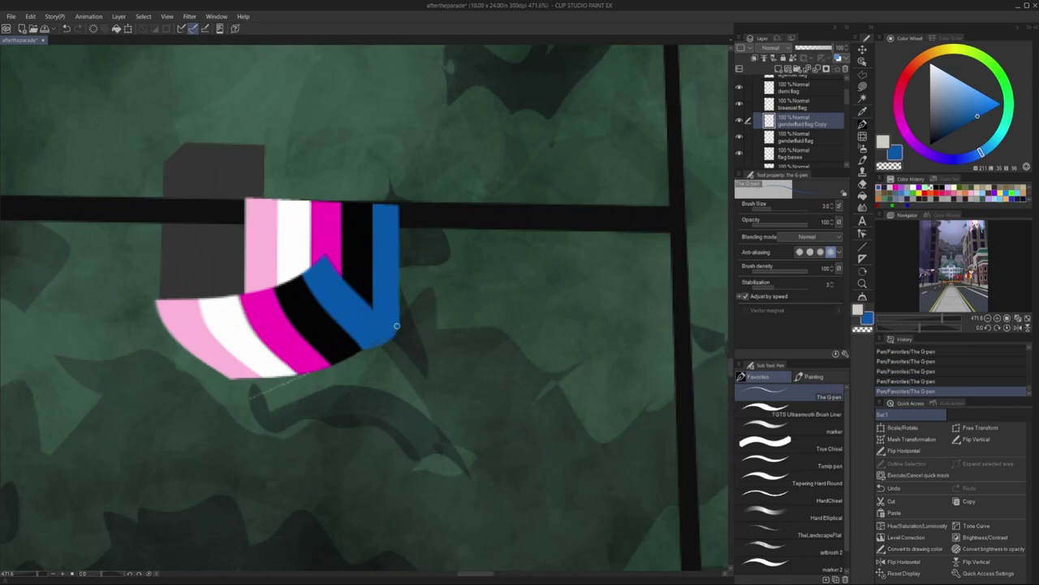
{"action": "left_click", "coordinate": [344, 344], "text": "alt"}
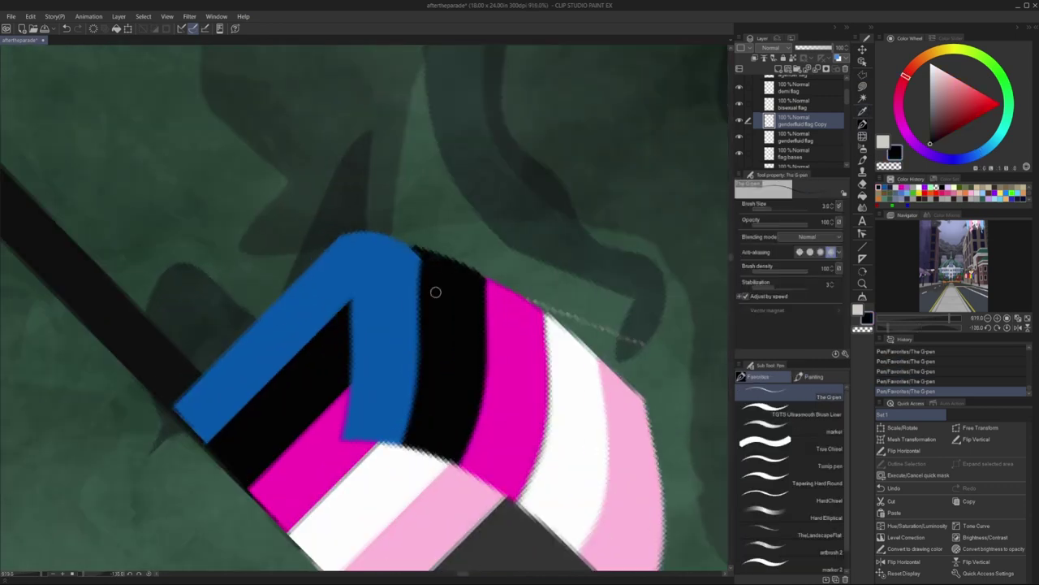
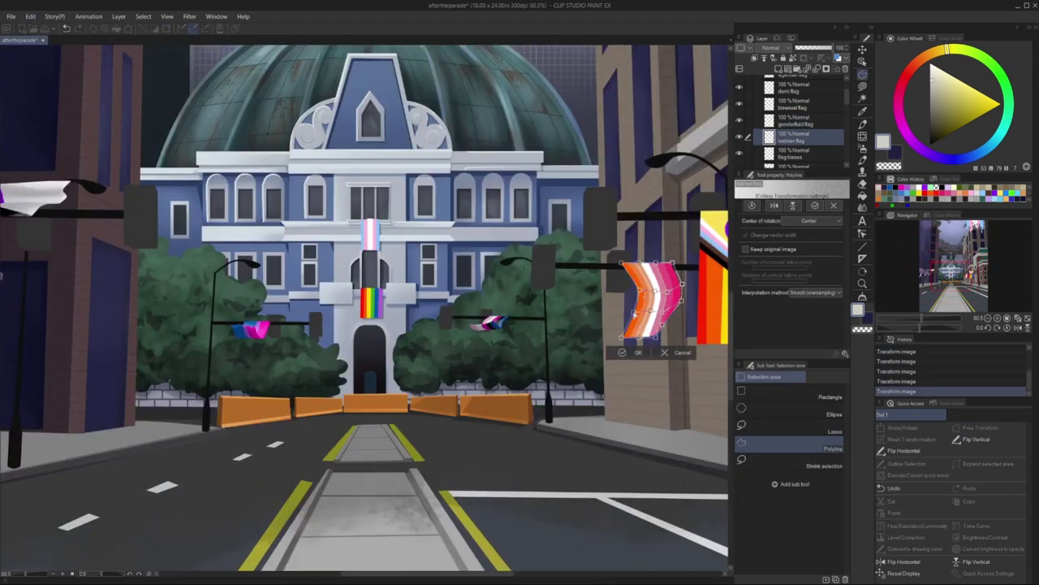
- Liquify the lesbian flag's stripes into waves and move it toward the lamp pole
{"action": "key", "text": "j"}
{"action": "mouse_move", "coordinate": [646, 281]}
{"action": "left_mouse_down"}
{"action": "mouse_move", "coordinate": [651, 268]}
{"action": "mouse_move", "coordinate": [625, 274]}
{"action": "left_mouse_up"}
{"action": "key", "text": "k"}
- Adjust the lesbian flag's luminosity and fill parts of it
{"action": "left_click", "coordinate": [30, 16]}
{"action": "left_click", "coordinate": [97, 203]}
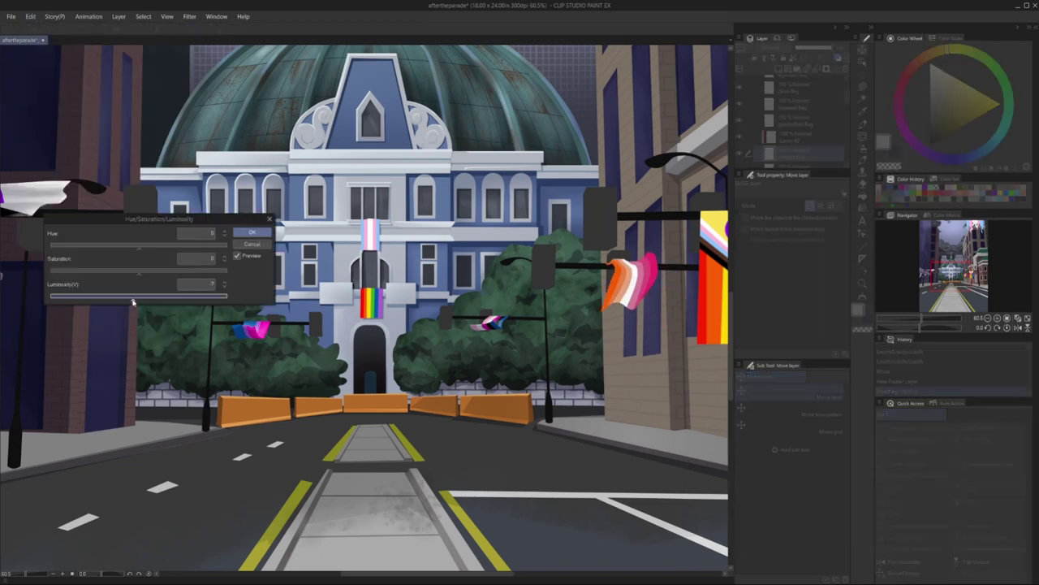
{"action": "left_click", "coordinate": [260, 219]}
- Add a clipped 30% Multiply shading layer and a Screen highlight layer to the lesbian flag
{"action": "left_click", "coordinate": [792, 154]}
{"action": "left_click", "coordinate": [791, 136]}
{"action": "left_click", "coordinate": [863, 206]}
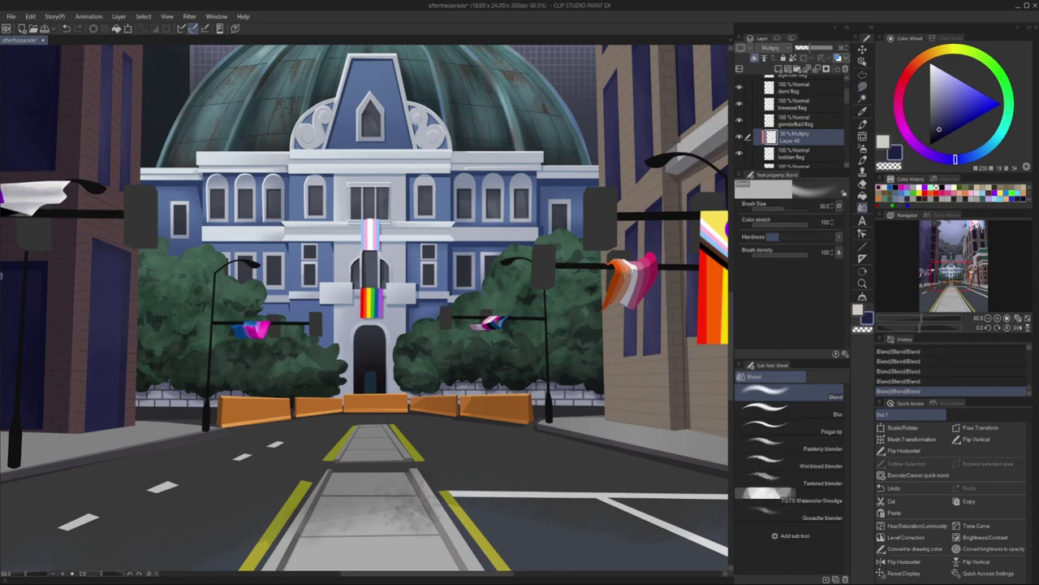
{"action": "left_click", "coordinate": [758, 63]}
{"action": "left_click", "coordinate": [771, 48]}
{"action": "key", "text": "ctrl+minus"}
{"action": "key", "text": "p"}
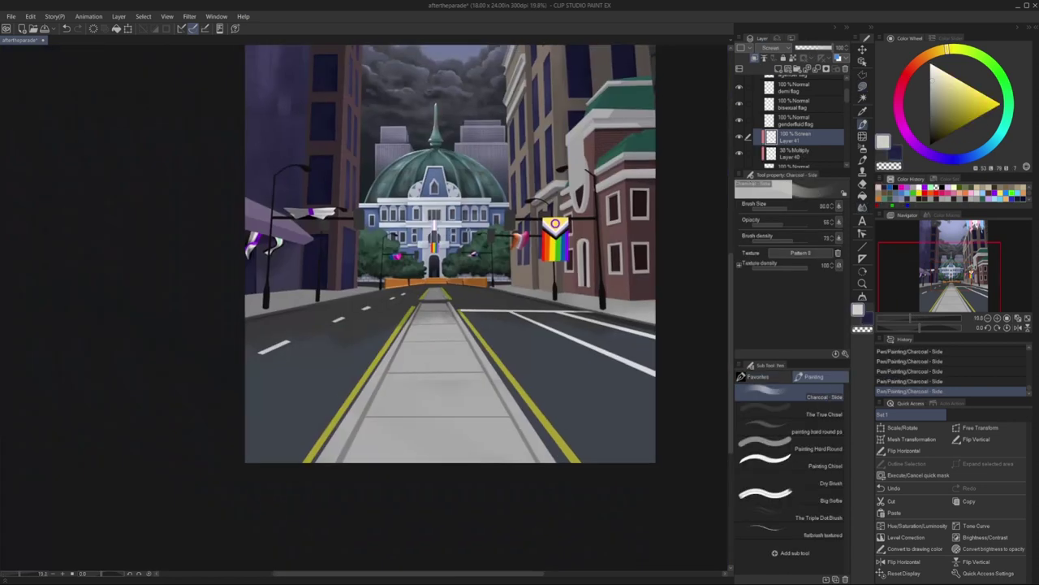
- Cut the progress pride flag onto its own layer, warp it into folds, and move it beside the lamp arm
{"action": "left_click", "coordinate": [30, 16]}
{"action": "key", "text": "ctrl+d"}
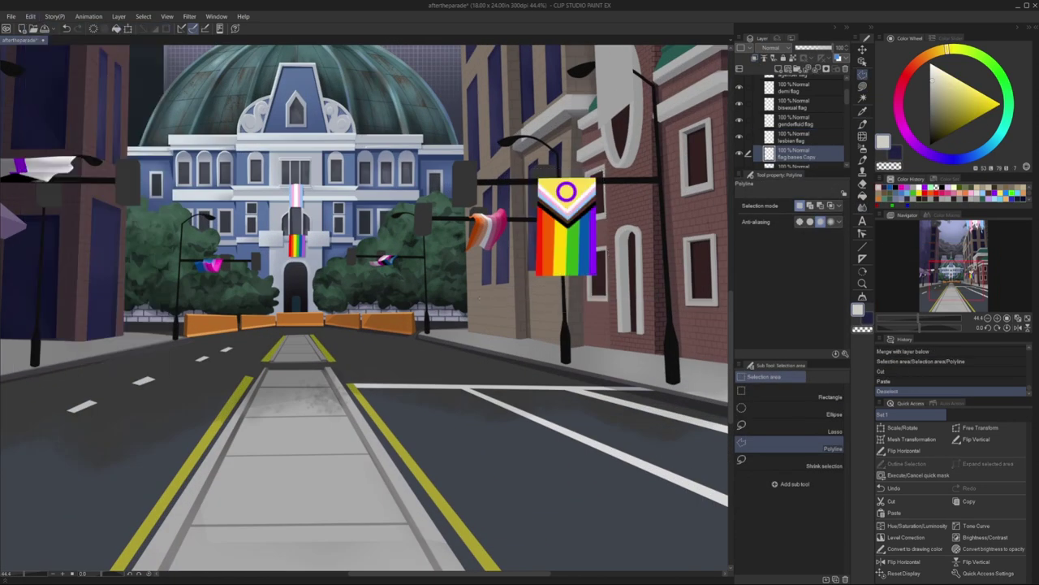
{"action": "scroll", "coordinate": [450, 276], "scroll_direction": "up", "scroll_amount": 2}
{"action": "mouse_move", "coordinate": [450, 276]}
{"action": "left_mouse_down"}
{"action": "mouse_move", "coordinate": [484, 289]}
{"action": "mouse_move", "coordinate": [479, 207]}
{"action": "left_mouse_up"}
{"action": "key", "text": "ctrl+z"}
{"action": "key", "text": "ctrl+z"}
{"action": "key", "text": "ctrl+z"}
{"action": "key", "text": "k"}
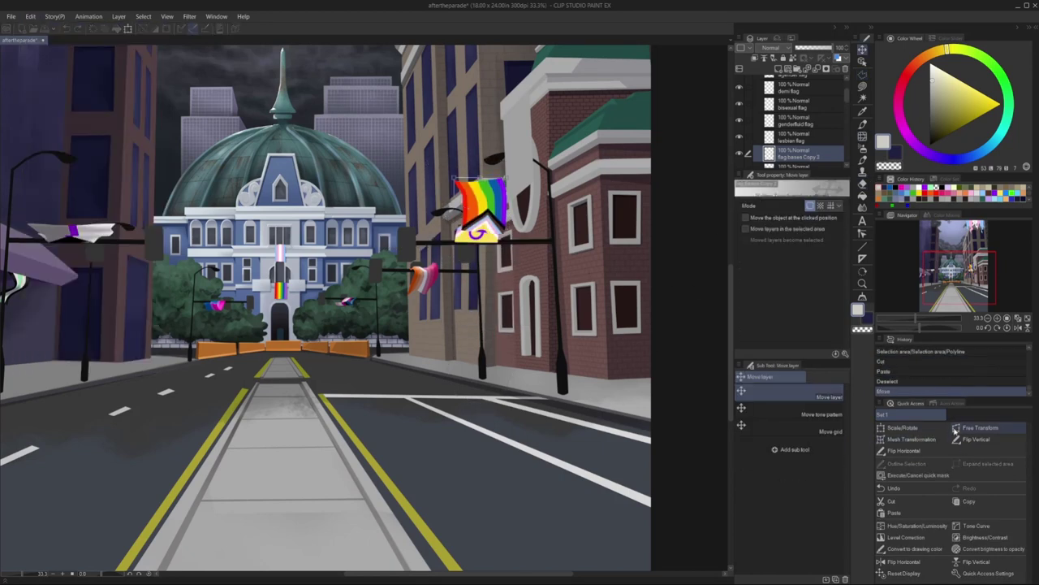
- Mesh-transform the progress pride flag's corner and folds into a waving shape
{"action": "left_click", "coordinate": [956, 429]}
{"action": "scroll", "coordinate": [452, 237], "scroll_direction": "up", "scroll_amount": 3}
{"action": "left_click_drag", "start_coordinate": [487, 154], "coordinate": [475, 147]}
{"action": "left_click_drag", "start_coordinate": [561, 215], "coordinate": [565, 203]}
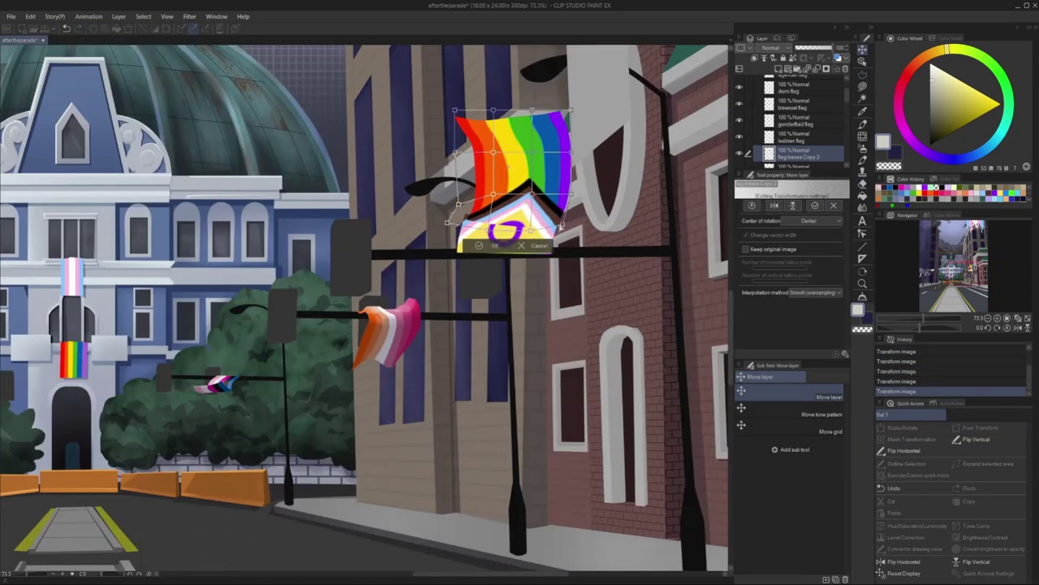
{"action": "key", "text": "Return"}
- Touch up the progress flag with a black hard pen and merge it into the layer below
{"action": "key", "text": "p"}
{"action": "scroll", "coordinate": [525, 211], "scroll_direction": "up", "scroll_amount": 5}
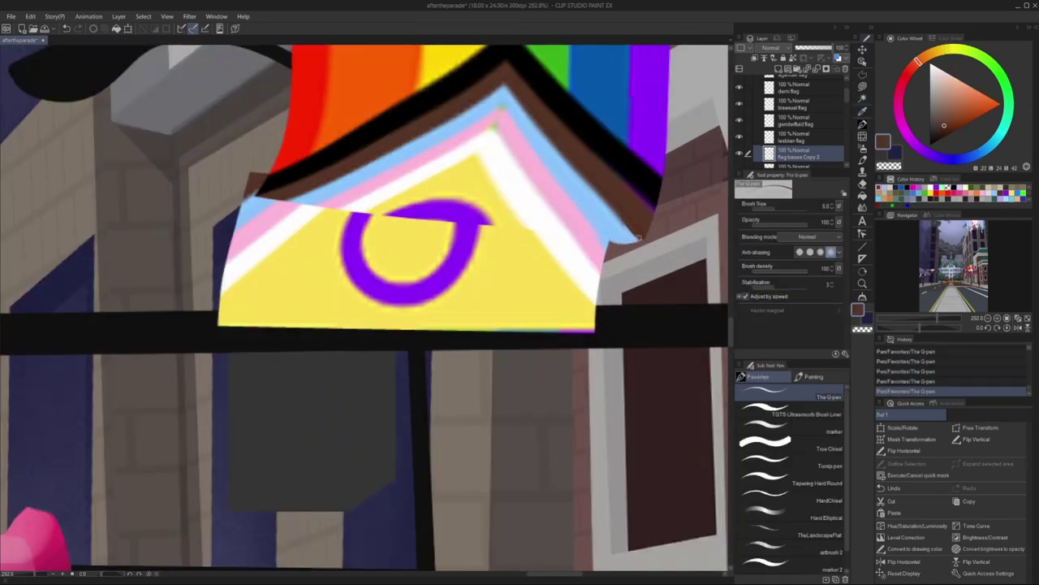
{"action": "left_click", "coordinate": [638, 174], "text": "alt"}
{"action": "scroll", "coordinate": [617, 212], "scroll_direction": "down", "scroll_amount": 2}
{"action": "scroll", "coordinate": [365, 193], "scroll_direction": "up", "scroll_amount": 2}
{"action": "scroll", "coordinate": [365, 193], "scroll_direction": "down", "scroll_amount": 5}
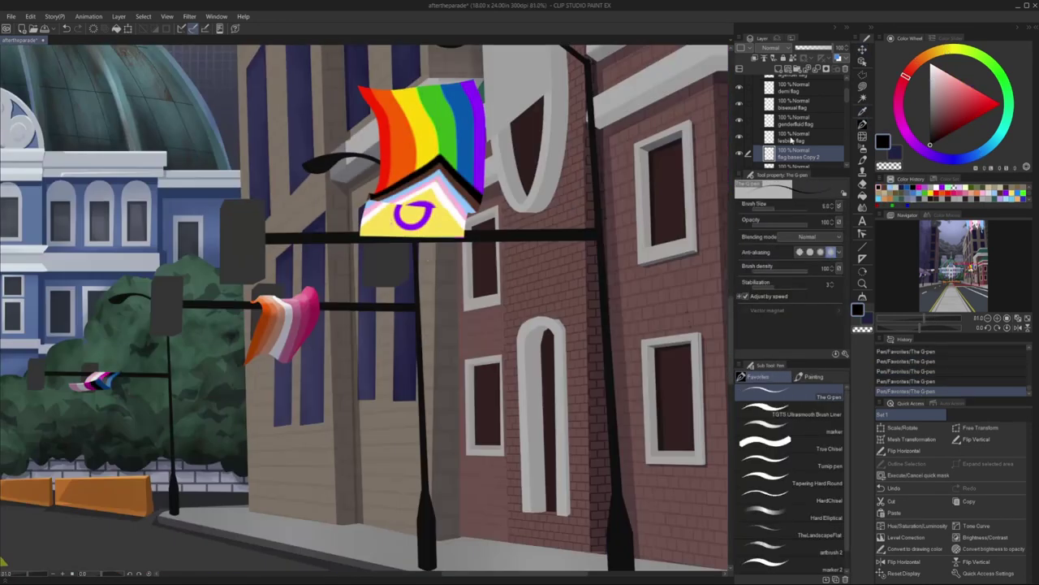
{"action": "key", "text": "ctrl+e"}
- Select the progress flag's base with a polygonal outline
{"action": "key", "text": "m"}
{"action": "scroll", "coordinate": [510, 232], "scroll_direction": "up", "scroll_amount": 2}
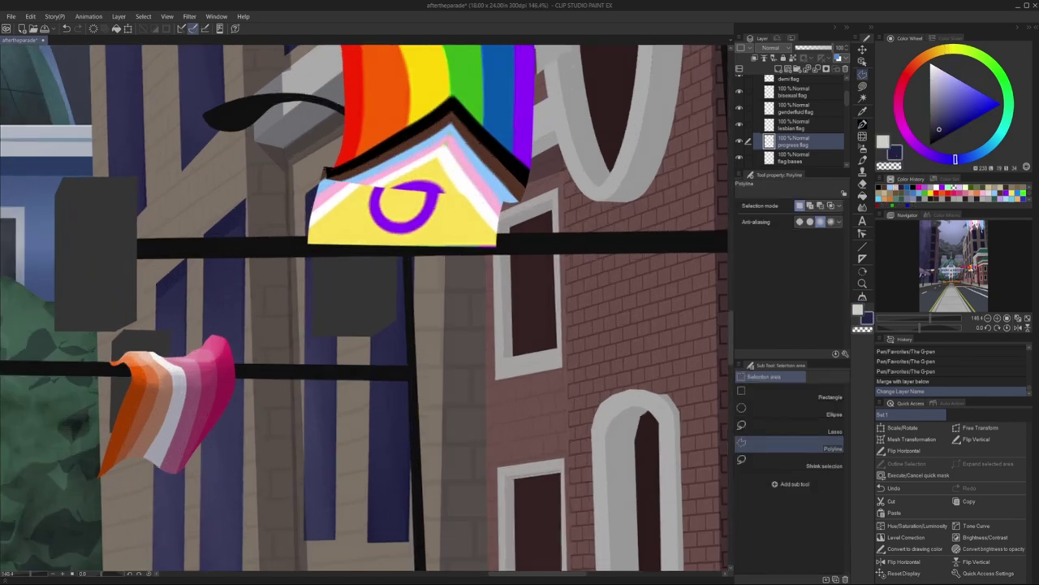
{"action": "left_click", "coordinate": [383, 214]}
{"action": "left_click", "coordinate": [388, 258]}
{"action": "left_click", "coordinate": [511, 260]}
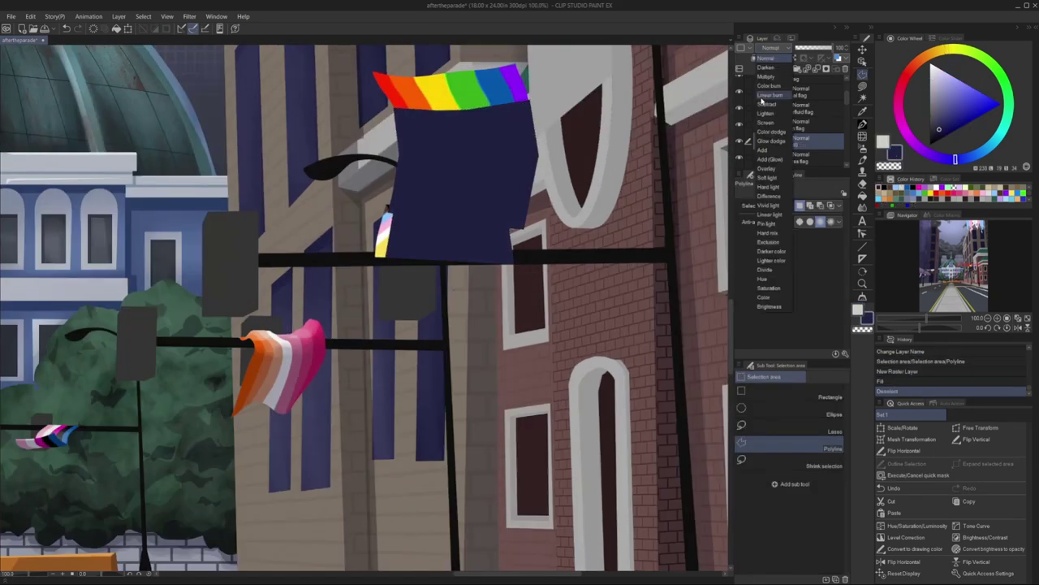
- Add blended Multiply shading and a softened clipped Screen highlight layer to the progress flag
{"action": "left_click", "coordinate": [389, 209]}
{"action": "key", "text": "j"}
{"action": "left_click_drag", "start_coordinate": [388, 209], "coordinate": [390, 238]}
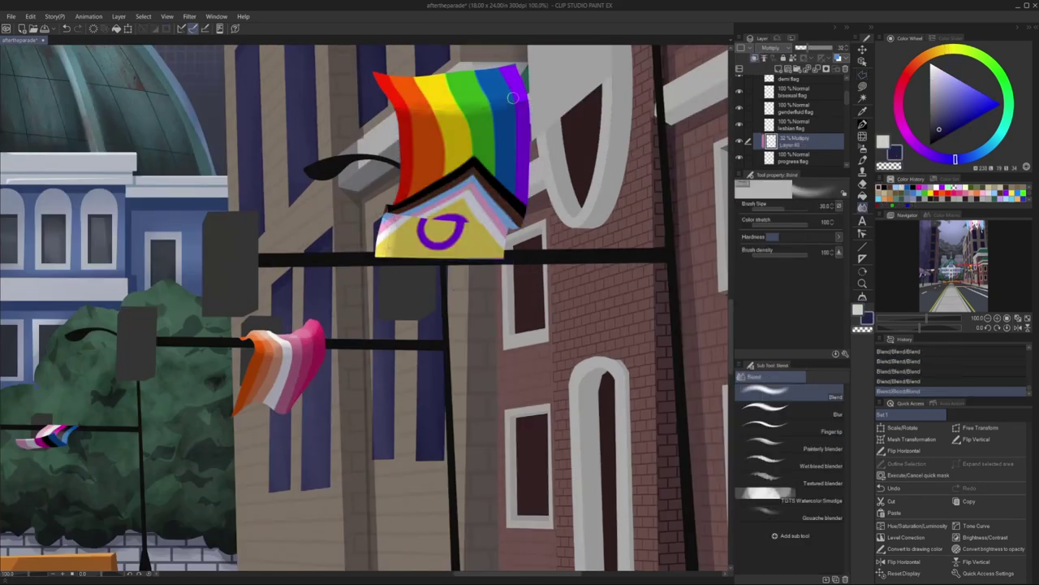
{"action": "key", "text": "p"}
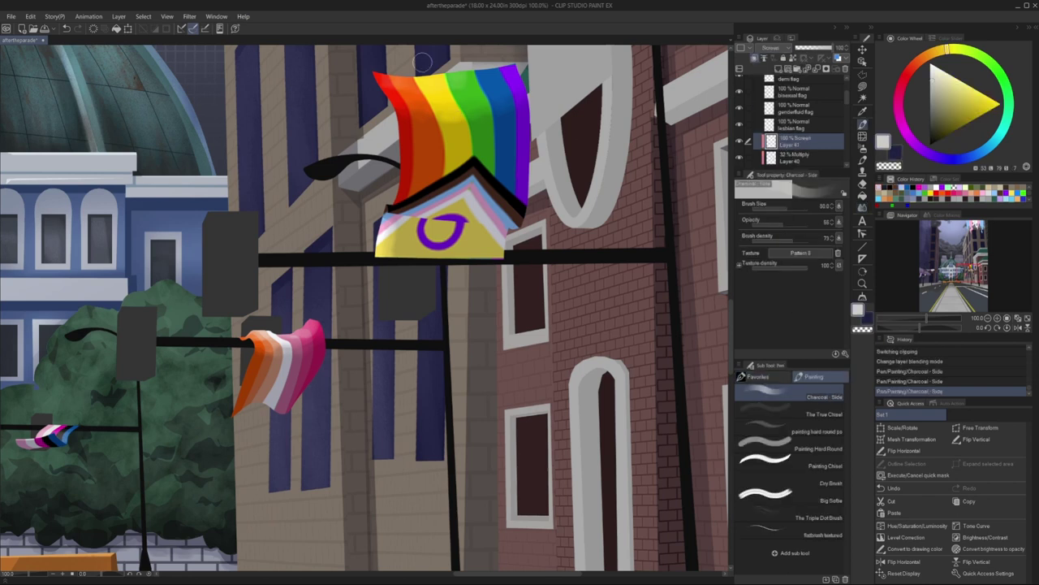
{"action": "key", "text": "j"}
{"action": "scroll", "coordinate": [620, 178], "scroll_direction": "down", "scroll_amount": 8}
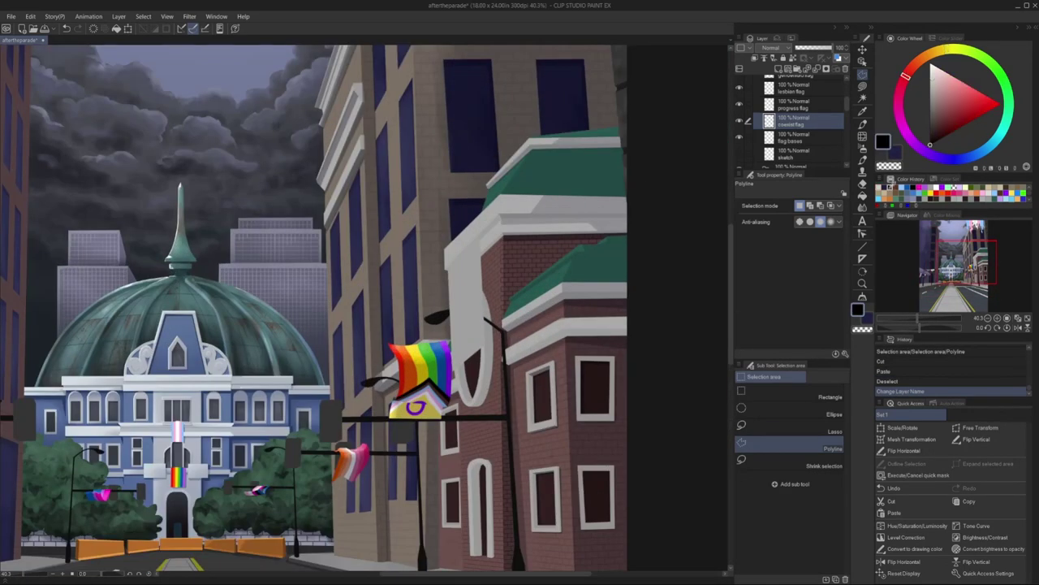
- Fill the lamp-post banner black, then draw a black circle in the sky on a new layer
{"action": "left_click", "coordinate": [30, 16]}
{"action": "left_click", "coordinate": [69, 194]}
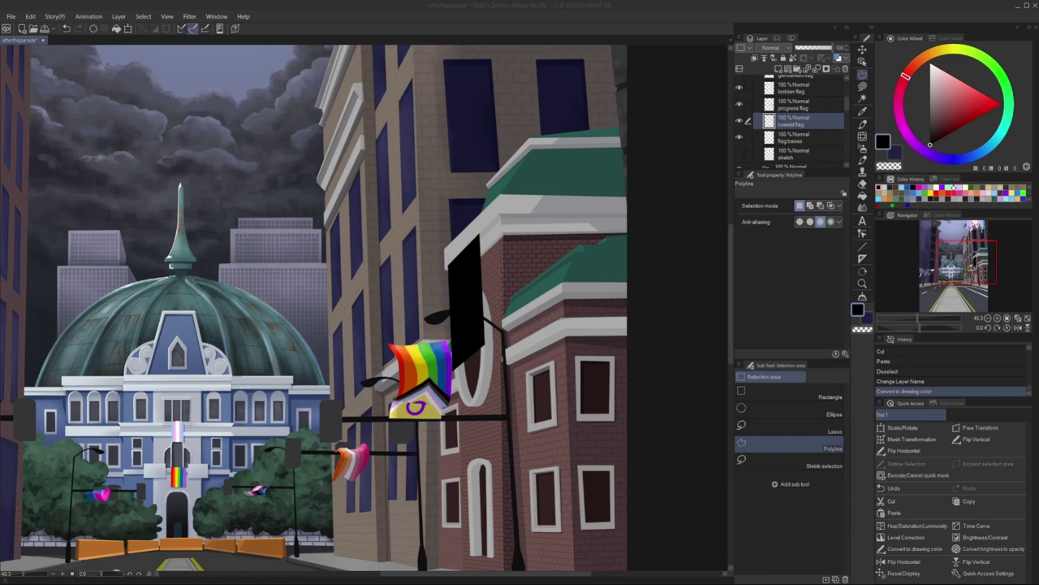
{"action": "left_click", "coordinate": [778, 70]}
{"action": "left_click", "coordinate": [862, 246]}
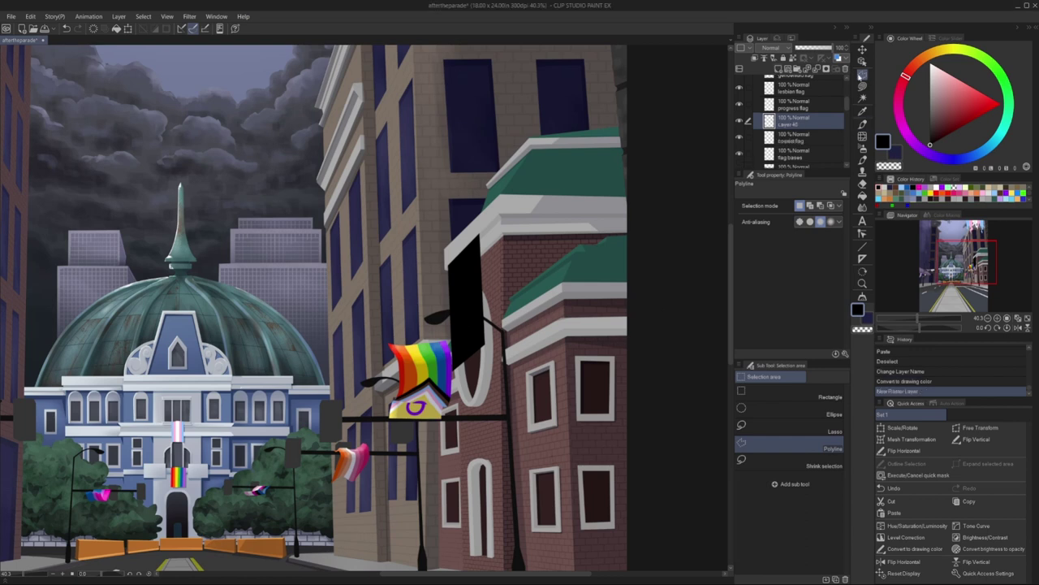
{"action": "left_click", "coordinate": [792, 508]}
{"action": "left_click_drag", "start_coordinate": [65, 198], "coordinate": [158, 286]}
- Erase an offset elliptical selection from the black disc to leave a crescent moon
{"action": "left_click", "coordinate": [863, 73]}
{"action": "left_click", "coordinate": [812, 410]}
{"action": "mouse_move", "coordinate": [100, 219]}
{"action": "left_mouse_down"}
{"action": "mouse_move", "coordinate": [166, 289]}
{"action": "mouse_move", "coordinate": [134, 250]}
{"action": "left_mouse_up"}
{"action": "key", "text": "Delete"}
{"action": "key", "text": "ctrl+d"}
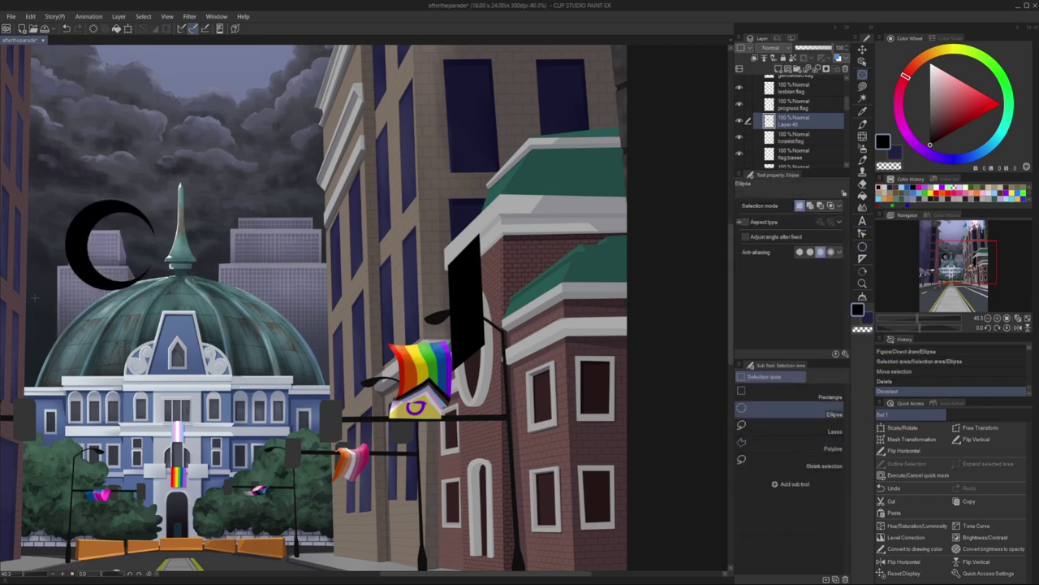
- Fill a black triangle as the first star points
{"action": "left_click", "coordinate": [812, 444]}
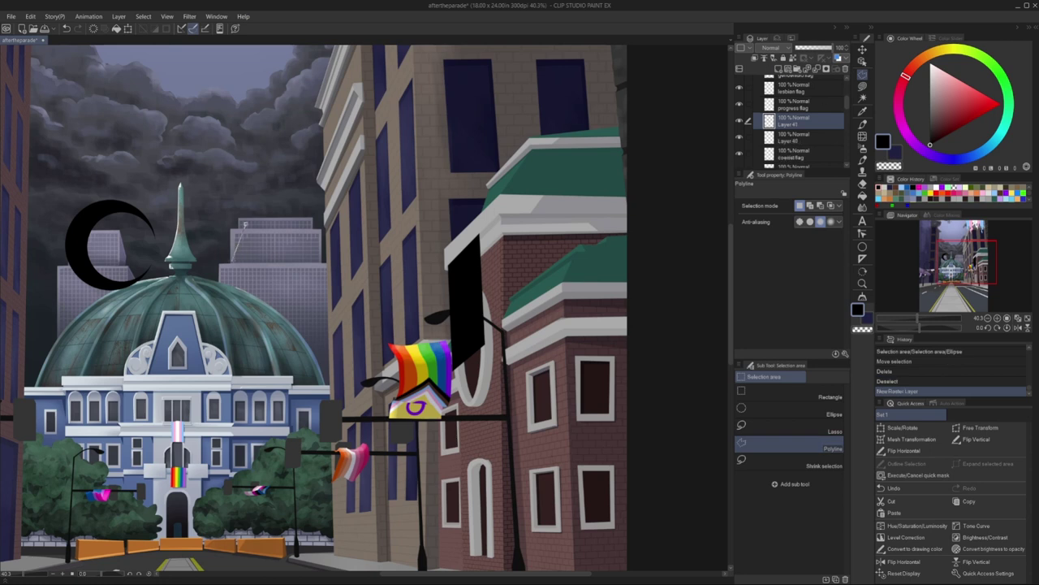
{"action": "key", "text": "ctrl+z"}
{"action": "left_click", "coordinate": [230, 252]}
{"action": "left_click", "coordinate": [276, 252]}
{"action": "left_click", "coordinate": [253, 272]}
{"action": "left_click", "coordinate": [230, 251]}
{"action": "key", "text": "alt+BackSpace"}
{"action": "key", "text": "ctrl+d"}
- Outline and fill the remaining star points black to complete the star
{"action": "left_click", "coordinate": [259, 246]}
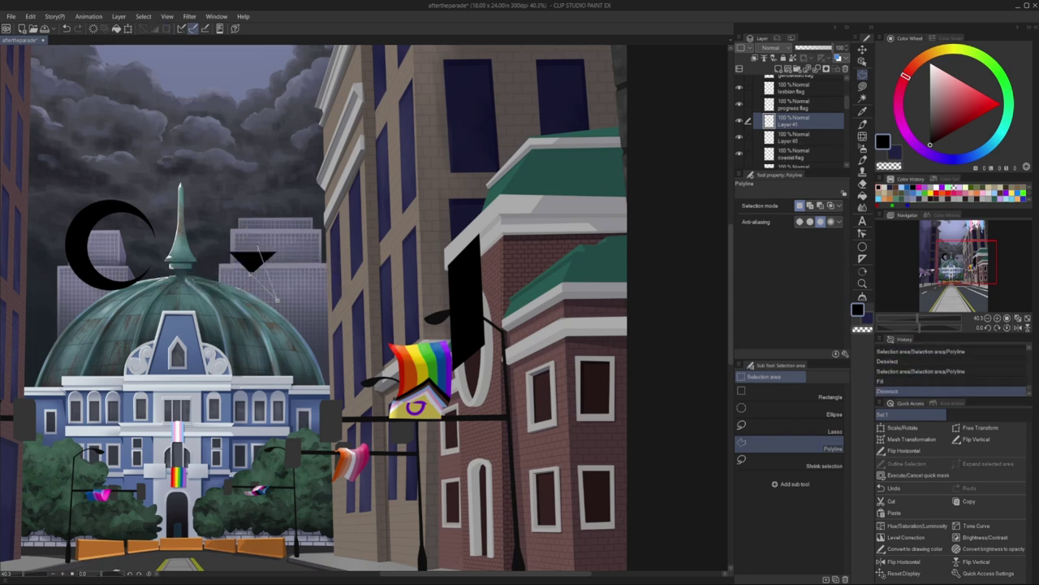
{"action": "left_click", "coordinate": [275, 292]}
{"action": "left_click", "coordinate": [229, 292]}
{"action": "left_click", "coordinate": [251, 233]}
{"action": "left_click", "coordinate": [258, 245]}
{"action": "key", "text": "alt+BackSpace"}
{"action": "key", "text": "ctrl+d"}
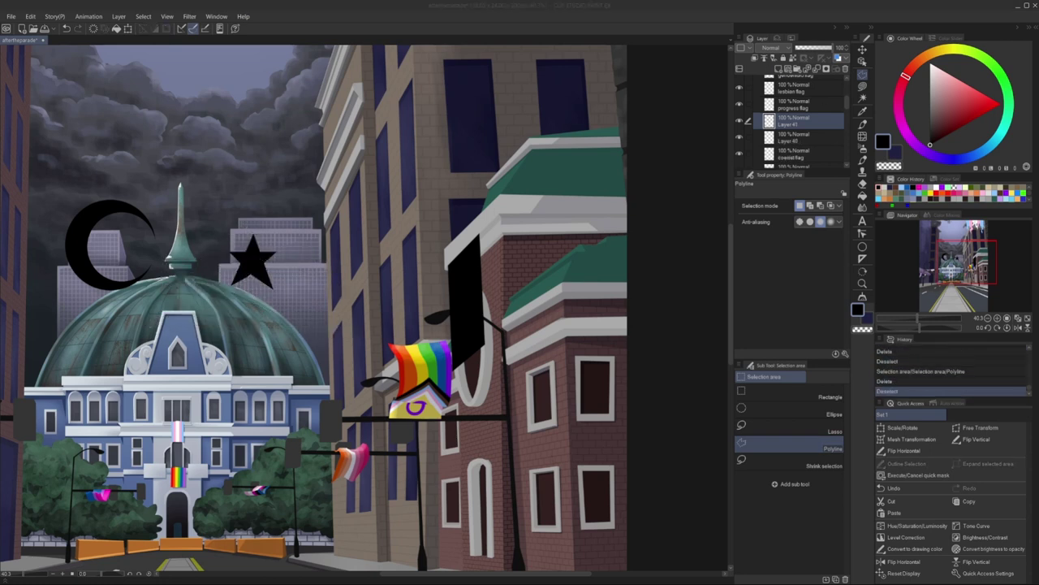
- Shrink the star and place it beside the moon, then draw another black circle
{"action": "key", "text": "ctrl+t"}
{"action": "left_click_drag", "start_coordinate": [252, 259], "coordinate": [180, 250]}
{"action": "key", "text": "Return"}
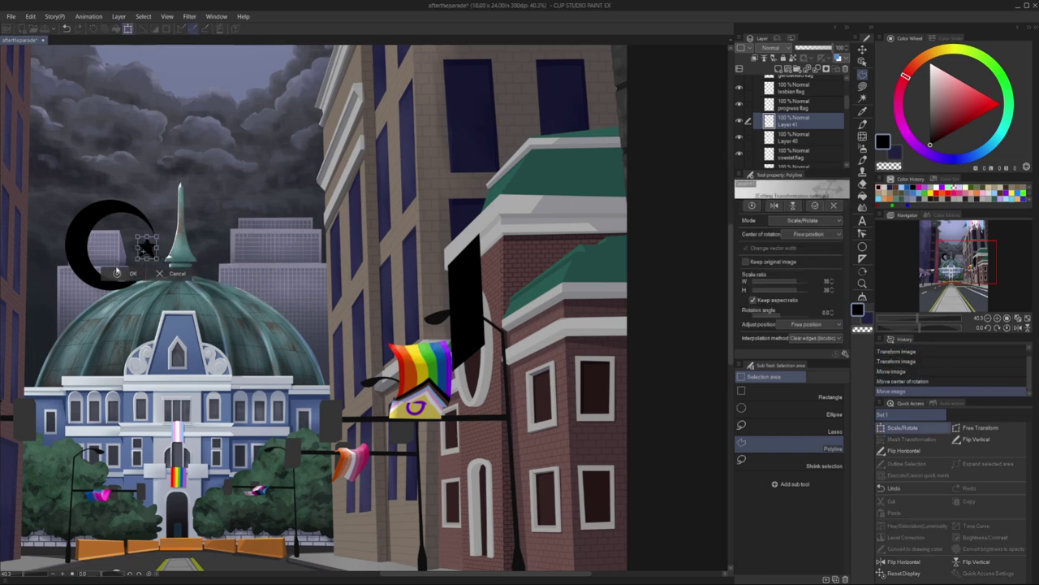
{"action": "key", "text": "u"}
{"action": "left_click_drag", "start_coordinate": [167, 292], "coordinate": [163, 290]}
- Move the black circle to the right of the crescent and outline part of it
{"action": "key", "text": "ctrl+t"}
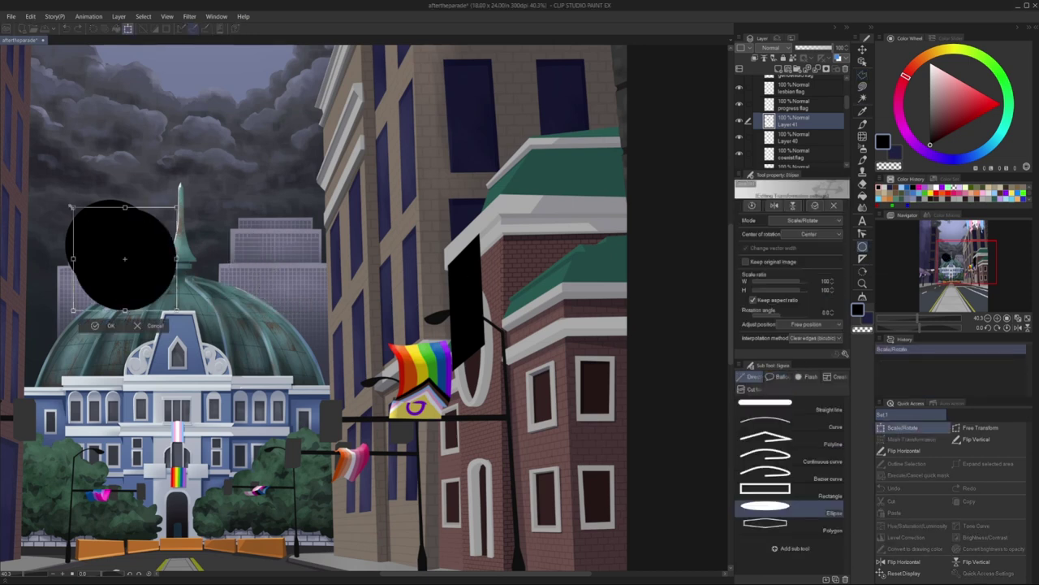
{"action": "left_click_drag", "start_coordinate": [116, 247], "coordinate": [205, 246]}
{"action": "key", "text": "Return"}
{"action": "key", "text": "m"}
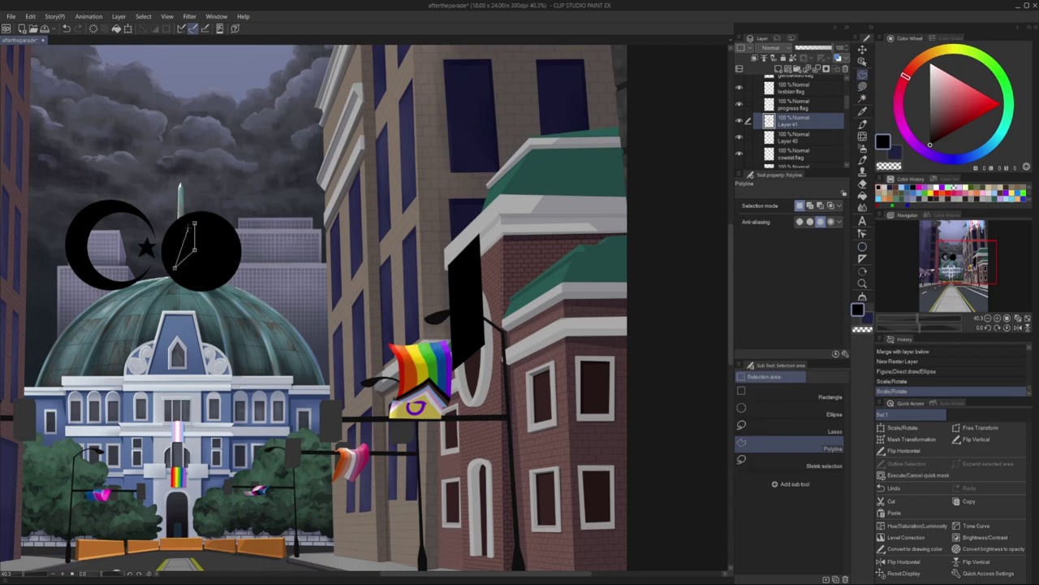
{"action": "left_click", "coordinate": [185, 221]}
{"action": "double_click", "coordinate": [185, 271]}
- Erase a left cut-out from the circle and a mirrored right cut-out
{"action": "scroll", "coordinate": [146, 251], "scroll_direction": "up", "scroll_amount": 3}
{"action": "scroll", "coordinate": [89, 230], "scroll_direction": "up", "scroll_amount": 2}
{"action": "left_click", "coordinate": [239, 188]}
{"action": "left_click", "coordinate": [239, 245]}
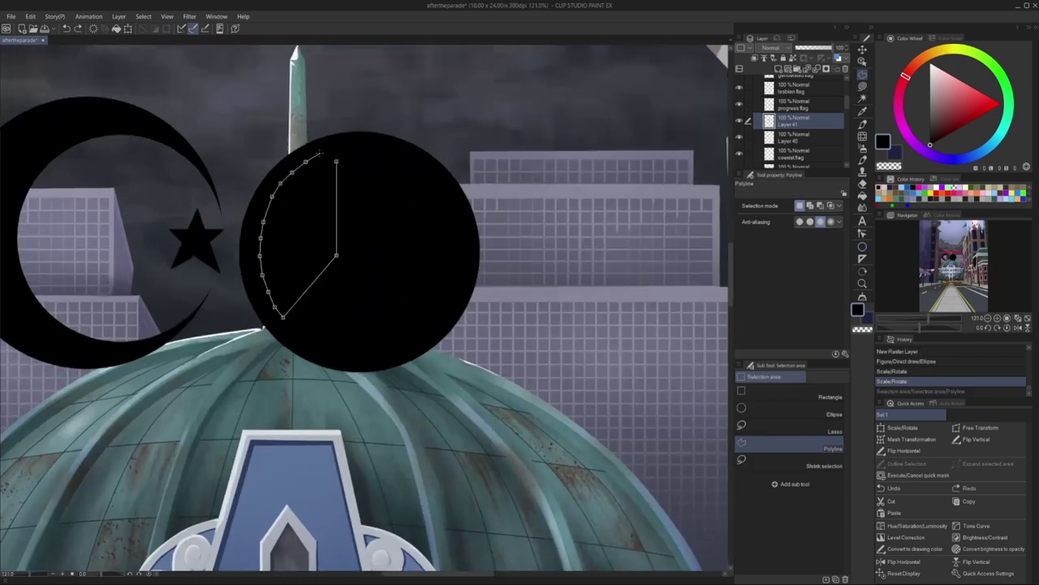
{"action": "double_click", "coordinate": [318, 153]}
{"action": "key", "text": "Delete"}
{"action": "key", "text": "ctrl+t"}
{"action": "left_click_drag", "start_coordinate": [257, 238], "coordinate": [475, 238]}
{"action": "key", "text": "Return"}
{"action": "key", "text": "Delete"}
{"action": "key", "text": "ctrl+d"}
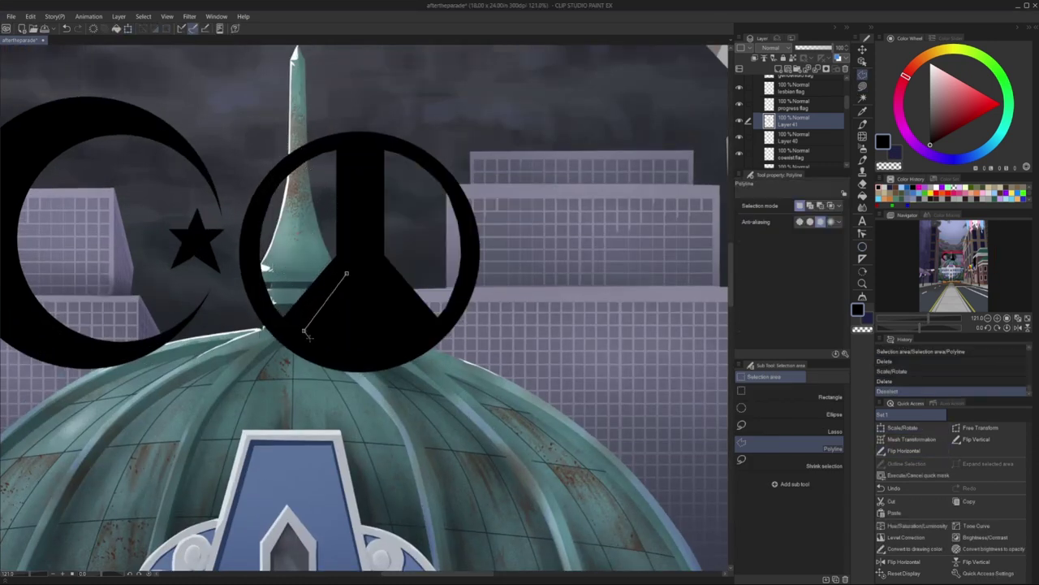
- Undo the cut-outs and erase the circle's centre, leaving a black ring
{"action": "scroll", "coordinate": [379, 274], "scroll_direction": "down", "scroll_amount": 1}
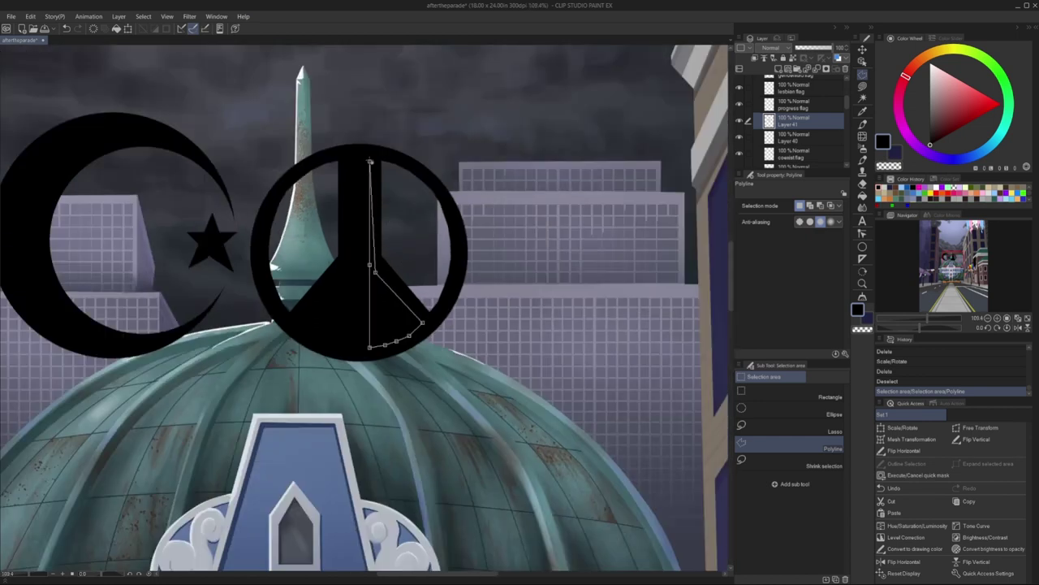
{"action": "key", "text": "ctrl+z"}
{"action": "key", "text": "ctrl+z"}
{"action": "key", "text": "ctrl+z"}
{"action": "key", "text": "ctrl+z"}
{"action": "key", "text": "ctrl+z"}
{"action": "key", "text": "ctrl+z"}
{"action": "key", "text": "ctrl+z"}
{"action": "key", "text": "Delete"}
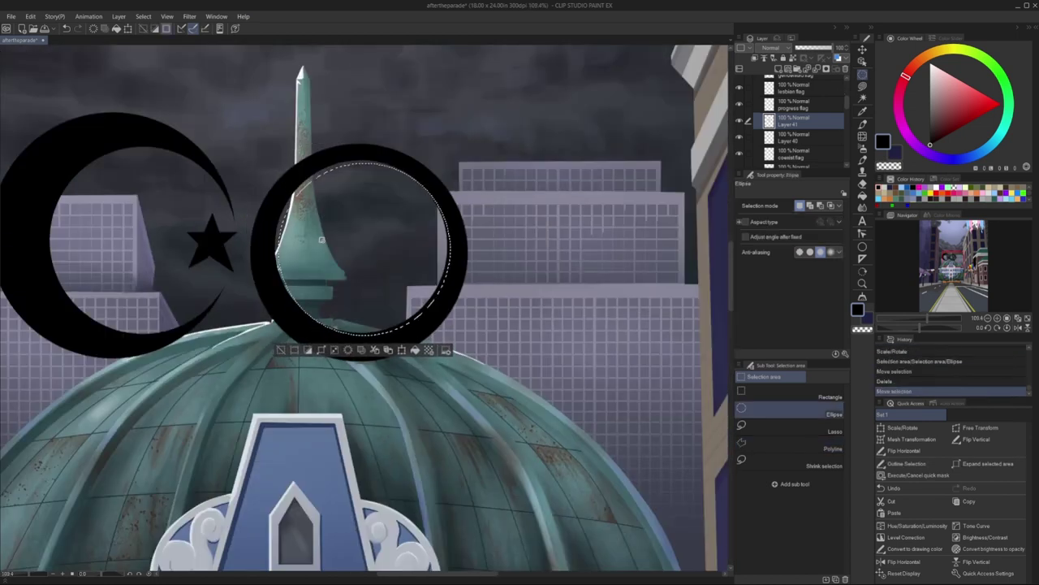
{"action": "key", "text": "ctrl+d"}
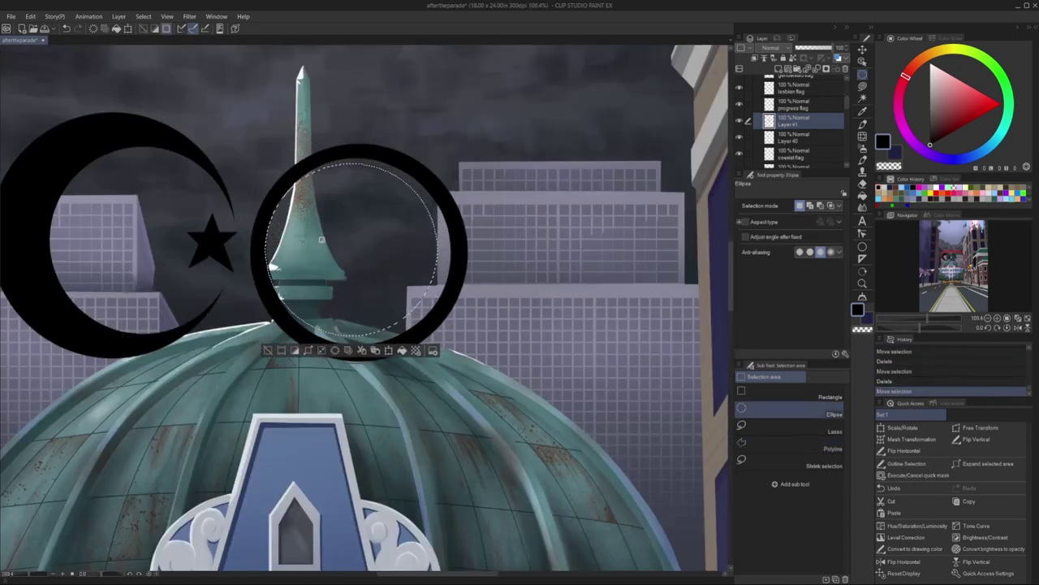
- Fill the peace sign's vertical bar black and outline its diagonal arm
{"action": "left_click", "coordinate": [830, 396]}
{"action": "left_click_drag", "start_coordinate": [335, 153], "coordinate": [380, 349]}
{"action": "key", "text": "alt+BackSpace"}
{"action": "key", "text": "ctrl+d"}
{"action": "left_click", "coordinate": [833, 449]}
{"action": "left_click", "coordinate": [365, 240]}
{"action": "left_click", "coordinate": [442, 306]}
- Fill the diagonal arm, mirror a copy to the other side, and merge the peace sign
{"action": "left_click", "coordinate": [362, 253]}
{"action": "key", "text": "alt+BackSpace"}
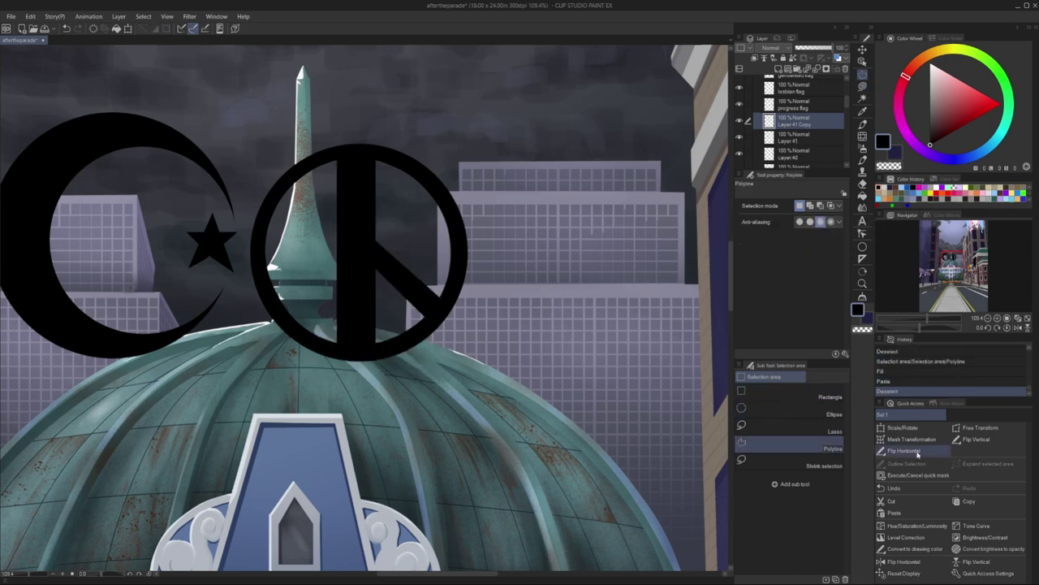
{"action": "key", "text": "ctrl+c"}
{"action": "key", "text": "ctrl+v"}
{"action": "key", "text": "ctrl+t"}
{"action": "key", "text": "Return"}
{"action": "key", "text": "ctrl+e"}
{"action": "key", "text": "ctrl+e"}
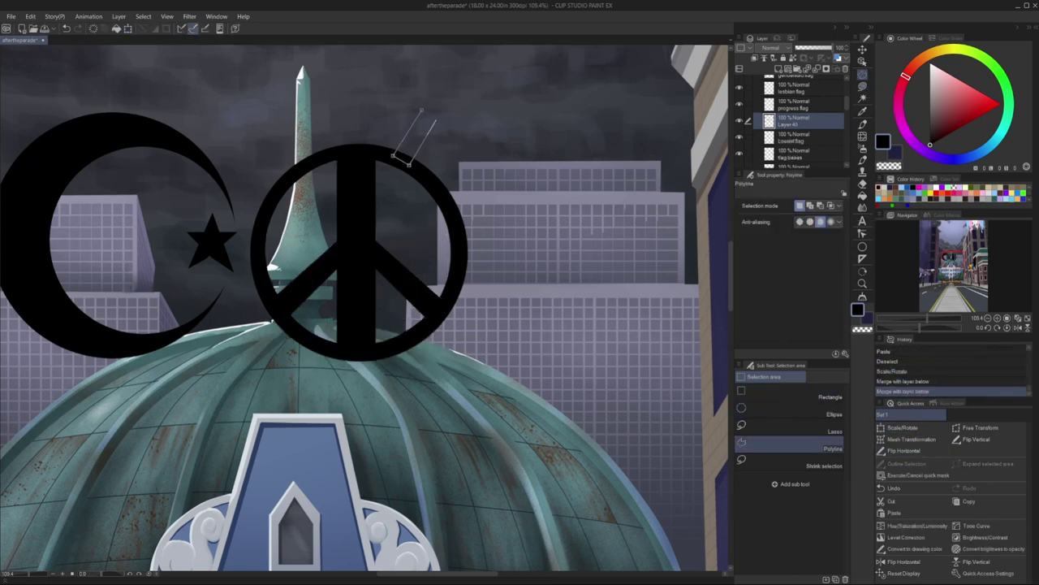
- Fill a black male arrow on top of the peace sign
{"action": "left_click", "coordinate": [413, 91]}
{"action": "left_click", "coordinate": [450, 89]}
{"action": "left_click", "coordinate": [449, 126]}
{"action": "left_click", "coordinate": [409, 164]}
{"action": "key", "text": "alt+BackSpace"}
{"action": "key", "text": "ctrl+d"}
{"action": "scroll", "coordinate": [435, 120], "scroll_direction": "down", "scroll_amount": 2}
- Delete an outlined section of the bar to shape the female cross
{"action": "left_click", "coordinate": [338, 163]}
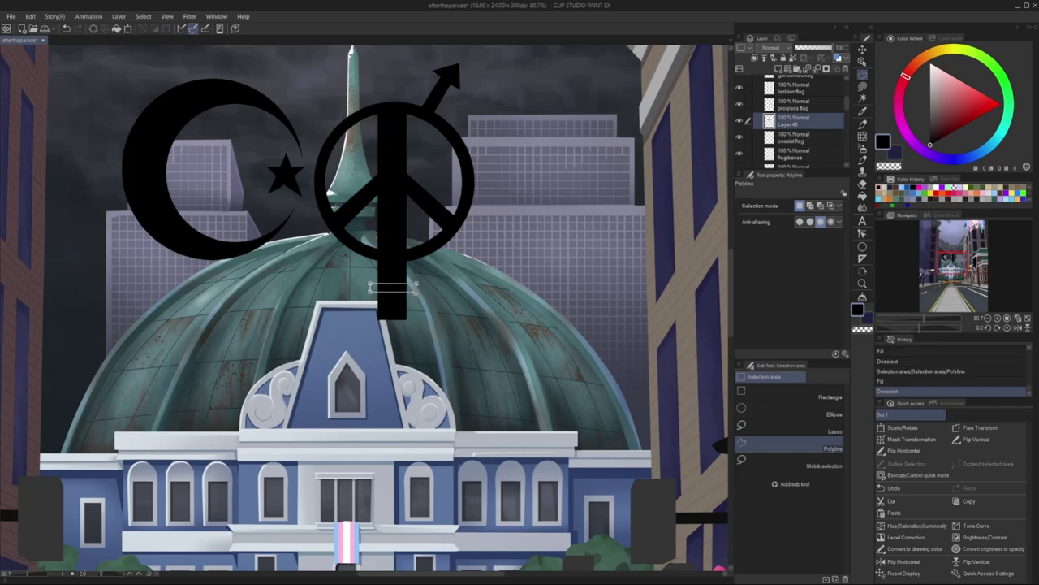
{"action": "left_click", "coordinate": [416, 286]}
{"action": "key", "text": "Delete"}
{"action": "key", "text": "ctrl+d"}
{"action": "scroll", "coordinate": [415, 286], "scroll_direction": "down", "scroll_amount": 2}
- Draw a black filled circle on a new layer and move it beside the peace sign
{"action": "key", "text": "ctrl+shift+n"}
{"action": "key", "text": "u"}
{"action": "left_click_drag", "start_coordinate": [263, 215], "coordinate": [372, 324]}
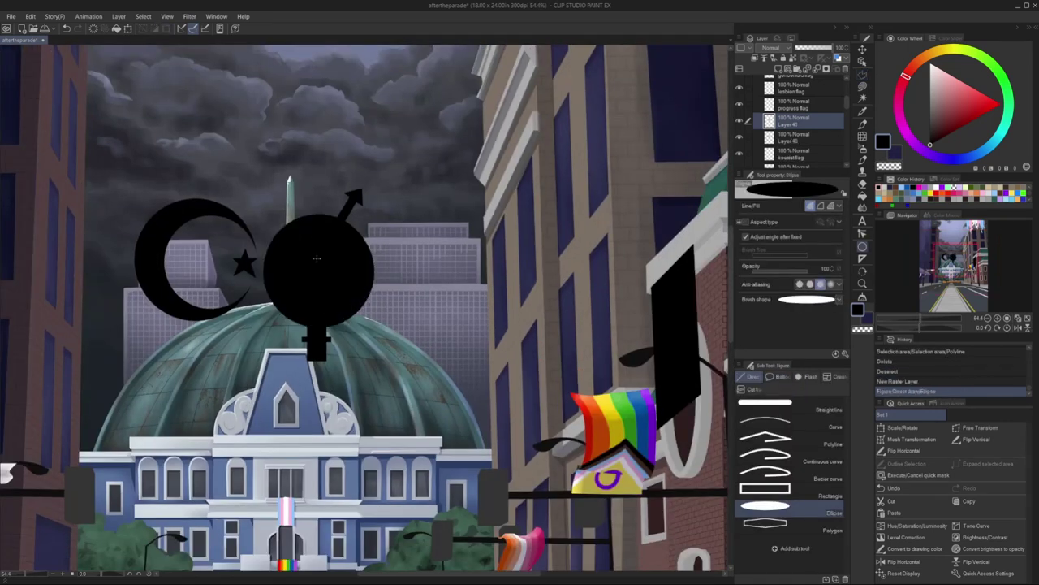
{"action": "key", "text": "k"}
{"action": "left_click_drag", "start_coordinate": [317, 259], "coordinate": [429, 238]}
- Cut two pieces from the circle to form a black 'e', then begin adding text
{"action": "key", "text": "m"}
{"action": "scroll", "coordinate": [395, 258], "scroll_direction": "up", "scroll_amount": 2}
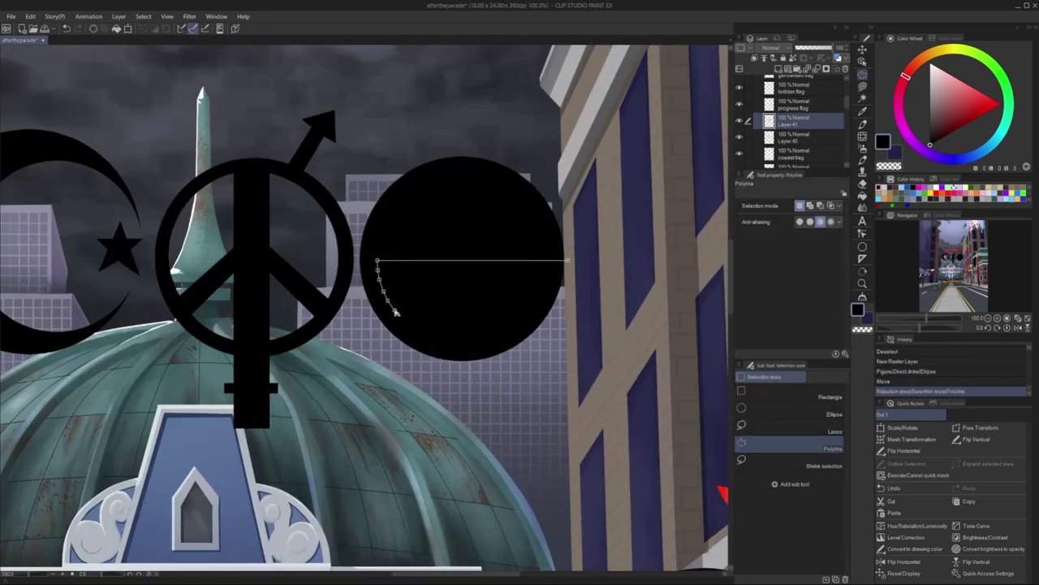
{"action": "left_click", "coordinate": [377, 261]}
{"action": "key", "text": "Delete"}
{"action": "key", "text": "ctrl+d"}
{"action": "left_click", "coordinate": [383, 244]}
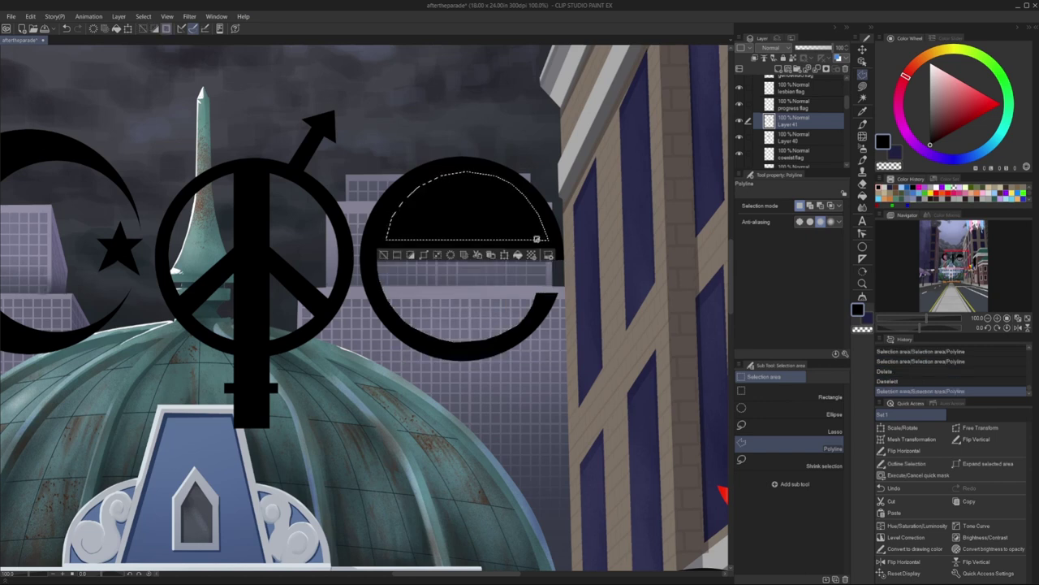
{"action": "key", "text": "Delete"}
{"action": "key", "text": "ctrl+d"}
{"action": "scroll", "coordinate": [471, 260], "scroll_direction": "down", "scroll_amount": 2}
{"action": "key", "text": "t"}
{"action": "left_click", "coordinate": [804, 242]}
- Add the text 'VOLUTION' in Arial, shrunk and placed inside the e
{"action": "left_click", "coordinate": [804, 337]}
{"action": "left_click", "coordinate": [494, 292]}
{"action": "type", "text": "VOLUTION"}
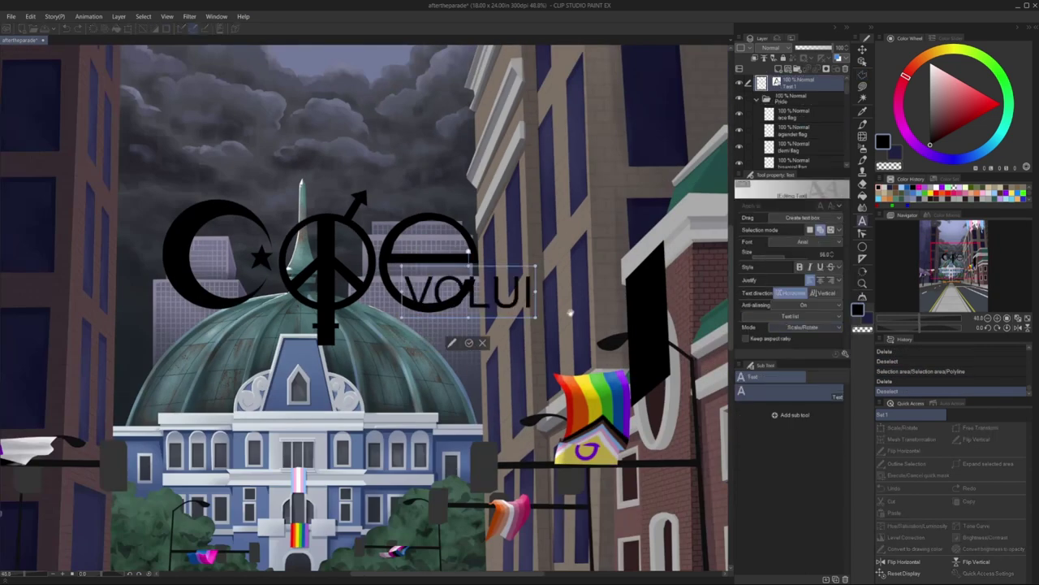
{"action": "left_click_drag", "start_coordinate": [559, 302], "coordinate": [430, 272]}
{"action": "left_click", "coordinate": [819, 71]}
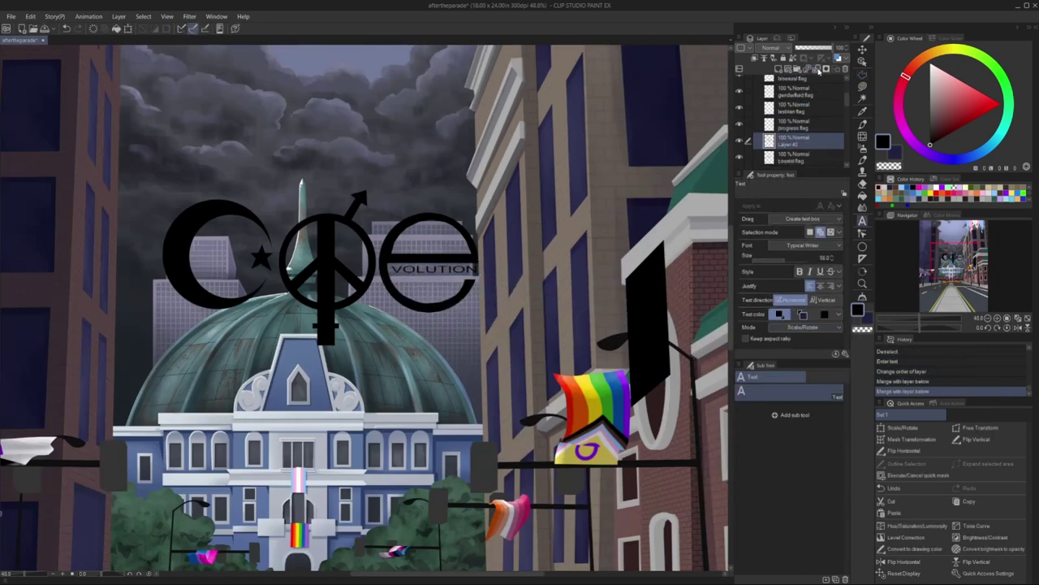
- On a new layer, form a black Star of David from two flipped triangles right of the e
{"action": "left_click", "coordinate": [863, 74]}
{"action": "double_click", "coordinate": [494, 262]}
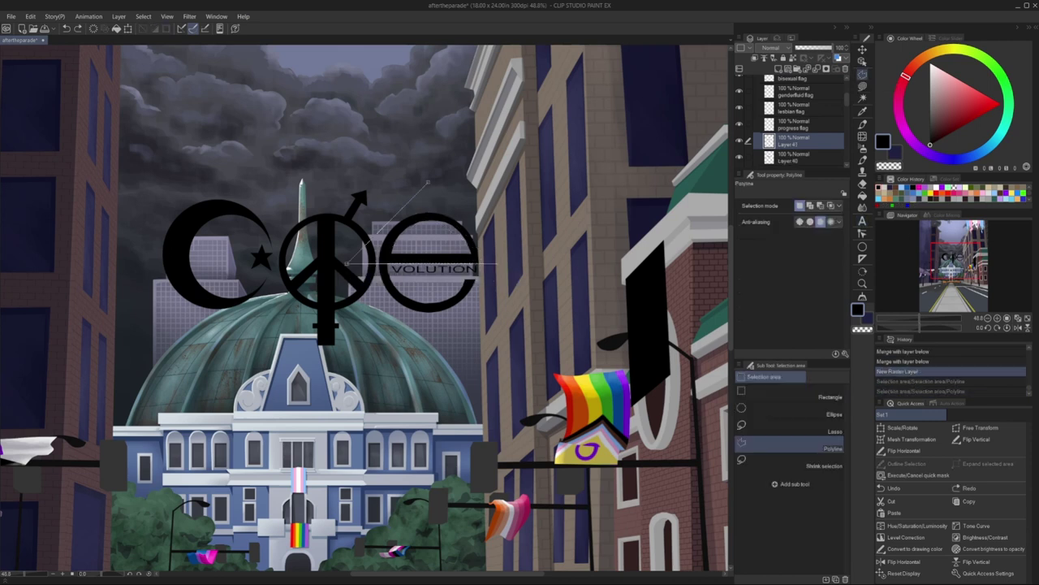
{"action": "key", "text": "alt+BackSpace"}
{"action": "key", "text": "ctrl+d"}
{"action": "key", "text": "ctrl+t"}
{"action": "key", "text": "Return"}
{"action": "key", "text": "ctrl+e"}
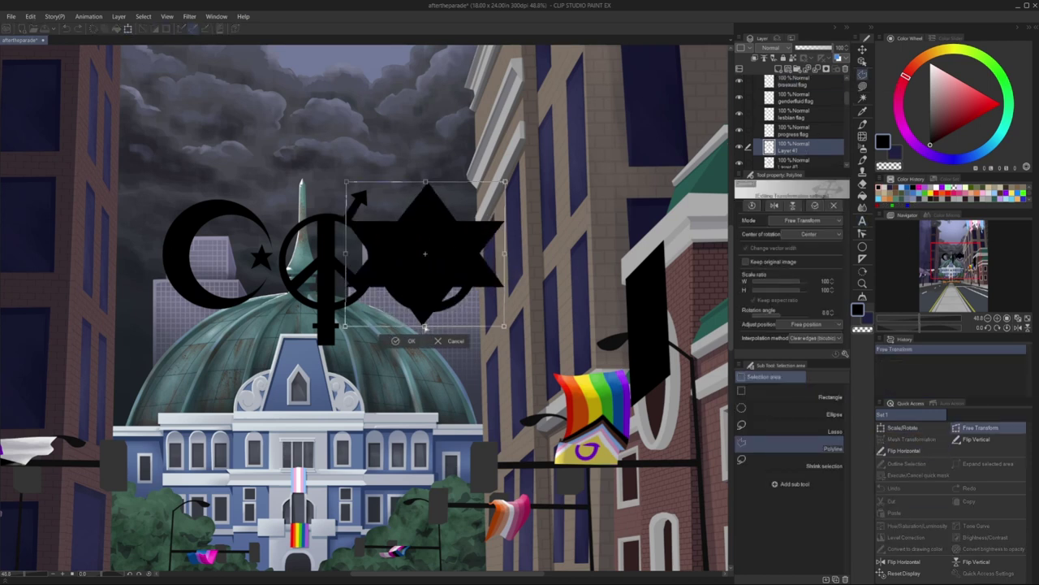
{"action": "key", "text": "ctrl+t"}
{"action": "left_click_drag", "start_coordinate": [427, 244], "coordinate": [495, 243]}
{"action": "key", "text": "Return"}
- Hollow the star by cutting out its inner triangles
{"action": "scroll", "coordinate": [487, 252], "scroll_direction": "up", "scroll_amount": 5}
{"action": "left_click", "coordinate": [477, 233]}
{"action": "left_click", "coordinate": [504, 273]}
{"action": "double_click", "coordinate": [543, 233]}
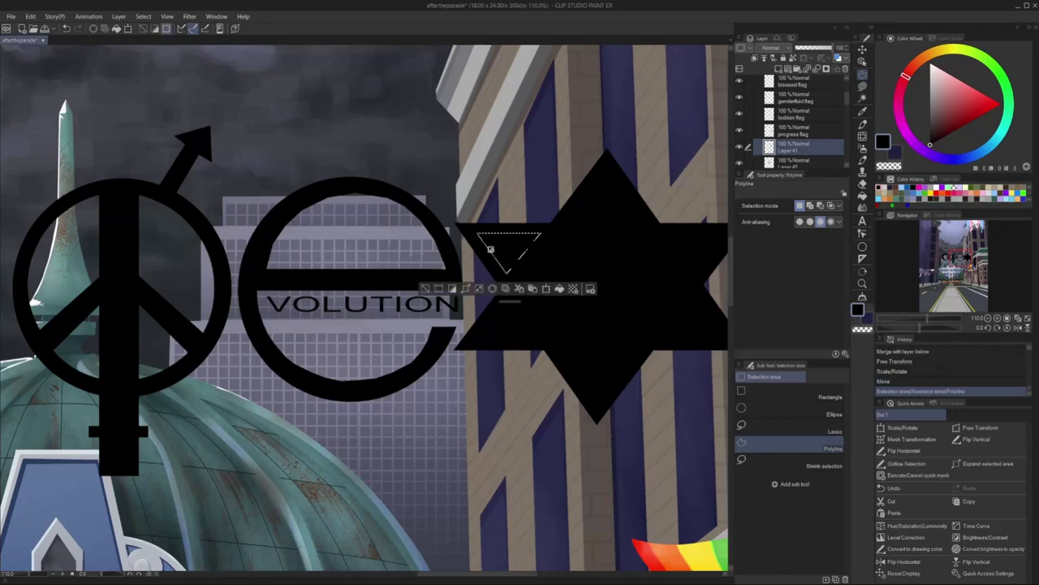
{"action": "key", "text": "Delete"}
{"action": "key", "text": "ctrl+d"}
{"action": "scroll", "coordinate": [568, 243], "scroll_direction": "up", "scroll_amount": 1}
{"action": "left_click", "coordinate": [671, 231]}
{"action": "left_click", "coordinate": [733, 232]}
{"action": "double_click", "coordinate": [700, 271]}
{"action": "key", "text": "Delete"}
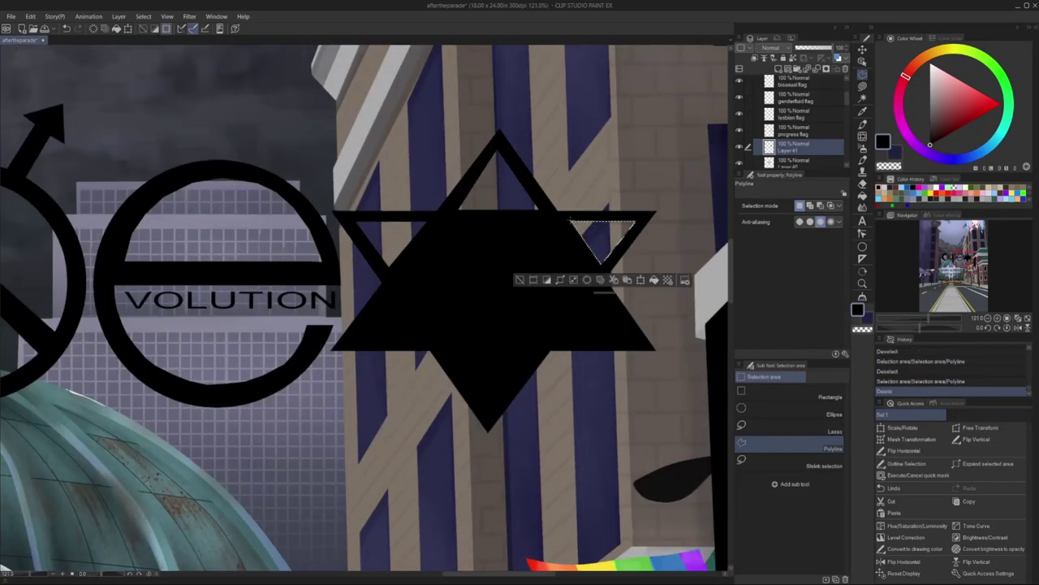
- Merge the star into the symbols layer and shift the whole row up and left
{"action": "scroll", "coordinate": [561, 268], "scroll_direction": "down", "scroll_amount": 1}
{"action": "key", "text": "ctrl+d"}
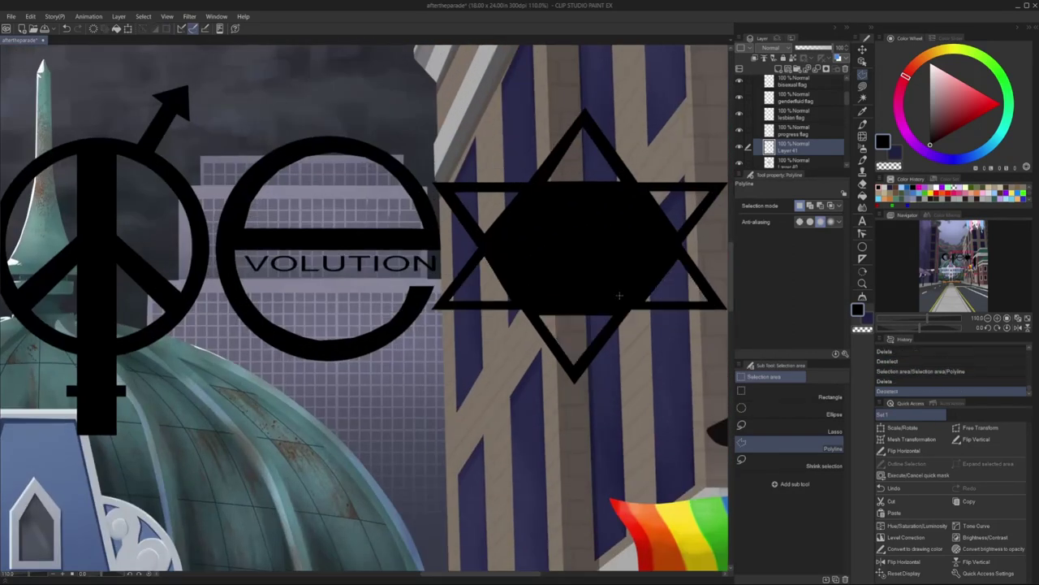
{"action": "key", "text": "ctrl+e"}
{"action": "key", "text": "ctrl+0"}
{"action": "key", "text": "k"}
{"action": "left_click_drag", "start_coordinate": [449, 305], "coordinate": [306, 244]}
- Start the ankh with a filled black triangle topped by a hollow ellipse ring
{"action": "key", "text": "m"}
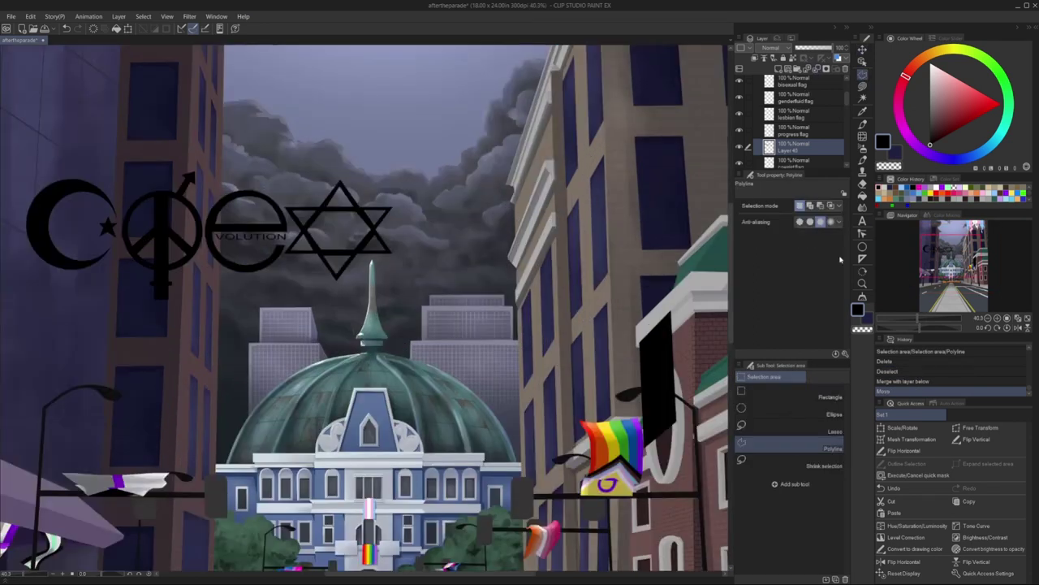
{"action": "scroll", "coordinate": [373, 271], "scroll_direction": "up", "scroll_amount": 2}
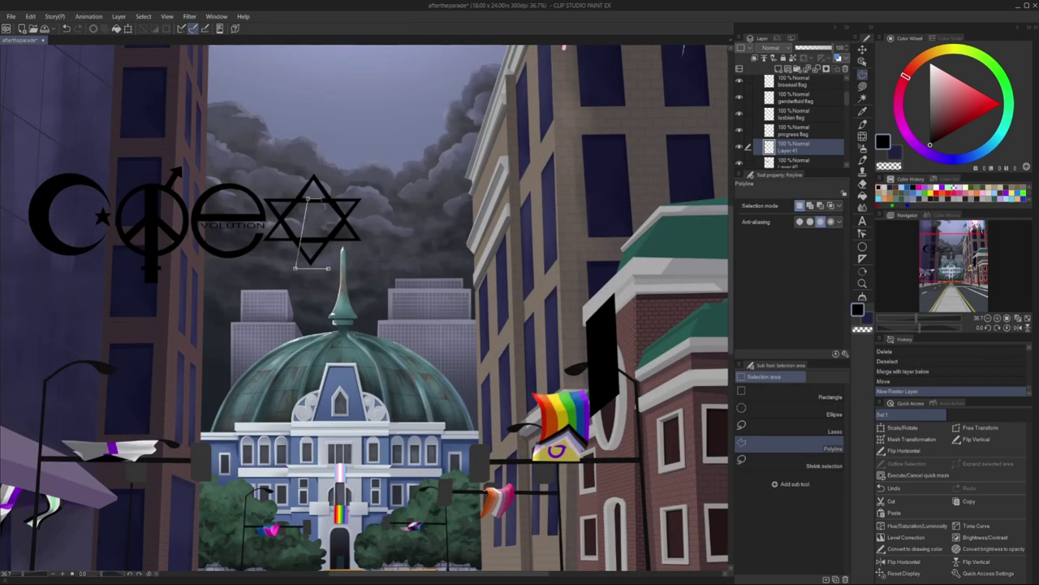
{"action": "double_click", "coordinate": [329, 268]}
{"action": "key", "text": "alt+BackSpace"}
{"action": "key", "text": "u"}
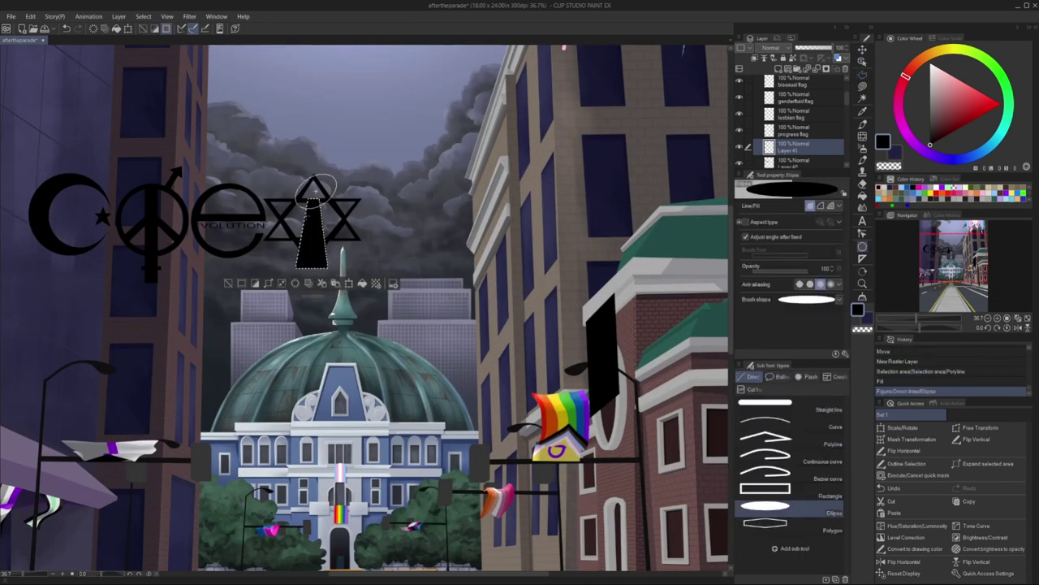
{"action": "left_click_drag", "start_coordinate": [300, 146], "coordinate": [329, 199]}
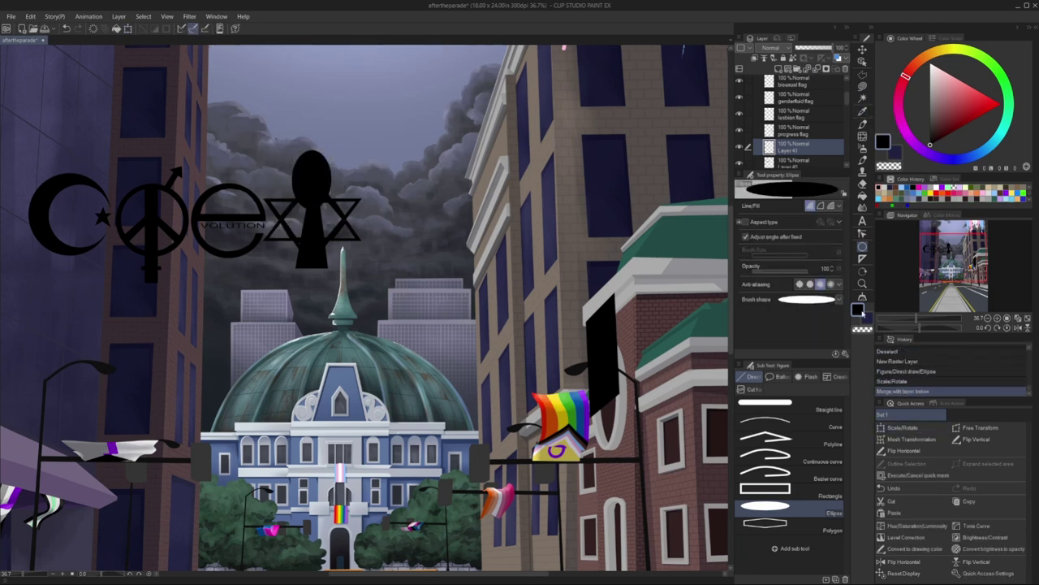
{"action": "key", "text": "m"}
{"action": "left_click_drag", "start_coordinate": [303, 160], "coordinate": [320, 195]}
{"action": "key", "text": "Delete"}
{"action": "key", "text": "ctrl+d"}
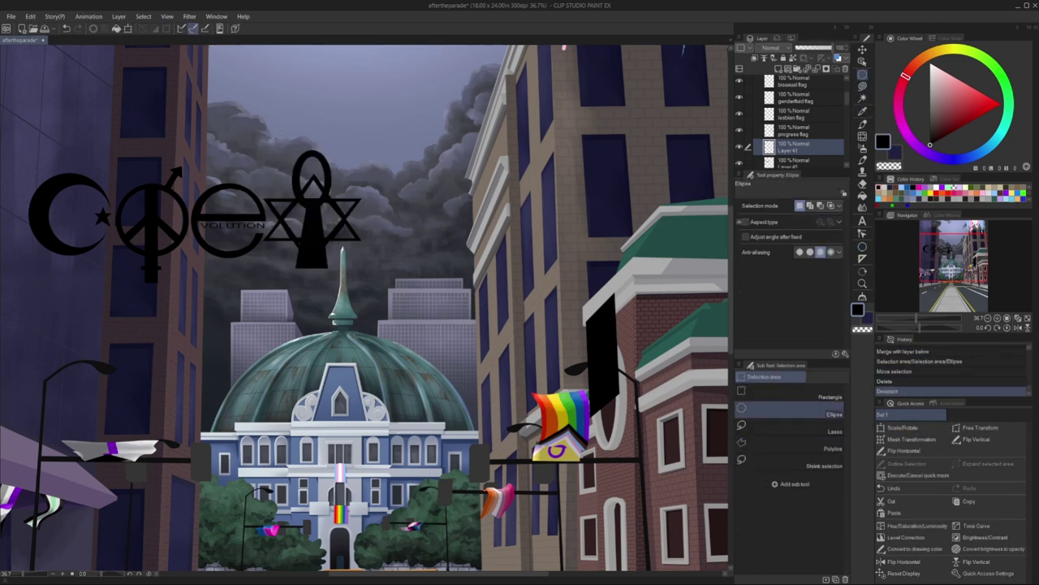
- Reshape the ring, merge the ankh parts, then move it right and scale it down
{"action": "key", "text": "ctrl+t"}
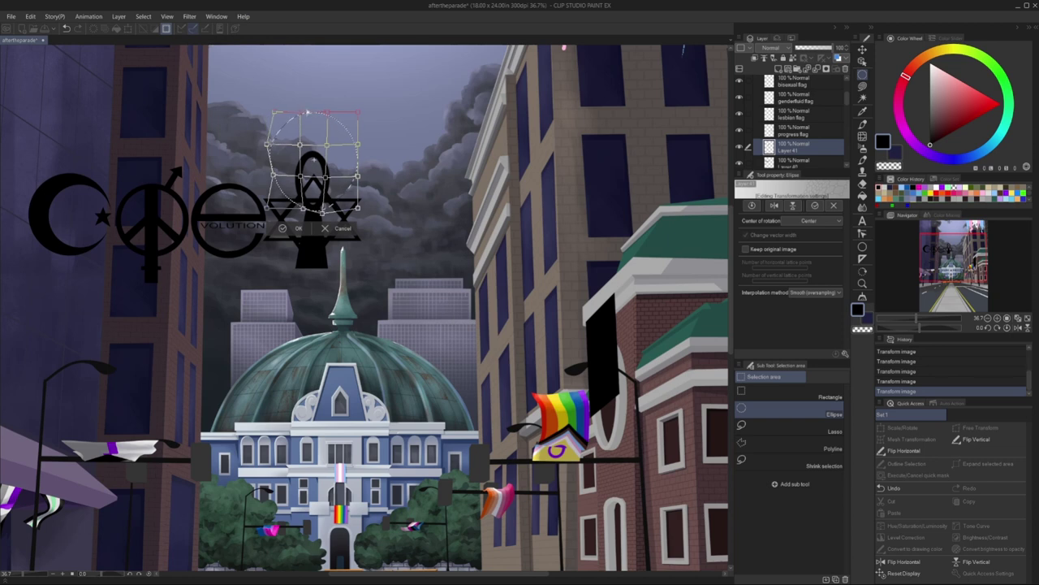
{"action": "left_click", "coordinate": [281, 228]}
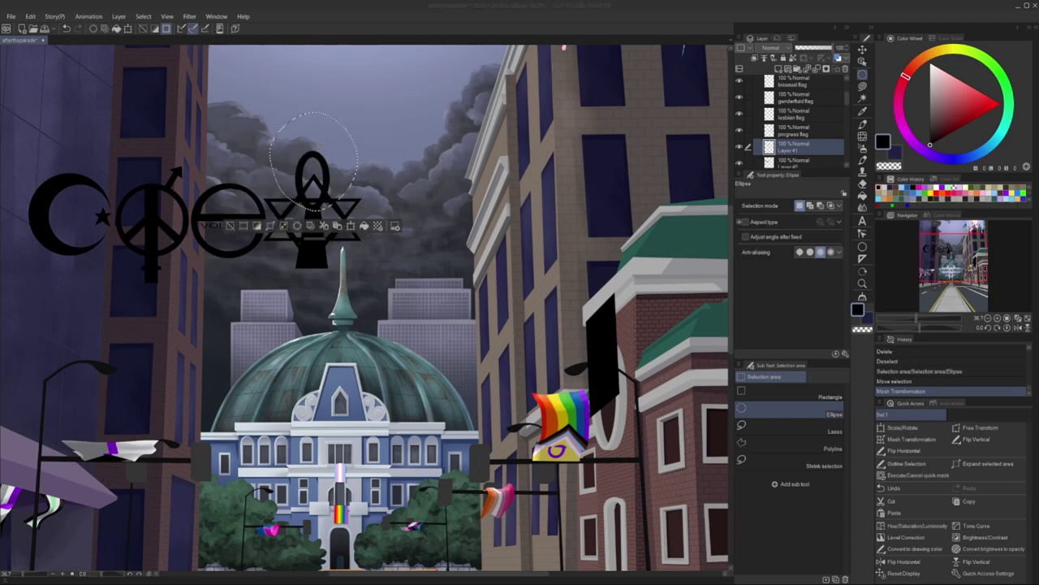
{"action": "key", "text": "ctrl+d"}
{"action": "key", "text": "m"}
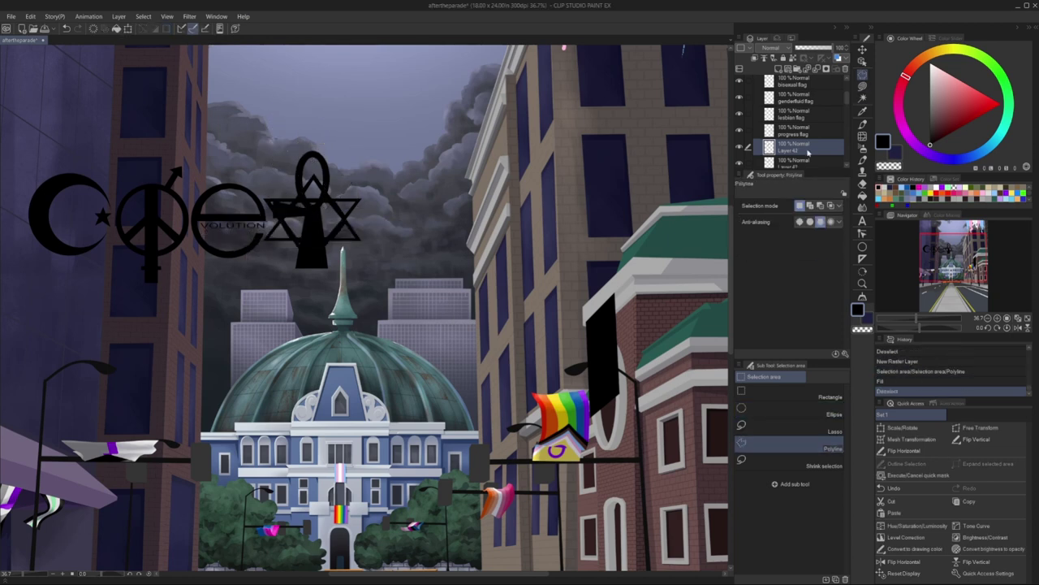
{"action": "key", "text": "ctrl+e"}
{"action": "key", "text": "k"}
{"action": "mouse_move", "coordinate": [313, 209]}
{"action": "left_mouse_down"}
{"action": "mouse_move", "coordinate": [392, 209]}
{"action": "mouse_move", "coordinate": [485, 256]}
{"action": "left_mouse_up"}
{"action": "key", "text": "ctrl+t"}
{"action": "key", "text": "Return"}
{"action": "key", "text": "ctrl+e"}
{"action": "scroll", "coordinate": [334, 217], "scroll_direction": "down", "scroll_amount": 2}
- On a new layer, draw a black yin-yang circle with its dividing curve right of the ankh
{"action": "key", "text": "ctrl+shift+n"}
{"action": "key", "text": "u"}
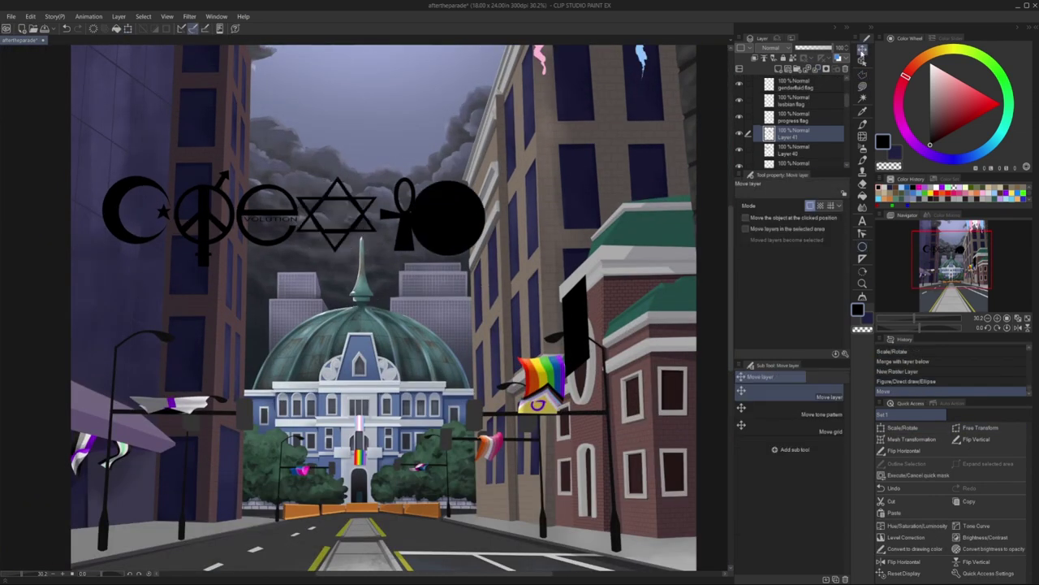
{"action": "key", "text": "k"}
{"action": "left_click_drag", "start_coordinate": [448, 218], "coordinate": [468, 218]}
{"action": "key", "text": "u"}
{"action": "double_click", "coordinate": [461, 244]}
{"action": "key", "text": "p"}
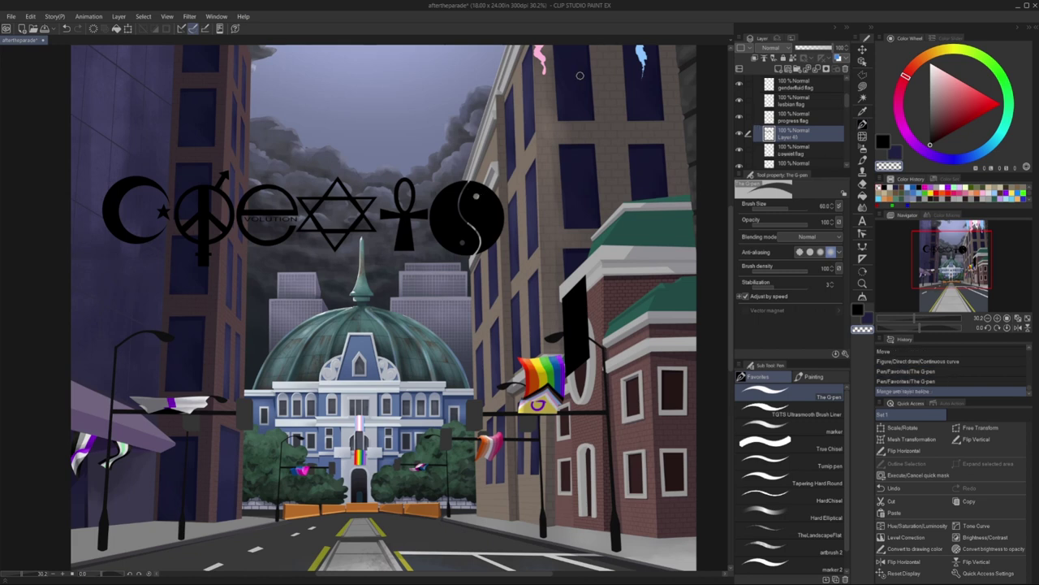
{"action": "key", "text": "ctrl+shift+n"}
{"action": "key", "text": "m"}
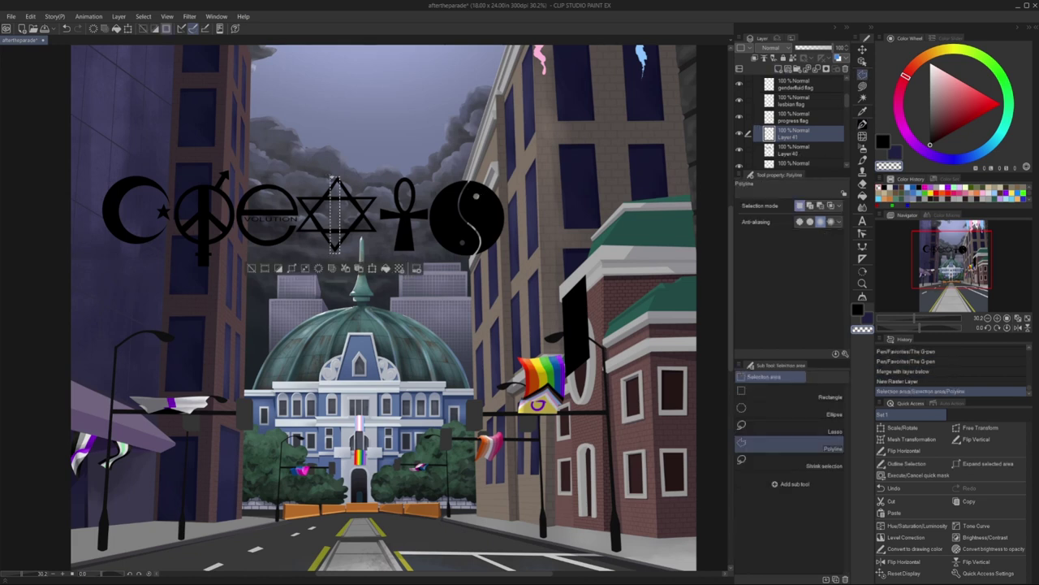
{"action": "left_click", "coordinate": [251, 268]}
- Colour the symbols row with rainbow stripe bands, ending in purple
{"action": "key", "text": "k"}
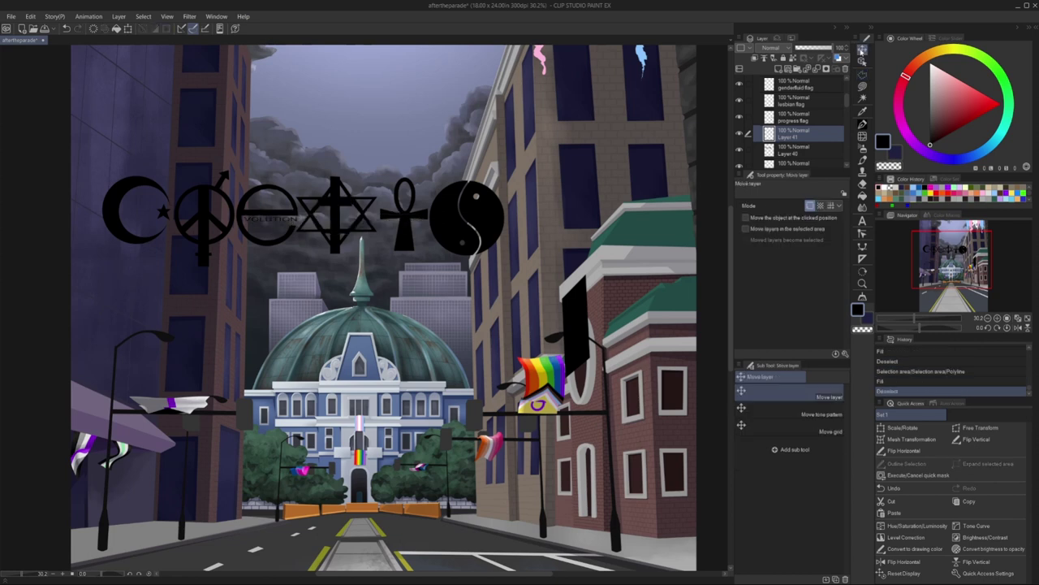
{"action": "key", "text": "ctrl+z"}
{"action": "key", "text": "m"}
{"action": "left_click_drag", "start_coordinate": [92, 166], "coordinate": [549, 187]}
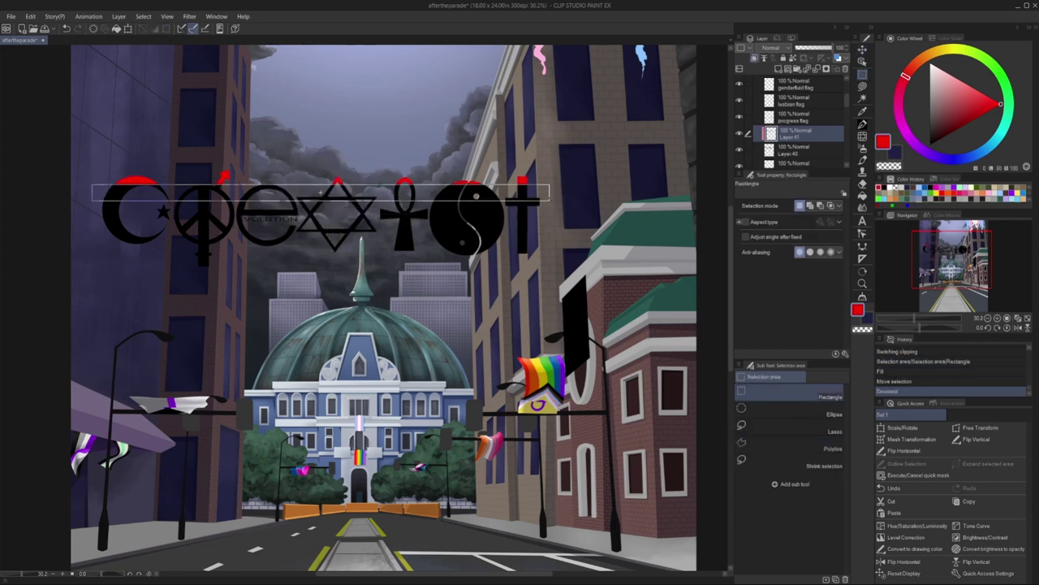
{"action": "left_click_drag", "start_coordinate": [477, 185], "coordinate": [477, 244]}
{"action": "key", "text": "alt+BackSpace"}
{"action": "key", "text": "alt+BackSpace"}
{"action": "key", "text": "alt+BackSpace"}
{"action": "key", "text": "alt+BackSpace"}
{"action": "left_click", "coordinate": [934, 155]}
- Reshape the rainbow symbols row and fill its purple stripe
{"action": "key", "text": "alt+BackSpace"}
{"action": "key", "text": "ctrl+d"}
{"action": "key", "text": "ctrl+t"}
{"action": "key", "text": "Return"}
{"action": "left_click_drag", "start_coordinate": [113, 248], "coordinate": [548, 294]}
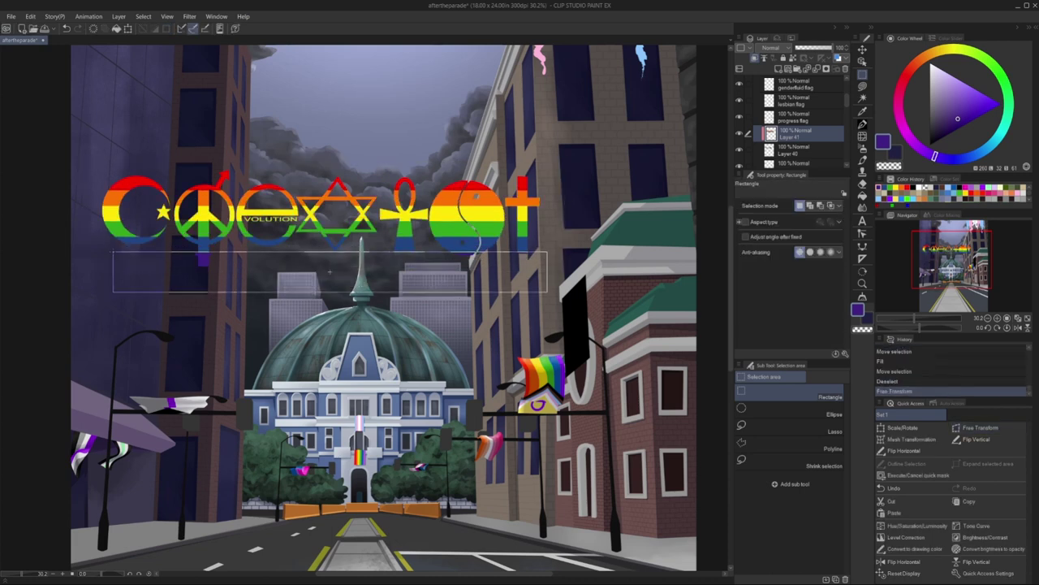
{"action": "key", "text": "alt+BackSpace"}
{"action": "key", "text": "ctrl+d"}
- Rotate and shrink the symbols row onto the right building's sign
{"action": "key", "text": "ctrl+t"}
{"action": "left_click_drag", "start_coordinate": [527, 203], "coordinate": [586, 358]}
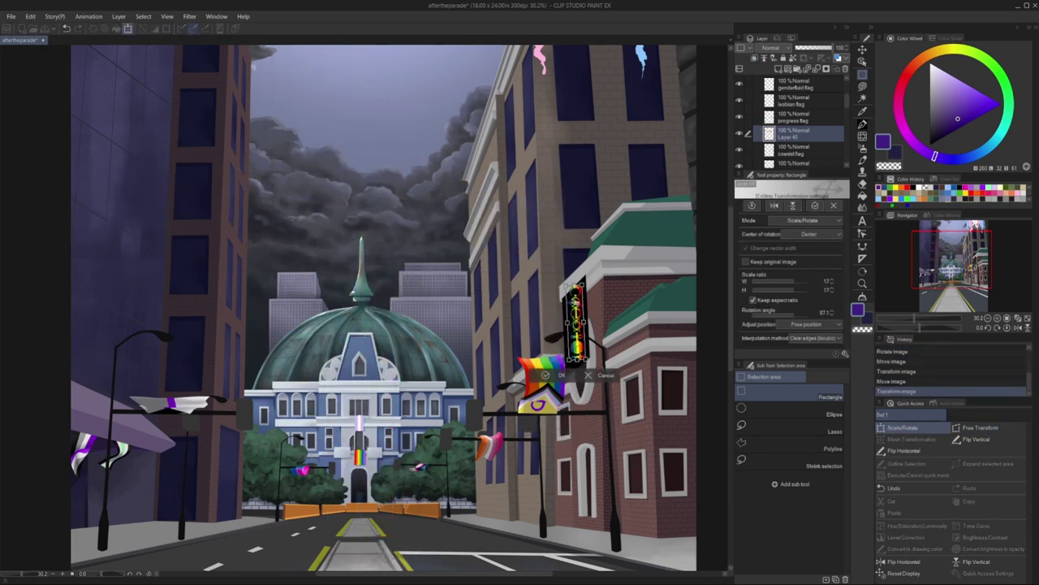
{"action": "scroll", "coordinate": [574, 432], "scroll_direction": "up", "scroll_amount": 3}
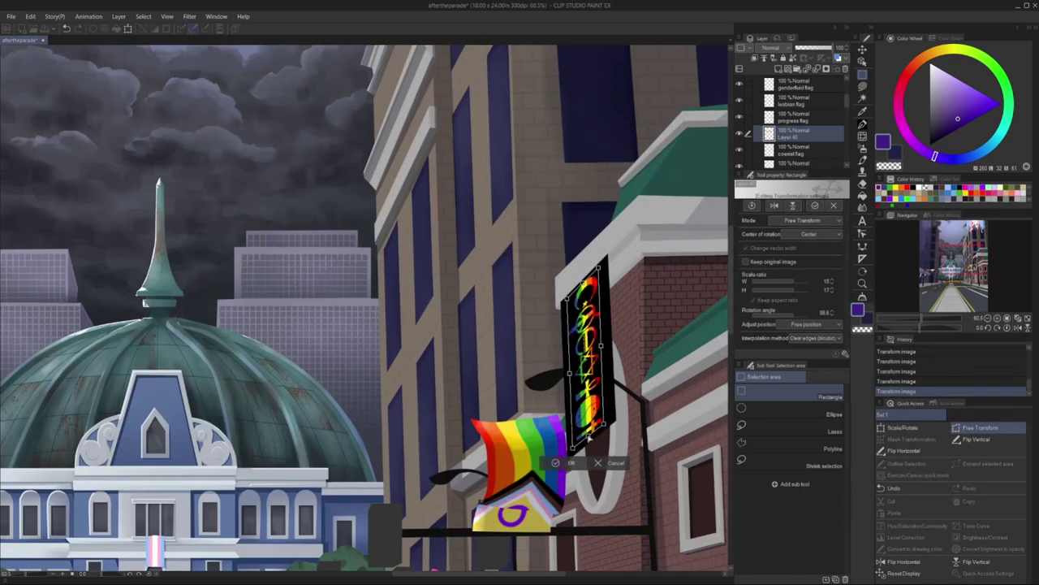
{"action": "key", "text": "Return"}
{"action": "scroll", "coordinate": [527, 367], "scroll_direction": "down", "scroll_amount": 3}
{"action": "scroll", "coordinate": [366, 308], "scroll_direction": "down", "scroll_amount": 2}
{"action": "scroll", "coordinate": [568, 268], "scroll_direction": "up", "scroll_amount": 4}
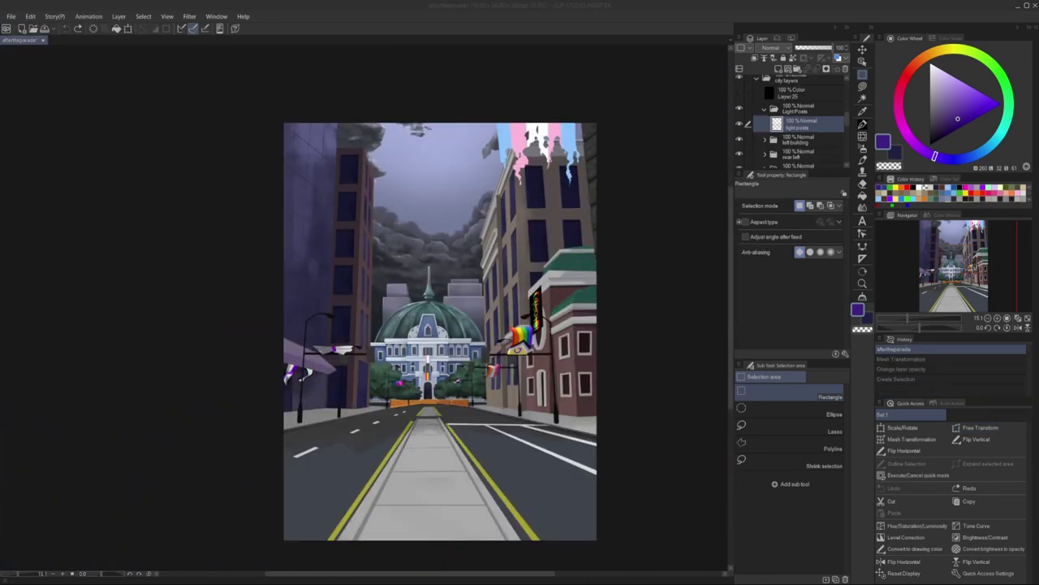
- Mesh-warp the sign so it skews and bends from the lamp-post arm
{"action": "key", "text": "ctrl+shift+m"}
{"action": "scroll", "coordinate": [633, 268], "scroll_direction": "up", "scroll_amount": 1}
{"action": "left_click_drag", "start_coordinate": [612, 113], "coordinate": [597, 106]}
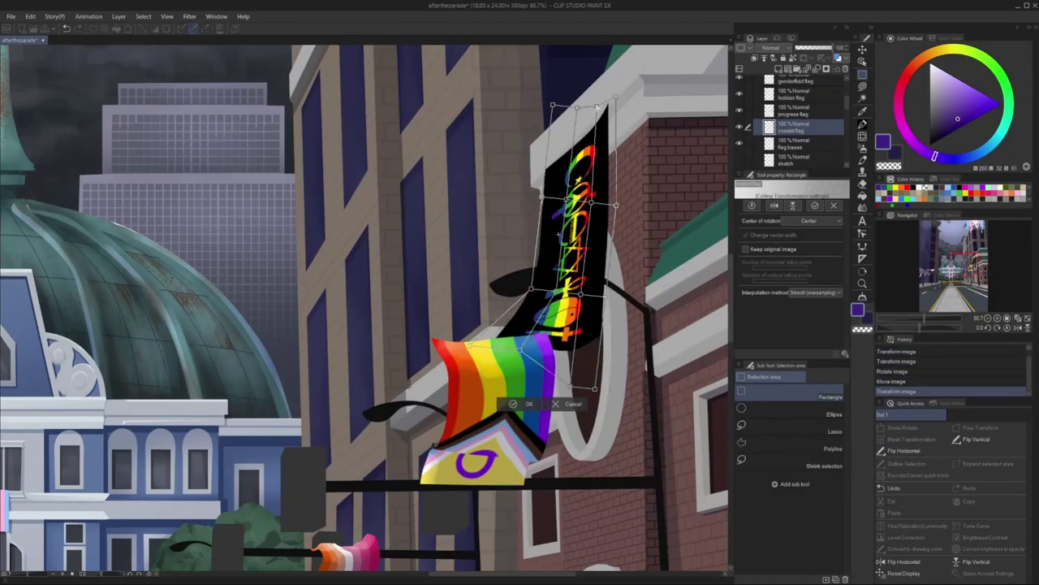
{"action": "left_click_drag", "start_coordinate": [545, 329], "coordinate": [500, 280]}
{"action": "key", "text": "Return"}
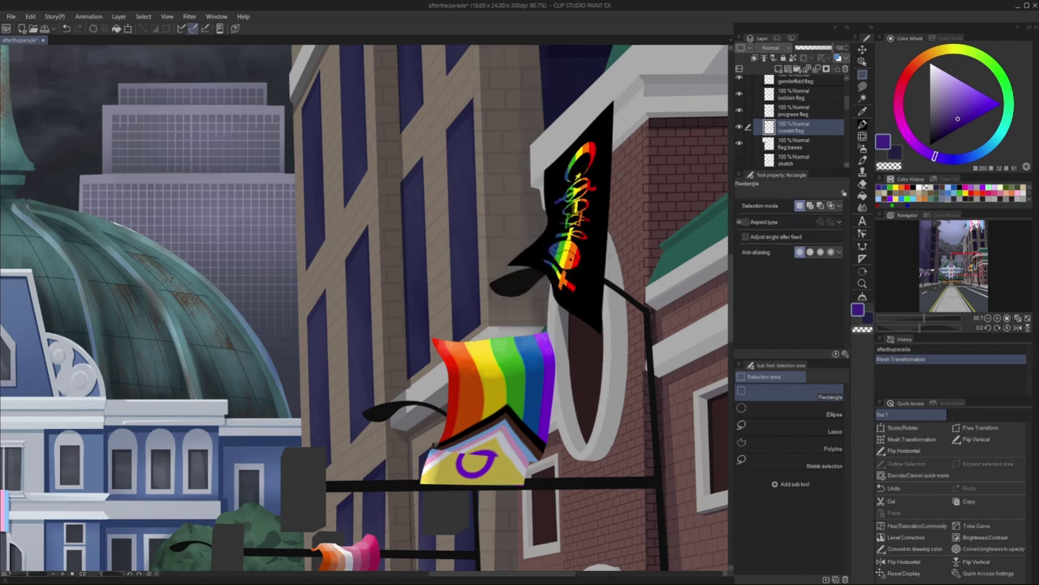
- Copy a polyline-selected part of the sign, rotate it about 38° and mesh-warp it
{"action": "left_click", "coordinate": [829, 449]}
{"action": "left_click", "coordinate": [666, 218]}
{"action": "left_click", "coordinate": [467, 259]}
{"action": "double_click", "coordinate": [504, 324]}
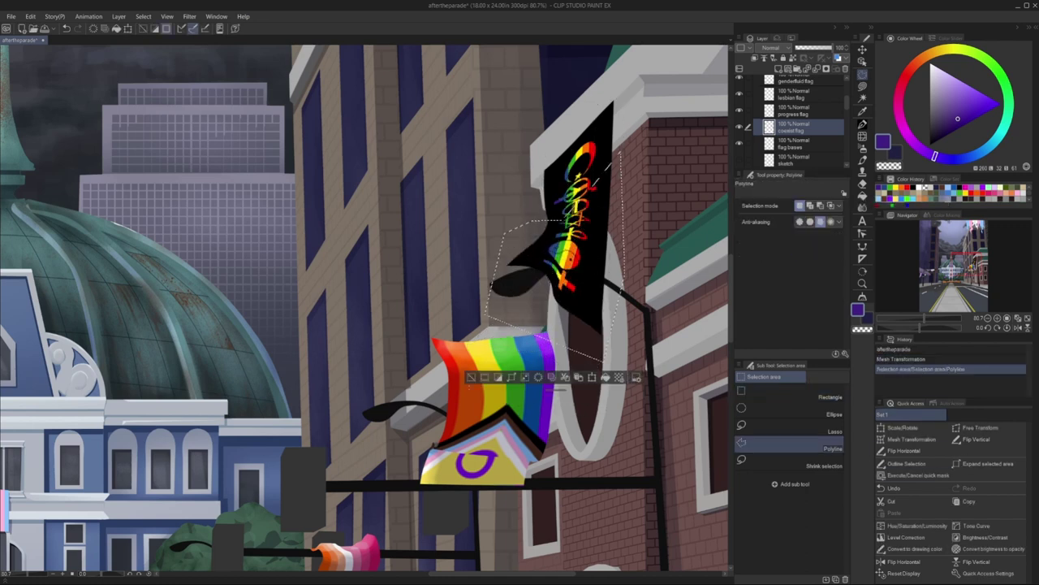
{"action": "key", "text": "ctrl+c"}
{"action": "key", "text": "ctrl+v"}
{"action": "left_click", "coordinate": [980, 427]}
{"action": "left_click_drag", "start_coordinate": [568, 357], "coordinate": [548, 227]}
{"action": "left_click", "coordinate": [912, 438]}
{"action": "key", "text": "Return"}
- Nudge the sign slightly up and left
{"action": "key", "text": "ctrl+d"}
{"action": "key", "text": "k"}
{"action": "key", "text": "ctrl+shift+t"}
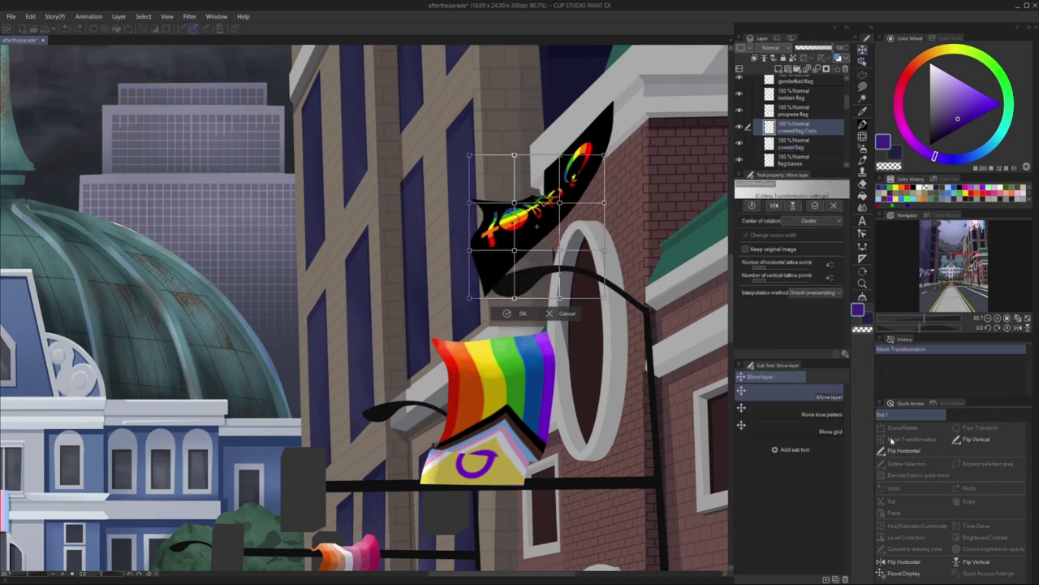
{"action": "key", "text": "Return"}
- Duplicate and warp another sign piece, then merge all the sign layers together
{"action": "key", "text": "m"}
{"action": "key", "text": "ctrl+shift+d"}
{"action": "key", "text": "ctrl+shift+t"}
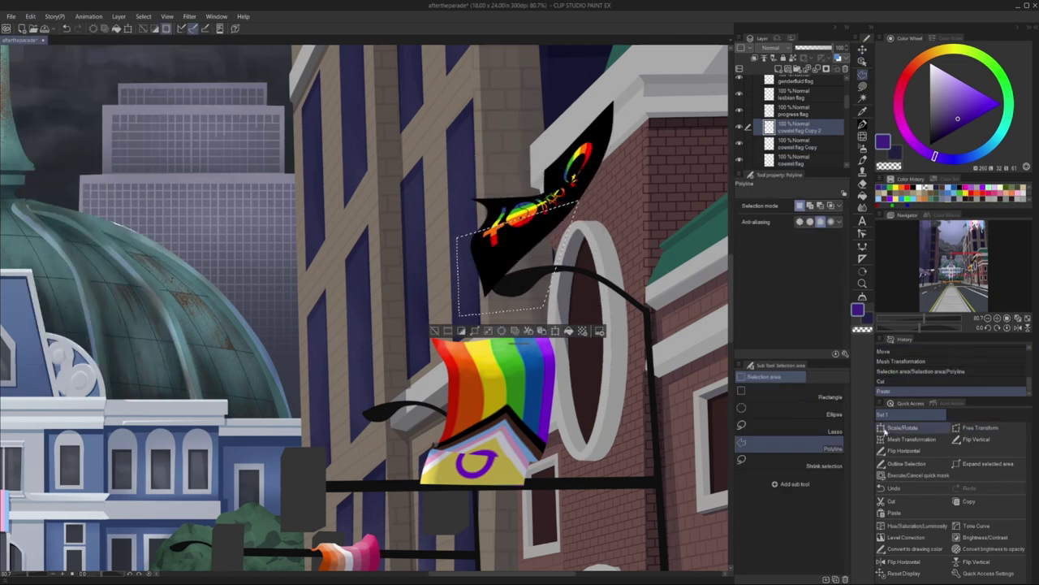
{"action": "key", "text": "Return"}
{"action": "key", "text": "ctrl+d"}
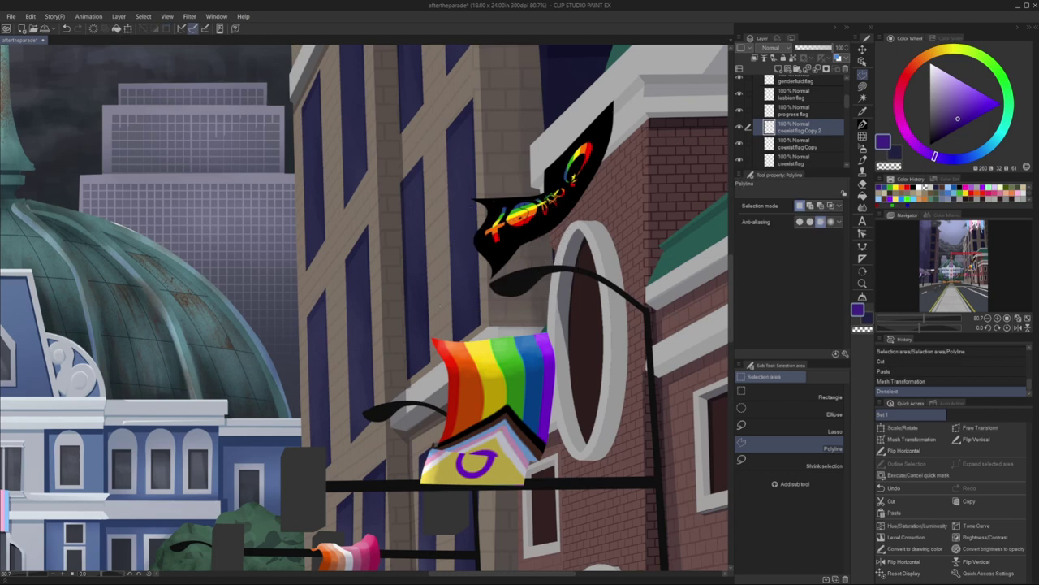
{"action": "key", "text": "ctrl+e"}
{"action": "key", "text": "ctrl+e"}
{"action": "left_click", "coordinate": [30, 16]}
{"action": "left_click", "coordinate": [209, 176]}
{"action": "key", "text": "Return"}
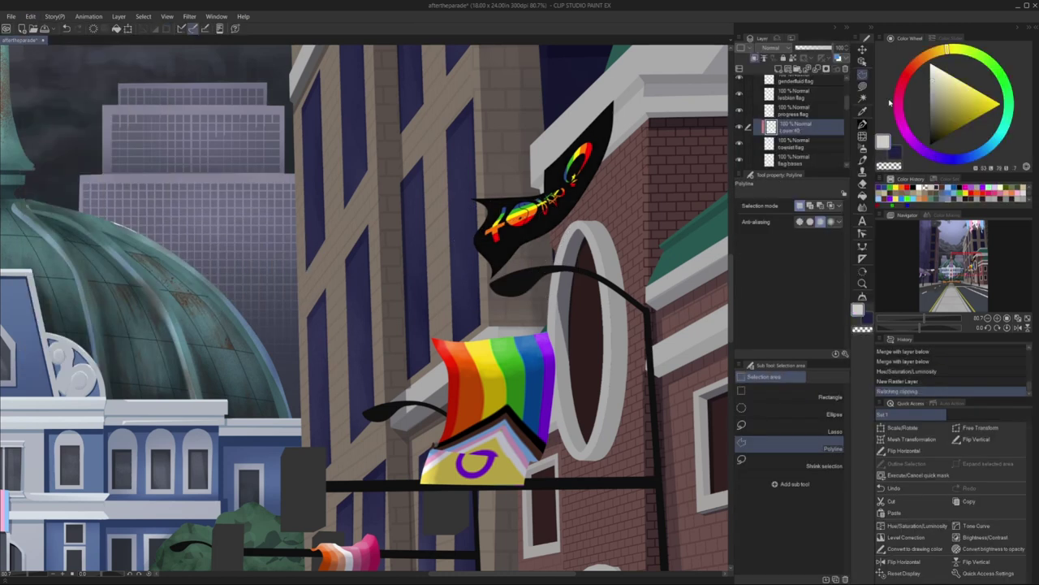
- Shade the sign's top with charcoal, then add a Multiply layer clipped to the sign
{"action": "left_click", "coordinate": [590, 118]}
{"action": "key", "text": "p"}
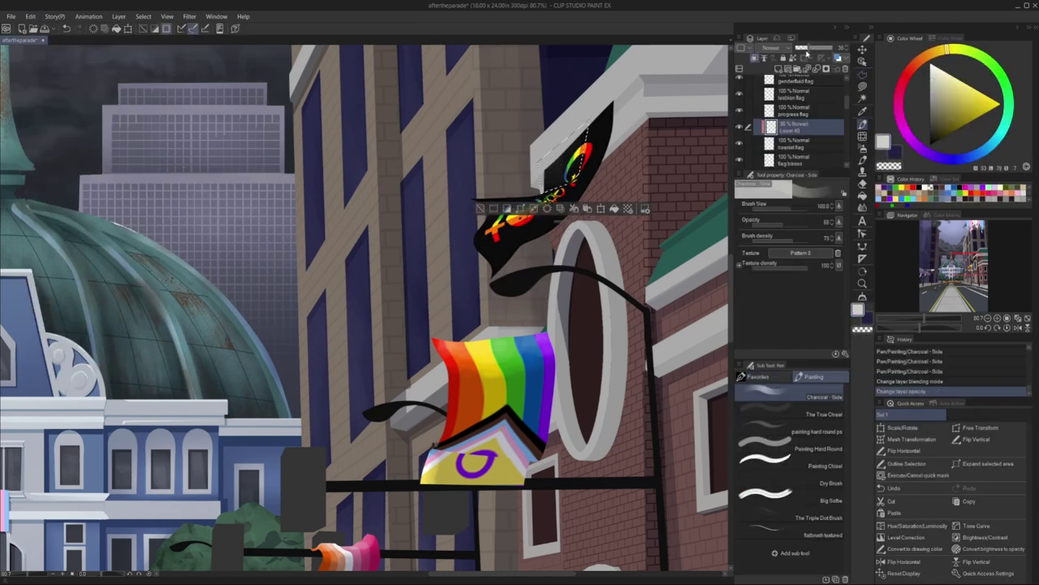
{"action": "key", "text": "ctrl+d"}
{"action": "key", "text": "ctrl+shift+n"}
{"action": "key", "text": "ctrl+alt+g"}
{"action": "key", "text": "m"}
- Paint charcoal shadows inside polyline selections across the sign's symbols
{"action": "left_click", "coordinate": [485, 223]}
{"action": "scroll", "coordinate": [485, 224], "scroll_direction": "up", "scroll_amount": 2}
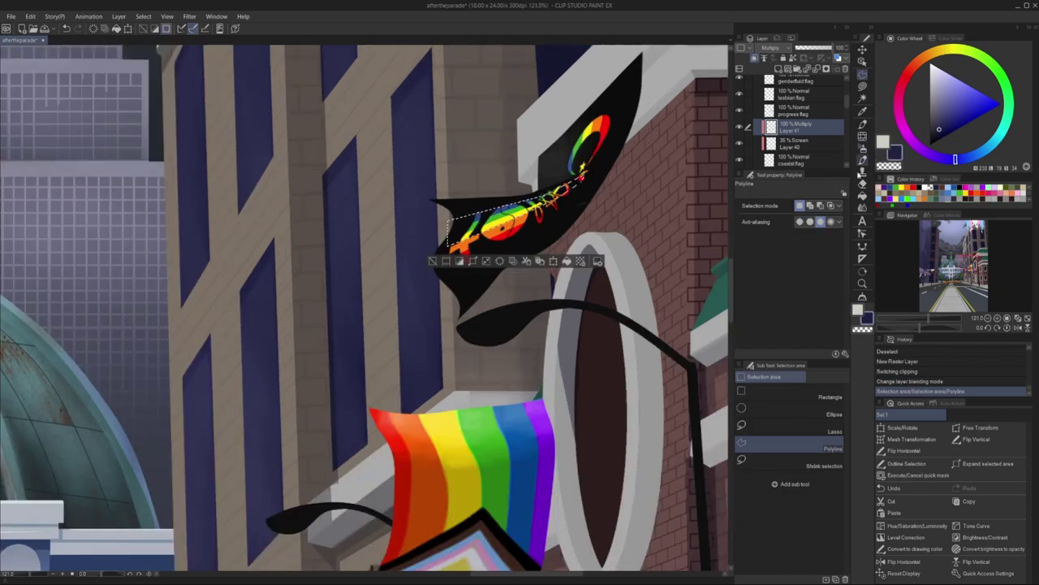
{"action": "scroll", "coordinate": [484, 227], "scroll_direction": "up", "scroll_amount": 1}
{"action": "key", "text": "p"}
{"action": "left_click_drag", "start_coordinate": [520, 207], "coordinate": [452, 250]}
{"action": "key", "text": "ctrl+d"}
{"action": "key", "text": "m"}
{"action": "left_click", "coordinate": [479, 243]}
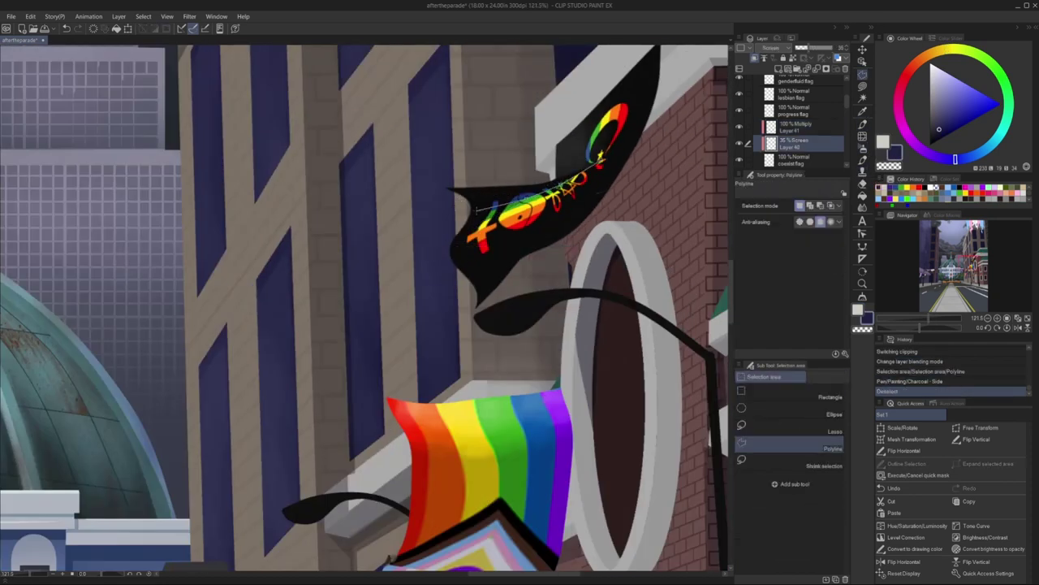
{"action": "key", "text": "p"}
{"action": "left_click_drag", "start_coordinate": [569, 175], "coordinate": [455, 247]}
{"action": "key", "text": "ctrl+d"}
{"action": "key", "text": "m"}
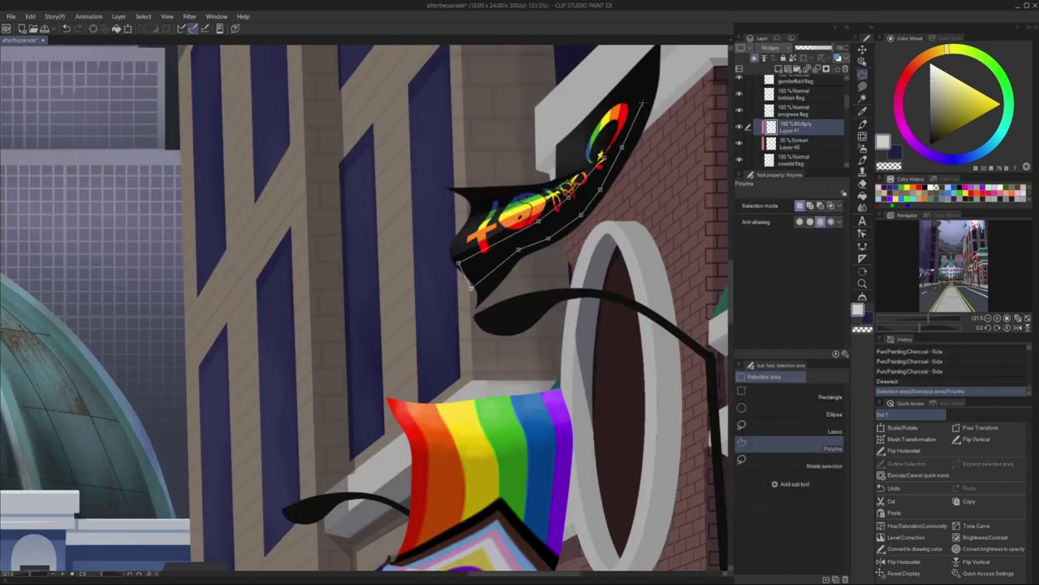
- Smooth the sign's charcoal shading with the blending brush
{"action": "left_click", "coordinate": [469, 286]}
{"action": "key", "text": "j"}
{"action": "left_click_drag", "start_coordinate": [519, 211], "coordinate": [568, 187]}
{"action": "left_click_drag", "start_coordinate": [487, 219], "coordinate": [560, 194]}
{"action": "key", "text": "alt+bracketleft"}
{"action": "key", "text": "ctrl+0"}
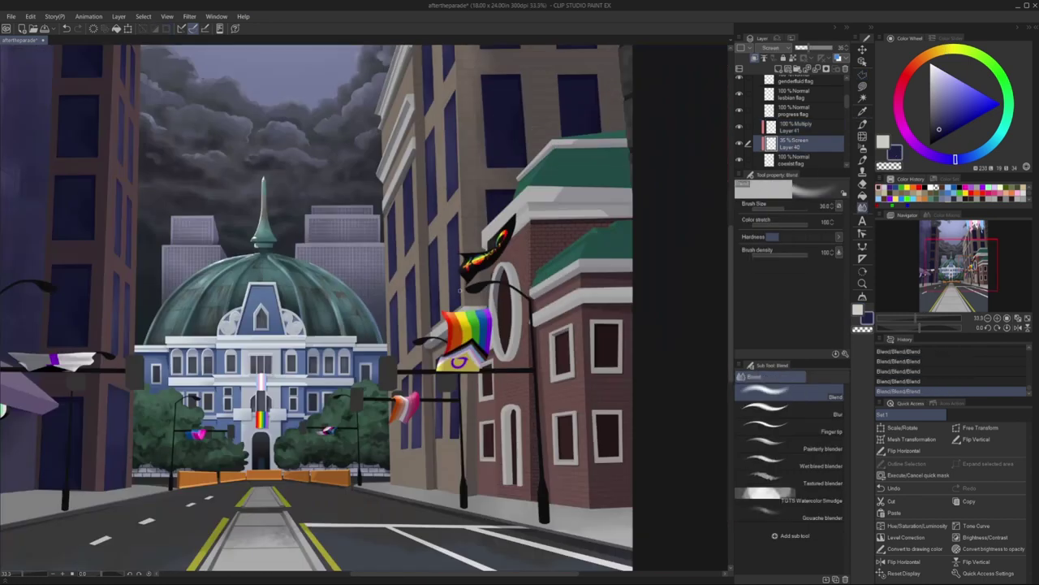
{"action": "scroll", "coordinate": [459, 289], "scroll_direction": "up", "scroll_amount": 5}
{"action": "key", "text": "alt+bracketleft"}
- Recolour the flag bases layer with a Hue/Saturation/Luminosity adjustment
{"action": "key", "text": "p"}
{"action": "key", "text": "ctrl+0"}
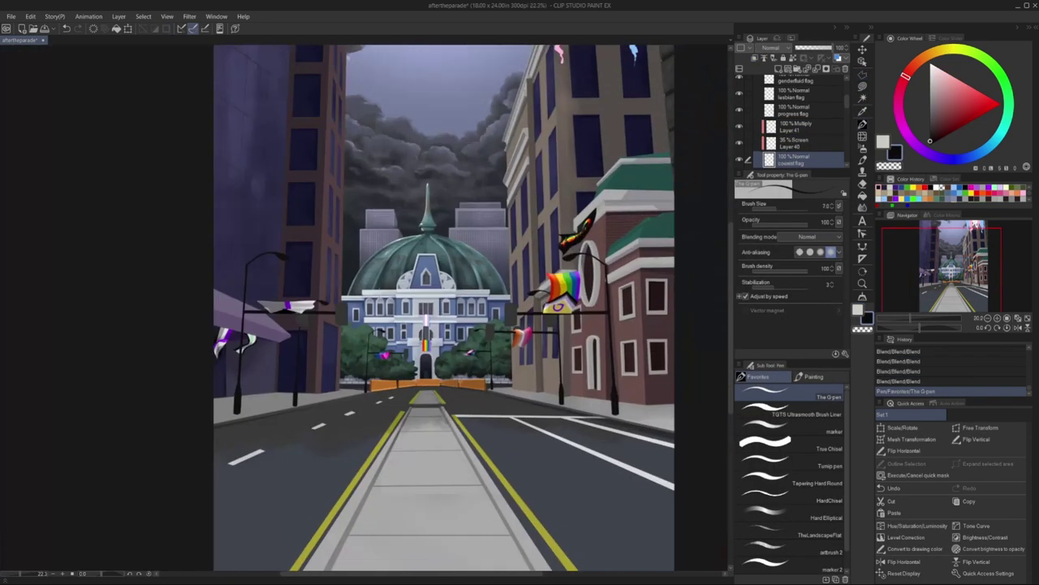
{"action": "key", "text": "ctrl+minus"}
{"action": "key", "text": "alt+bracketleft"}
{"action": "key", "text": "m"}
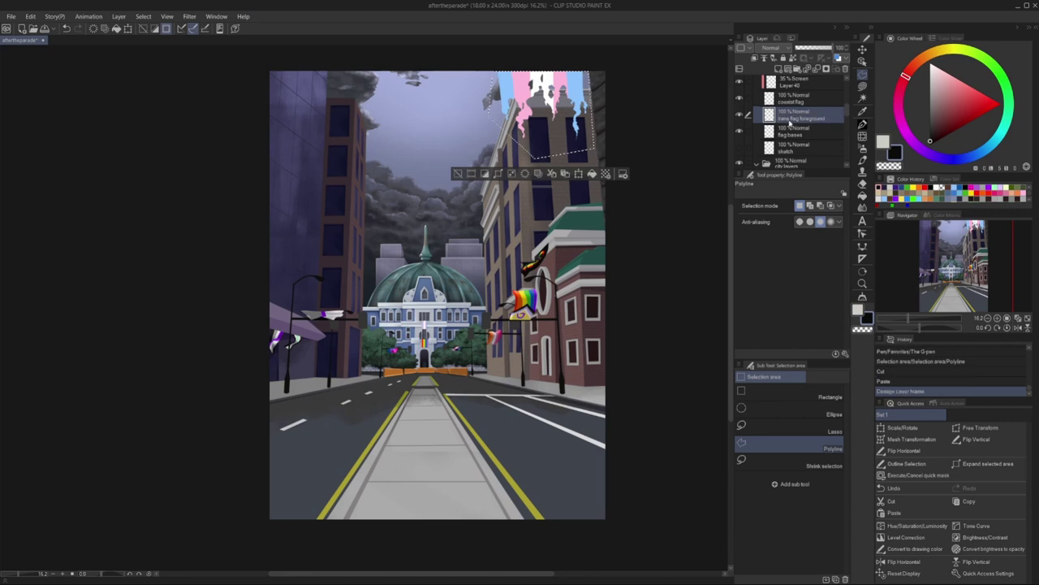
{"action": "key", "text": "ctrl+d"}
{"action": "left_click", "coordinate": [796, 131]}
{"action": "left_click", "coordinate": [30, 16]}
{"action": "left_click", "coordinate": [219, 322]}
{"action": "key", "text": "Return"}
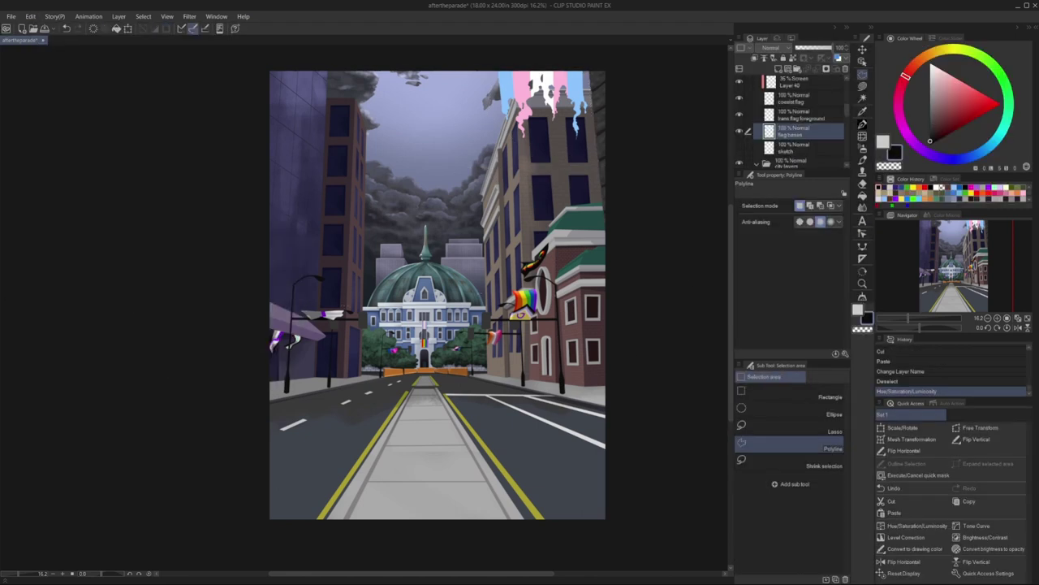
- Apply a luminosity adjustment to the Layer 40 highlight layer
{"action": "key", "text": "alt+bracketright"}
{"action": "key", "text": "alt+bracketright"}
{"action": "key", "text": "alt+bracketright"}
{"action": "left_click", "coordinate": [30, 16]}
{"action": "left_click", "coordinate": [232, 269]}
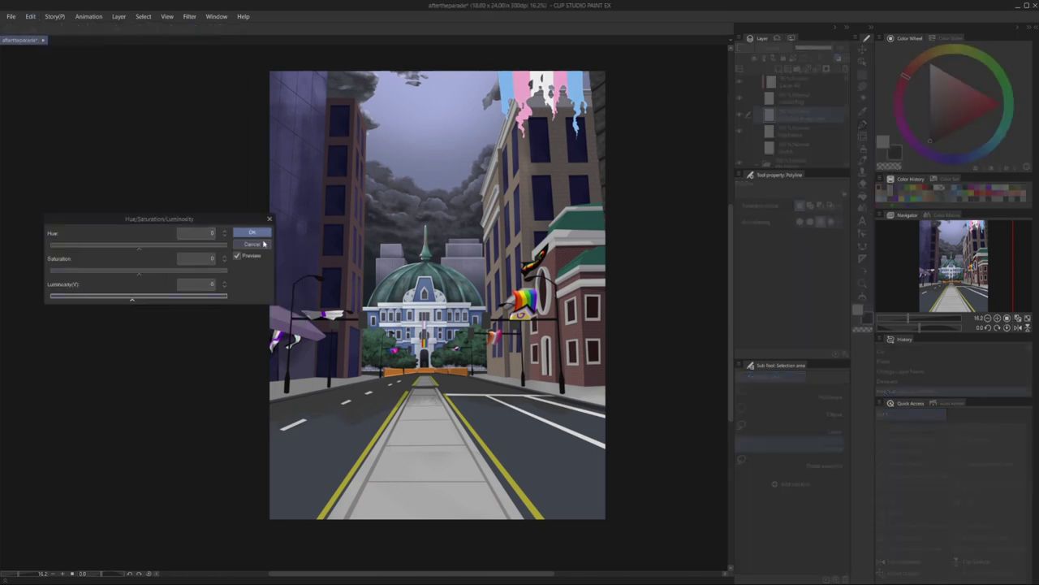
{"action": "key", "text": "Return"}
- Mesh-warp the trans flag and rotate the copied flag piece
{"action": "left_click", "coordinate": [896, 439]}
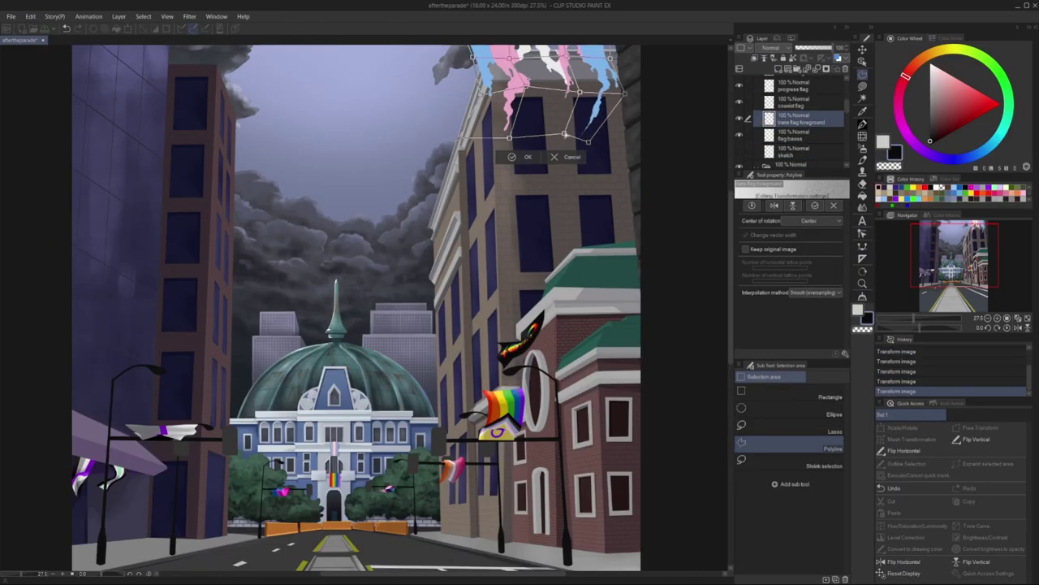
{"action": "left_click", "coordinate": [30, 17]}
{"action": "left_click", "coordinate": [48, 83]}
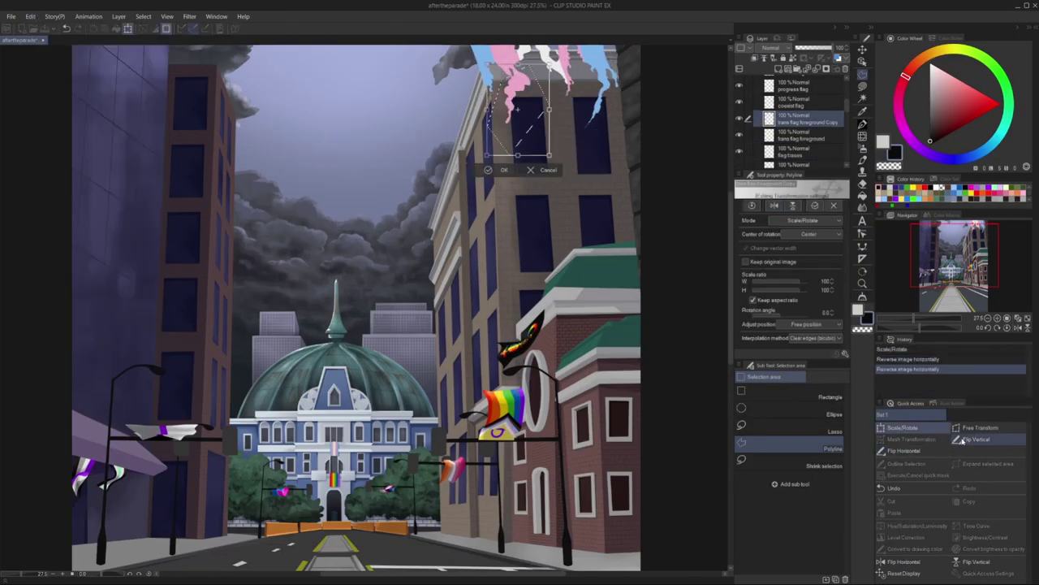
{"action": "left_click_drag", "start_coordinate": [487, 49], "coordinate": [427, 62]}
{"action": "key", "text": "Return"}
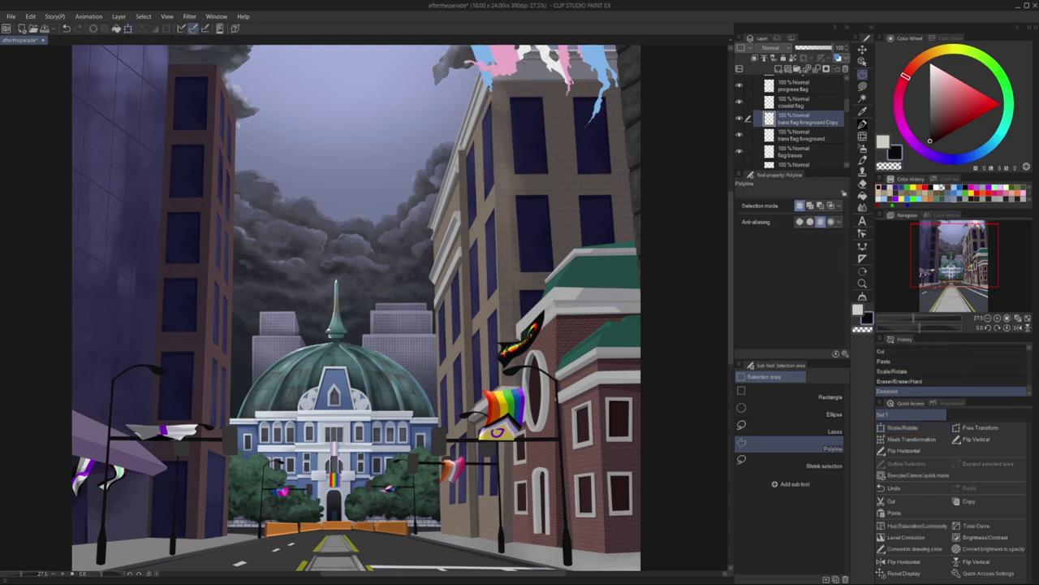
- Make the original trans flag layer semi-transparent by lowering its opacity
{"action": "key", "text": "k"}
{"action": "left_click", "coordinate": [802, 135]}
{"action": "left_click", "coordinate": [822, 48]}
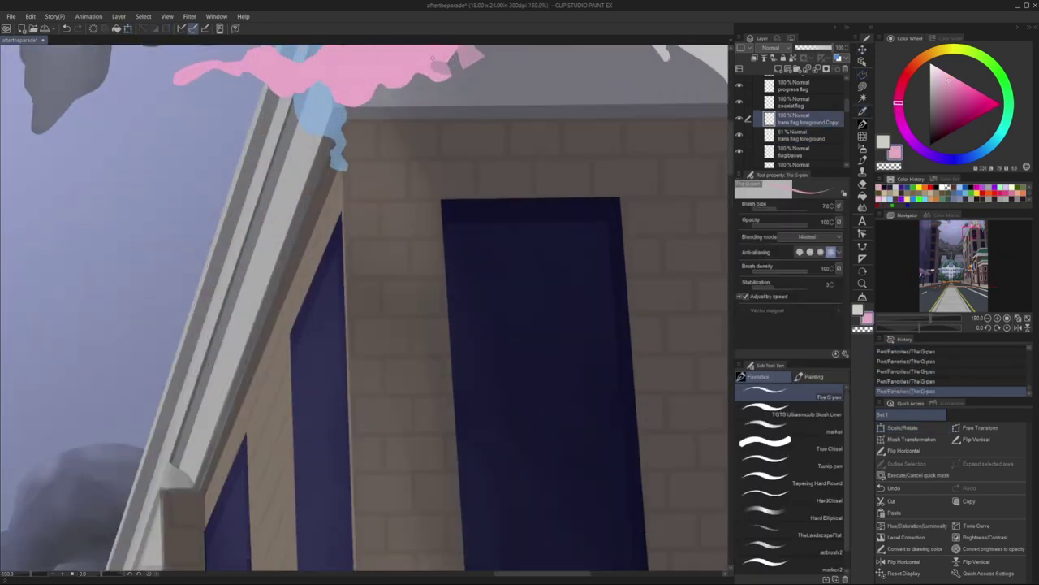
{"action": "scroll", "coordinate": [453, 260], "scroll_direction": "down", "scroll_amount": 2}
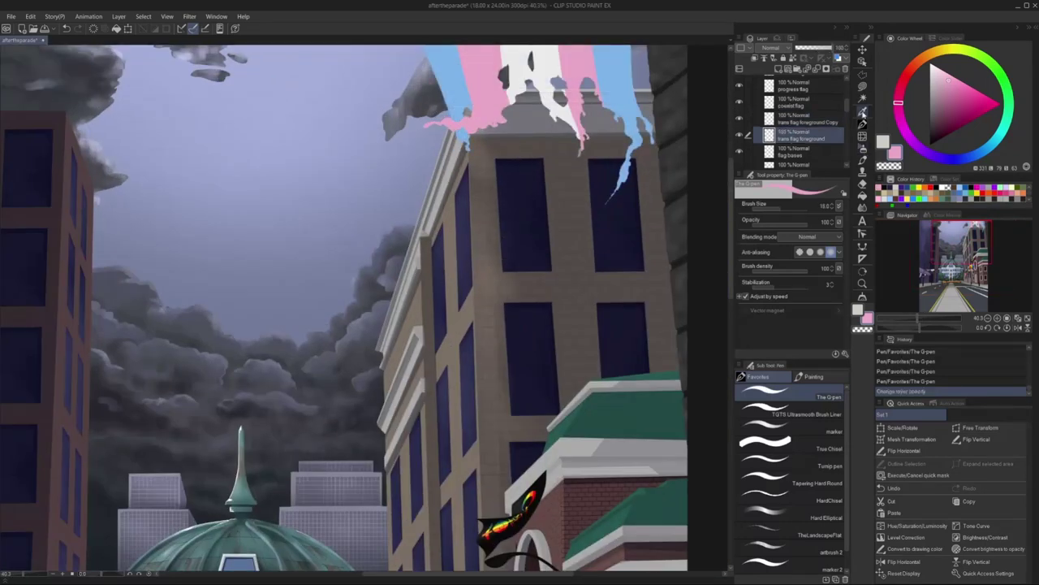
{"action": "left_click", "coordinate": [30, 17]}
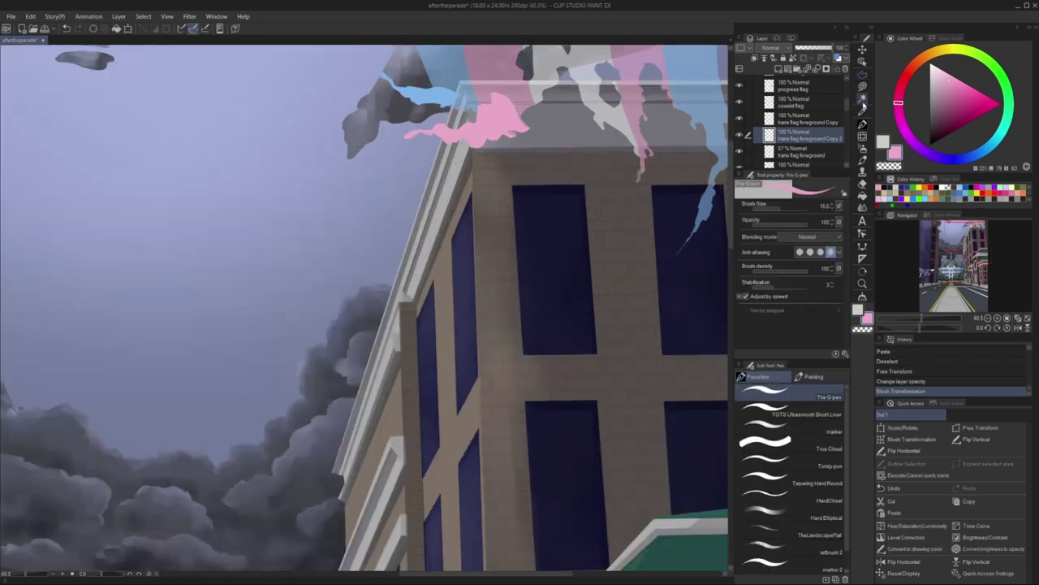
{"action": "scroll", "coordinate": [359, 113], "scroll_direction": "up", "scroll_amount": 5}
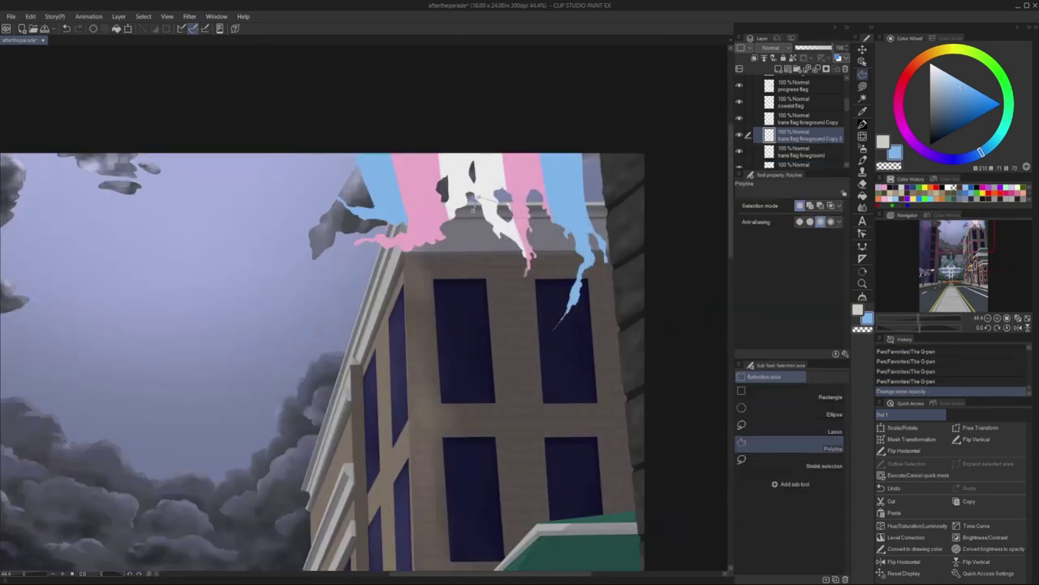
- Cut a flag strand, paste it onto a new layer and flip it horizontally
{"action": "left_click", "coordinate": [31, 16]}
{"action": "left_click", "coordinate": [44, 52]}
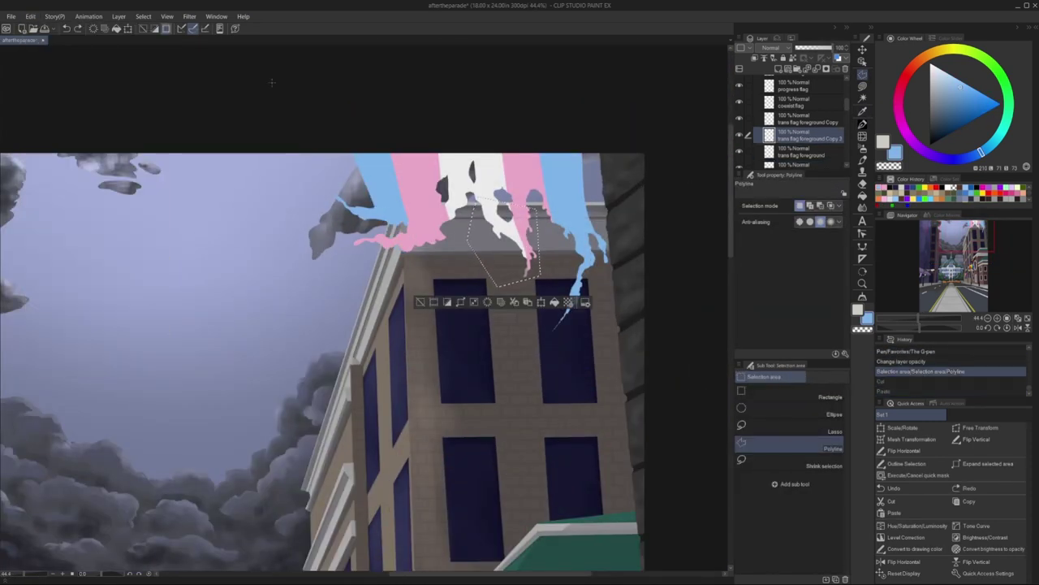
{"action": "key", "text": "ctrl+v"}
{"action": "key", "text": "ctrl+t"}
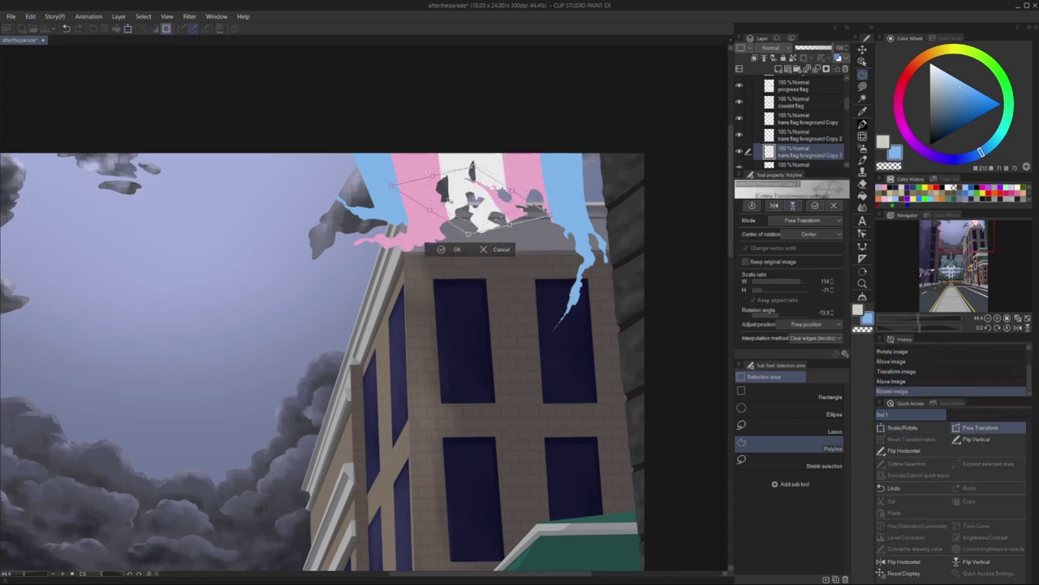
{"action": "key", "text": "Return"}
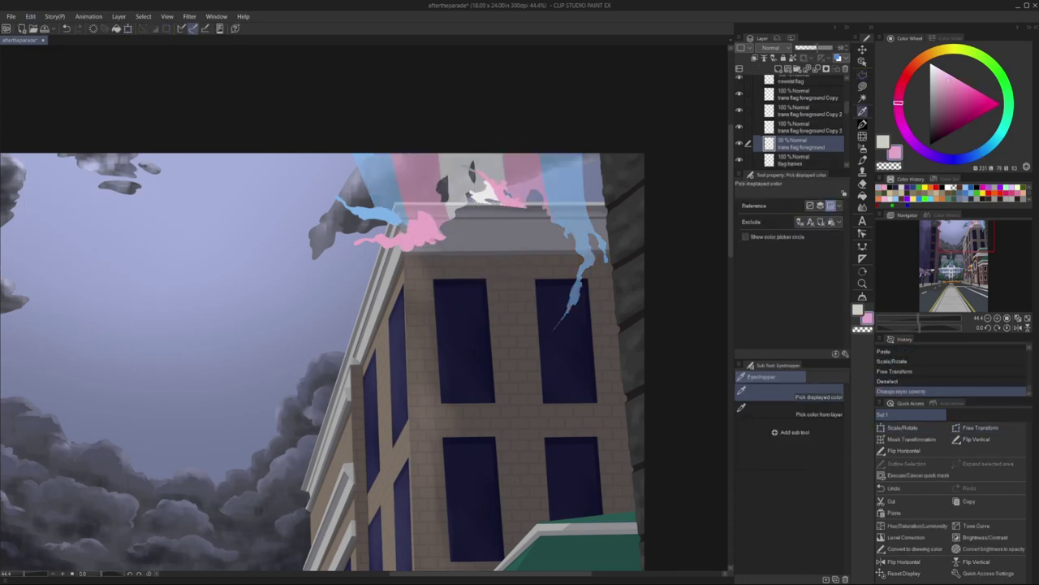
- Paint the strand in the flag's pink, warp it, and merge the trans flag layers down
{"action": "key", "text": "p"}
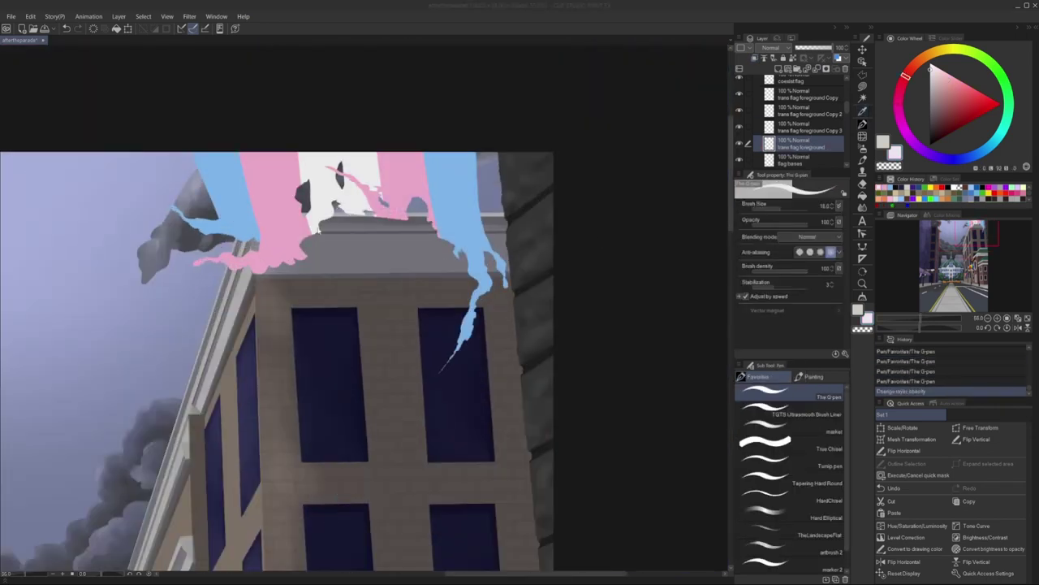
{"action": "left_click", "coordinate": [30, 16]}
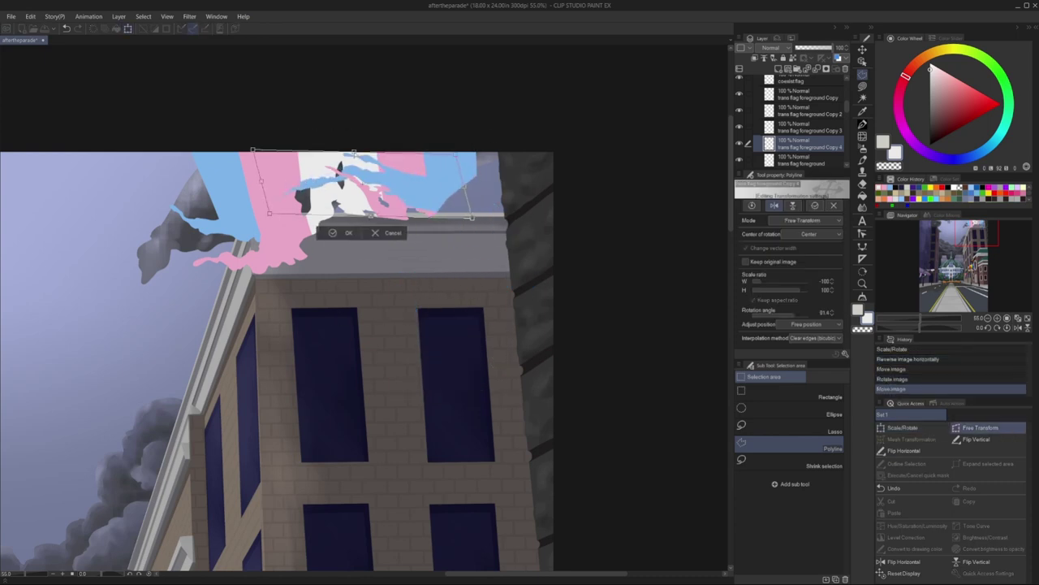
{"action": "key", "text": "Return"}
{"action": "key", "text": "ctrl+e"}
{"action": "key", "text": "ctrl+e"}
{"action": "key", "text": "ctrl+e"}
{"action": "key", "text": "ctrl+e"}
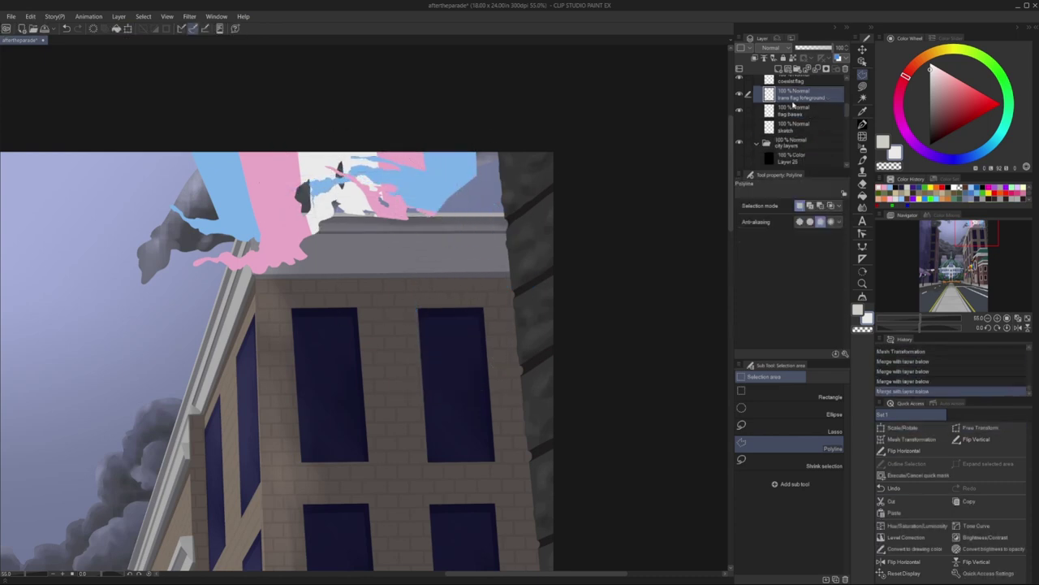
{"action": "key", "text": "p"}
{"action": "scroll", "coordinate": [433, 168], "scroll_direction": "up", "scroll_amount": 4}
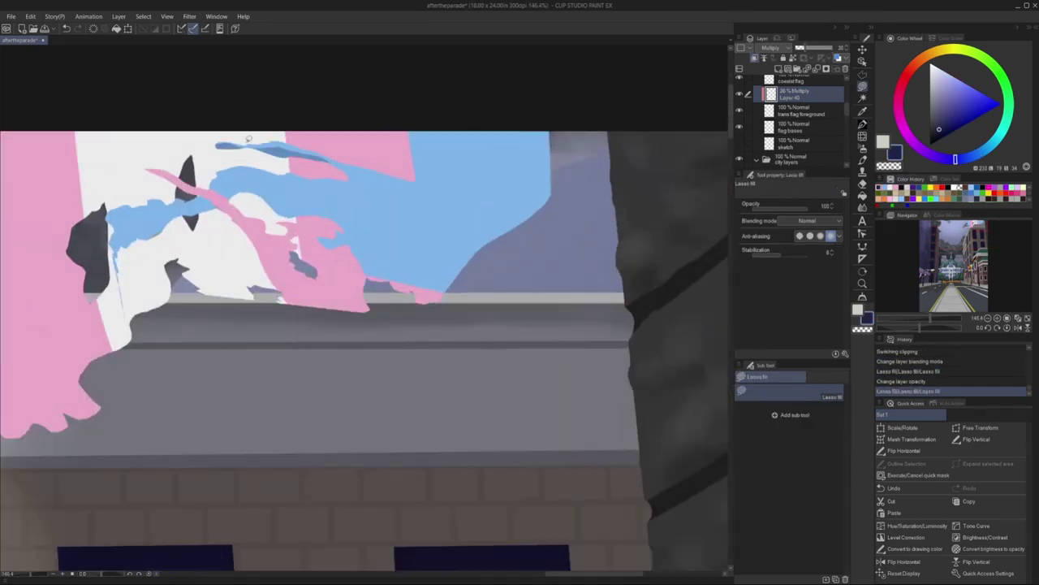
- Lasso-fill darker blue shadow shapes across the rooftop trans flag's folds
{"action": "left_click_drag", "start_coordinate": [384, 176], "coordinate": [382, 174]}
{"action": "scroll", "coordinate": [390, 171], "scroll_direction": "up", "scroll_amount": 2}
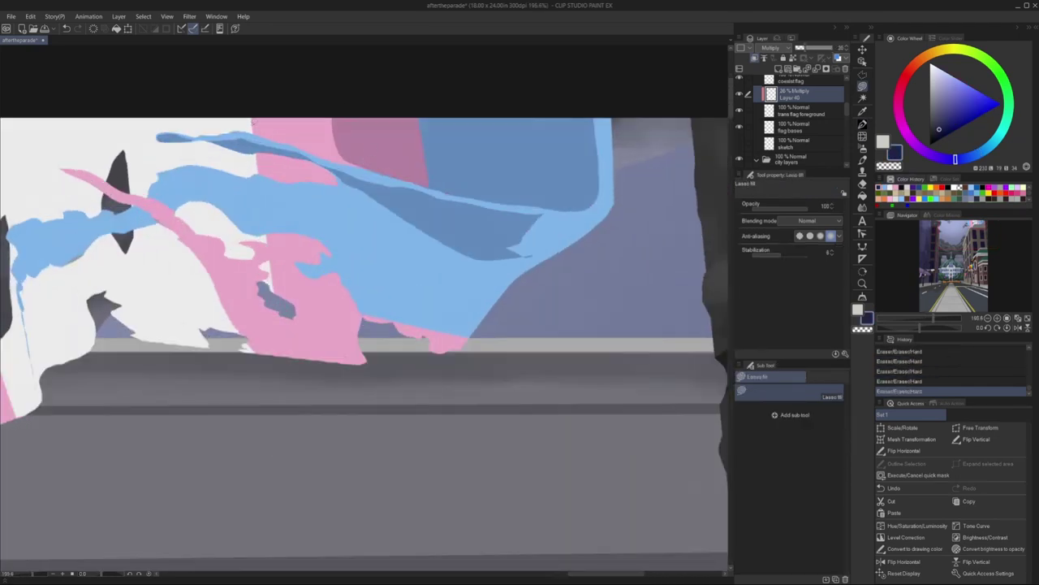
{"action": "scroll", "coordinate": [451, 61], "scroll_direction": "down", "scroll_amount": 2}
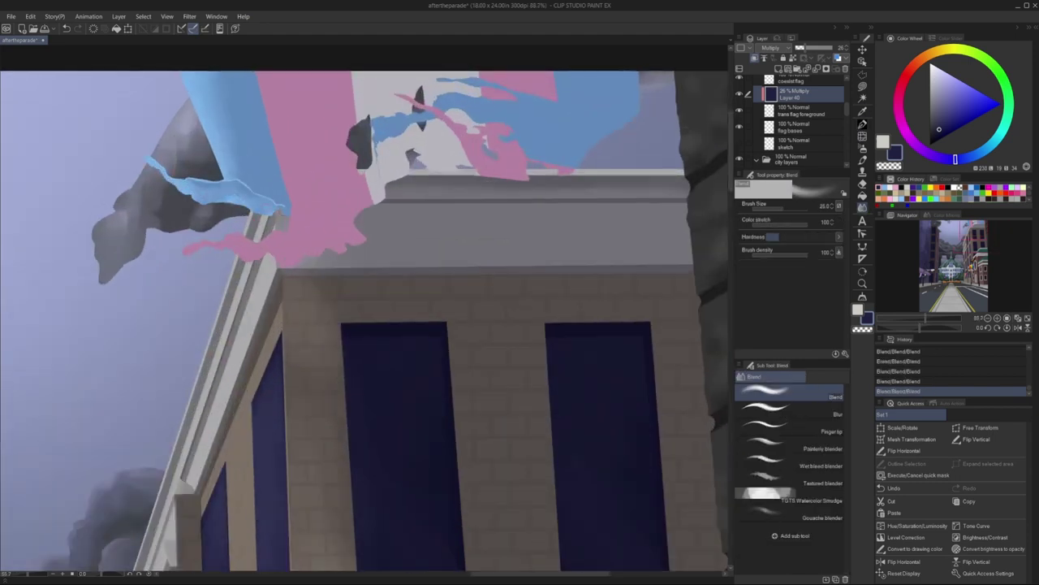
{"action": "key", "text": "m"}
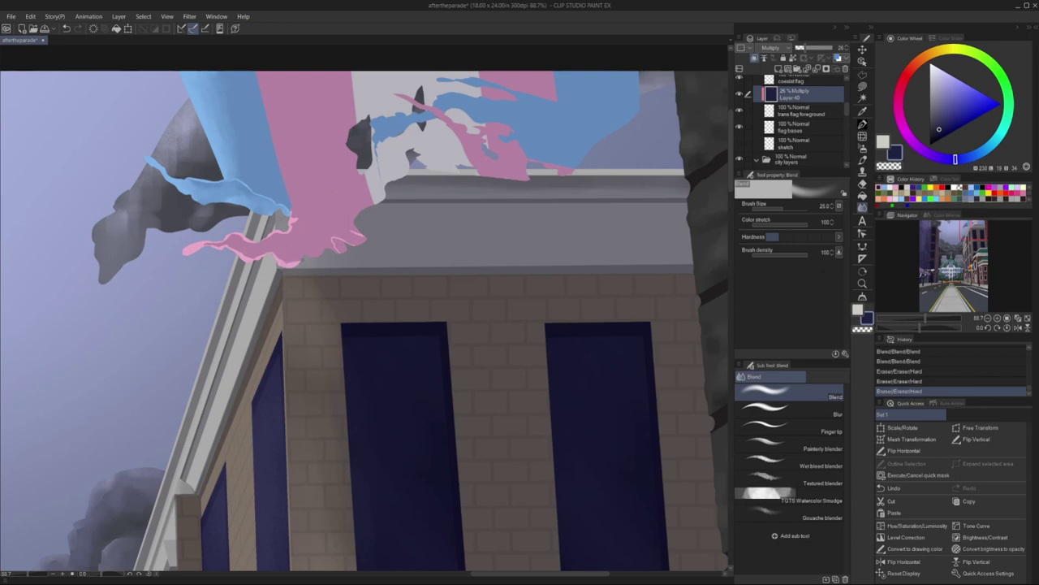
{"action": "scroll", "coordinate": [366, 308], "scroll_direction": "down", "scroll_amount": 10}
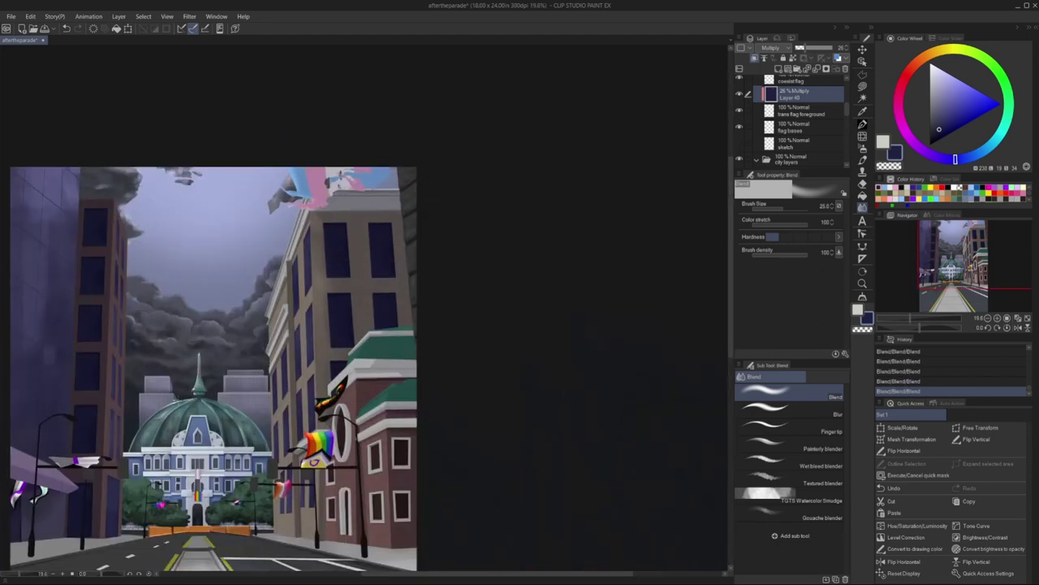
{"action": "scroll", "coordinate": [298, 288], "scroll_direction": "up", "scroll_amount": 10}
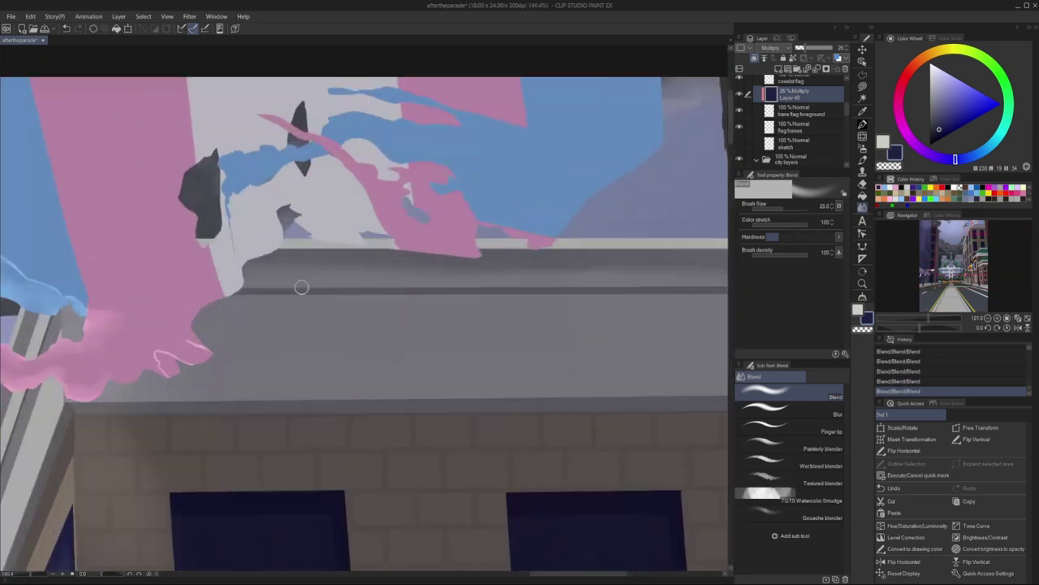
{"action": "scroll", "coordinate": [338, 114], "scroll_direction": "up", "scroll_amount": 4}
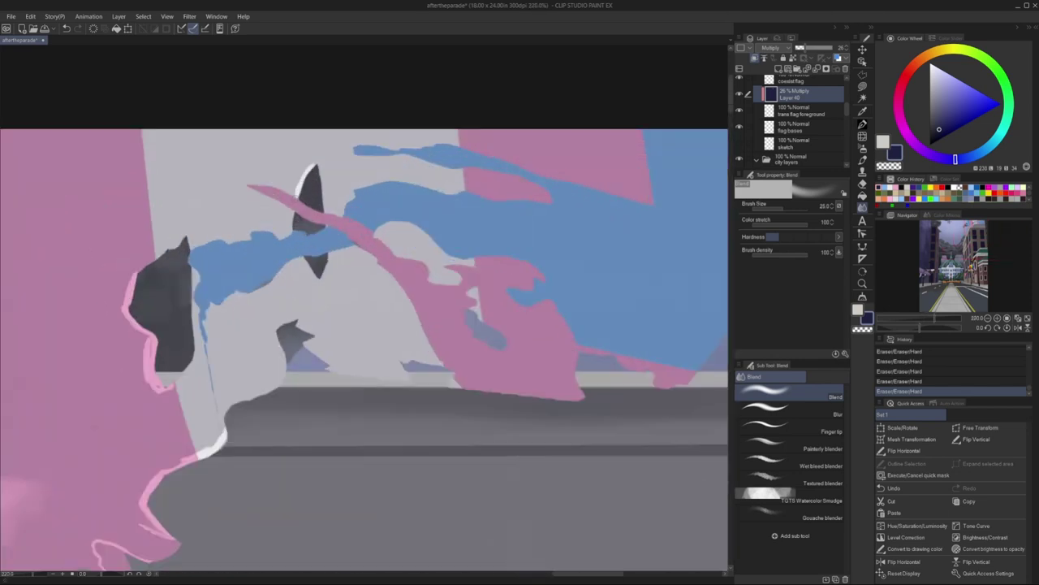
{"action": "scroll", "coordinate": [597, 151], "scroll_direction": "down", "scroll_amount": 2}
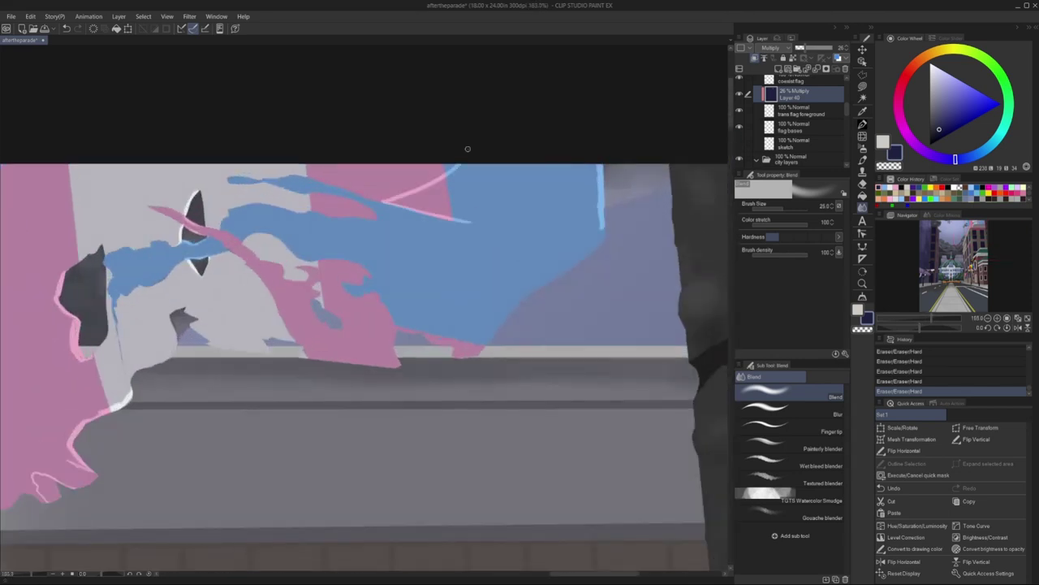
{"action": "mouse_move", "coordinate": [467, 149]}
{"action": "left_mouse_down"}
{"action": "mouse_move", "coordinate": [344, 120]}
{"action": "mouse_move", "coordinate": [475, 122]}
{"action": "mouse_move", "coordinate": [479, 191]}
{"action": "left_mouse_up"}
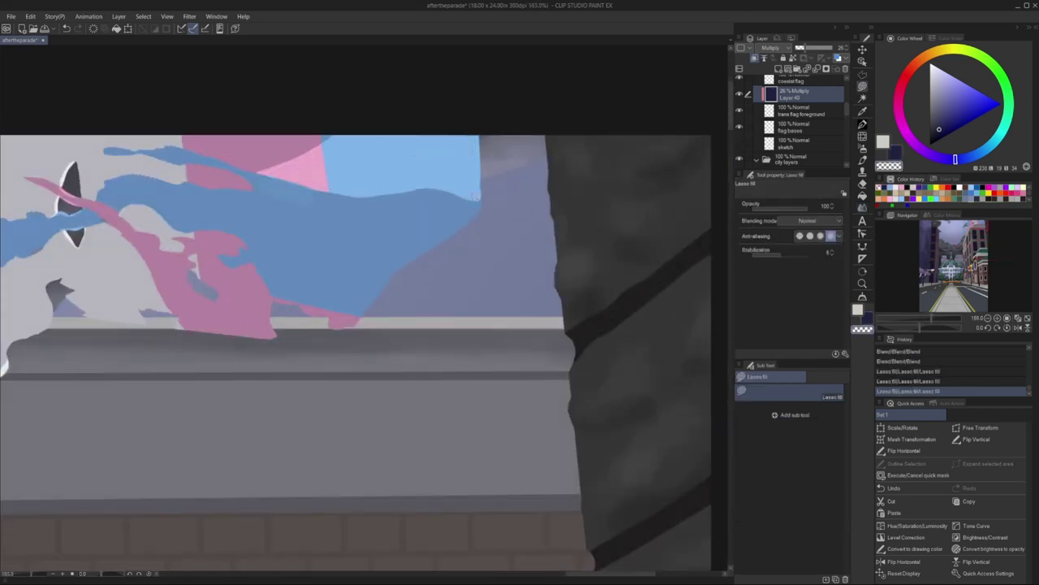
{"action": "scroll", "coordinate": [318, 122], "scroll_direction": "down", "scroll_amount": 3}
{"action": "left_click_drag", "start_coordinate": [203, 125], "coordinate": [214, 178]}
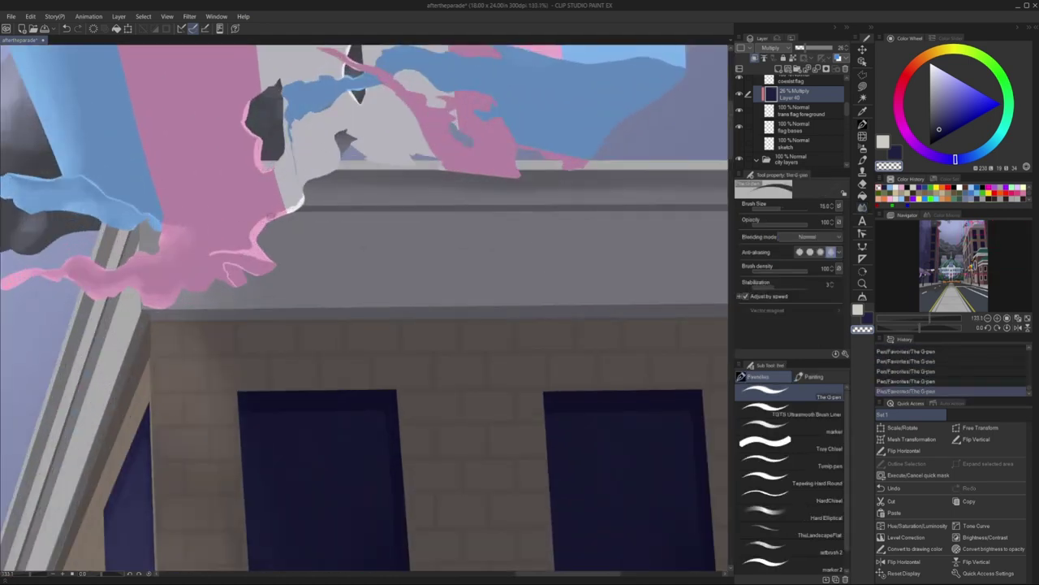
{"action": "scroll", "coordinate": [295, 176], "scroll_direction": "up", "scroll_amount": 2}
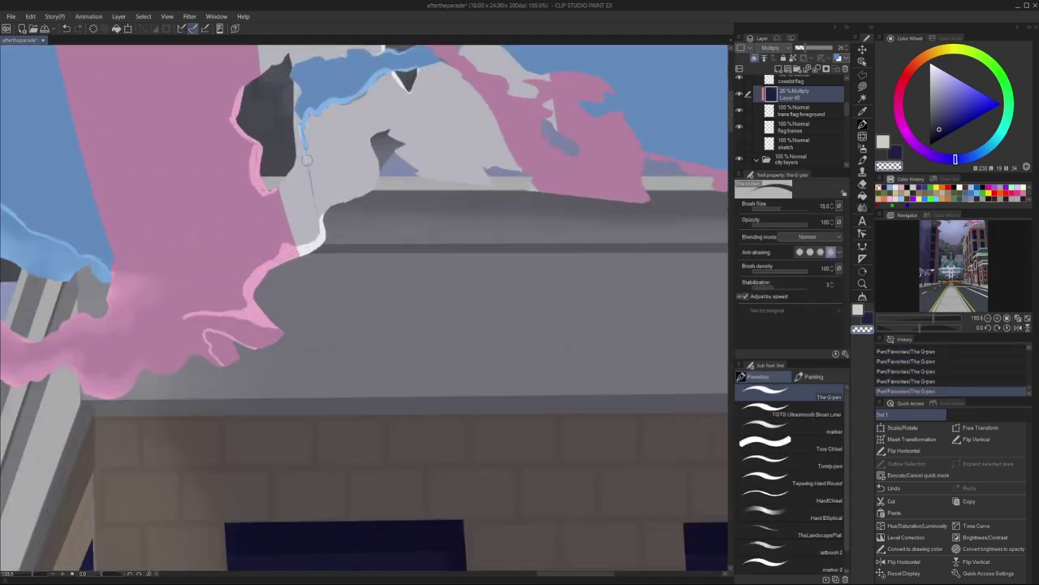
{"action": "scroll", "coordinate": [307, 160], "scroll_direction": "up", "scroll_amount": 4}
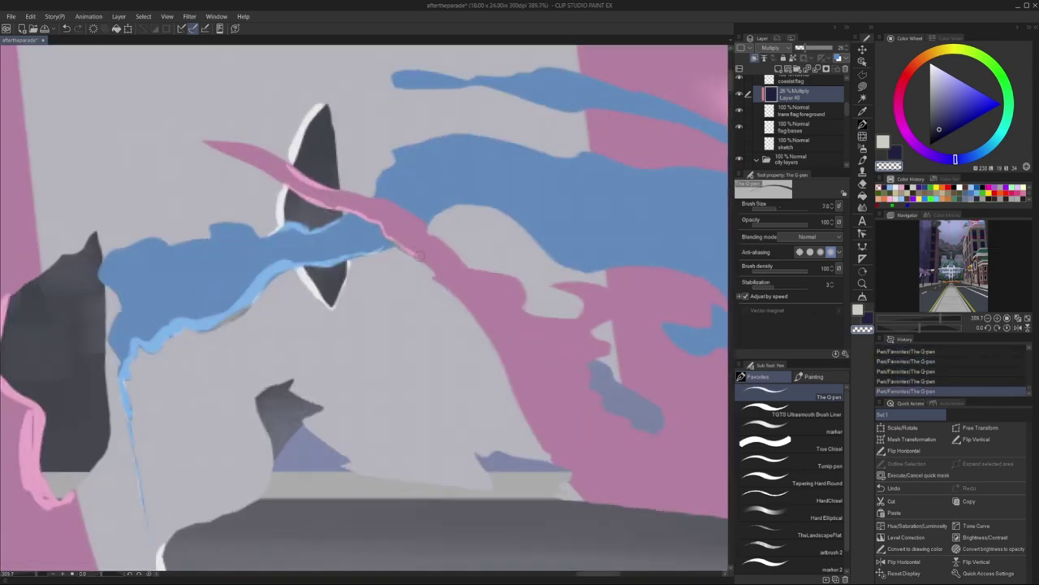
{"action": "scroll", "coordinate": [513, 378], "scroll_direction": "down", "scroll_amount": 2}
- Extend the blue shadow toward the ledge and soften it with the Blend tool
{"action": "key", "text": "l"}
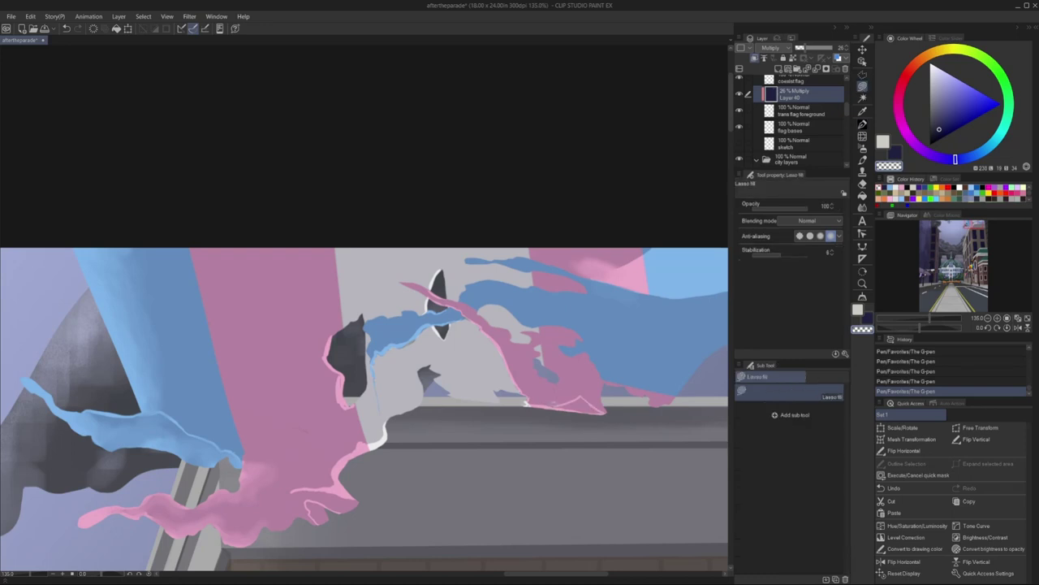
{"action": "key", "text": "j"}
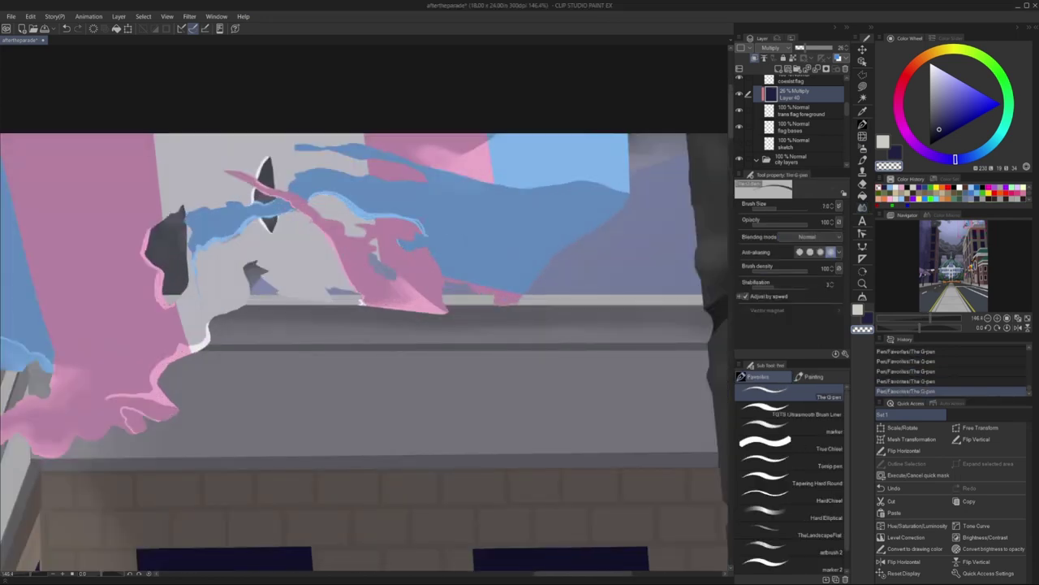
{"action": "key", "text": "ctrl+z"}
{"action": "key", "text": "ctrl+z"}
{"action": "key", "text": "ctrl+z"}
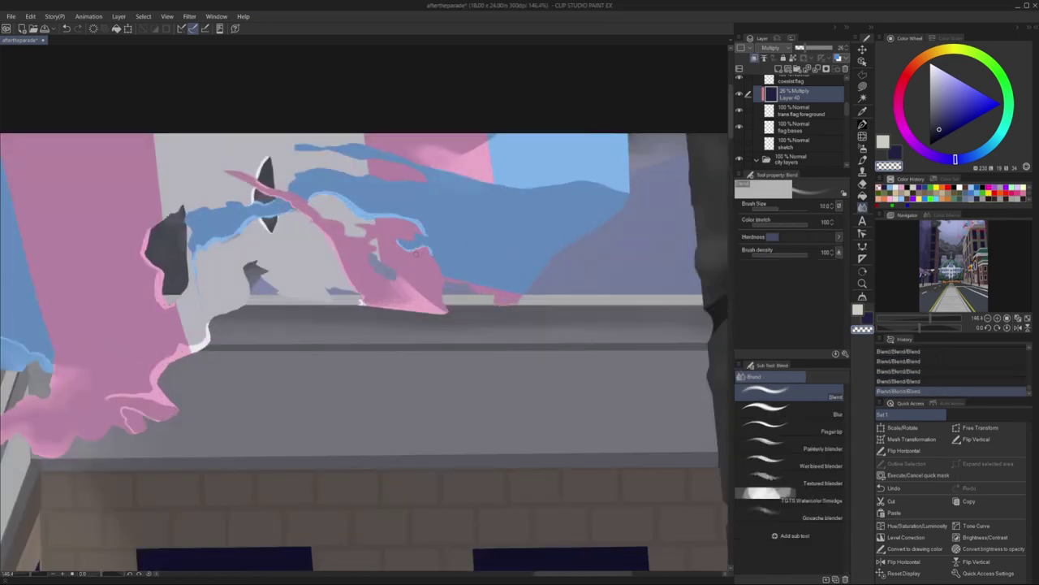
{"action": "mouse_move", "coordinate": [517, 300]}
{"action": "left_mouse_down"}
{"action": "mouse_move", "coordinate": [587, 232]}
{"action": "mouse_move", "coordinate": [497, 298]}
{"action": "left_mouse_up"}
{"action": "key", "text": "j"}
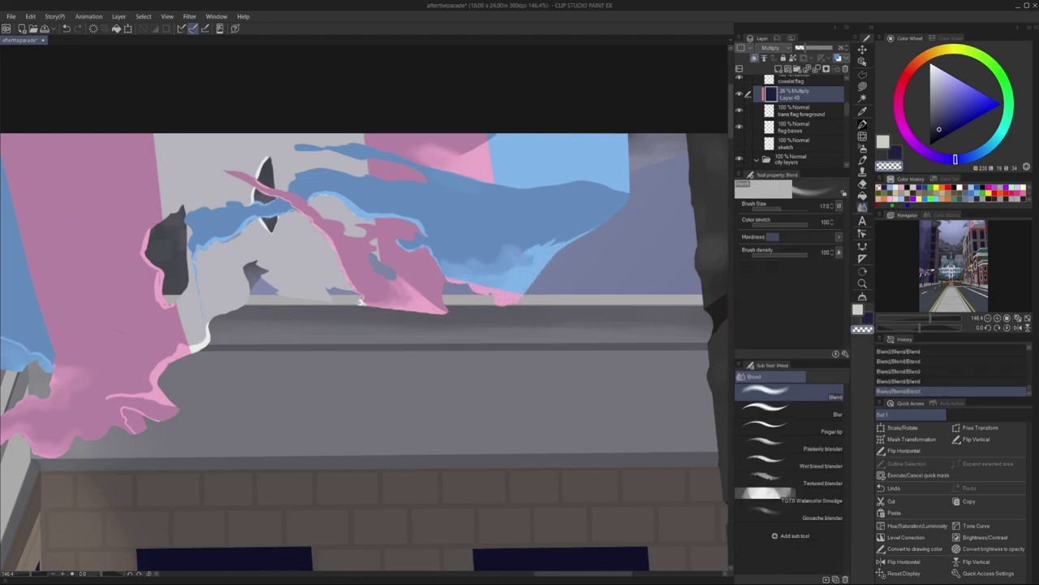
{"action": "left_click_drag", "start_coordinate": [488, 268], "coordinate": [357, 317]}
{"action": "key", "text": "p"}
{"action": "key", "text": "j"}
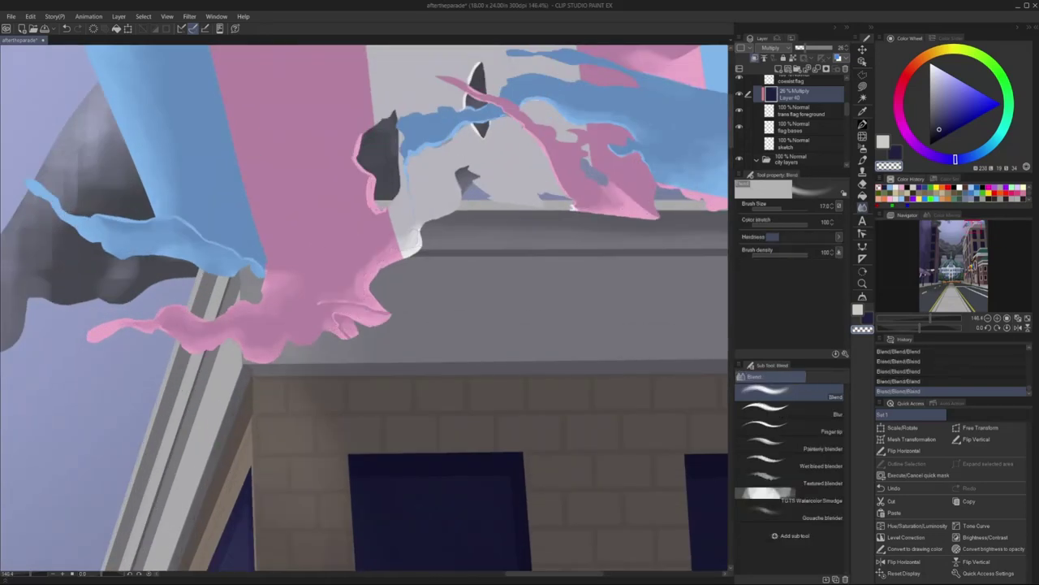
{"action": "scroll", "coordinate": [410, 235], "scroll_direction": "down", "scroll_amount": 5}
{"action": "scroll", "coordinate": [700, 136], "scroll_direction": "up", "scroll_amount": 1}
{"action": "key", "text": "ctrl+shift+n"}
- Add a new clipped layer over the trans flag for more shading
{"action": "key", "text": "ctrl+alt+g"}
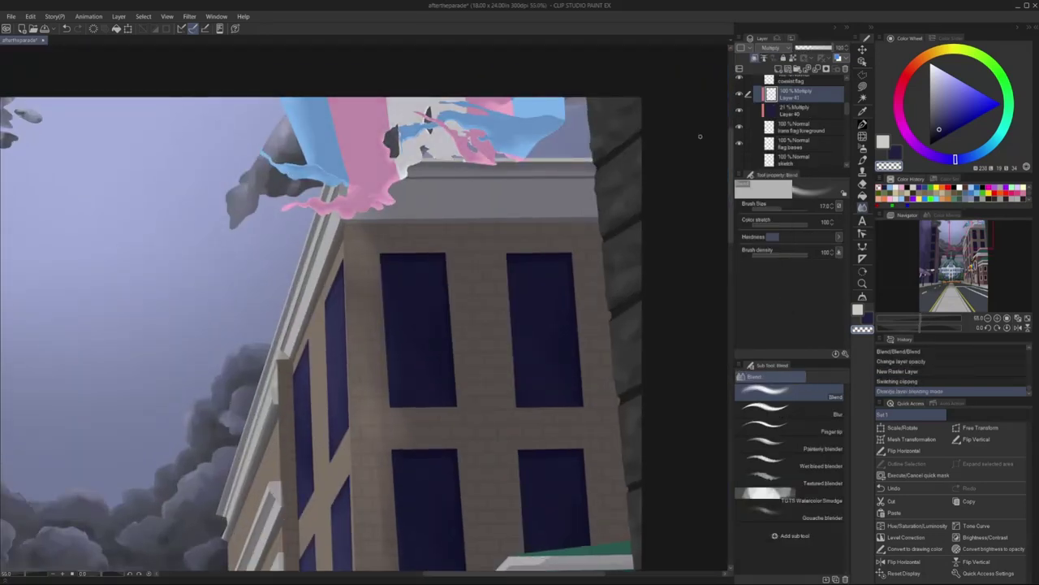
{"action": "scroll", "coordinate": [609, 135], "scroll_direction": "up", "scroll_amount": 2}
{"action": "key", "text": "p"}
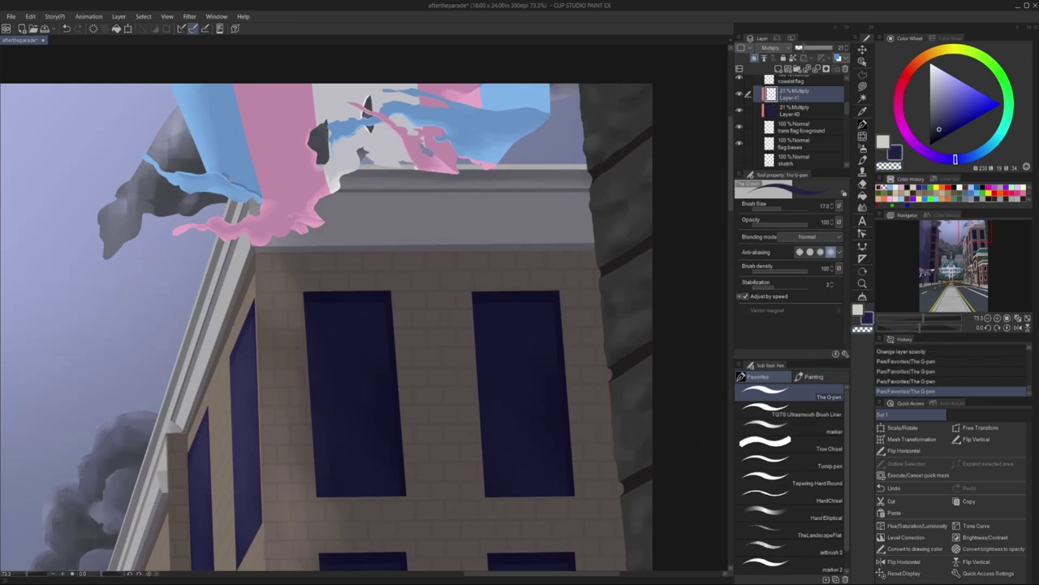
{"action": "key", "text": "j"}
{"action": "scroll", "coordinate": [422, 98], "scroll_direction": "up", "scroll_amount": 5}
{"action": "scroll", "coordinate": [422, 97], "scroll_direction": "down", "scroll_amount": 1}
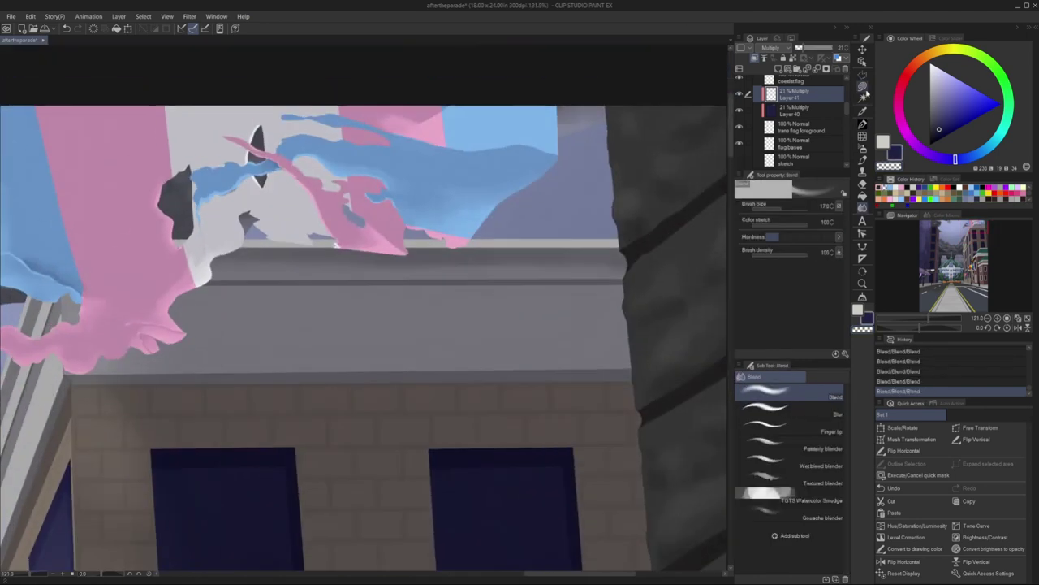
{"action": "scroll", "coordinate": [423, 97], "scroll_direction": "up", "scroll_amount": 2}
{"action": "key", "text": "u"}
{"action": "key", "text": "ctrl+z"}
- Lasso-fill a darker pink shadow along the flag's lower edge and blend it in
{"action": "scroll", "coordinate": [418, 168], "scroll_direction": "down", "scroll_amount": 3}
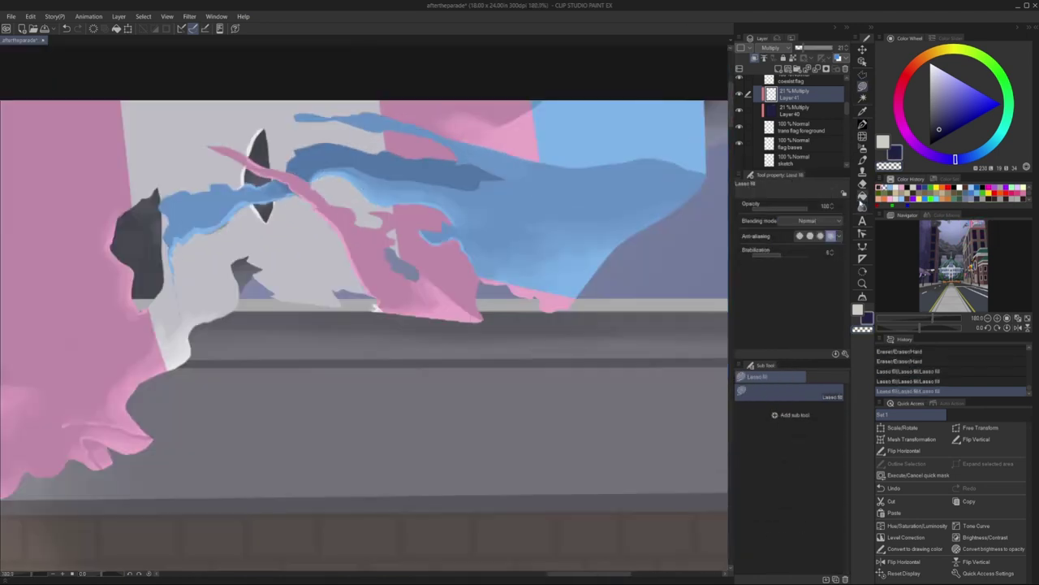
{"action": "key", "text": "j"}
{"action": "scroll", "coordinate": [376, 307], "scroll_direction": "down", "scroll_amount": 3}
{"action": "key", "text": "u"}
{"action": "scroll", "coordinate": [349, 206], "scroll_direction": "up", "scroll_amount": 3}
{"action": "left_click_drag", "start_coordinate": [349, 206], "coordinate": [406, 213]}
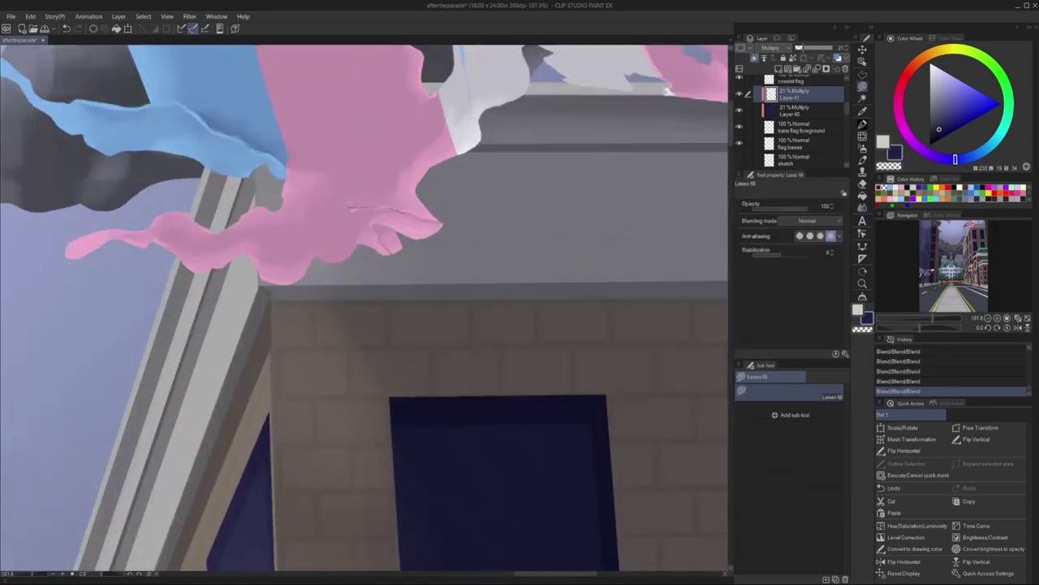
{"action": "left_click_drag", "start_coordinate": [378, 139], "coordinate": [410, 207]}
{"action": "key", "text": "j"}
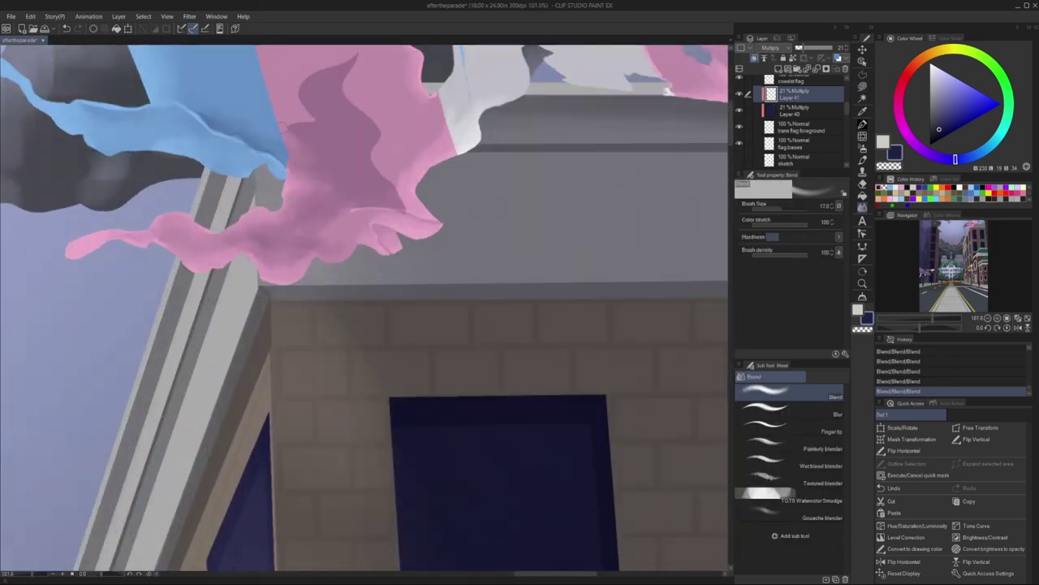
{"action": "mouse_move", "coordinate": [283, 126]}
{"action": "left_mouse_down"}
{"action": "mouse_move", "coordinate": [349, 59]}
{"action": "mouse_move", "coordinate": [403, 204]}
{"action": "left_mouse_up"}
{"action": "scroll", "coordinate": [355, 165], "scroll_direction": "down", "scroll_amount": 3}
{"action": "scroll", "coordinate": [357, 203], "scroll_direction": "up", "scroll_amount": 3}
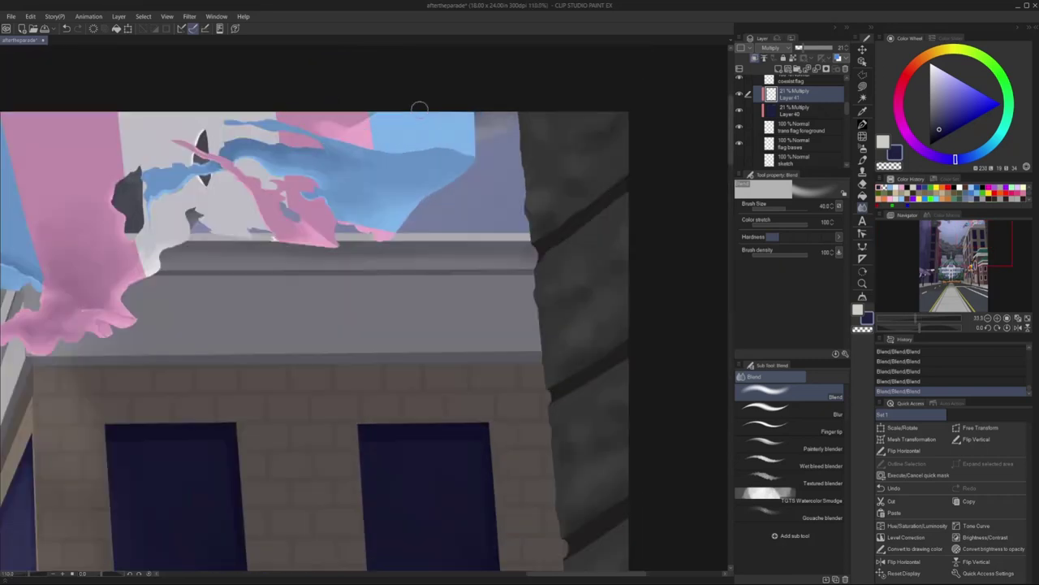
- Merge the pink shading down into the trans flag layer
{"action": "key", "text": "alt+bracketleft"}
{"action": "scroll", "coordinate": [357, 244], "scroll_direction": "down", "scroll_amount": 3}
{"action": "scroll", "coordinate": [357, 258], "scroll_direction": "up", "scroll_amount": 3}
{"action": "scroll", "coordinate": [357, 258], "scroll_direction": "up", "scroll_amount": 3}
{"action": "key", "text": "alt+bracketright"}
{"action": "scroll", "coordinate": [350, 211], "scroll_direction": "down", "scroll_amount": 2}
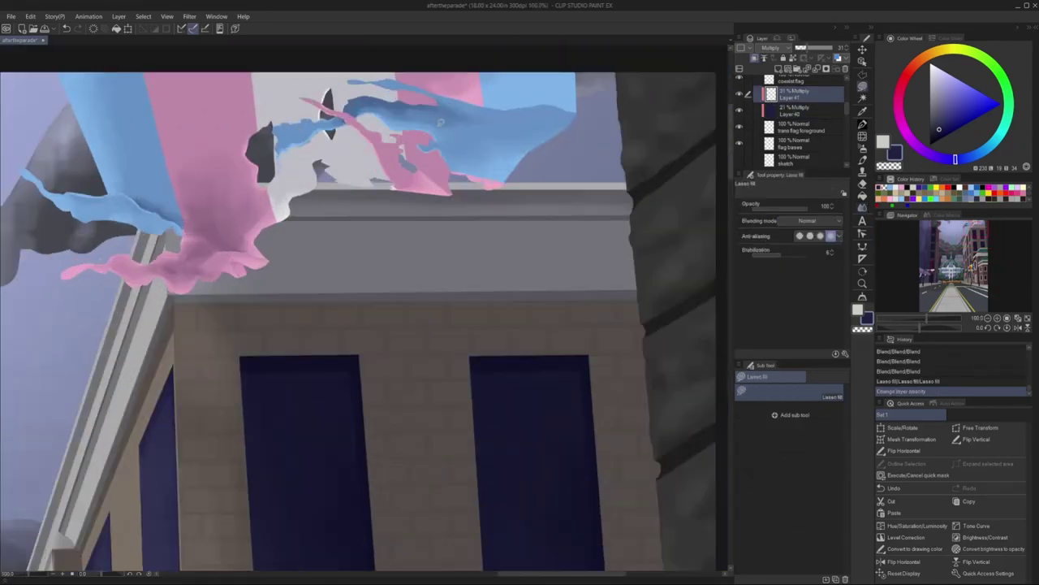
{"action": "scroll", "coordinate": [433, 232], "scroll_direction": "down", "scroll_amount": 5}
{"action": "scroll", "coordinate": [433, 232], "scroll_direction": "down", "scroll_amount": 1}
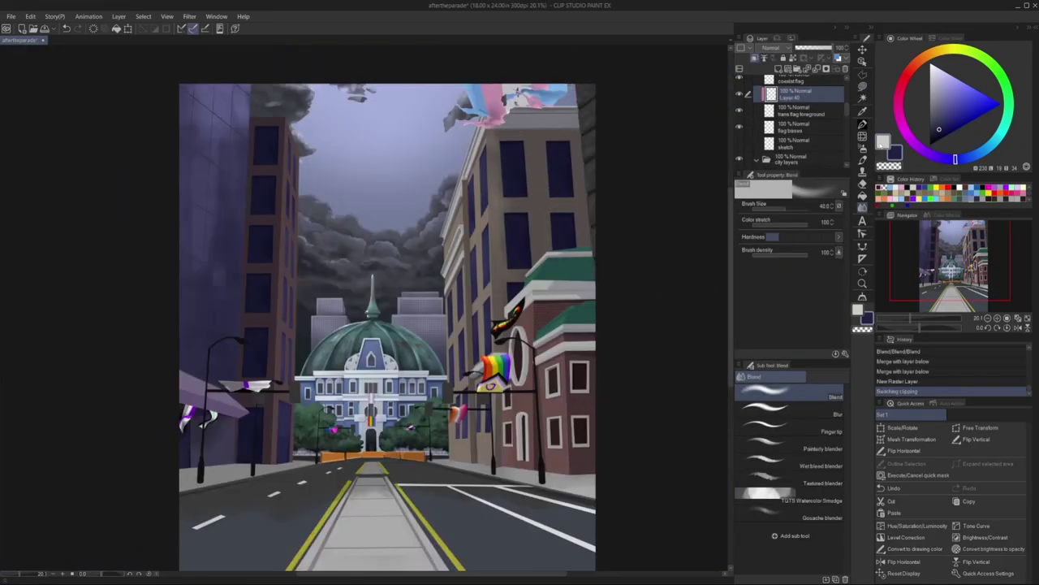
{"action": "scroll", "coordinate": [607, 108], "scroll_direction": "up", "scroll_amount": 5}
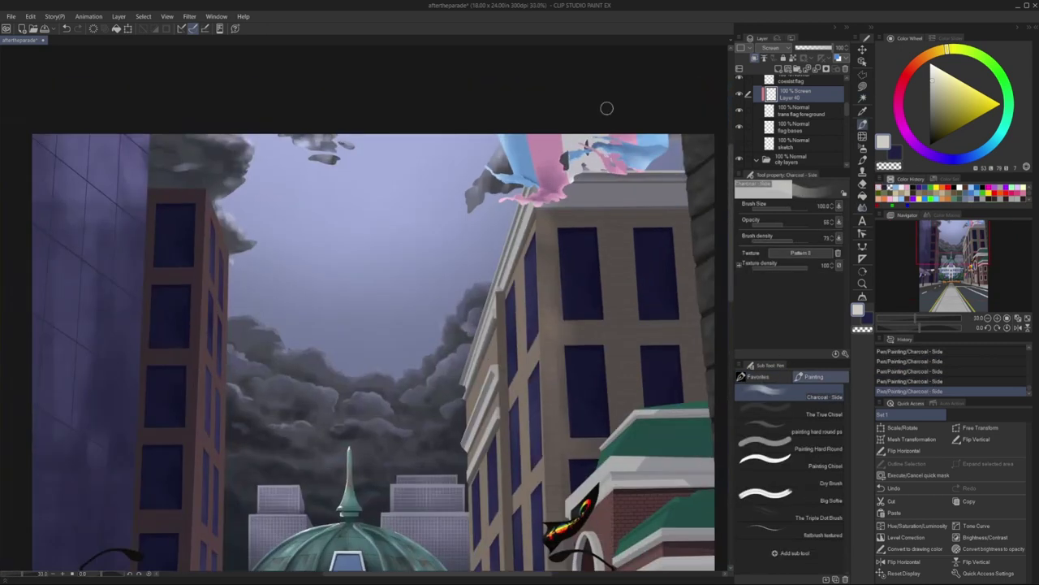
{"action": "scroll", "coordinate": [606, 108], "scroll_direction": "down", "scroll_amount": 4}
{"action": "key", "text": "ctrl+e"}
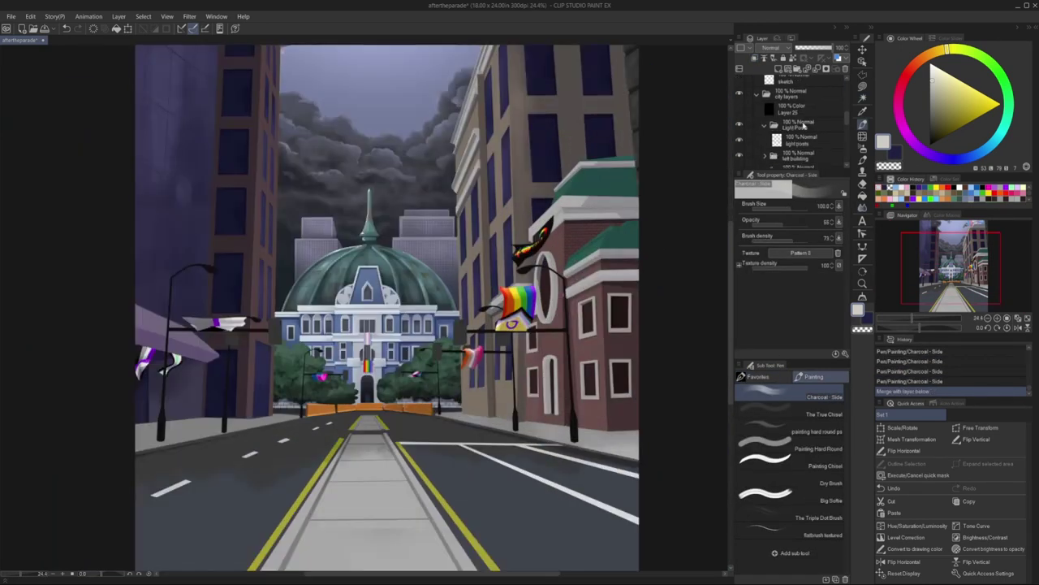
- Create a new raster layer above the Light Posts layers
{"action": "left_click", "coordinate": [803, 126]}
{"action": "scroll", "coordinate": [387, 312], "scroll_direction": "down", "scroll_amount": 2}
{"action": "key", "text": "ctrl+shift+n"}
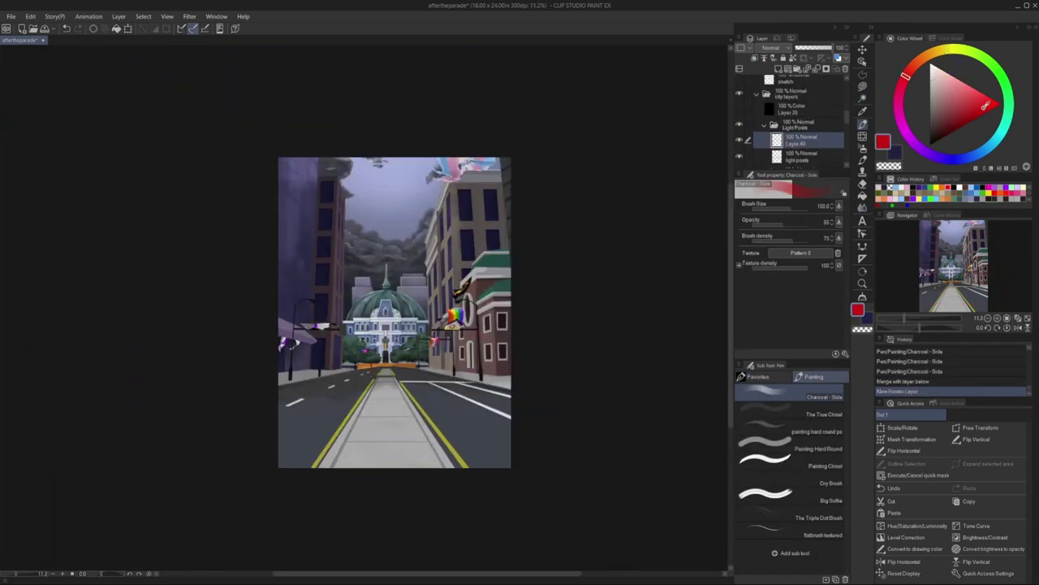
- Paint a red lamp on a traffic light, copy it onto another light and merge
{"action": "key", "text": "p"}
{"action": "scroll", "coordinate": [387, 312], "scroll_direction": "up", "scroll_amount": 5}
{"action": "left_click_drag", "start_coordinate": [258, 279], "coordinate": [264, 289]}
{"action": "scroll", "coordinate": [262, 287], "scroll_direction": "up", "scroll_amount": 3}
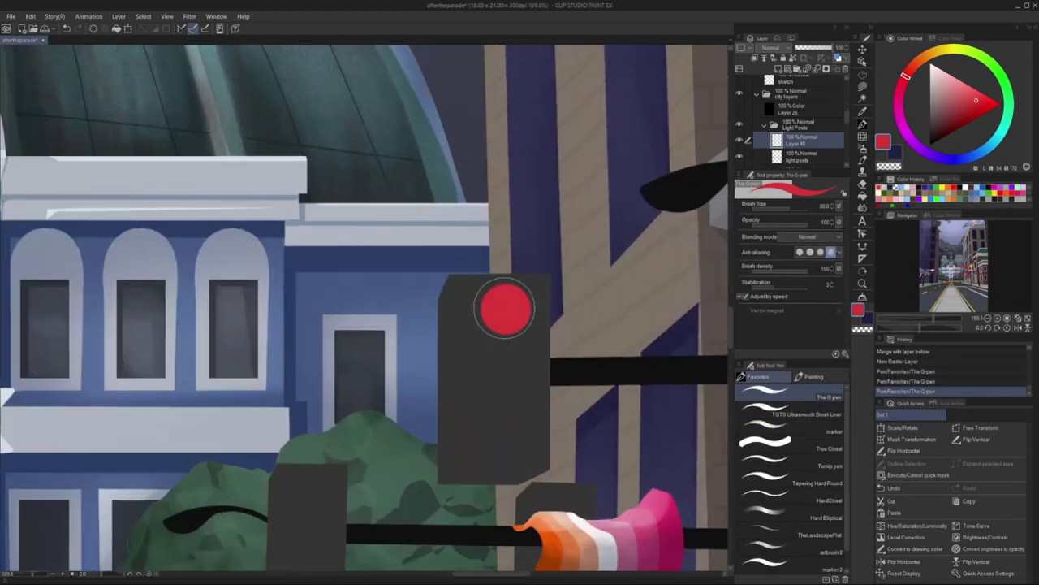
{"action": "scroll", "coordinate": [504, 308], "scroll_direction": "down", "scroll_amount": 5}
{"action": "key", "text": "k"}
{"action": "left_click_drag", "start_coordinate": [645, 168], "coordinate": [663, 168]}
{"action": "key", "text": "ctrl+e"}
{"action": "scroll", "coordinate": [258, 351], "scroll_direction": "up", "scroll_amount": 6}
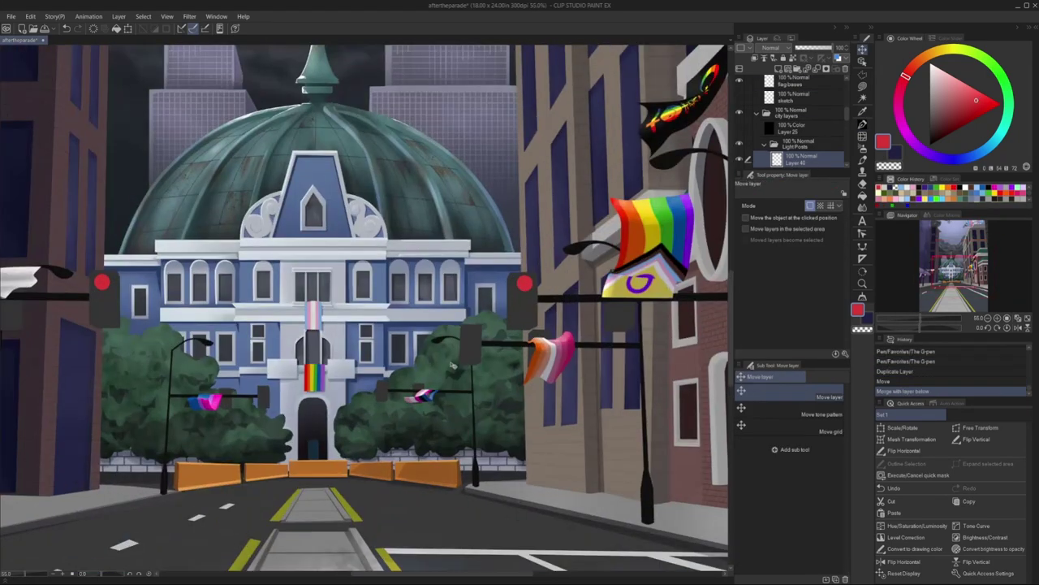
- Undo the last shading fill on the traffic lights
{"action": "key", "text": "p"}
{"action": "scroll", "coordinate": [258, 351], "scroll_direction": "down", "scroll_amount": 6}
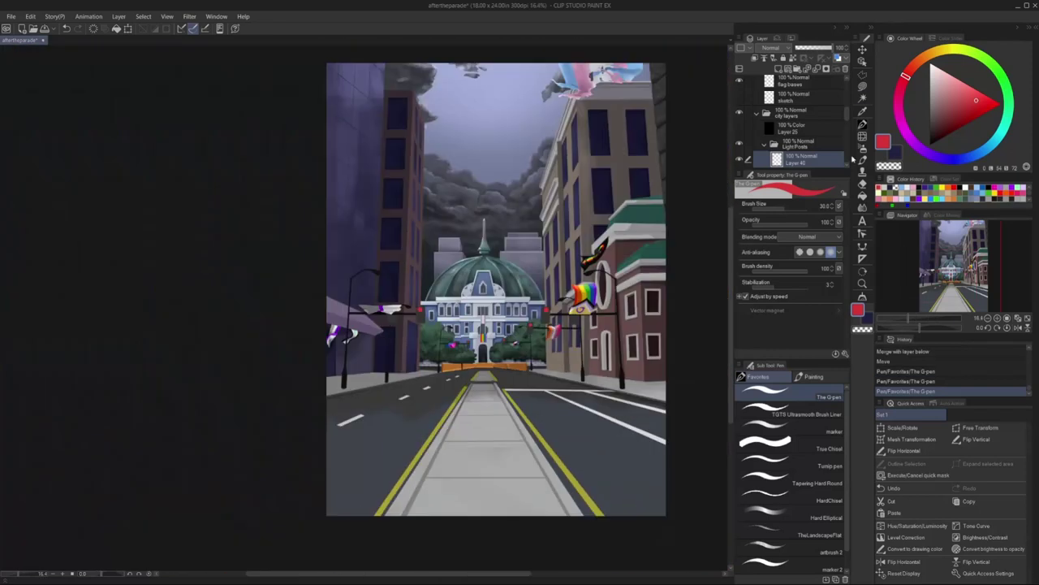
{"action": "scroll", "coordinate": [406, 268], "scroll_direction": "up", "scroll_amount": 4}
{"action": "scroll", "coordinate": [414, 244], "scroll_direction": "up", "scroll_amount": 2}
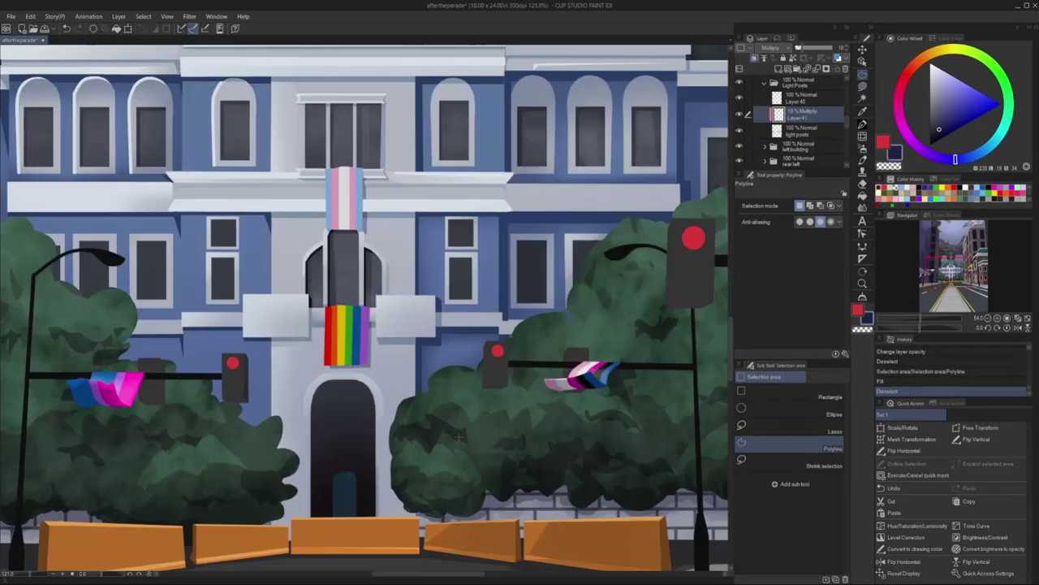
{"action": "scroll", "coordinate": [366, 309], "scroll_direction": "down", "scroll_amount": 3}
{"action": "scroll", "coordinate": [414, 473], "scroll_direction": "up", "scroll_amount": 8}
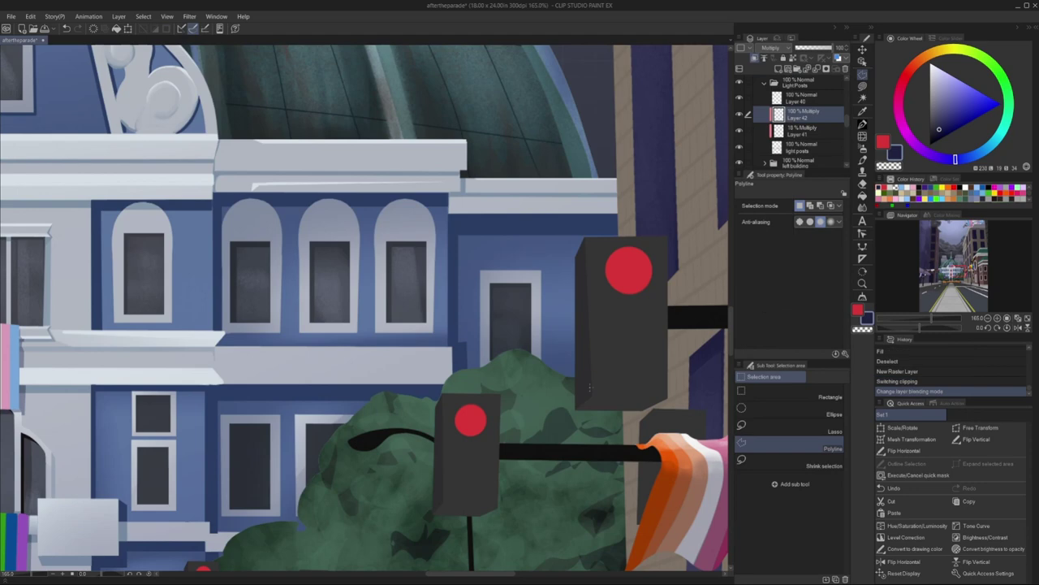
{"action": "scroll", "coordinate": [693, 399], "scroll_direction": "up", "scroll_amount": 1}
{"action": "key", "text": "ctrl+z"}
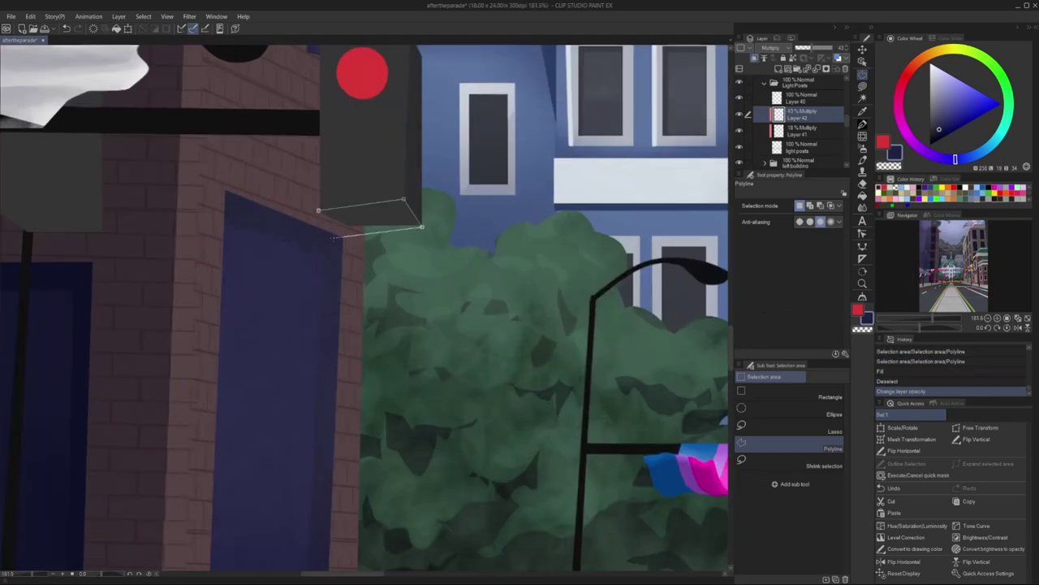
{"action": "scroll", "coordinate": [339, 212], "scroll_direction": "down", "scroll_amount": 4}
{"action": "scroll", "coordinate": [339, 212], "scroll_direction": "up", "scroll_amount": 5}
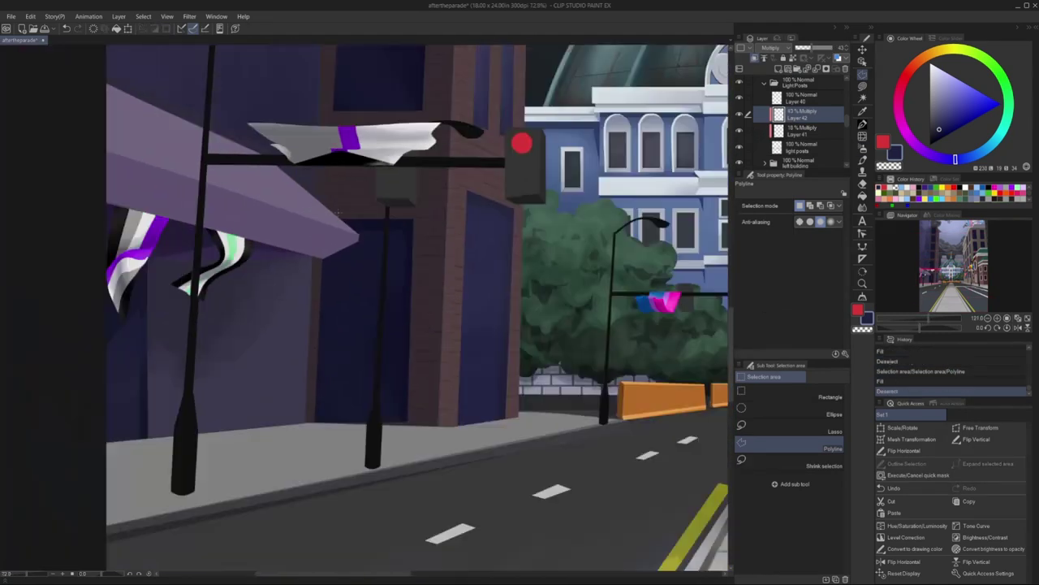
{"action": "scroll", "coordinate": [338, 212], "scroll_direction": "up", "scroll_amount": 5}
{"action": "scroll", "coordinate": [339, 212], "scroll_direction": "down", "scroll_amount": 4}
{"action": "scroll", "coordinate": [338, 212], "scroll_direction": "up", "scroll_amount": 4}
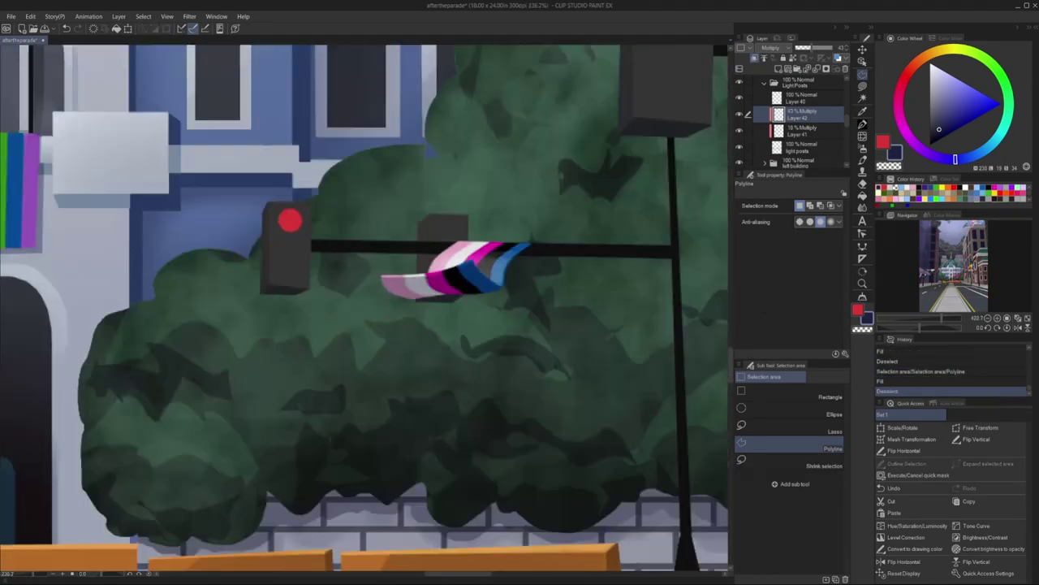
{"action": "scroll", "coordinate": [543, 200], "scroll_direction": "down", "scroll_amount": 4}
{"action": "scroll", "coordinate": [544, 199], "scroll_direction": "up", "scroll_amount": 4}
- Polyline-select a traffic-light housing side and fill it on the other Multiply shading layer
{"action": "key", "text": "alt+bracketleft"}
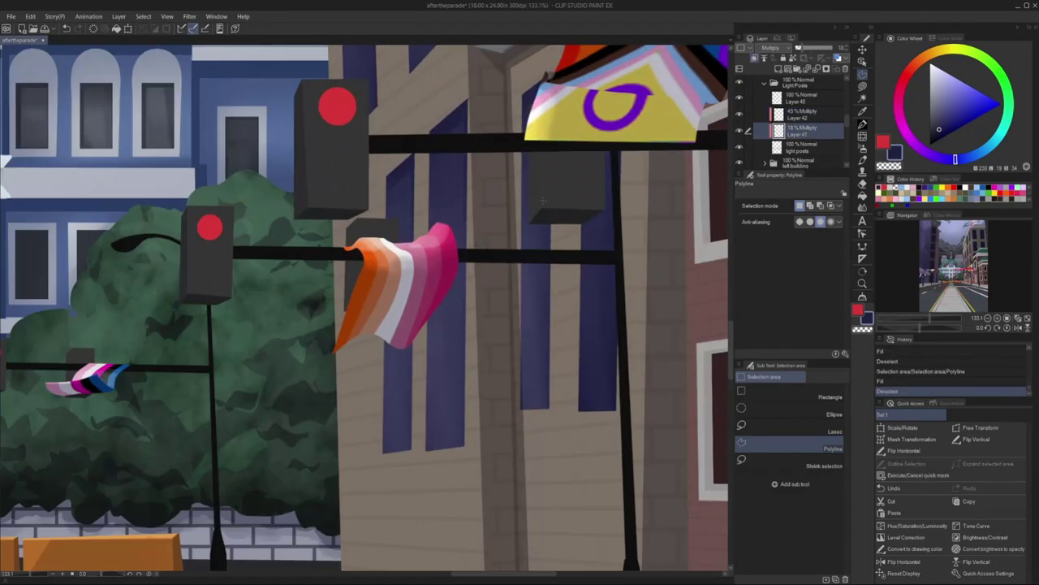
{"action": "scroll", "coordinate": [532, 217], "scroll_direction": "down", "scroll_amount": 4}
{"action": "scroll", "coordinate": [487, 325], "scroll_direction": "up", "scroll_amount": 4}
{"action": "scroll", "coordinate": [325, 309], "scroll_direction": "down", "scroll_amount": 4}
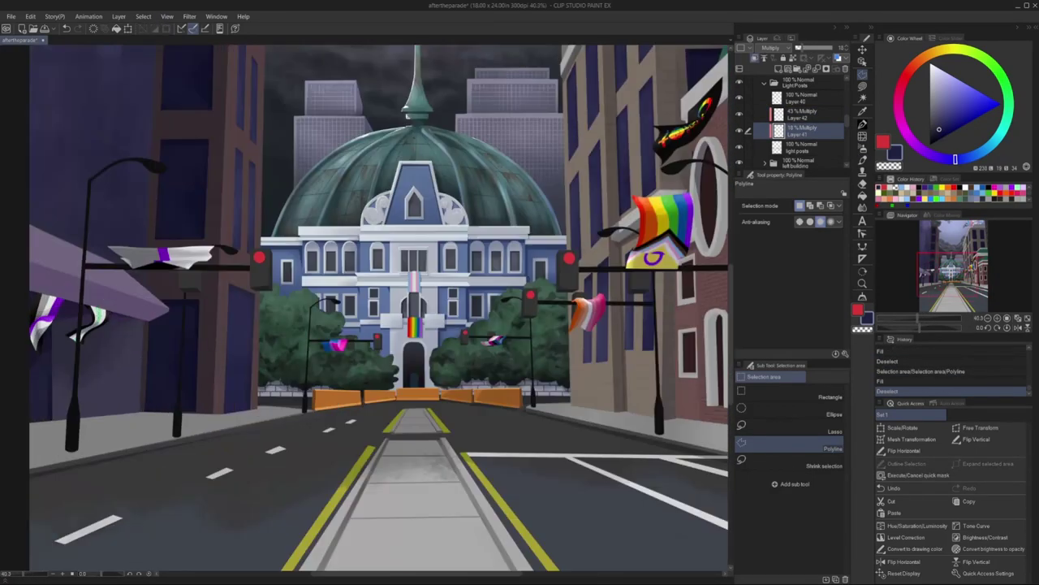
{"action": "scroll", "coordinate": [240, 319], "scroll_direction": "up", "scroll_amount": 4}
{"action": "scroll", "coordinate": [239, 319], "scroll_direction": "down", "scroll_amount": 4}
{"action": "scroll", "coordinate": [268, 292], "scroll_direction": "up", "scroll_amount": 5}
{"action": "scroll", "coordinate": [325, 309], "scroll_direction": "down", "scroll_amount": 4}
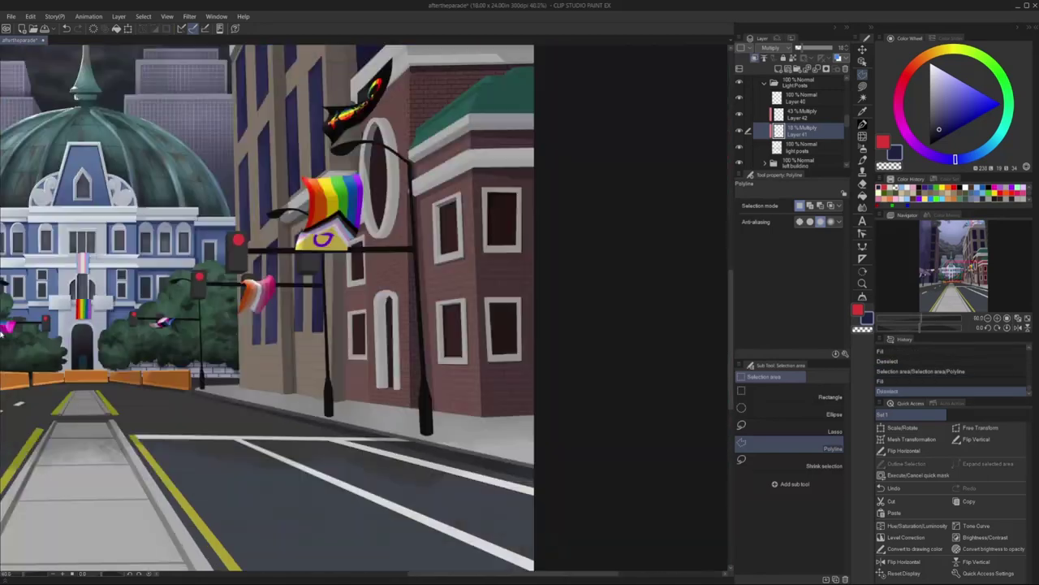
{"action": "scroll", "coordinate": [395, 284], "scroll_direction": "up", "scroll_amount": 5}
{"action": "left_click", "coordinate": [395, 284]}
{"action": "double_click", "coordinate": [393, 403]}
{"action": "key", "text": "alt+bracketright"}
{"action": "key", "text": "alt+BackSpace"}
{"action": "key", "text": "ctrl+d"}
{"action": "scroll", "coordinate": [310, 400], "scroll_direction": "down", "scroll_amount": 10}
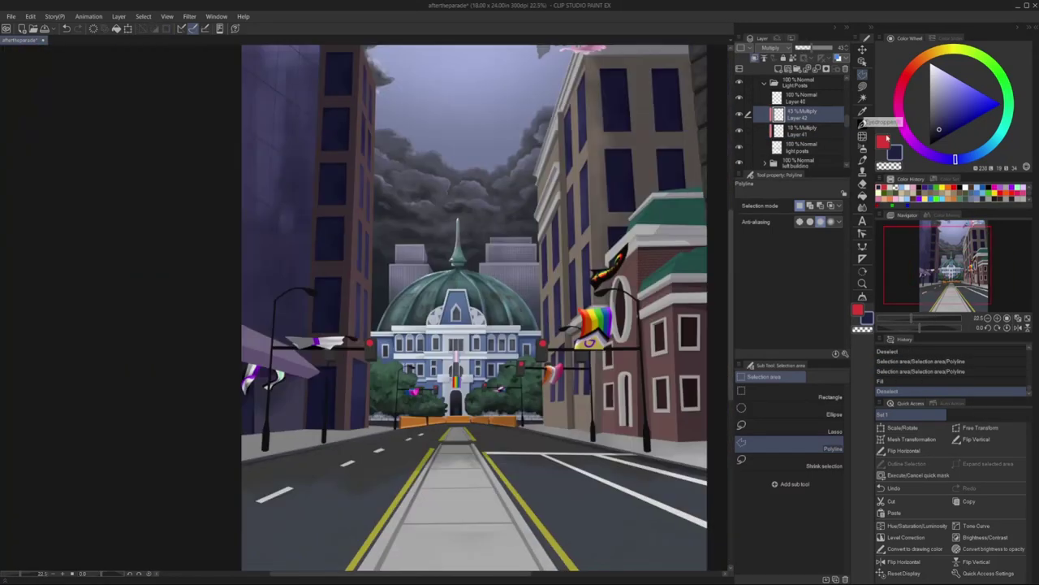
{"action": "key", "text": "p"}
{"action": "scroll", "coordinate": [398, 315], "scroll_direction": "up", "scroll_amount": 4}
{"action": "left_click", "coordinate": [786, 146]}
- Paint the dim amber lamp below the red one and duplicate its layer
{"action": "scroll", "coordinate": [398, 317], "scroll_direction": "up", "scroll_amount": 2}
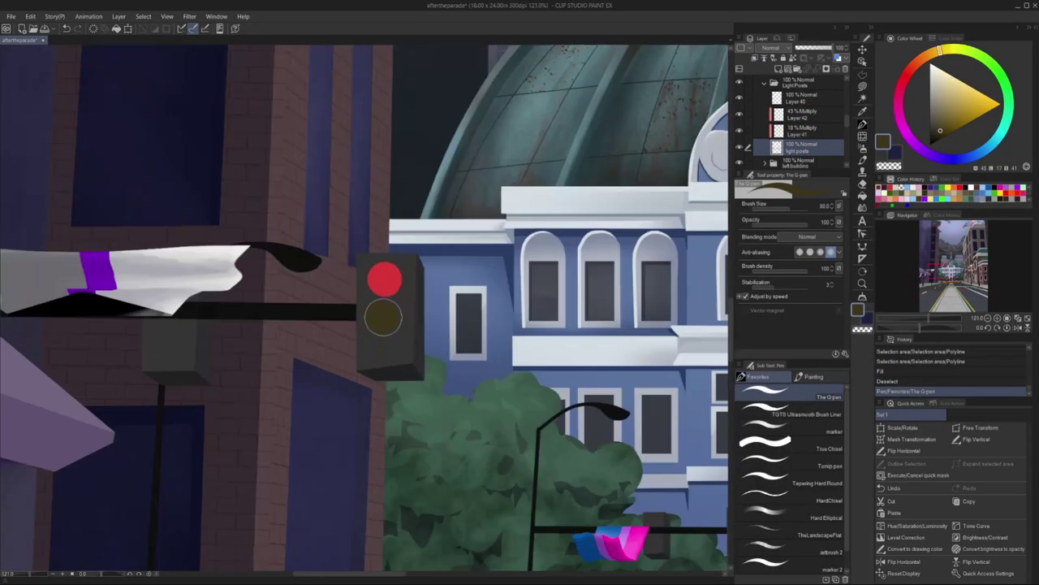
{"action": "key", "text": "ctrl+0"}
{"action": "left_click", "coordinate": [862, 49]}
{"action": "key", "text": "ctrl+shift+d"}
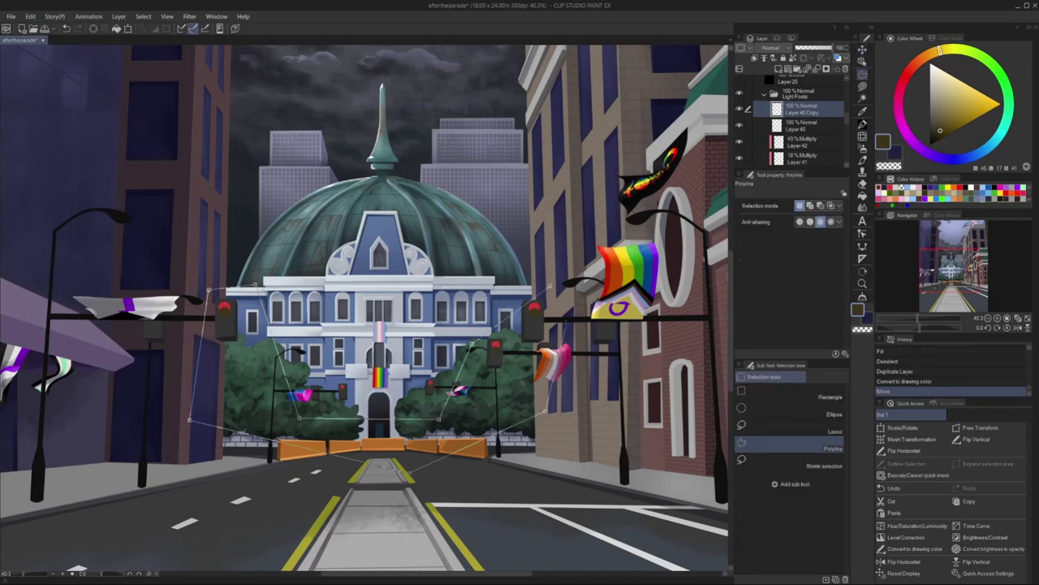
{"action": "key", "text": "ctrl+d"}
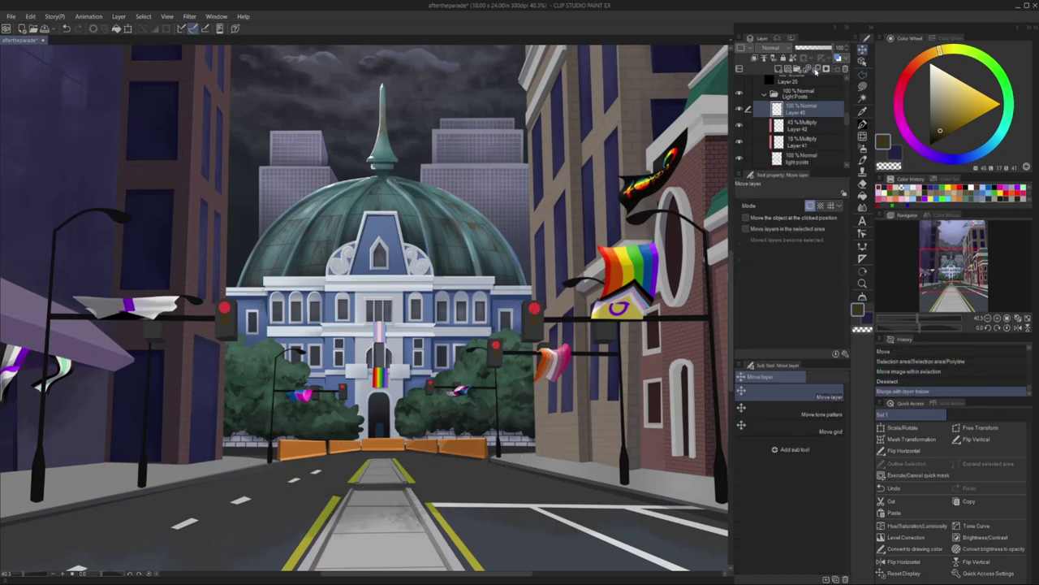
{"action": "key", "text": "ctrl+shift+d"}
- Move the lamp copies onto each traffic light, then deselect and fit the canvas to the window
{"action": "left_click", "coordinate": [30, 16]}
{"action": "key", "text": "Escape"}
{"action": "left_click", "coordinate": [863, 74]}
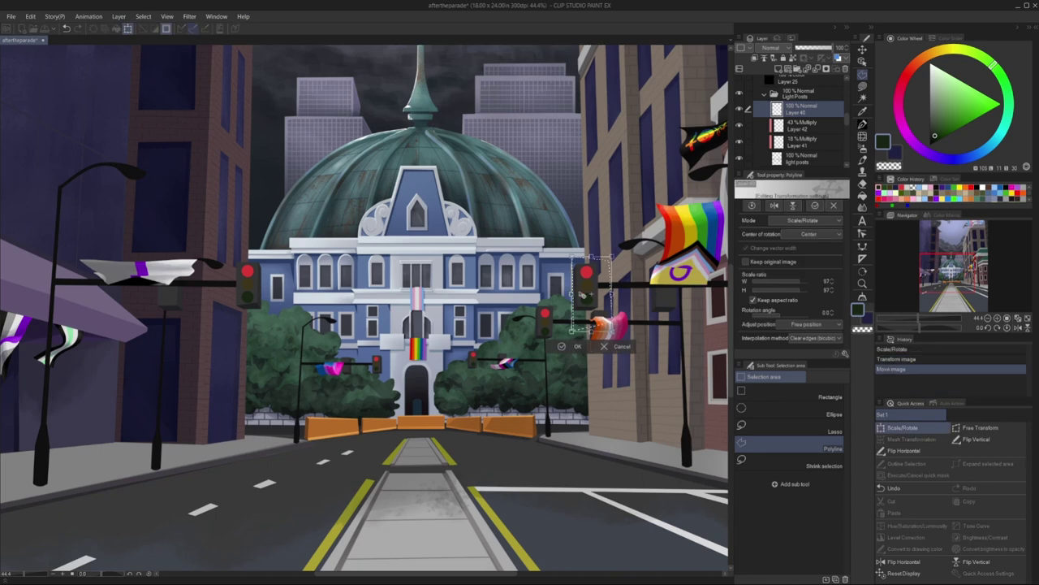
{"action": "key", "text": "ctrl+d"}
{"action": "key", "text": "ctrl+0"}
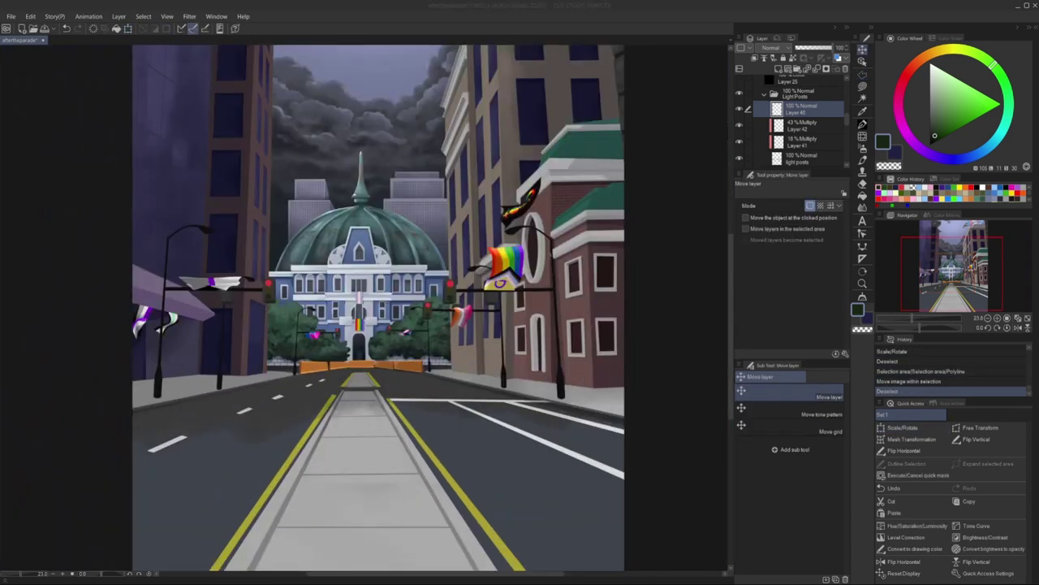
{"action": "scroll", "coordinate": [211, 295], "scroll_direction": "down", "scroll_amount": 2}
{"action": "scroll", "coordinate": [211, 295], "scroll_direction": "up", "scroll_amount": 1}
{"action": "scroll", "coordinate": [757, 119], "scroll_direction": "up", "scroll_amount": 3}
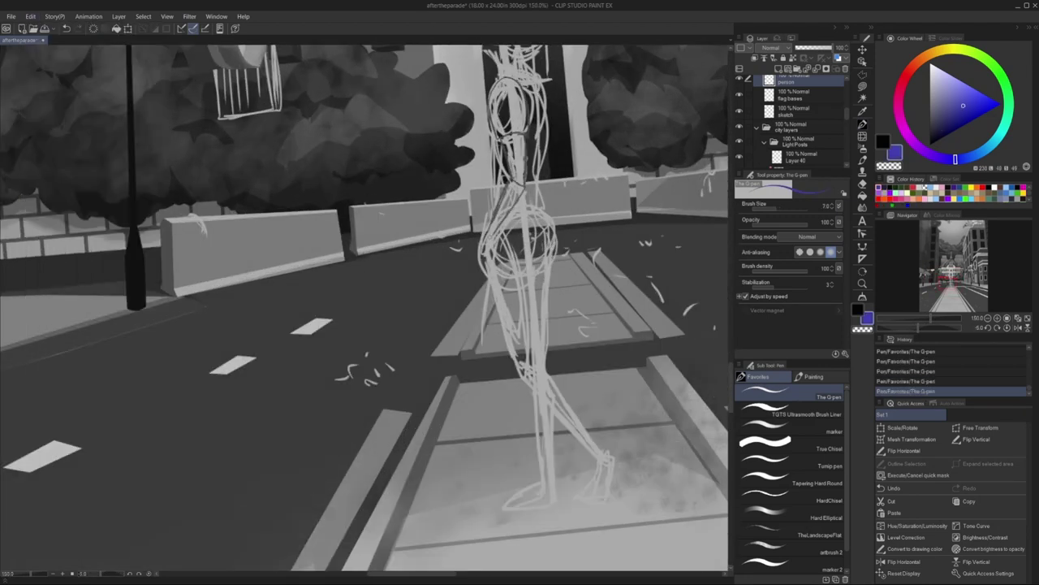
- Sketch the figure's head with construction cross lines, plus the face, neck and torso
{"action": "scroll", "coordinate": [366, 309], "scroll_direction": "up", "scroll_amount": 2}
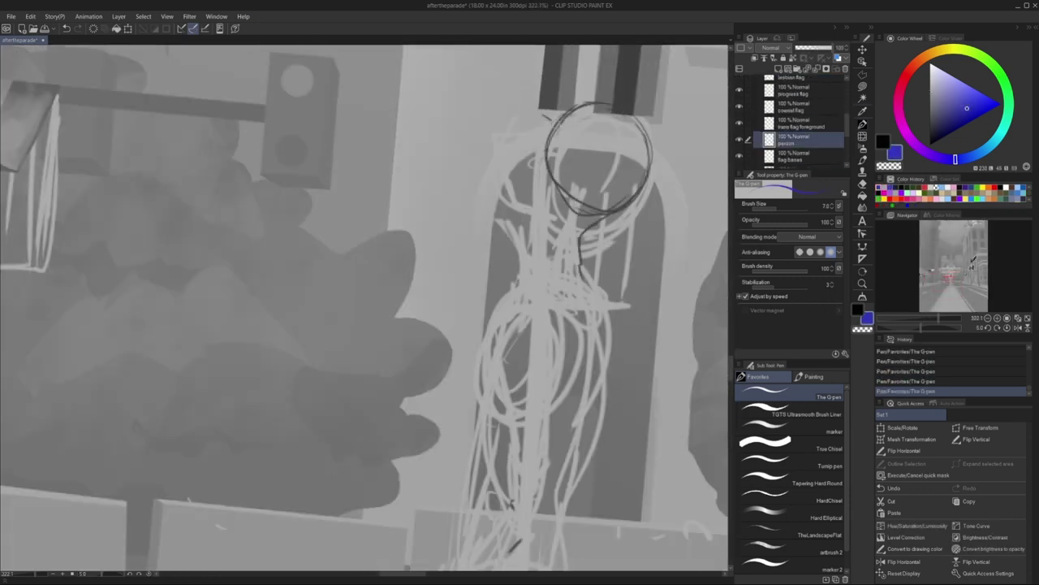
{"action": "left_click_drag", "start_coordinate": [530, 109], "coordinate": [652, 213]}
{"action": "left_click_drag", "start_coordinate": [644, 102], "coordinate": [532, 220]}
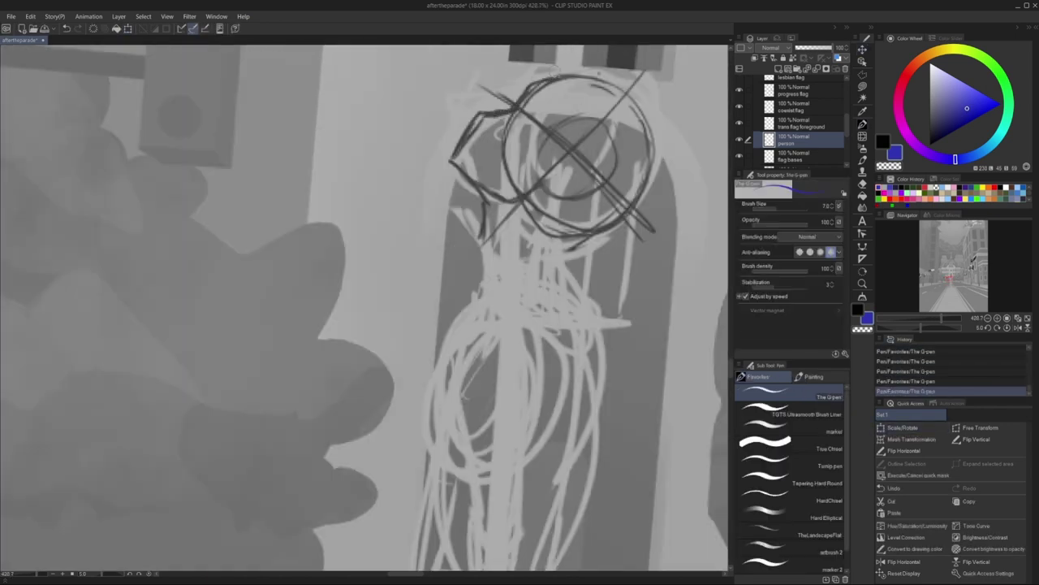
{"action": "left_click_drag", "start_coordinate": [554, 71], "coordinate": [582, 104]}
{"action": "left_click_drag", "start_coordinate": [569, 134], "coordinate": [590, 178]}
{"action": "left_click_drag", "start_coordinate": [486, 232], "coordinate": [461, 297]}
{"action": "left_click_drag", "start_coordinate": [573, 277], "coordinate": [454, 455]}
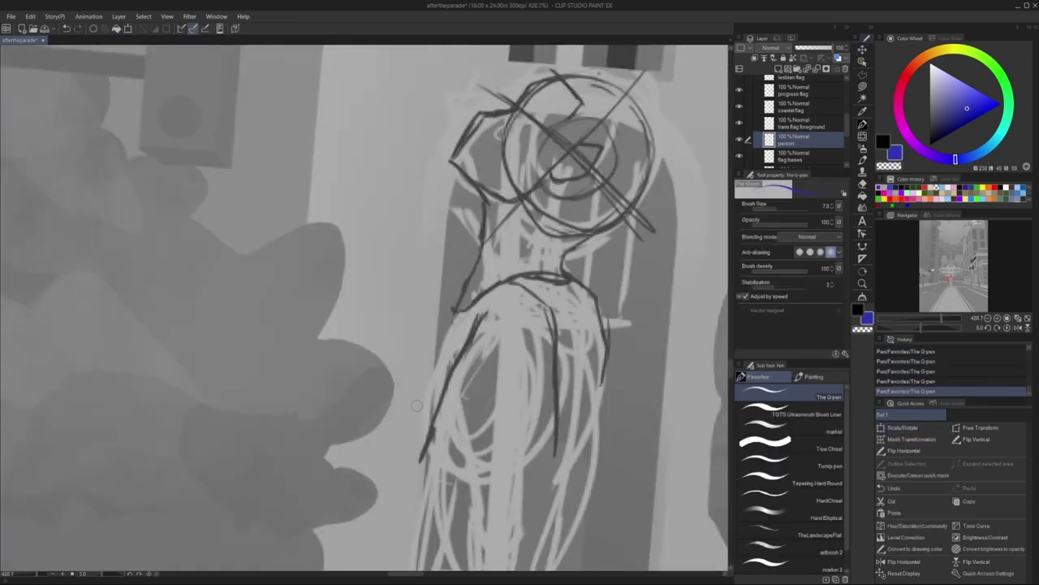
- Sketch the figure's side, the stroke under the shorts, and the calf and foot
{"action": "scroll", "coordinate": [366, 308], "scroll_direction": "down", "scroll_amount": 3}
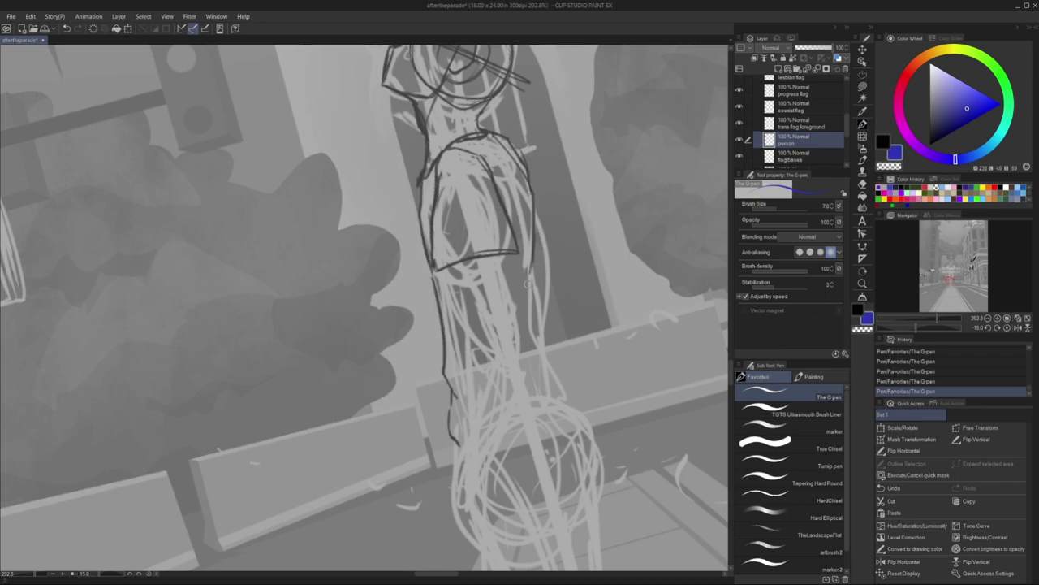
{"action": "left_click_drag", "start_coordinate": [526, 252], "coordinate": [551, 385]}
{"action": "scroll", "coordinate": [365, 309], "scroll_direction": "down", "scroll_amount": 2}
{"action": "scroll", "coordinate": [365, 309], "scroll_direction": "down", "scroll_amount": 3}
{"action": "scroll", "coordinate": [365, 309], "scroll_direction": "up", "scroll_amount": 3}
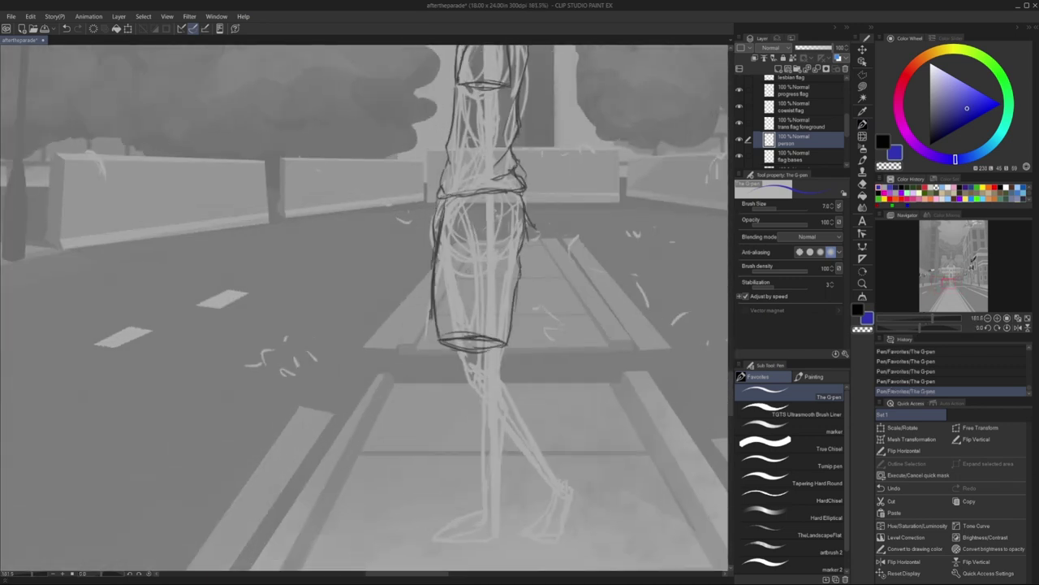
{"action": "left_click_drag", "start_coordinate": [458, 358], "coordinate": [476, 392]}
{"action": "scroll", "coordinate": [366, 309], "scroll_direction": "down", "scroll_amount": 3}
{"action": "scroll", "coordinate": [365, 308], "scroll_direction": "up", "scroll_amount": 4}
{"action": "left_click_drag", "start_coordinate": [512, 305], "coordinate": [569, 438]}
{"action": "scroll", "coordinate": [365, 308], "scroll_direction": "down", "scroll_amount": 1}
{"action": "left_click_drag", "start_coordinate": [542, 347], "coordinate": [507, 419]}
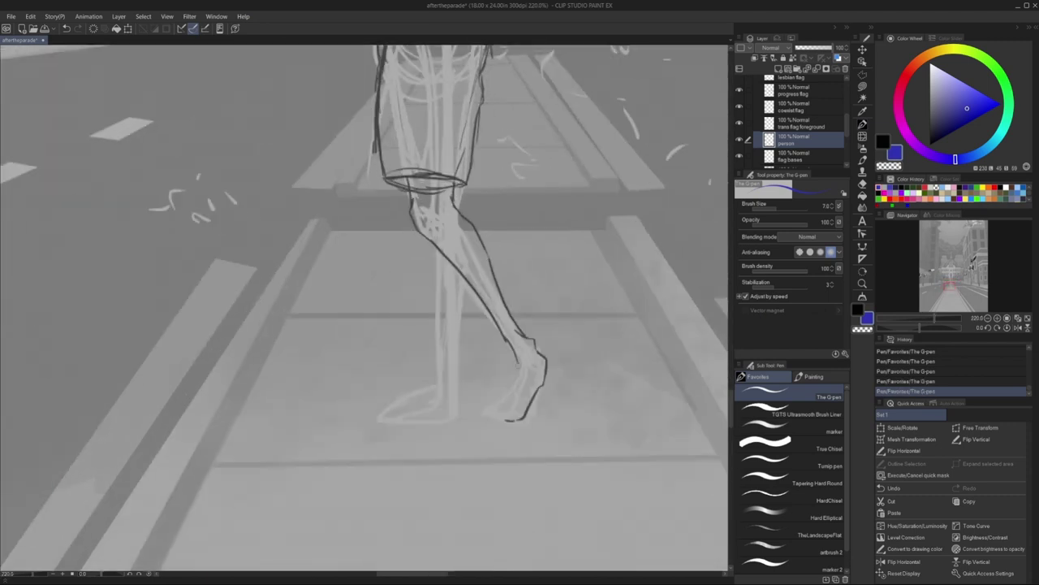
{"action": "scroll", "coordinate": [365, 309], "scroll_direction": "down", "scroll_amount": 2}
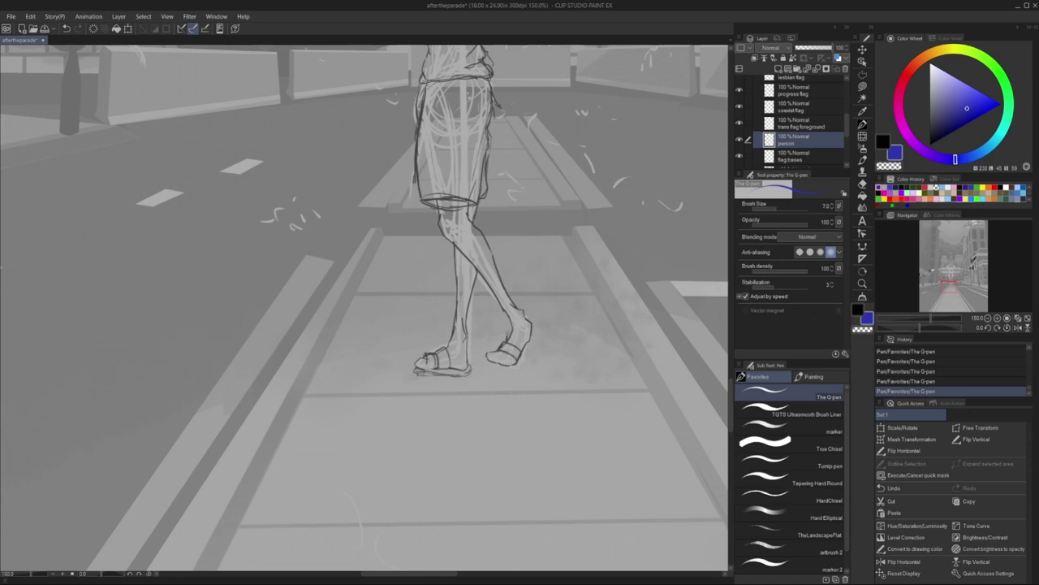
- Trace a black line along the figure's leg
{"action": "scroll", "coordinate": [535, 341], "scroll_direction": "down", "scroll_amount": 2}
{"action": "scroll", "coordinate": [359, 163], "scroll_direction": "up", "scroll_amount": 5}
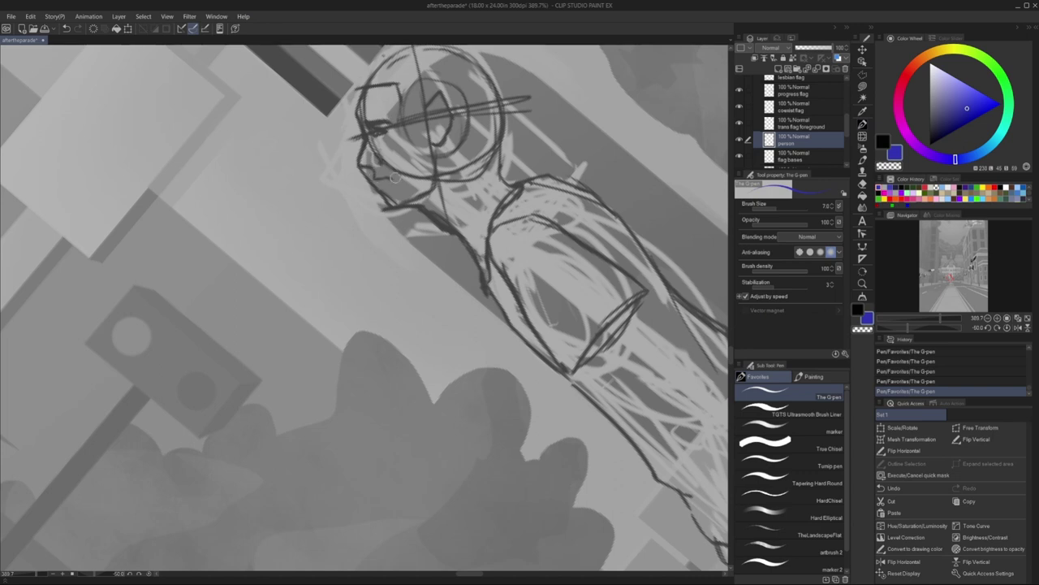
{"action": "scroll", "coordinate": [395, 177], "scroll_direction": "down", "scroll_amount": 6}
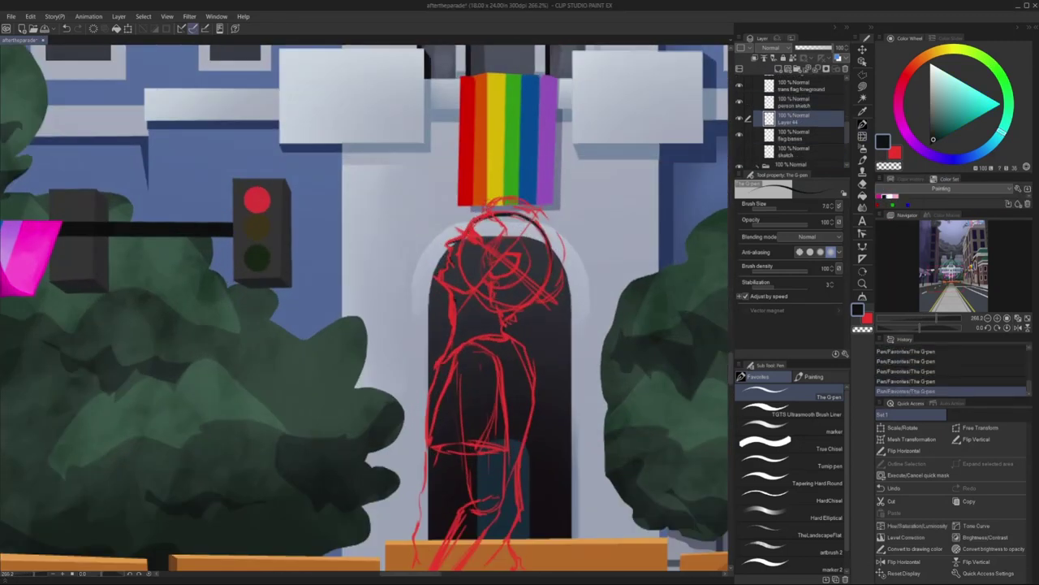
{"action": "scroll", "coordinate": [366, 308], "scroll_direction": "down", "scroll_amount": 3}
{"action": "scroll", "coordinate": [365, 309], "scroll_direction": "down", "scroll_amount": 10}
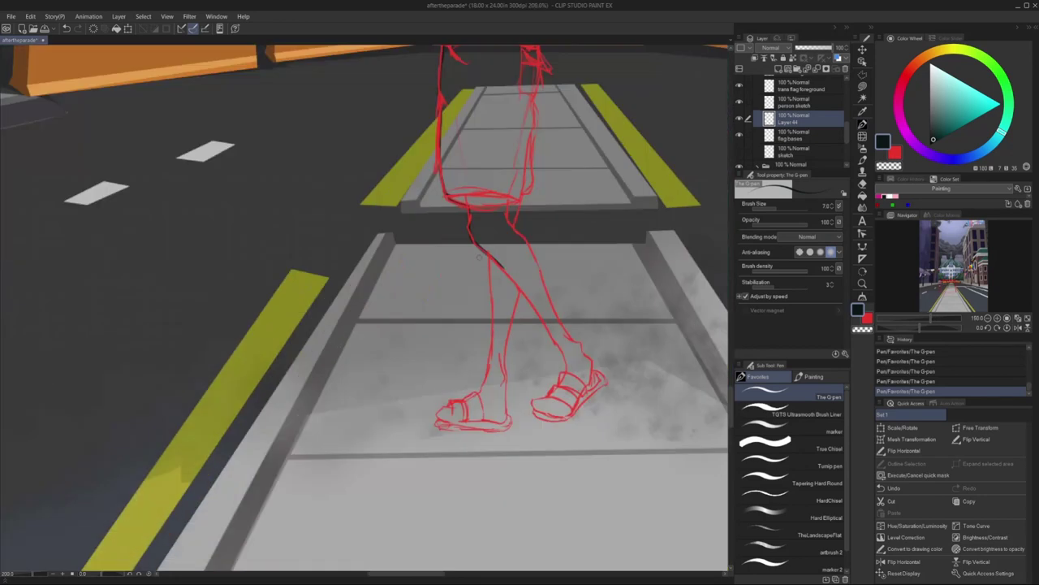
{"action": "left_click_drag", "start_coordinate": [497, 284], "coordinate": [485, 414]}
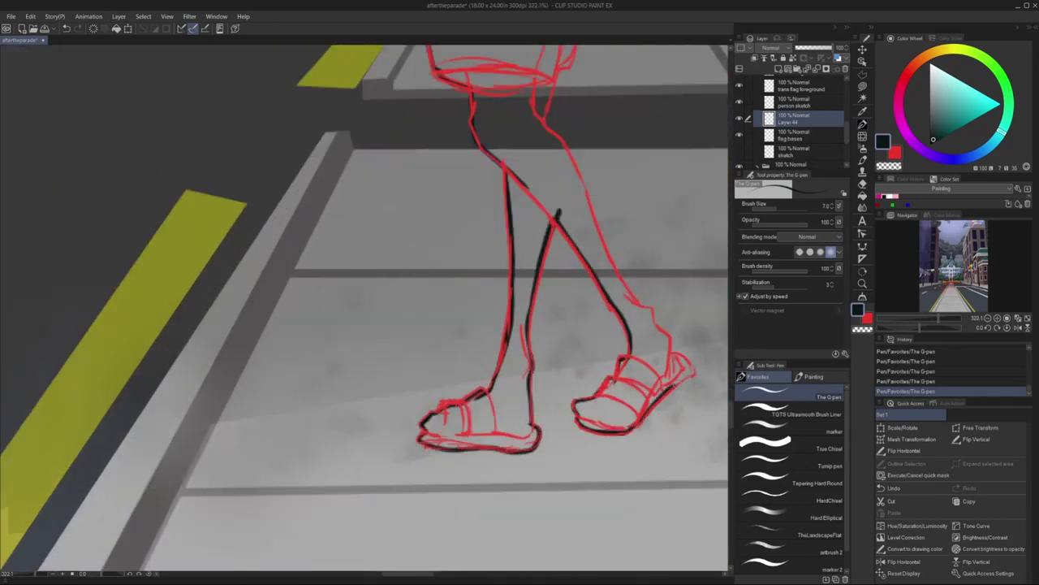
{"action": "scroll", "coordinate": [527, 95], "scroll_direction": "up", "scroll_amount": 10}
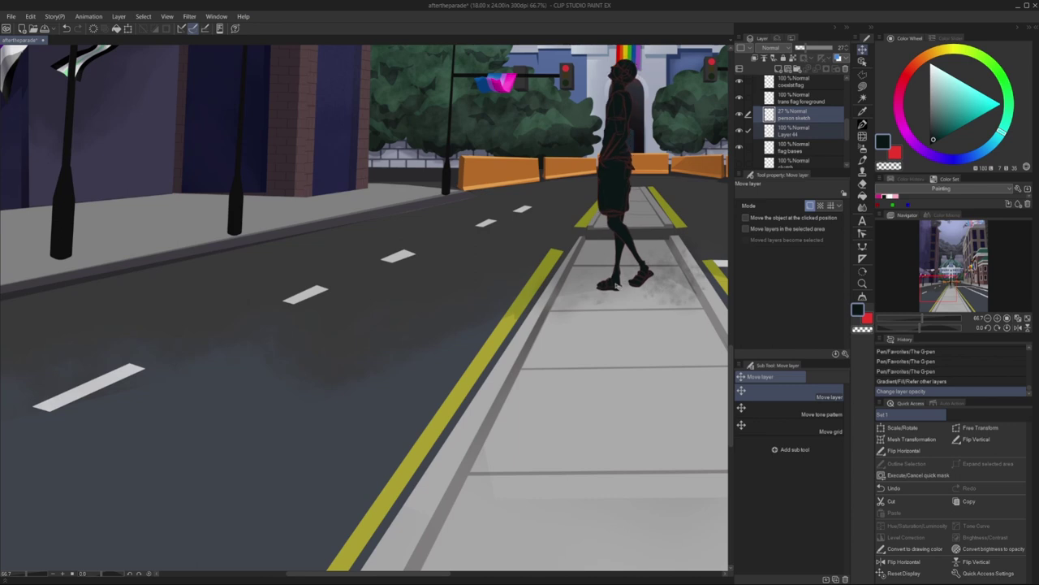
- Select Layer 44, add a new clipped skin layer and fill the figure's head with skin tone
{"action": "scroll", "coordinate": [365, 308], "scroll_direction": "down", "scroll_amount": 3}
{"action": "scroll", "coordinate": [366, 309], "scroll_direction": "up", "scroll_amount": 4}
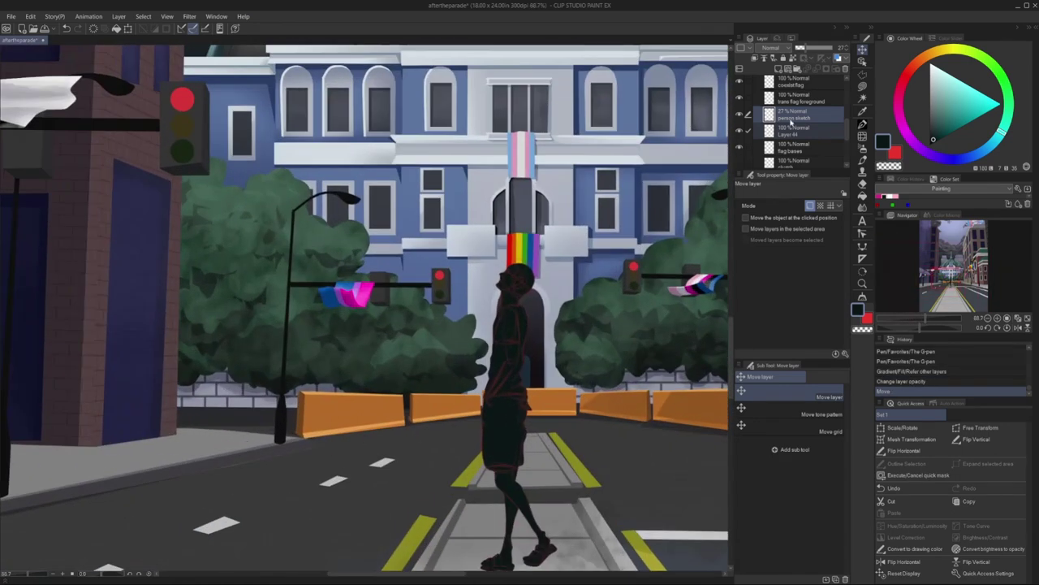
{"action": "left_click", "coordinate": [794, 131]}
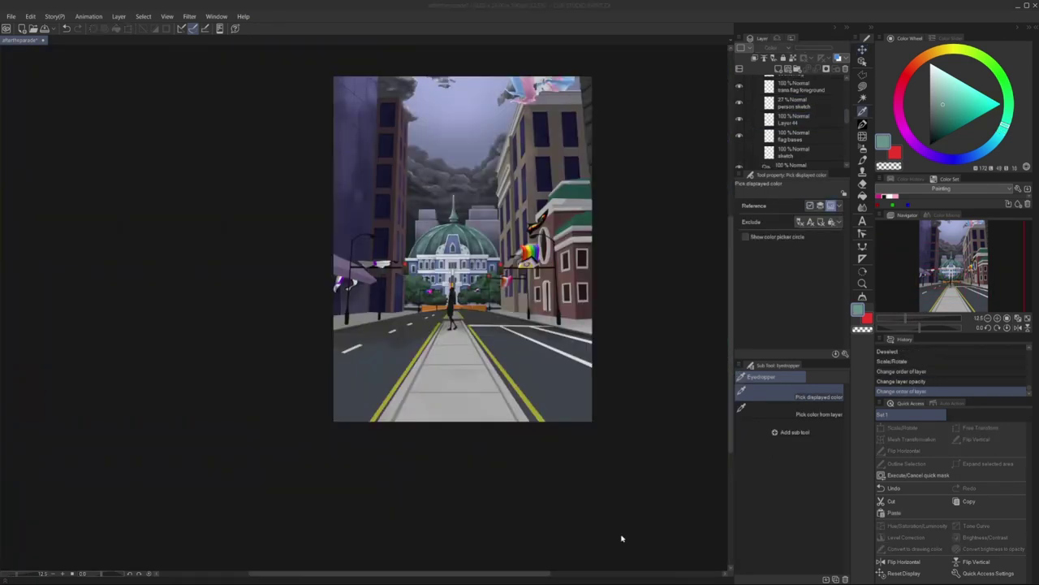
{"action": "scroll", "coordinate": [621, 538], "scroll_direction": "up", "scroll_amount": 6}
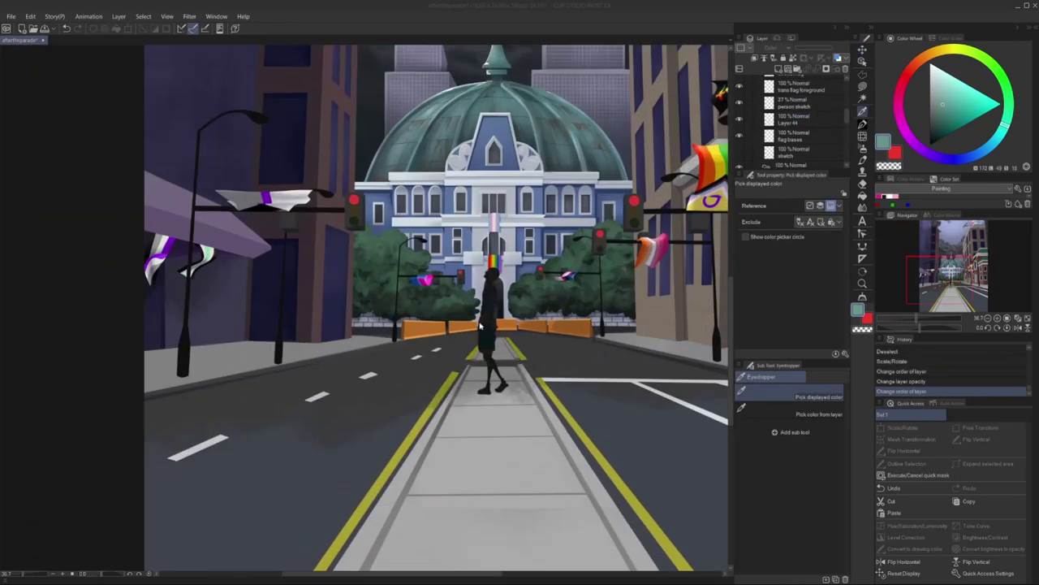
{"action": "key", "text": "ctrl+shift+n"}
{"action": "left_click", "coordinate": [863, 182]}
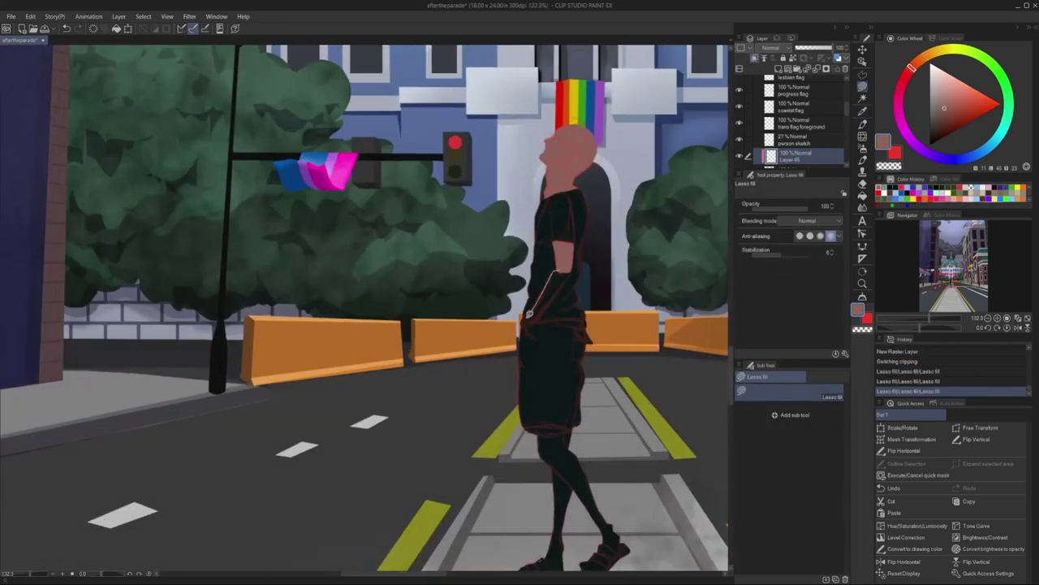
- Fill the arm, exposed foot and right leg with the sampled skin tone, undoing a stray face stroke
{"action": "left_click_drag", "start_coordinate": [529, 314], "coordinate": [560, 243]}
{"action": "scroll", "coordinate": [552, 167], "scroll_direction": "up", "scroll_amount": 5}
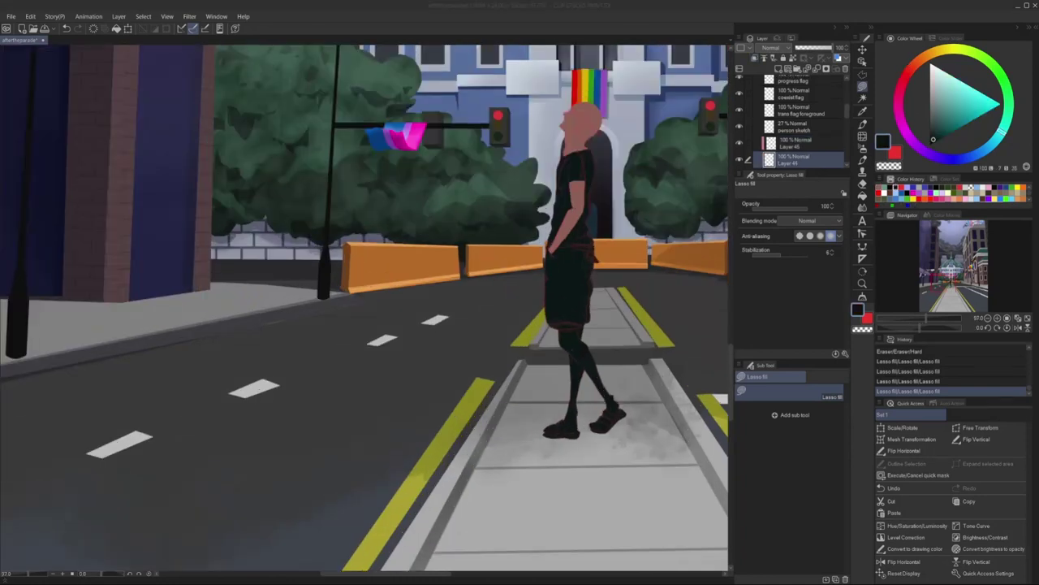
{"action": "scroll", "coordinate": [365, 309], "scroll_direction": "up", "scroll_amount": 2}
{"action": "left_click", "coordinate": [864, 98]}
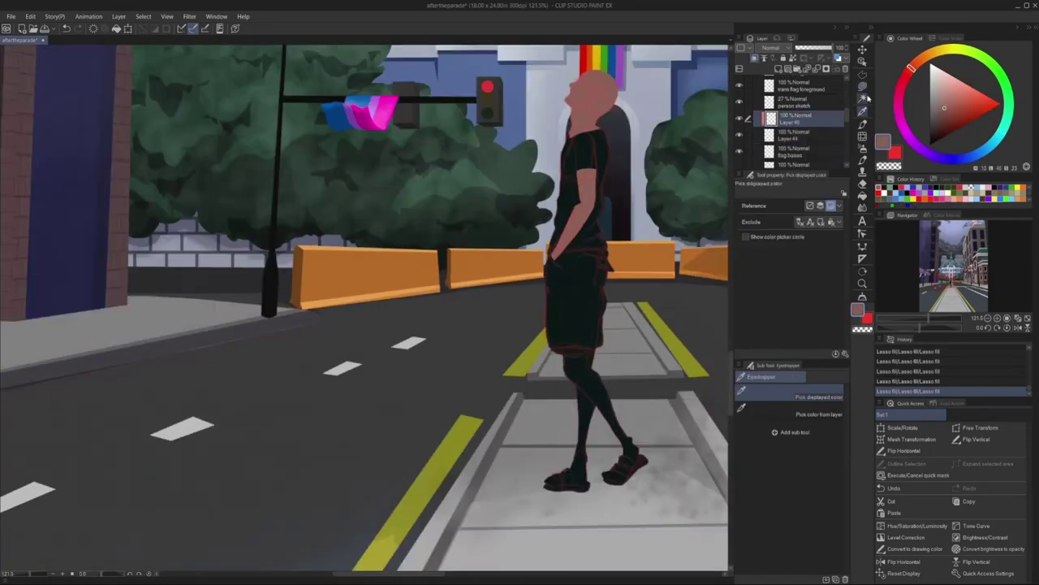
{"action": "left_click_drag", "start_coordinate": [532, 453], "coordinate": [536, 419]}
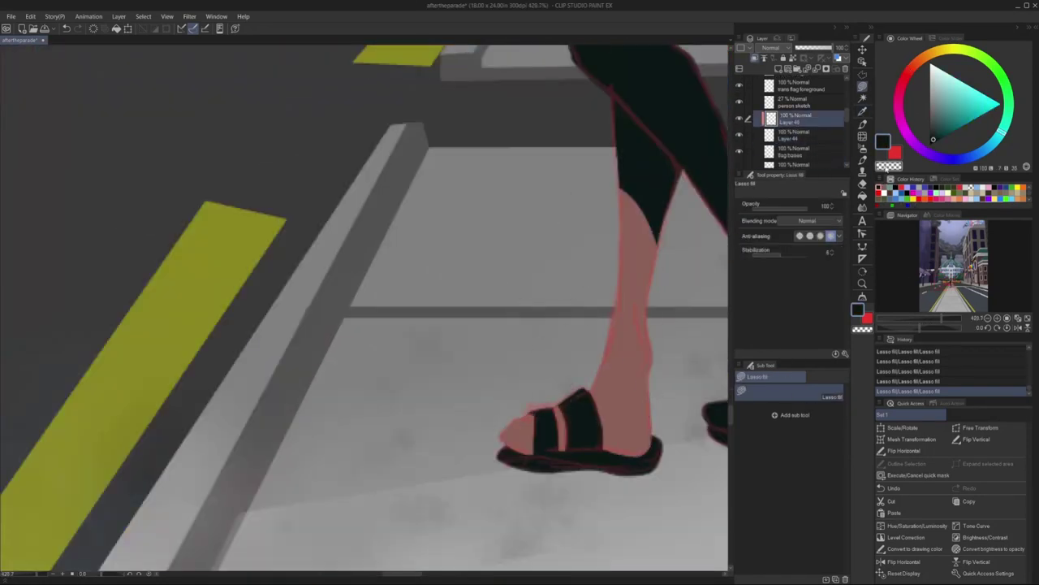
{"action": "left_click_drag", "start_coordinate": [553, 218], "coordinate": [555, 357]}
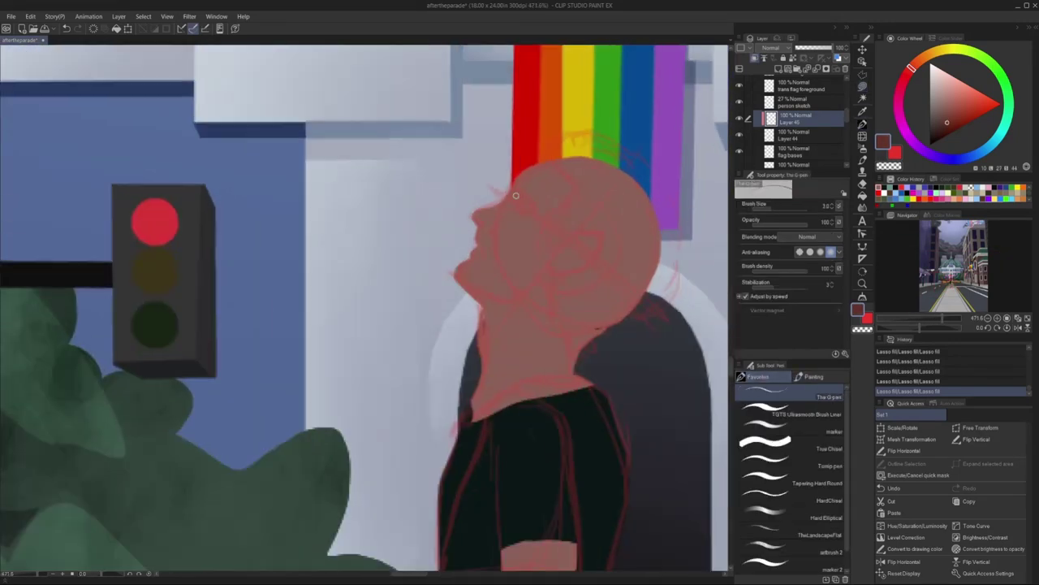
{"action": "left_click_drag", "start_coordinate": [523, 193], "coordinate": [516, 213]}
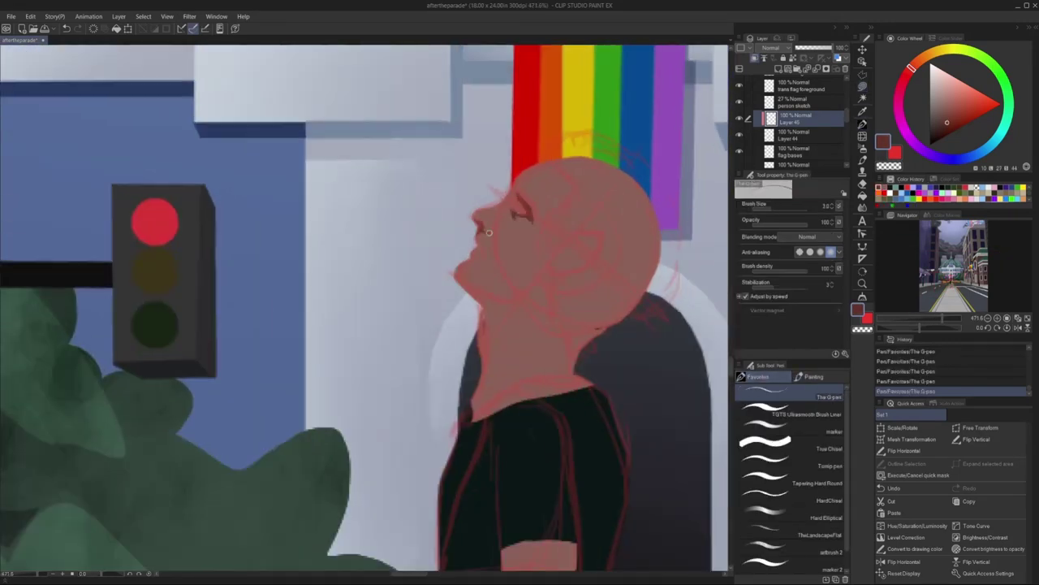
{"action": "key", "text": "ctrl+z"}
{"action": "key", "text": "ctrl+z"}
{"action": "key", "text": "ctrl+z"}
{"action": "key", "text": "ctrl+z"}
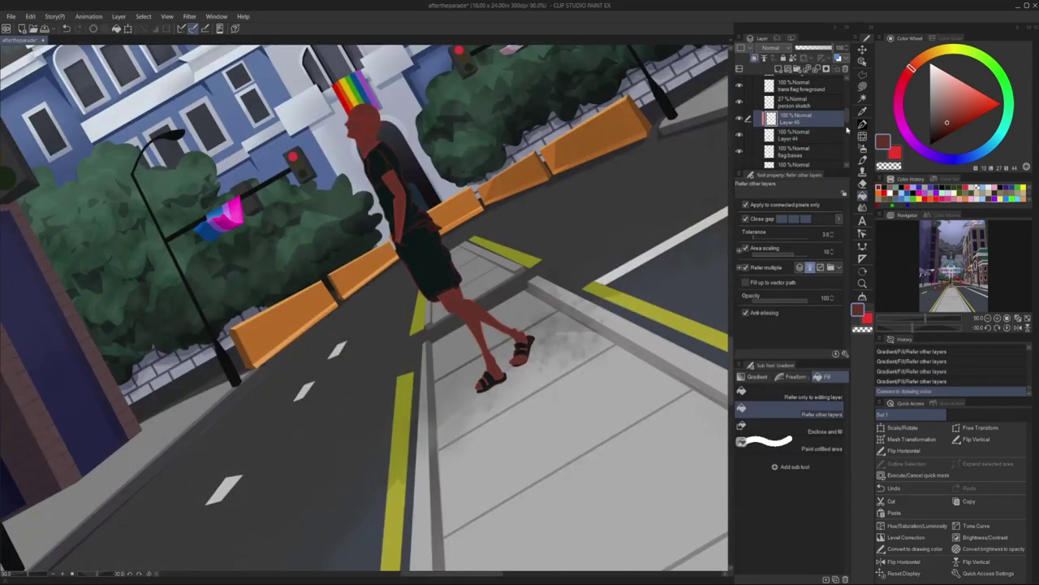
- Convert the skin to the darker brown drawing colour twice via Edit > Convert to drawing color
{"action": "left_click", "coordinate": [30, 16]}
{"action": "left_click", "coordinate": [69, 193]}
{"action": "left_click", "coordinate": [30, 16]}
{"action": "left_click", "coordinate": [69, 193]}
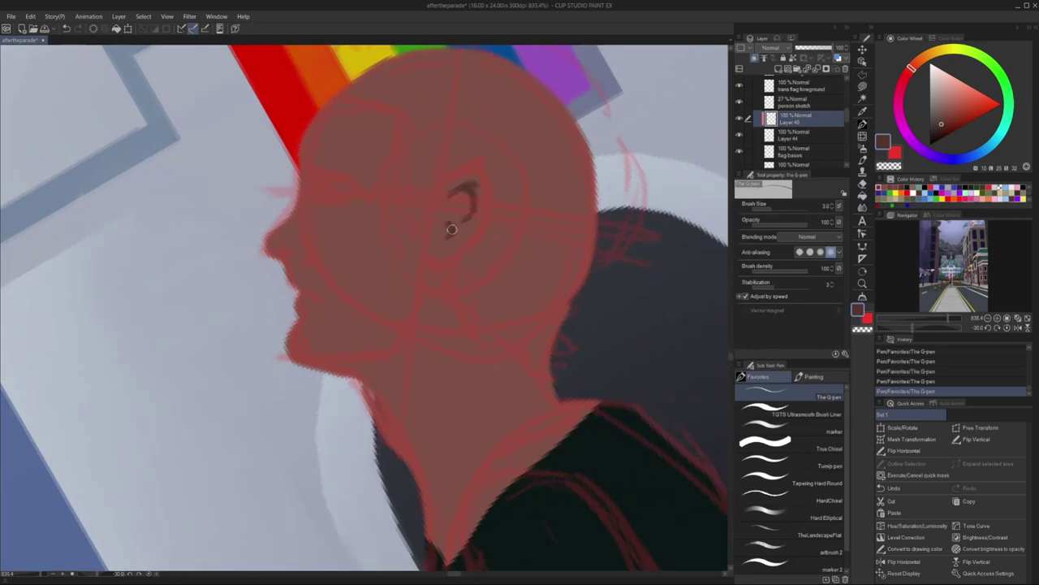
{"action": "scroll", "coordinate": [473, 186], "scroll_direction": "down", "scroll_amount": 2}
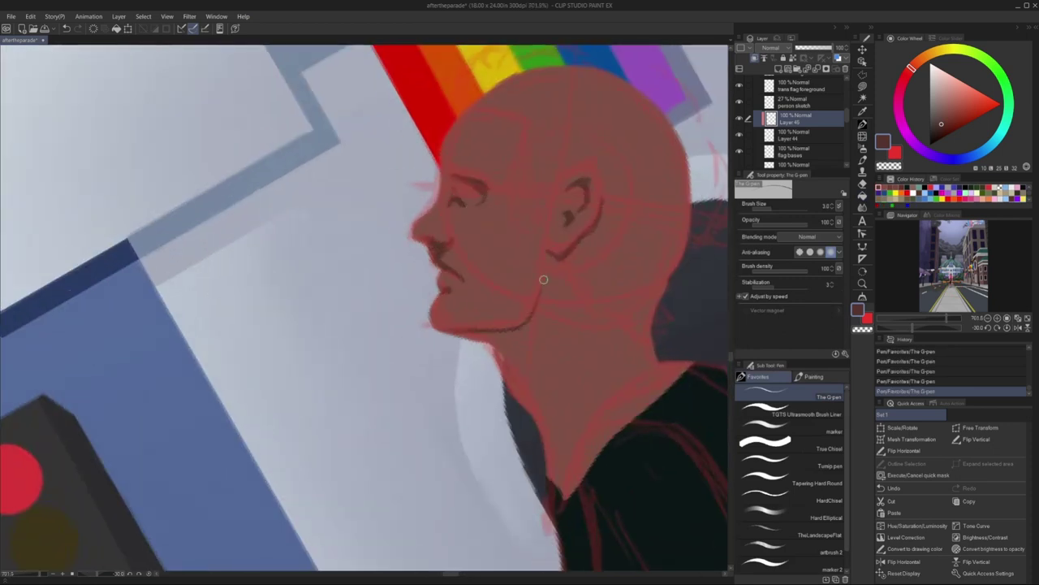
{"action": "scroll", "coordinate": [477, 303], "scroll_direction": "down", "scroll_amount": 2}
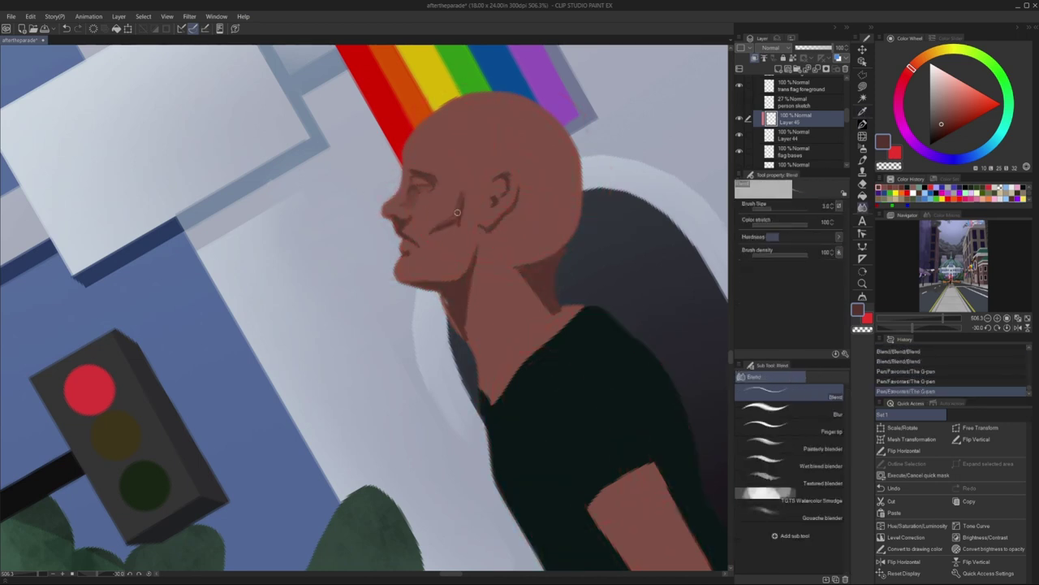
- Paint light highlights on the cheek with a lighter sampled skin tone
{"action": "key", "text": "p"}
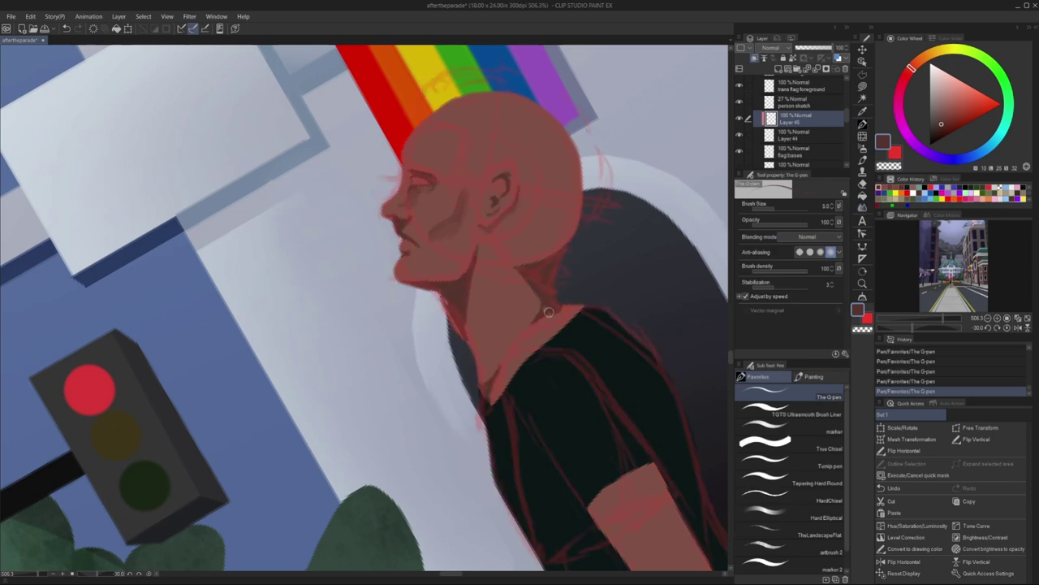
{"action": "left_click", "coordinate": [403, 146], "text": "alt"}
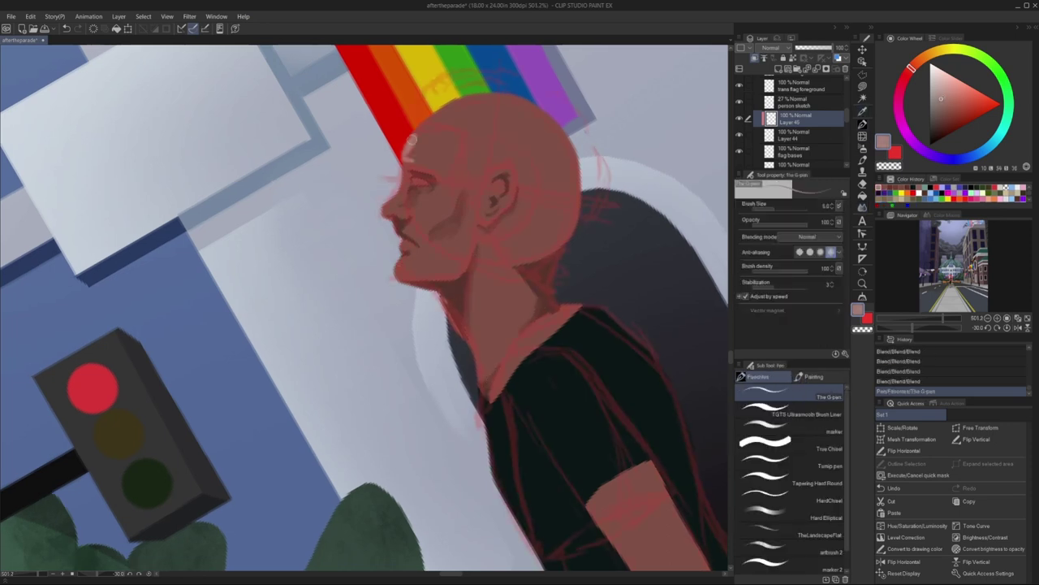
{"action": "left_click_drag", "start_coordinate": [431, 221], "coordinate": [452, 199]}
{"action": "left_click_drag", "start_coordinate": [428, 228], "coordinate": [438, 216]}
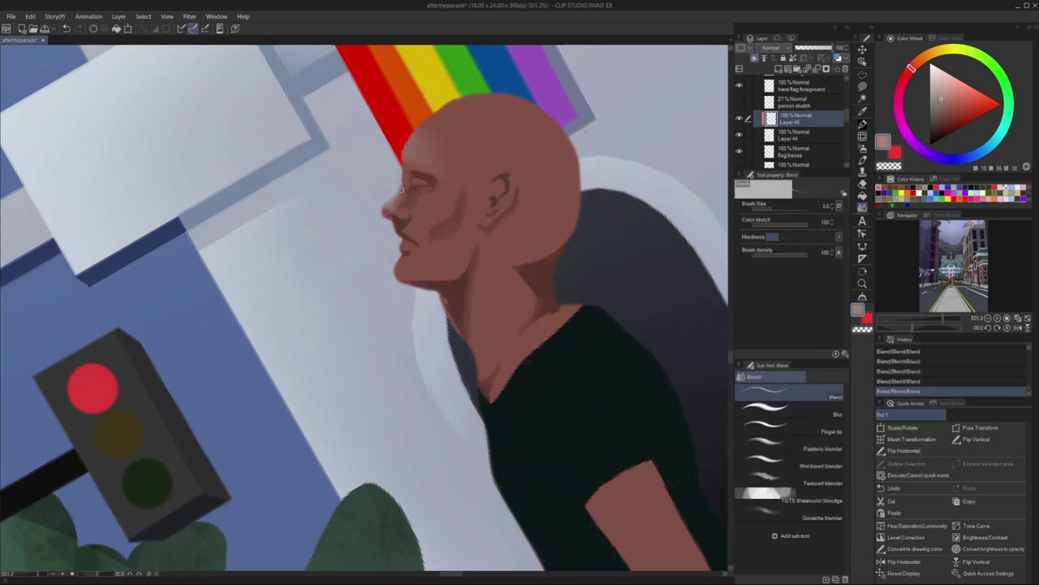
{"action": "scroll", "coordinate": [439, 203], "scroll_direction": "down", "scroll_amount": 5}
{"action": "scroll", "coordinate": [378, 161], "scroll_direction": "up", "scroll_amount": 4}
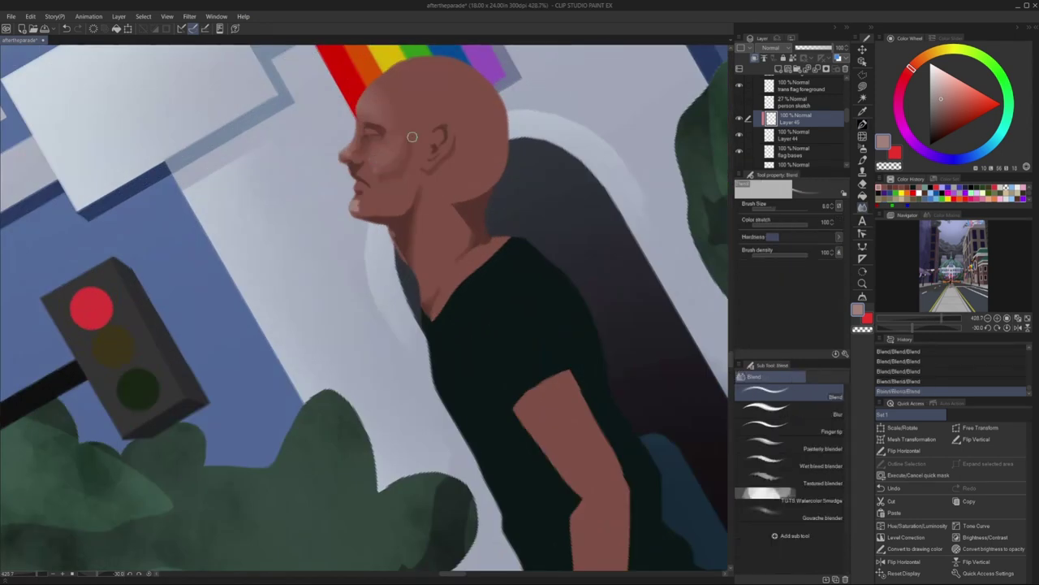
- Paint facial details in darker and lighter browns and a grey-green eye
{"action": "left_click", "coordinate": [357, 204], "text": "alt"}
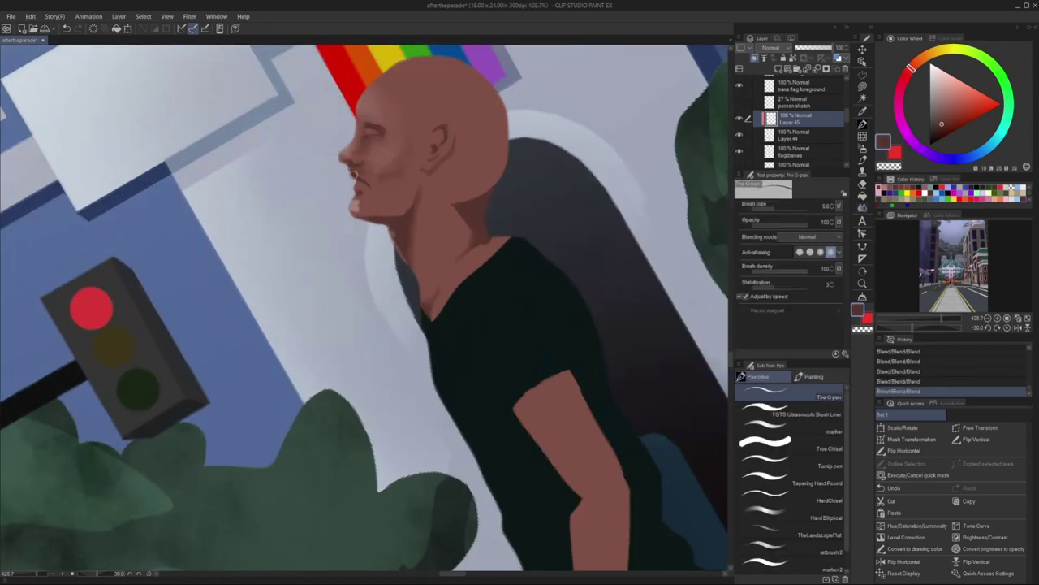
{"action": "scroll", "coordinate": [358, 205], "scroll_direction": "down", "scroll_amount": 3}
{"action": "scroll", "coordinate": [362, 204], "scroll_direction": "up", "scroll_amount": 4}
{"action": "scroll", "coordinate": [375, 178], "scroll_direction": "down", "scroll_amount": 4}
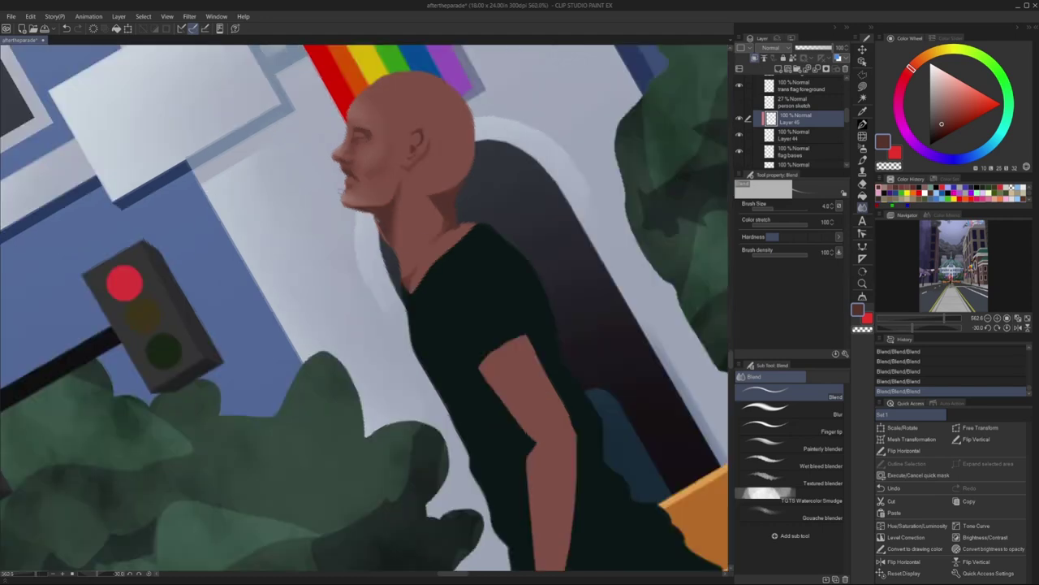
{"action": "left_click", "coordinate": [406, 161], "text": "alt"}
{"action": "key", "text": "p"}
{"action": "scroll", "coordinate": [406, 160], "scroll_direction": "up", "scroll_amount": 4}
{"action": "scroll", "coordinate": [350, 168], "scroll_direction": "down", "scroll_amount": 4}
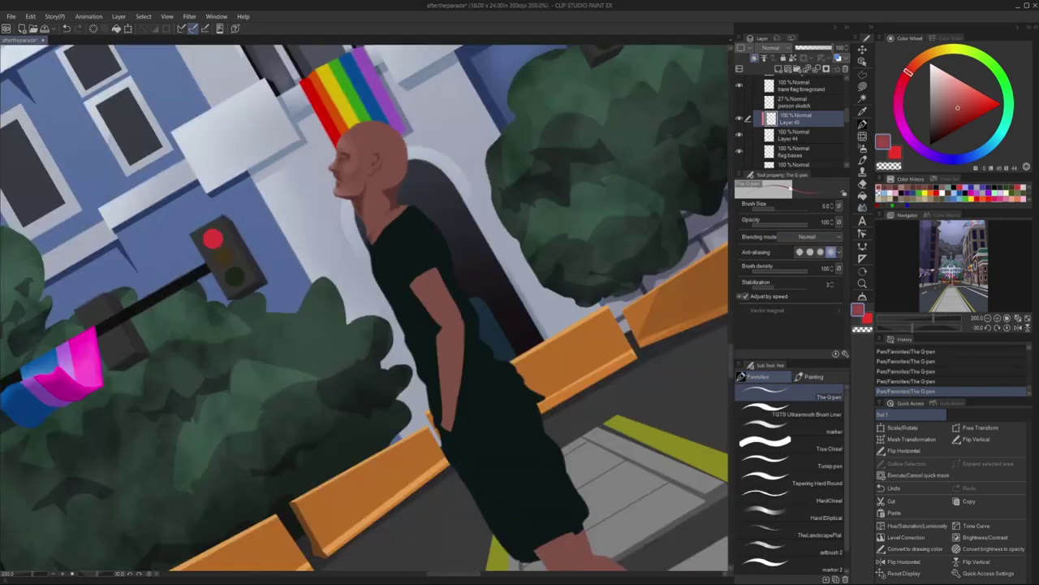
{"action": "scroll", "coordinate": [413, 178], "scroll_direction": "up", "scroll_amount": 5}
{"action": "left_click", "coordinate": [413, 179], "text": "alt"}
{"action": "key", "text": "ctrl+z"}
{"action": "key", "text": "ctrl+z"}
{"action": "key", "text": "ctrl+z"}
{"action": "scroll", "coordinate": [412, 179], "scroll_direction": "down", "scroll_amount": 4}
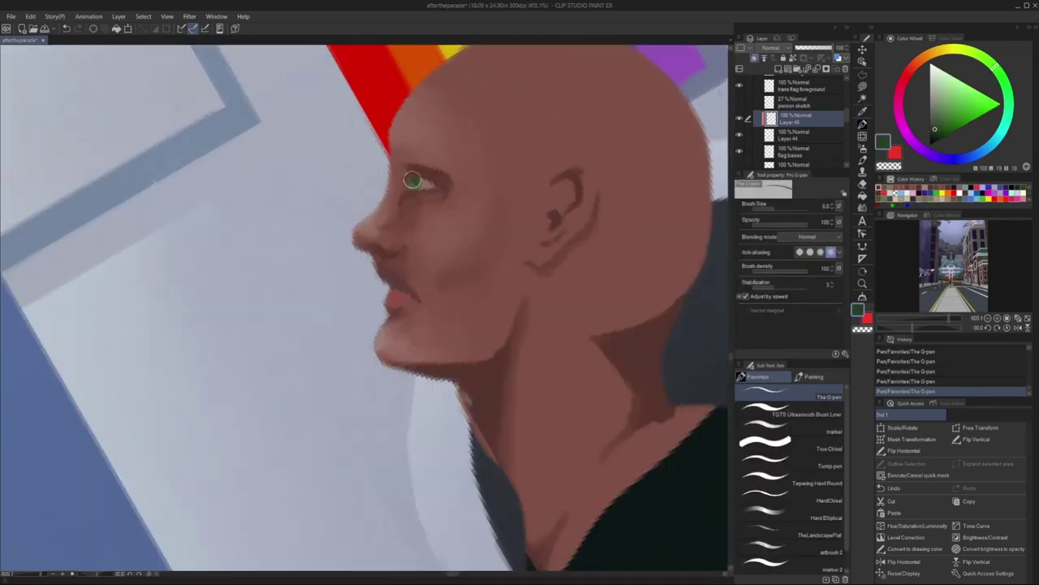
{"action": "scroll", "coordinate": [524, 226], "scroll_direction": "up", "scroll_amount": 4}
- Fill the arm's edge with sampled skin brown and soften it with the Blend tool
{"action": "left_click", "coordinate": [524, 225], "text": "alt"}
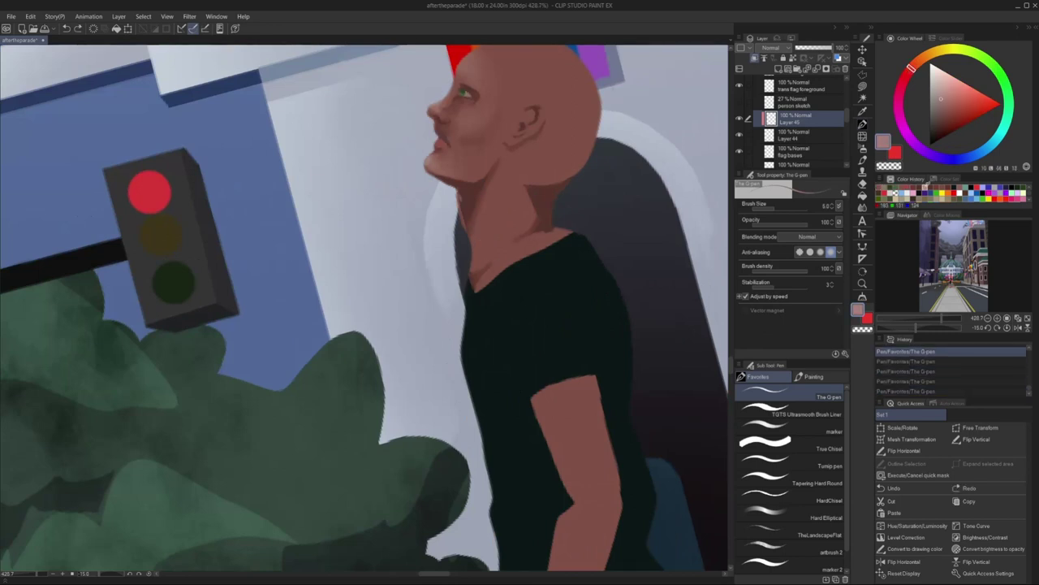
{"action": "key", "text": "g"}
{"action": "scroll", "coordinate": [498, 216], "scroll_direction": "down", "scroll_amount": 4}
{"action": "scroll", "coordinate": [520, 268], "scroll_direction": "up", "scroll_amount": 4}
{"action": "left_click_drag", "start_coordinate": [483, 203], "coordinate": [529, 313]}
{"action": "key", "text": "j"}
{"action": "scroll", "coordinate": [530, 314], "scroll_direction": "down", "scroll_amount": 2}
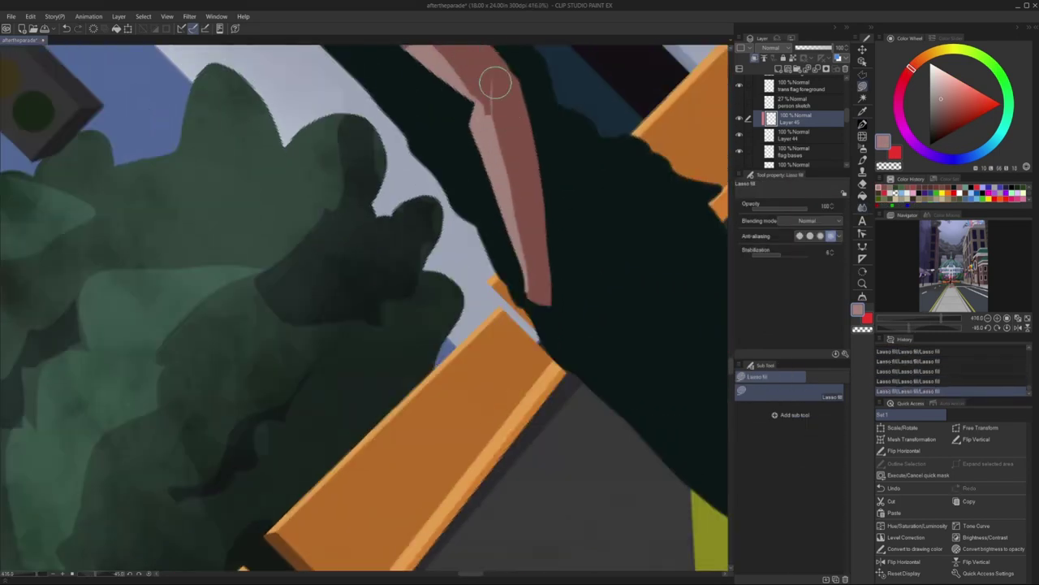
{"action": "left_click_drag", "start_coordinate": [494, 81], "coordinate": [528, 288]}
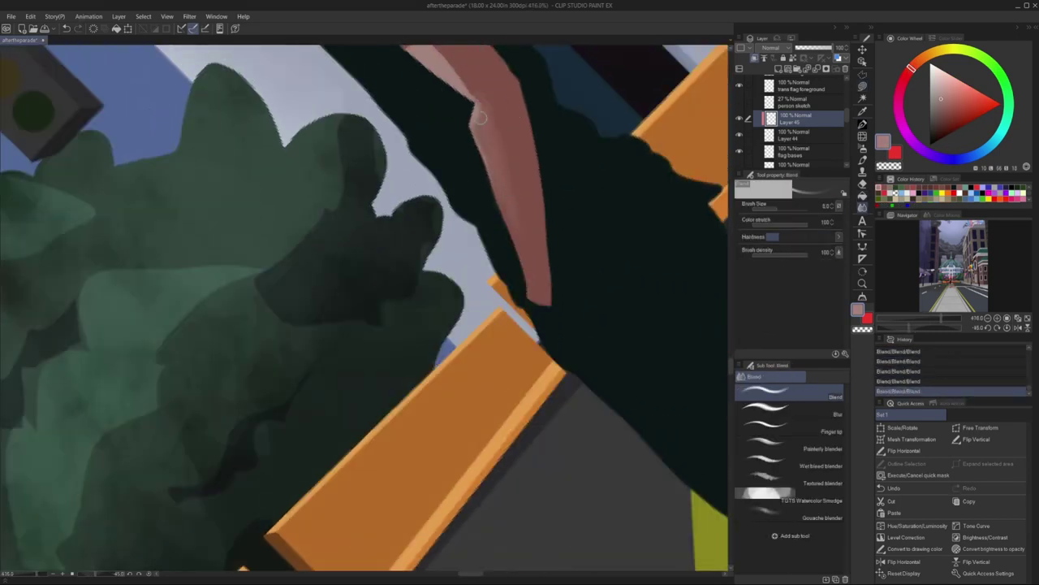
{"action": "scroll", "coordinate": [452, 62], "scroll_direction": "down", "scroll_amount": 2}
- Add a darker shadow shape on the thigh with Lasso fill
{"action": "key", "text": "ctrl+0"}
{"action": "key", "text": "p"}
{"action": "scroll", "coordinate": [590, 190], "scroll_direction": "up", "scroll_amount": 6}
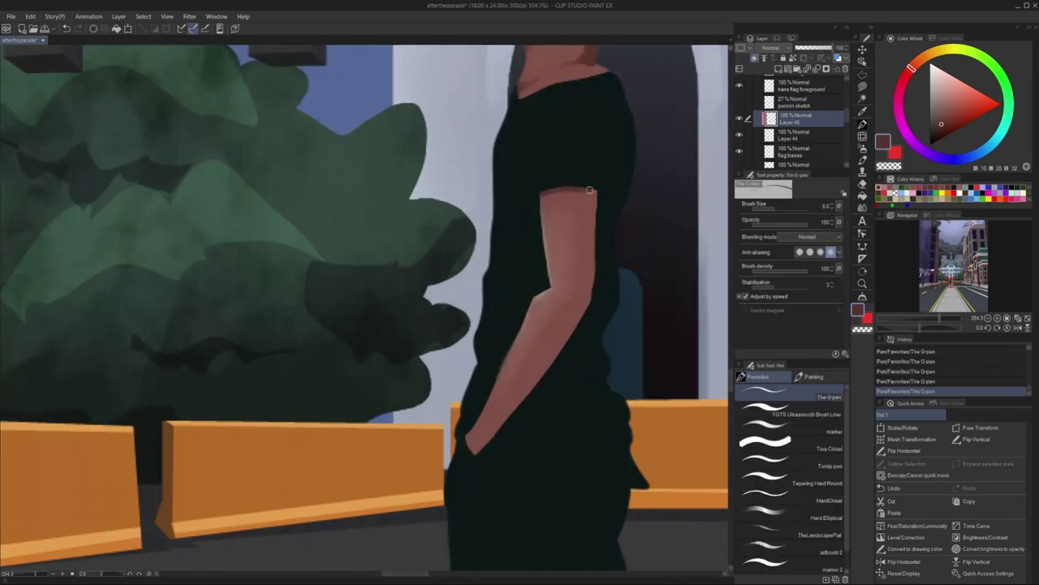
{"action": "scroll", "coordinate": [518, 111], "scroll_direction": "up", "scroll_amount": 2}
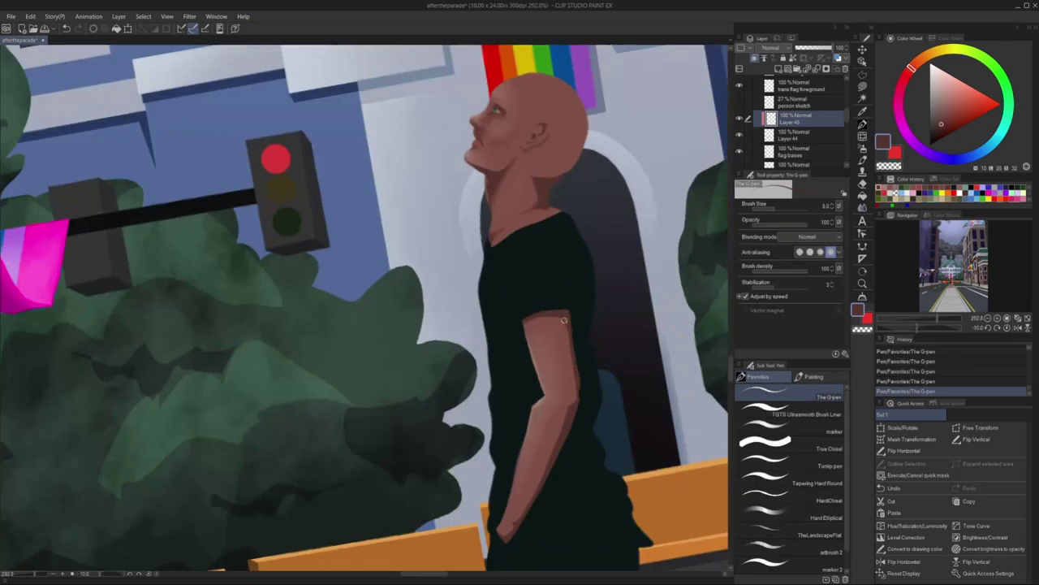
{"action": "scroll", "coordinate": [581, 387], "scroll_direction": "up", "scroll_amount": 3}
{"action": "scroll", "coordinate": [576, 412], "scroll_direction": "down", "scroll_amount": 3}
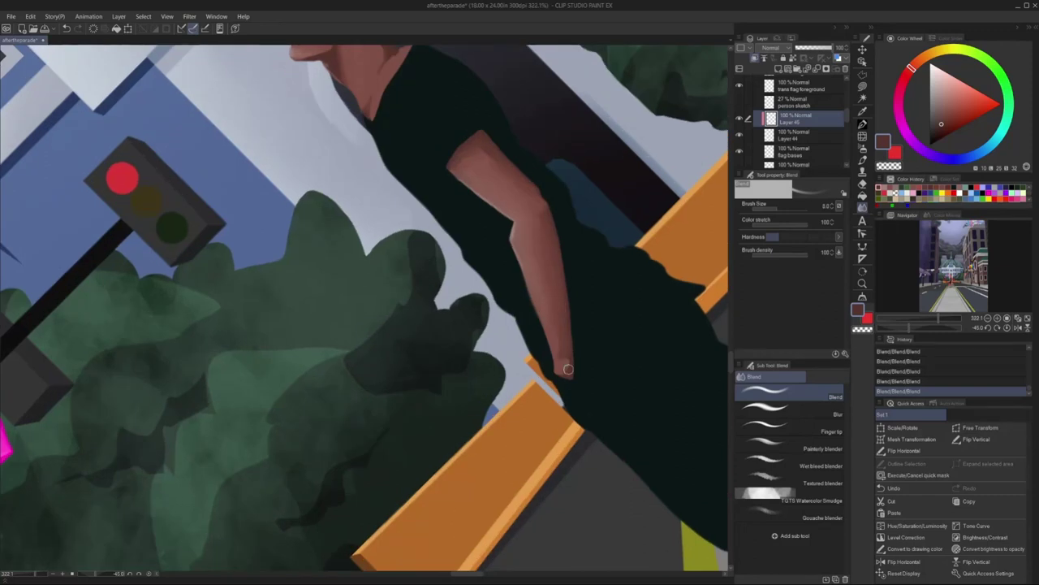
{"action": "key", "text": "ctrl+0"}
{"action": "key", "text": "u"}
{"action": "scroll", "coordinate": [510, 217], "scroll_direction": "up", "scroll_amount": 8}
{"action": "left_click_drag", "start_coordinate": [510, 217], "coordinate": [512, 219]}
{"action": "scroll", "coordinate": [484, 185], "scroll_direction": "down", "scroll_amount": 1}
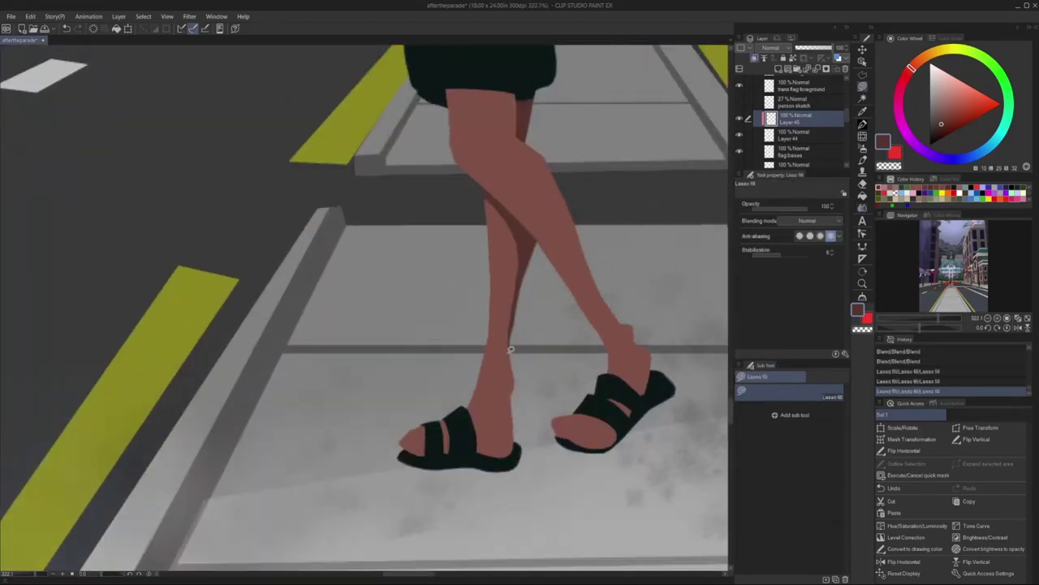
- Restore the toe shadow fill and try a shadow shape along the leg
{"action": "scroll", "coordinate": [479, 465], "scroll_direction": "up", "scroll_amount": 5}
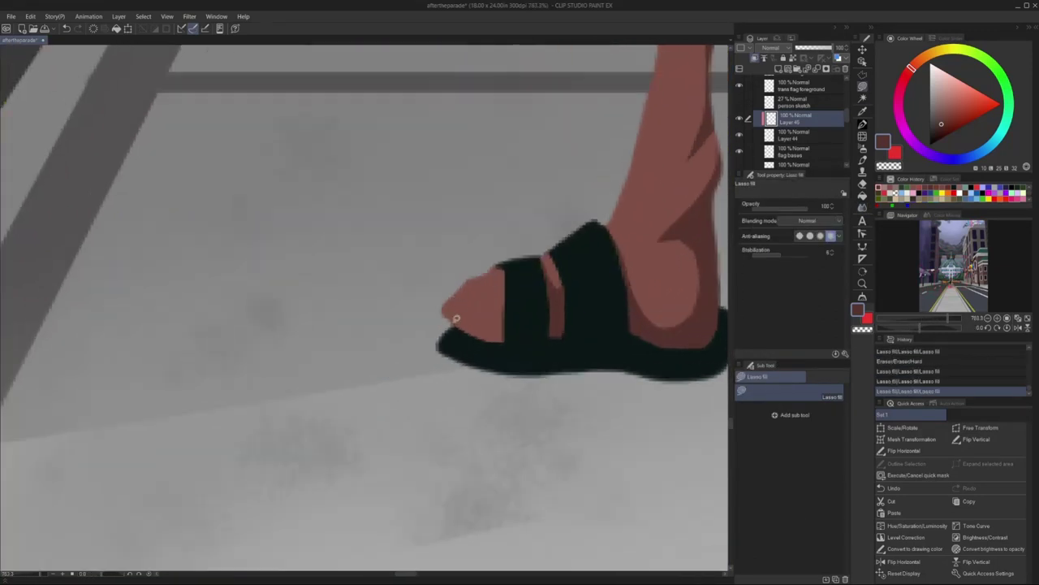
{"action": "key", "text": "ctrl+z"}
{"action": "scroll", "coordinate": [469, 297], "scroll_direction": "down", "scroll_amount": 4}
{"action": "scroll", "coordinate": [631, 144], "scroll_direction": "up", "scroll_amount": 5}
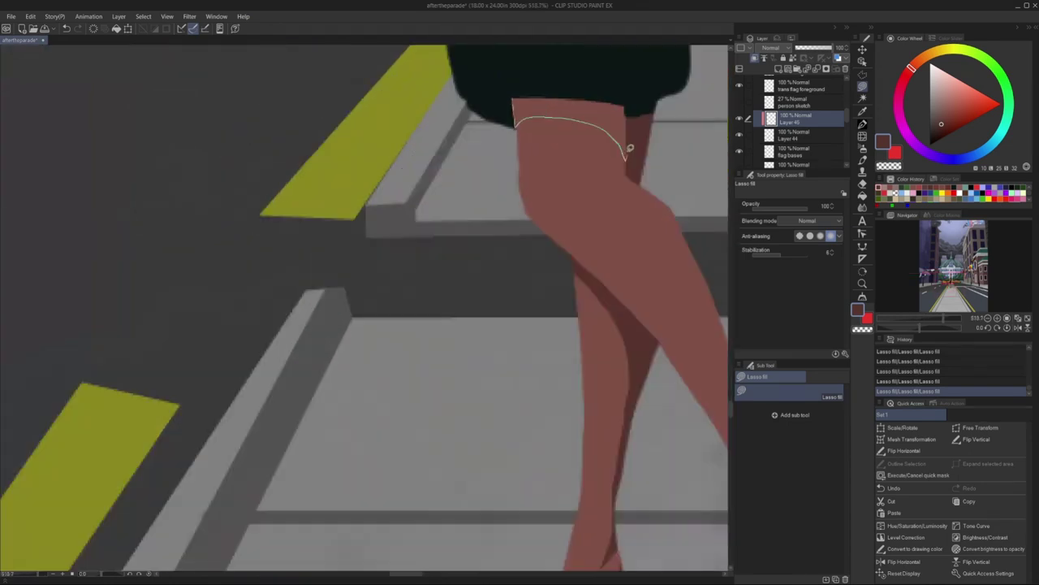
{"action": "key", "text": "ctrl+y"}
{"action": "scroll", "coordinate": [532, 116], "scroll_direction": "up", "scroll_amount": 3}
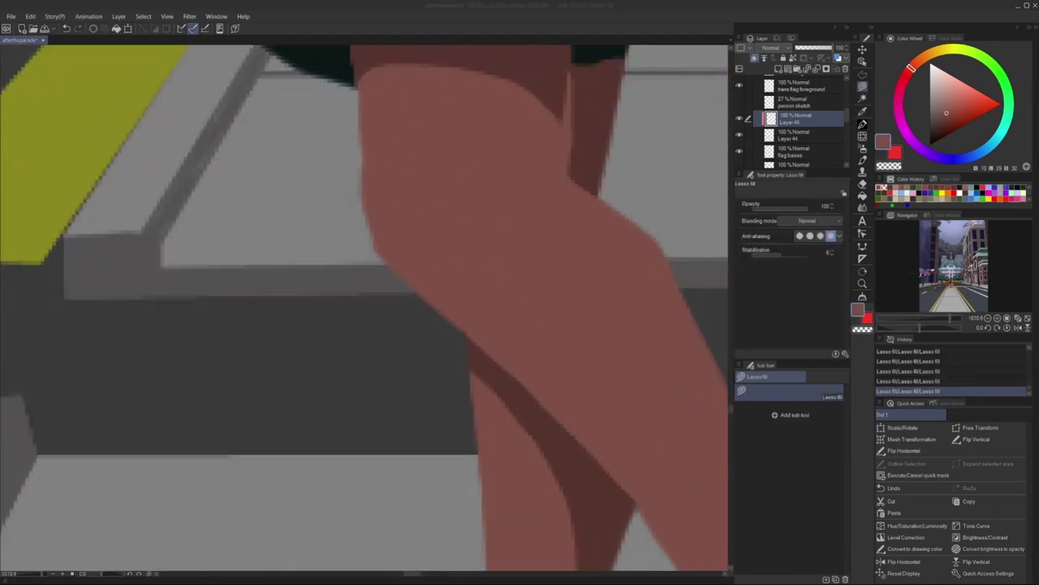
{"action": "scroll", "coordinate": [418, 170], "scroll_direction": "down", "scroll_amount": 4}
{"action": "scroll", "coordinate": [487, 244], "scroll_direction": "up", "scroll_amount": 4}
{"action": "left_click_drag", "start_coordinate": [430, 174], "coordinate": [529, 301]}
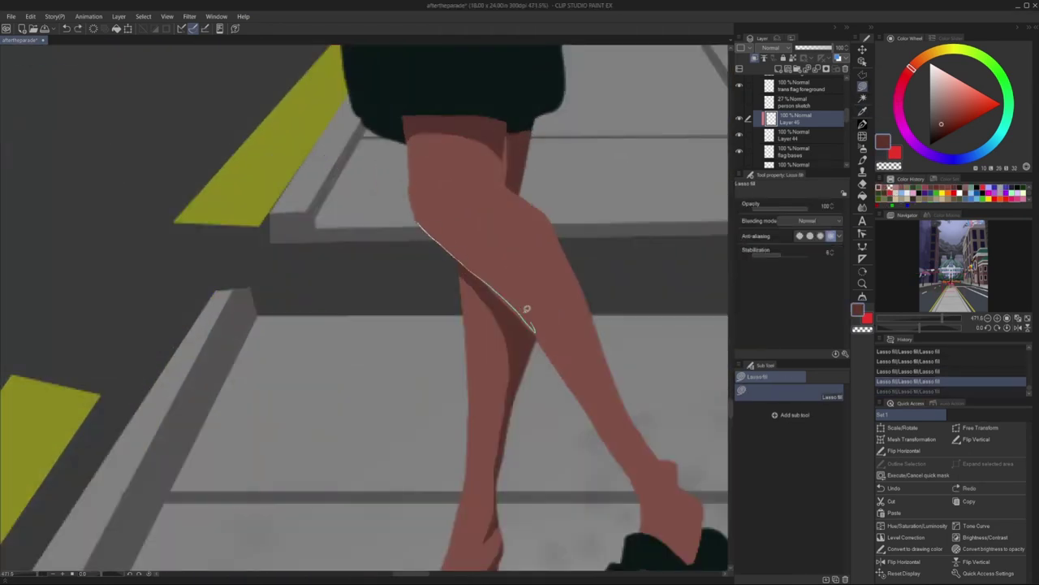
{"action": "scroll", "coordinate": [418, 171], "scroll_direction": "down", "scroll_amount": 4}
{"action": "scroll", "coordinate": [419, 171], "scroll_direction": "up", "scroll_amount": 4}
{"action": "key", "text": "ctrl+z"}
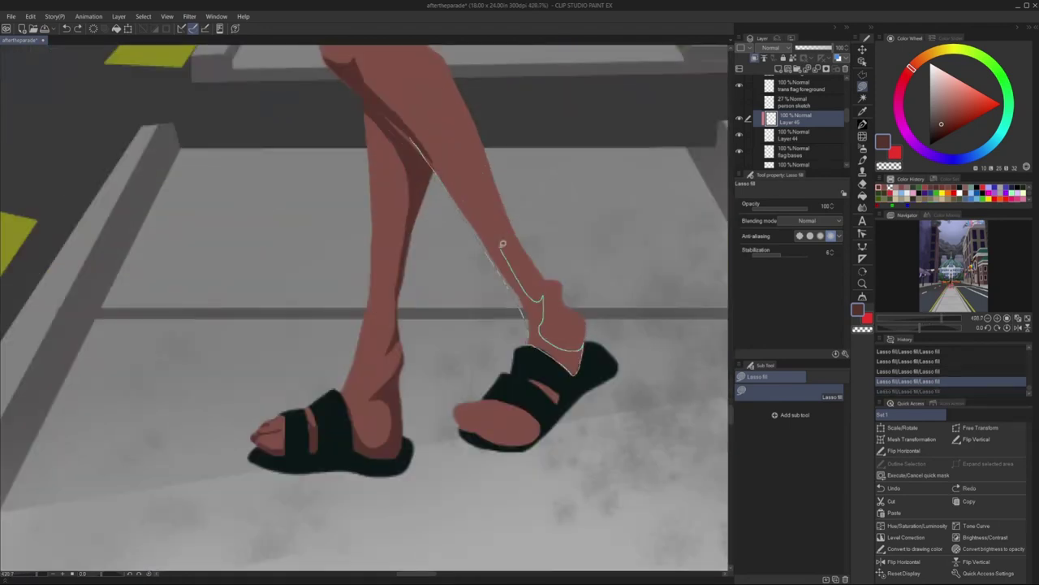
- Shade the shin and toes with darker Lasso-filled shapes
{"action": "left_click_drag", "start_coordinate": [503, 243], "coordinate": [536, 345]}
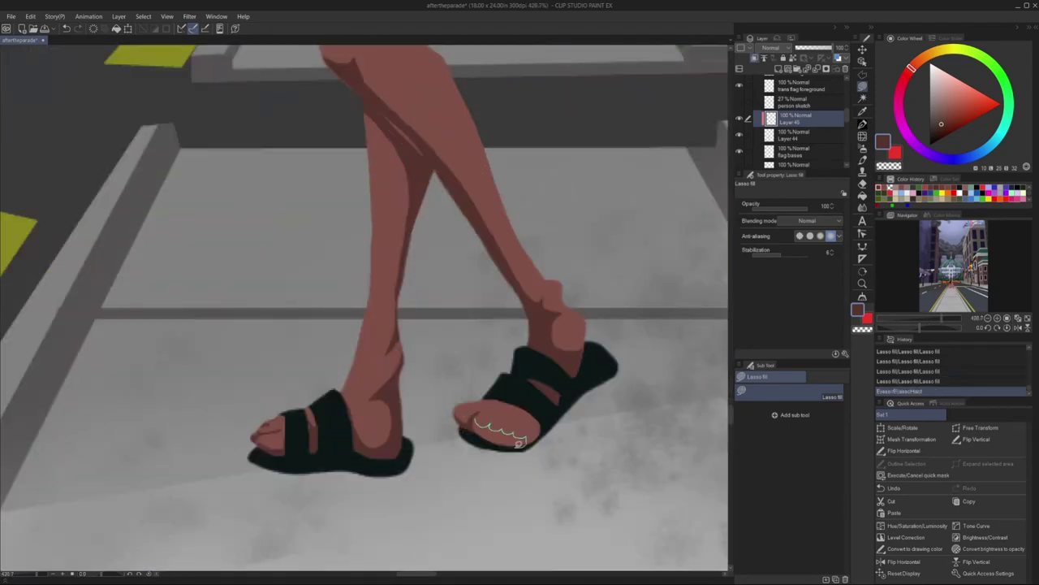
{"action": "left_click_drag", "start_coordinate": [520, 443], "coordinate": [506, 439]}
{"action": "key", "text": "p"}
{"action": "key", "text": "l"}
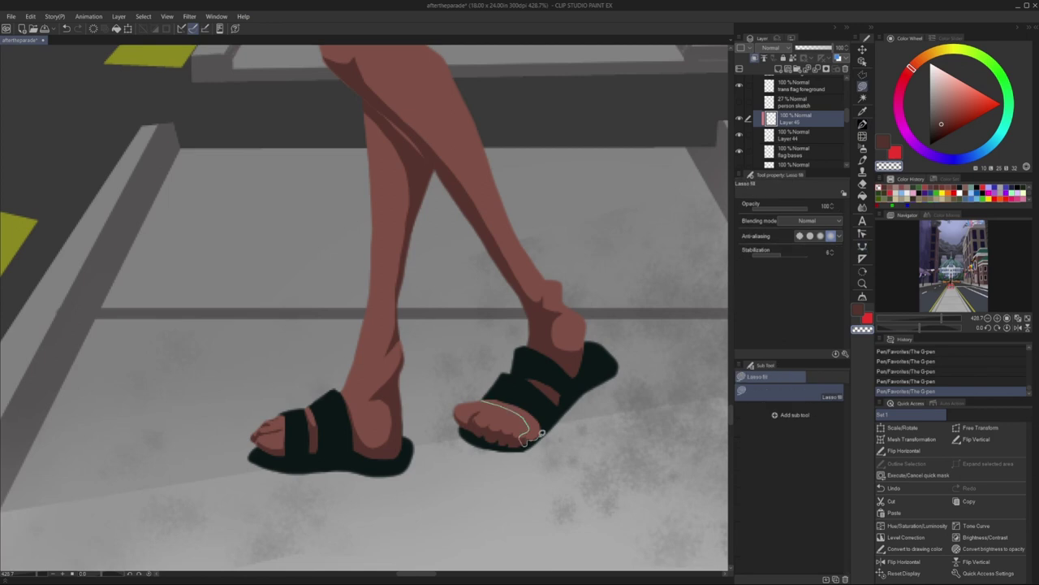
{"action": "left_click_drag", "start_coordinate": [488, 393], "coordinate": [487, 395]}
{"action": "key", "text": "ctrl+z"}
{"action": "left_click_drag", "start_coordinate": [542, 430], "coordinate": [542, 430]}
{"action": "scroll", "coordinate": [542, 430], "scroll_direction": "down", "scroll_amount": 5}
- Draw dark hatching strokes and a curved line beside the ear with the pen
{"action": "key", "text": "j"}
{"action": "scroll", "coordinate": [422, 334], "scroll_direction": "up", "scroll_amount": 4}
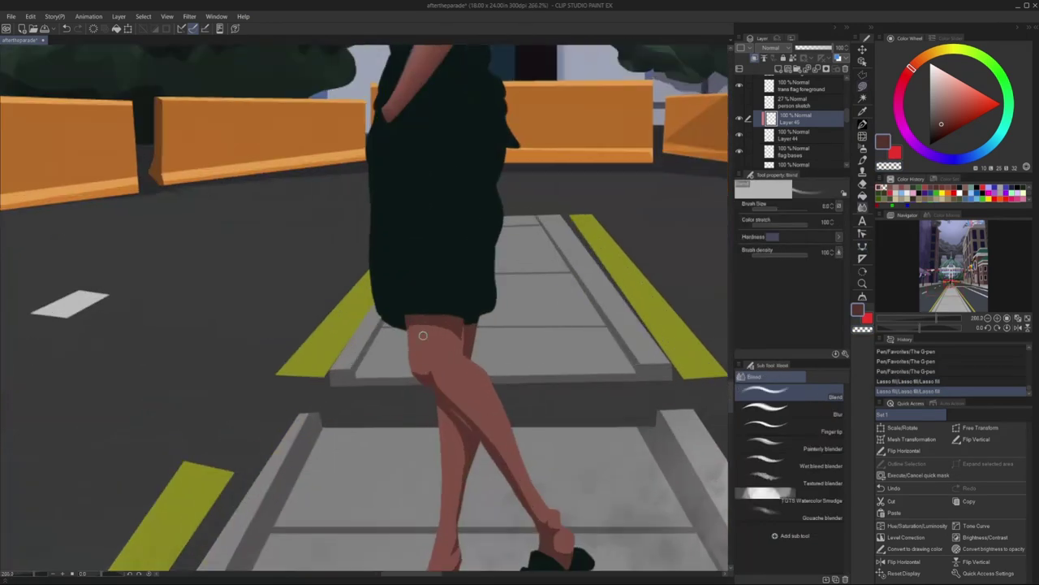
{"action": "scroll", "coordinate": [460, 231], "scroll_direction": "down", "scroll_amount": 2}
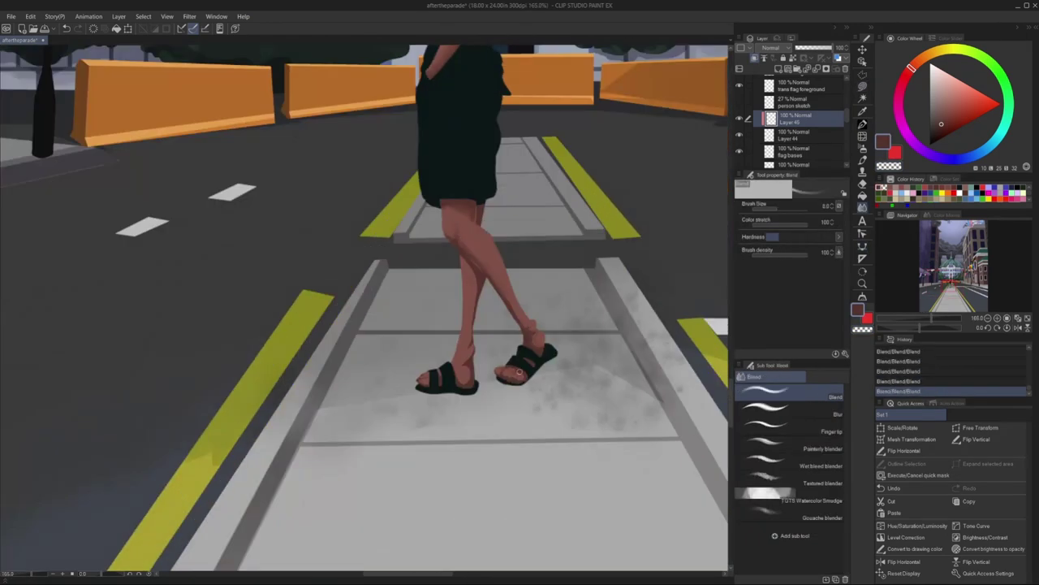
{"action": "scroll", "coordinate": [518, 371], "scroll_direction": "up", "scroll_amount": 2}
{"action": "scroll", "coordinate": [522, 254], "scroll_direction": "down", "scroll_amount": 4}
{"action": "scroll", "coordinate": [534, 233], "scroll_direction": "up", "scroll_amount": 4}
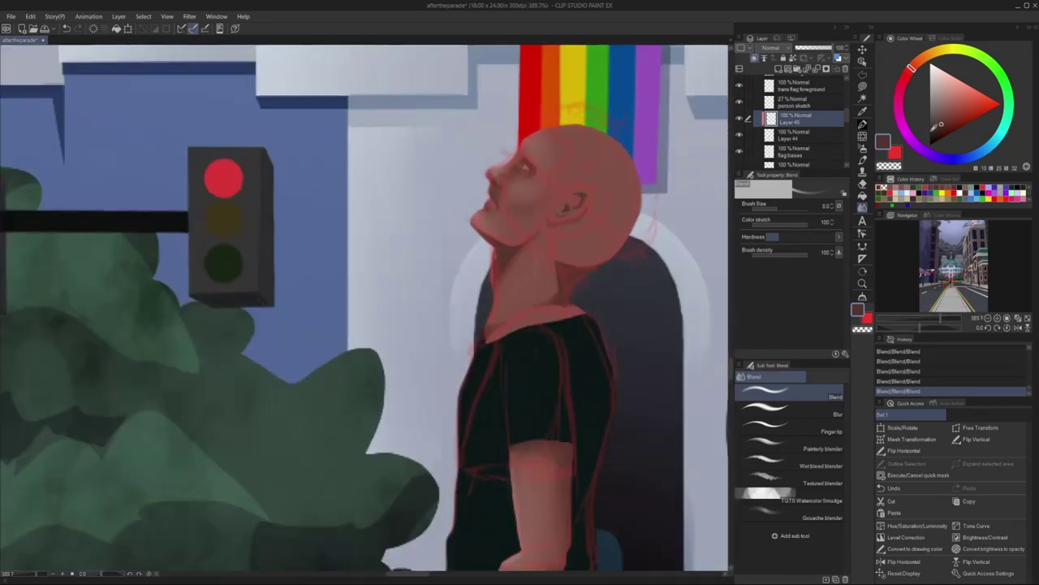
{"action": "scroll", "coordinate": [569, 244], "scroll_direction": "up", "scroll_amount": 2}
{"action": "key", "text": "p"}
{"action": "left_click", "coordinate": [593, 288]}
{"action": "key", "text": "ctrl+z"}
{"action": "left_click_drag", "start_coordinate": [559, 166], "coordinate": [546, 192]}
{"action": "left_click_drag", "start_coordinate": [564, 169], "coordinate": [551, 196]}
{"action": "left_click_drag", "start_coordinate": [569, 174], "coordinate": [599, 159]}
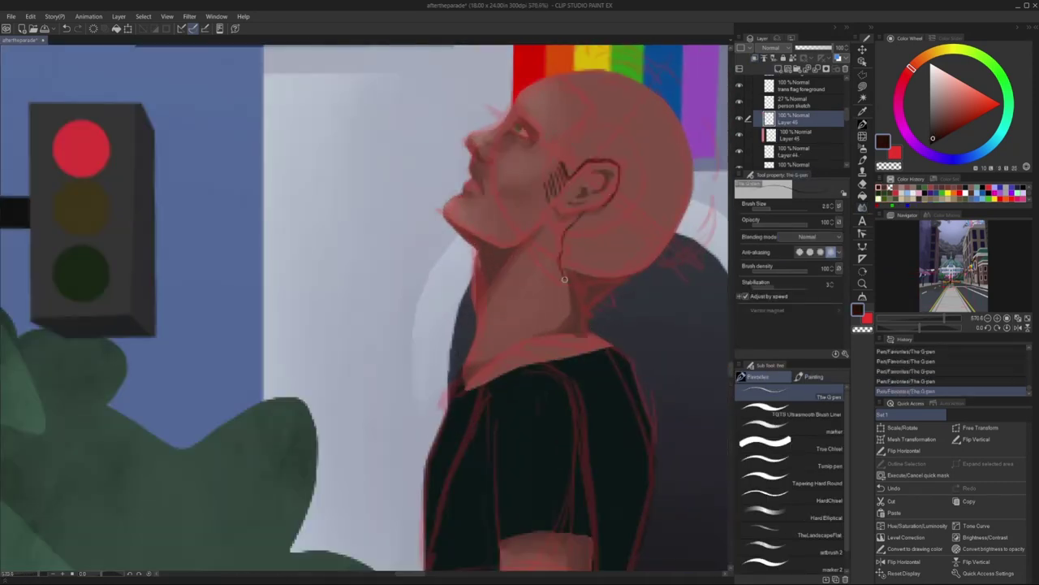
{"action": "scroll", "coordinate": [578, 144], "scroll_direction": "down", "scroll_amount": 10}
- Open the Hue/Saturation/Luminosity tonal correction, then cancel it
{"action": "left_click", "coordinate": [30, 16]}
{"action": "mouse_move", "coordinate": [65, 241]}
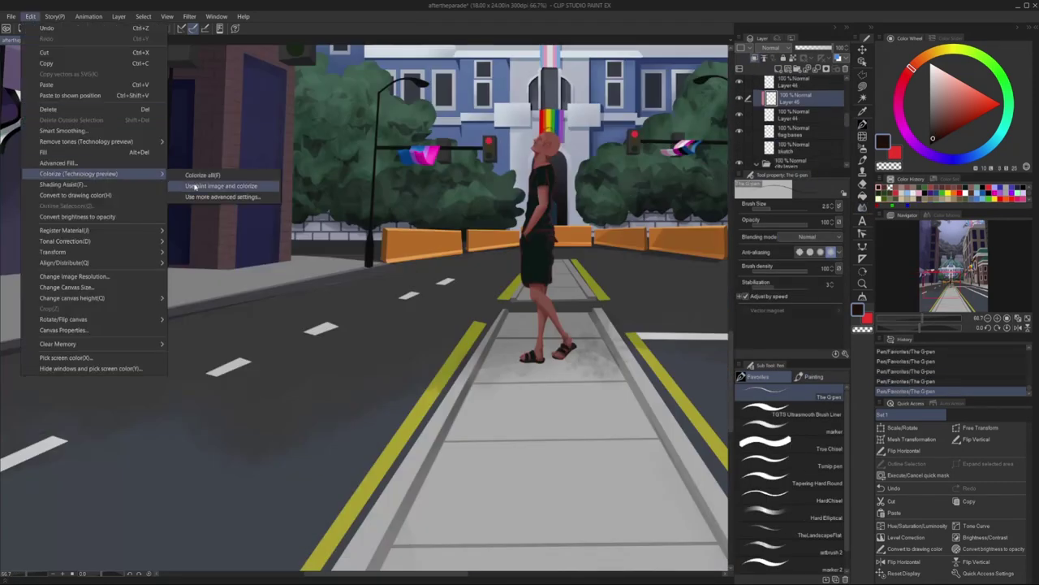
{"action": "left_click", "coordinate": [194, 254]}
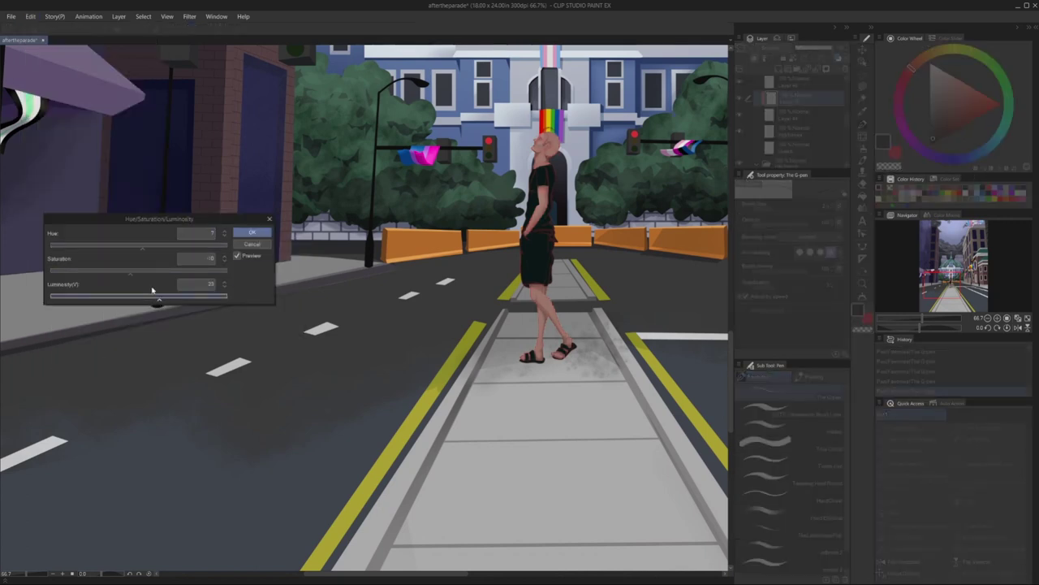
{"action": "left_click", "coordinate": [251, 244]}
{"action": "scroll", "coordinate": [568, 134], "scroll_direction": "up", "scroll_amount": 7}
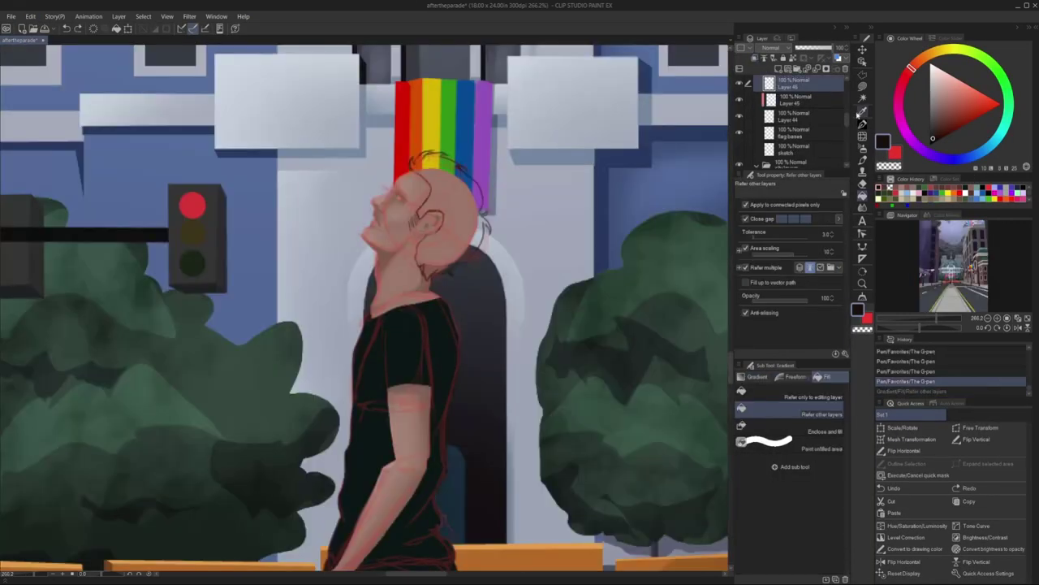
- Paint dark hair over the figure's bald head
{"action": "left_click_drag", "start_coordinate": [430, 213], "coordinate": [443, 235]}
{"action": "left_click_drag", "start_coordinate": [455, 187], "coordinate": [420, 263]}
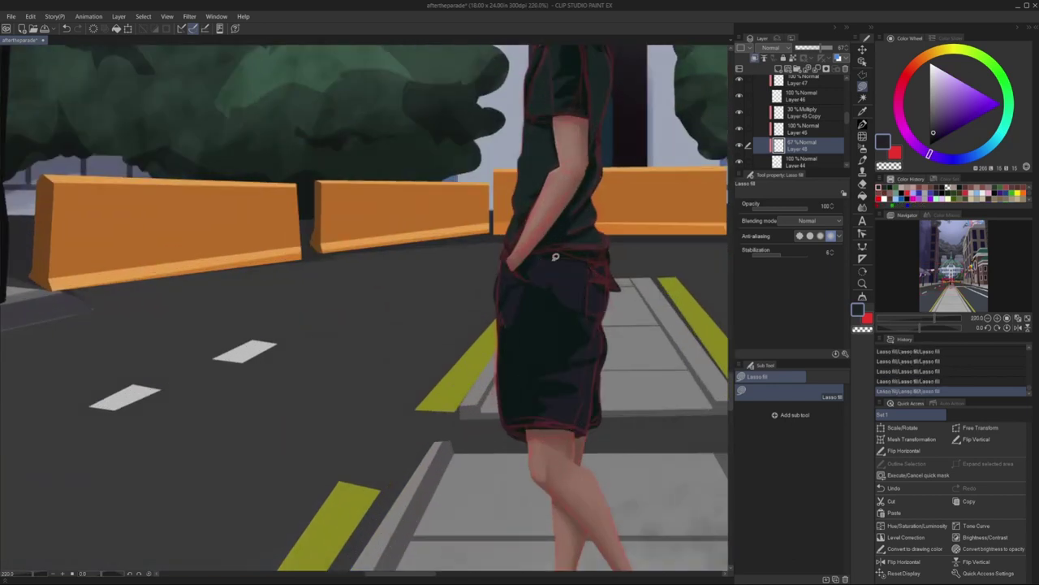
{"action": "scroll", "coordinate": [532, 346], "scroll_direction": "down", "scroll_amount": 2}
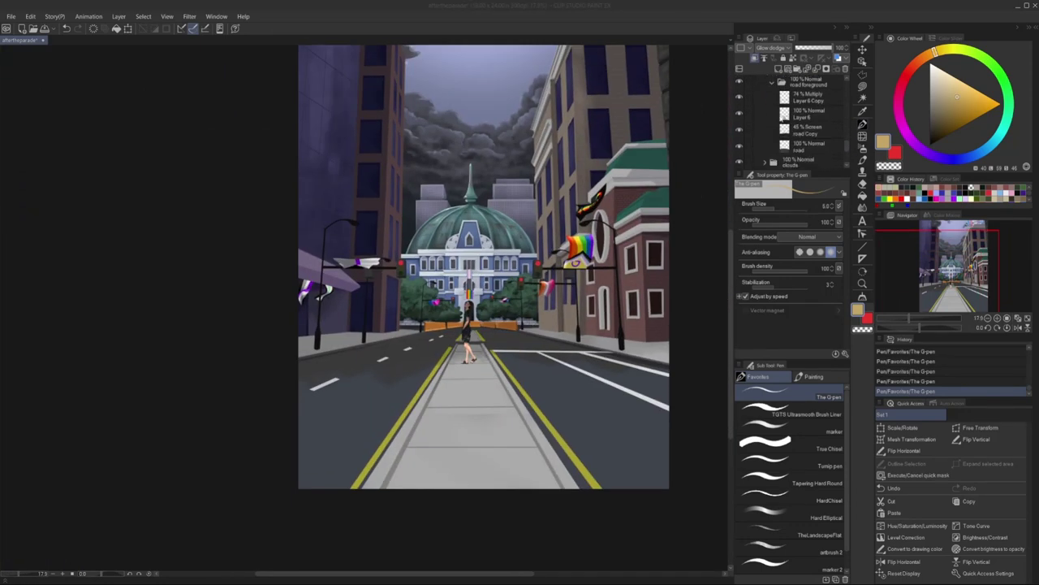
- On a new layer, airbrush glowing streaks across both road lanes
{"action": "key", "text": "ctrl+shift+n"}
{"action": "key", "text": "u"}
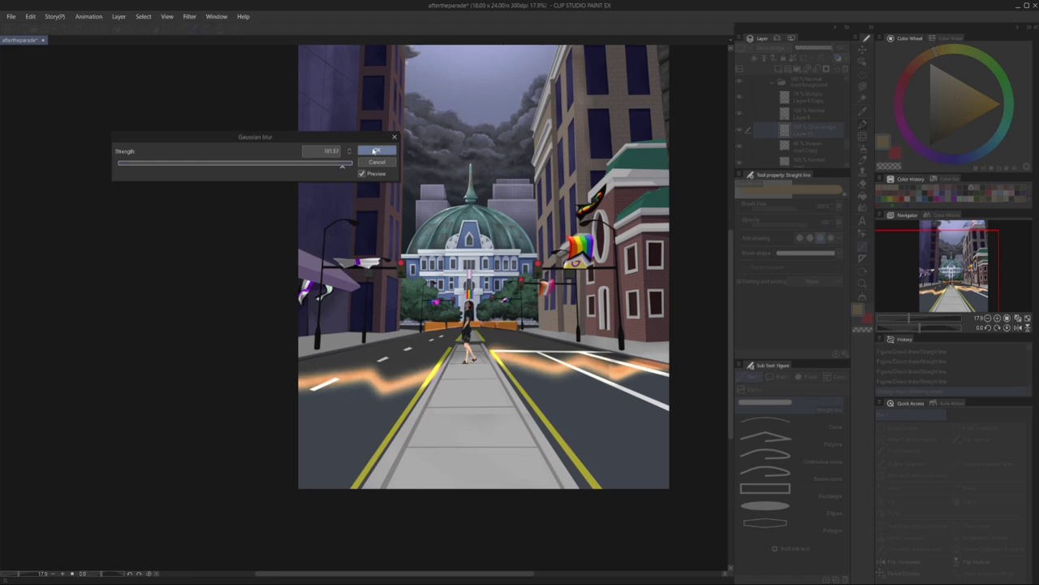
{"action": "left_click", "coordinate": [374, 151]}
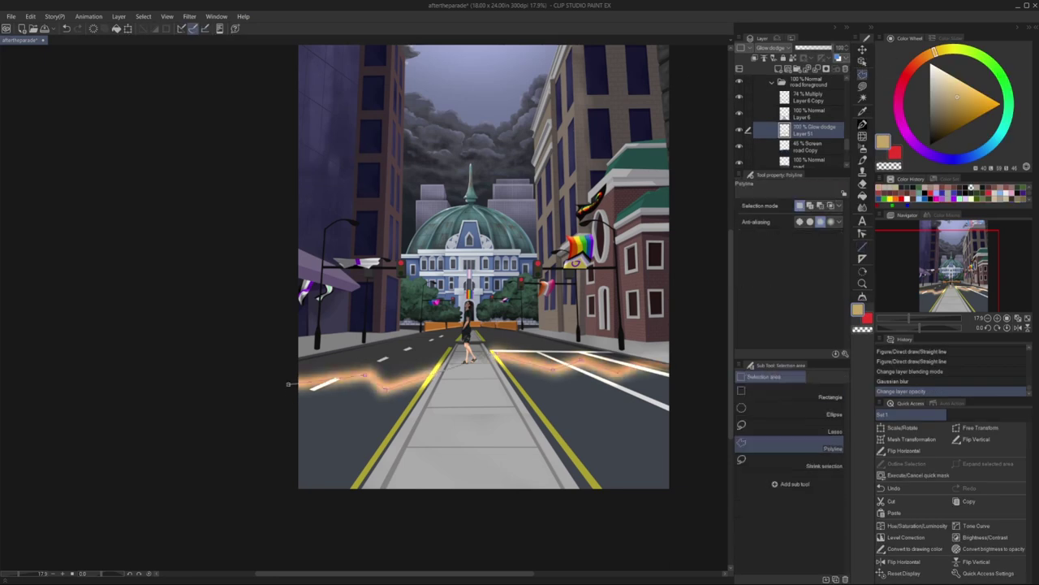
{"action": "key", "text": "ctrl+a"}
{"action": "key", "text": "b"}
{"action": "left_click_drag", "start_coordinate": [308, 381], "coordinate": [422, 377]}
{"action": "left_click_drag", "start_coordinate": [341, 386], "coordinate": [435, 394]}
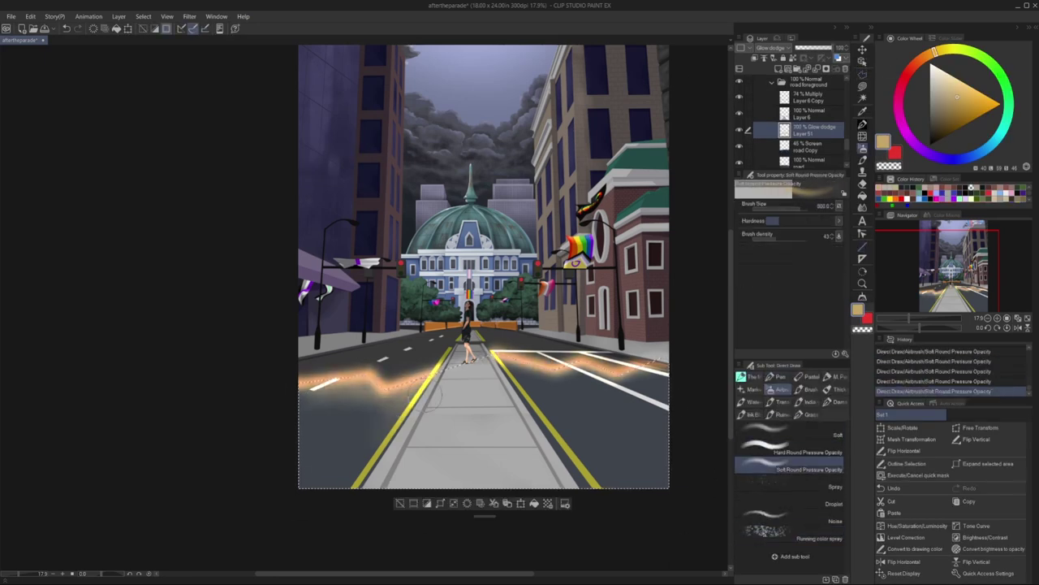
{"action": "left_click_drag", "start_coordinate": [578, 370], "coordinate": [617, 382]}
- Soften the road glow with a Gaussian blur
{"action": "left_click", "coordinate": [189, 16]}
{"action": "left_click", "coordinate": [268, 33]}
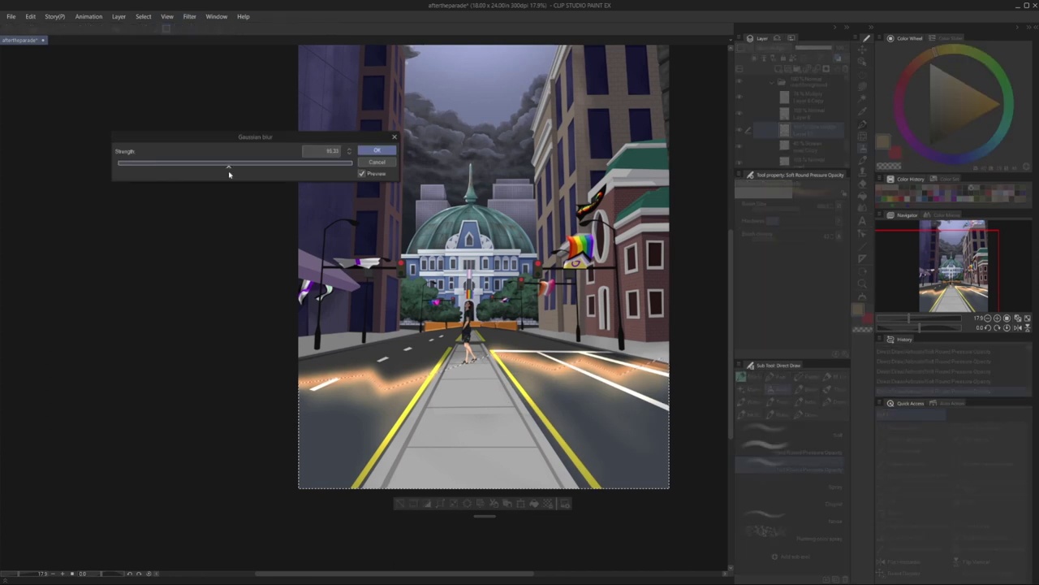
{"action": "key", "text": "Return"}
{"action": "key", "text": "ctrl+d"}
- Shift the road glow's hue toward magenta with Hue/Saturation/Luminosity
{"action": "key", "text": "j"}
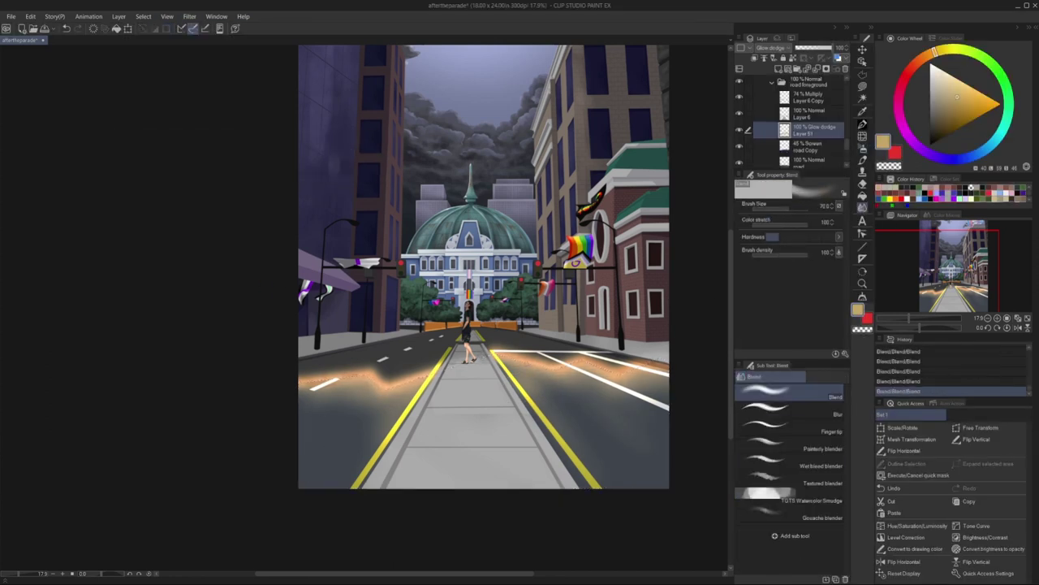
{"action": "left_click", "coordinate": [30, 16]}
{"action": "left_click", "coordinate": [219, 187]}
{"action": "left_click_drag", "start_coordinate": [93, 249], "coordinate": [125, 249]}
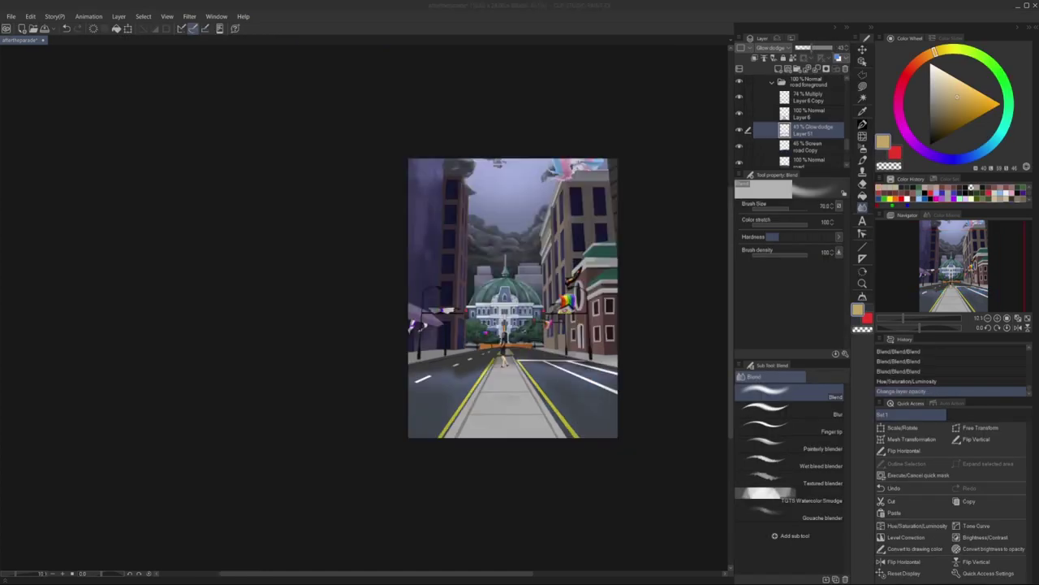
- Fit the painting to the window and convert a layer to the drawing colour
{"action": "key", "text": "ctrl+0"}
{"action": "left_click", "coordinate": [771, 84]}
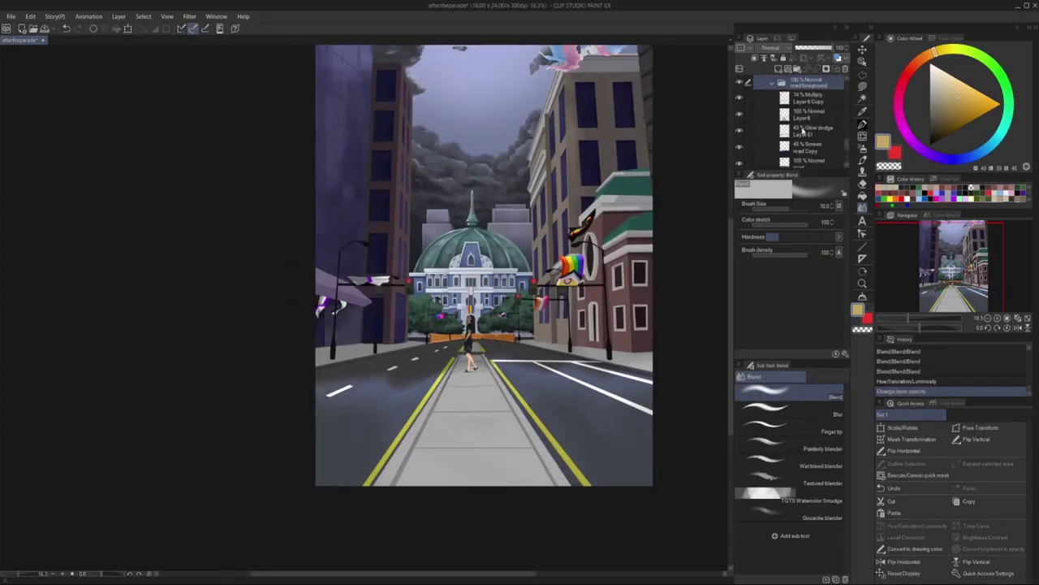
{"action": "left_click", "coordinate": [800, 130]}
{"action": "left_click", "coordinate": [30, 16]}
{"action": "left_click", "coordinate": [219, 187]}
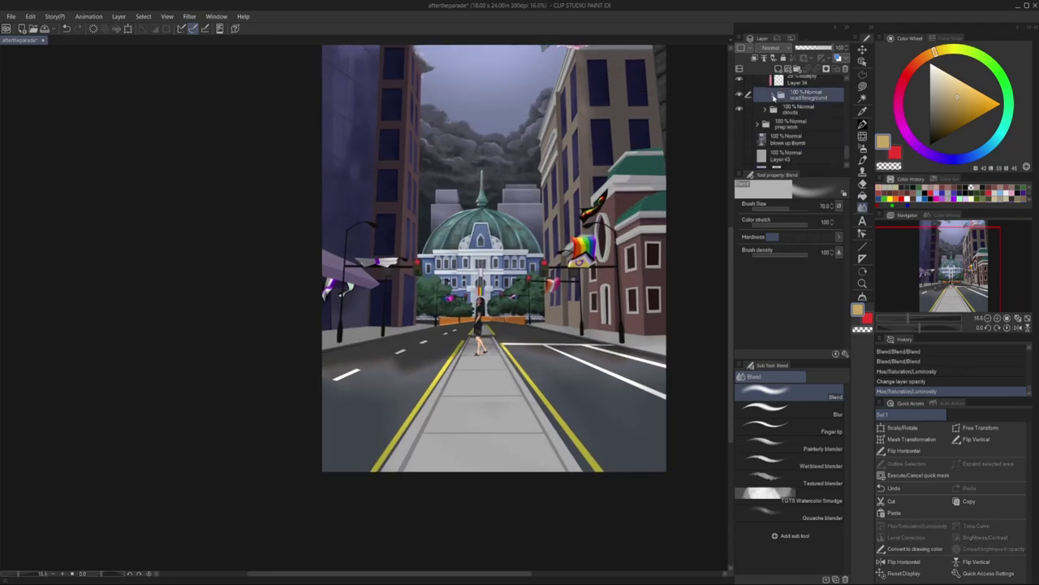
{"action": "left_click", "coordinate": [30, 16]}
{"action": "left_click", "coordinate": [89, 325]}
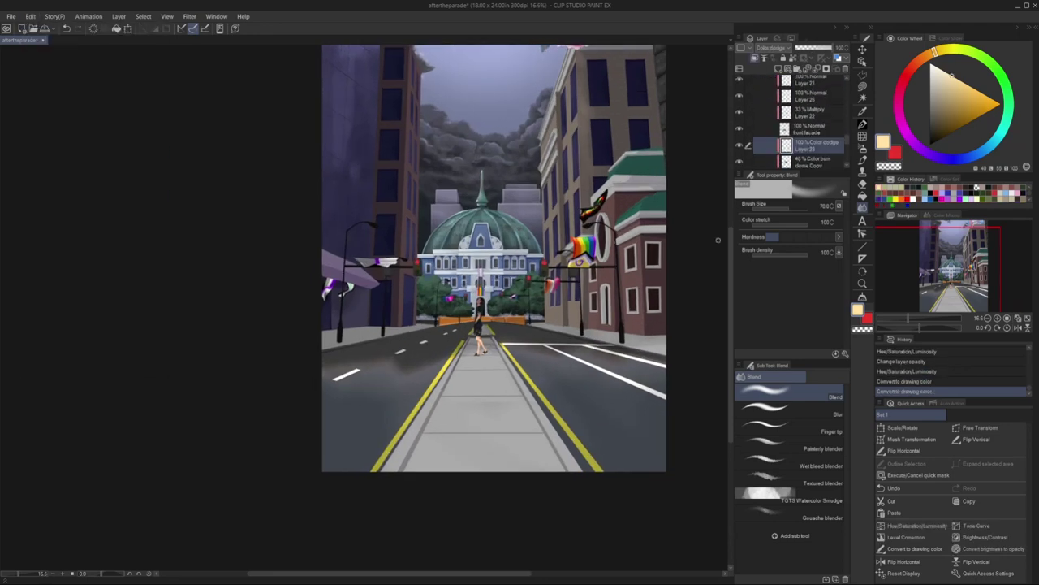
- Try colour adjustments on building layers, cancelling the level correction
{"action": "left_click", "coordinate": [812, 48]}
{"action": "left_click", "coordinate": [804, 130]}
{"action": "scroll", "coordinate": [614, 518], "scroll_direction": "down", "scroll_amount": 1}
{"action": "scroll", "coordinate": [800, 122], "scroll_direction": "down", "scroll_amount": 2}
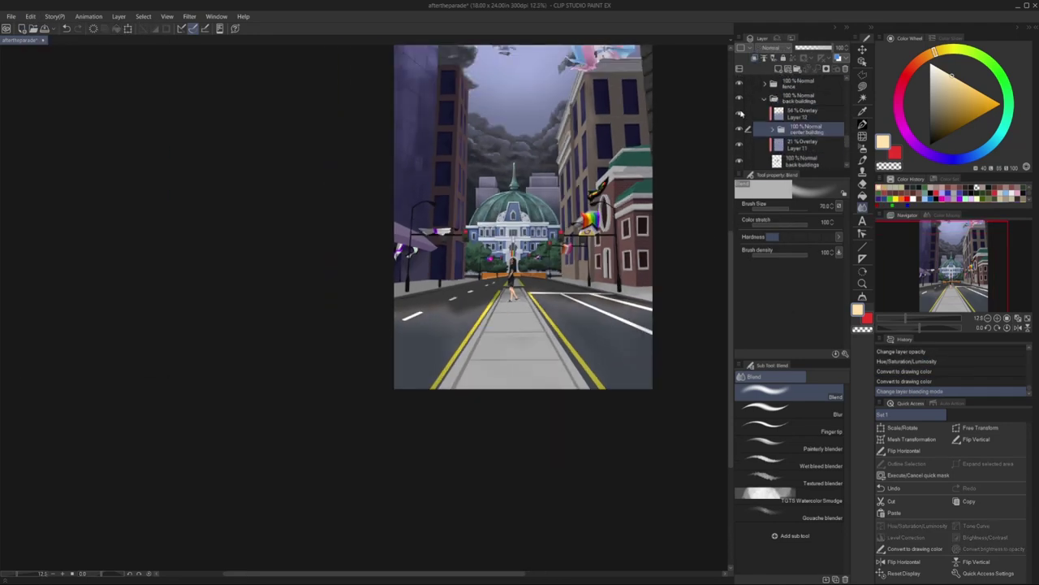
{"action": "left_click", "coordinate": [800, 139]}
{"action": "left_click", "coordinate": [30, 16]}
{"action": "left_click", "coordinate": [203, 263]}
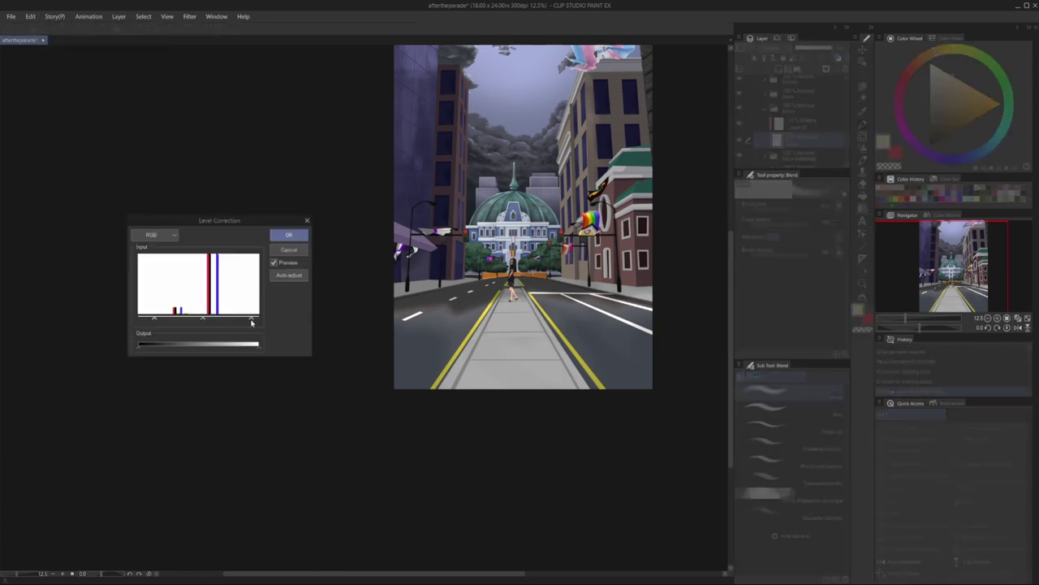
{"action": "key", "text": "Escape"}
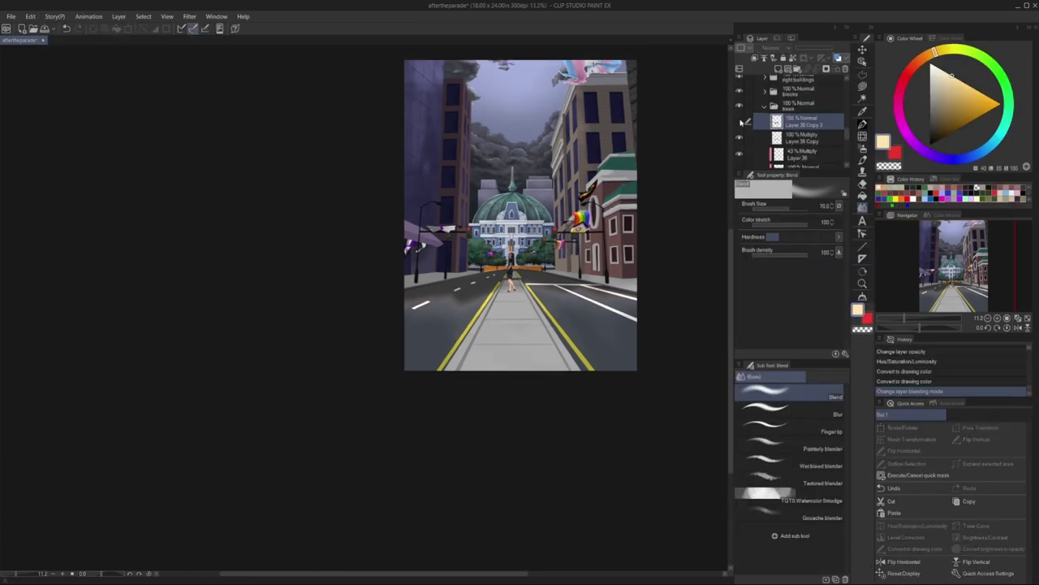
- Set a layer to Color dodge, move it below Layer 52, then delete it
{"action": "left_click", "coordinate": [770, 48]}
{"action": "left_click", "coordinate": [772, 171]}
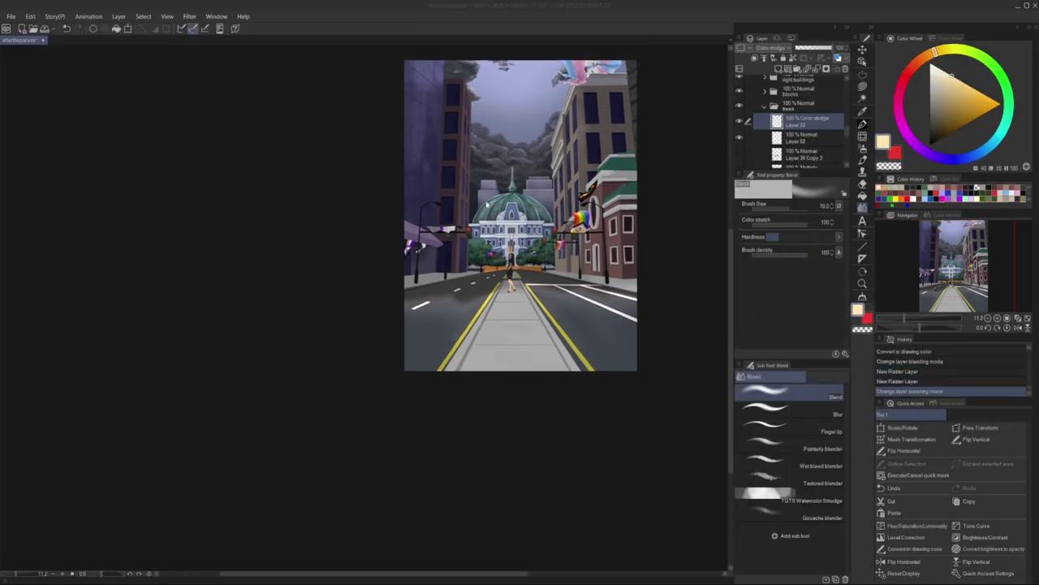
{"action": "scroll", "coordinate": [505, 225], "scroll_direction": "up", "scroll_amount": 1}
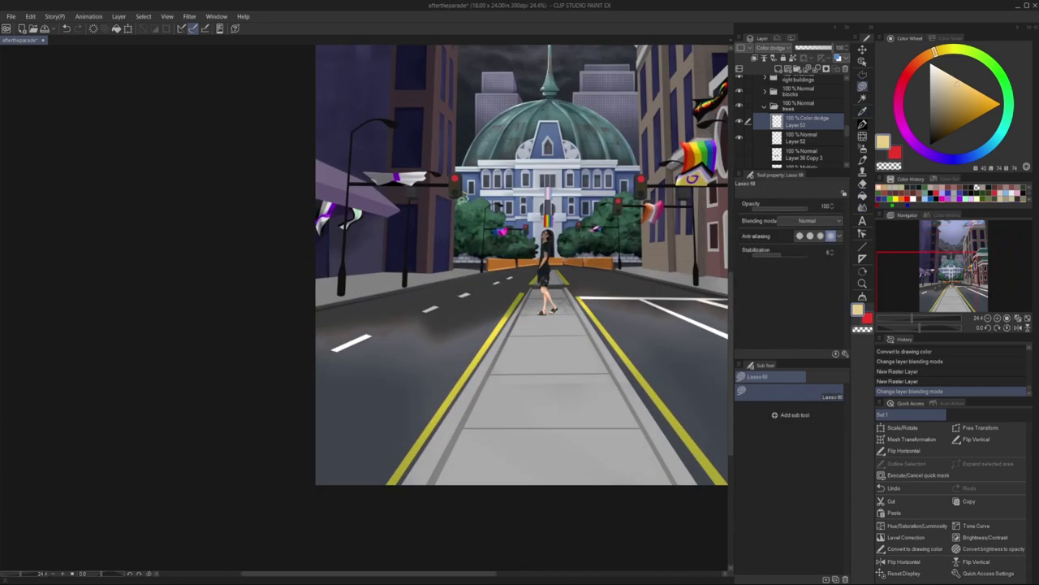
{"action": "left_click_drag", "start_coordinate": [811, 141], "coordinate": [810, 147]}
{"action": "left_click", "coordinate": [845, 68]}
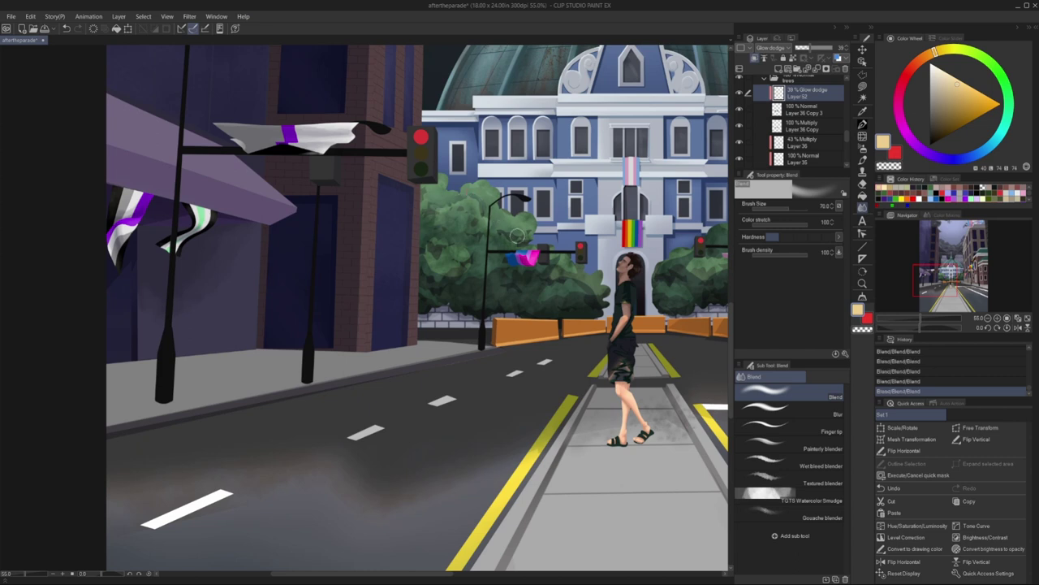
- Collapse the layer folders and duplicate the walker layer beneath it
{"action": "scroll", "coordinate": [517, 235], "scroll_direction": "down", "scroll_amount": 10}
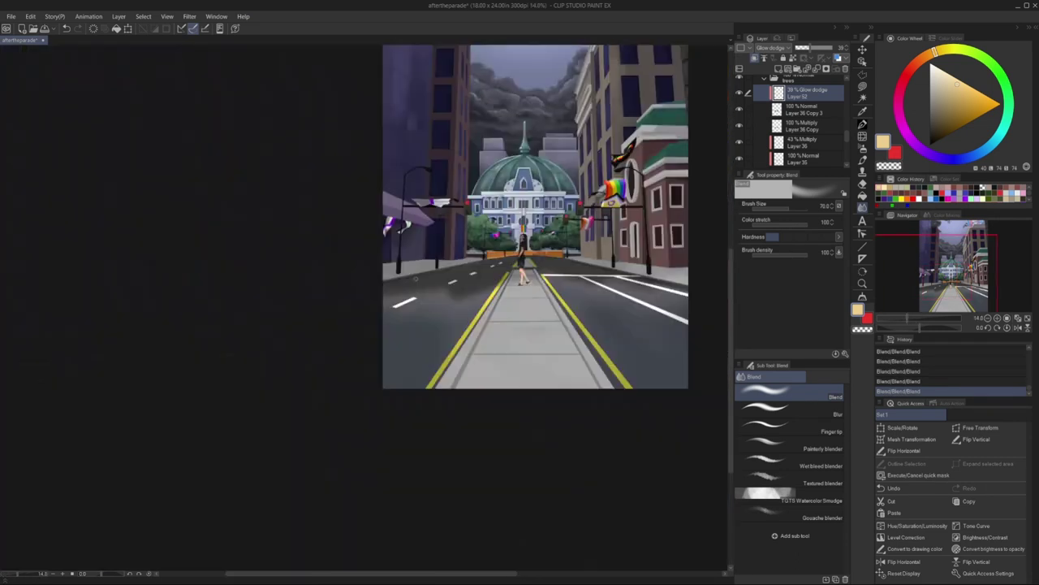
{"action": "scroll", "coordinate": [800, 122], "scroll_direction": "up", "scroll_amount": 3}
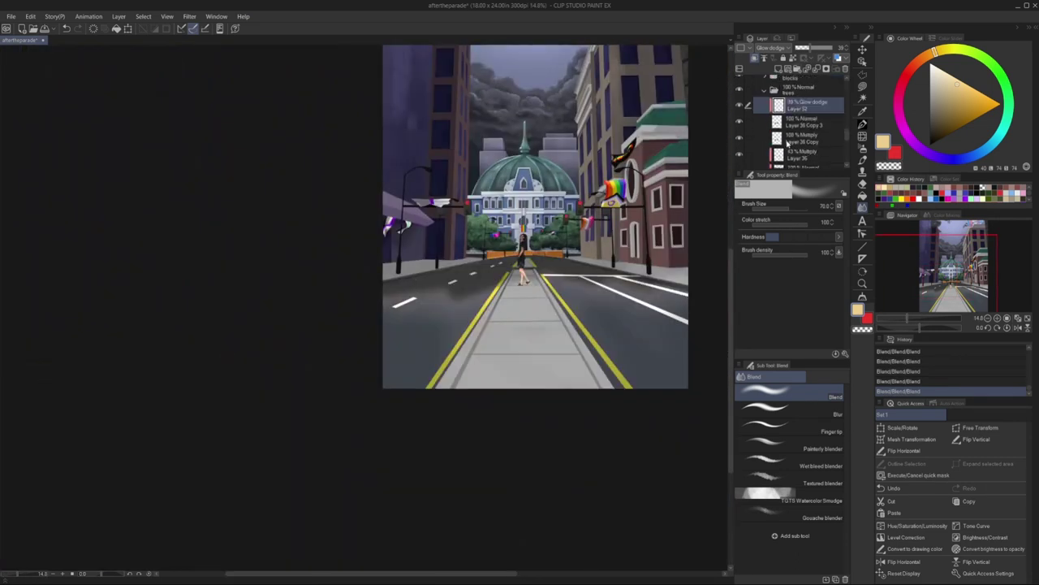
{"action": "left_click", "coordinate": [800, 113]}
{"action": "scroll", "coordinate": [679, 361], "scroll_direction": "up", "scroll_amount": 1}
{"action": "scroll", "coordinate": [789, 136], "scroll_direction": "down", "scroll_amount": 3}
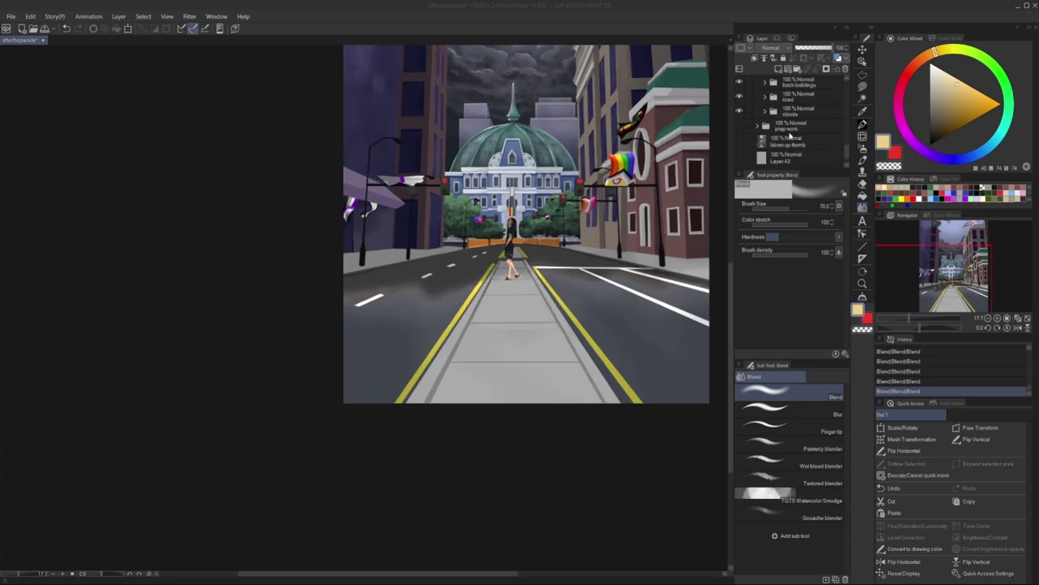
{"action": "scroll", "coordinate": [530, 344], "scroll_direction": "up", "scroll_amount": 1}
{"action": "scroll", "coordinate": [780, 118], "scroll_direction": "down", "scroll_amount": 3}
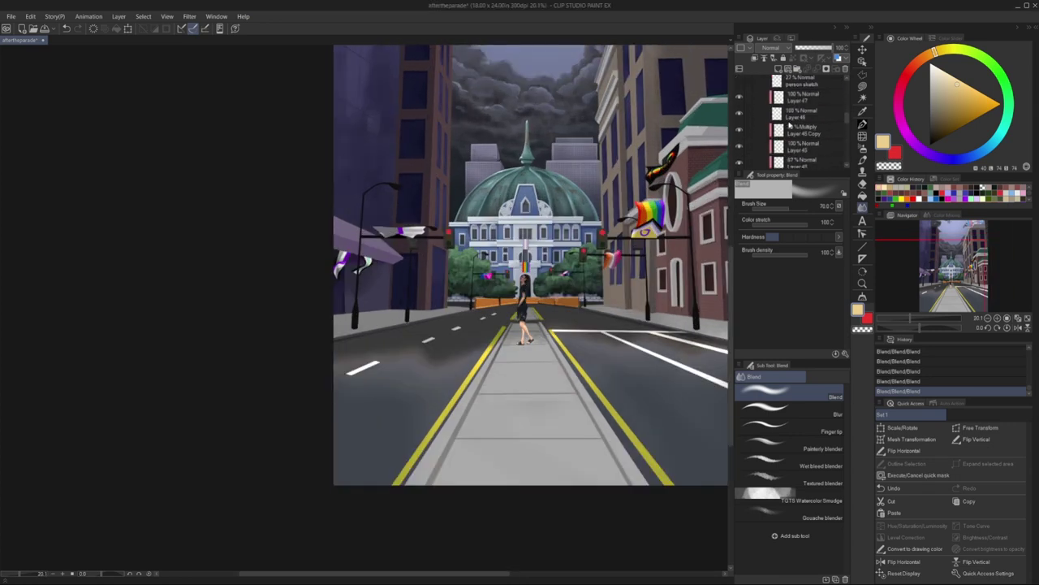
{"action": "left_click_drag", "start_coordinate": [790, 124], "coordinate": [891, 396]}
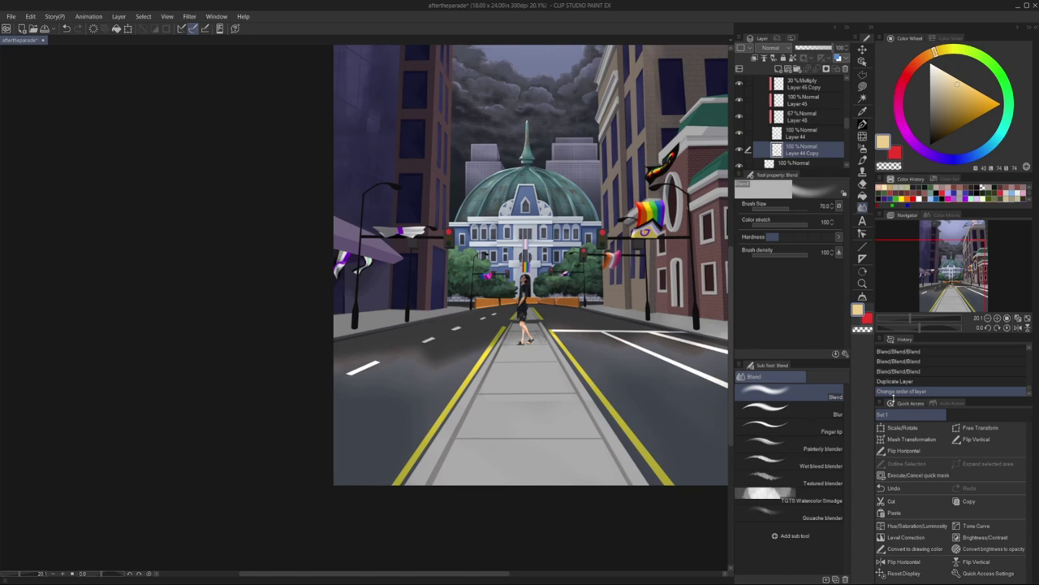
- Flip and skew the copy into a ground shadow, recolour it dark and lower its opacity
{"action": "key", "text": "ctrl+t"}
{"action": "left_click_drag", "start_coordinate": [524, 276], "coordinate": [495, 382]}
{"action": "key", "text": "Return"}
{"action": "left_click", "coordinate": [30, 16]}
{"action": "left_click", "coordinate": [76, 195]}
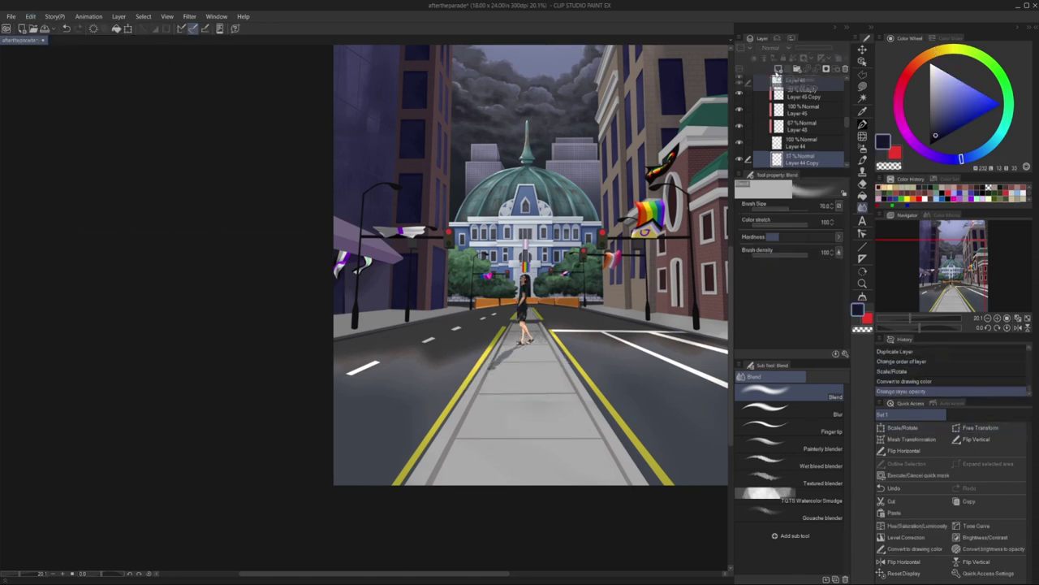
{"action": "left_click_drag", "start_coordinate": [804, 49], "coordinate": [820, 49]}
- Gaussian-blur the shadow and merge it into the layer below
{"action": "left_click", "coordinate": [189, 17]}
{"action": "left_click", "coordinate": [203, 28]}
{"action": "left_click", "coordinate": [268, 49]}
{"action": "left_click", "coordinate": [376, 151]}
{"action": "key", "text": "ctrl+e"}
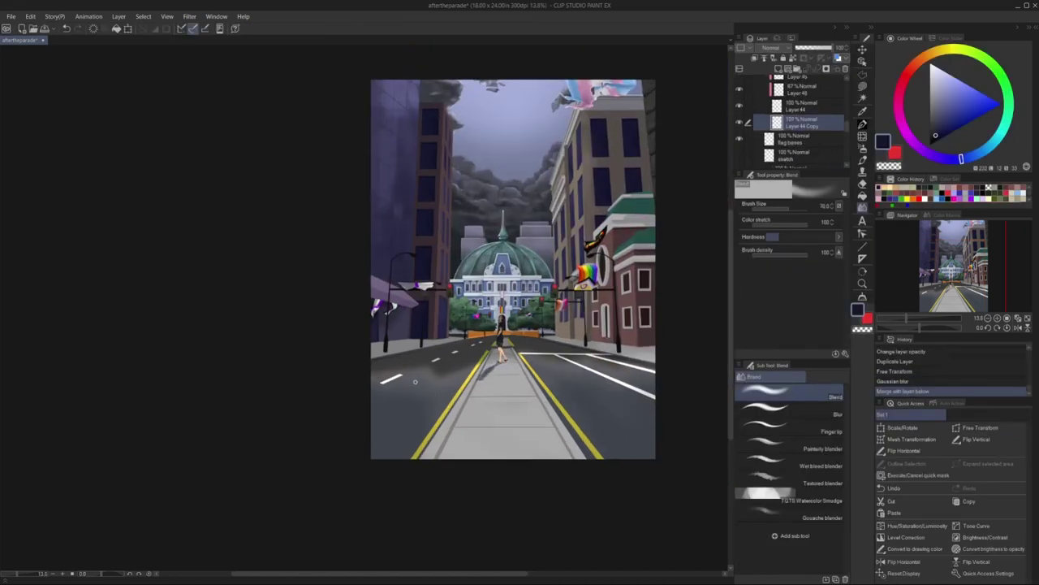
{"action": "scroll", "coordinate": [528, 268], "scroll_direction": "up", "scroll_amount": 5}
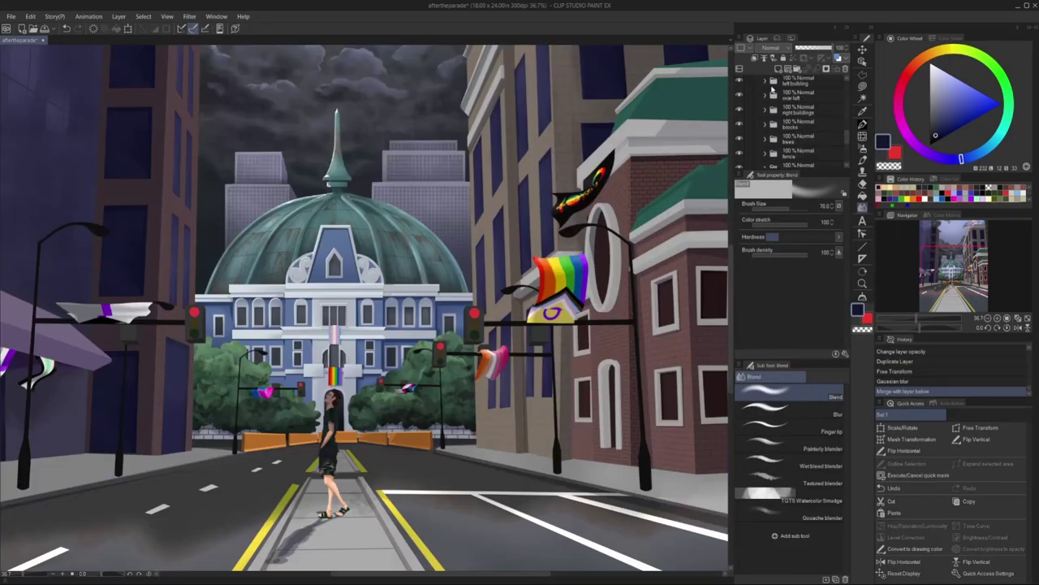
{"action": "key", "text": "ctrl+minus"}
{"action": "key", "text": "ctrl+minus"}
- On a new layer clipped to the buildings, polygon-select the window frame's lit edge
{"action": "key", "text": "ctrl+shift+n"}
{"action": "key", "text": "ctrl+alt+g"}
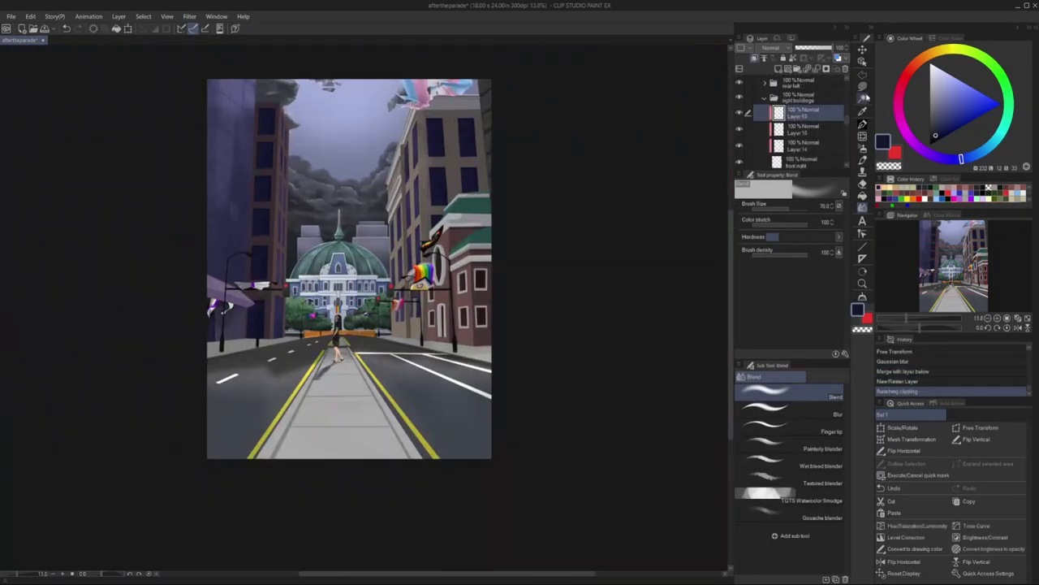
{"action": "key", "text": "m"}
{"action": "scroll", "coordinate": [455, 309], "scroll_direction": "up", "scroll_amount": 5}
{"action": "left_click", "coordinate": [514, 239]}
{"action": "scroll", "coordinate": [520, 309], "scroll_direction": "up", "scroll_amount": 2}
{"action": "left_click", "coordinate": [638, 413]}
{"action": "left_click", "coordinate": [443, 390]}
{"action": "scroll", "coordinate": [536, 243], "scroll_direction": "down", "scroll_amount": 5}
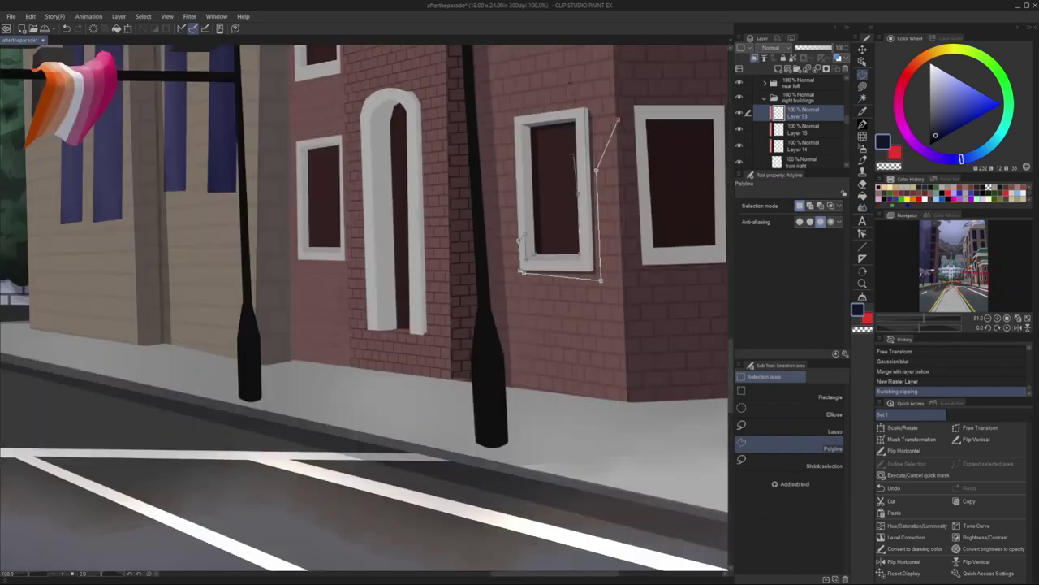
{"action": "double_click", "coordinate": [537, 210]}
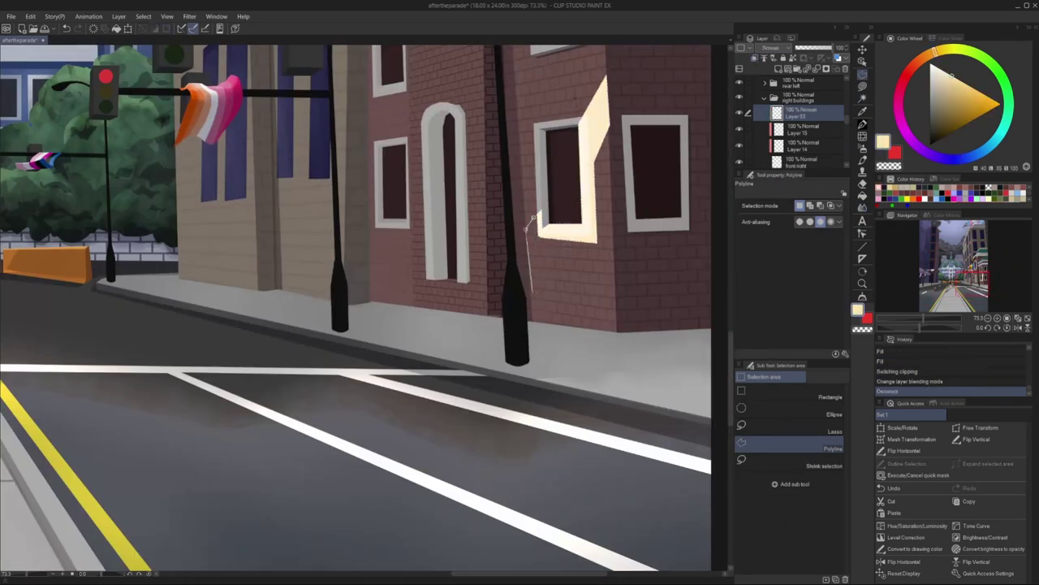
{"action": "key", "text": "ctrl+minus"}
{"action": "key", "text": "ctrl+minus"}
{"action": "key", "text": "ctrl+minus"}
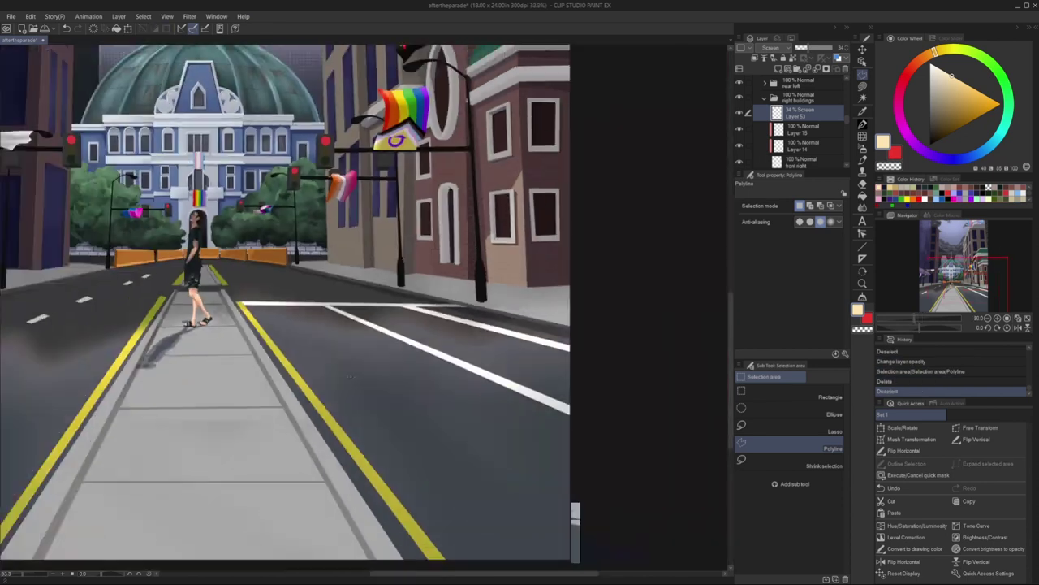
{"action": "scroll", "coordinate": [366, 309], "scroll_direction": "up", "scroll_amount": 5}
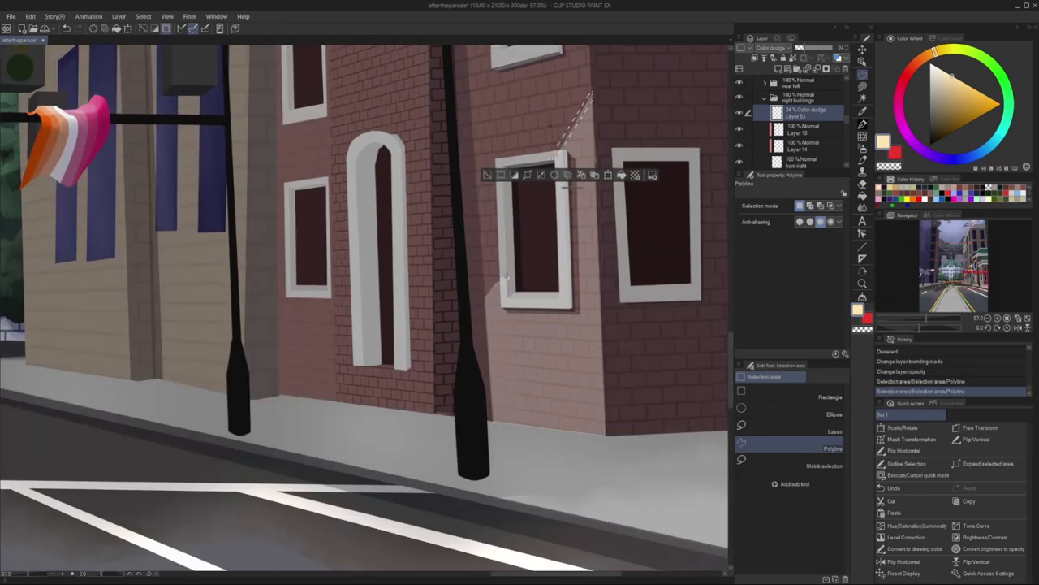
- Fill the window glow with pale yellow and soften it with a Gaussian blur
{"action": "key", "text": "ctrl+shift+n"}
{"action": "key", "text": "alt+Delete"}
{"action": "key", "text": "ctrl+d"}
{"action": "key", "text": "ctrl+shift+b"}
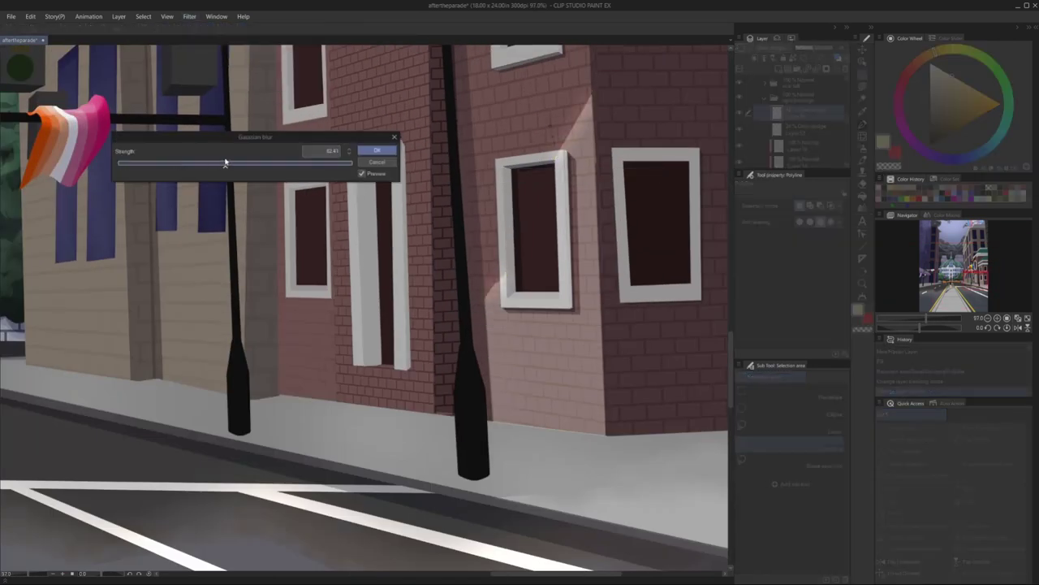
{"action": "left_click", "coordinate": [377, 152]}
{"action": "scroll", "coordinate": [566, 270], "scroll_direction": "down", "scroll_amount": 3}
{"action": "key", "text": "j"}
{"action": "scroll", "coordinate": [449, 231], "scroll_direction": "down", "scroll_amount": 5}
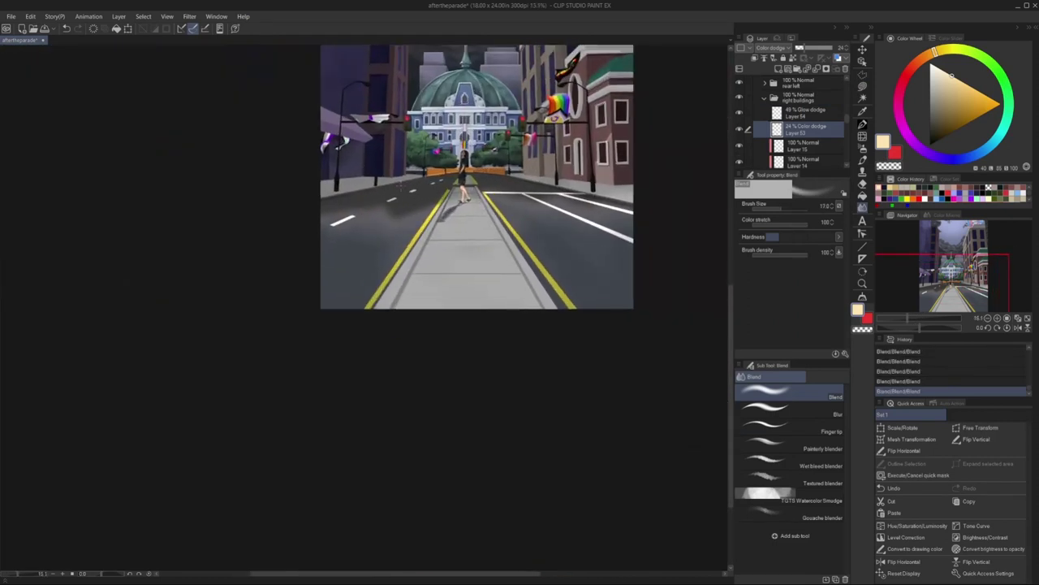
- On a new Glow dodge layer, sweep a pink gradient down the left tower
{"action": "left_click", "coordinate": [755, 59]}
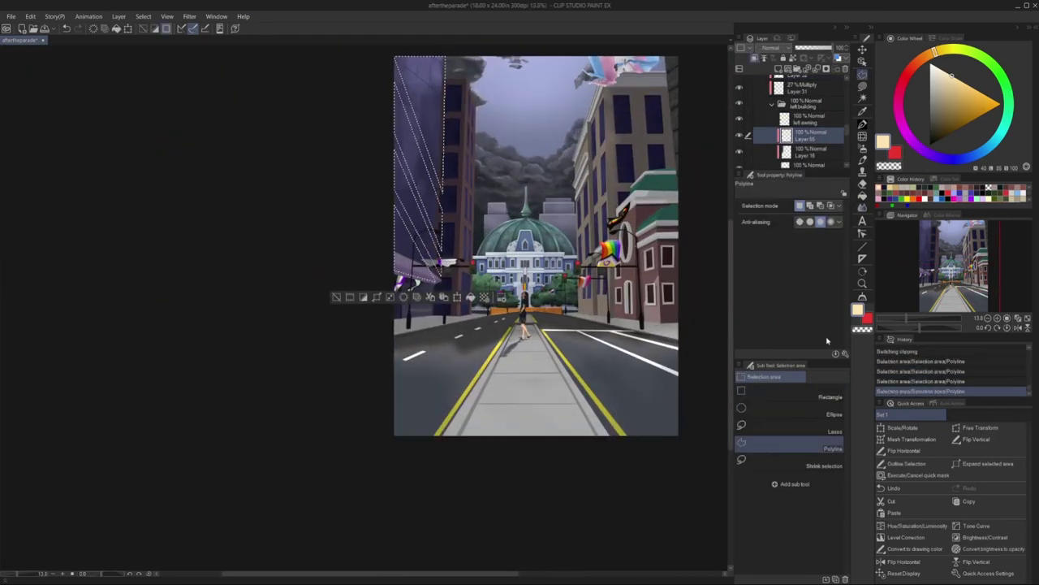
{"action": "left_click", "coordinate": [770, 48]}
{"action": "left_click", "coordinate": [776, 121]}
{"action": "key", "text": "g"}
{"action": "left_click_drag", "start_coordinate": [419, 61], "coordinate": [418, 276]}
{"action": "key", "text": "ctrl+d"}
{"action": "scroll", "coordinate": [375, 235], "scroll_direction": "down", "scroll_amount": 1}
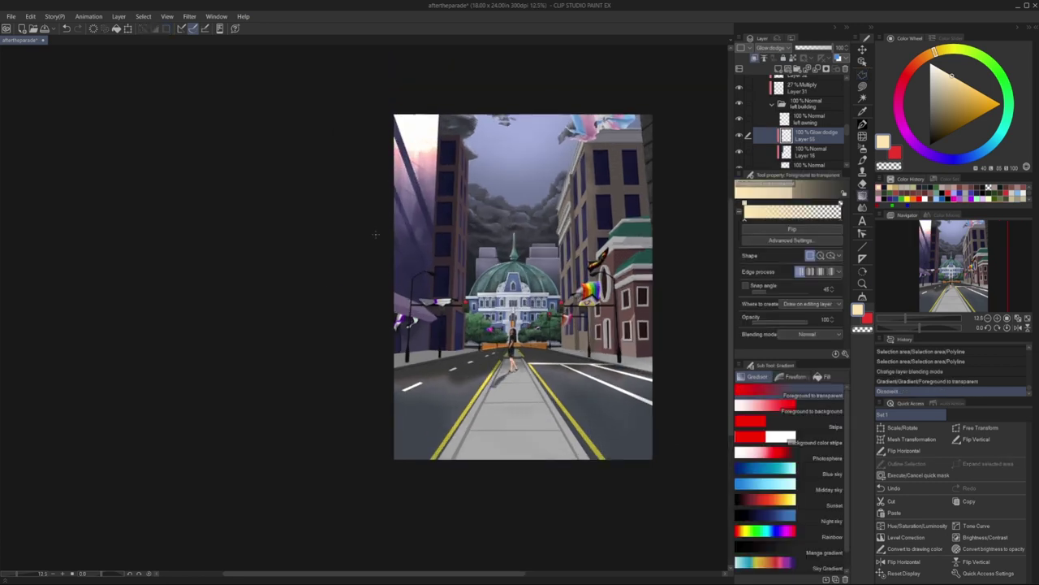
{"action": "scroll", "coordinate": [375, 235], "scroll_direction": "down", "scroll_amount": 1}
{"action": "scroll", "coordinate": [796, 159], "scroll_direction": "up", "scroll_amount": 3}
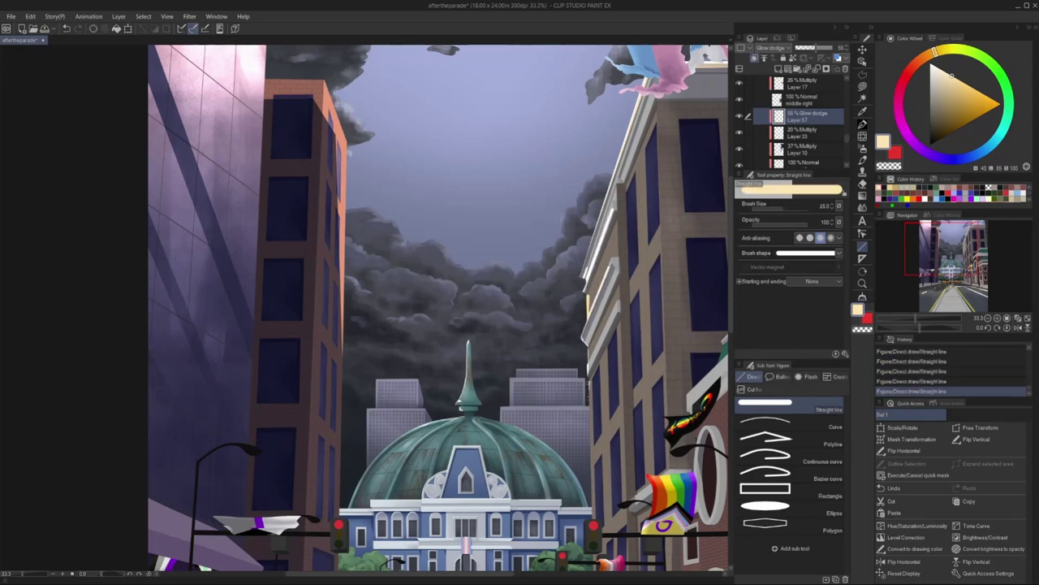
- Fill the beam shapes with a cream gradient on a new Glow dodge layer
{"action": "key", "text": "ctrl+0"}
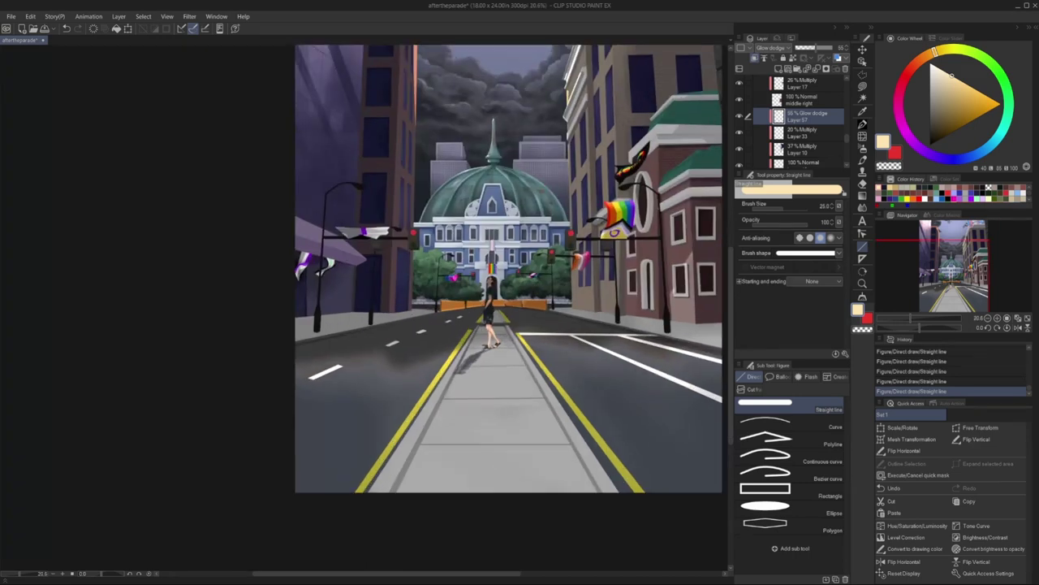
{"action": "key", "text": "m"}
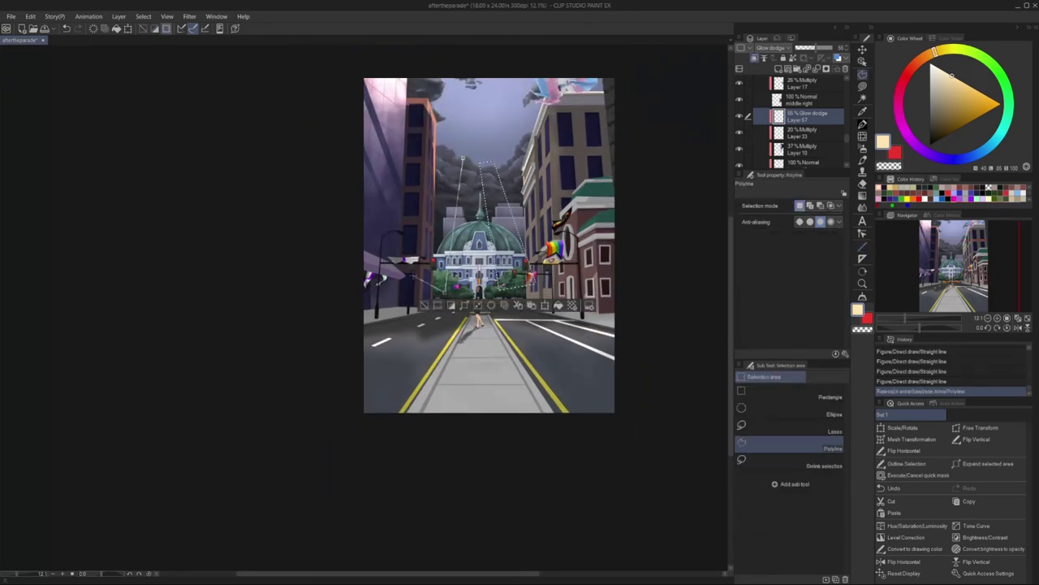
{"action": "key", "text": "ctrl+shift+n"}
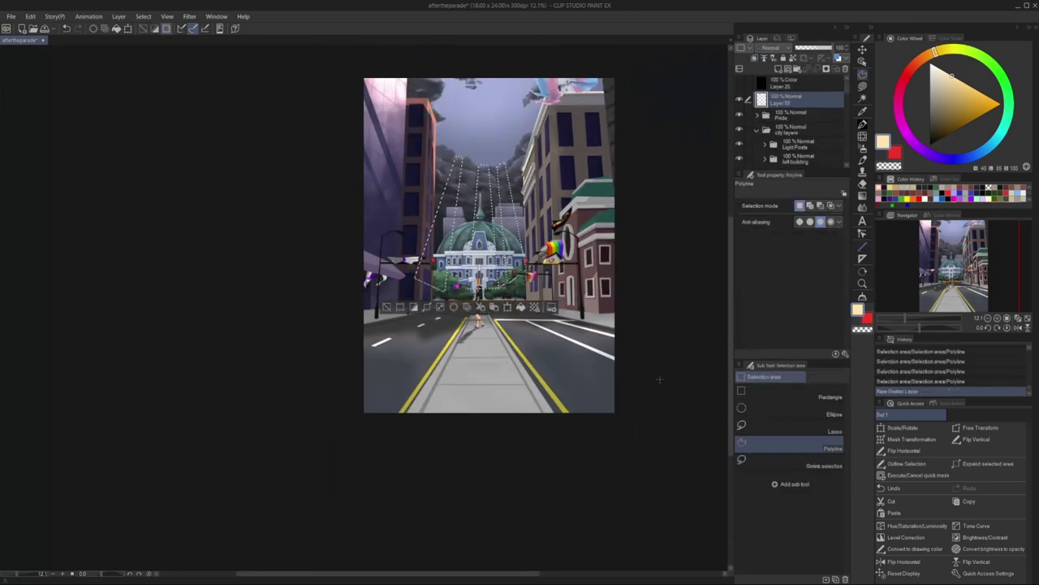
{"action": "key", "text": "g"}
{"action": "left_click_drag", "start_coordinate": [484, 219], "coordinate": [483, 154]}
{"action": "left_click", "coordinate": [771, 47]}
{"action": "left_click", "coordinate": [772, 140]}
- Set the rays to 66% opacity and transform them to fan out in perspective
{"action": "key", "text": "ctrl+shift+t"}
{"action": "left_click_drag", "start_coordinate": [568, 301], "coordinate": [631, 325]}
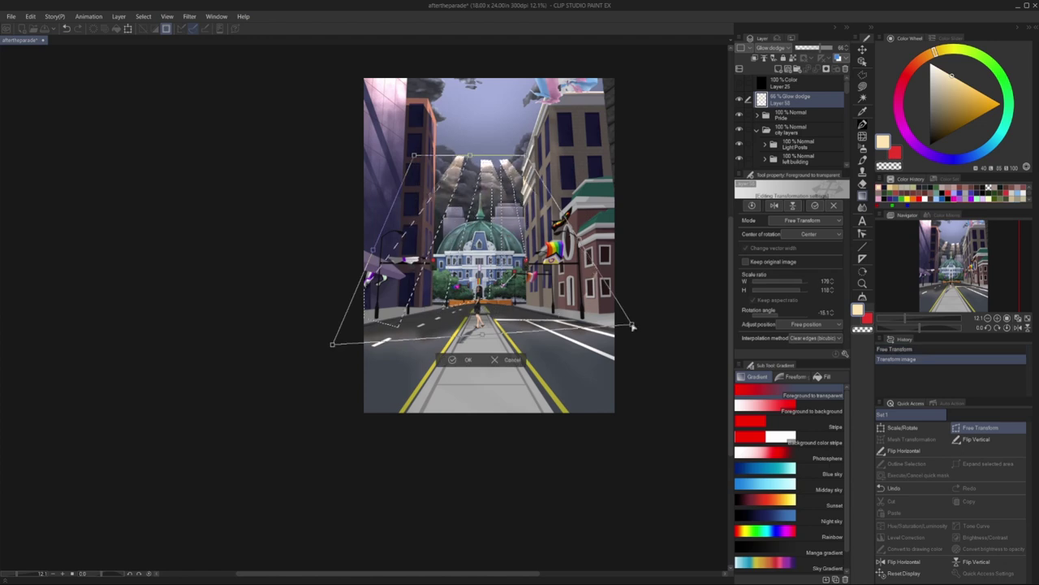
{"action": "left_click_drag", "start_coordinate": [394, 344], "coordinate": [284, 344]}
{"action": "left_click_drag", "start_coordinate": [631, 325], "coordinate": [688, 301]}
{"action": "left_click", "coordinate": [449, 335]}
{"action": "key", "text": "ctrl+d"}
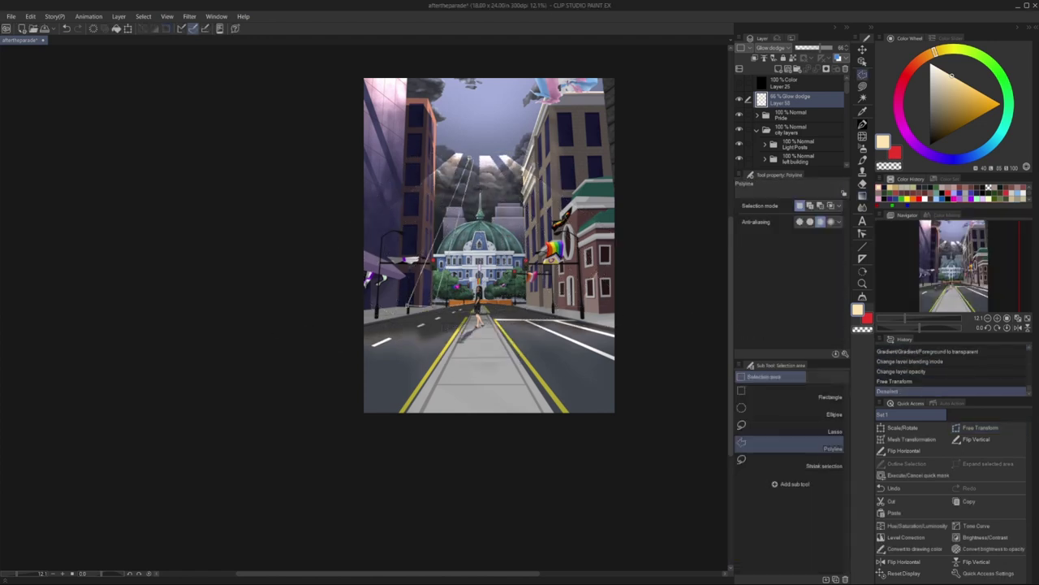
- Select the cloud edges over the rays and soften them with airbrush and blending
{"action": "left_click", "coordinate": [445, 219]}
{"action": "left_click", "coordinate": [406, 309]}
{"action": "double_click", "coordinate": [471, 163]}
{"action": "key", "text": "ctrl+minus"}
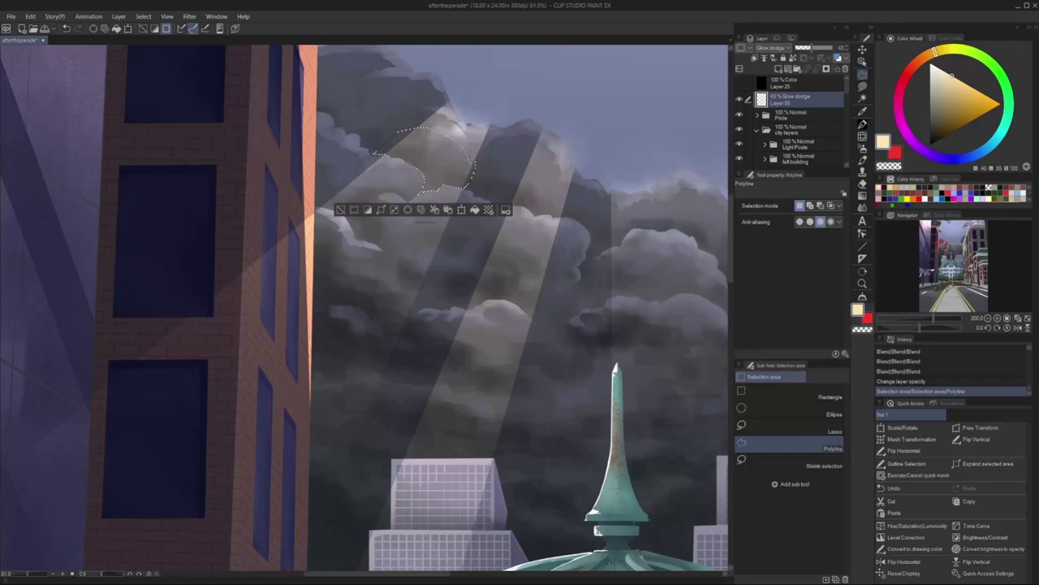
{"action": "key", "text": "b"}
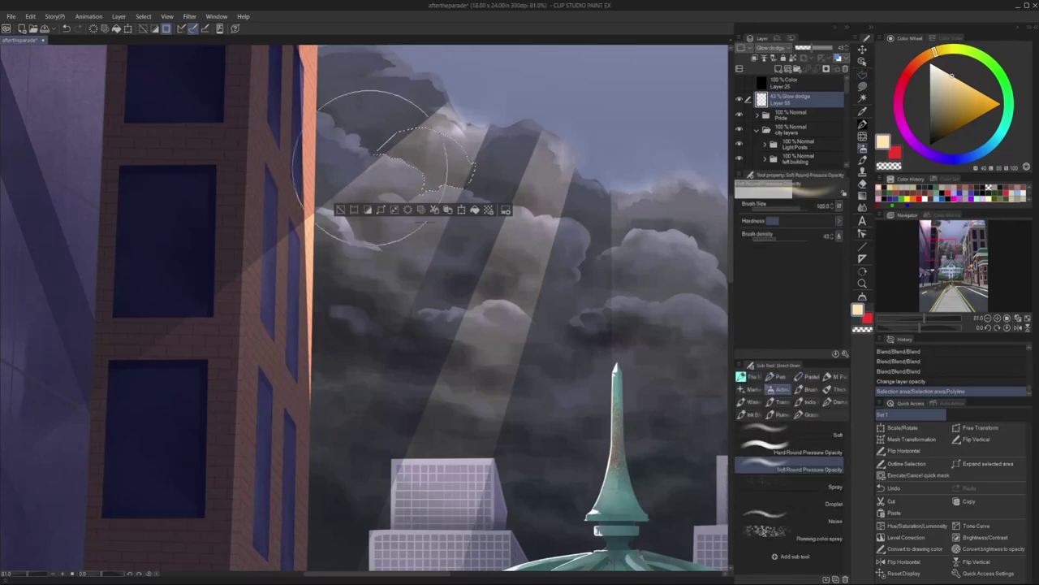
{"action": "key", "text": "m"}
{"action": "key", "text": "ctrl+d"}
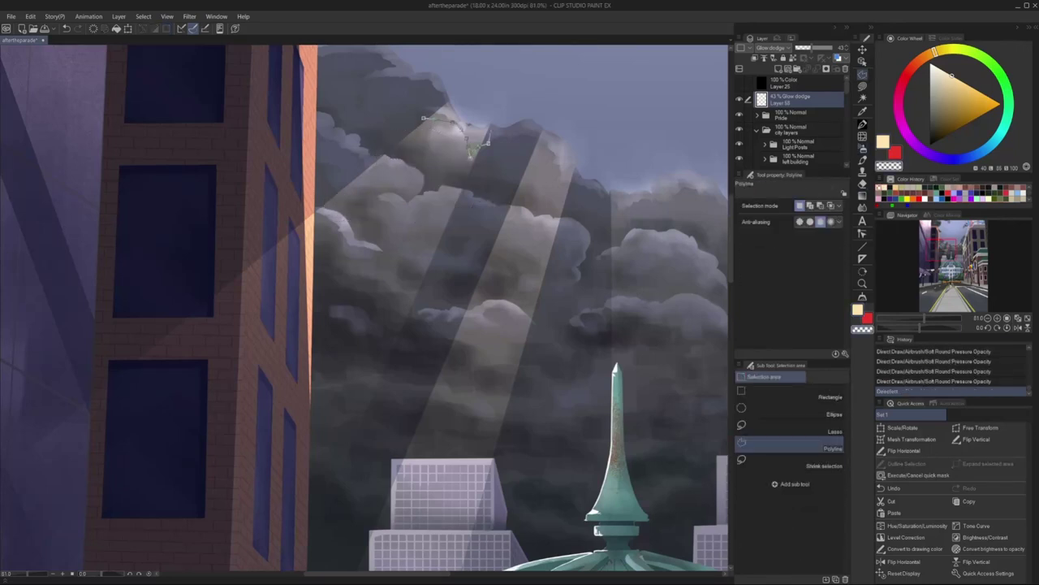
{"action": "left_click", "coordinate": [424, 122]}
{"action": "key", "text": "j"}
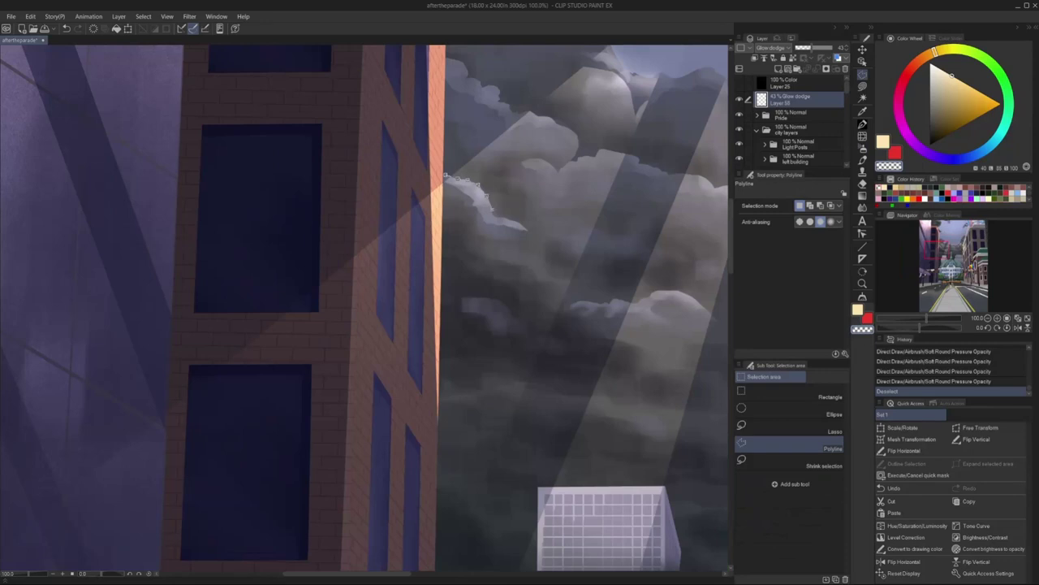
{"action": "scroll", "coordinate": [487, 199], "scroll_direction": "up", "scroll_amount": 5}
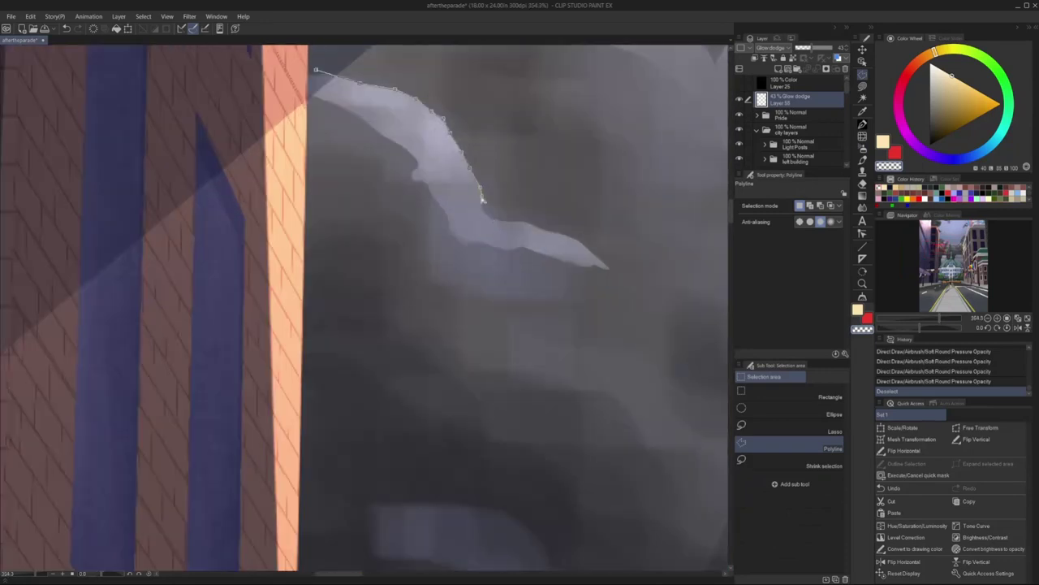
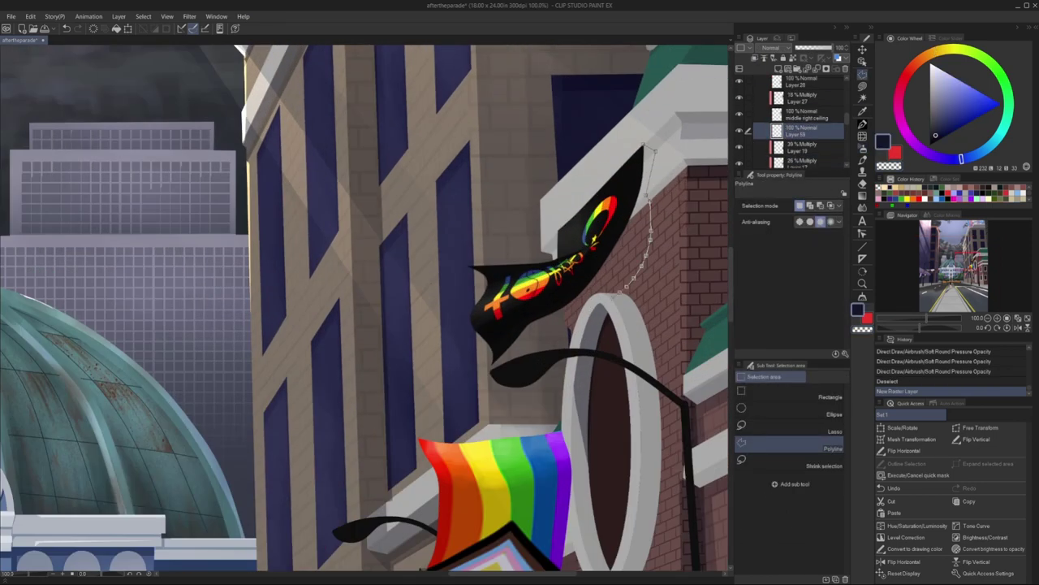
- Convert the blue lamp and streamer strokes to the drawing colour and view the whole street
{"action": "scroll", "coordinate": [365, 309], "scroll_direction": "down", "scroll_amount": 3}
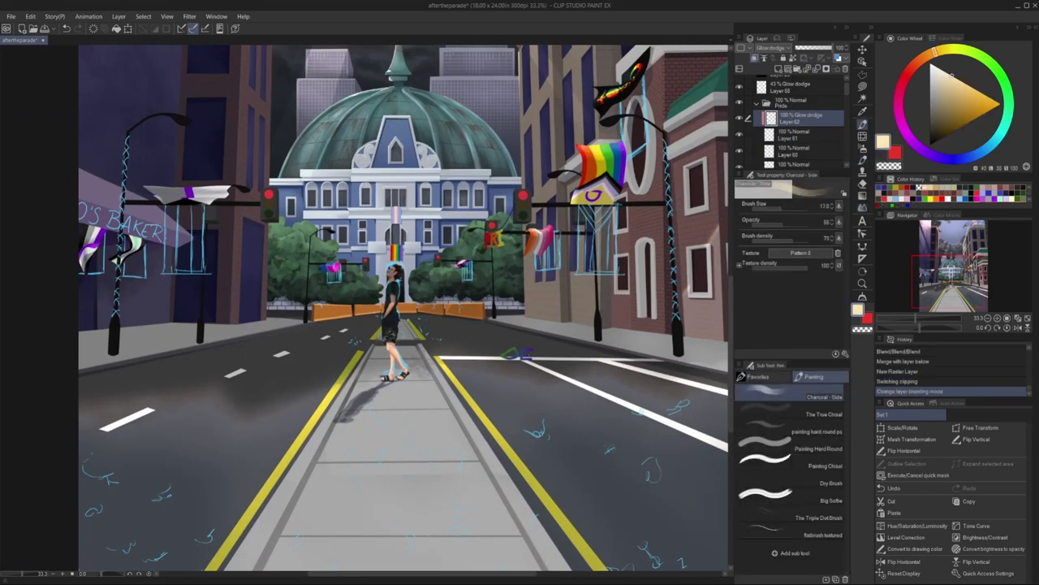
{"action": "key", "text": "ctrl+minus"}
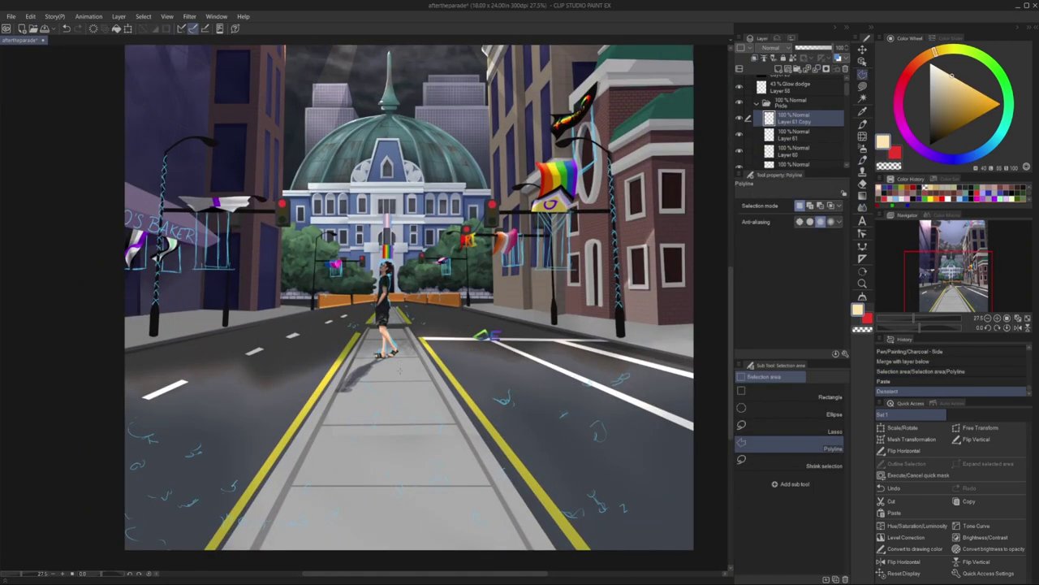
{"action": "left_click", "coordinate": [30, 16]}
{"action": "left_click", "coordinate": [75, 195]}
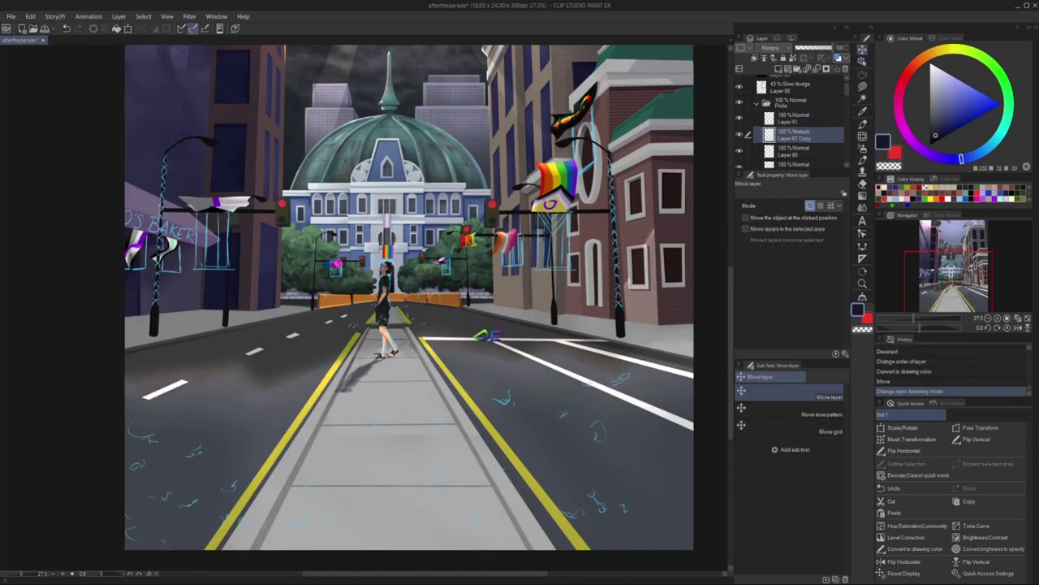
{"action": "key", "text": "ctrl+minus"}
{"action": "key", "text": "ctrl+minus"}
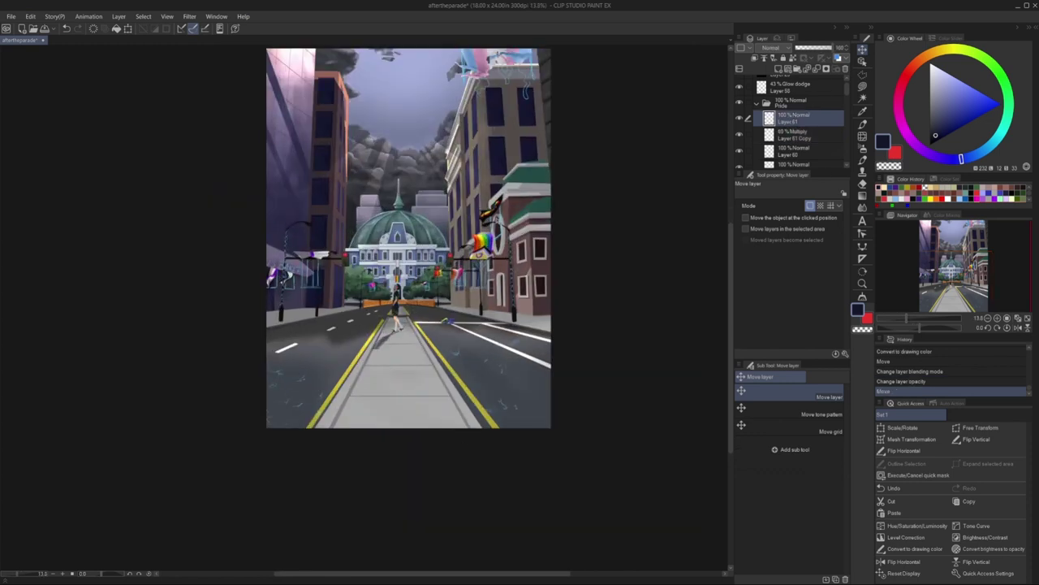
- Type TITO'S BAKERY and angle it onto the left storefront's awning
{"action": "type", "text": "TITO'S BAKERY"}
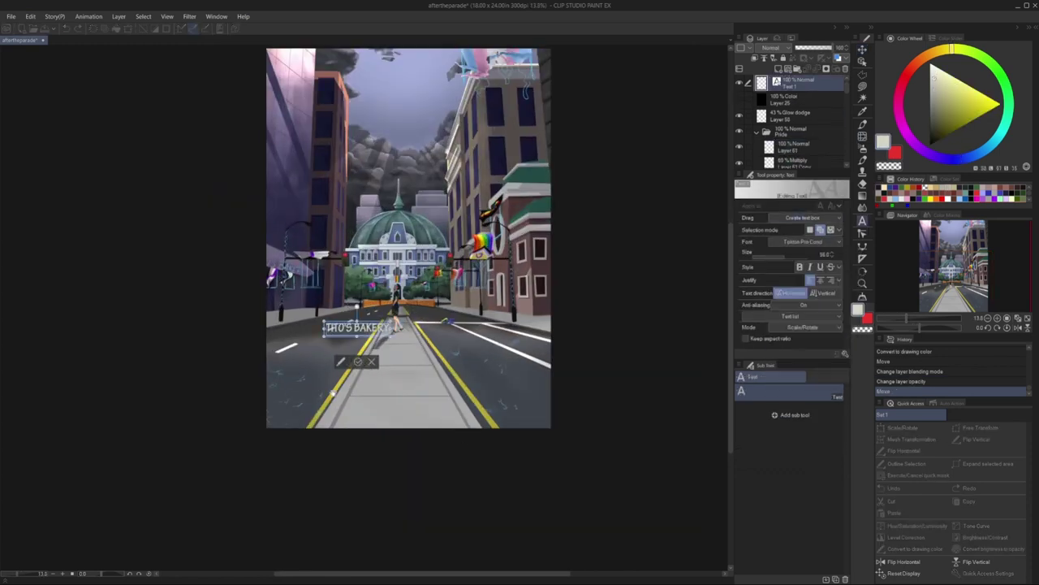
{"action": "key", "text": "ctrl+plus"}
{"action": "key", "text": "ctrl+plus"}
{"action": "left_click", "coordinate": [118, 16]}
{"action": "left_click", "coordinate": [981, 427]}
{"action": "left_click_drag", "start_coordinate": [423, 310], "coordinate": [361, 317]}
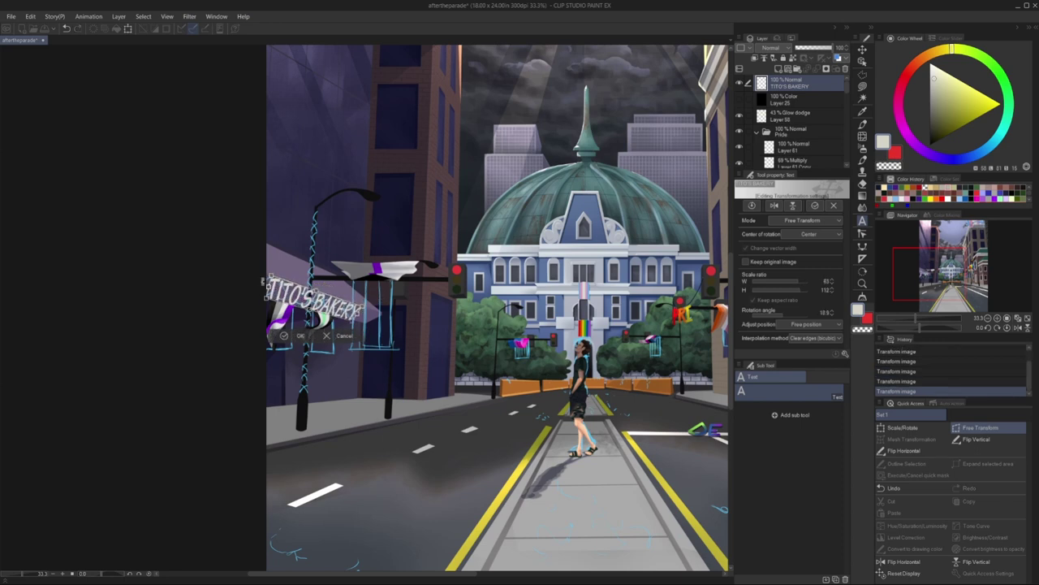
{"action": "left_click", "coordinate": [300, 338]}
- Blend the sign into the awning, then try merging cloud Layer 8 and undo it
{"action": "key", "text": "ctrl+minus"}
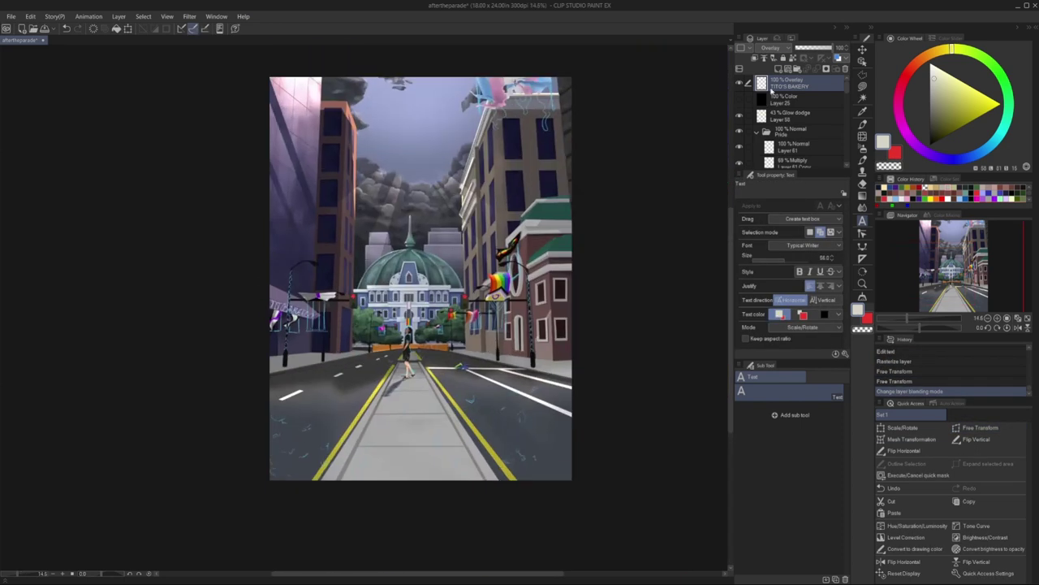
{"action": "key", "text": "ctrl+plus"}
{"action": "key", "text": "ctrl+plus"}
{"action": "key", "text": "ctrl+minus"}
{"action": "key", "text": "ctrl+minus"}
{"action": "key", "text": "ctrl+minus"}
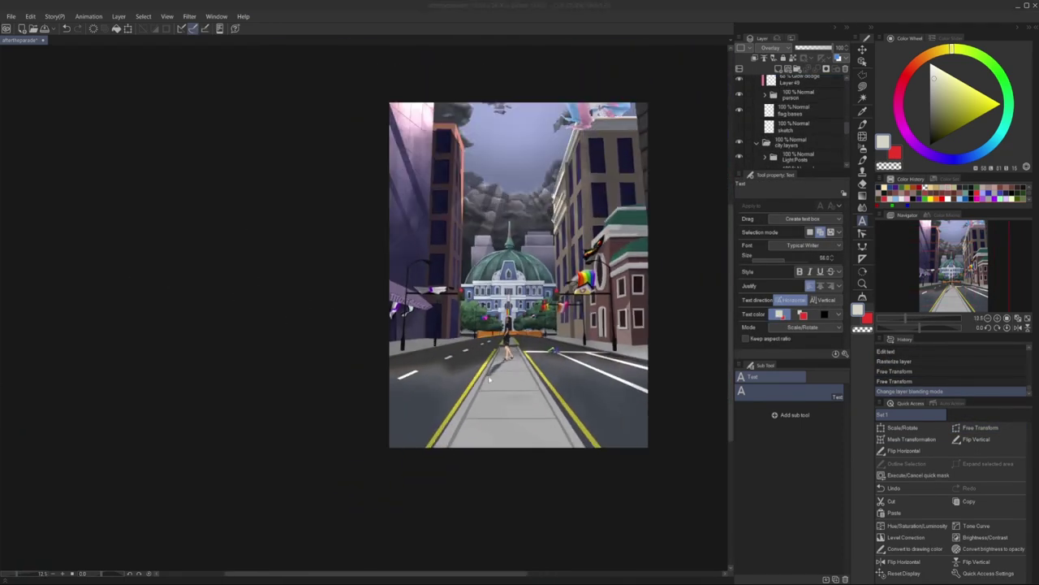
{"action": "key", "text": "ctrl+minus"}
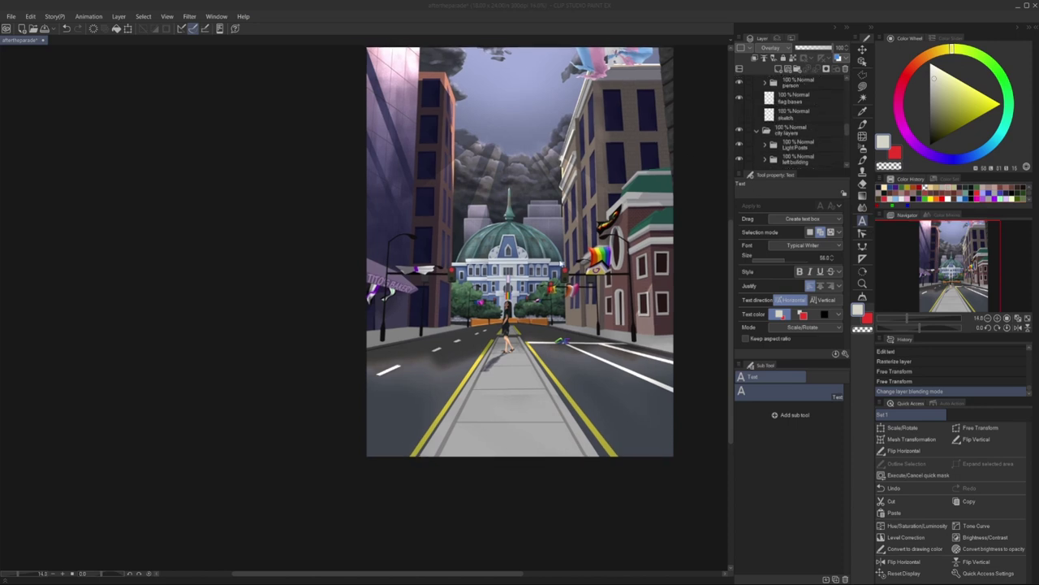
{"action": "key", "text": "ctrl+minus"}
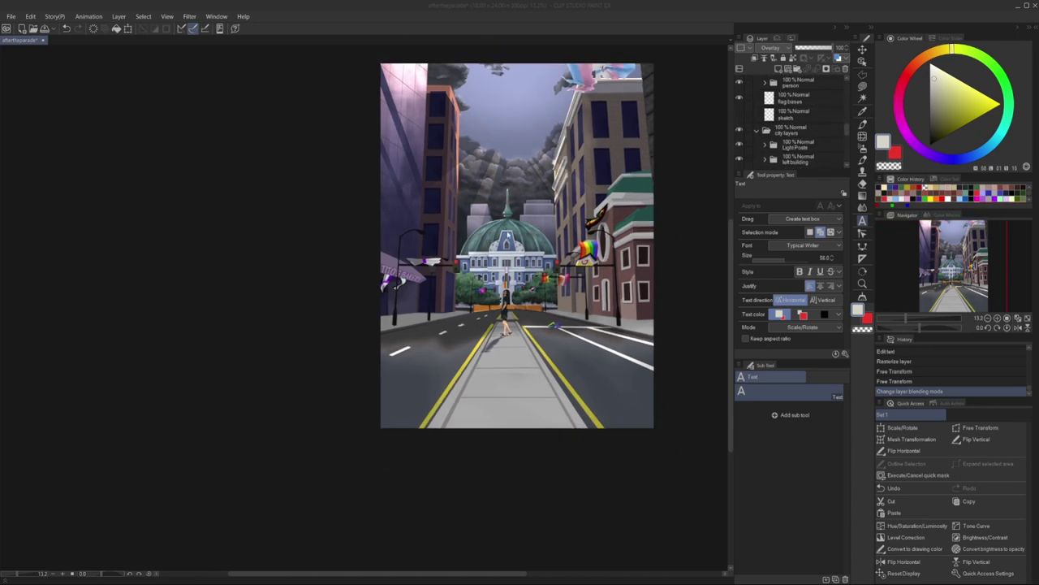
{"action": "left_click", "coordinate": [778, 69]}
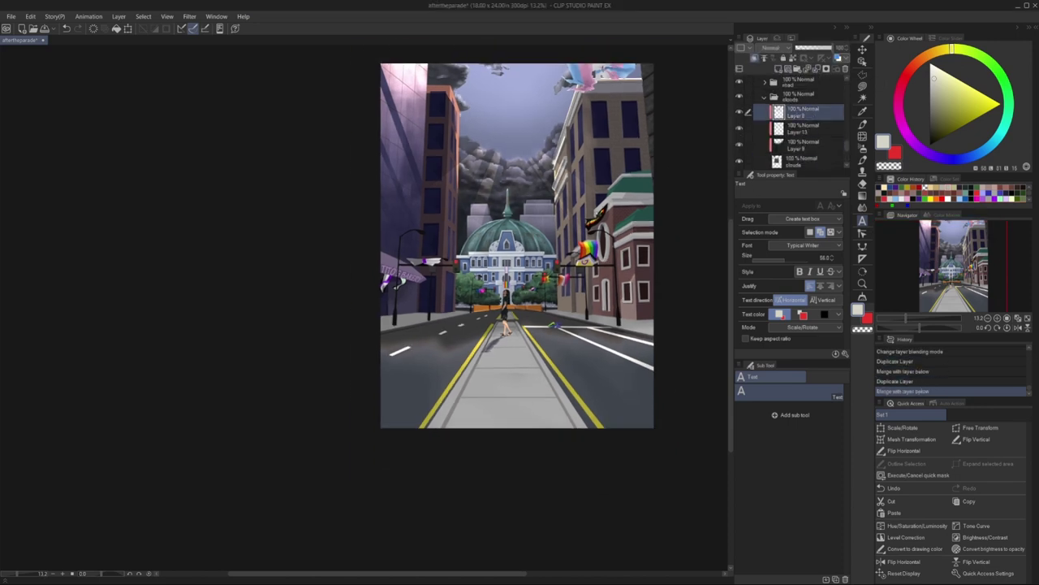
{"action": "key", "text": "ctrl+e"}
{"action": "key", "text": "ctrl+z"}
- Dab Spattery Brush patches on a new layer and rotate them onto the right lane
{"action": "scroll", "coordinate": [742, 127], "scroll_direction": "down", "scroll_amount": 3}
{"action": "scroll", "coordinate": [722, 213], "scroll_direction": "up", "scroll_amount": 1}
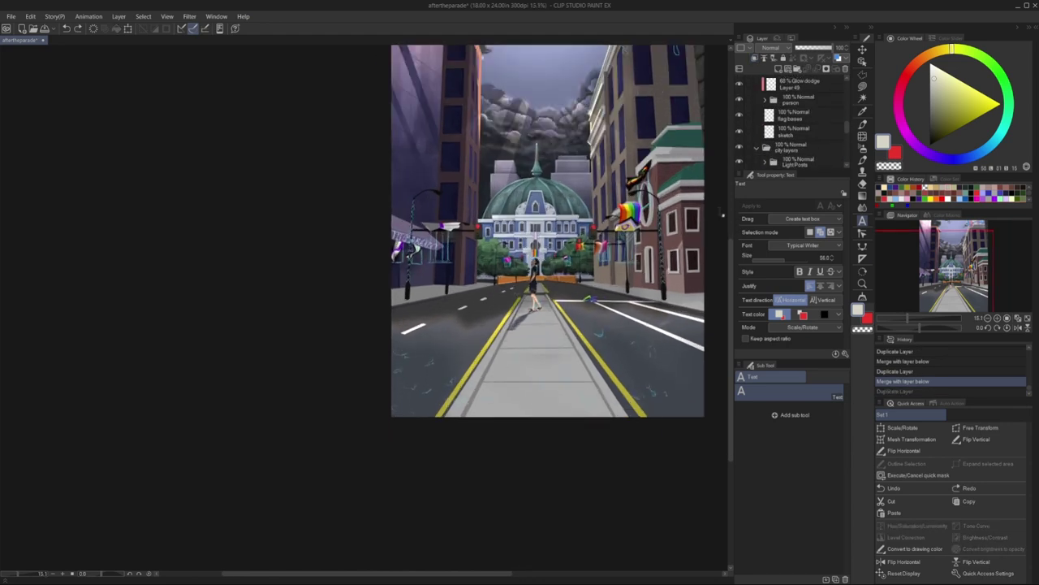
{"action": "key", "text": "b"}
{"action": "key", "text": "ctrl+shift+n"}
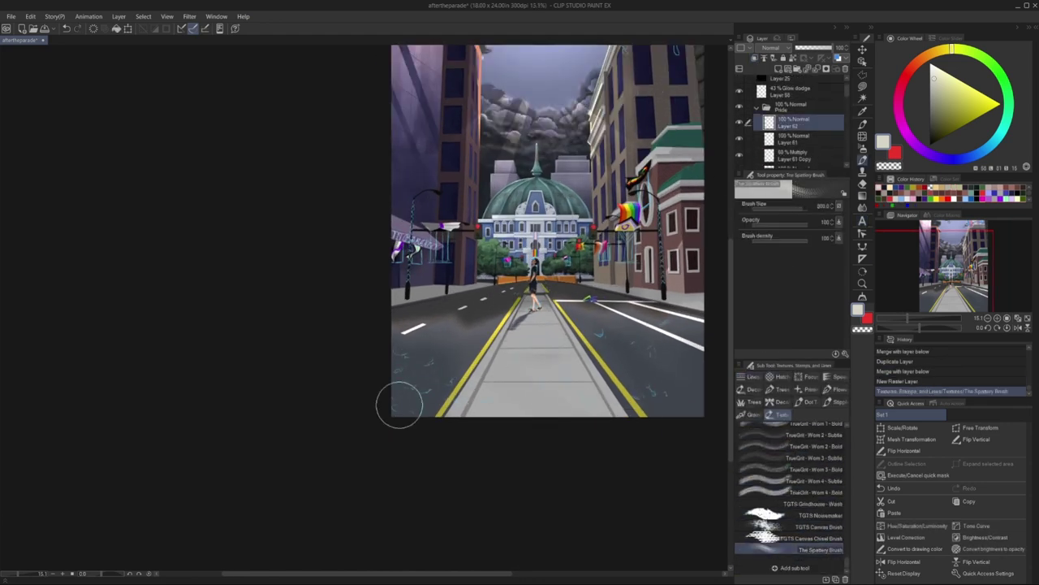
{"action": "left_click", "coordinate": [428, 371]}
{"action": "left_click", "coordinate": [649, 349]}
{"action": "left_click", "coordinate": [438, 385]}
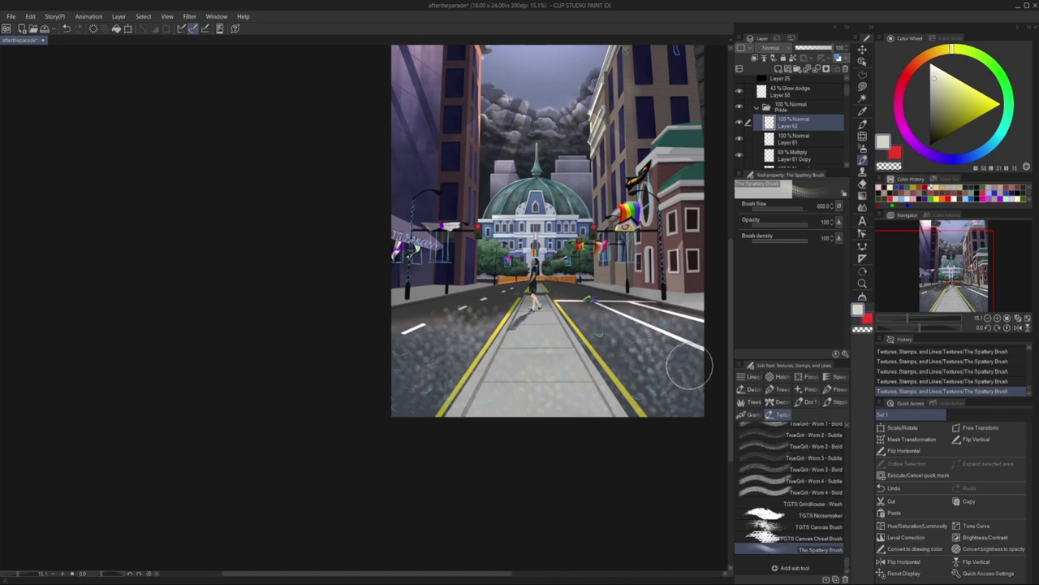
{"action": "key", "text": "ctrl+shift+t"}
{"action": "left_click_drag", "start_coordinate": [689, 367], "coordinate": [633, 329]}
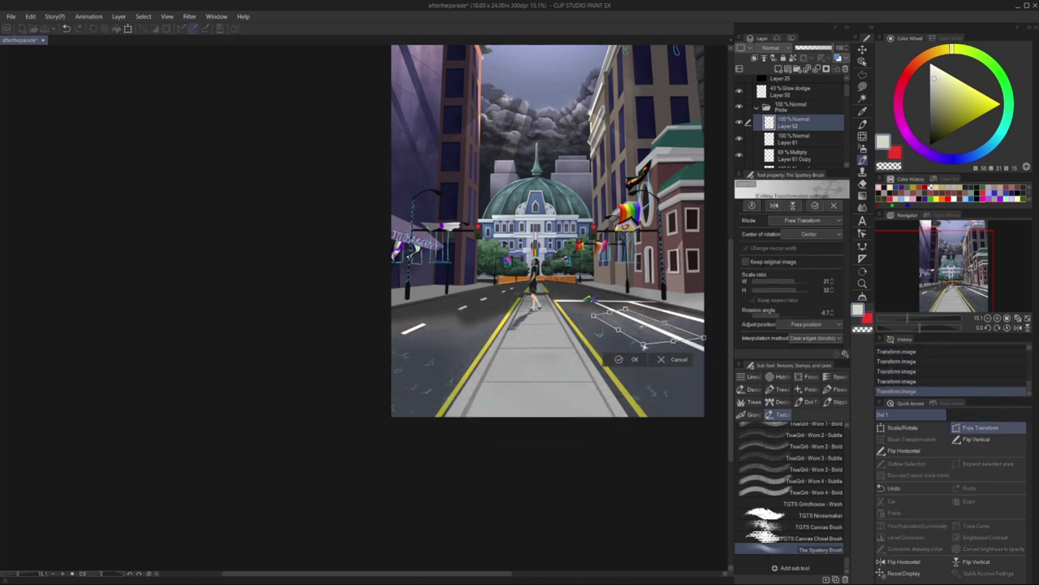
{"action": "key", "text": "Return"}
- Duplicate and merge the spatter layer, then paint more spatter higher on the left lane
{"action": "key", "text": "ctrl+j"}
{"action": "key", "text": "k"}
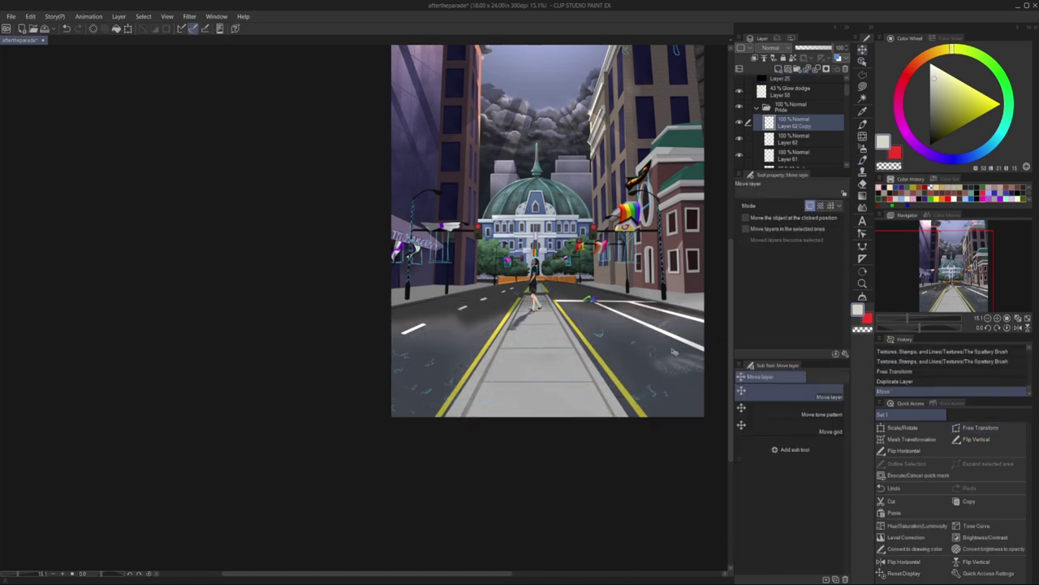
{"action": "key", "text": "ctrl+e"}
{"action": "key", "text": "ctrl+j"}
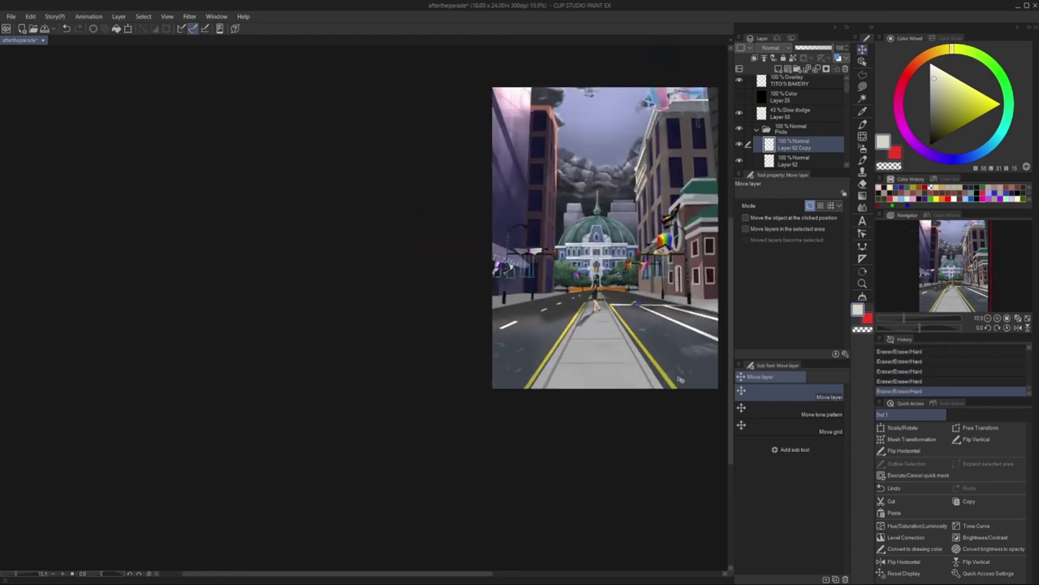
{"action": "key", "text": "b"}
{"action": "left_click_drag", "start_coordinate": [529, 349], "coordinate": [552, 356]}
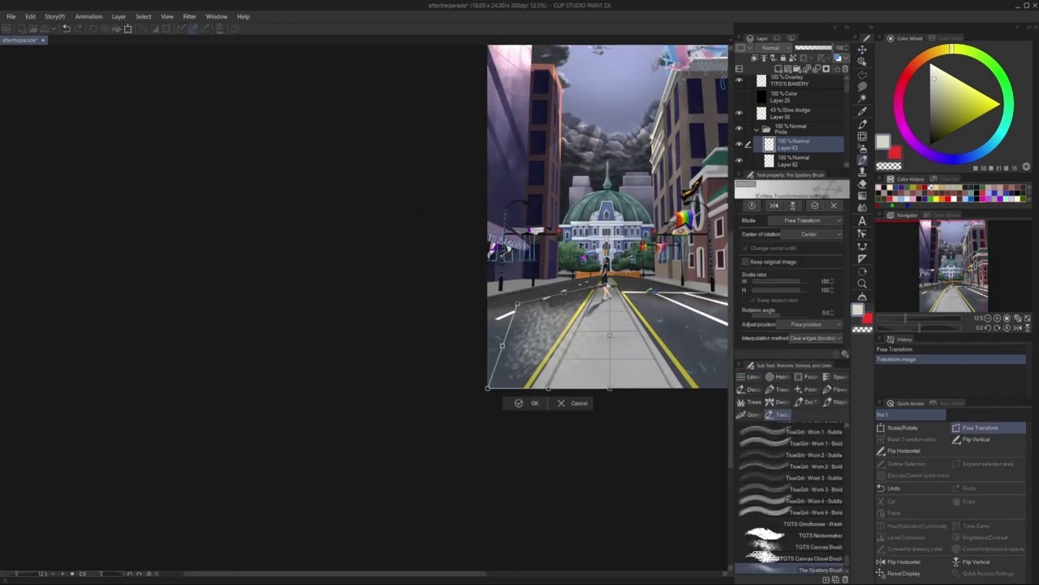
{"action": "key", "text": "ctrl+z"}
{"action": "left_click_drag", "start_coordinate": [535, 308], "coordinate": [560, 319]}
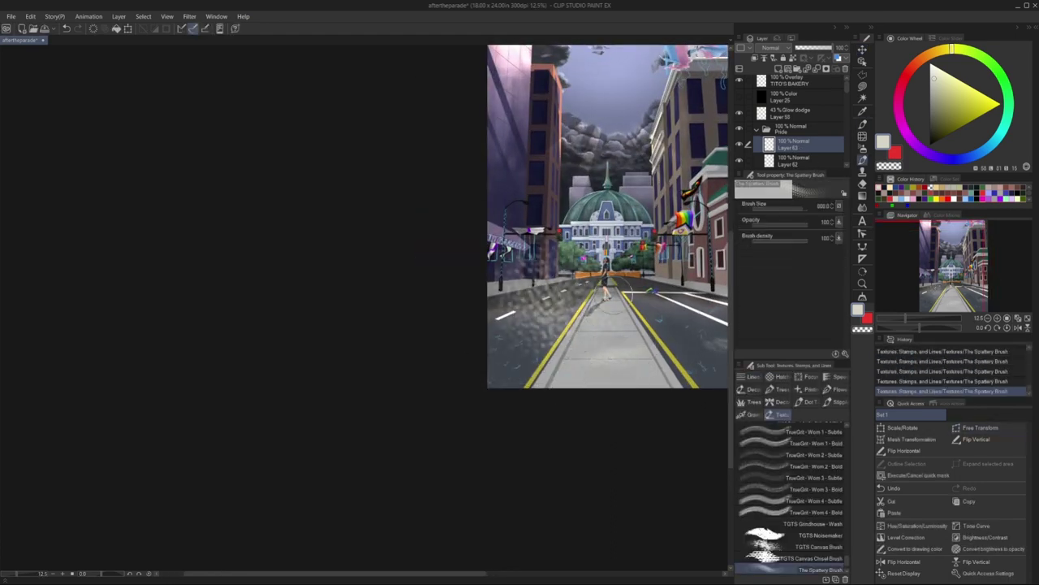
{"action": "key", "text": "ctrl+t"}
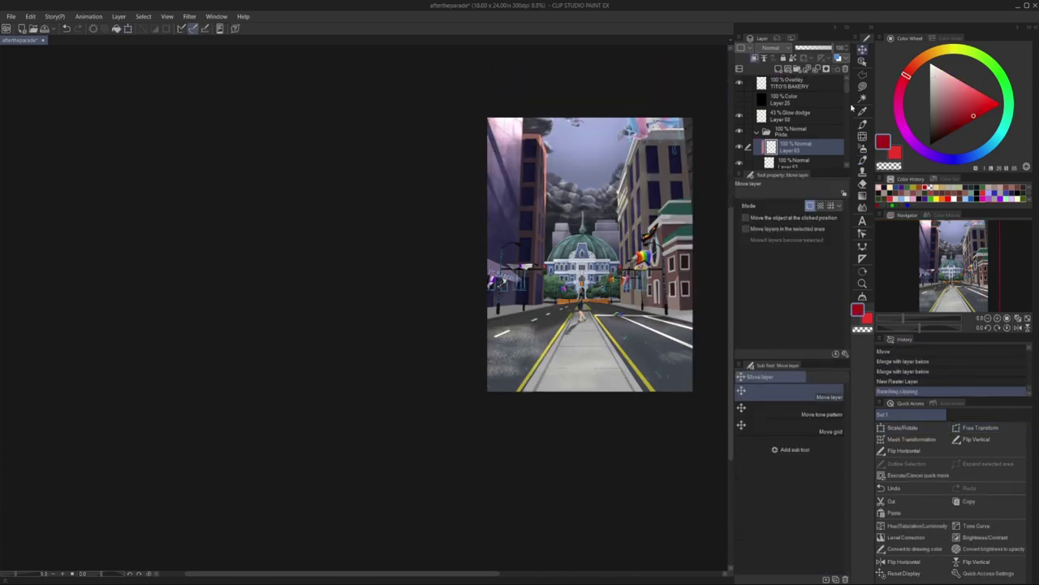
- Paint yellow and purple Charcoal - Side confetti at lower left, merge, and add spatter texture
{"action": "left_click", "coordinate": [863, 124]}
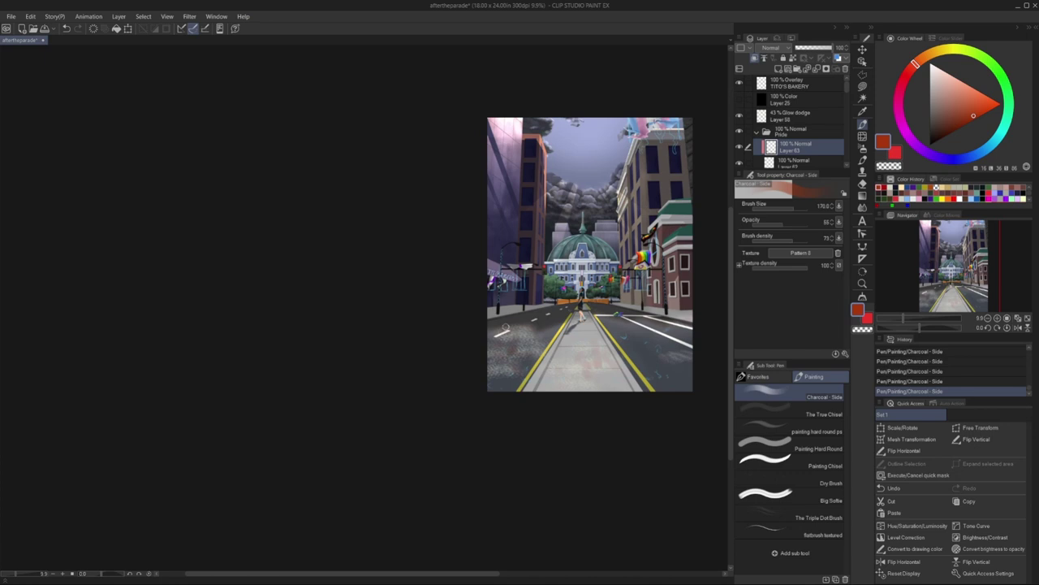
{"action": "left_click", "coordinate": [501, 322], "text": "alt"}
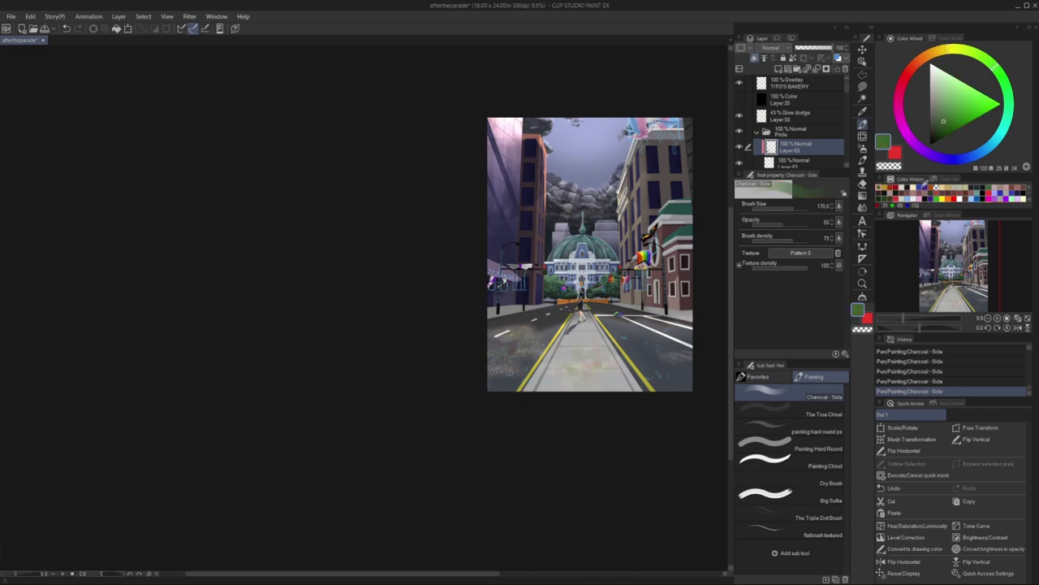
{"action": "left_click", "coordinate": [500, 336], "text": "alt"}
{"action": "key", "text": "ctrl+shift+d"}
{"action": "key", "text": "bracketright"}
{"action": "left_click_drag", "start_coordinate": [491, 369], "coordinate": [540, 333]}
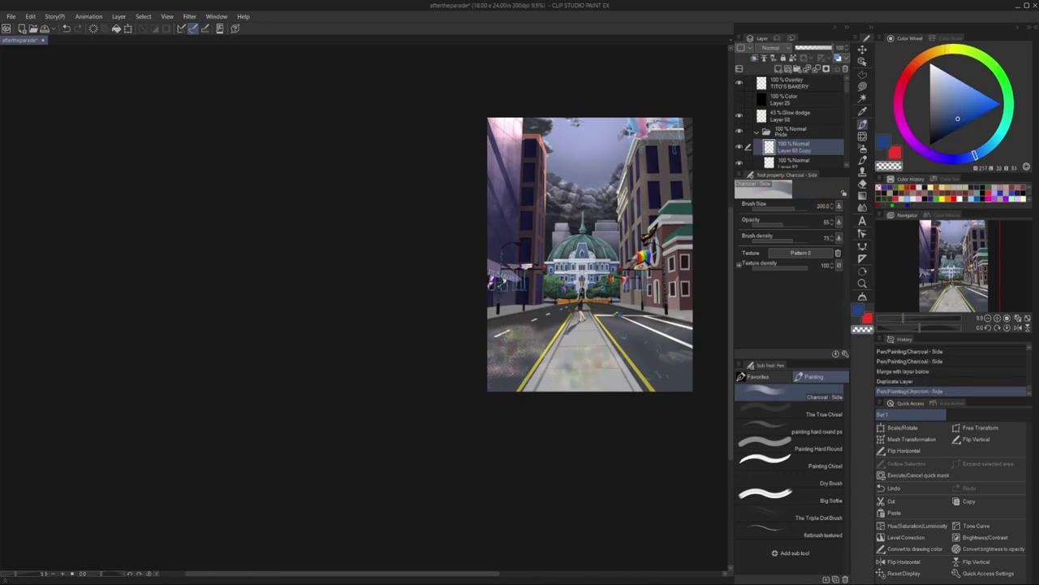
{"action": "key", "text": "ctrl+e"}
{"action": "key", "text": "b"}
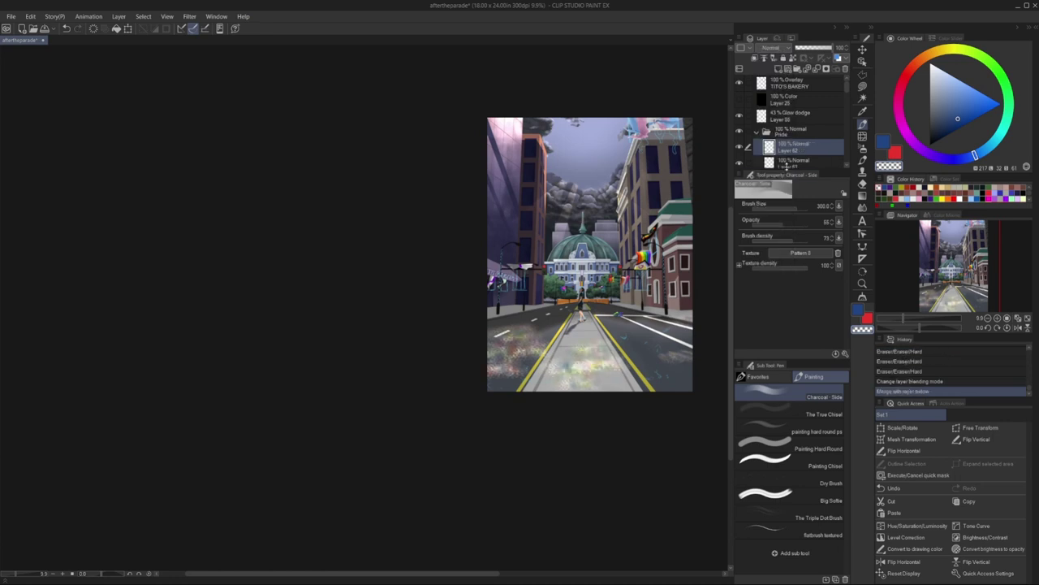
{"action": "left_click_drag", "start_coordinate": [496, 365], "coordinate": [520, 349]}
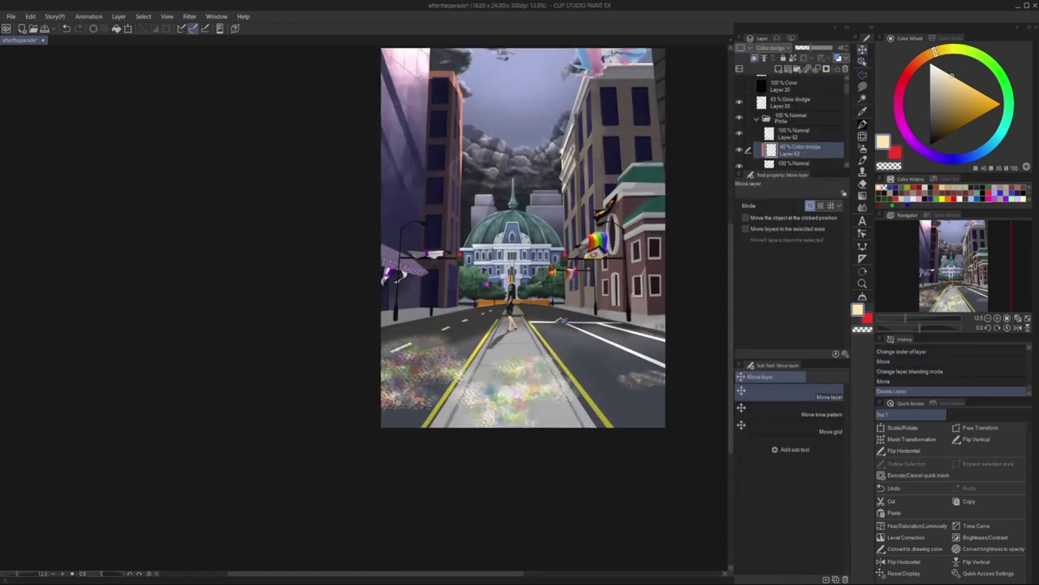
- Boost the confetti with Hue/Saturation/Luminosity: Saturation 51, Luminosity -14
{"action": "left_click", "coordinate": [30, 16]}
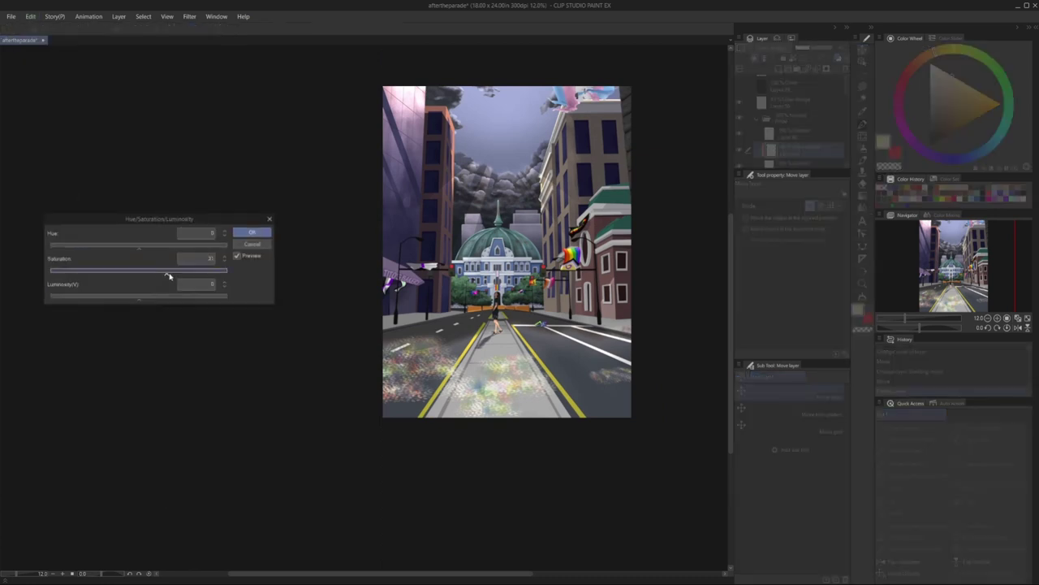
{"action": "left_click", "coordinate": [252, 243]}
{"action": "left_click", "coordinate": [30, 17]}
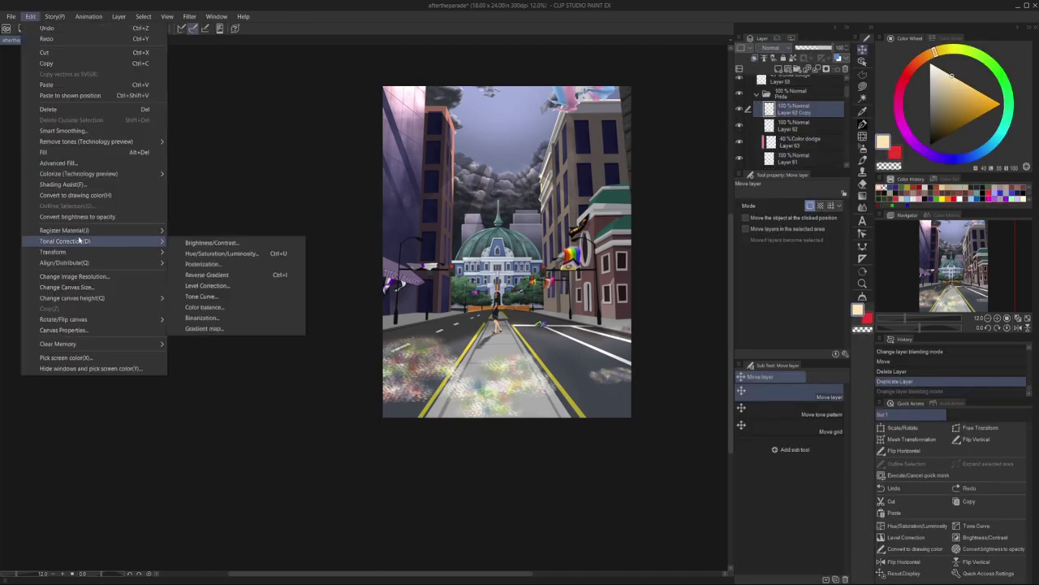
{"action": "left_click", "coordinate": [219, 264]}
{"action": "left_click_drag", "start_coordinate": [139, 296], "coordinate": [127, 302]}
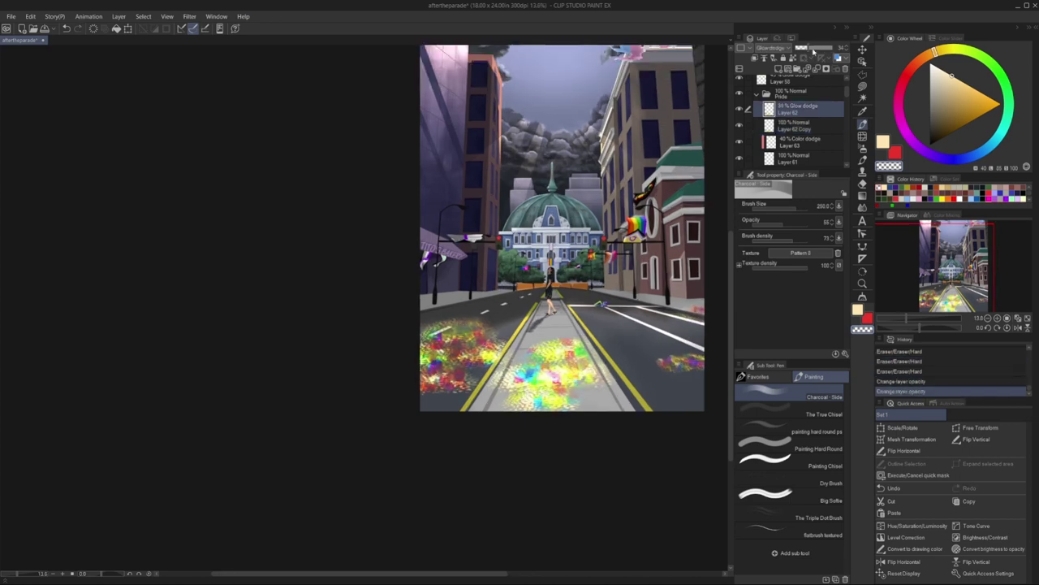
{"action": "key", "text": "ctrl+plus"}
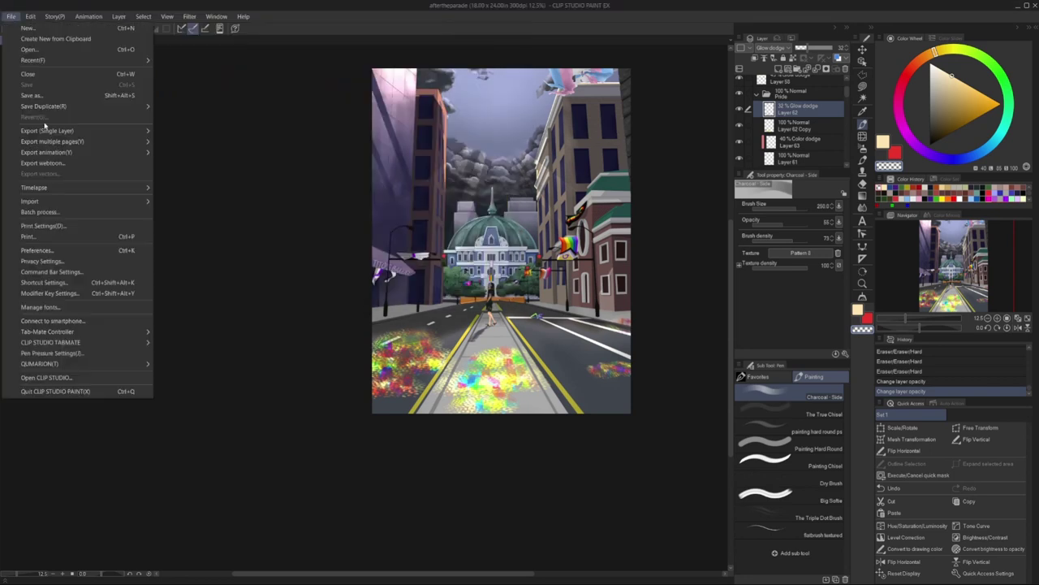
- Export the painting as a single-layer PSD named 'aftertheparade'
{"action": "left_click", "coordinate": [46, 127]}
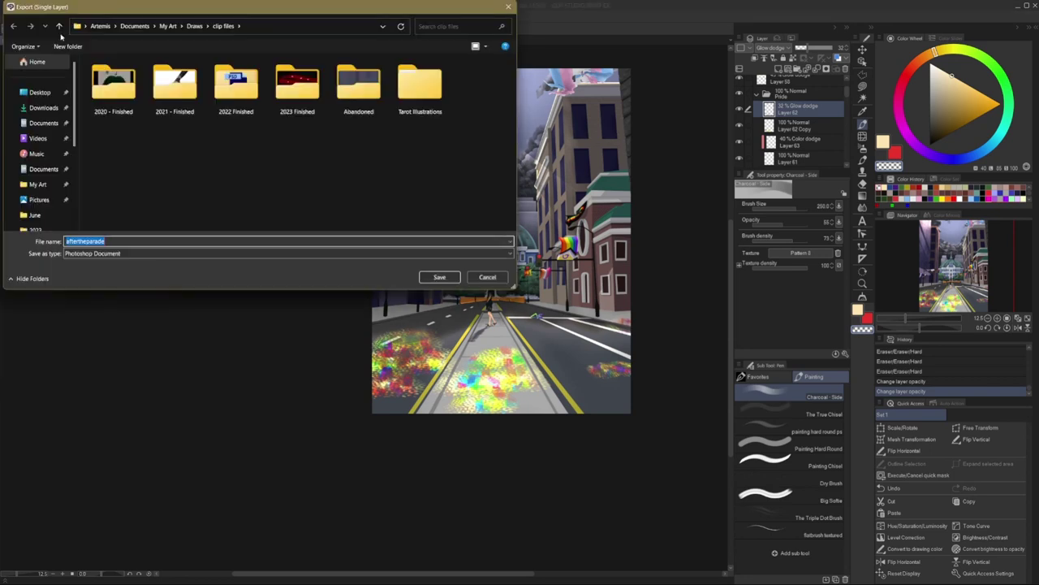
{"action": "key", "text": "Return"}
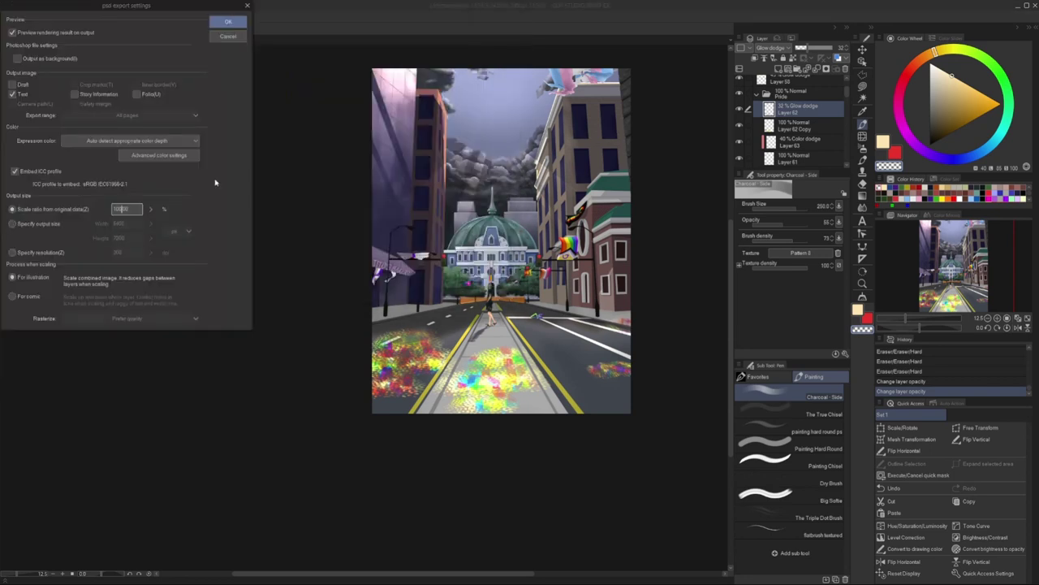
{"action": "key", "text": "Return"}
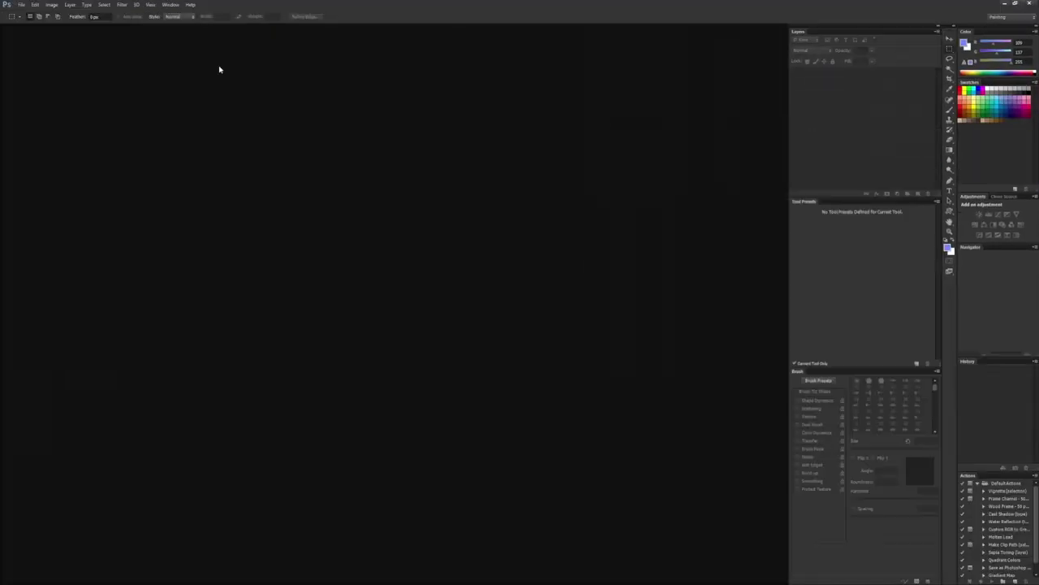
{"action": "left_click", "coordinate": [21, 5]}
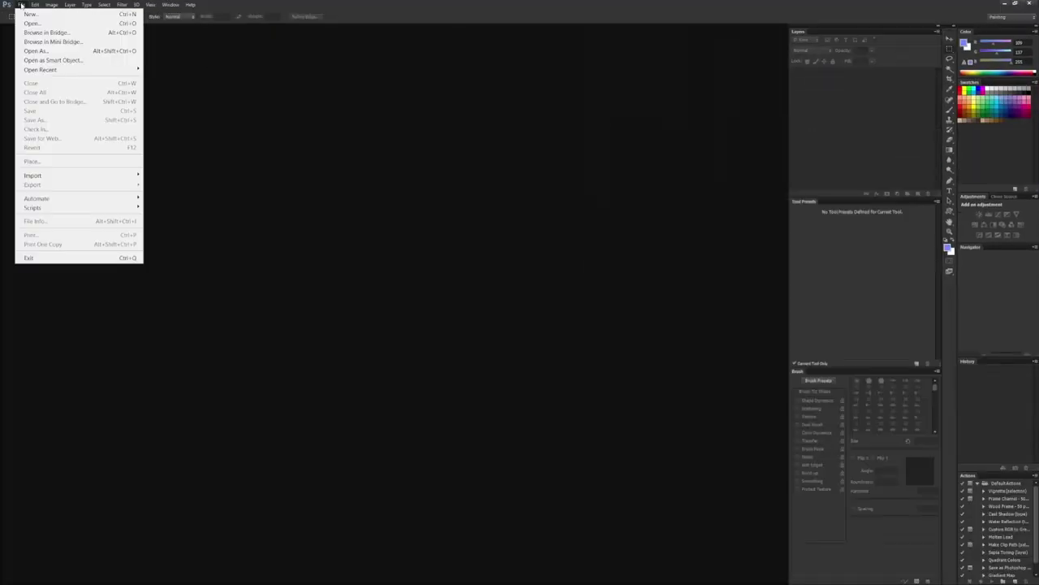
- Open the exported painting PSD and duplicate its layer for Levels adjustments
{"action": "left_click", "coordinate": [31, 22]}
{"action": "double_click", "coordinate": [570, 241]}
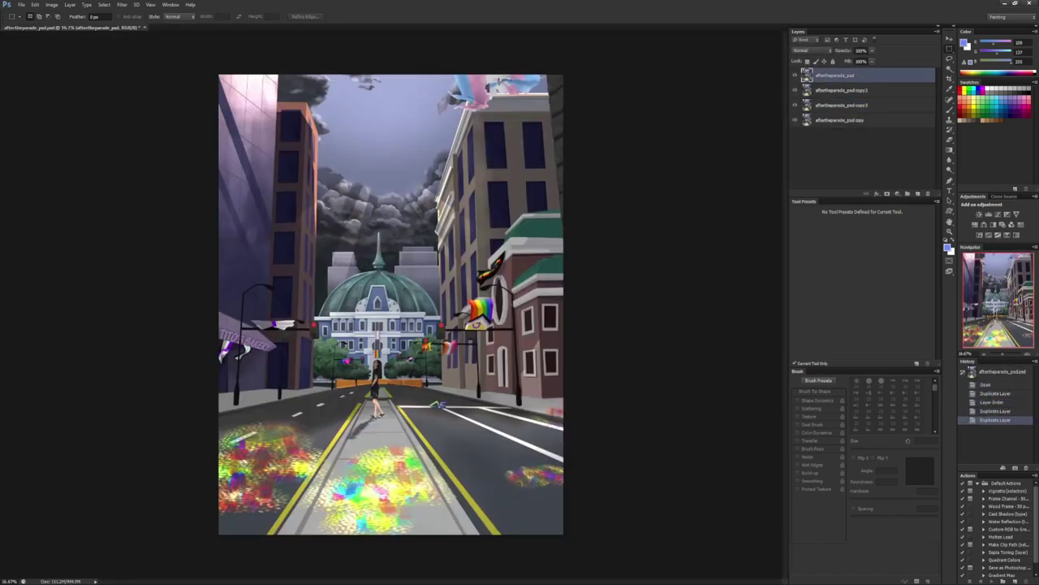
{"action": "left_click", "coordinate": [35, 5]}
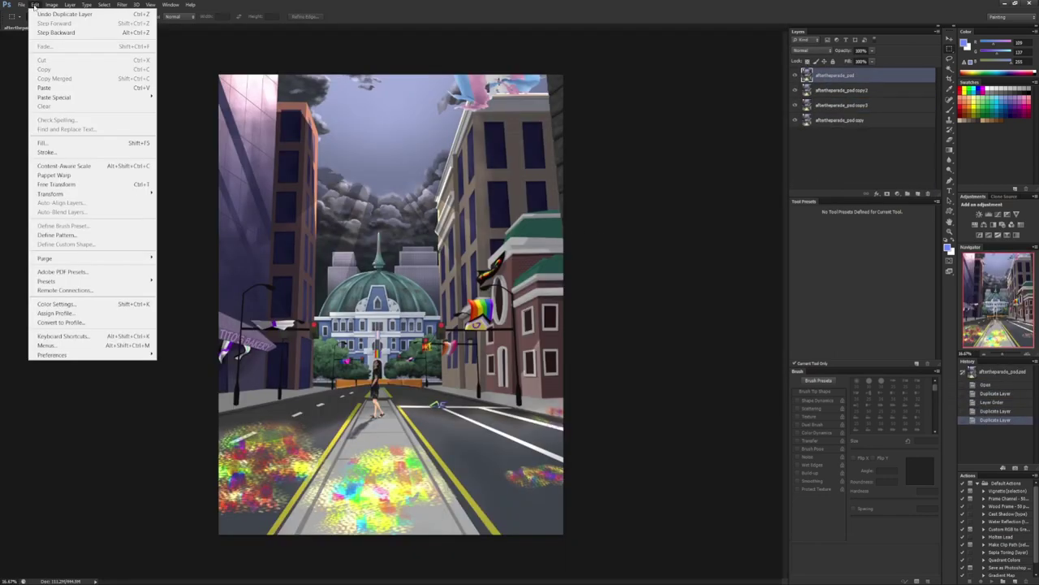
{"action": "mouse_move", "coordinate": [70, 5]}
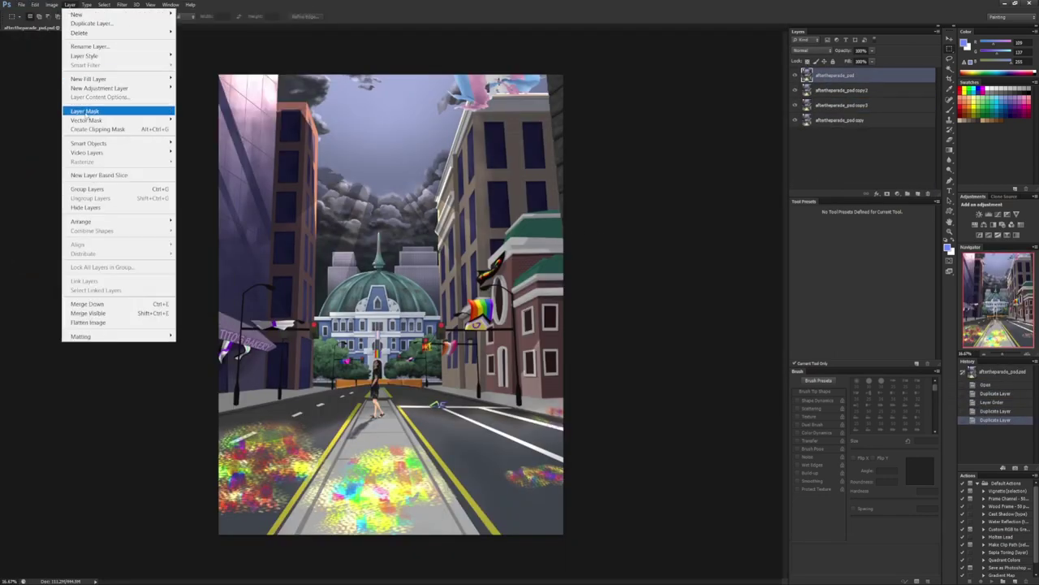
{"action": "left_click", "coordinate": [136, 5]}
{"action": "left_click", "coordinate": [69, 5]}
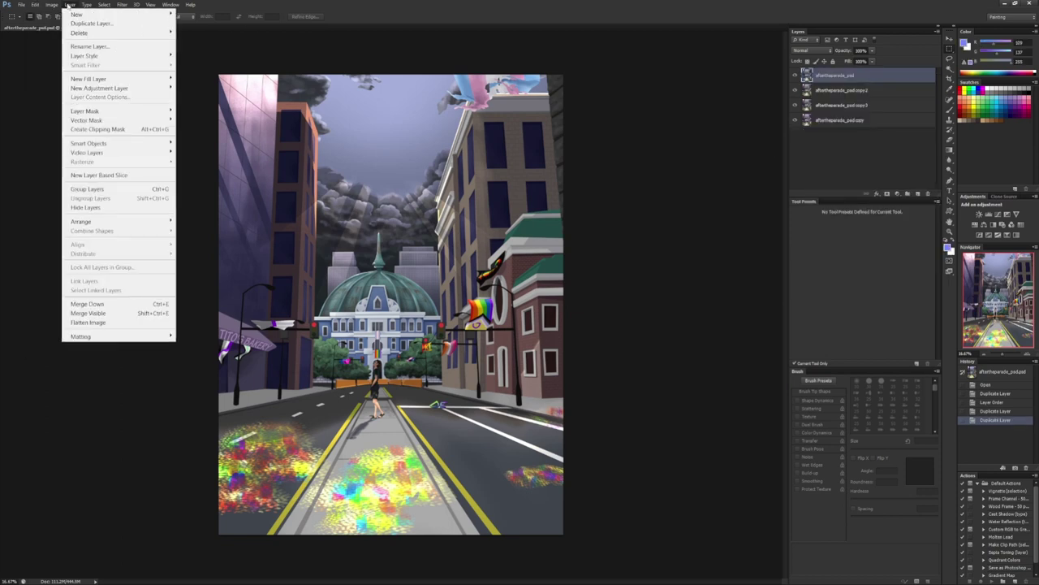
{"action": "mouse_move", "coordinate": [90, 25]}
{"action": "left_click", "coordinate": [175, 36]}
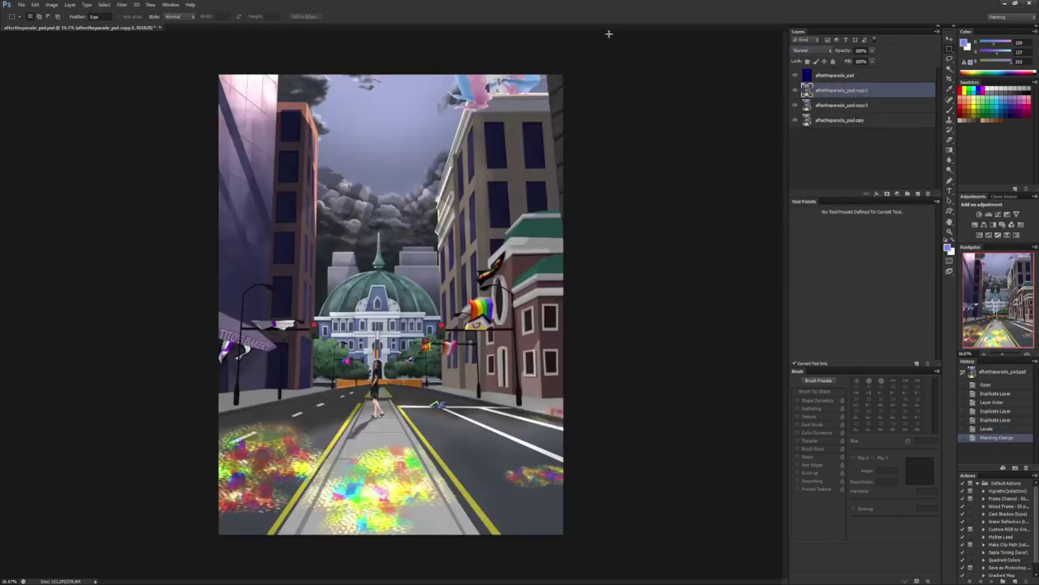
- Remove a different colour channel from each of the three copies with Levels
{"action": "left_click", "coordinate": [51, 5]}
{"action": "key", "text": "ctrl+l"}
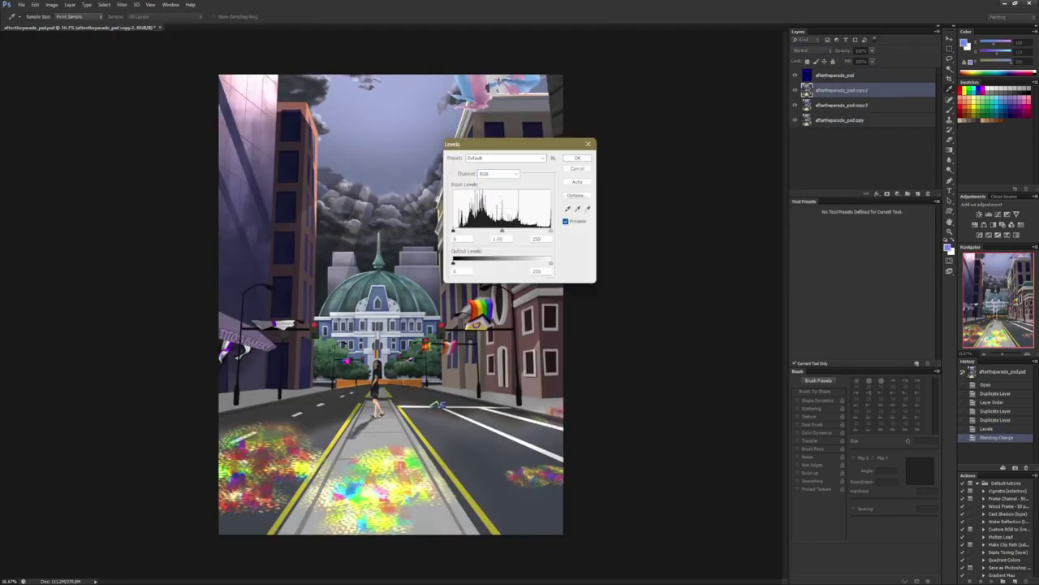
{"action": "key", "text": "Return"}
{"action": "left_click", "coordinate": [51, 5]}
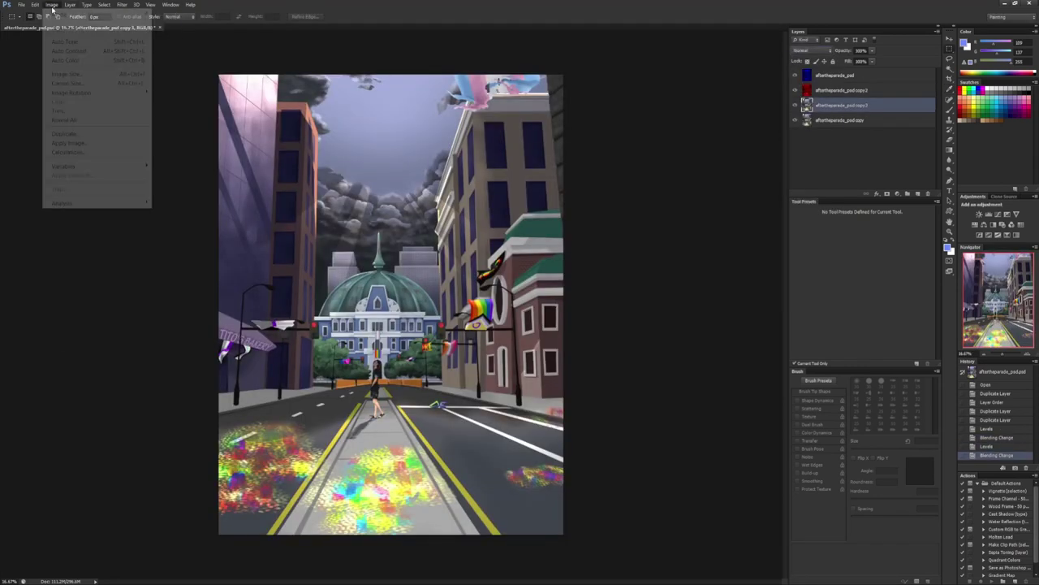
{"action": "left_click", "coordinate": [175, 36]}
{"action": "key", "text": "Return"}
- Set the colour copies to Lighten, nudge them out of register, and lower the top to 62%
{"action": "key", "text": "v"}
{"action": "key", "text": "alt+bracketright"}
{"action": "key", "text": "Right"}
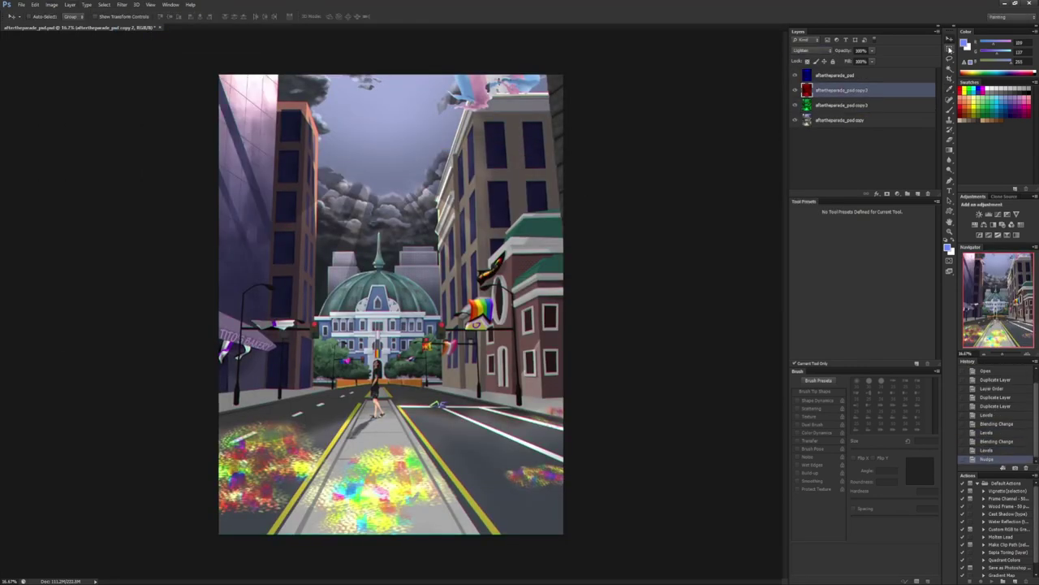
{"action": "key", "text": "alt+bracketleft"}
{"action": "key", "text": "Right"}
{"action": "key", "text": "shift+plus"}
{"action": "key", "text": "alt+bracketright"}
{"action": "key", "text": "alt+bracketright"}
{"action": "key", "text": "6"}
{"action": "key", "text": "2"}
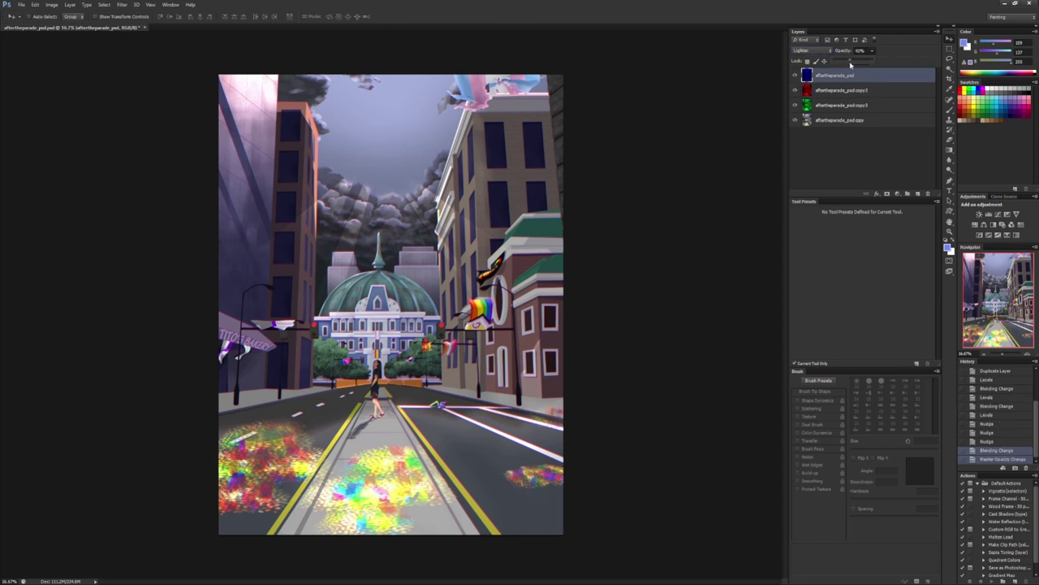
{"action": "key", "text": "alt+bracketleft"}
{"action": "left_click_drag", "start_coordinate": [851, 64], "coordinate": [861, 61]}
{"action": "key", "text": "alt+bracketleft"}
- Select the whole canvas and copy the merged visible image
{"action": "right_click", "coordinate": [843, 84]}
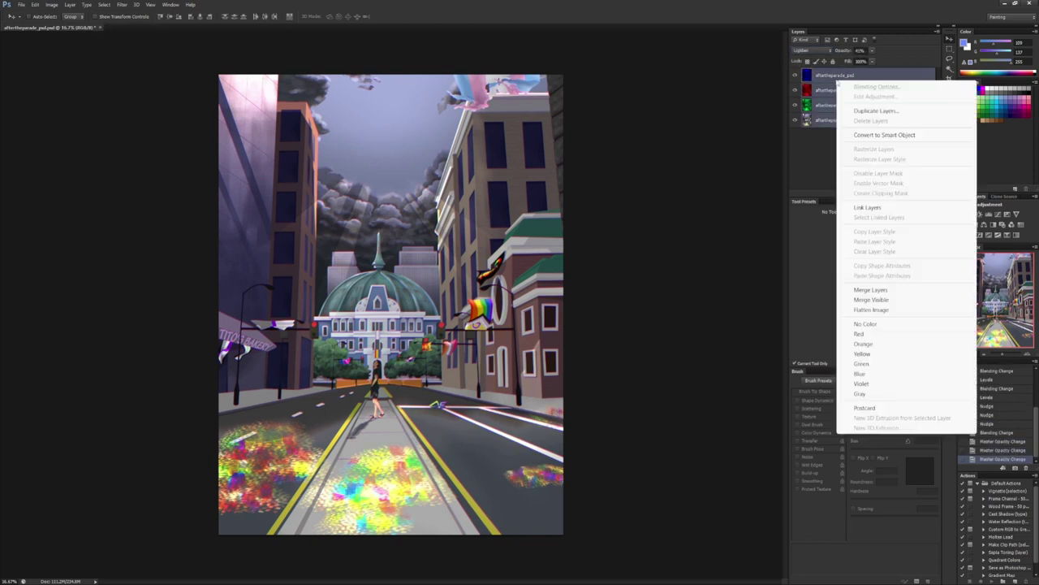
{"action": "key", "text": "Escape"}
{"action": "key", "text": "ctrl+alt+a"}
{"action": "left_click", "coordinate": [70, 4]}
{"action": "left_click", "coordinate": [307, 344]}
{"action": "right_click", "coordinate": [859, 105]}
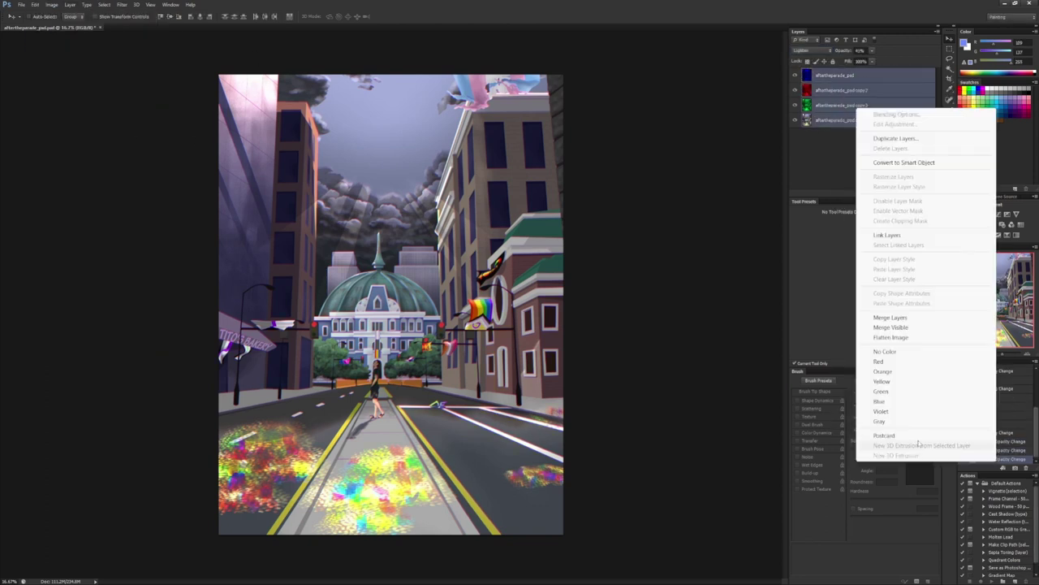
{"action": "key", "text": "Escape"}
{"action": "key", "text": "alt+e"}
{"action": "key", "text": "Escape"}
{"action": "key", "text": "m"}
{"action": "key", "text": "ctrl+a"}
- Paste the merged image as Layer 1, add an Overlay High Pass copy with noise, and lower its opacity
{"action": "right_click", "coordinate": [438, 294]}
{"action": "left_click", "coordinate": [458, 301]}
{"action": "key", "text": "ctrl+v"}
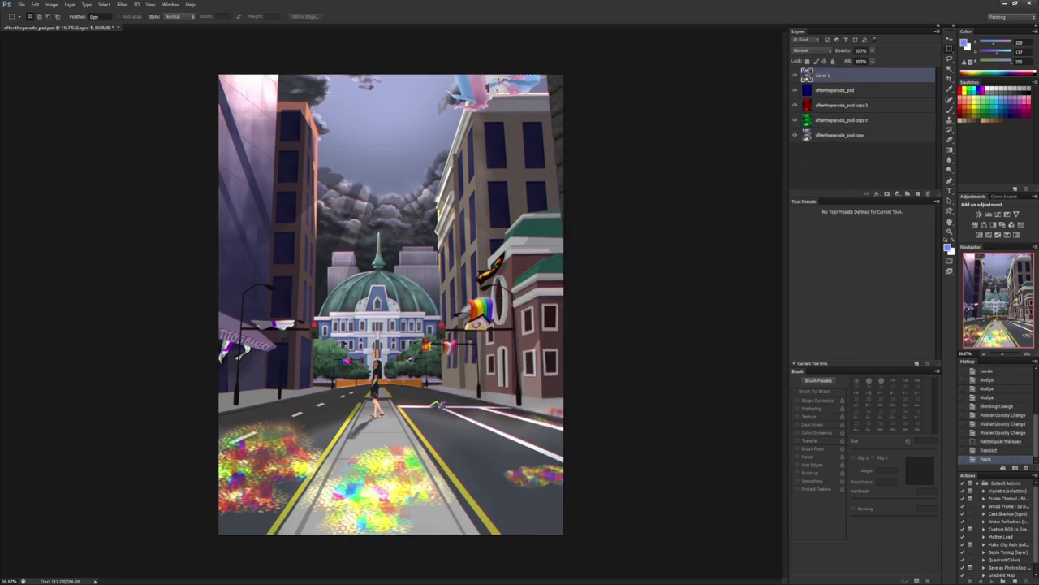
{"action": "key", "text": "ctrl+j"}
{"action": "left_click", "coordinate": [122, 4]}
{"action": "left_click", "coordinate": [252, 146]}
{"action": "left_click", "coordinate": [818, 173]}
{"action": "left_click", "coordinate": [122, 4]}
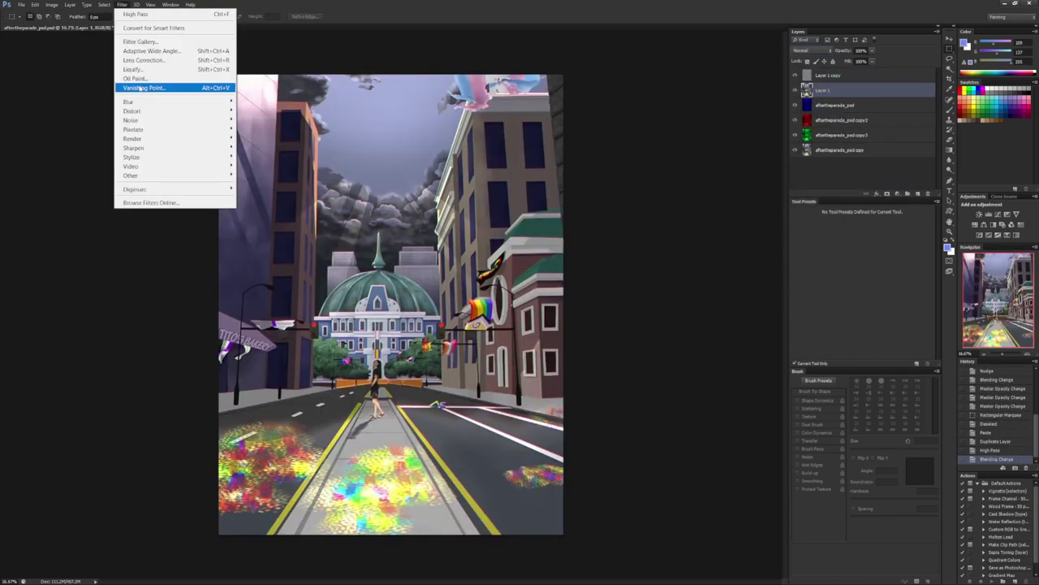
{"action": "left_click", "coordinate": [220, 100]}
{"action": "left_click", "coordinate": [569, 154]}
{"action": "left_click_drag", "start_coordinate": [872, 61], "coordinate": [841, 61]}
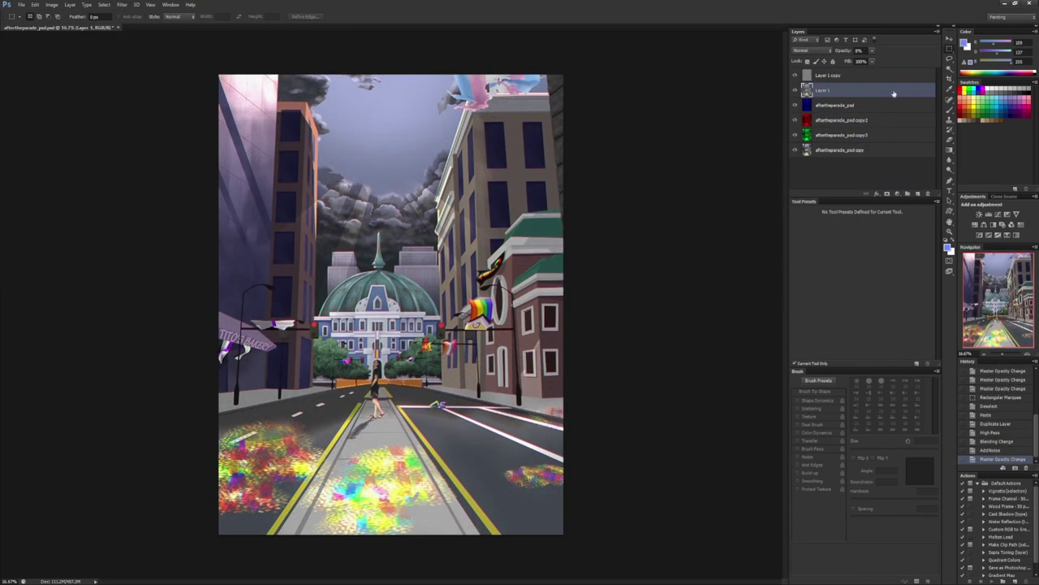
{"action": "key", "text": "z"}
{"action": "left_click_drag", "start_coordinate": [487, 154], "coordinate": [122, 104]}
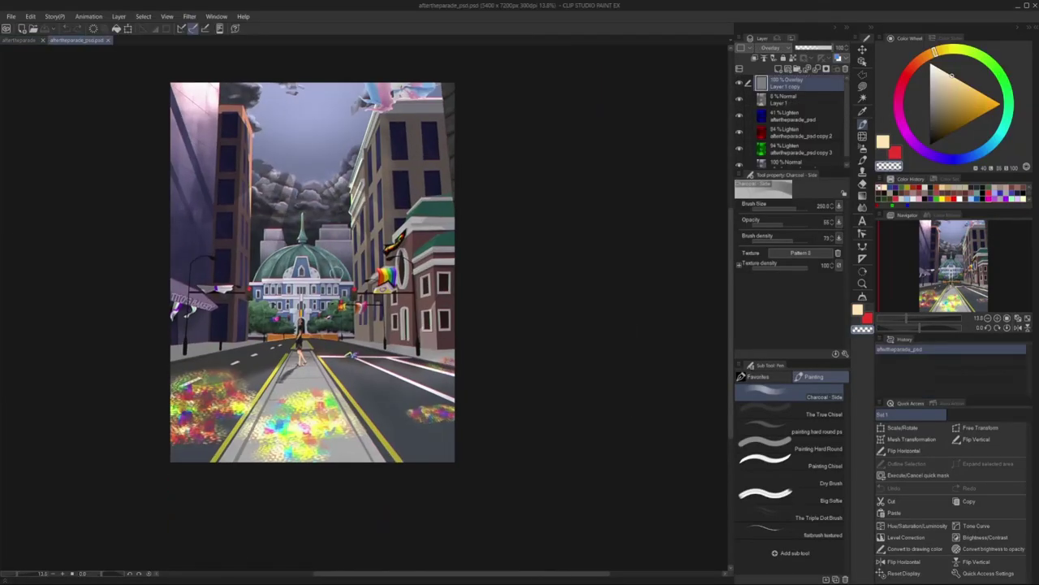
- Scale the whole painting down slightly and add a new raster layer for the border
{"action": "key", "text": "ctrl+t"}
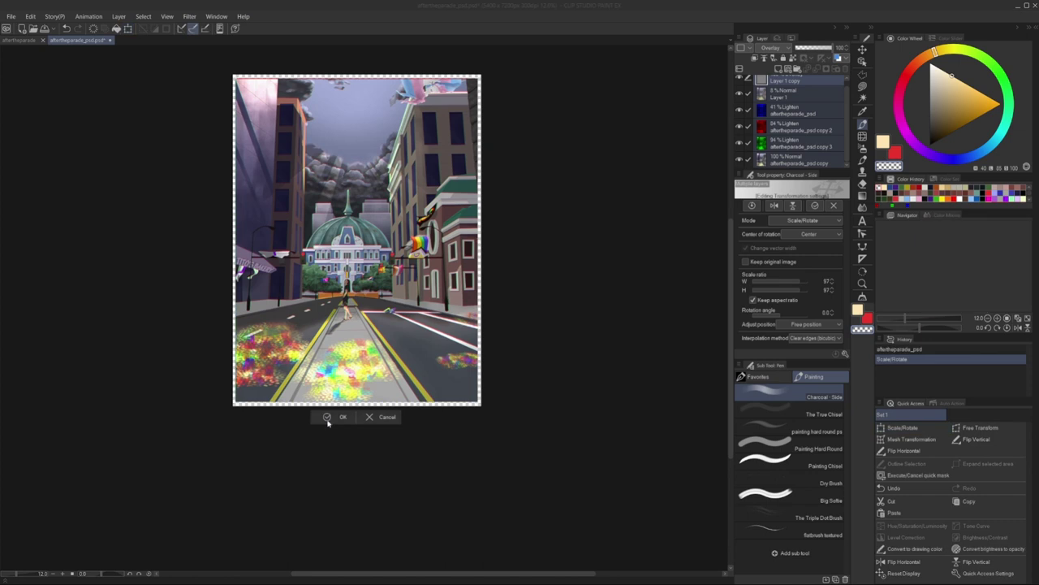
{"action": "left_click", "coordinate": [328, 418]}
{"action": "key", "text": "ctrl+shift+n"}
{"action": "key", "text": "m"}
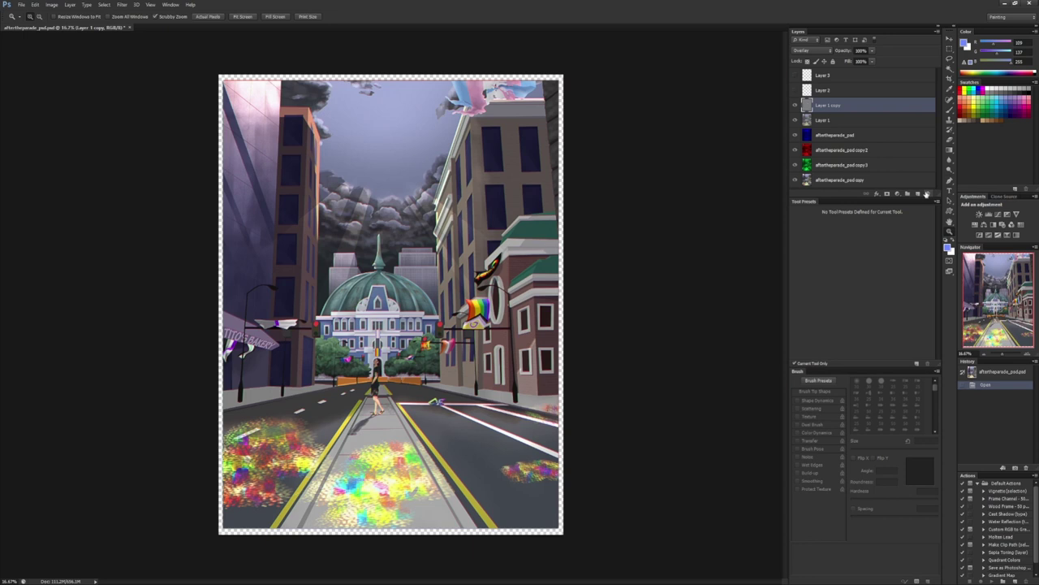
- Delete the old layers, duplicate the base painting, and strip one colour channel with Levels
{"action": "left_click", "coordinate": [927, 193]}
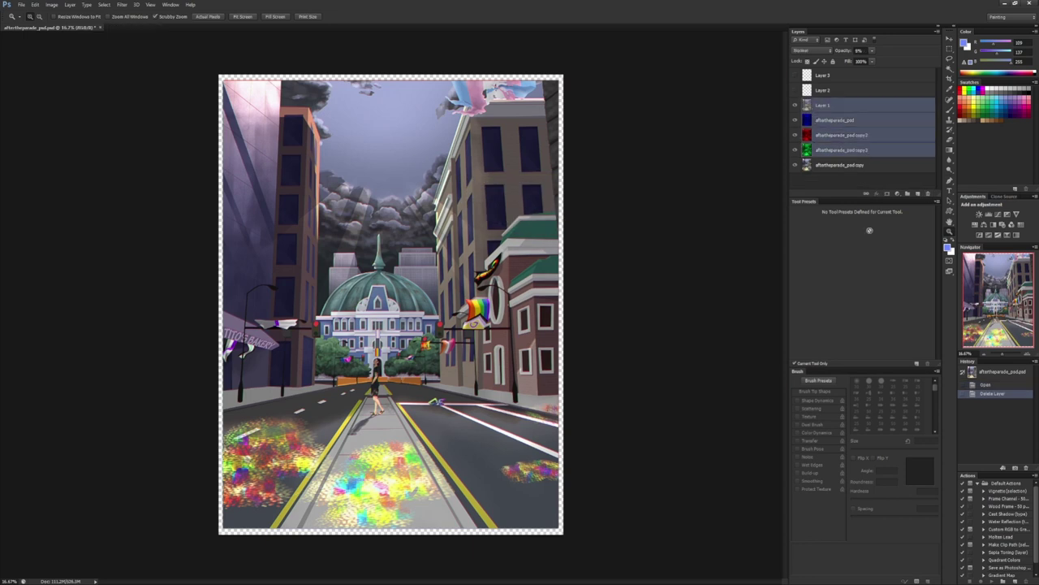
{"action": "key", "text": "ctrl+j"}
{"action": "left_click", "coordinate": [35, 4]}
{"action": "mouse_move", "coordinate": [52, 4]}
{"action": "mouse_move", "coordinate": [68, 28]}
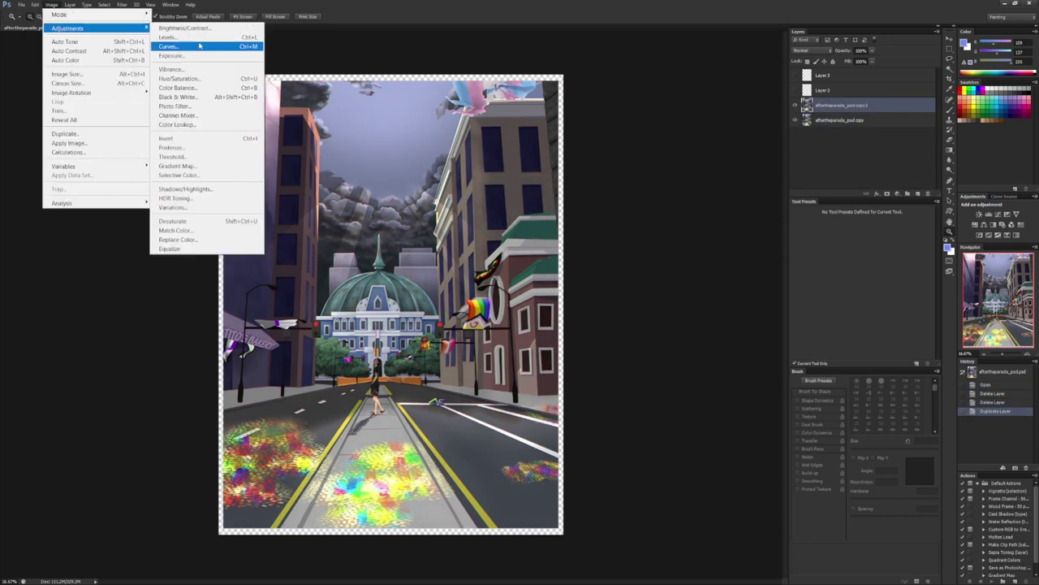
{"action": "left_click", "coordinate": [167, 37]}
{"action": "left_click_drag", "start_coordinate": [515, 239], "coordinate": [488, 239]}
{"action": "key", "text": "Return"}
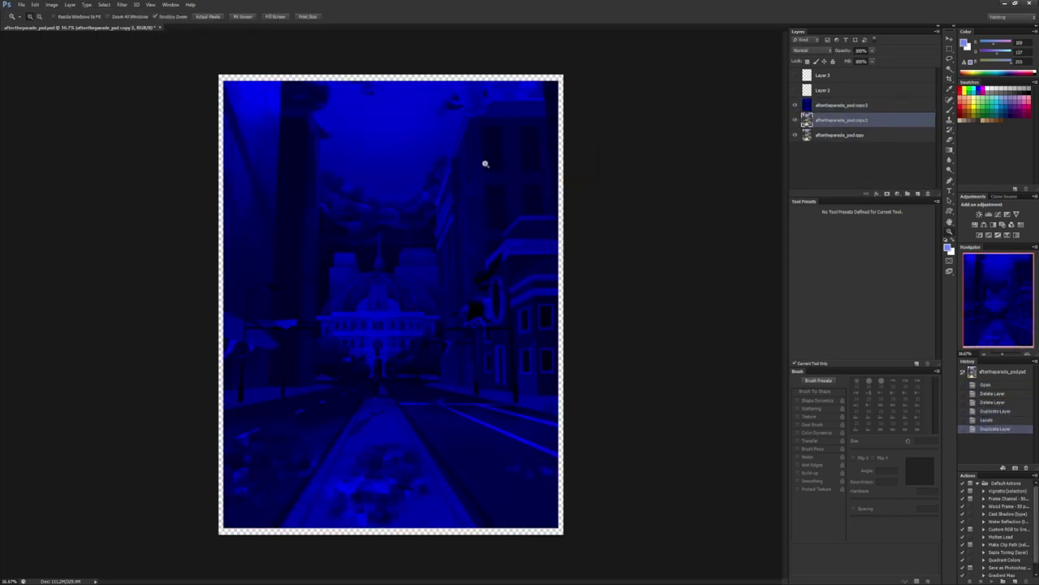
- Duplicate the base again and adjust its Green channel in Levels
{"action": "key", "text": "ctrl+j"}
{"action": "left_click", "coordinate": [35, 4]}
{"action": "mouse_move", "coordinate": [51, 4]}
{"action": "mouse_move", "coordinate": [67, 27]}
{"action": "left_click", "coordinate": [168, 37]}
{"action": "left_click", "coordinate": [500, 173]}
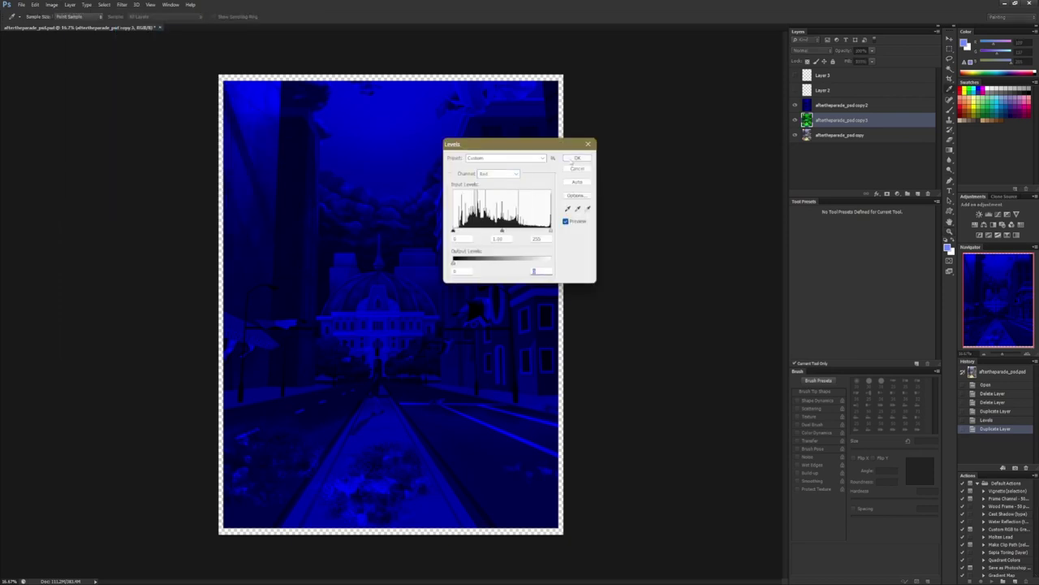
{"action": "left_click", "coordinate": [576, 157]}
- Make the final channel copy, set the copies to Lighten, and zoom in on the colour fringes
{"action": "key", "text": "ctrl+j"}
{"action": "left_click", "coordinate": [51, 4]}
{"action": "left_click", "coordinate": [167, 38]}
{"action": "key", "text": "Return"}
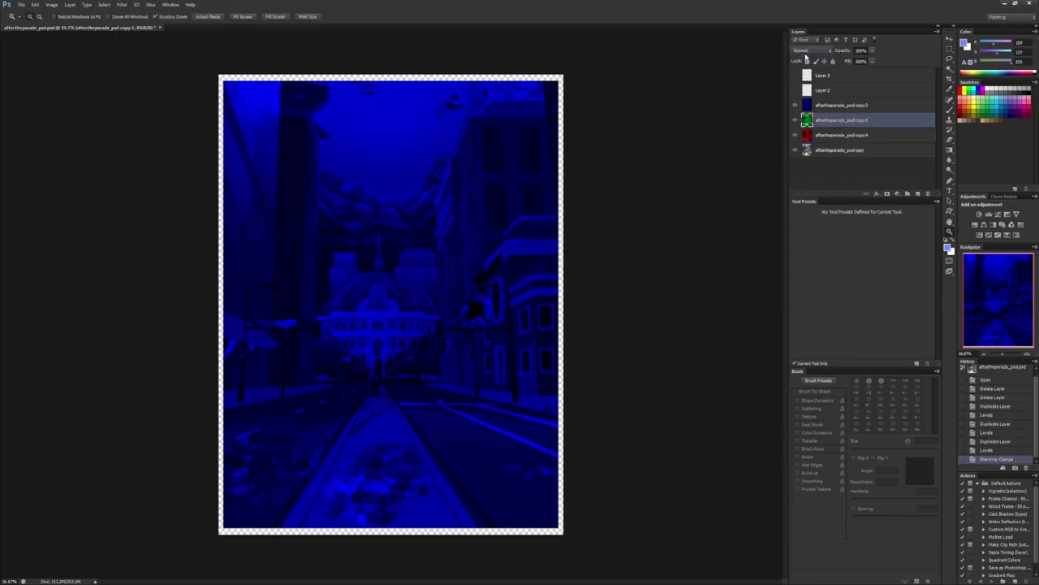
{"action": "key", "text": "shift+alt+g"}
{"action": "key", "text": "alt+bracketright"}
{"action": "key", "text": "shift+alt+g"}
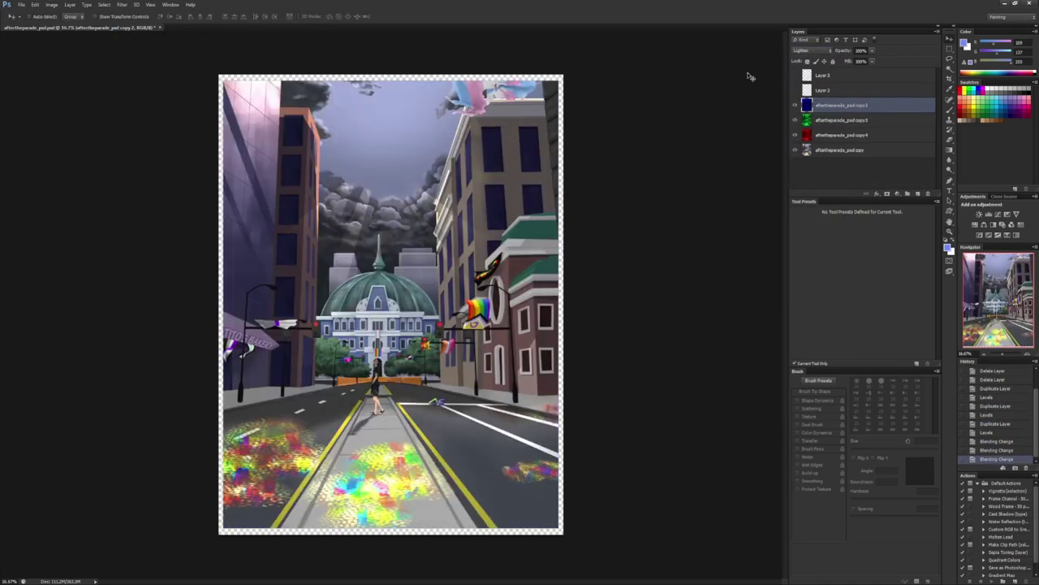
{"action": "key", "text": "ctrl+plus"}
{"action": "key", "text": "ctrl+plus"}
{"action": "key", "text": "ctrl+plus"}
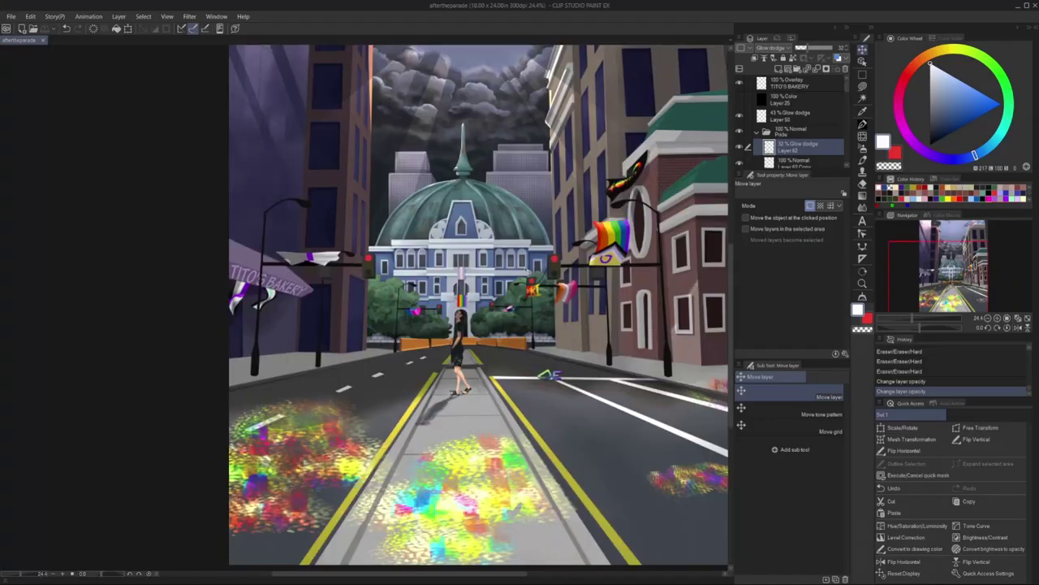
{"action": "left_click", "coordinate": [767, 58]}
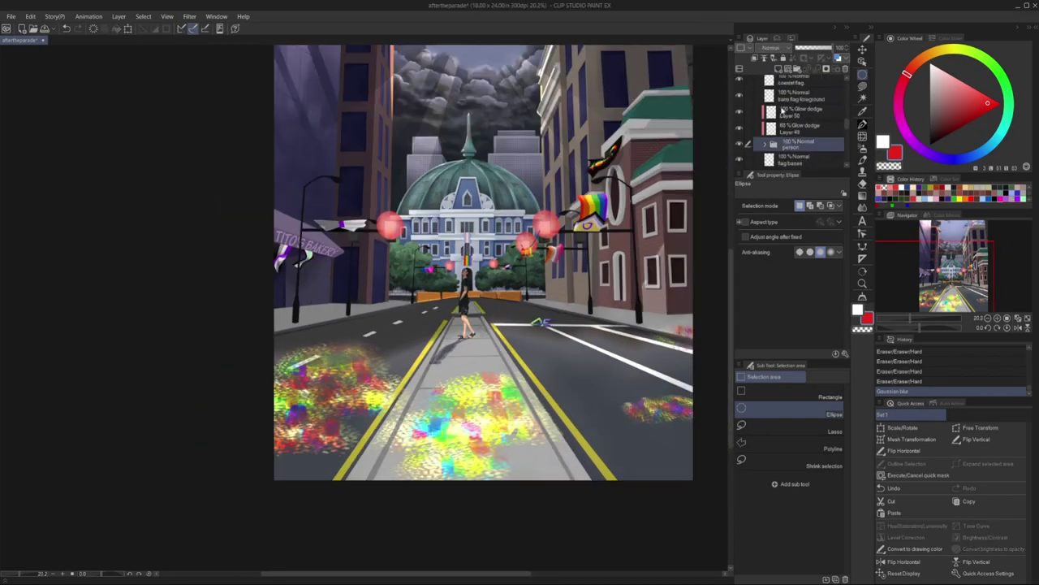
- Switch to the Blend sub-tool and smooth the painted lighting strokes
{"action": "left_click", "coordinate": [770, 48]}
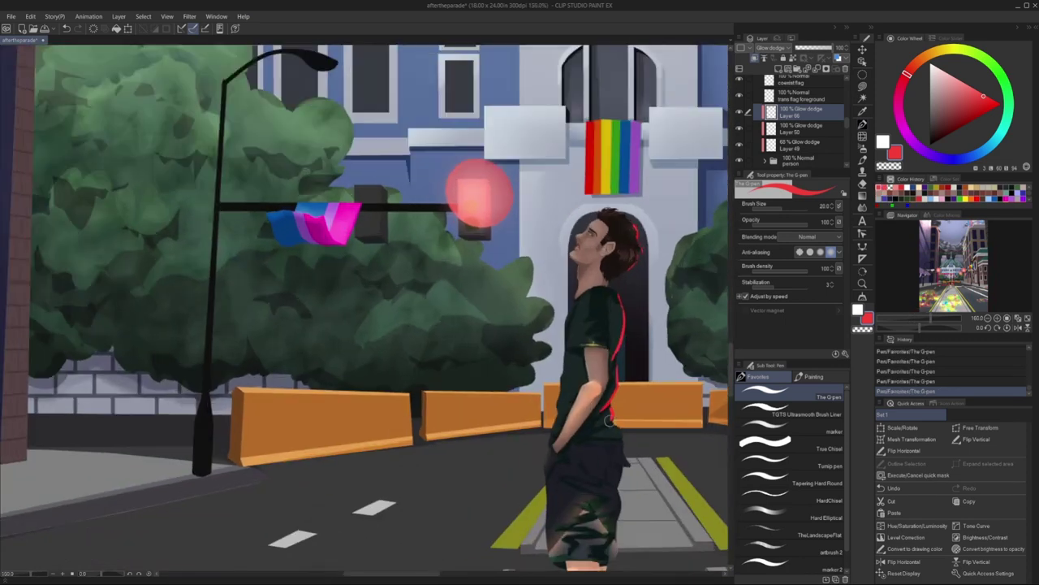
{"action": "scroll", "coordinate": [639, 383], "scroll_direction": "down", "scroll_amount": 5}
{"action": "scroll", "coordinate": [626, 357], "scroll_direction": "up", "scroll_amount": 5}
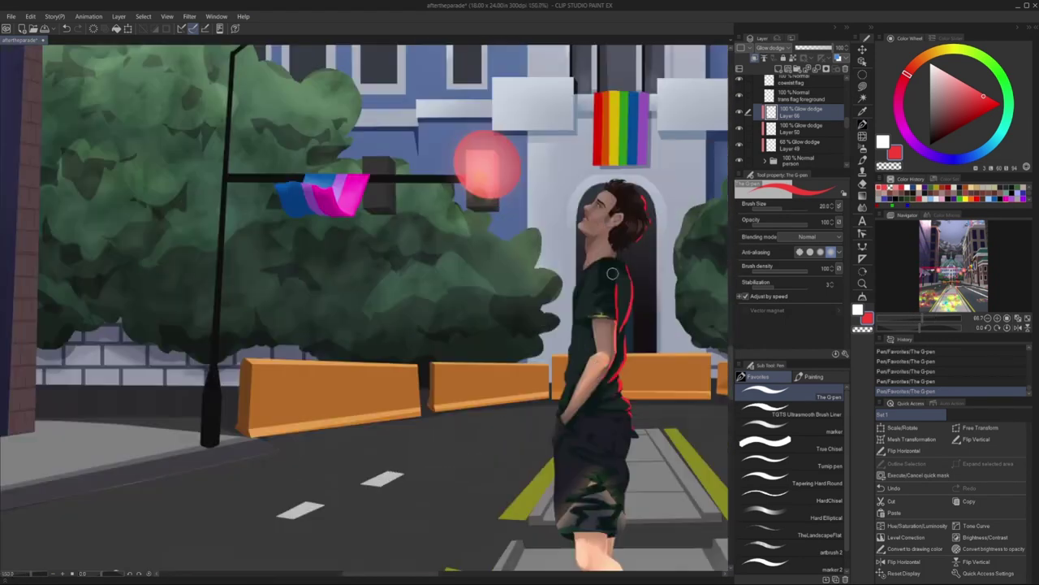
{"action": "scroll", "coordinate": [520, 243], "scroll_direction": "down", "scroll_amount": 6}
{"action": "scroll", "coordinate": [510, 210], "scroll_direction": "up", "scroll_amount": 6}
{"action": "scroll", "coordinate": [510, 210], "scroll_direction": "up", "scroll_amount": 1}
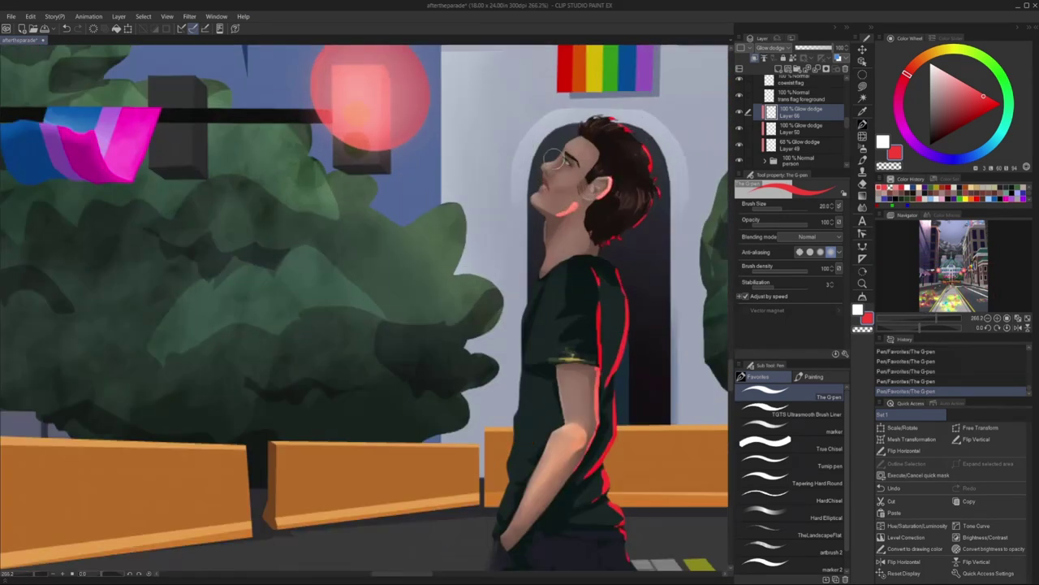
{"action": "scroll", "coordinate": [537, 181], "scroll_direction": "down", "scroll_amount": 8}
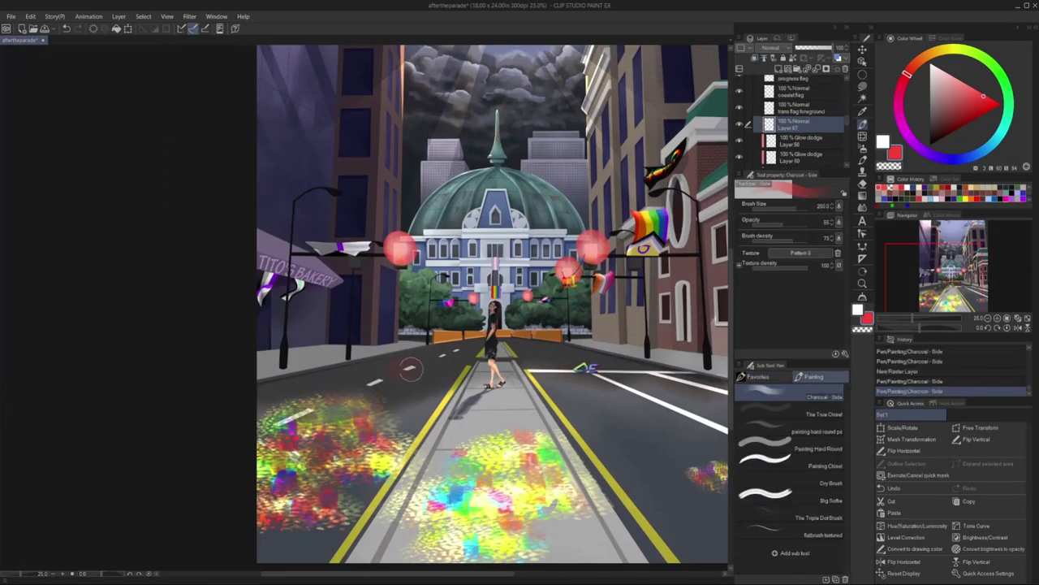
{"action": "key", "text": "j"}
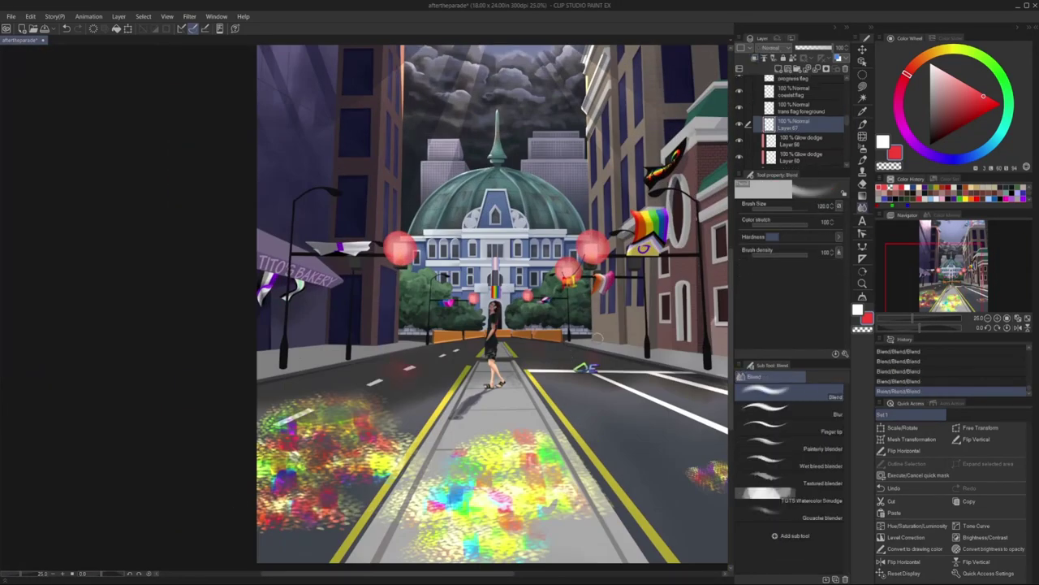
{"action": "scroll", "coordinate": [703, 146], "scroll_direction": "down", "scroll_amount": 3}
{"action": "scroll", "coordinate": [703, 146], "scroll_direction": "up", "scroll_amount": 1}
- Add a new raster layer inside the left building folder for touch-ups
{"action": "key", "text": "ctrl+shift+n"}
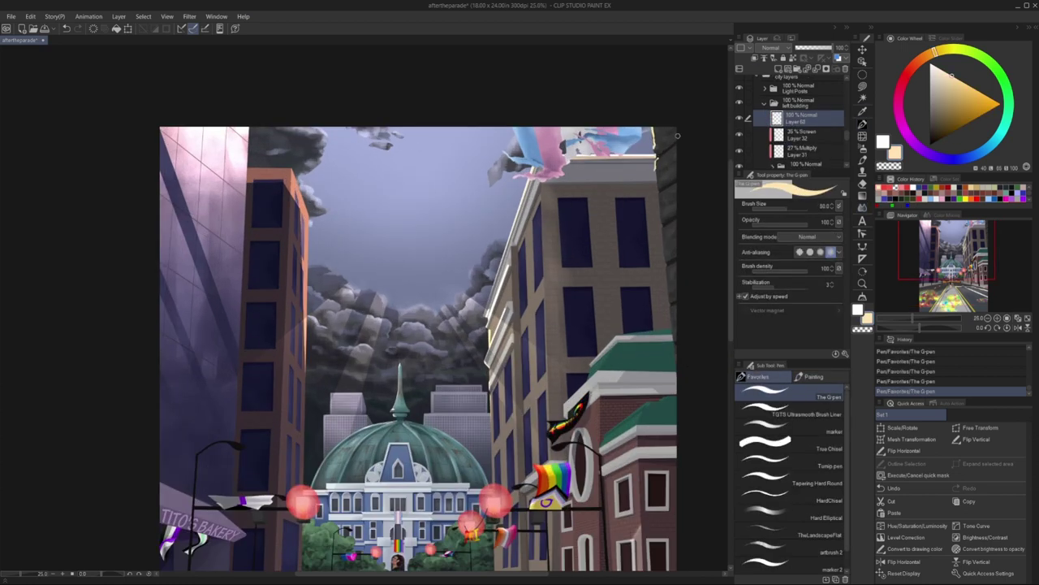
{"action": "scroll", "coordinate": [652, 170], "scroll_direction": "up", "scroll_amount": 1}
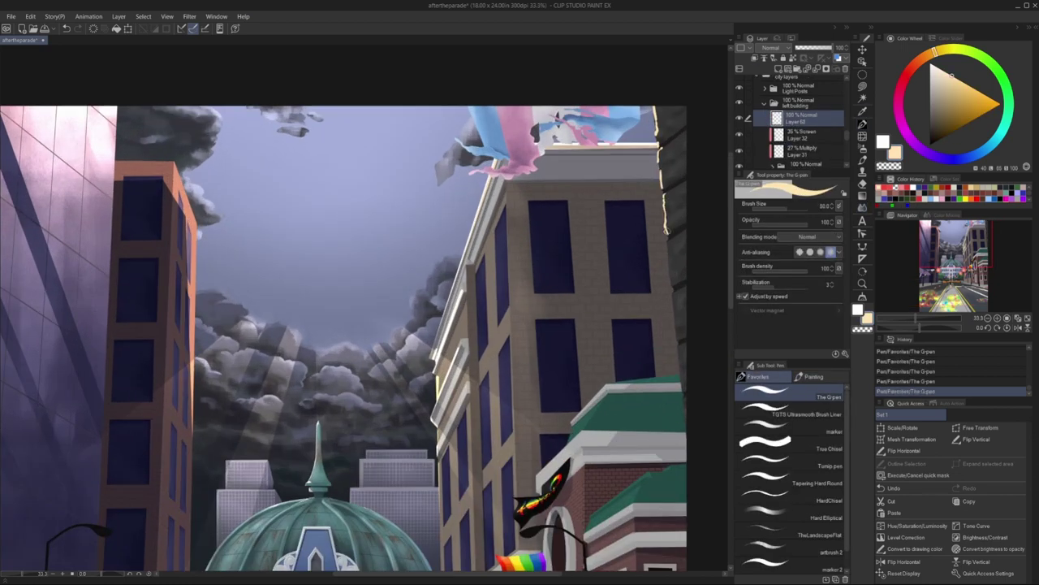
{"action": "scroll", "coordinate": [658, 211], "scroll_direction": "down", "scroll_amount": 3}
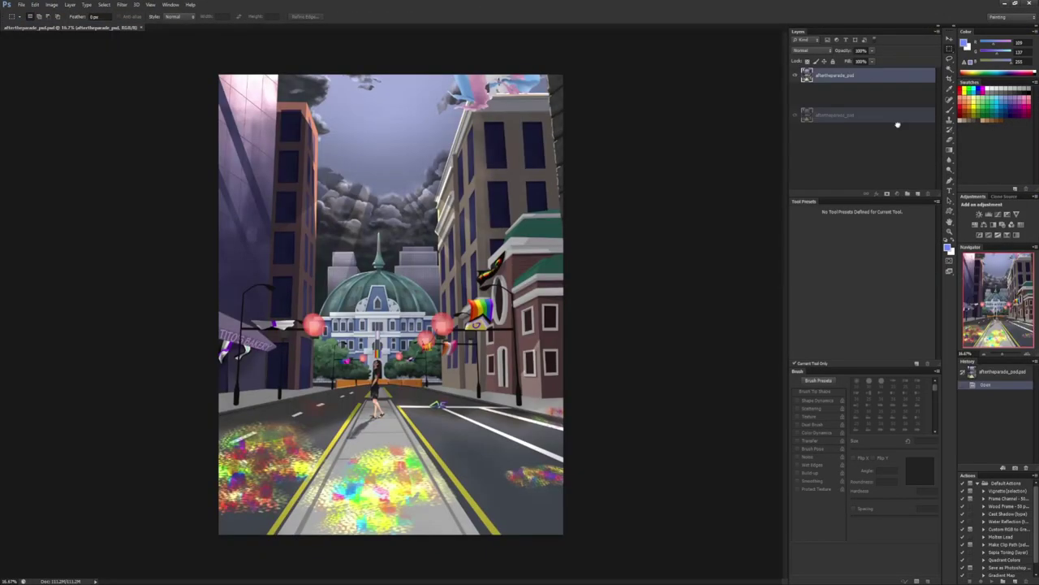
- Isolate red, green and blue channels on the duplicated layers with Levels, set to Lighten
{"action": "left_click", "coordinate": [51, 4]}
{"action": "left_click", "coordinate": [187, 33]}
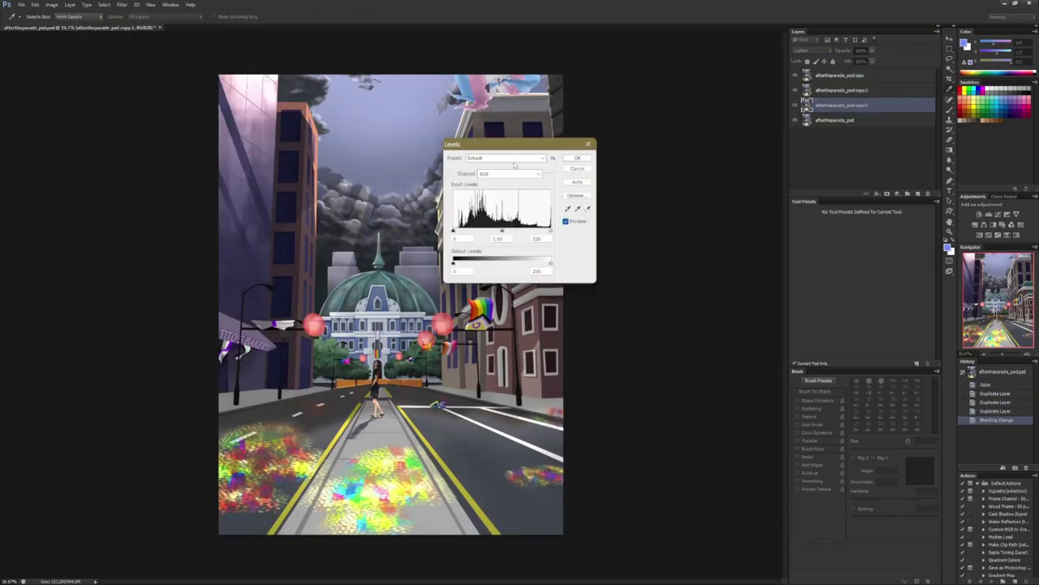
{"action": "key", "text": "Return"}
{"action": "left_click", "coordinate": [840, 90]}
{"action": "left_click", "coordinate": [51, 4]}
{"action": "left_click", "coordinate": [186, 33]}
{"action": "key", "text": "alt+5"}
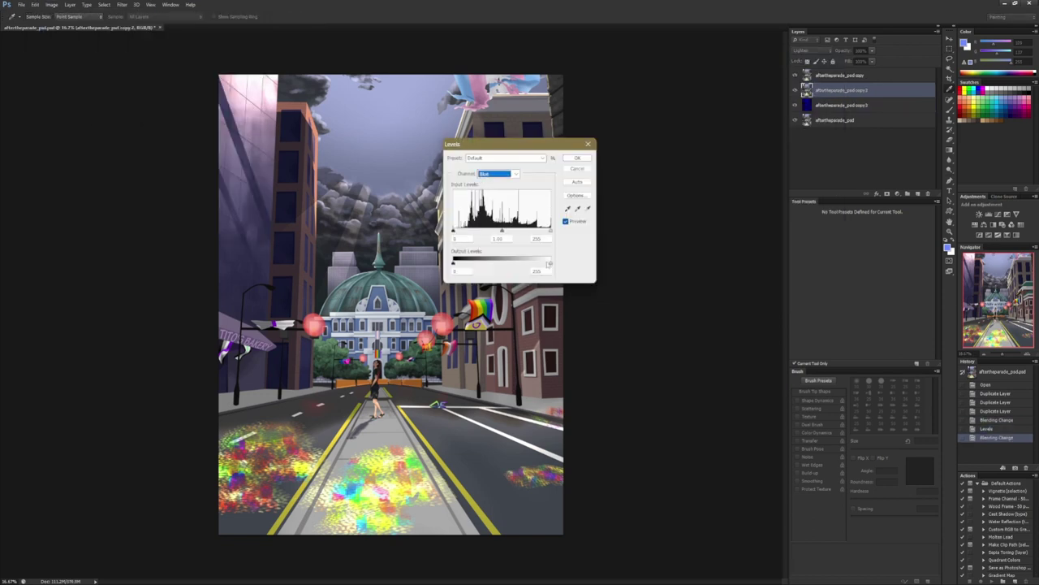
{"action": "key", "text": "Return"}
{"action": "left_click", "coordinate": [840, 75]}
{"action": "left_click", "coordinate": [52, 4]}
{"action": "left_click", "coordinate": [187, 32]}
{"action": "key", "text": "alt+4"}
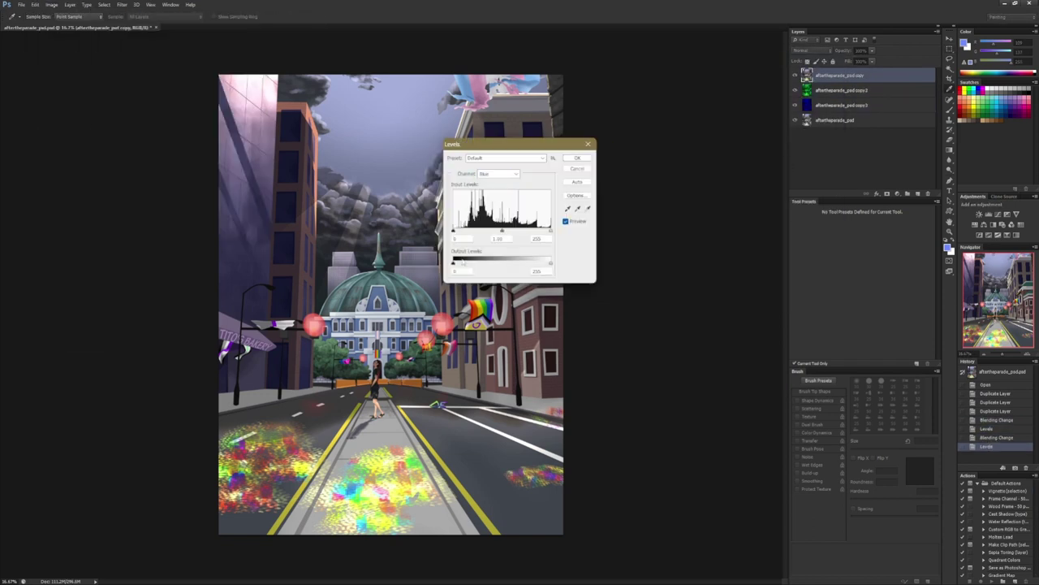
{"action": "key", "text": "Return"}
{"action": "key", "text": "shift+alt+k"}
- Nudge the red, green and blue copies upward with the Move tool to offset them
{"action": "key", "text": "v"}
{"action": "key", "text": "ctrl+plus"}
{"action": "key", "text": "ctrl+plus"}
{"action": "key", "text": "ctrl+plus"}
{"action": "key", "text": "ctrl+plus"}
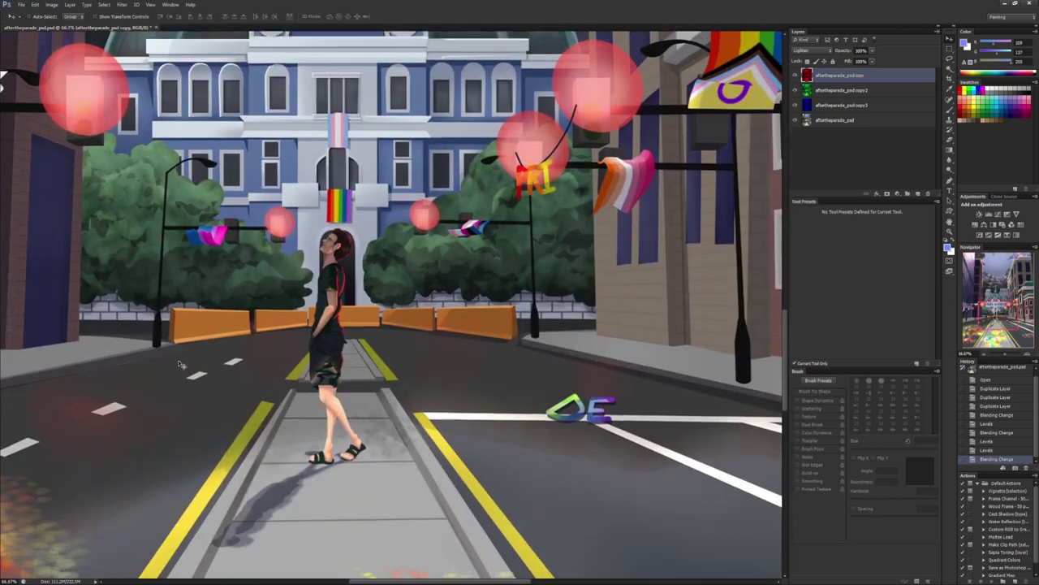
{"action": "key", "text": "Up"}
{"action": "left_click", "coordinate": [840, 90]}
{"action": "key", "text": "Up"}
{"action": "key", "text": "Up"}
{"action": "key", "text": "Up"}
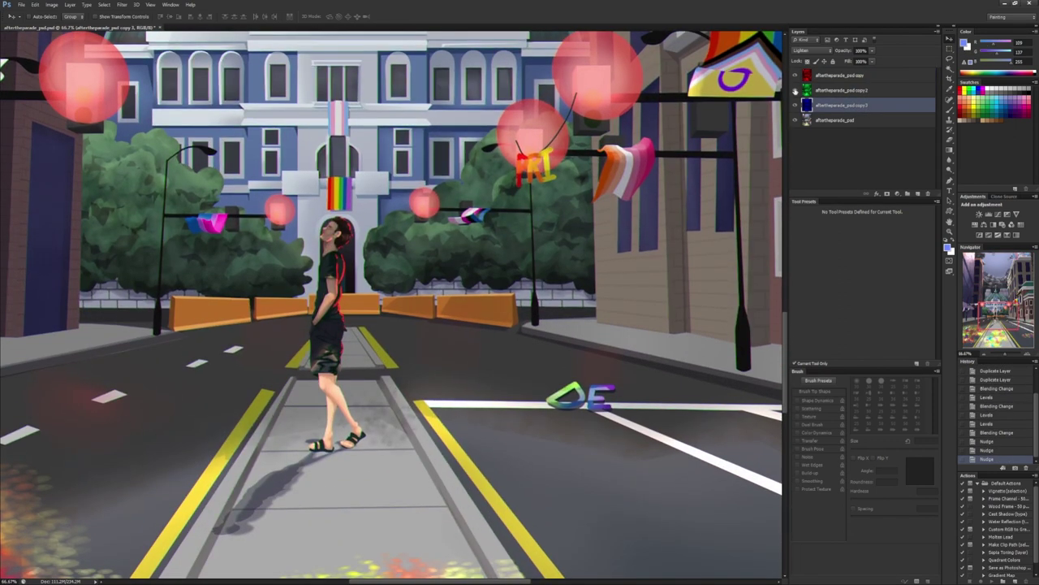
{"action": "left_click", "coordinate": [832, 104]}
{"action": "key", "text": "Up"}
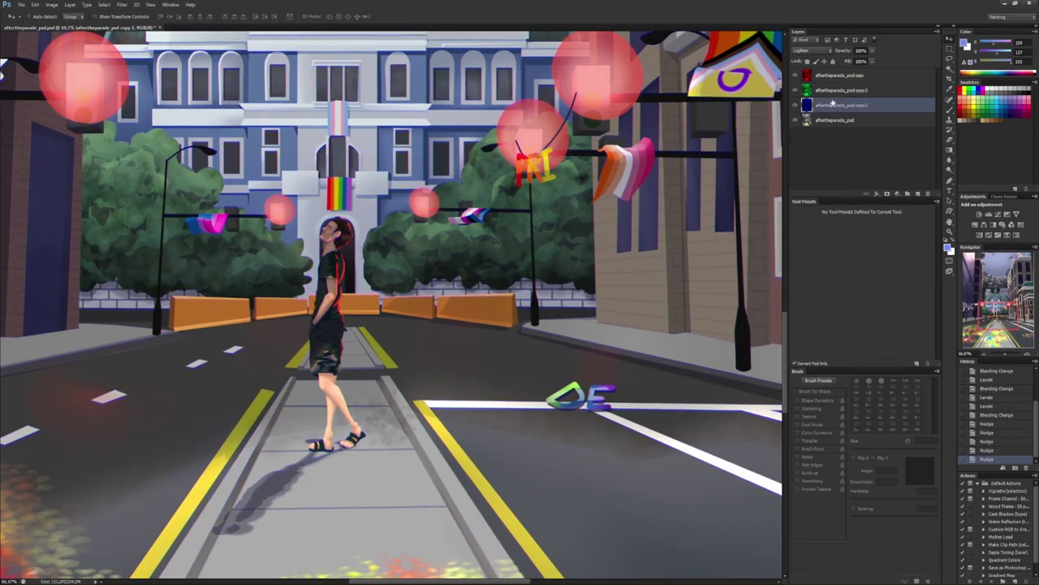
{"action": "key", "text": "Up"}
{"action": "scroll", "coordinate": [390, 304], "scroll_direction": "up", "scroll_amount": 2}
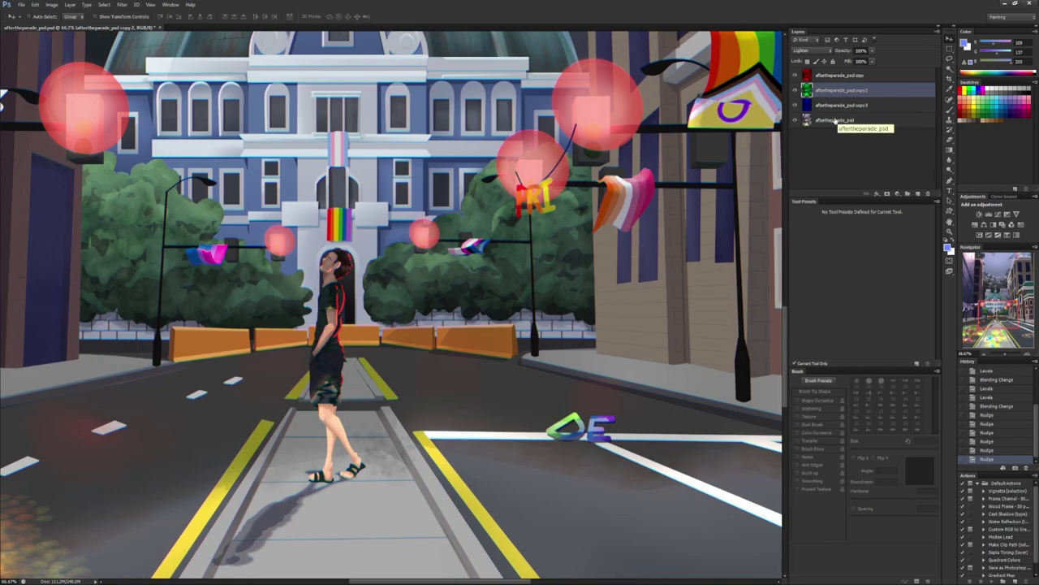
- Copy the merged canvas, paste it as a new layer and duplicate it
{"action": "left_click", "coordinate": [836, 120], "text": "shift"}
{"action": "left_click", "coordinate": [70, 4]}
{"action": "key", "text": "Escape"}
{"action": "key", "text": "ctrl+minus"}
{"action": "key", "text": "ctrl+minus"}
{"action": "key", "text": "ctrl+minus"}
{"action": "key", "text": "ctrl+minus"}
{"action": "key", "text": "m"}
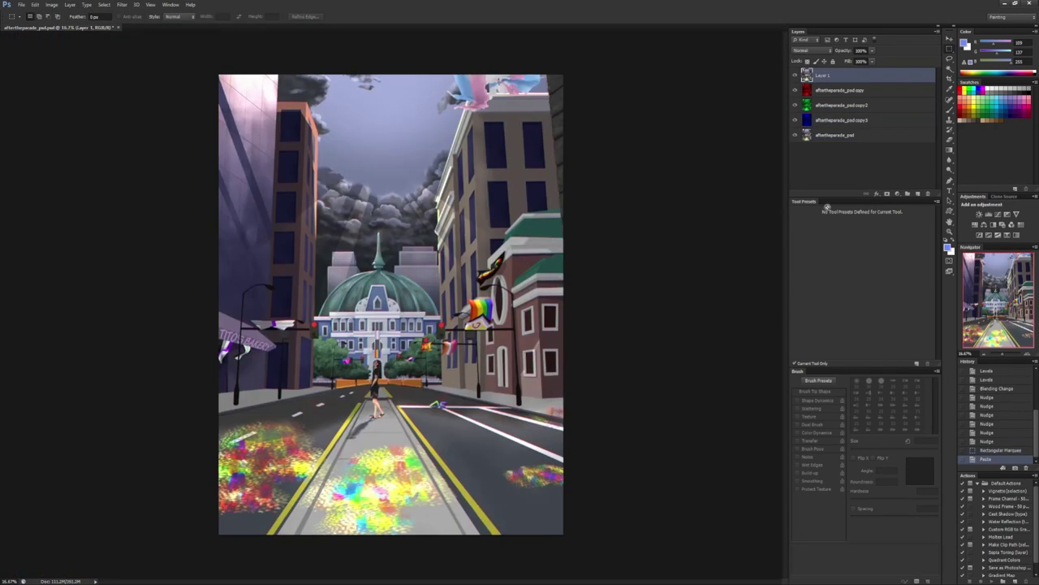
{"action": "key", "text": "ctrl+shift+c"}
{"action": "key", "text": "ctrl+v"}
{"action": "key", "text": "ctrl+j"}
{"action": "key", "text": "ctrl+j"}
- Apply Add Noise to the merged copy and adjust its blending and opacity
{"action": "left_click", "coordinate": [122, 4]}
{"action": "left_click", "coordinate": [268, 122]}
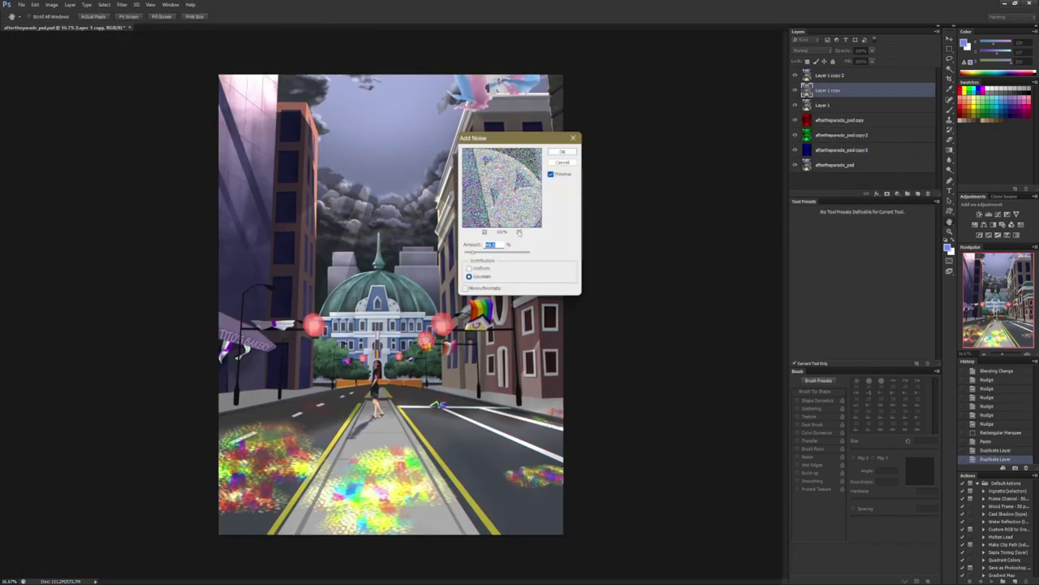
{"action": "key", "text": "Return"}
{"action": "key", "text": "alt+bracketright"}
{"action": "key", "text": "shift+alt+s"}
{"action": "key", "text": "5"}
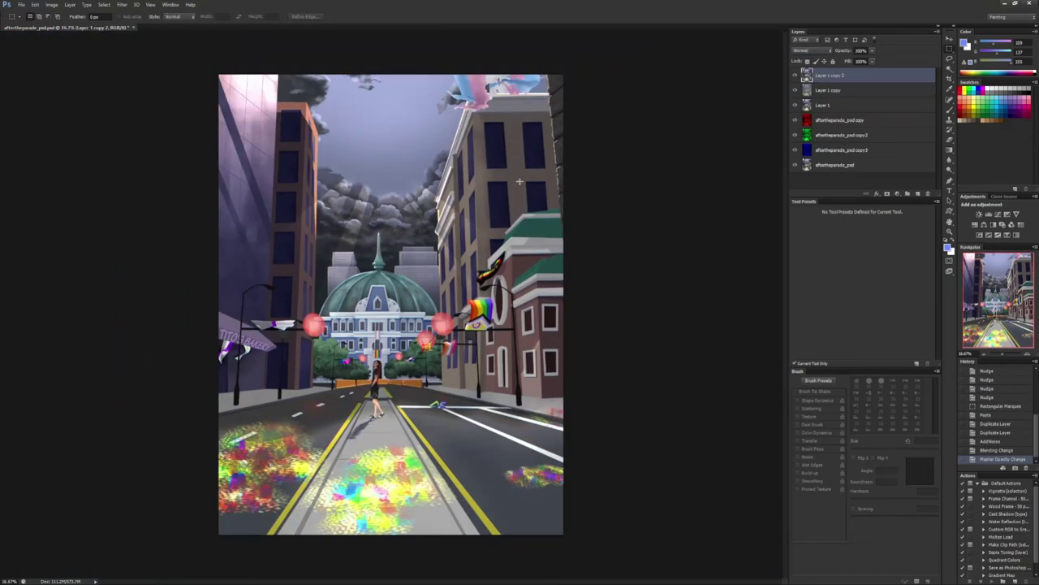
- Apply a High Pass filter to the top copy and set it to Overlay
{"action": "key", "text": "alt+t"}
{"action": "key", "text": "o"}
{"action": "key", "text": "h"}
{"action": "key", "text": "Return"}
{"action": "key", "text": "shift+alt+o"}
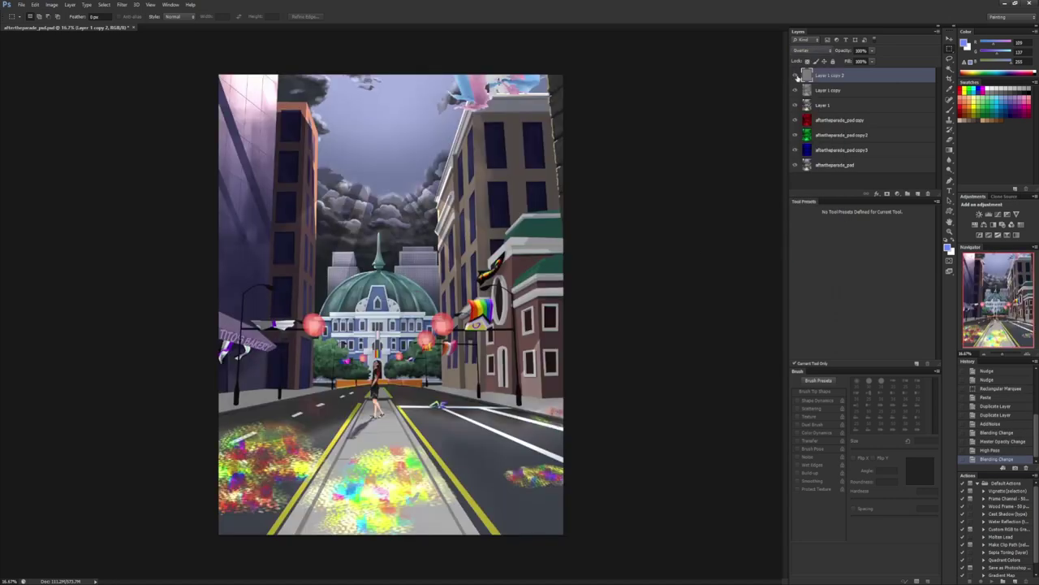
{"action": "key", "text": "alt+f"}
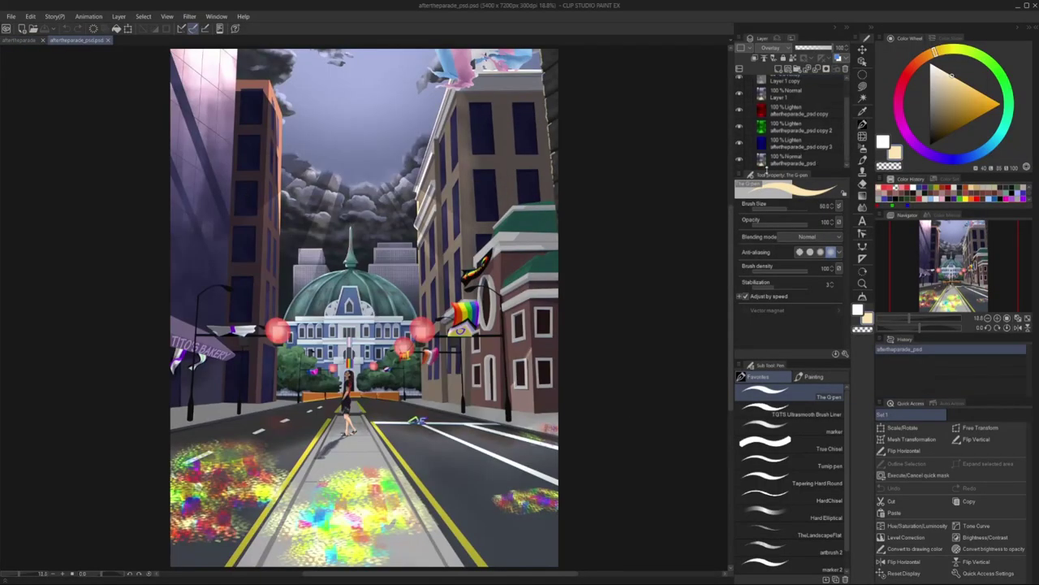
- Merge the painting layers and scale the painting slightly smaller
{"action": "left_click", "coordinate": [118, 16]}
{"action": "left_click", "coordinate": [146, 91]}
{"action": "left_click", "coordinate": [118, 17]}
{"action": "left_click", "coordinate": [154, 228]}
{"action": "key", "text": "ctrl+t"}
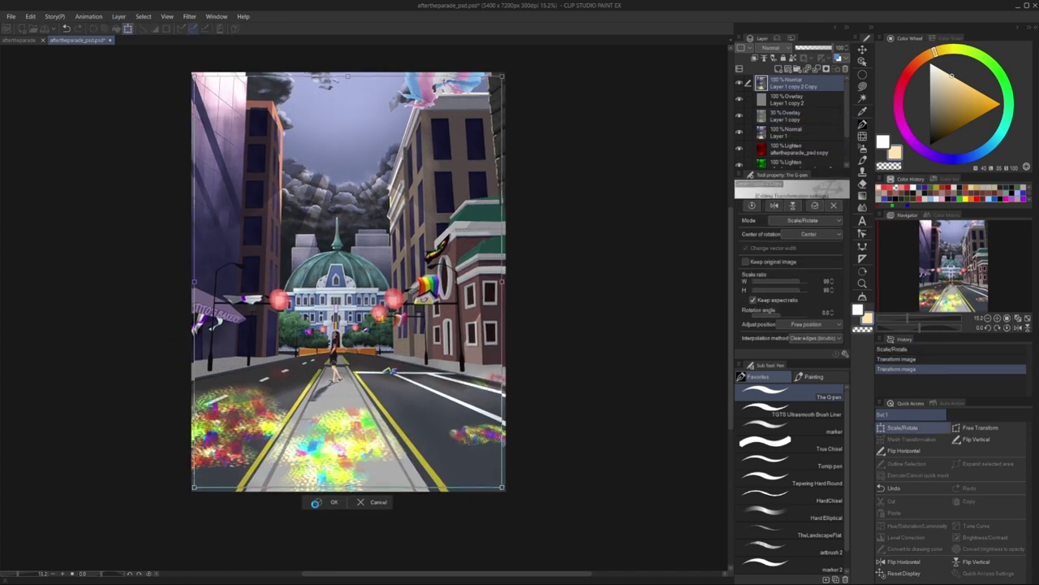
{"action": "key", "text": "Return"}
{"action": "left_click", "coordinate": [778, 70]}
- Fill a new layer with white and delete its centre to leave a border
{"action": "key", "text": "alt+BackSpace"}
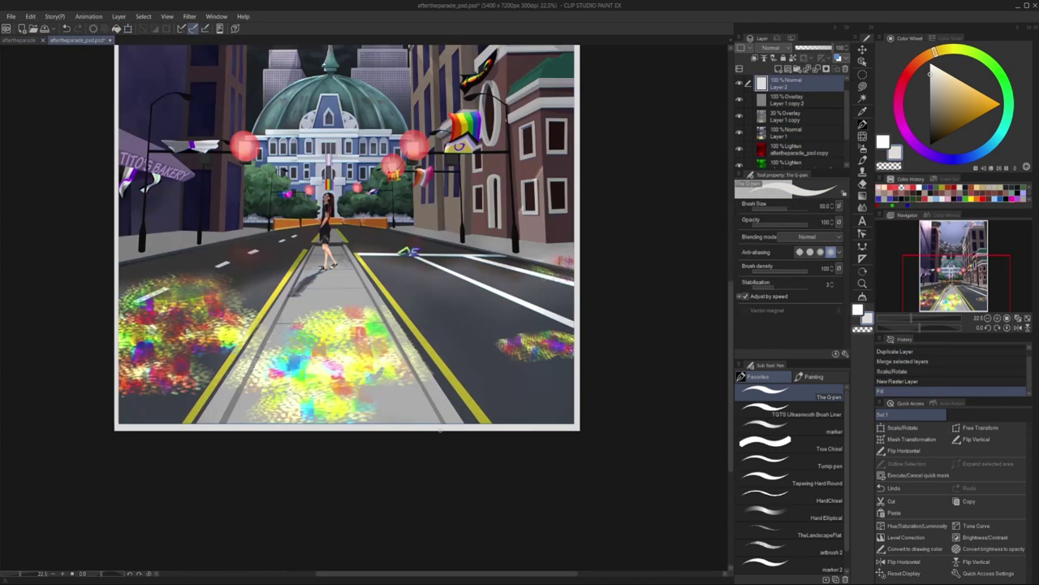
{"action": "key", "text": "m"}
{"action": "key", "text": "Delete"}
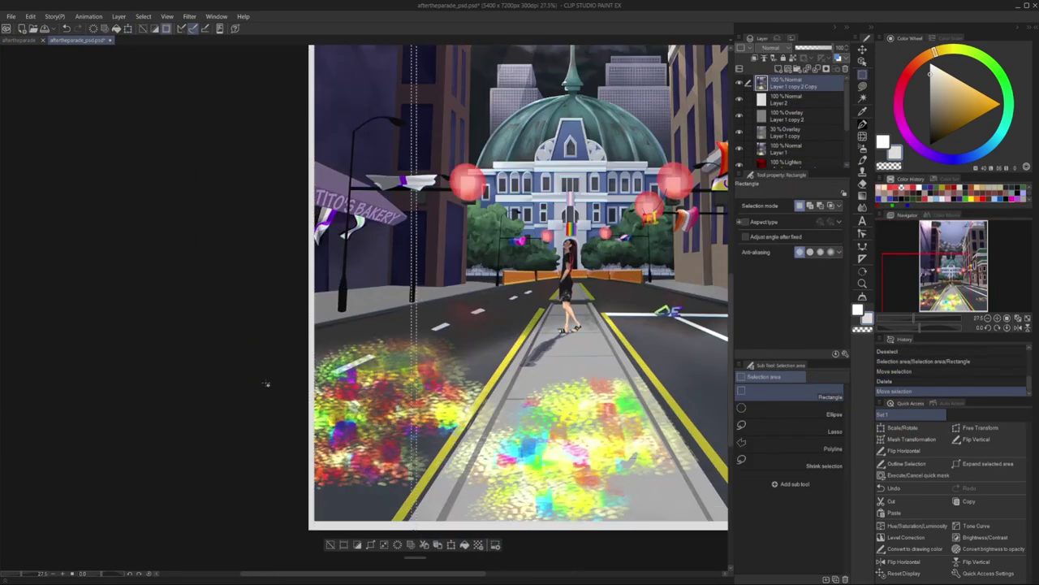
{"action": "key", "text": "Delete"}
- Paste the bordered image into the aftertheparade_psd artwork and move it to the top
{"action": "key", "text": "ctrl+Tab"}
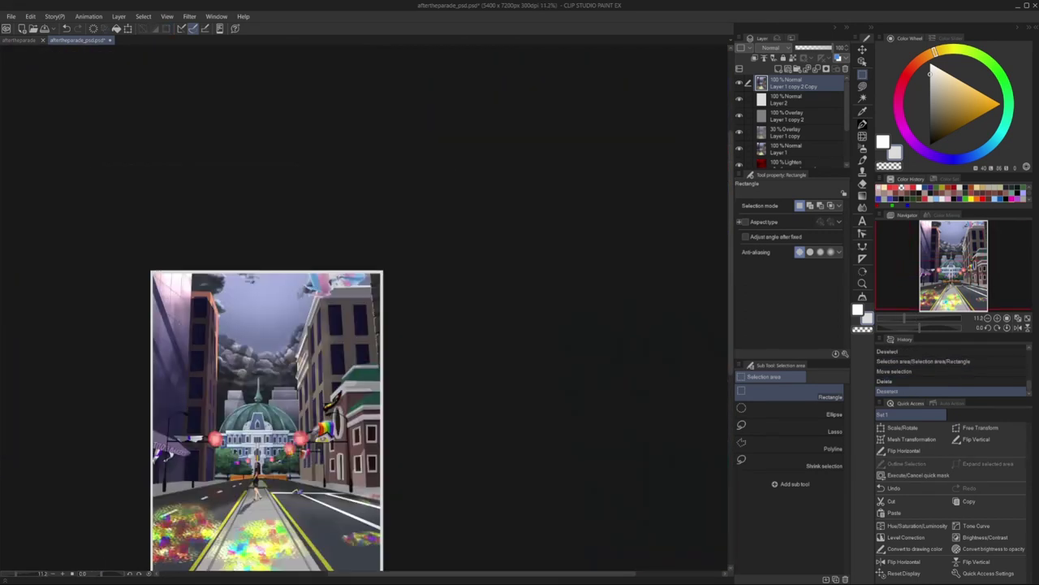
{"action": "key", "text": "ctrl+v"}
{"action": "key", "text": "ctrl+Tab"}
{"action": "key", "text": "ctrl+Tab"}
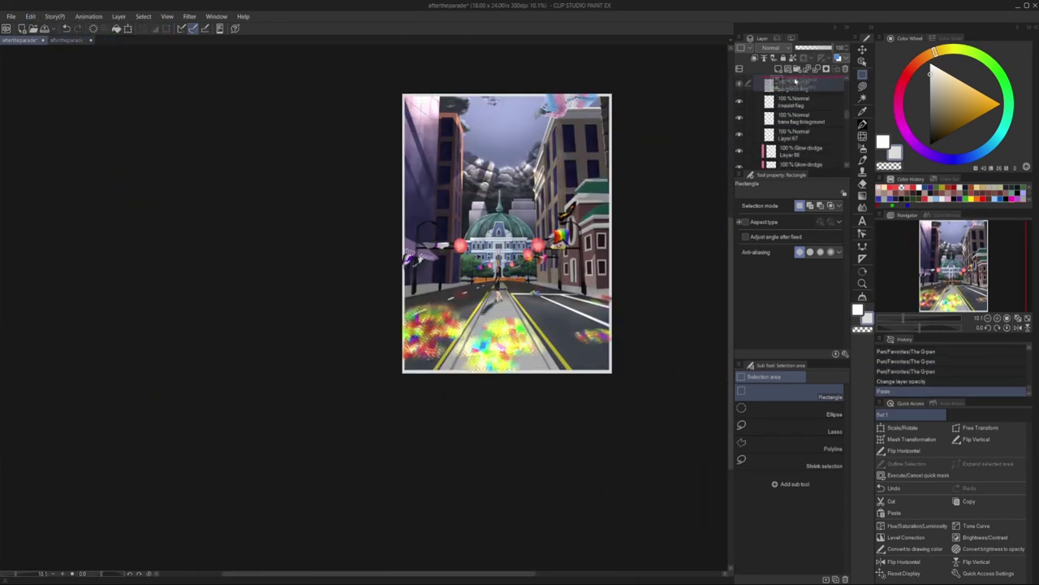
{"action": "key", "text": "ctrl+shift+bracketright"}
{"action": "left_click", "coordinate": [69, 42]}
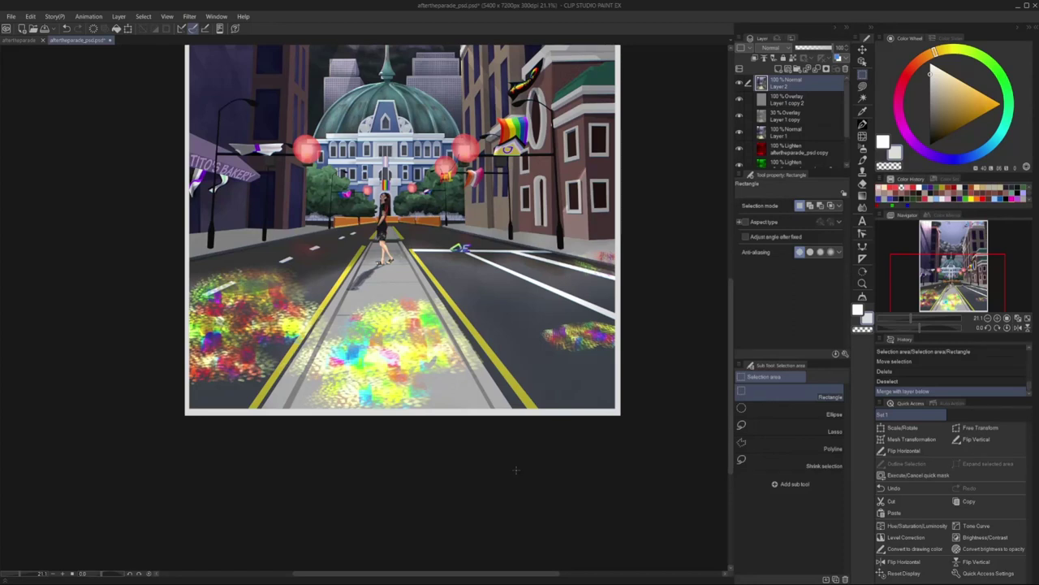
{"action": "scroll", "coordinate": [516, 469], "scroll_direction": "up", "scroll_amount": 2}
- Sign the painting with the date '6 2023' at the bottom right and resize it
{"action": "key", "text": "b"}
{"action": "mouse_move", "coordinate": [495, 358]}
{"action": "left_mouse_down"}
{"action": "mouse_move", "coordinate": [561, 398]}
{"action": "mouse_move", "coordinate": [585, 381]}
{"action": "left_mouse_up"}
{"action": "key", "text": "ctrl+shift+n"}
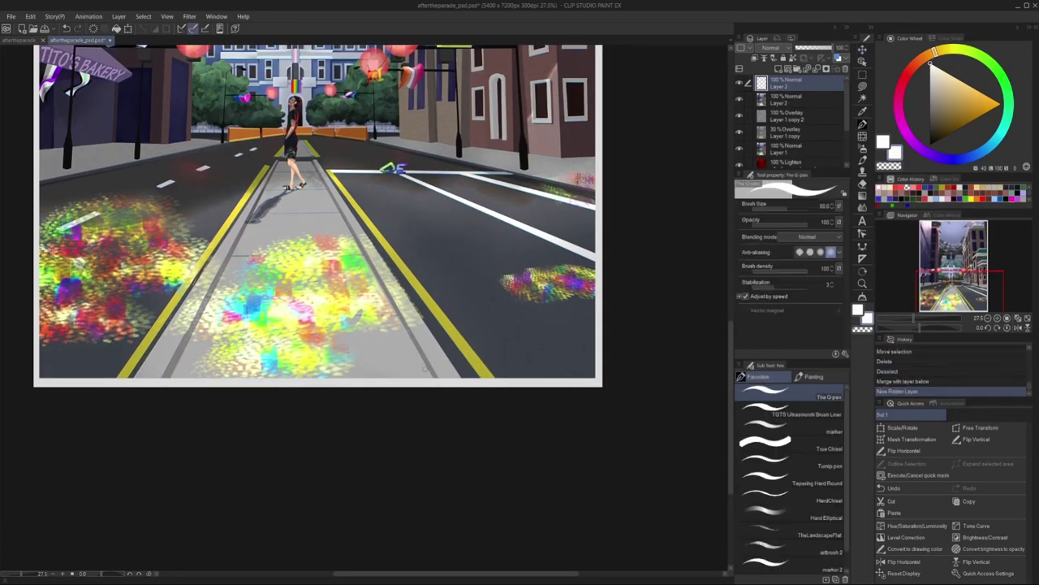
{"action": "scroll", "coordinate": [497, 372], "scroll_direction": "down", "scroll_amount": 2}
{"action": "key", "text": "ctrl+t"}
{"action": "key", "text": "Return"}
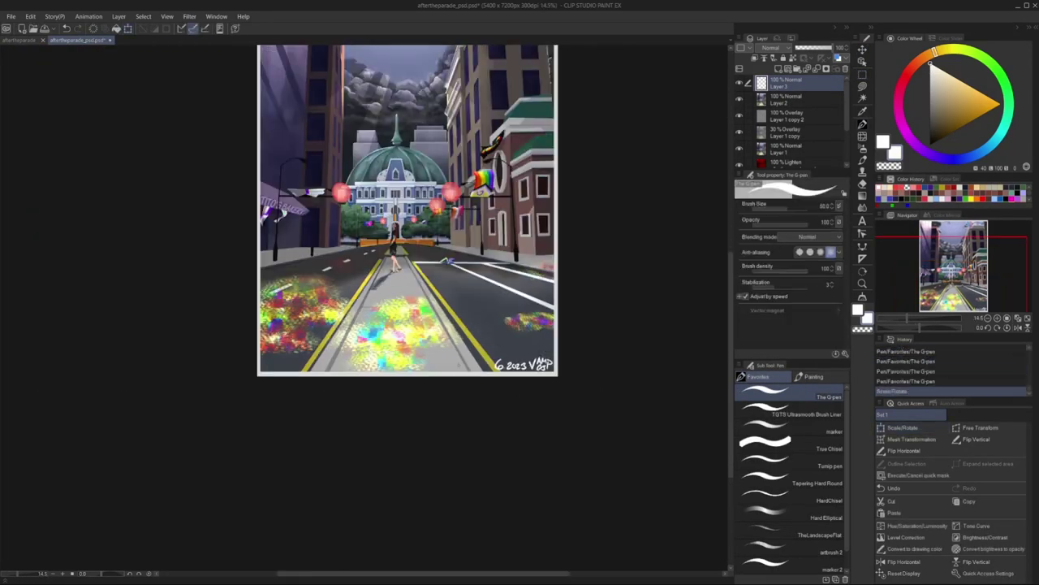
{"action": "scroll", "coordinate": [537, 381], "scroll_direction": "down", "scroll_amount": 1}
- Export the finished image as a single layer in the chosen file format
{"action": "left_click", "coordinate": [11, 16]}
{"action": "left_click", "coordinate": [11, 16]}
{"action": "left_click", "coordinate": [12, 16]}
{"action": "mouse_move", "coordinate": [46, 130]}
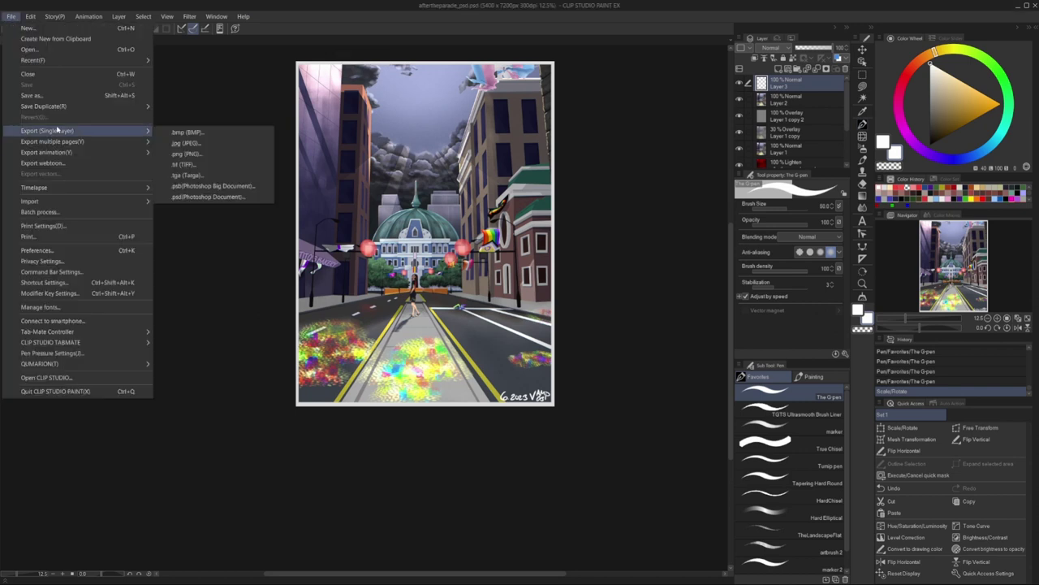
{"action": "left_click", "coordinate": [186, 160]}
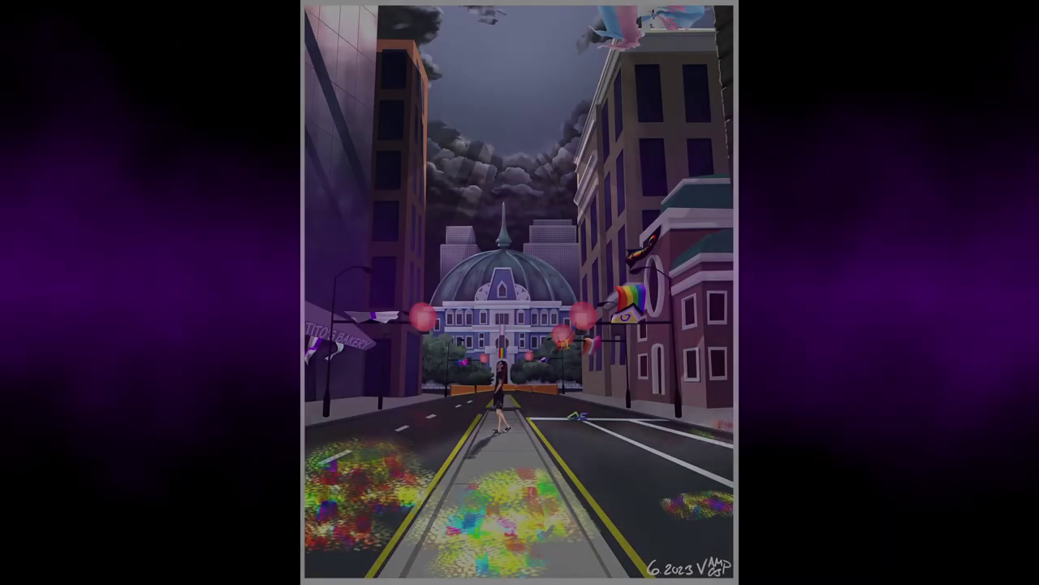